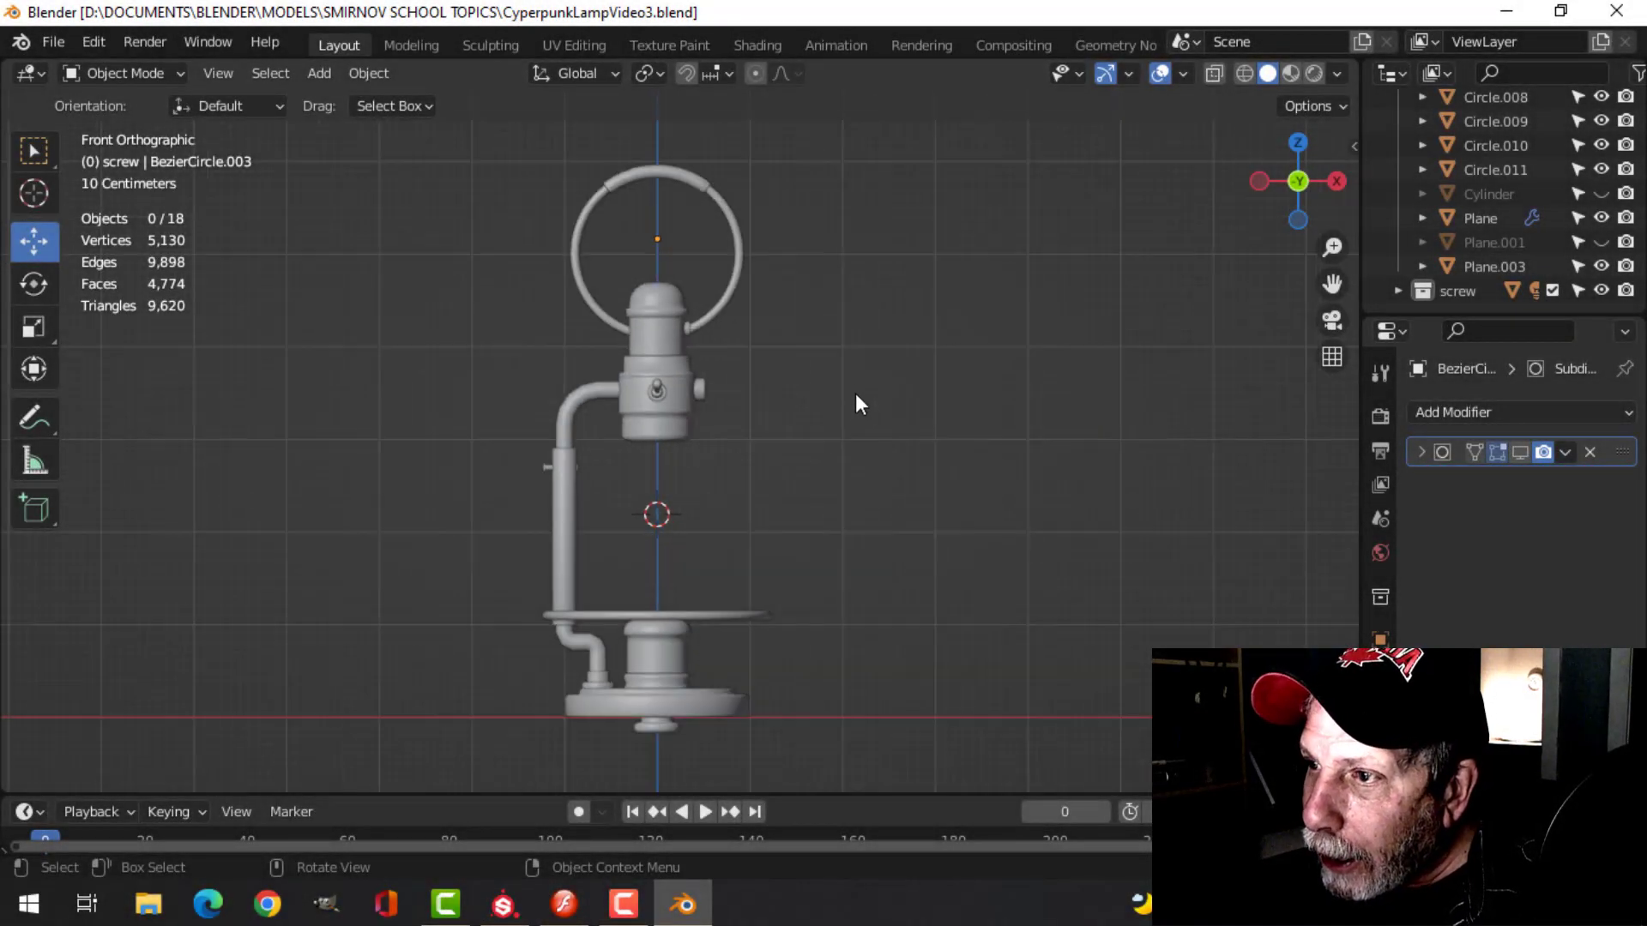
- Show the material settings and check which materials are assigned to the handle grip, the handle ring and the lamp head
{"action": "mouse_move", "coordinate": [856, 390]}
{"action": "middle_mouse_down", "text": "shift"}
{"action": "mouse_move", "coordinate": [866, 332]}
{"action": "mouse_move", "coordinate": [874, 388]}
{"action": "middle_mouse_up", "text": "shift"}
{"action": "scroll", "coordinate": [875, 388], "scroll_direction": "up", "scroll_amount": 3}
{"action": "middle_click_drag", "start_coordinate": [832, 236], "coordinate": [836, 395], "text": "shift"}
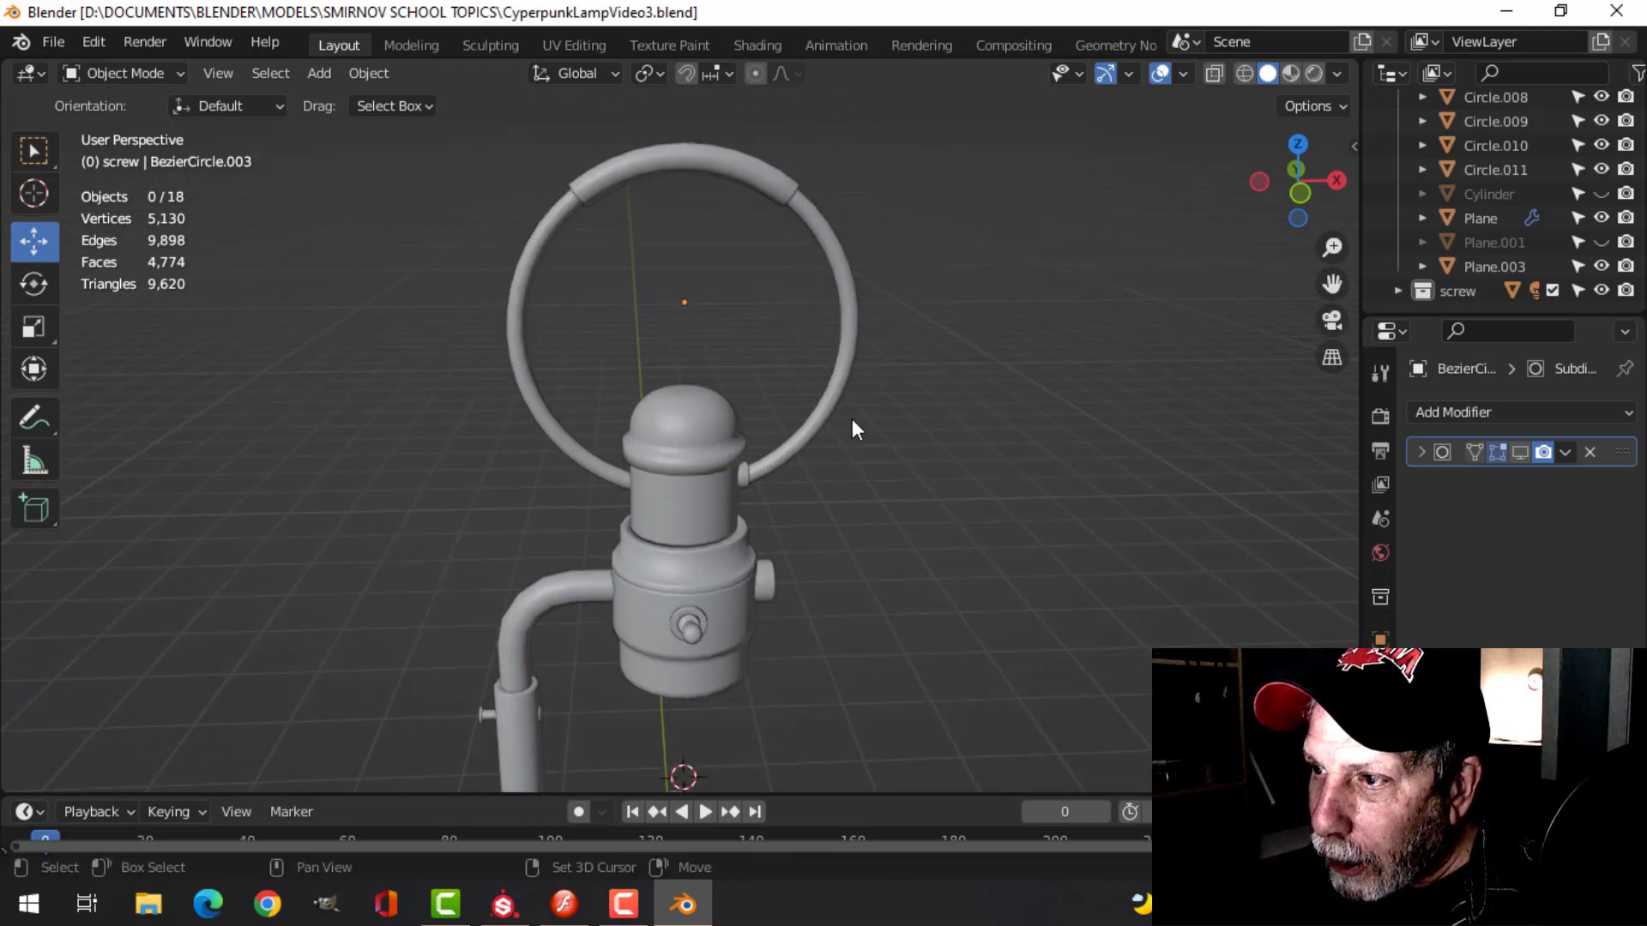
{"action": "left_click", "coordinate": [687, 157]}
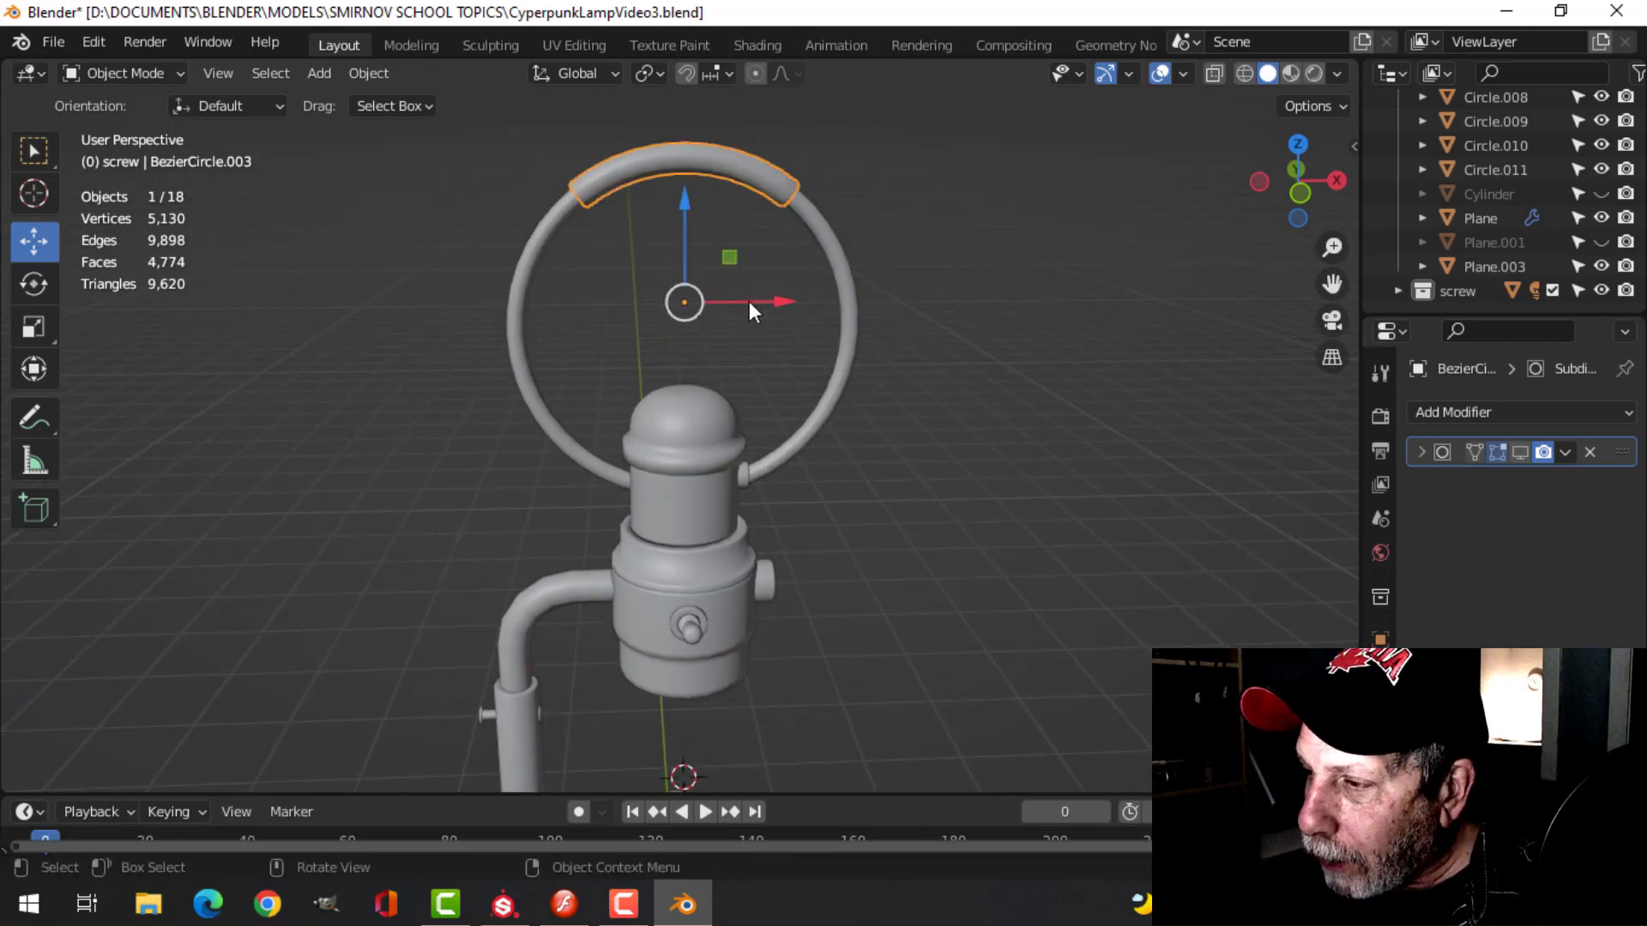
{"action": "left_click", "coordinate": [1380, 552]}
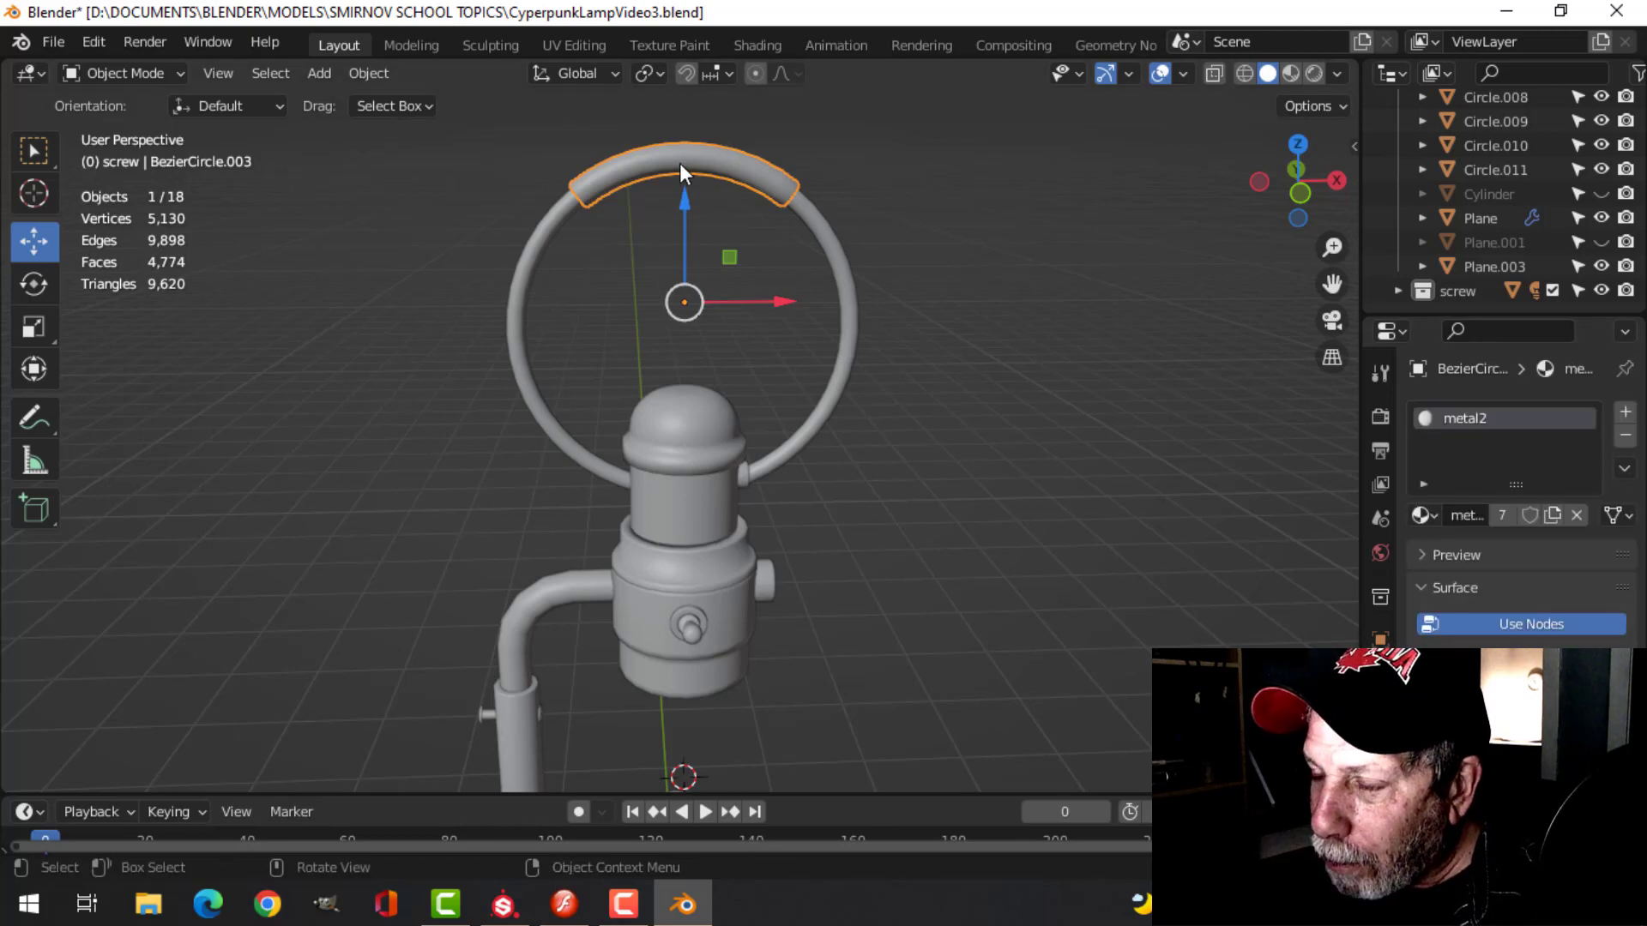
{"action": "left_click", "coordinate": [807, 212]}
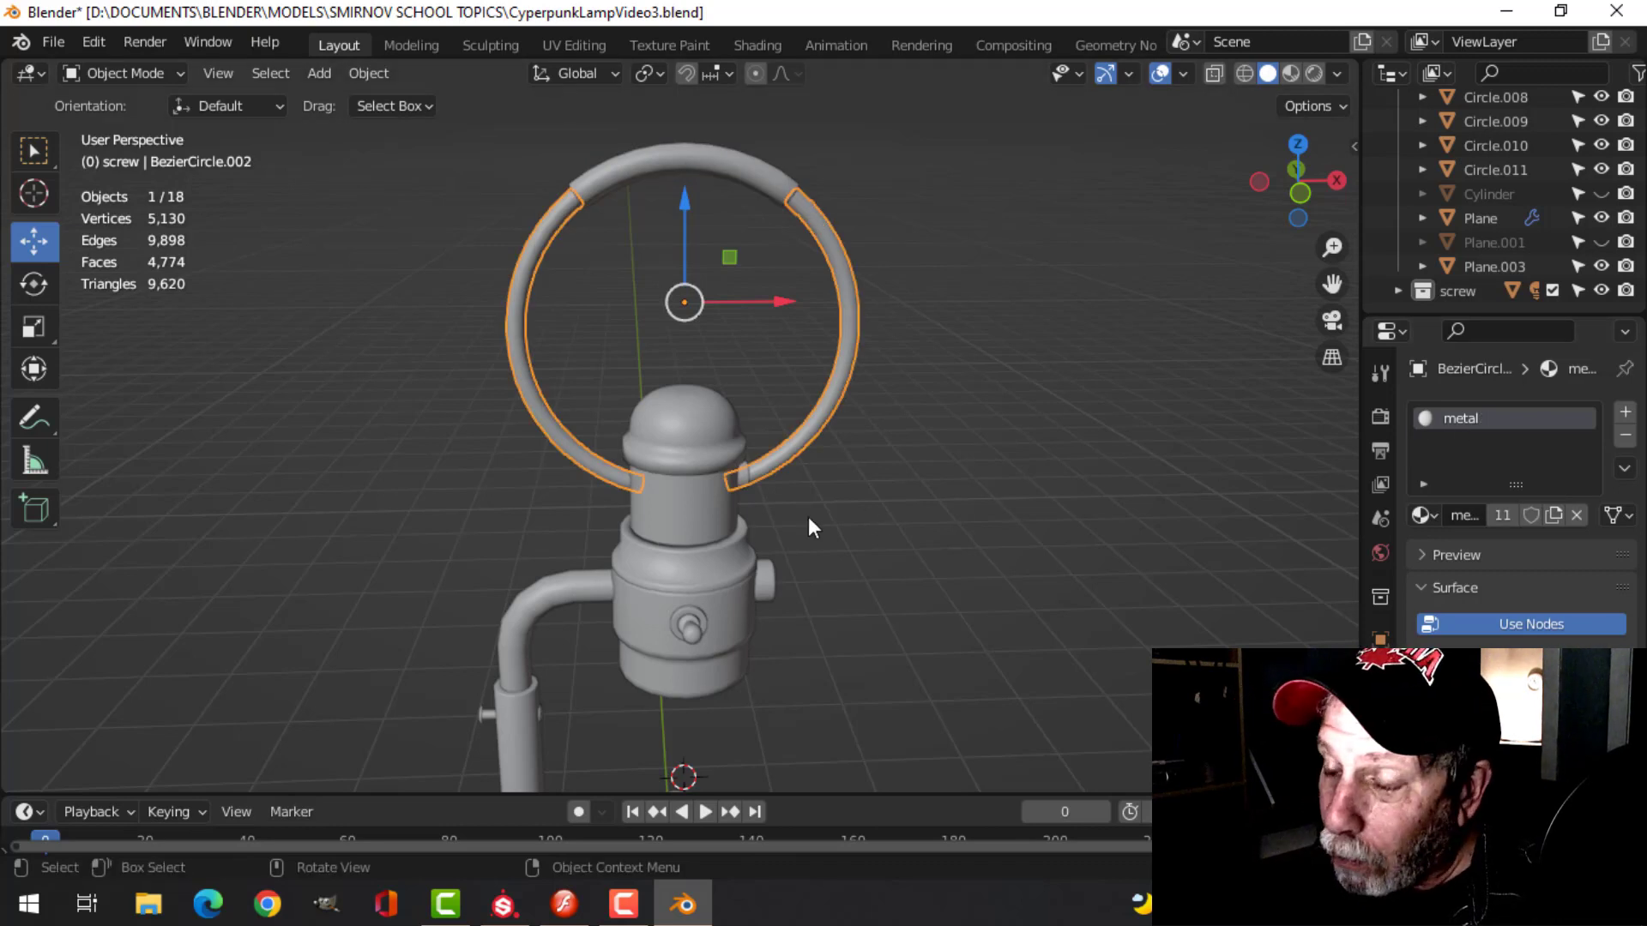
{"action": "left_click", "coordinate": [691, 426]}
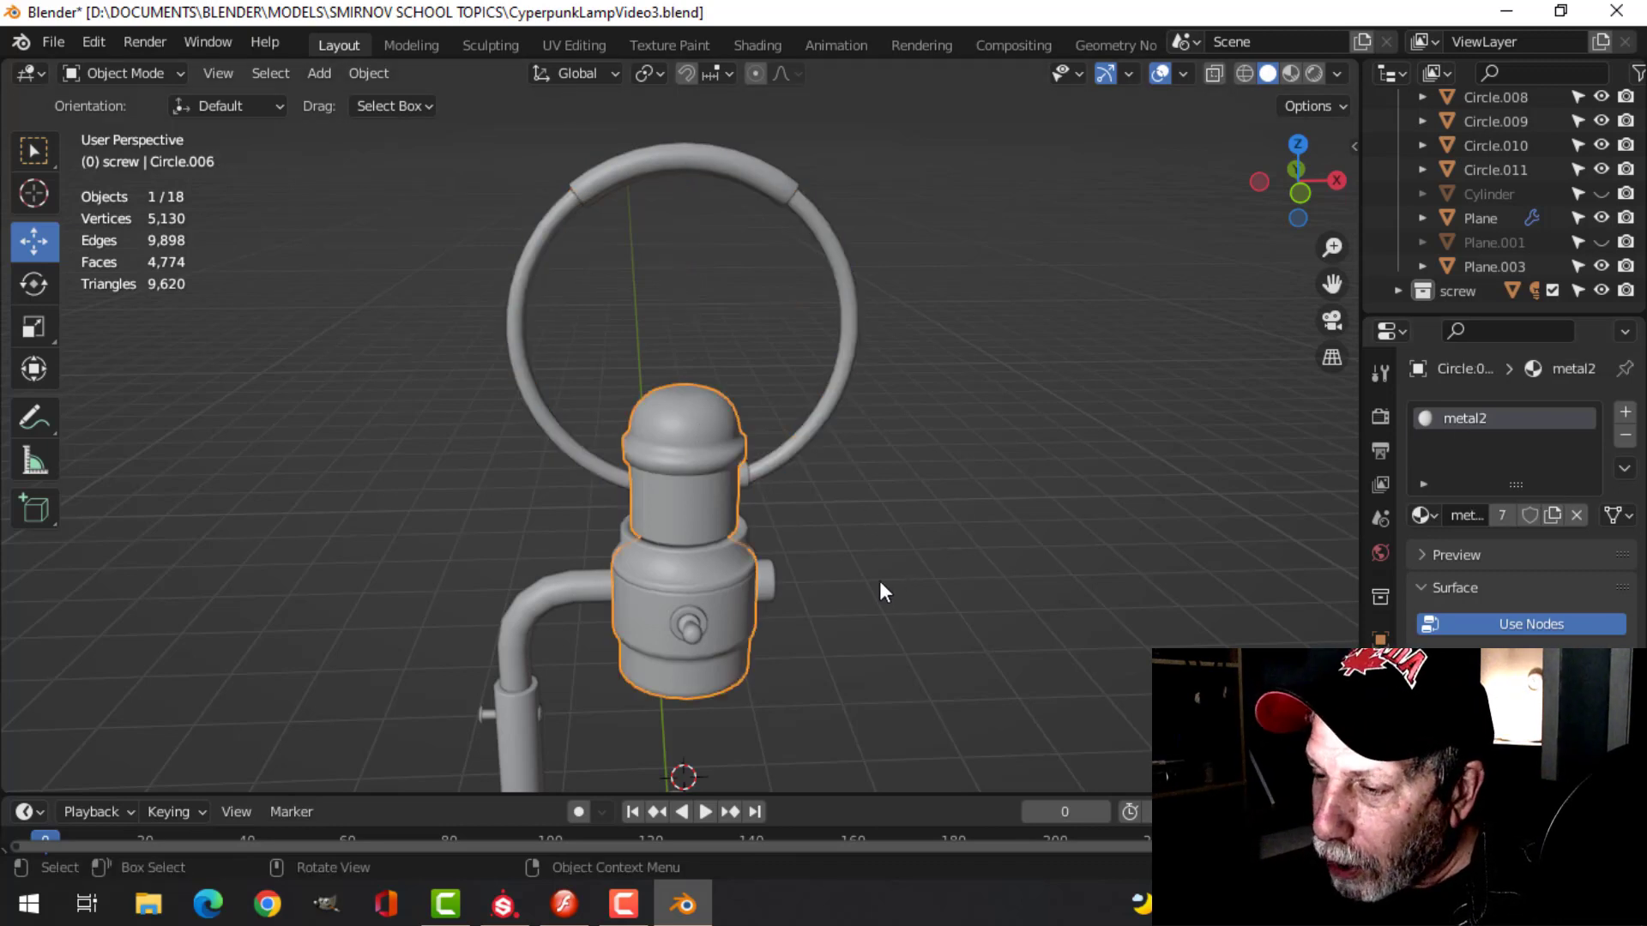
- Check the materials assigned to the lamp head's collar, toggle switch, switch washer, main body and side knob
{"action": "middle_click_drag", "start_coordinate": [878, 580], "coordinate": [888, 497], "text": "shift"}
{"action": "scroll", "coordinate": [888, 502], "scroll_direction": "up", "scroll_amount": 3}
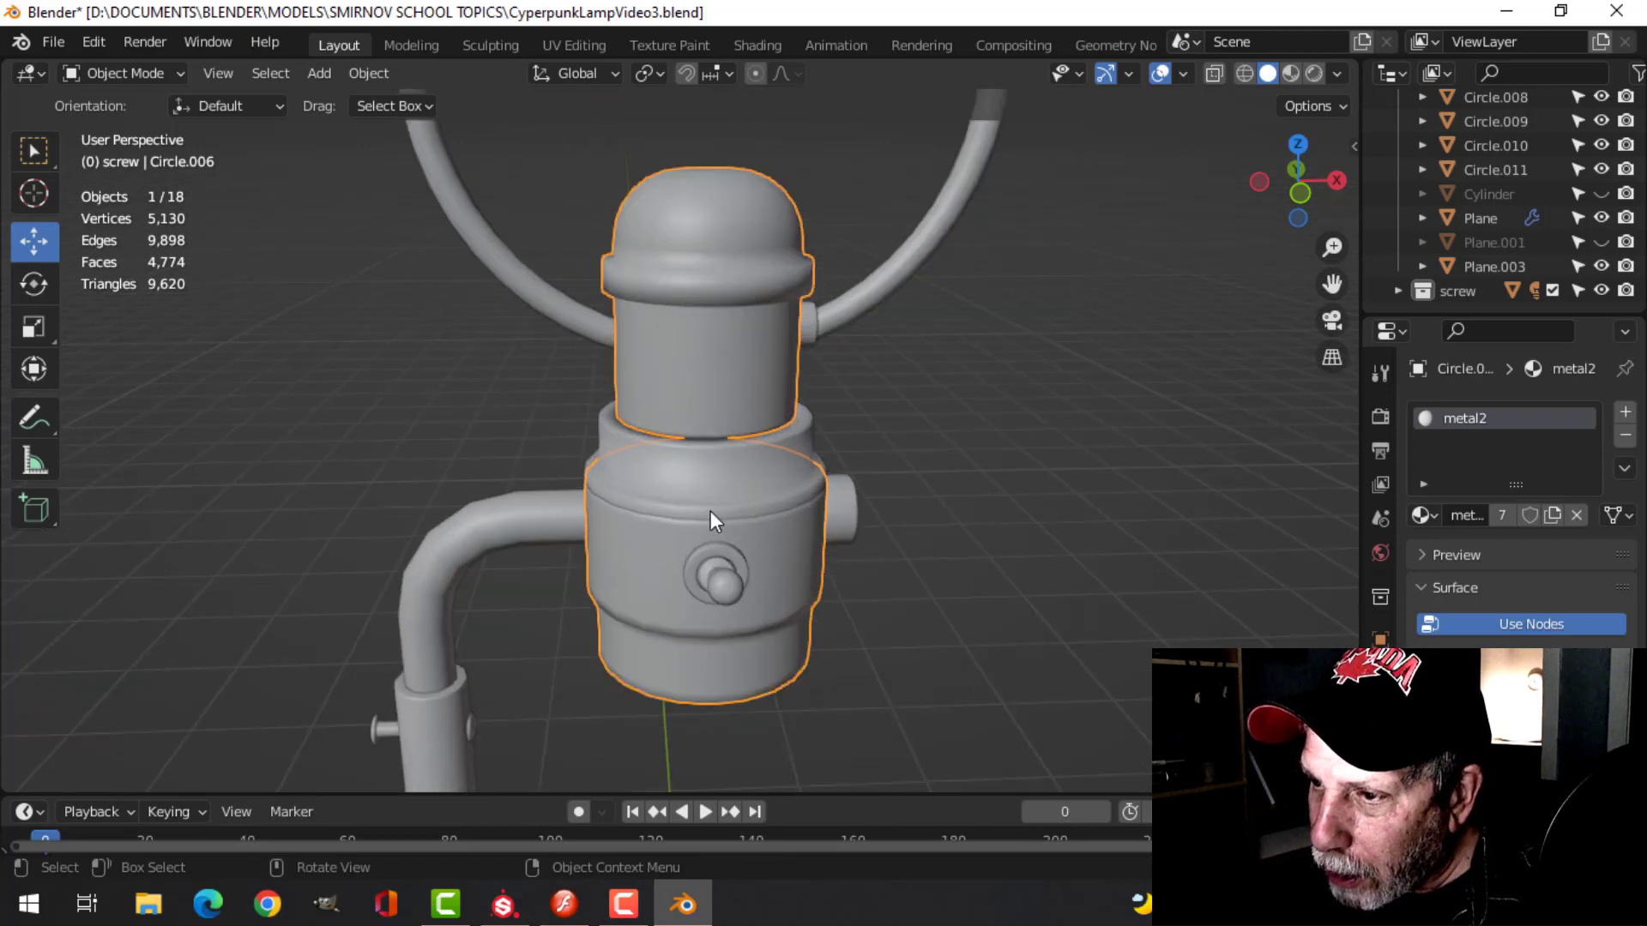
{"action": "left_click", "coordinate": [703, 482]}
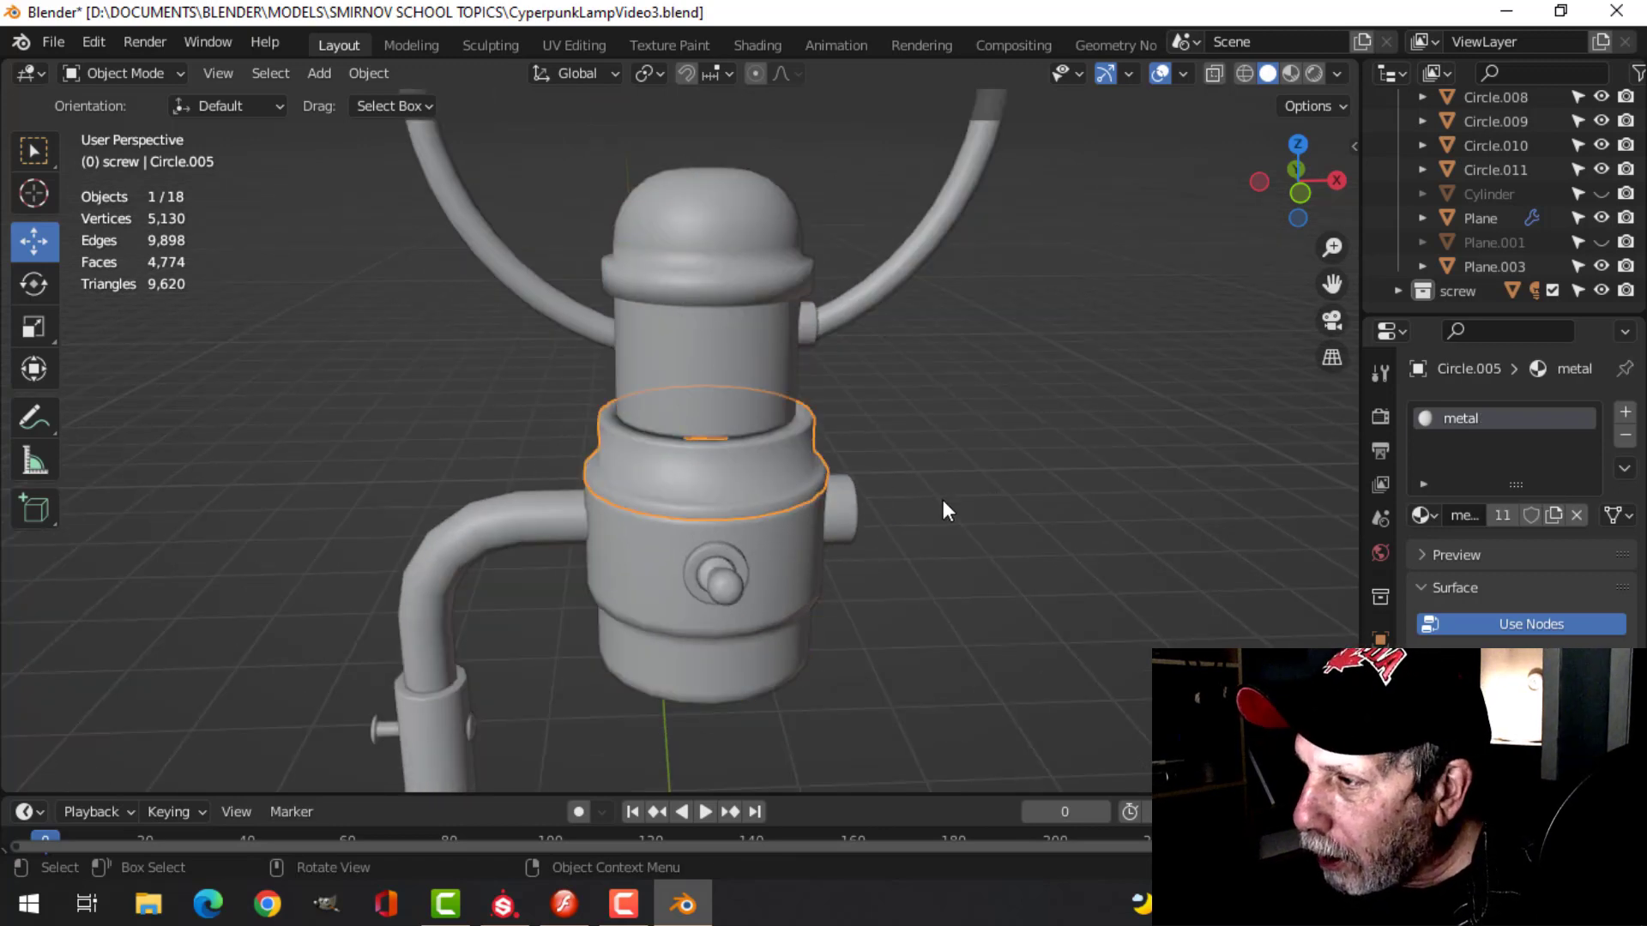
{"action": "left_click", "coordinate": [728, 391]}
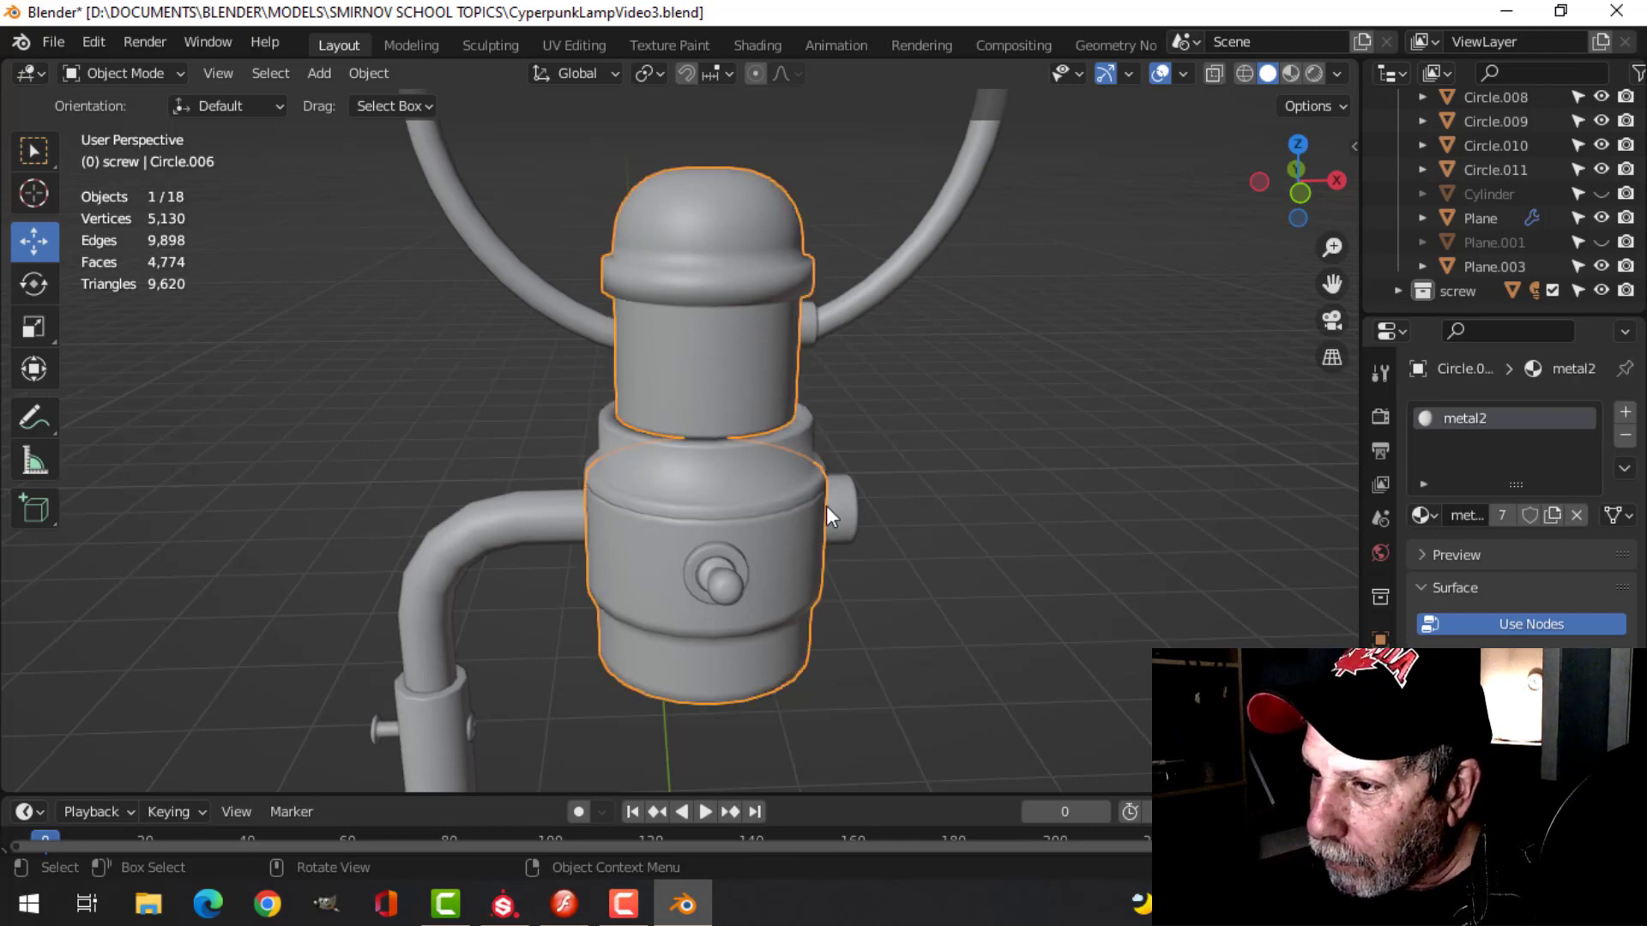
{"action": "scroll", "coordinate": [826, 506], "scroll_direction": "up", "scroll_amount": 4}
{"action": "middle_click_drag", "start_coordinate": [789, 489], "coordinate": [791, 301], "text": "shift"}
{"action": "middle_click_drag", "start_coordinate": [779, 476], "coordinate": [796, 454]}
{"action": "scroll", "coordinate": [797, 456], "scroll_direction": "down", "scroll_amount": 2}
{"action": "left_click", "coordinate": [765, 454]}
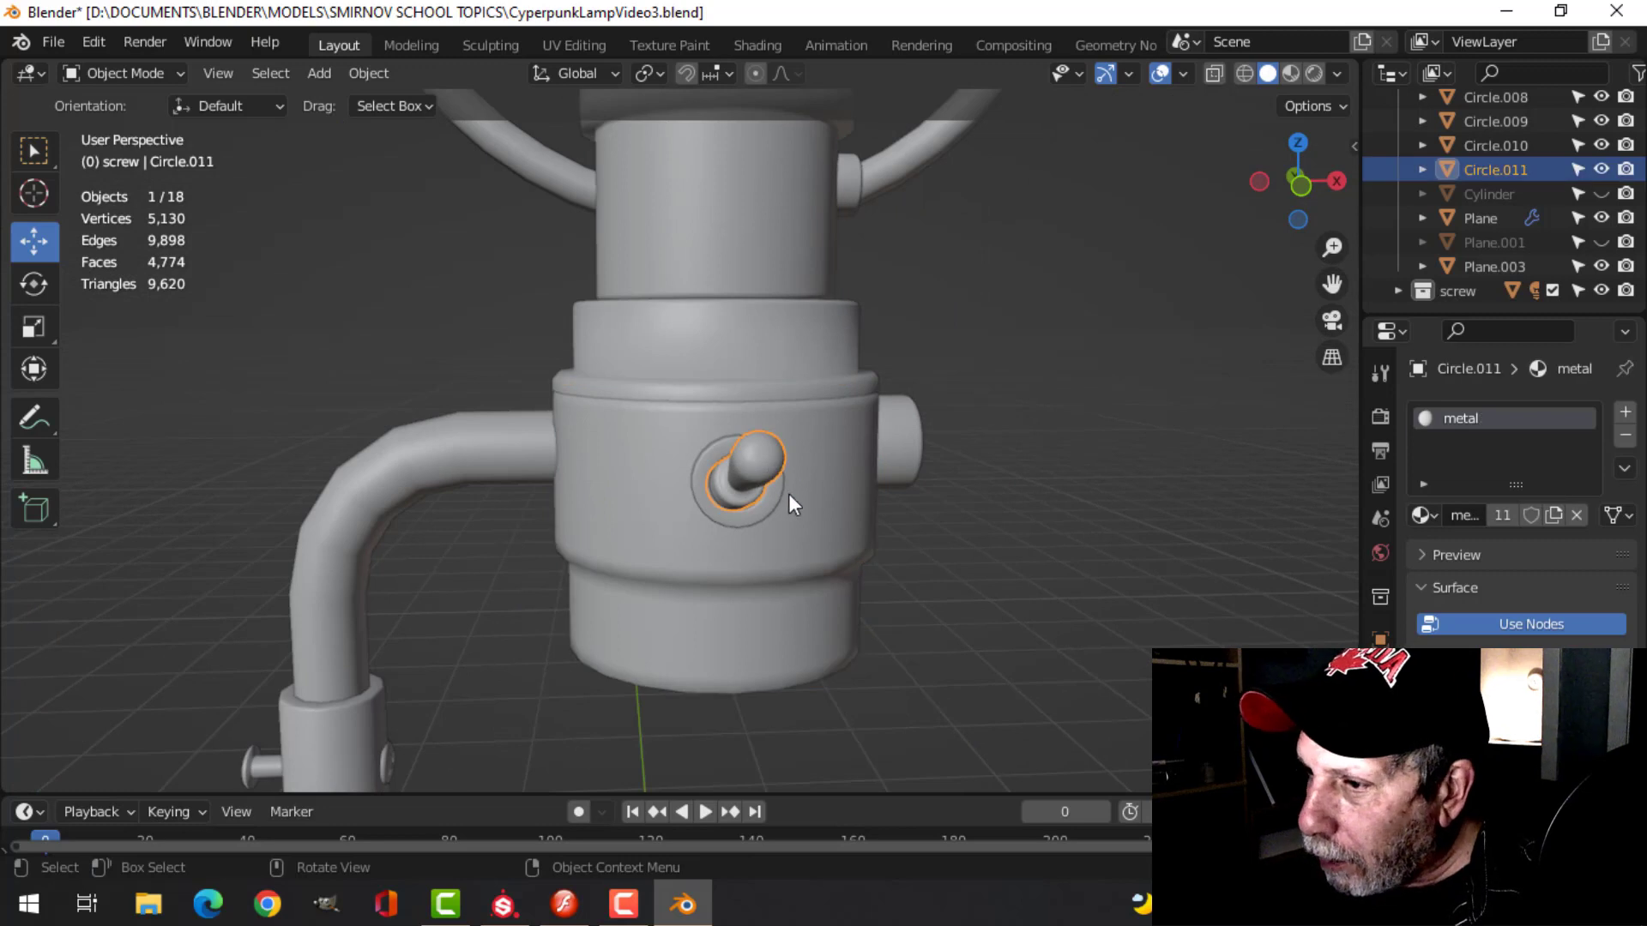
{"action": "left_click", "coordinate": [761, 512]}
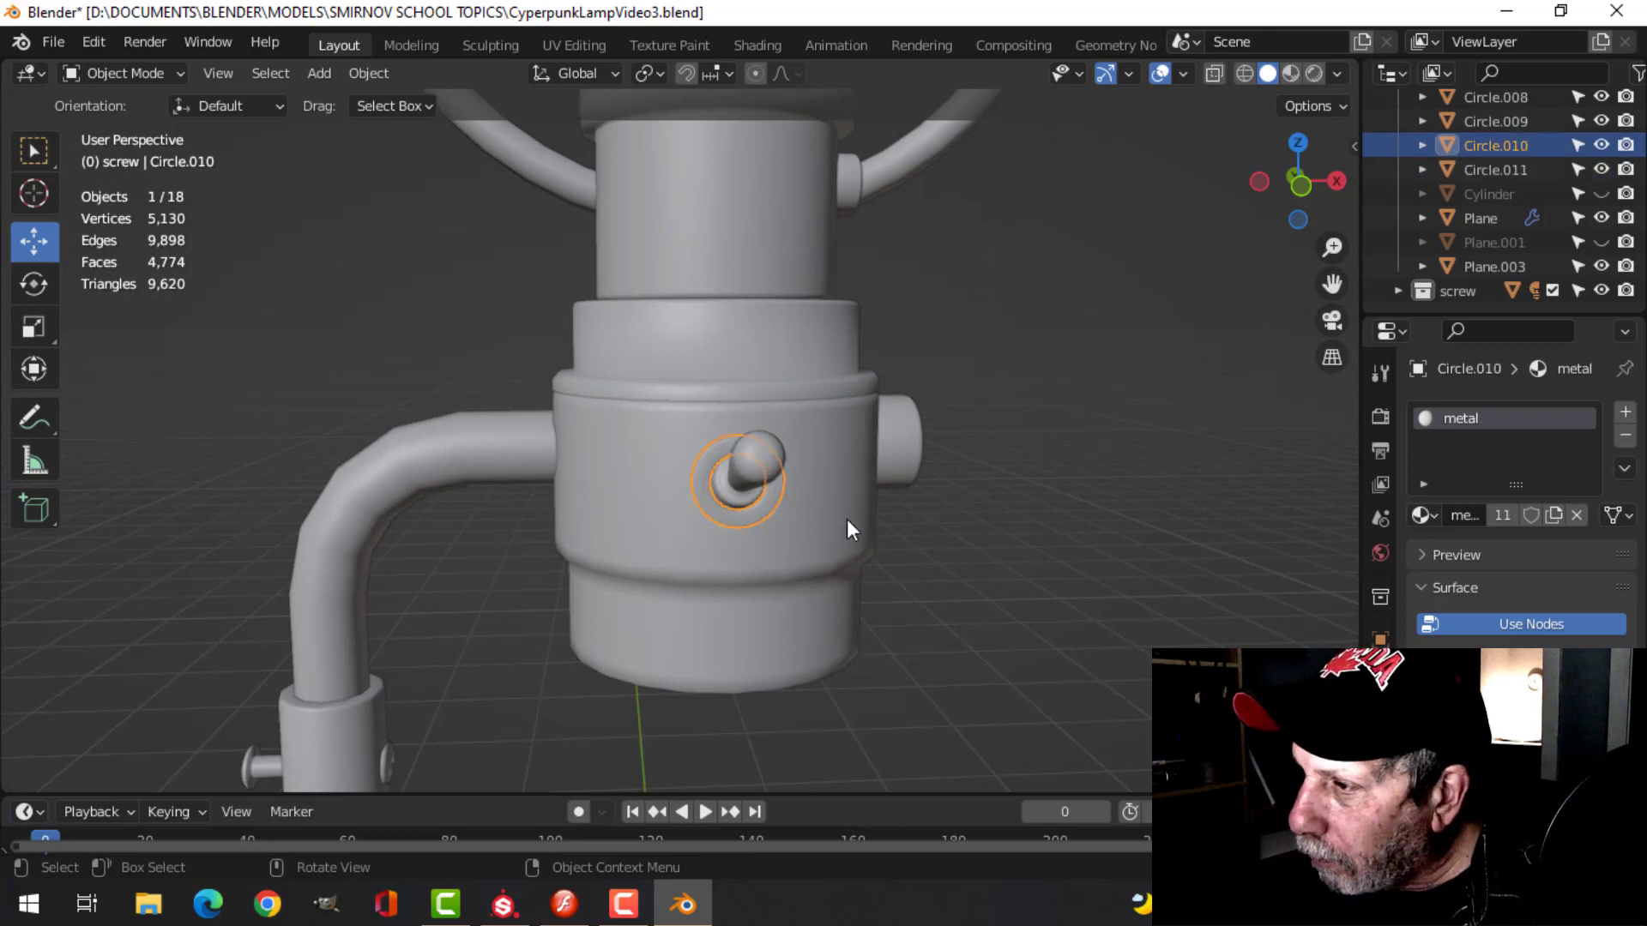
{"action": "left_click", "coordinate": [799, 594]}
{"action": "left_click", "coordinate": [894, 448]}
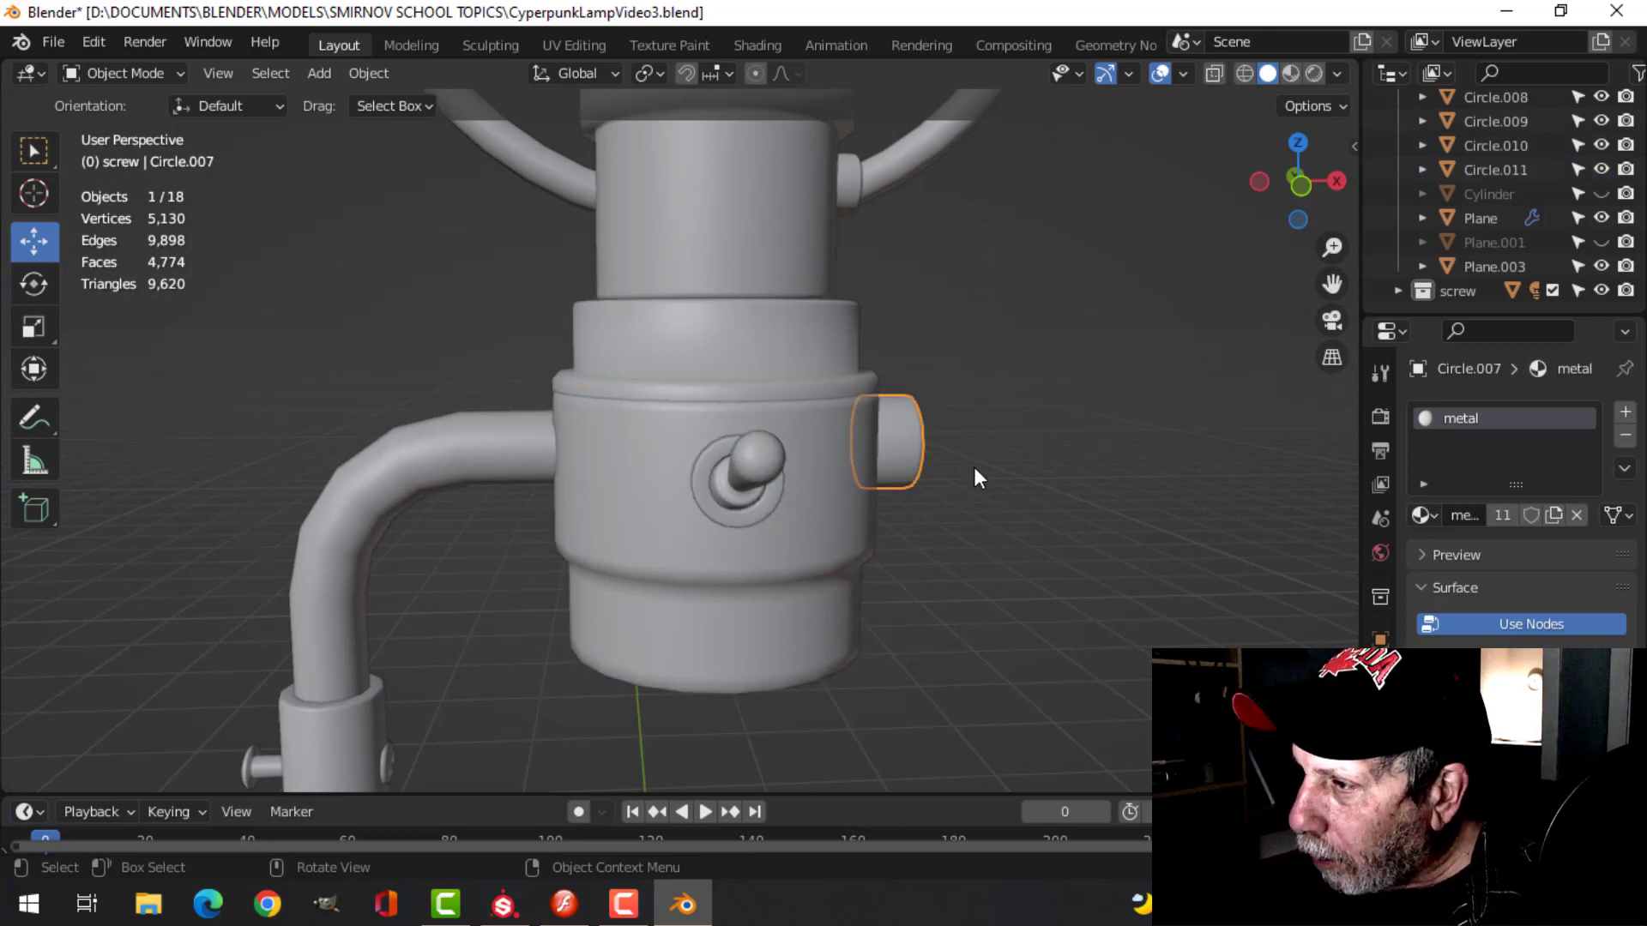
- Check the materials assigned to the curved upper pipe and the straight tube below it
{"action": "left_click", "coordinate": [511, 471]}
{"action": "scroll", "coordinate": [926, 580], "scroll_direction": "down", "scroll_amount": 2}
{"action": "middle_click_drag", "start_coordinate": [888, 626], "coordinate": [891, 378], "text": "shift"}
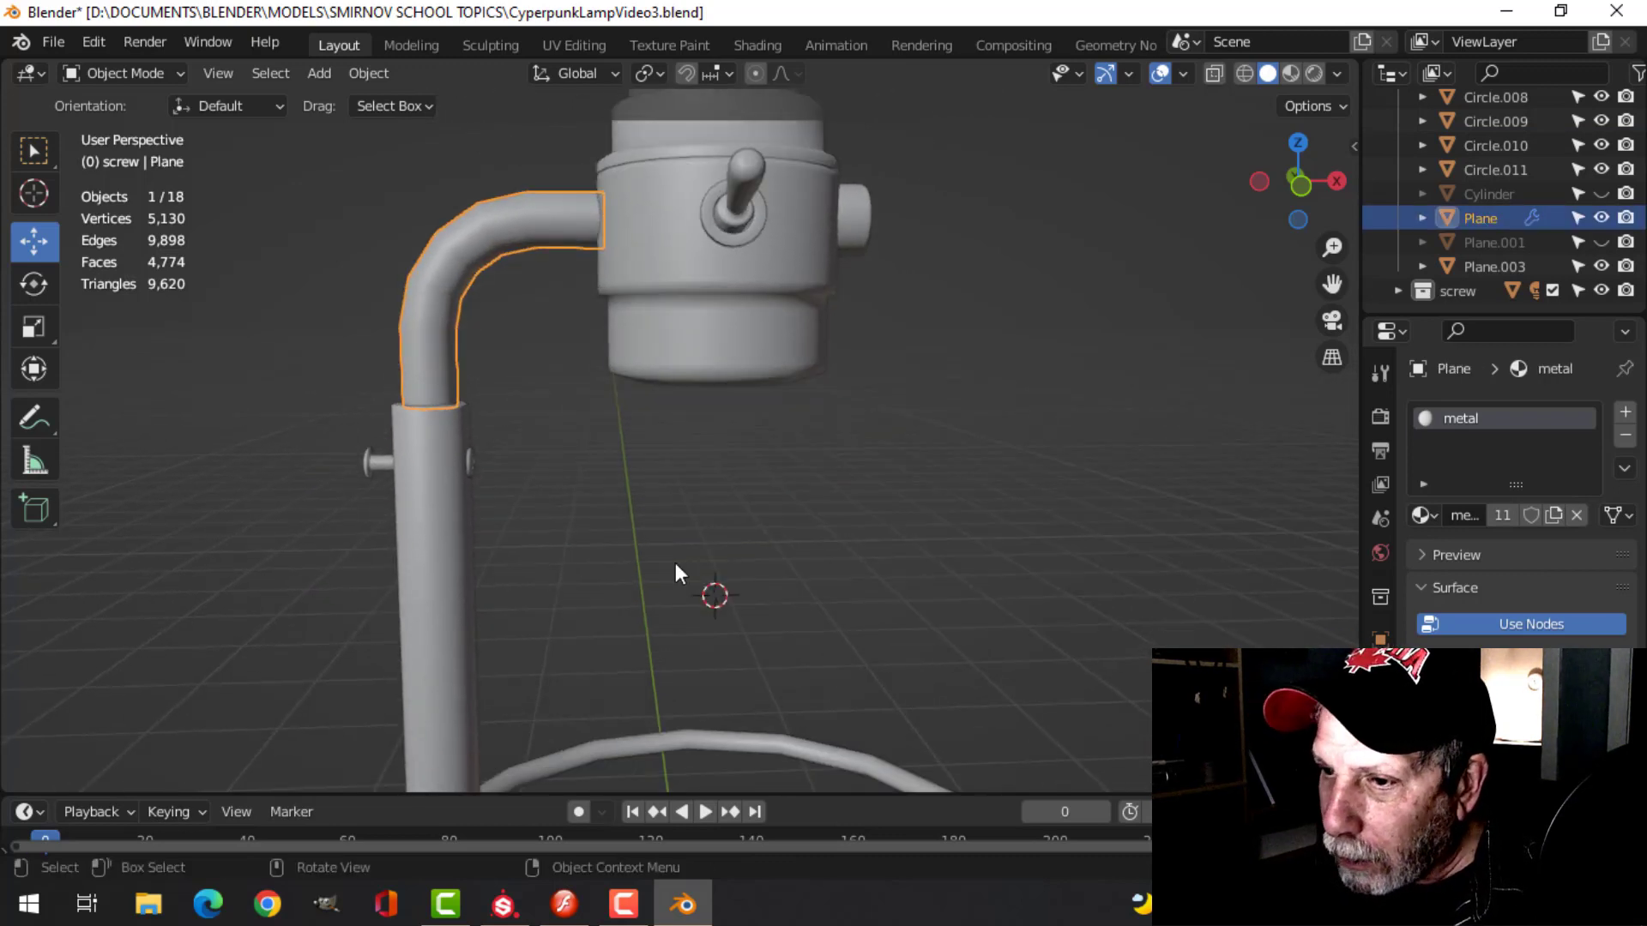
{"action": "left_click", "coordinate": [445, 495]}
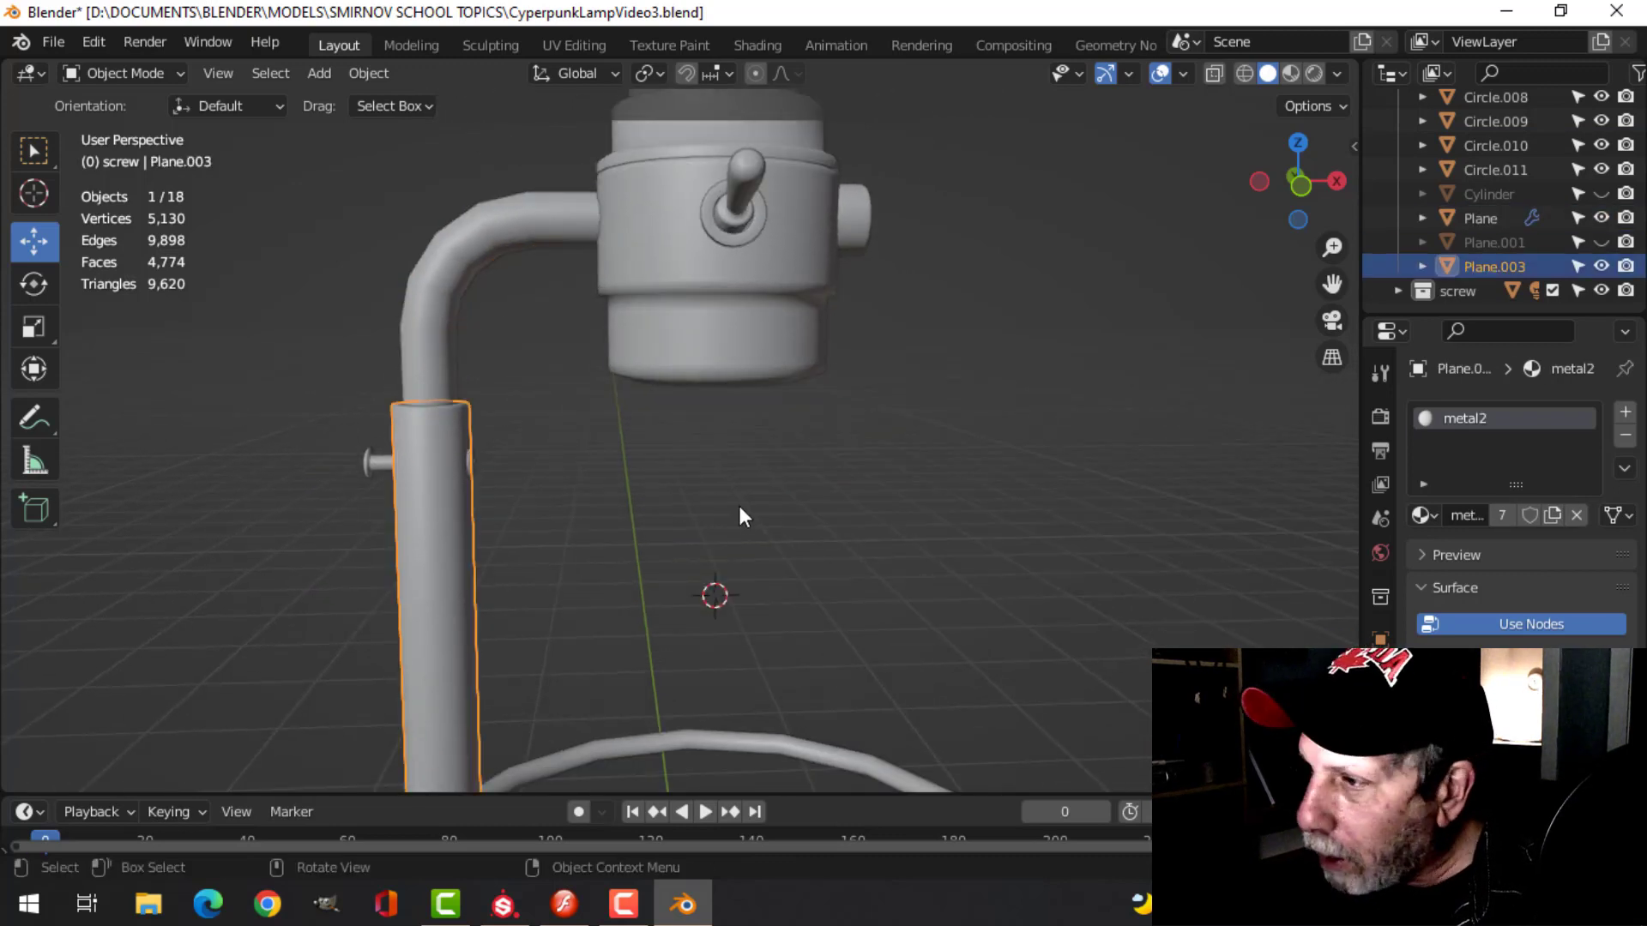
- Check the materials assigned to the guard ring, the base's centre post, the collar around it and the base disc
{"action": "scroll", "coordinate": [746, 508], "scroll_direction": "down", "scroll_amount": 2}
{"action": "middle_click_drag", "start_coordinate": [722, 507], "coordinate": [677, 318], "text": "shift"}
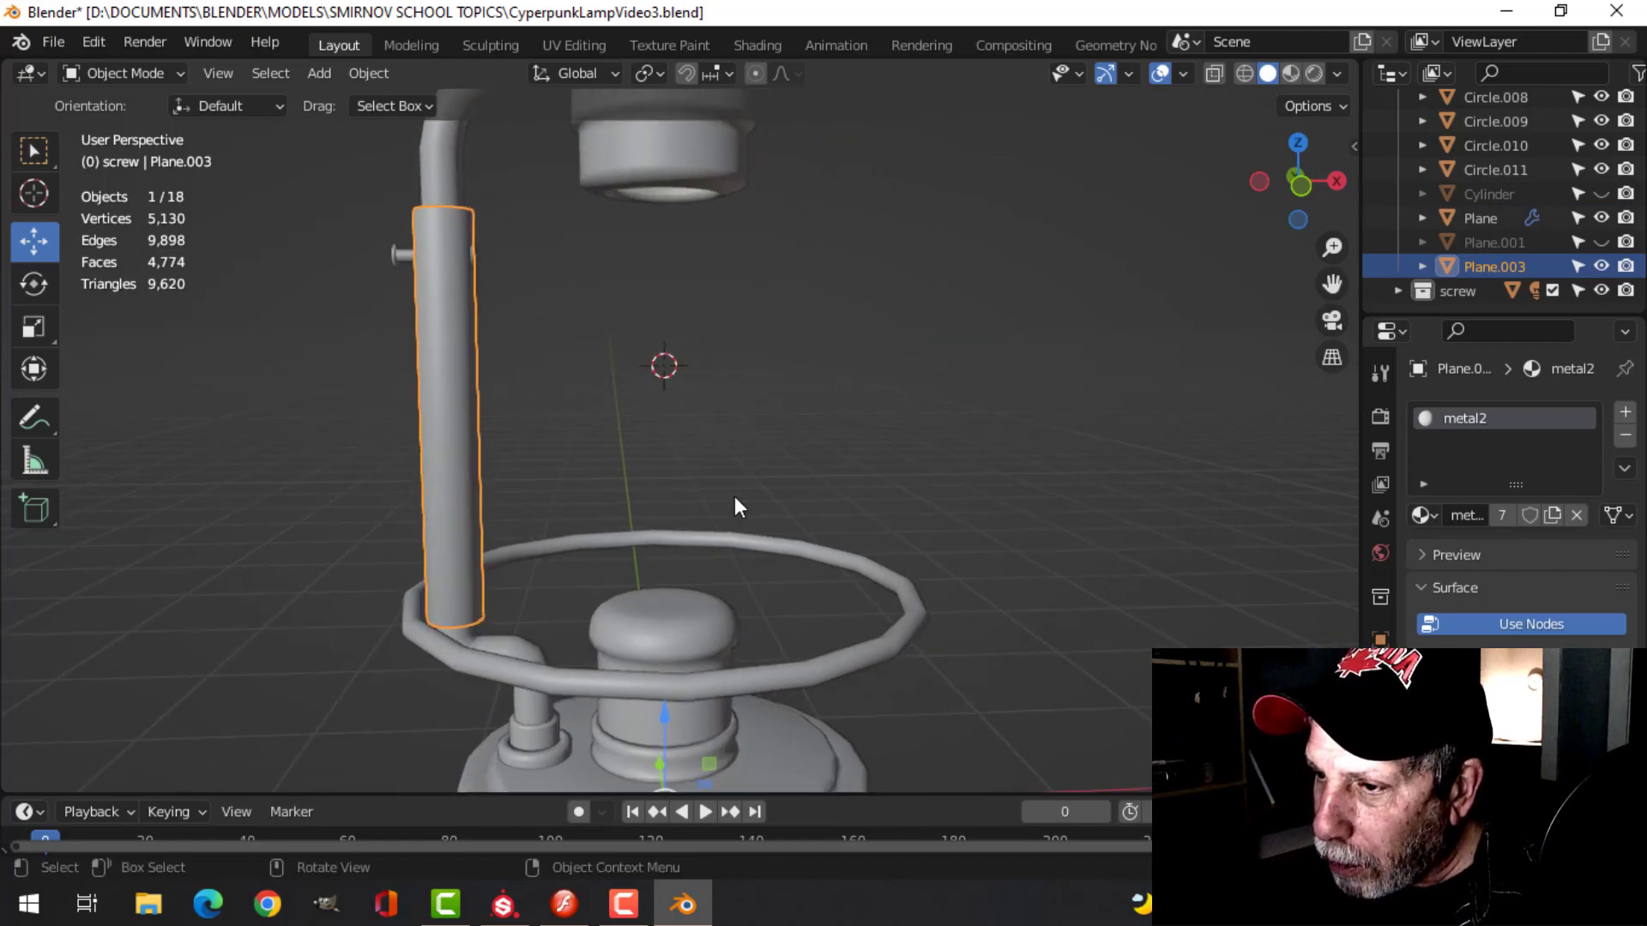
{"action": "left_click", "coordinate": [753, 549]}
{"action": "middle_click_drag", "start_coordinate": [952, 606], "coordinate": [970, 485], "text": "shift"}
{"action": "left_click", "coordinate": [698, 588]}
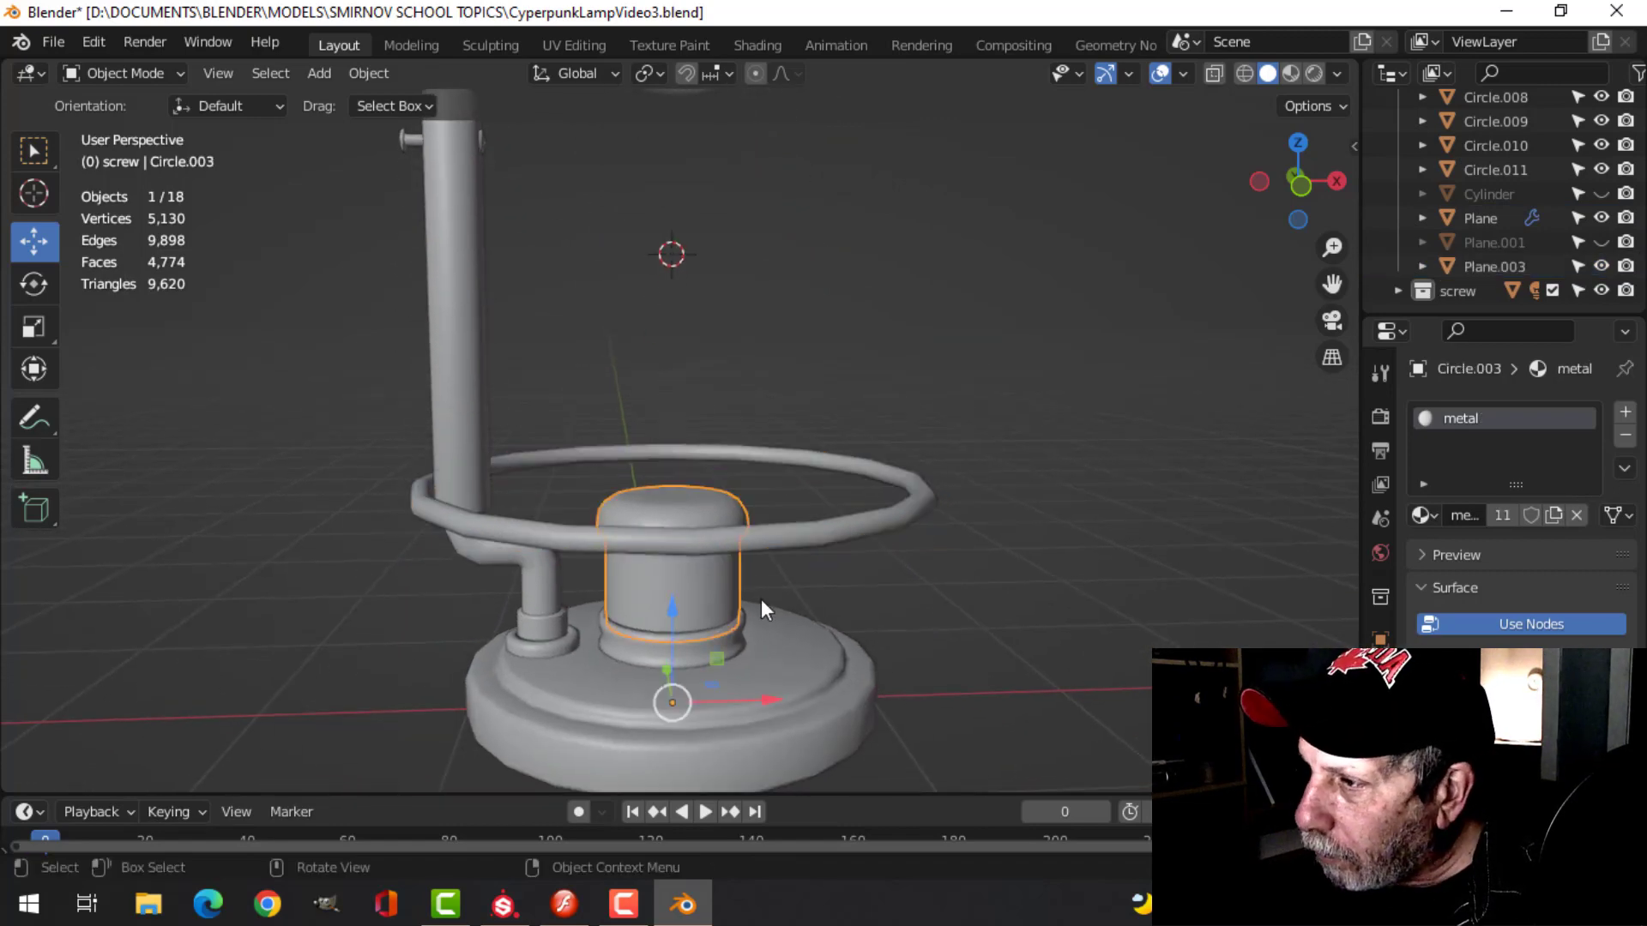
{"action": "left_click", "coordinate": [719, 650]}
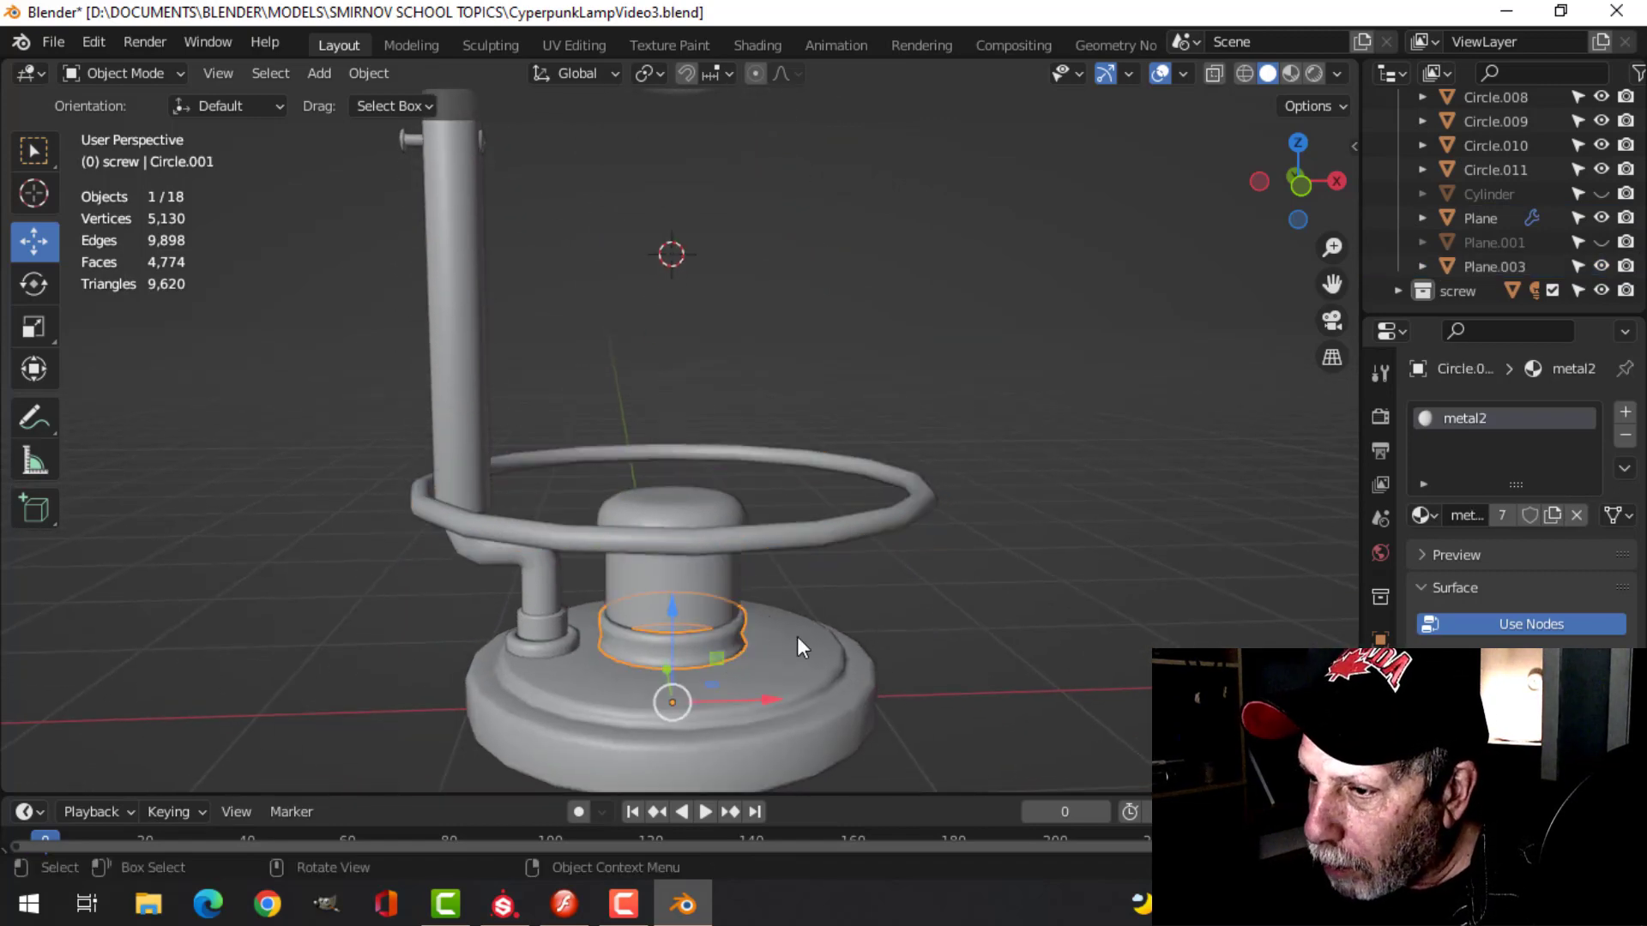
{"action": "left_click", "coordinate": [832, 667]}
- View the base from a lower angle and check the materials on its parts and on the pipe's fitting and flange
{"action": "middle_click_drag", "start_coordinate": [933, 663], "coordinate": [786, 423]}
{"action": "left_click", "coordinate": [657, 500]}
{"action": "left_click", "coordinate": [878, 527]}
{"action": "scroll", "coordinate": [706, 452], "scroll_direction": "up", "scroll_amount": 3}
{"action": "left_click", "coordinate": [566, 476]}
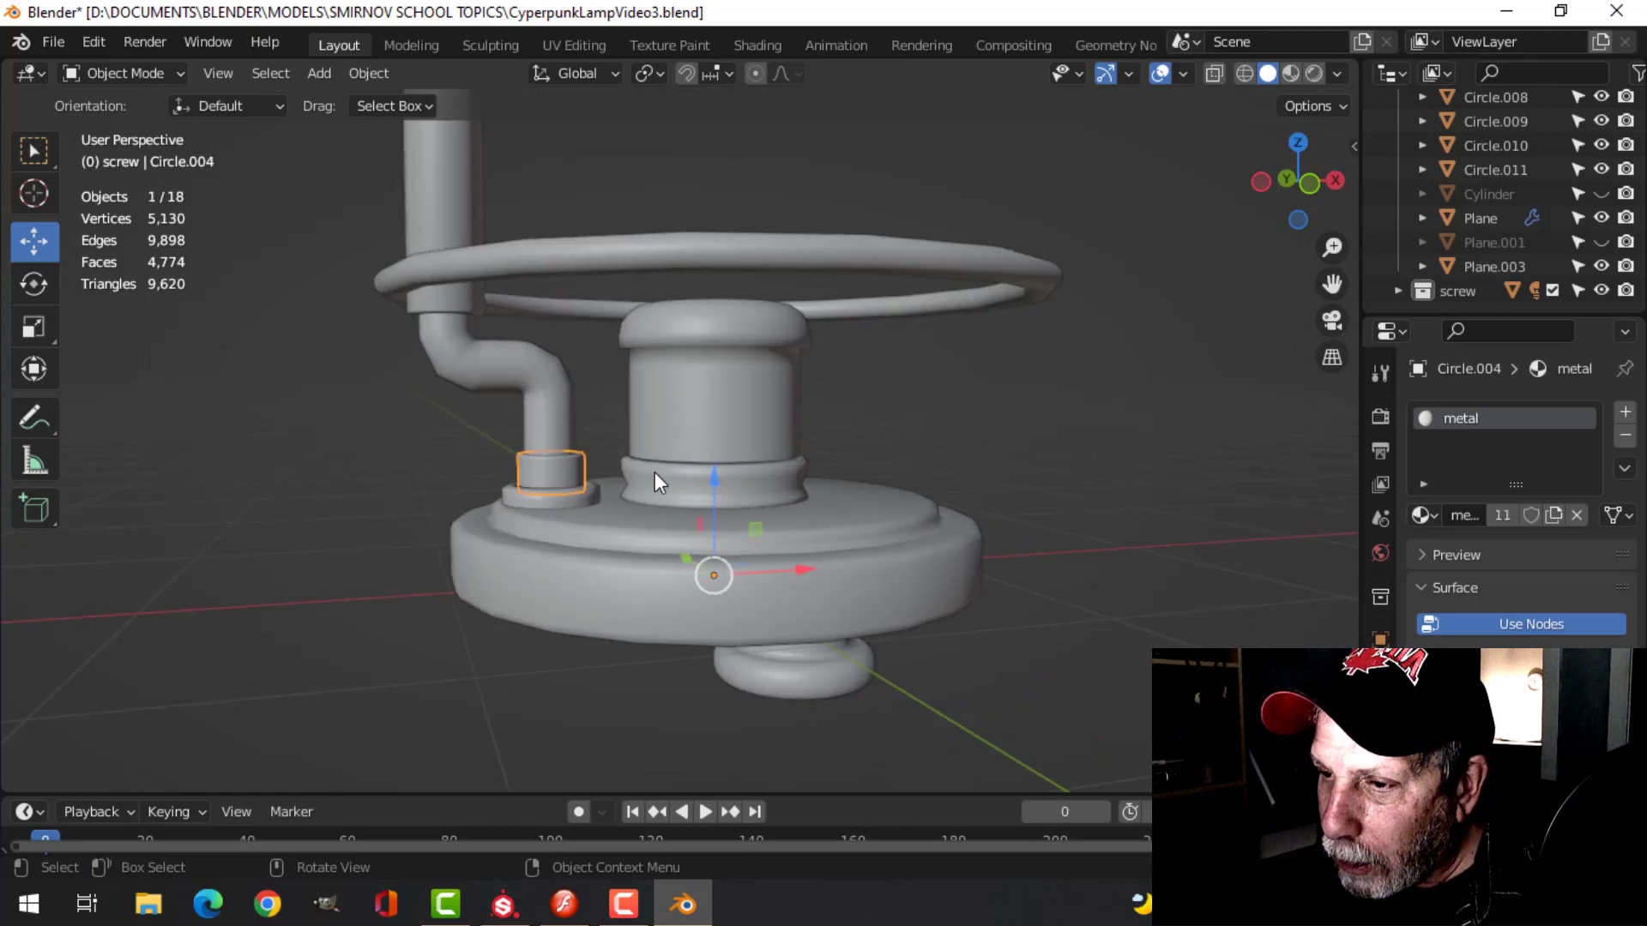
{"action": "left_click", "coordinate": [595, 496]}
{"action": "key", "text": "alt+a"}
- Look over the whole lamp model from the base up to the handle
{"action": "scroll", "coordinate": [950, 477], "scroll_direction": "down", "scroll_amount": 1}
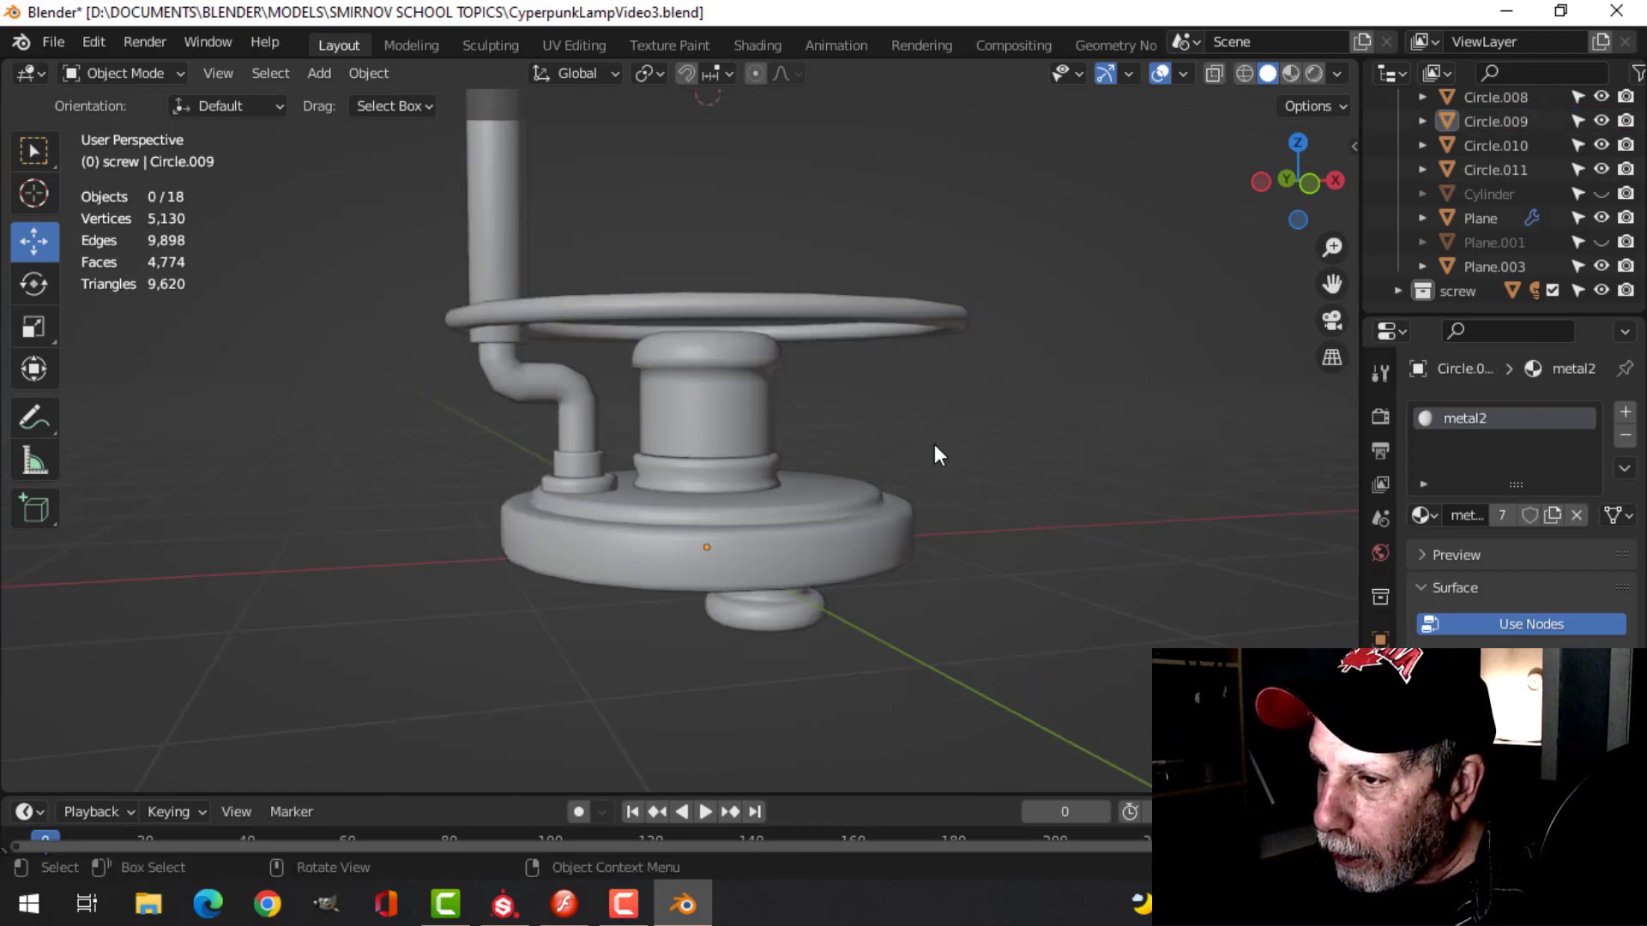
{"action": "middle_click_drag", "start_coordinate": [896, 439], "coordinate": [888, 464]}
{"action": "scroll", "coordinate": [877, 433], "scroll_direction": "down", "scroll_amount": 1}
{"action": "middle_click_drag", "start_coordinate": [869, 405], "coordinate": [862, 496], "text": "shift"}
{"action": "scroll", "coordinate": [867, 466], "scroll_direction": "down", "scroll_amount": 1}
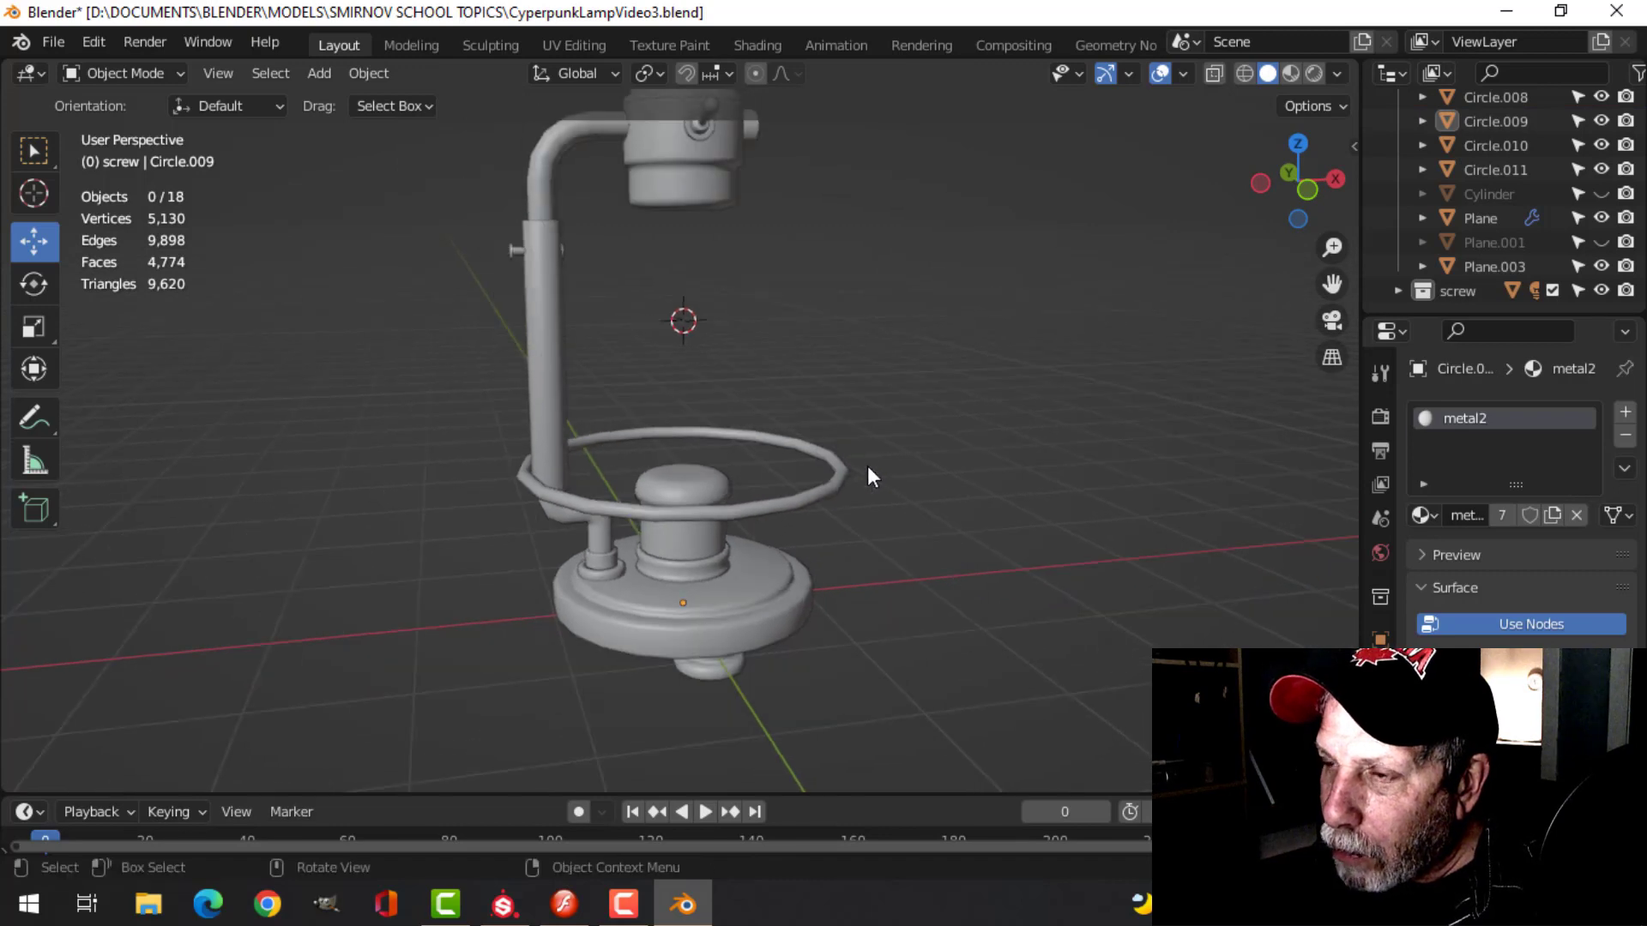
{"action": "middle_click_drag", "start_coordinate": [837, 422], "coordinate": [851, 506], "text": "shift"}
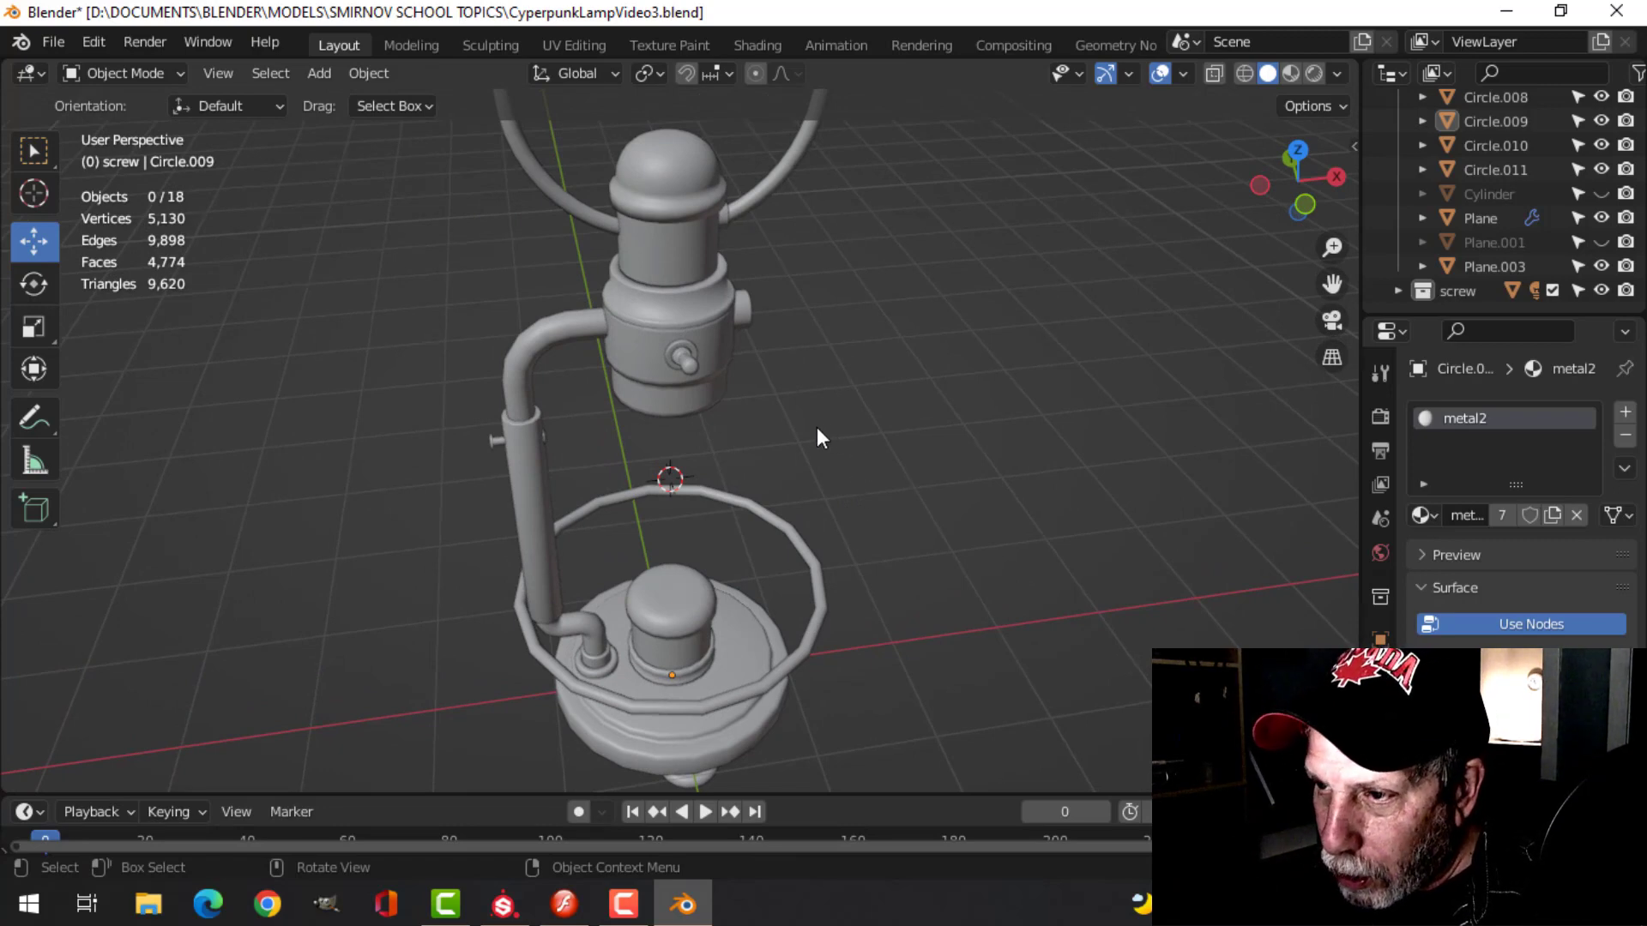
{"action": "mouse_move", "coordinate": [810, 426]}
{"action": "middle_mouse_down"}
{"action": "mouse_move", "coordinate": [786, 404]}
{"action": "mouse_move", "coordinate": [801, 338]}
{"action": "mouse_move", "coordinate": [820, 403]}
{"action": "mouse_move", "coordinate": [801, 415]}
{"action": "mouse_move", "coordinate": [796, 384]}
{"action": "mouse_move", "coordinate": [799, 414]}
{"action": "middle_mouse_up"}
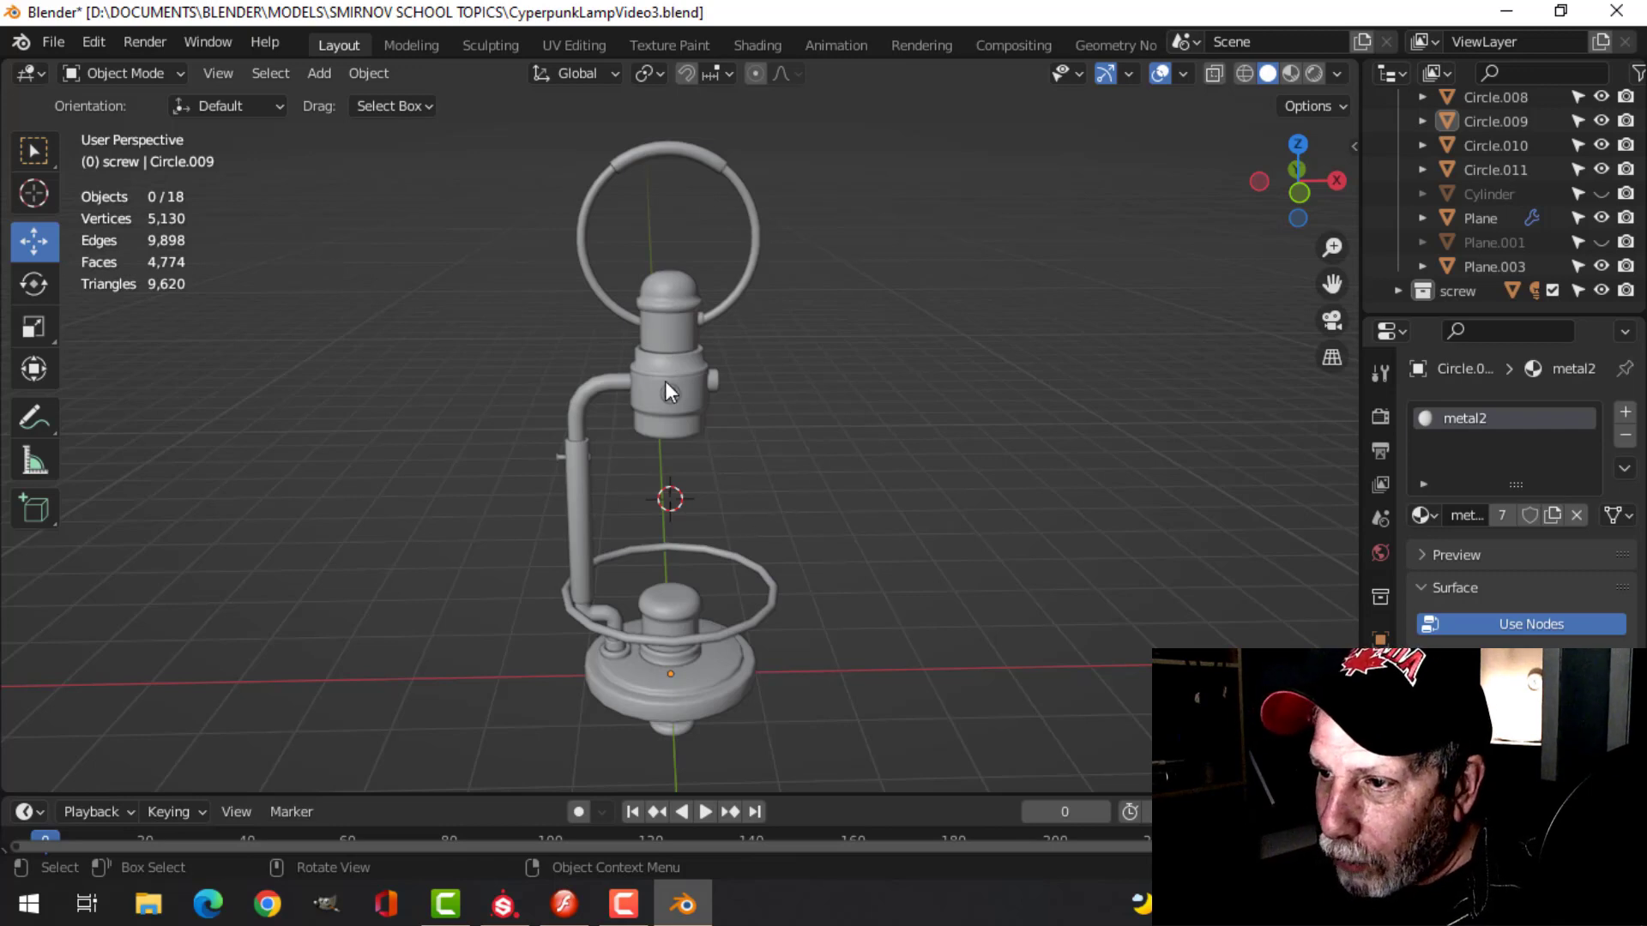
{"action": "scroll", "coordinate": [746, 424], "scroll_direction": "up", "scroll_amount": 2}
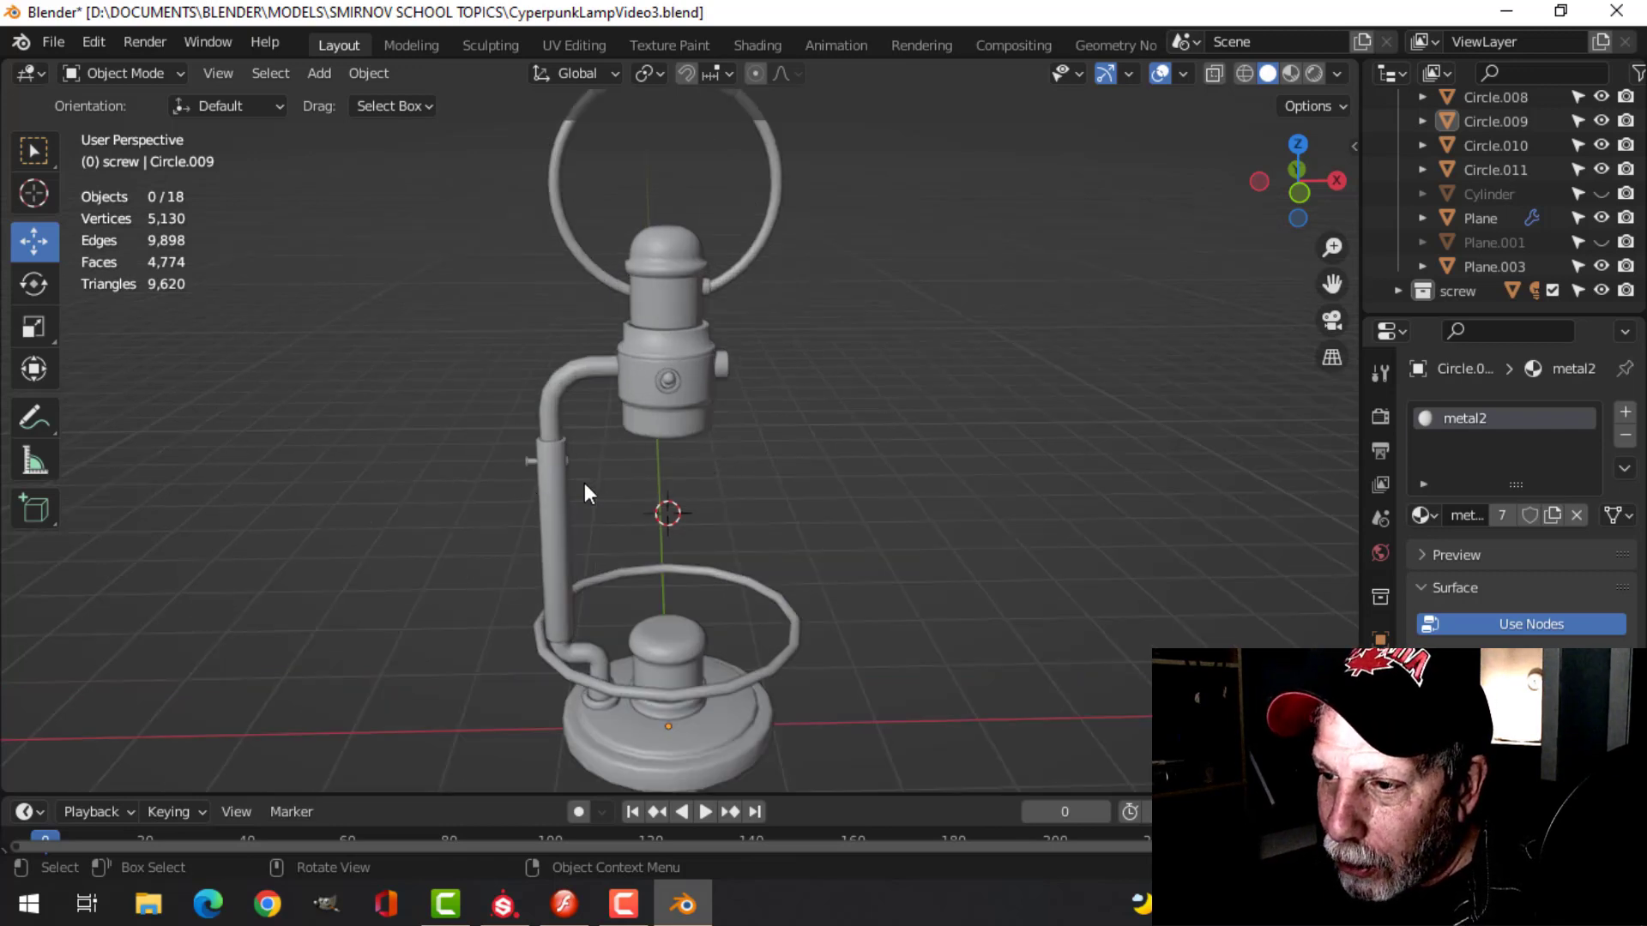
- Recheck the materials on the straight tube, its cross pin, the side knob and the guard ring, and clear the selection
{"action": "left_click", "coordinate": [554, 477]}
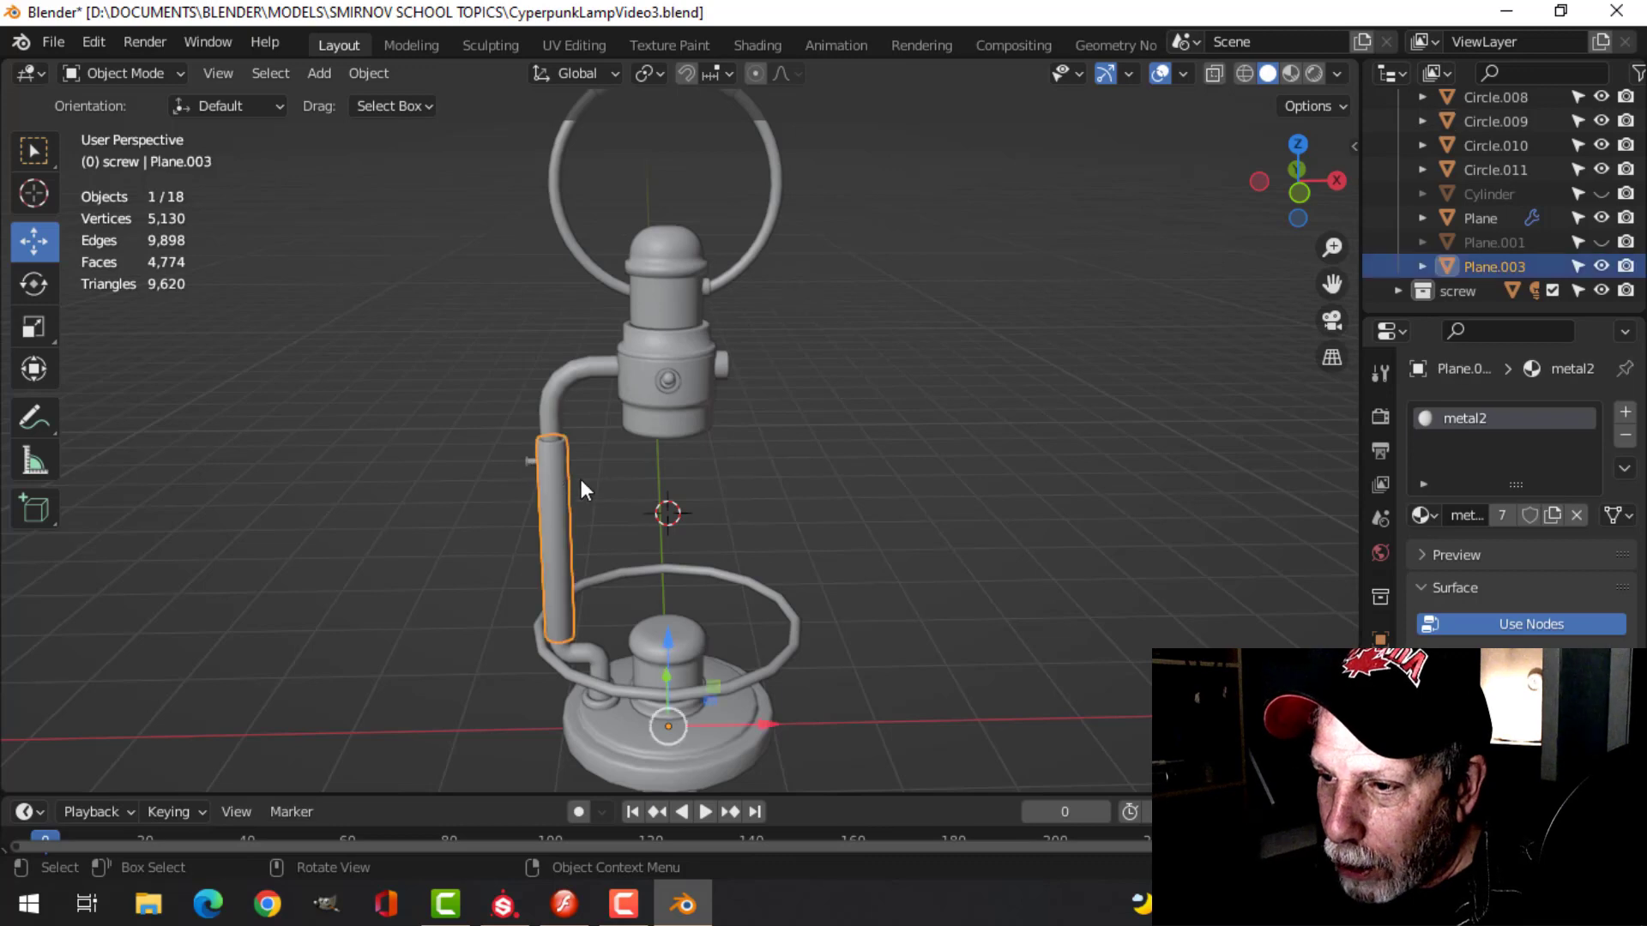
{"action": "left_click", "coordinate": [523, 463]}
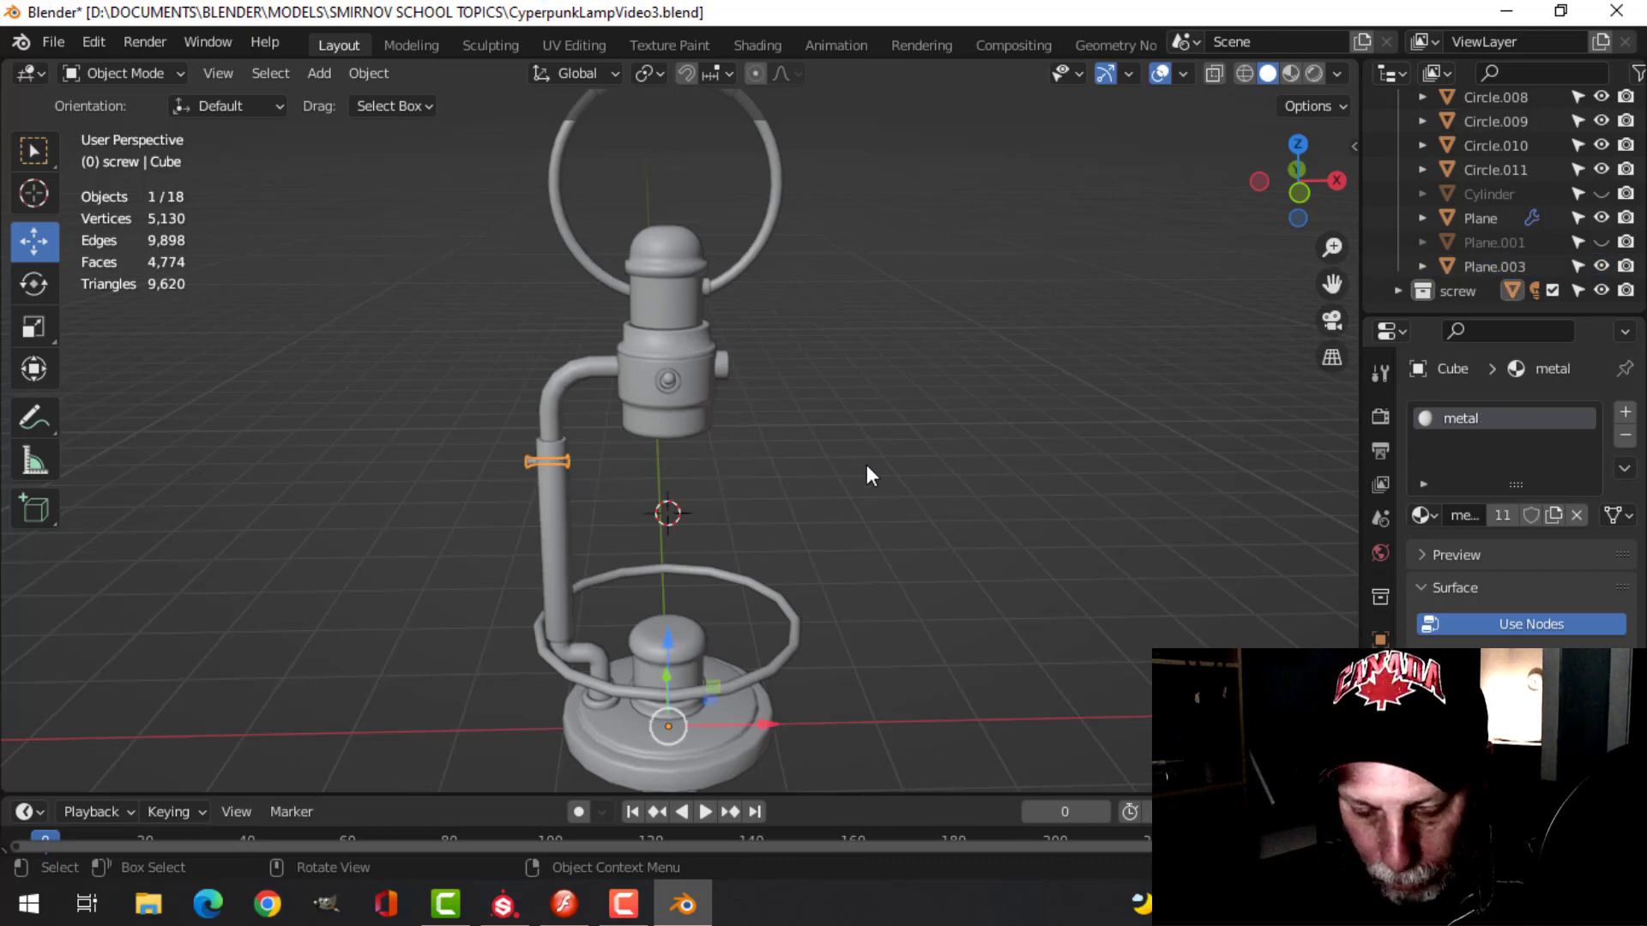
{"action": "left_click", "coordinate": [727, 363]}
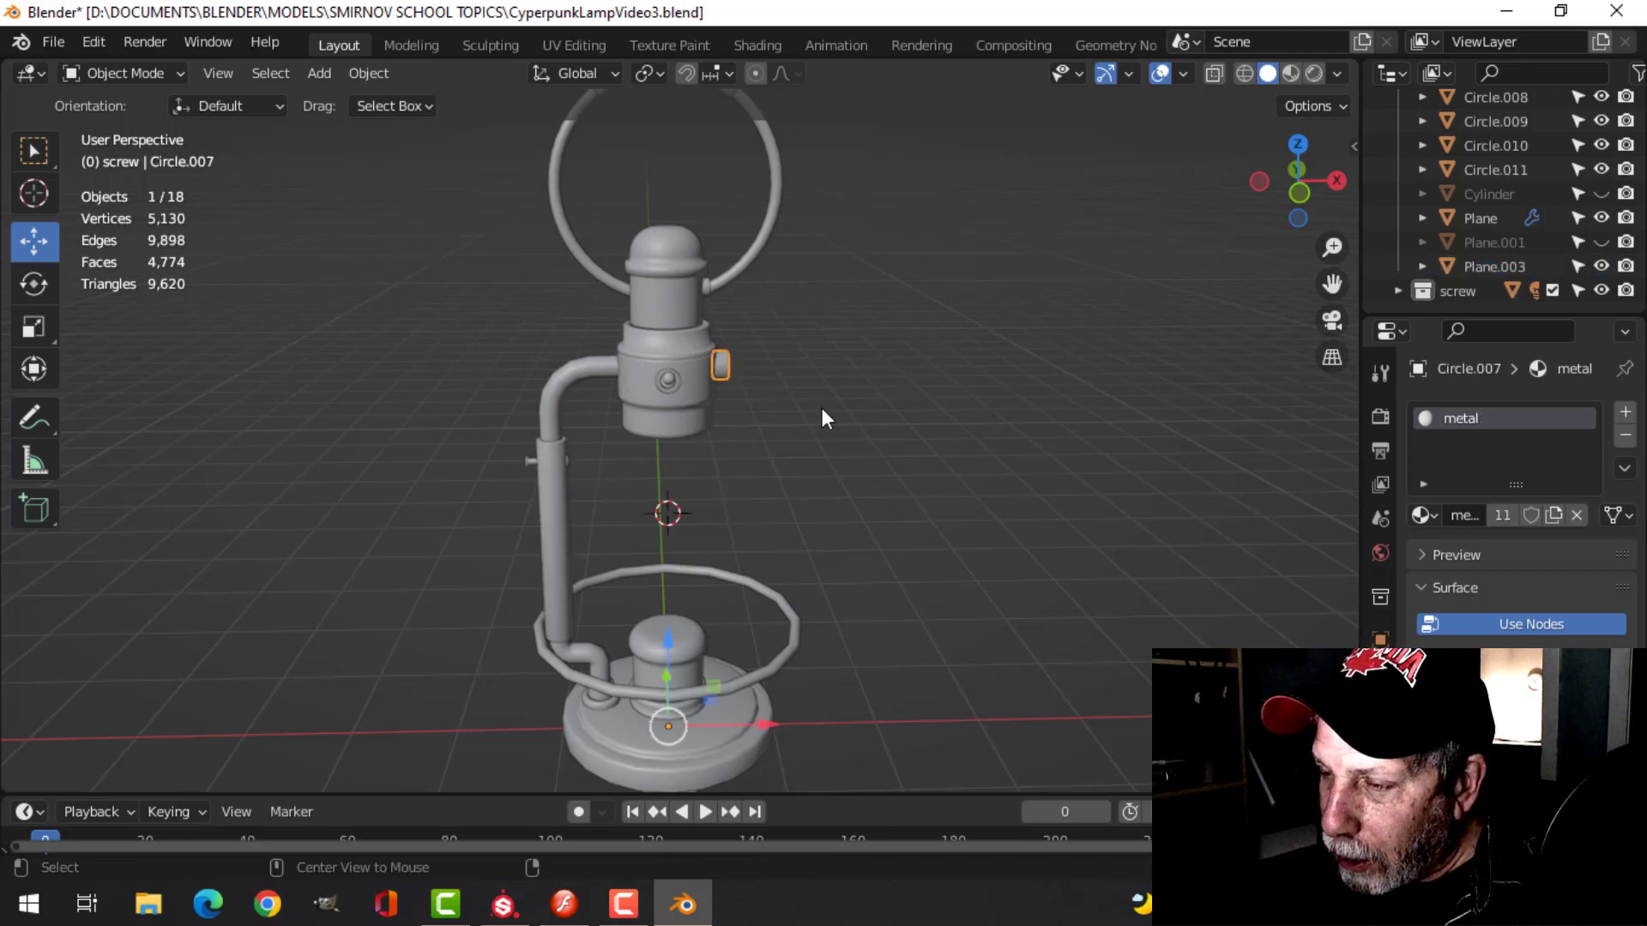
{"action": "key", "text": "alt+a"}
{"action": "middle_click_drag", "start_coordinate": [808, 557], "coordinate": [622, 399], "text": "shift"}
{"action": "left_click", "coordinate": [784, 548]}
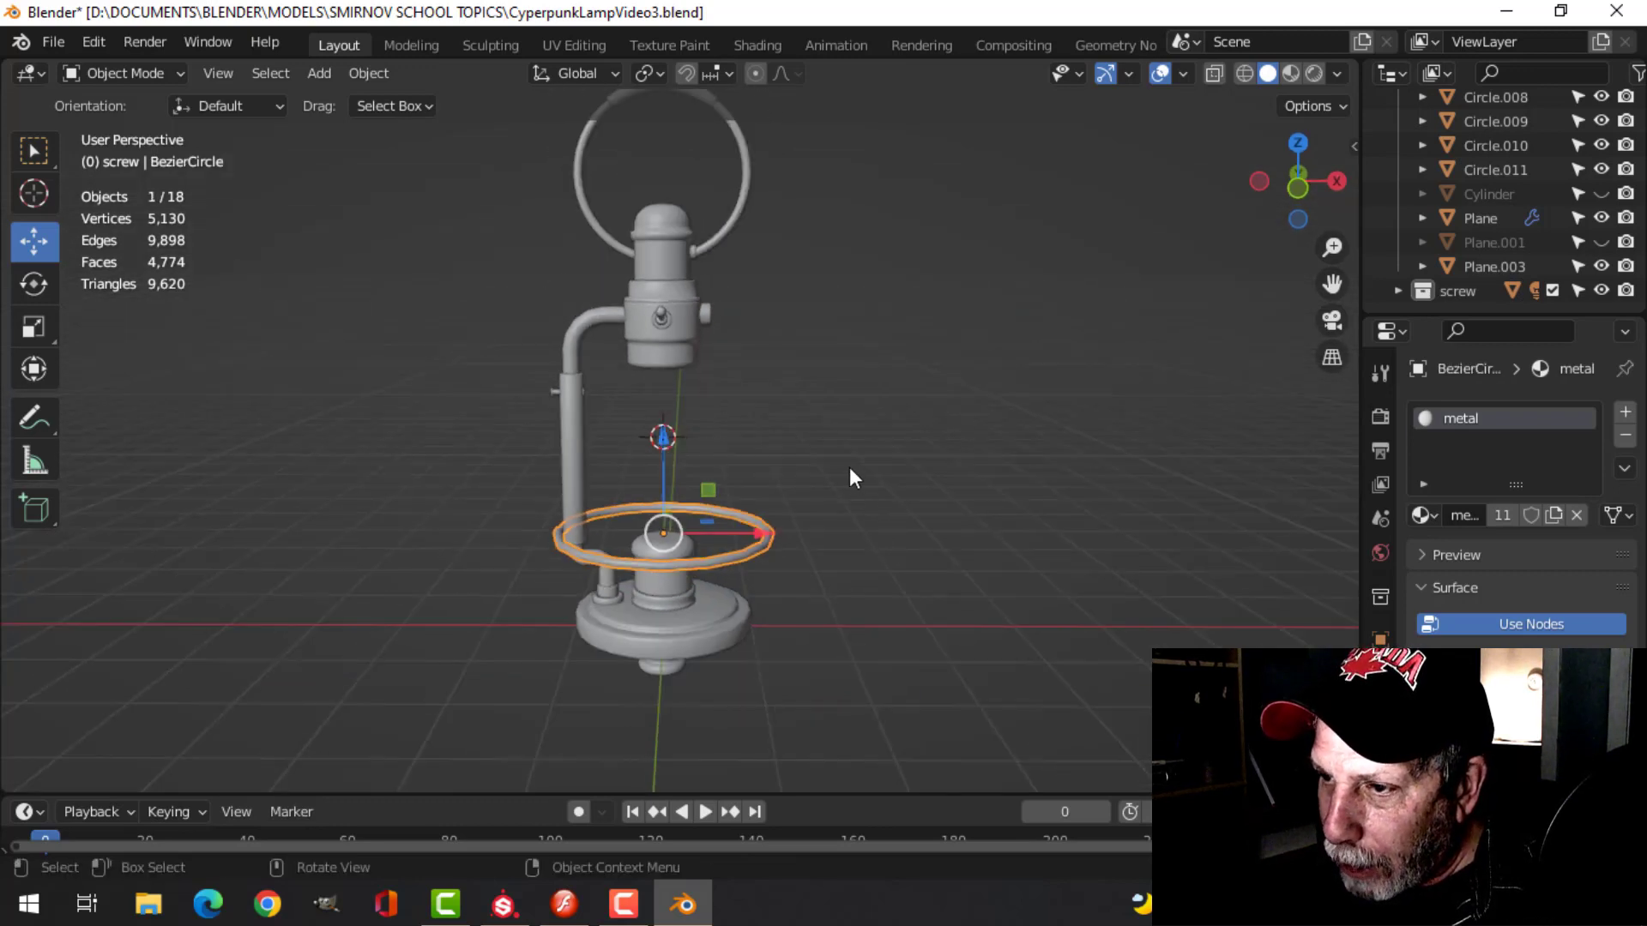
{"action": "middle_click_drag", "start_coordinate": [848, 461], "coordinate": [847, 419]}
{"action": "key", "text": "alt+a"}
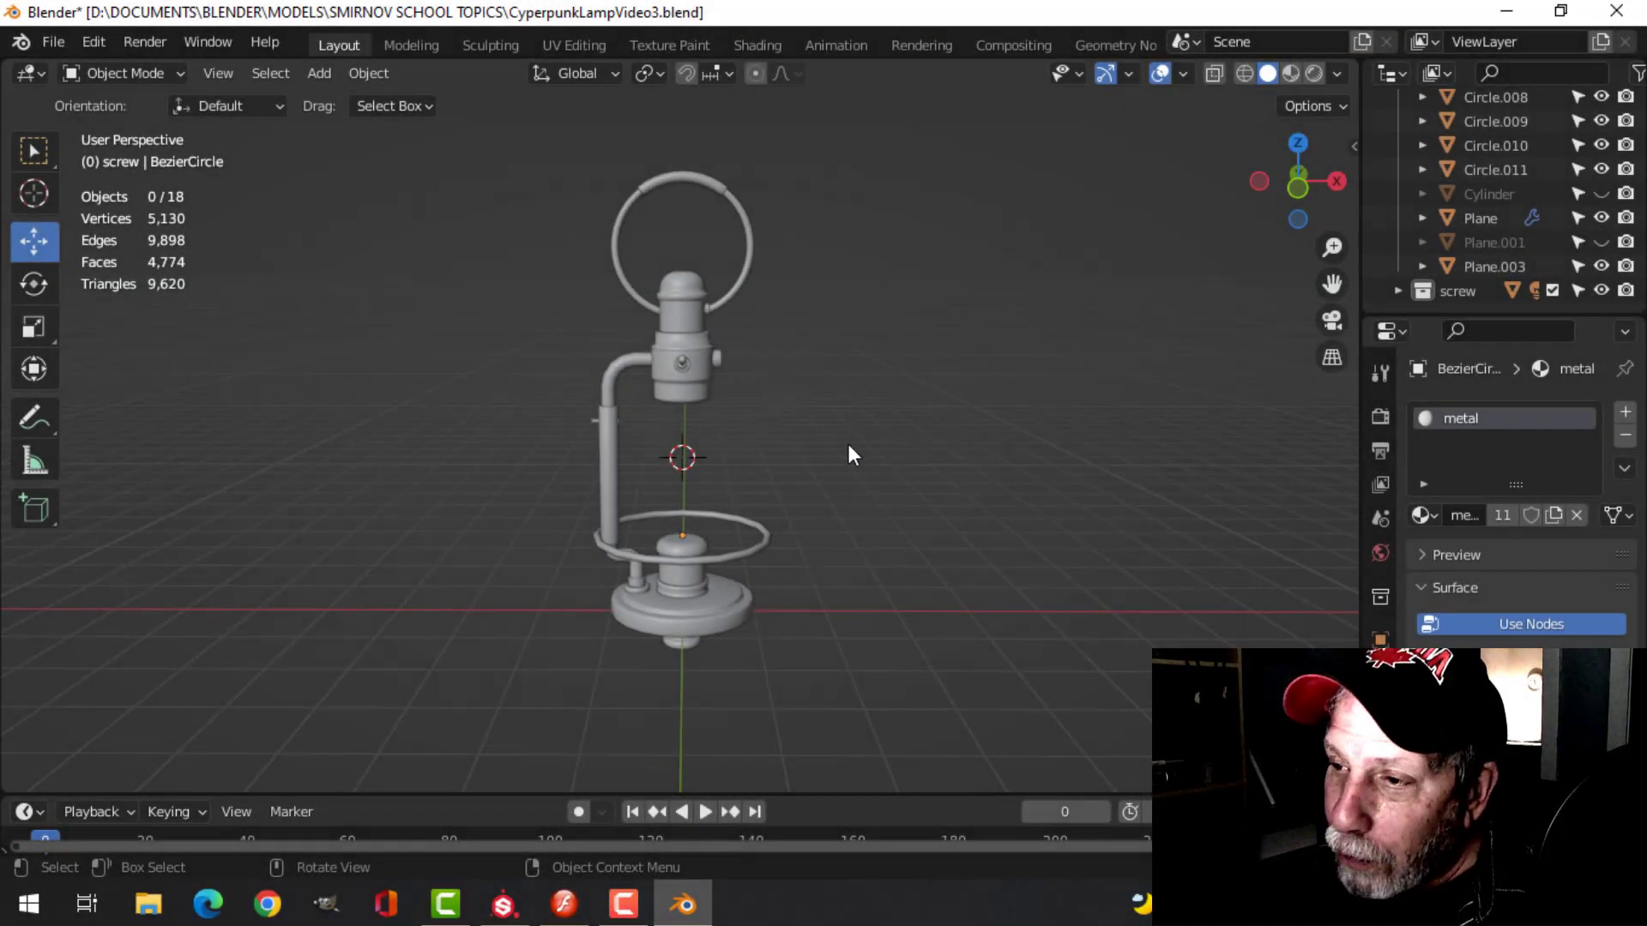
- Examine the lamp head's mesh and seams in Edit Mode and return to Object Mode
{"action": "middle_click_drag", "start_coordinate": [845, 441], "coordinate": [820, 414]}
{"action": "scroll", "coordinate": [820, 414], "scroll_direction": "up", "scroll_amount": 3}
{"action": "left_click", "coordinate": [692, 270]}
{"action": "key", "text": "Tab"}
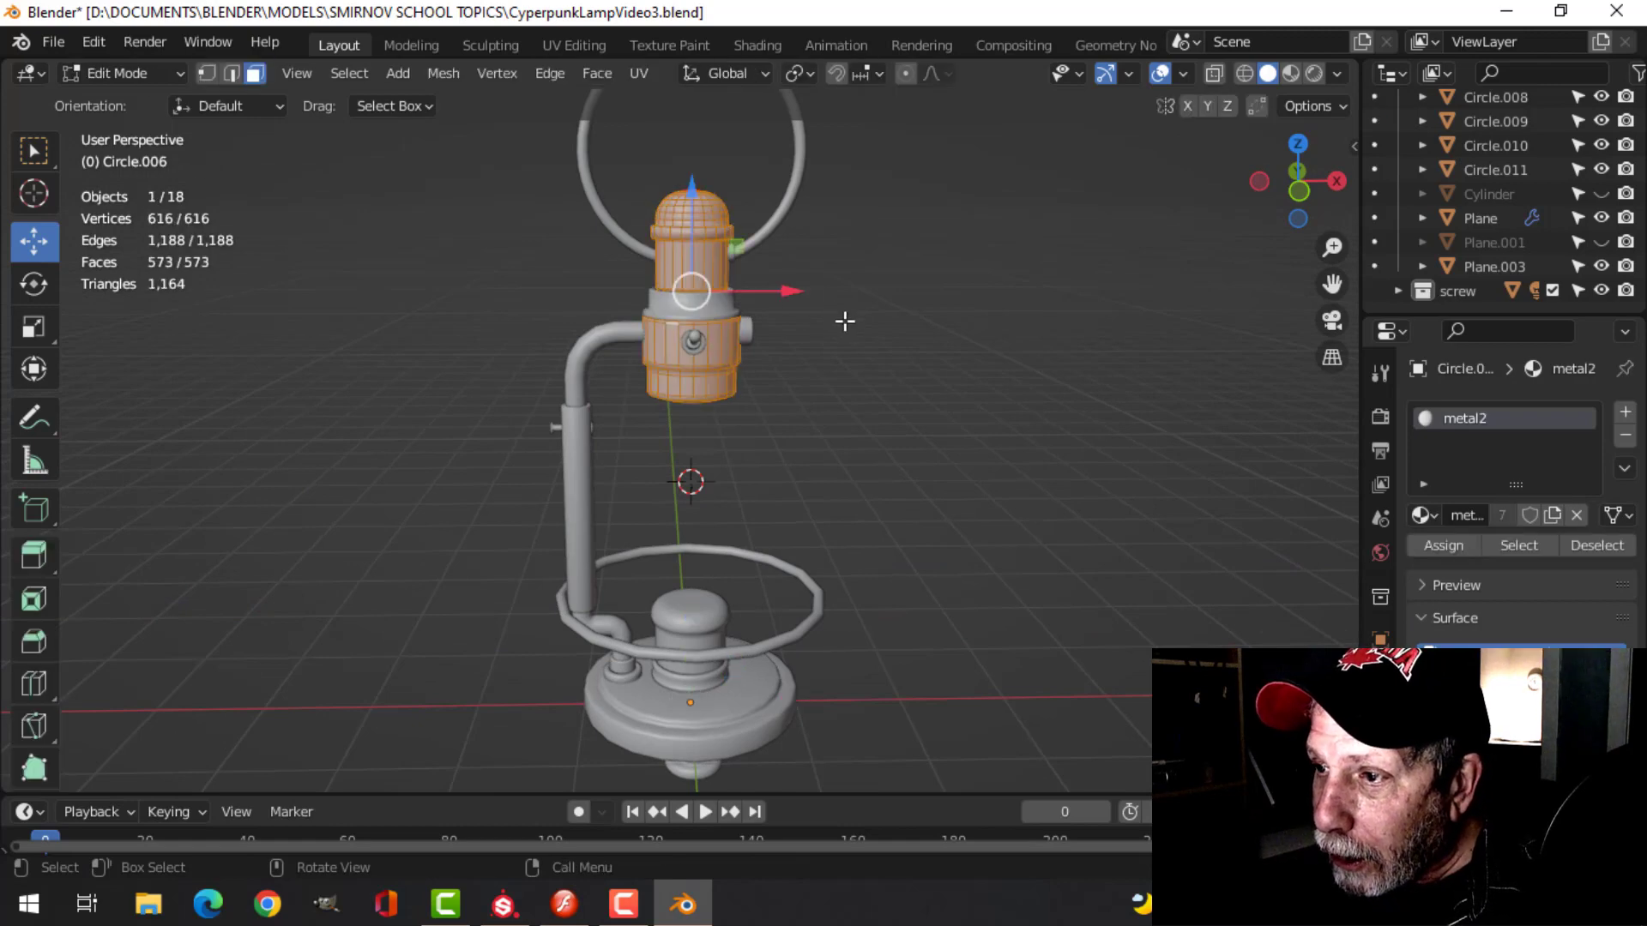
{"action": "scroll", "coordinate": [845, 309], "scroll_direction": "up", "scroll_amount": 3}
{"action": "key", "text": "alt+a"}
{"action": "middle_click_drag", "start_coordinate": [882, 301], "coordinate": [564, 463]}
{"action": "key", "text": "Tab"}
- Examine the seam along the straight tube's mesh in Edit Mode, return to Object Mode and clear the selection
{"action": "left_click", "coordinate": [553, 467]}
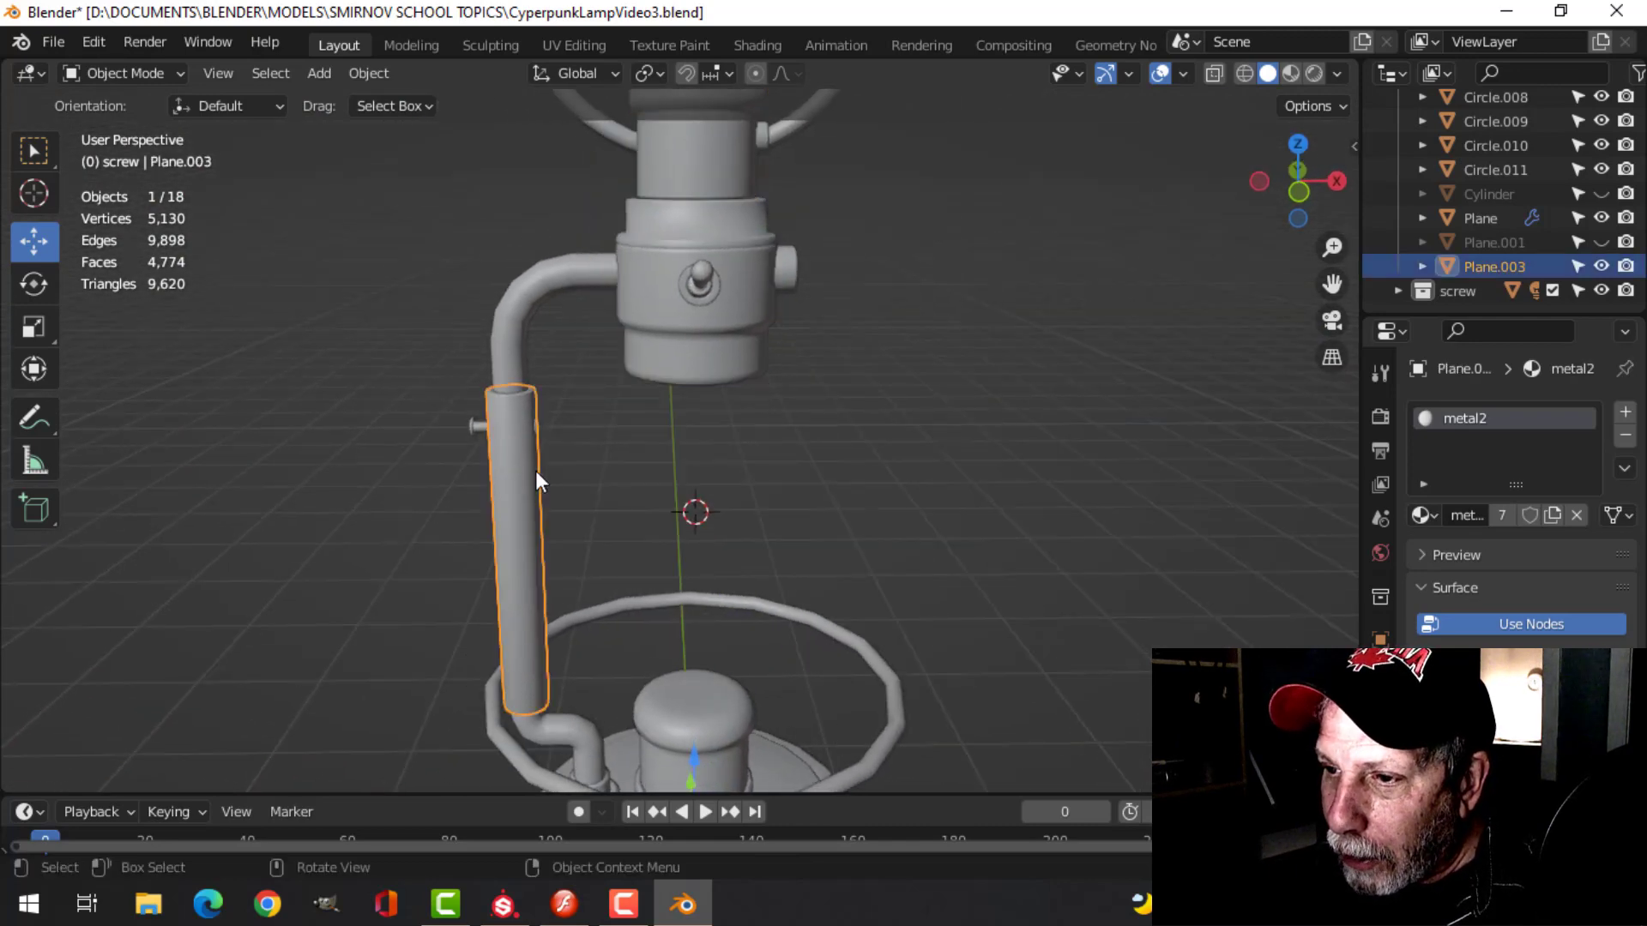
{"action": "key", "text": "Tab"}
{"action": "middle_click_drag", "start_coordinate": [797, 438], "coordinate": [481, 470]}
{"action": "key", "text": "alt+a"}
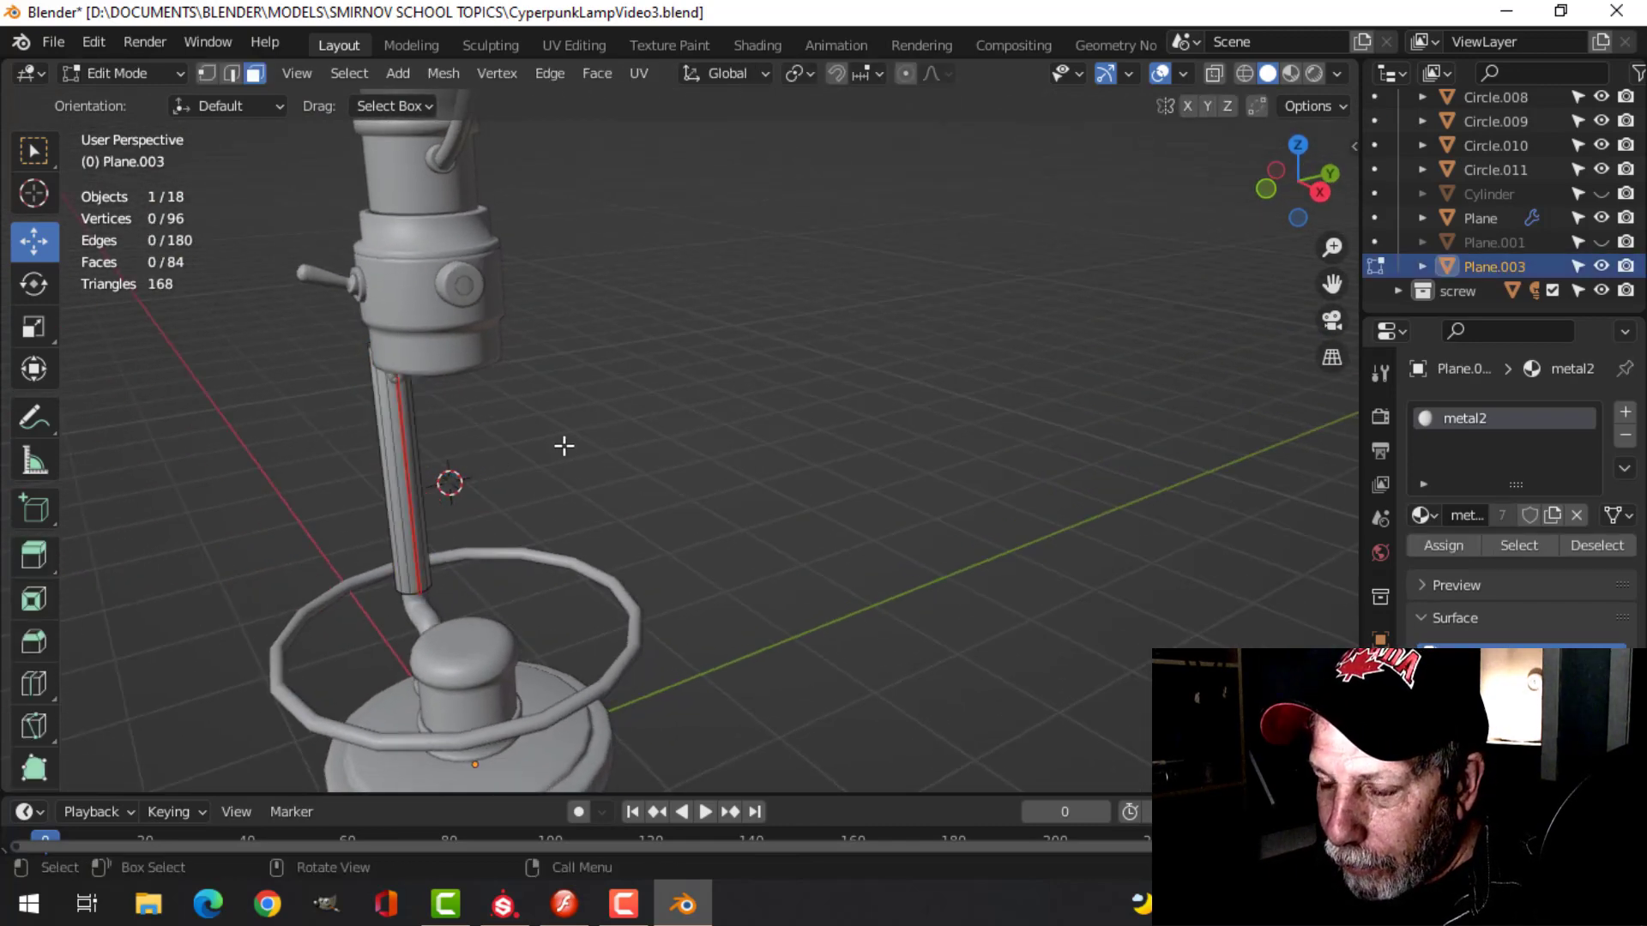
{"action": "scroll", "coordinate": [580, 441], "scroll_direction": "down", "scroll_amount": 1}
{"action": "key", "text": "Tab"}
{"action": "middle_click_drag", "start_coordinate": [679, 422], "coordinate": [755, 415]}
{"action": "left_click", "coordinate": [707, 463]}
- Frame the complete lamp in the view and select all of its objects
{"action": "middle_click_drag", "start_coordinate": [678, 471], "coordinate": [813, 396], "text": "shift"}
{"action": "scroll", "coordinate": [766, 395], "scroll_direction": "down", "scroll_amount": 2}
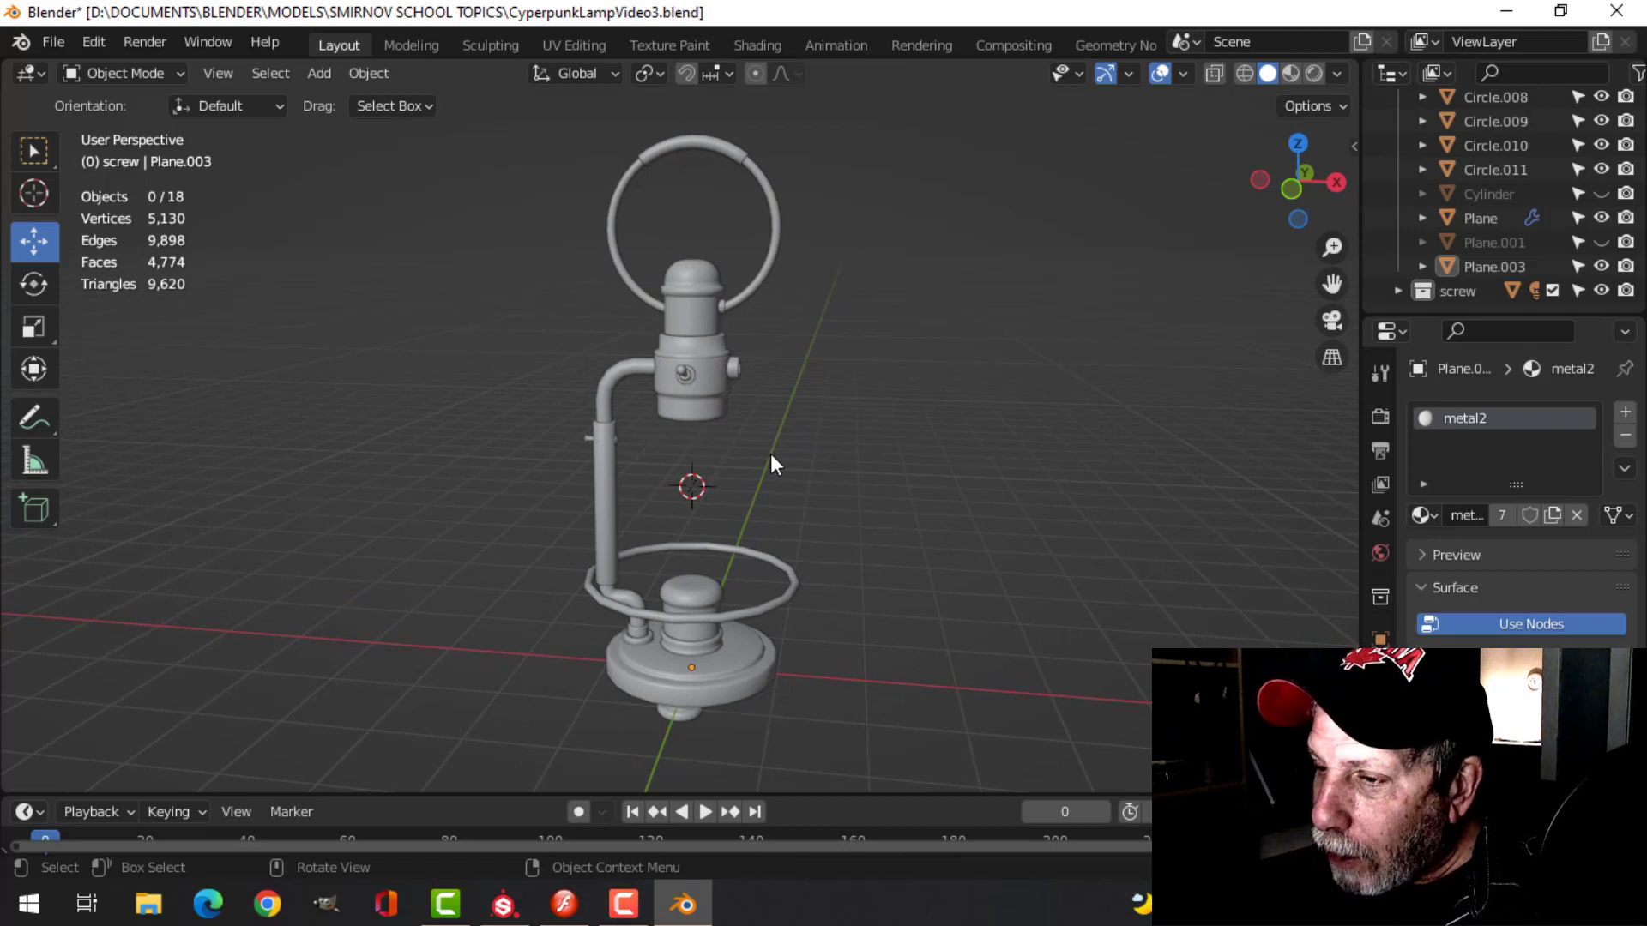
{"action": "scroll", "coordinate": [775, 468], "scroll_direction": "down", "scroll_amount": 1}
{"action": "middle_click_drag", "start_coordinate": [785, 452], "coordinate": [802, 442]}
{"action": "key", "text": "a"}
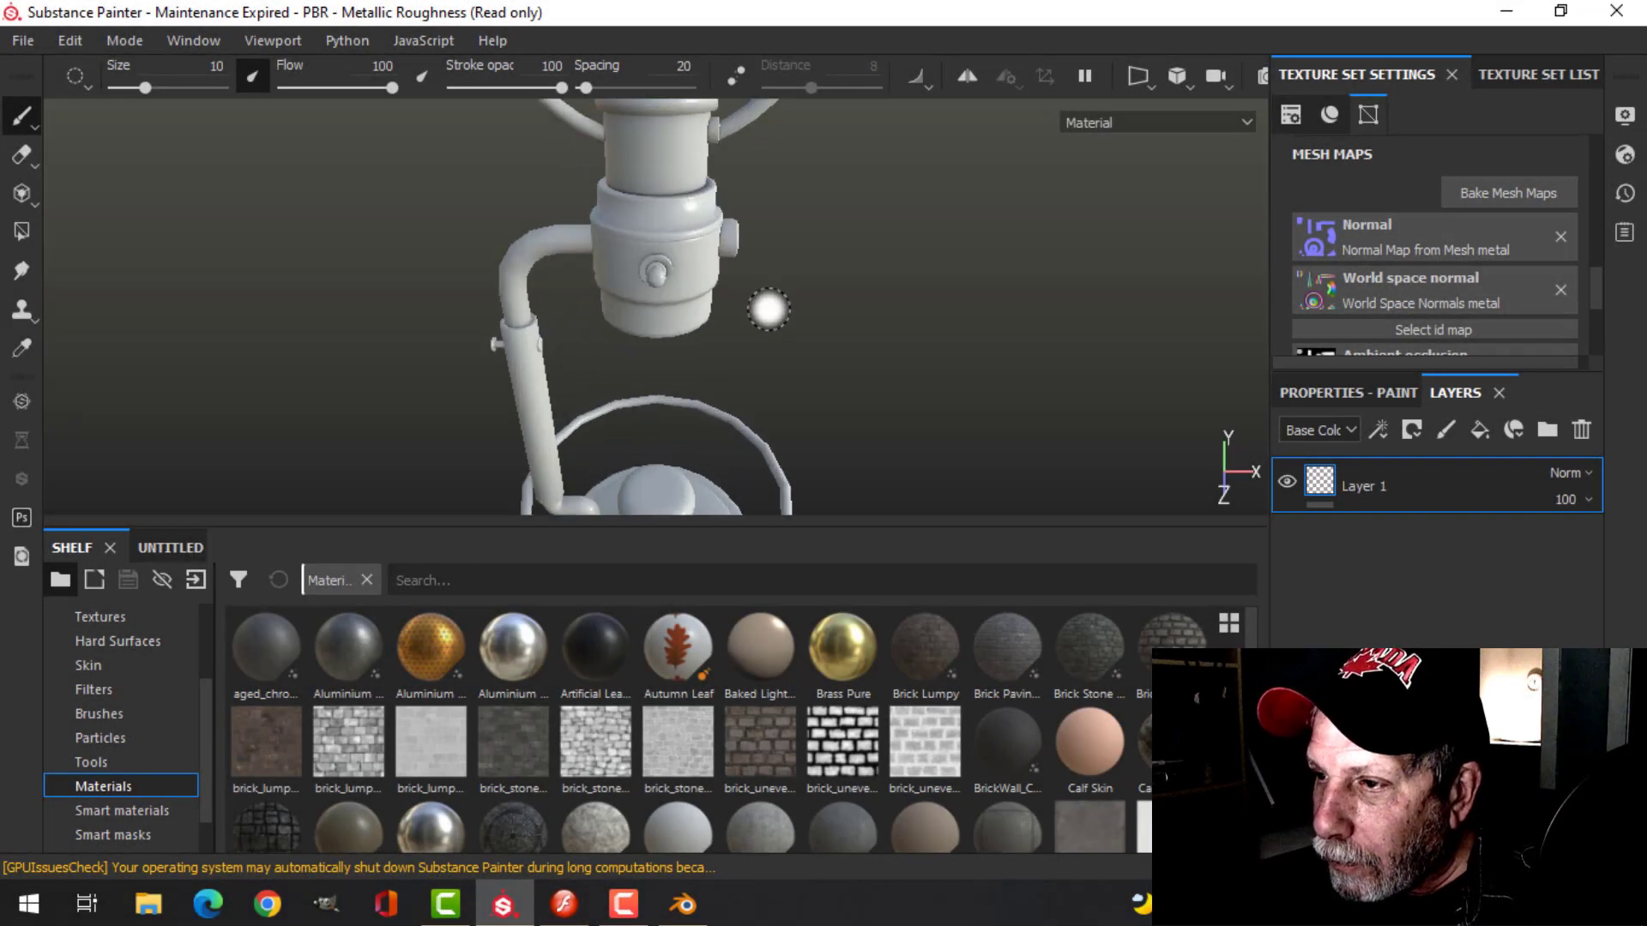
- In Substance Painter, look over the imported lamp from several angles and show its texture set list
{"action": "mouse_move", "coordinate": [768, 310]}
{"action": "left_mouse_down", "text": "alt"}
{"action": "mouse_move", "coordinate": [809, 312]}
{"action": "mouse_move", "coordinate": [783, 257]}
{"action": "mouse_move", "coordinate": [792, 289]}
{"action": "left_mouse_up", "text": "alt"}
{"action": "scroll", "coordinate": [726, 355], "scroll_direction": "down", "scroll_amount": 3}
{"action": "mouse_move", "coordinate": [706, 212]}
{"action": "middle_mouse_down", "text": "alt"}
{"action": "mouse_move", "coordinate": [716, 339]}
{"action": "mouse_move", "coordinate": [755, 367]}
{"action": "mouse_move", "coordinate": [719, 223]}
{"action": "middle_mouse_up", "text": "alt"}
{"action": "left_click_drag", "start_coordinate": [735, 242], "coordinate": [558, 281], "text": "alt"}
{"action": "scroll", "coordinate": [695, 351], "scroll_direction": "up", "scroll_amount": 3}
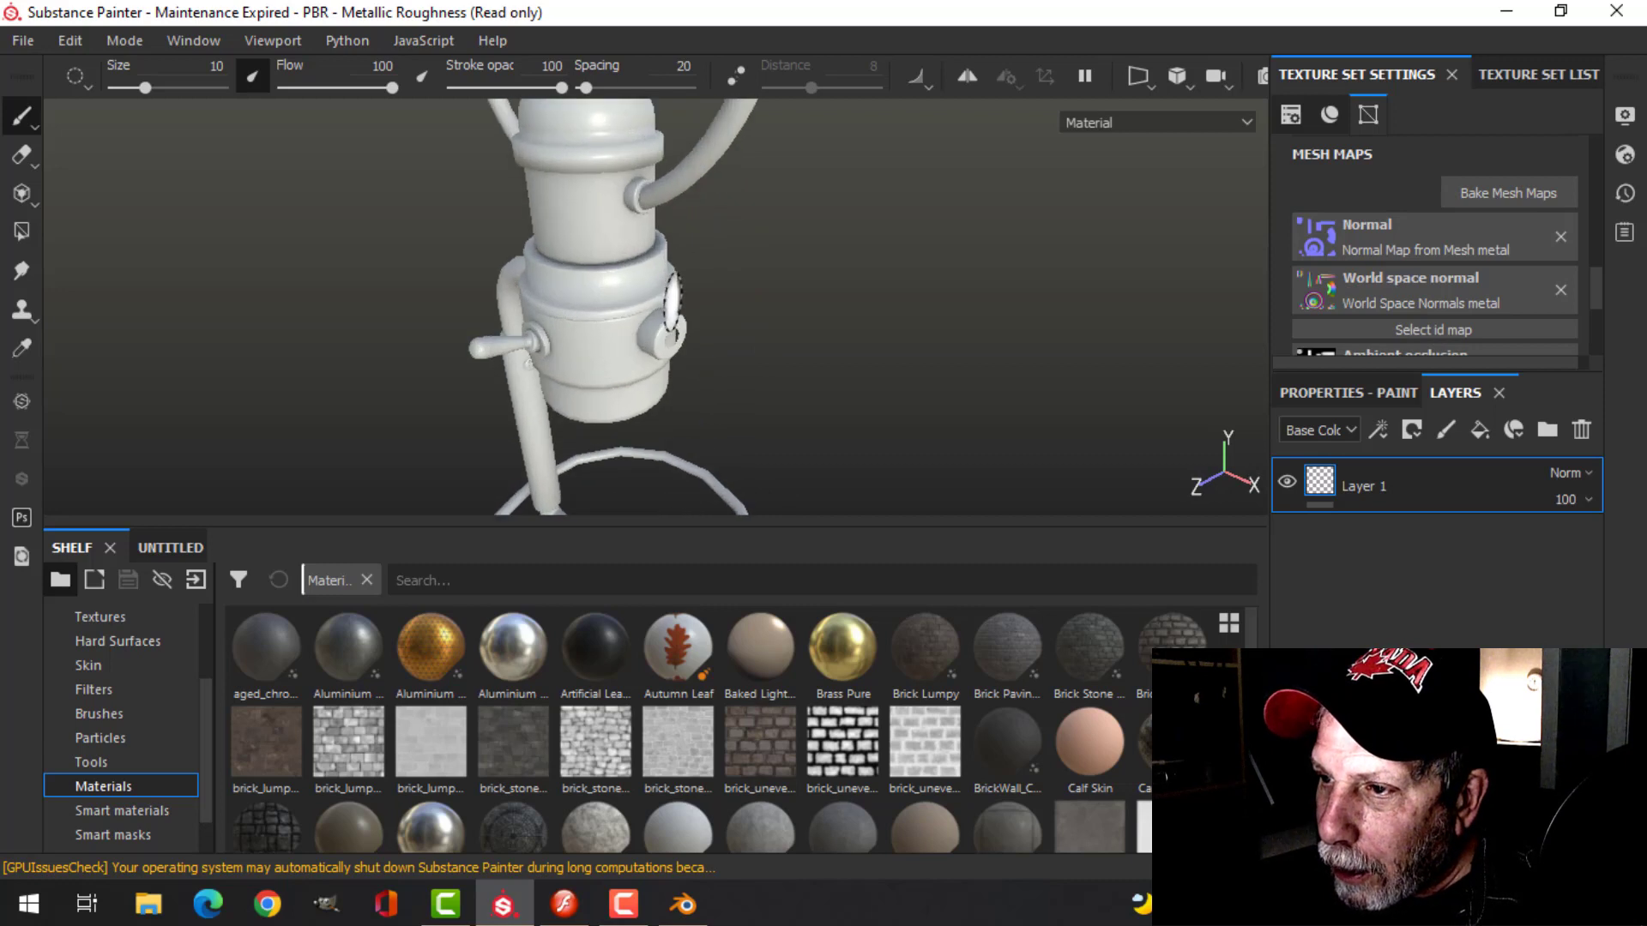
{"action": "scroll", "coordinate": [672, 304], "scroll_direction": "down", "scroll_amount": 2}
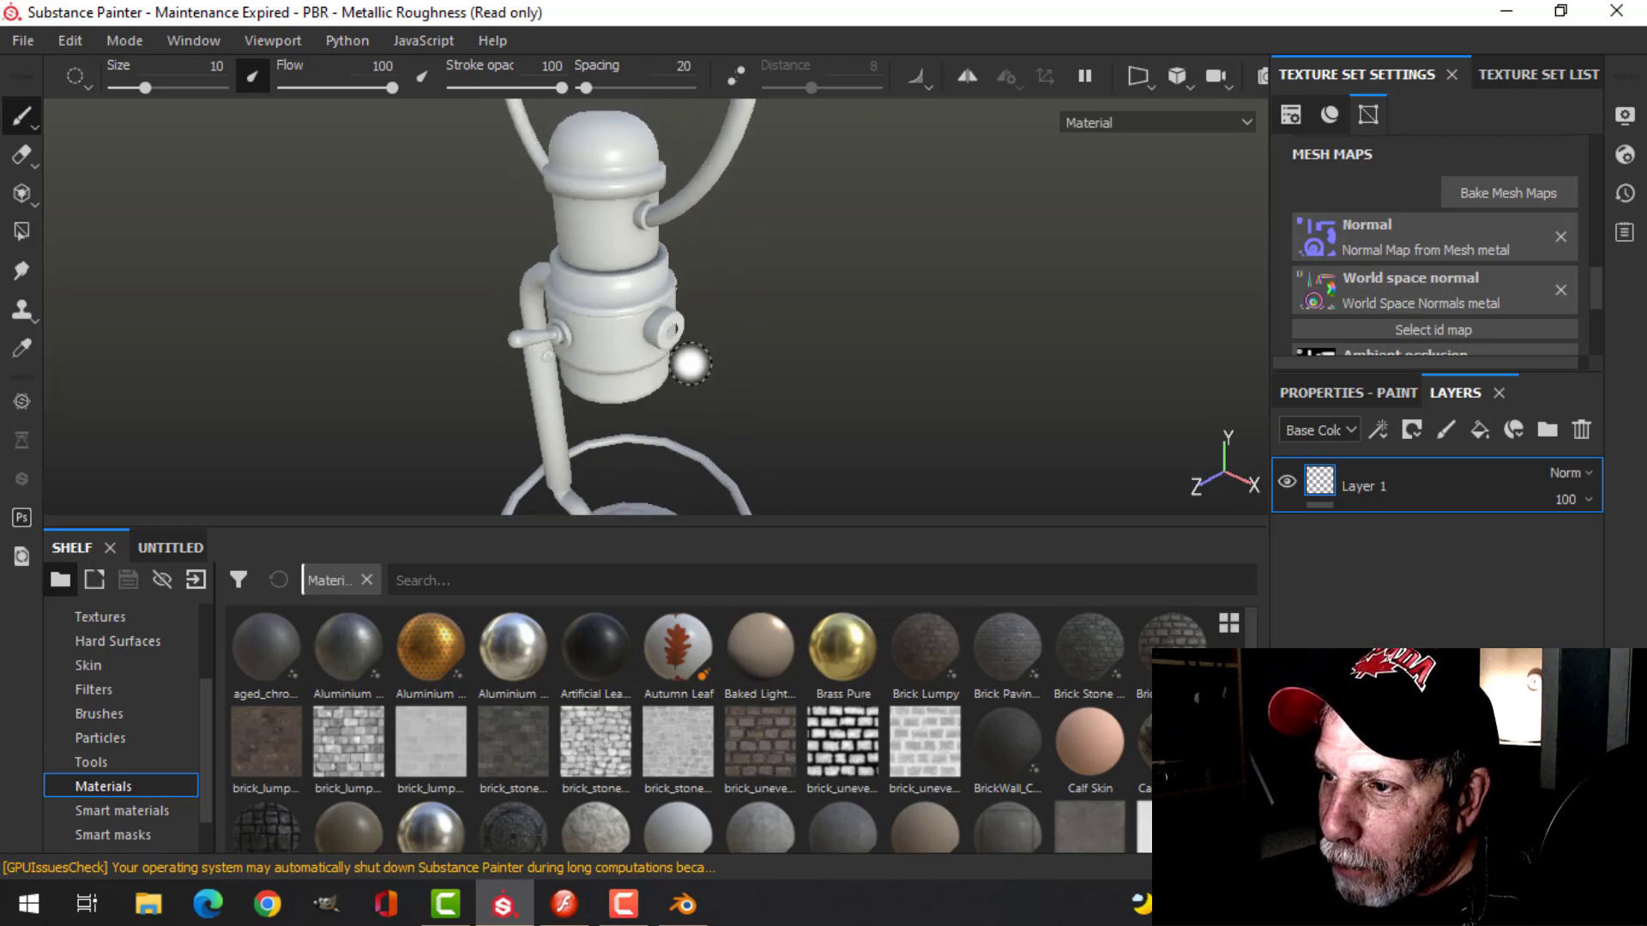
{"action": "middle_click_drag", "start_coordinate": [676, 377], "coordinate": [709, 220], "text": "alt"}
{"action": "middle_click_drag", "start_coordinate": [712, 431], "coordinate": [768, 288], "text": "alt"}
{"action": "mouse_move", "coordinate": [769, 288]}
{"action": "left_mouse_down", "text": "alt"}
{"action": "mouse_move", "coordinate": [687, 350]}
{"action": "mouse_move", "coordinate": [706, 323]}
{"action": "mouse_move", "coordinate": [901, 287]}
{"action": "mouse_move", "coordinate": [865, 337]}
{"action": "mouse_move", "coordinate": [787, 296]}
{"action": "mouse_move", "coordinate": [768, 320]}
{"action": "mouse_move", "coordinate": [753, 302]}
{"action": "mouse_move", "coordinate": [763, 315]}
{"action": "left_mouse_up", "text": "alt"}
{"action": "left_click", "coordinate": [1540, 72]}
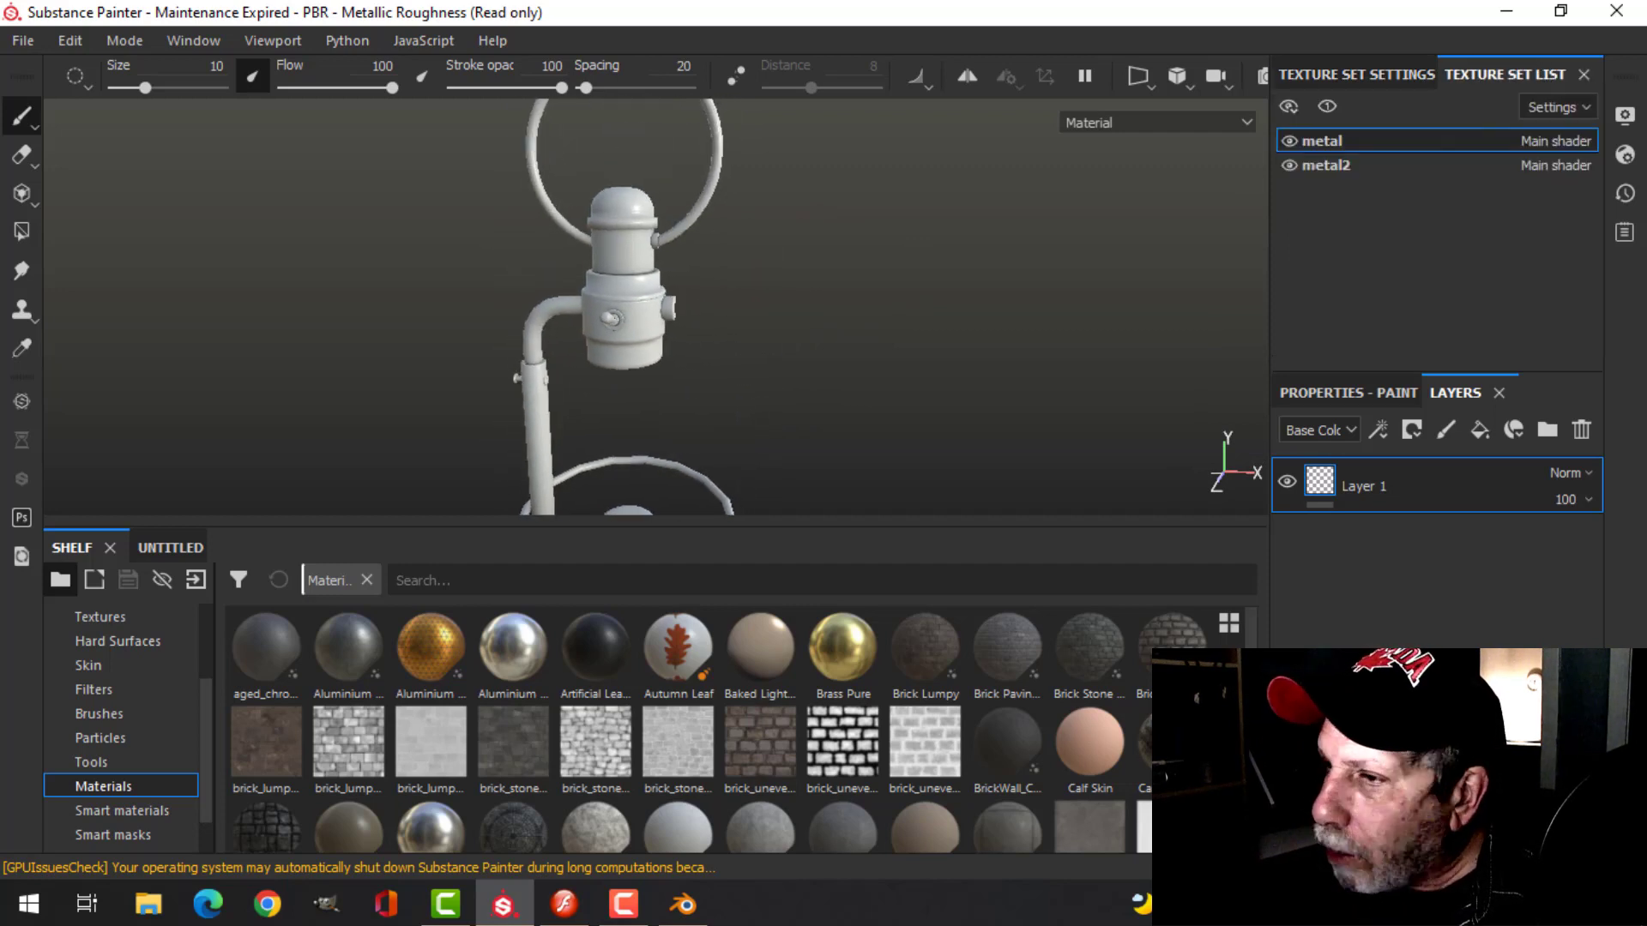
- Hide and reshow the metal texture set, and delete its Layer 1
{"action": "left_click", "coordinate": [1289, 141]}
{"action": "left_click", "coordinate": [1289, 141]}
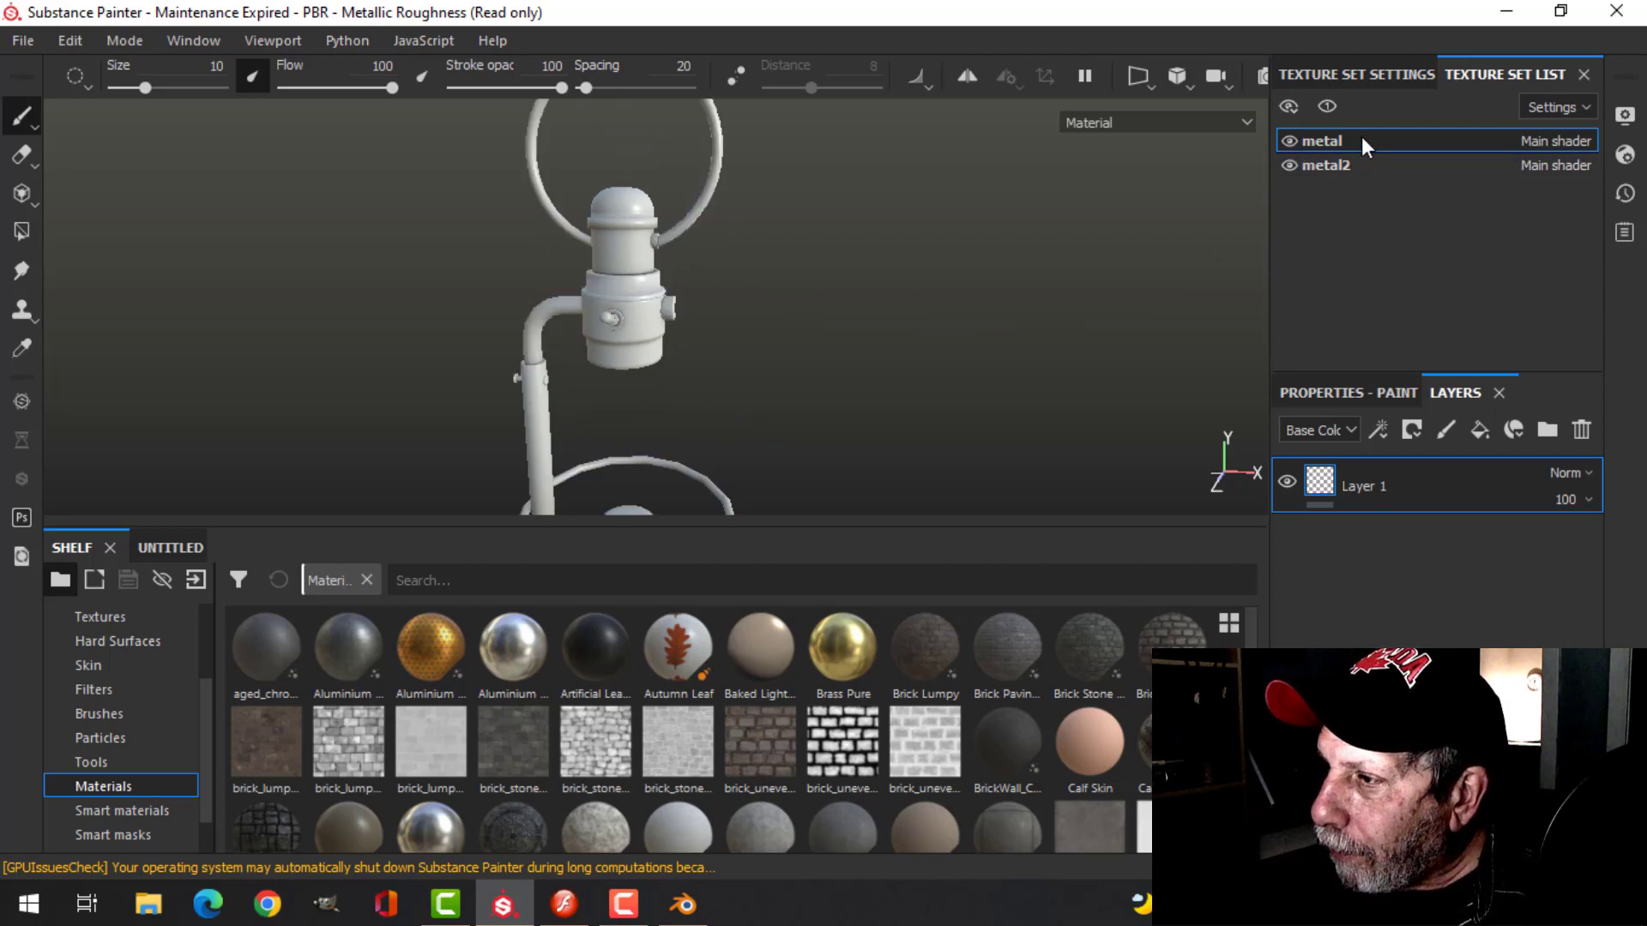
{"action": "left_click", "coordinate": [1580, 429]}
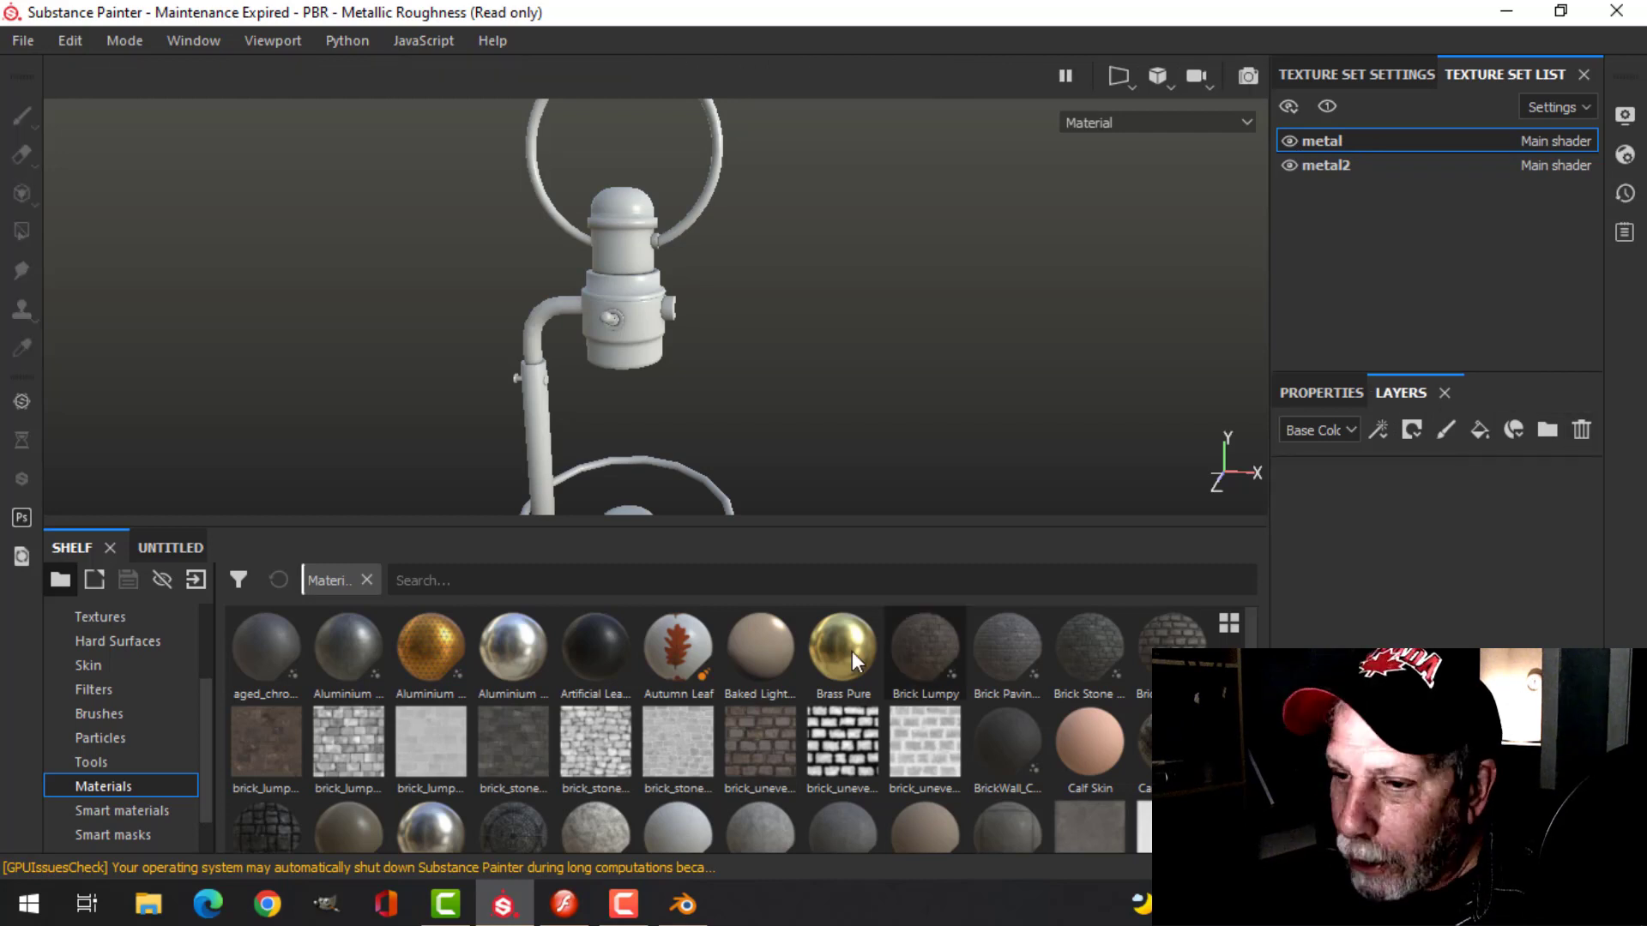
- Search the smart materials for pipe and apply MetalPipe to the metal texture set
{"action": "left_click", "coordinate": [141, 810]}
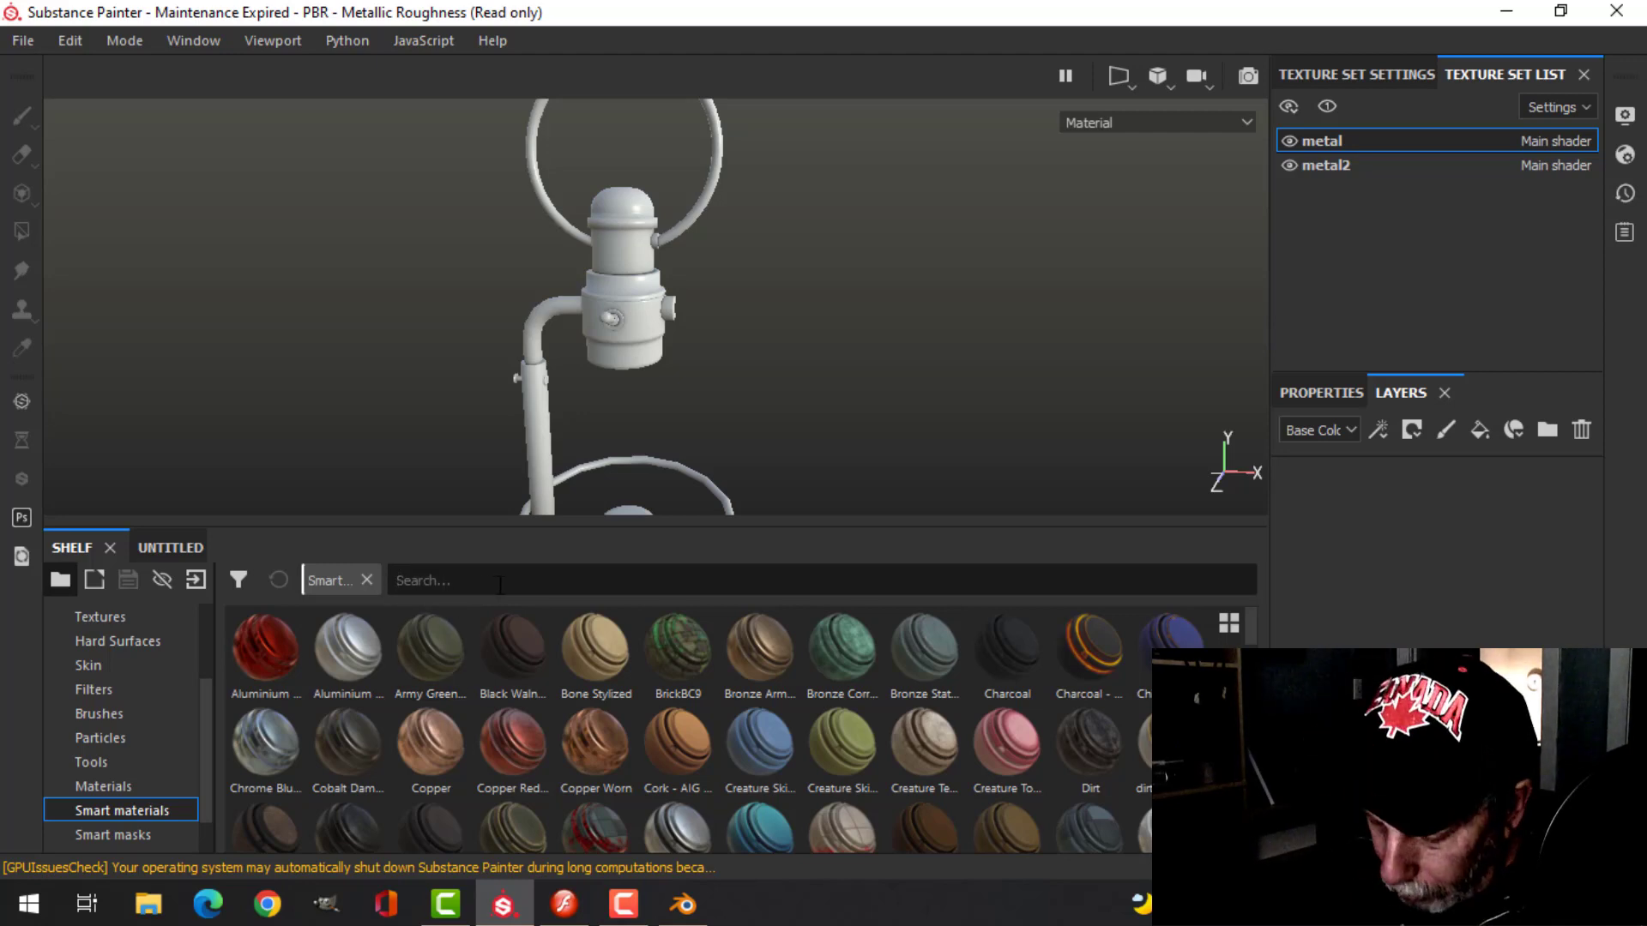
{"action": "type", "text": "pip"}
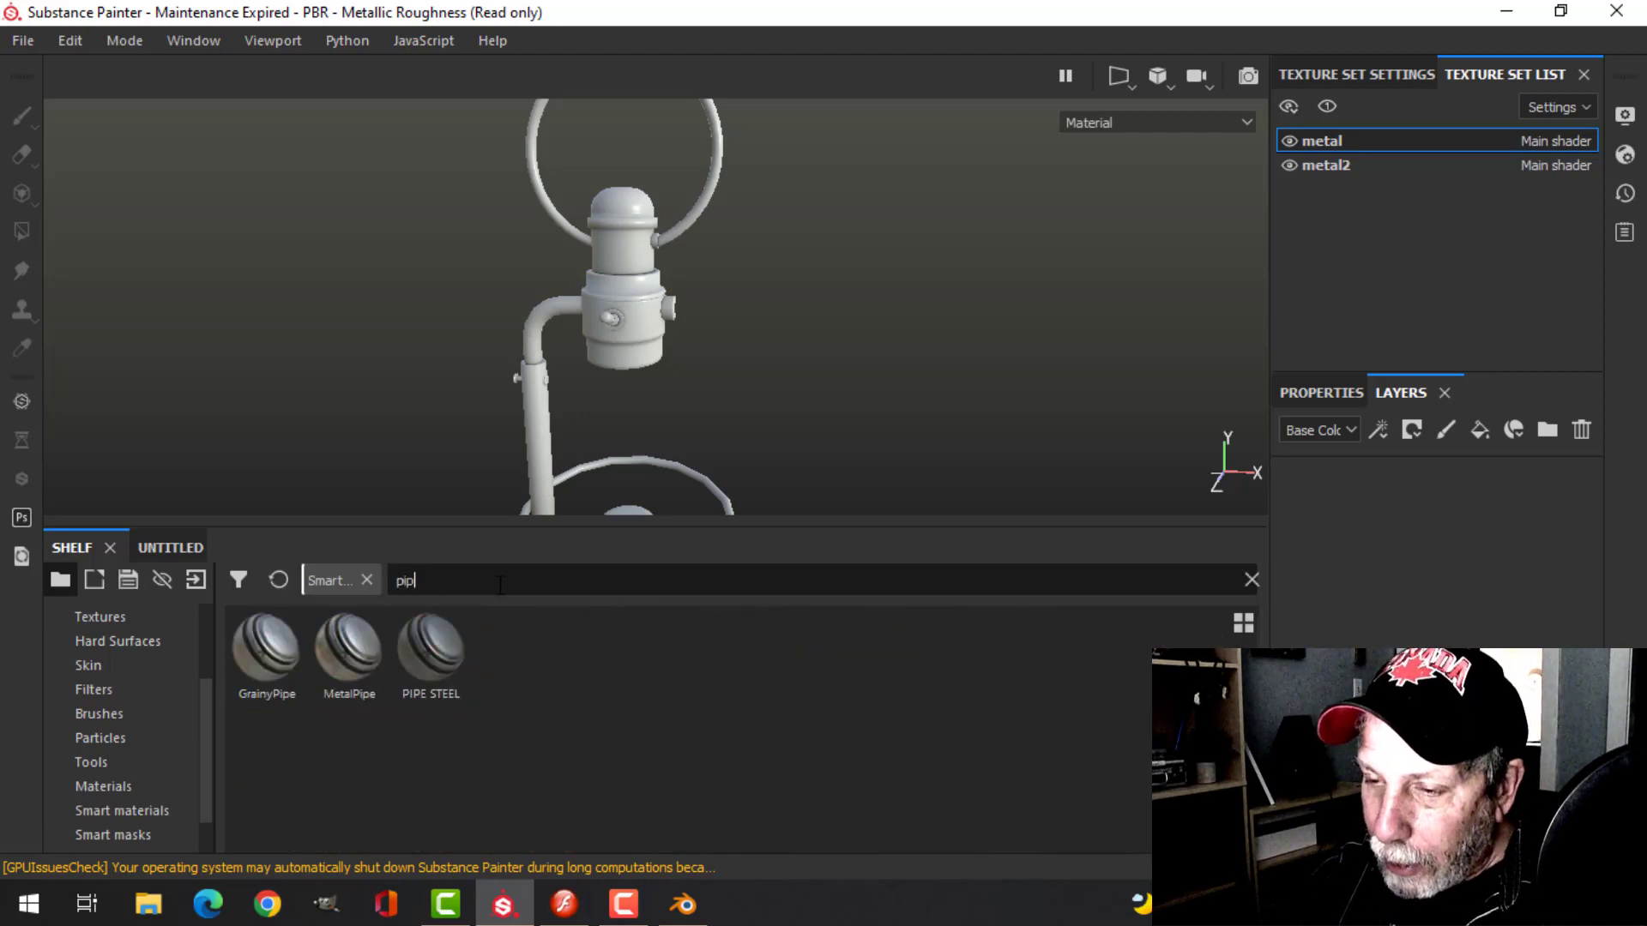
{"action": "type", "text": "e"}
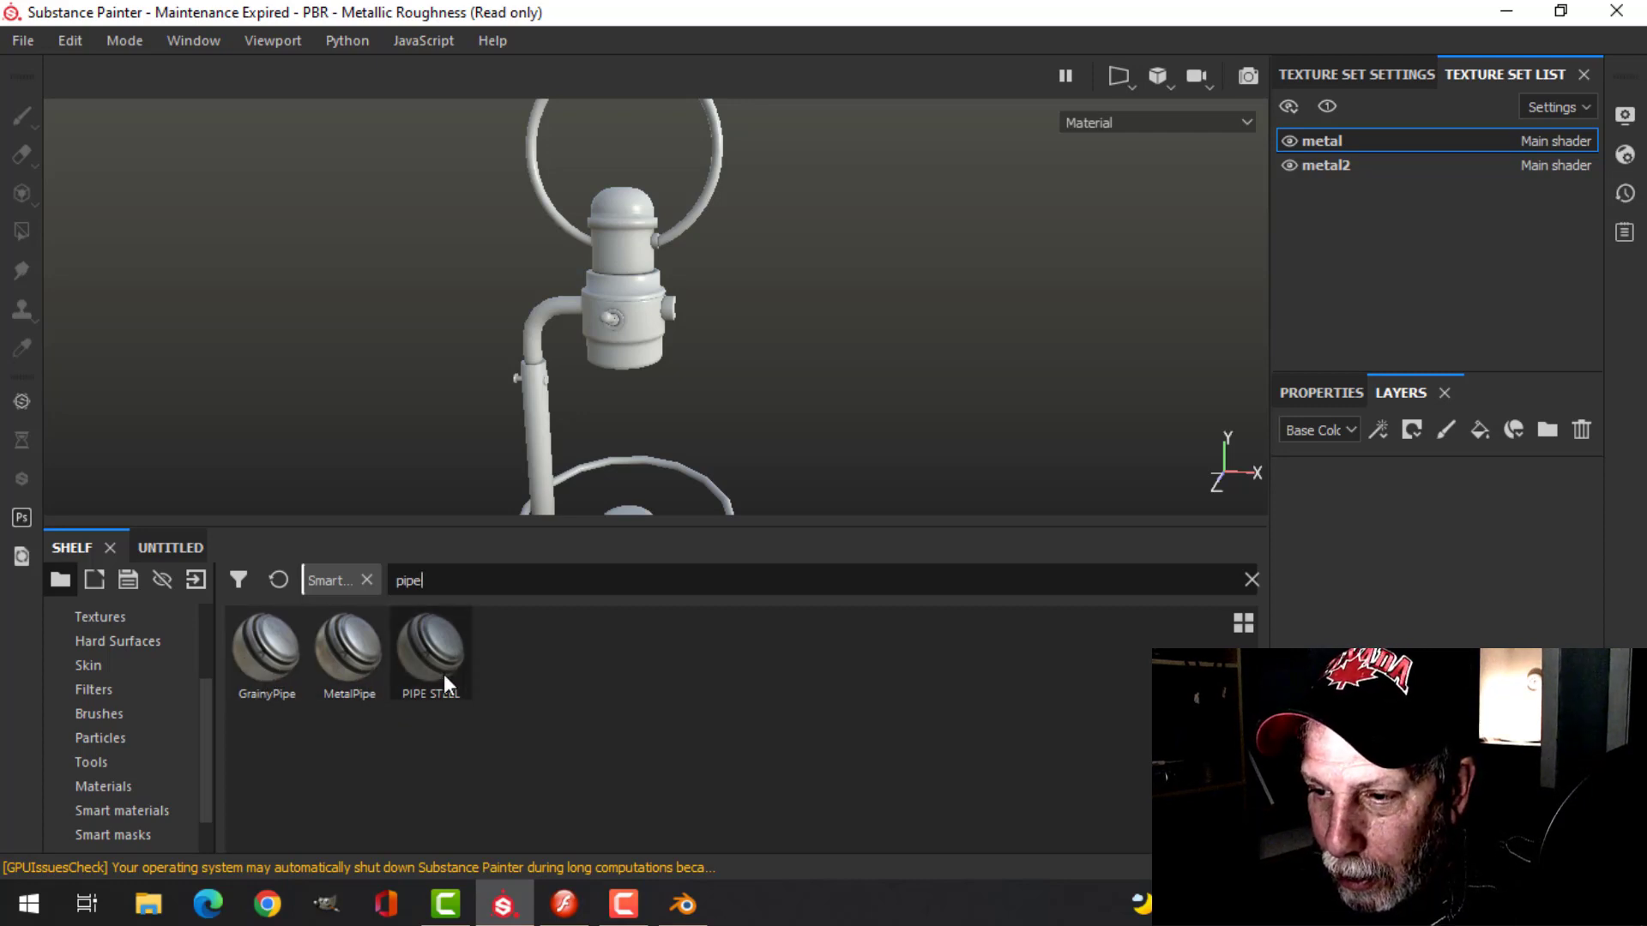
{"action": "mouse_move", "coordinate": [455, 678]}
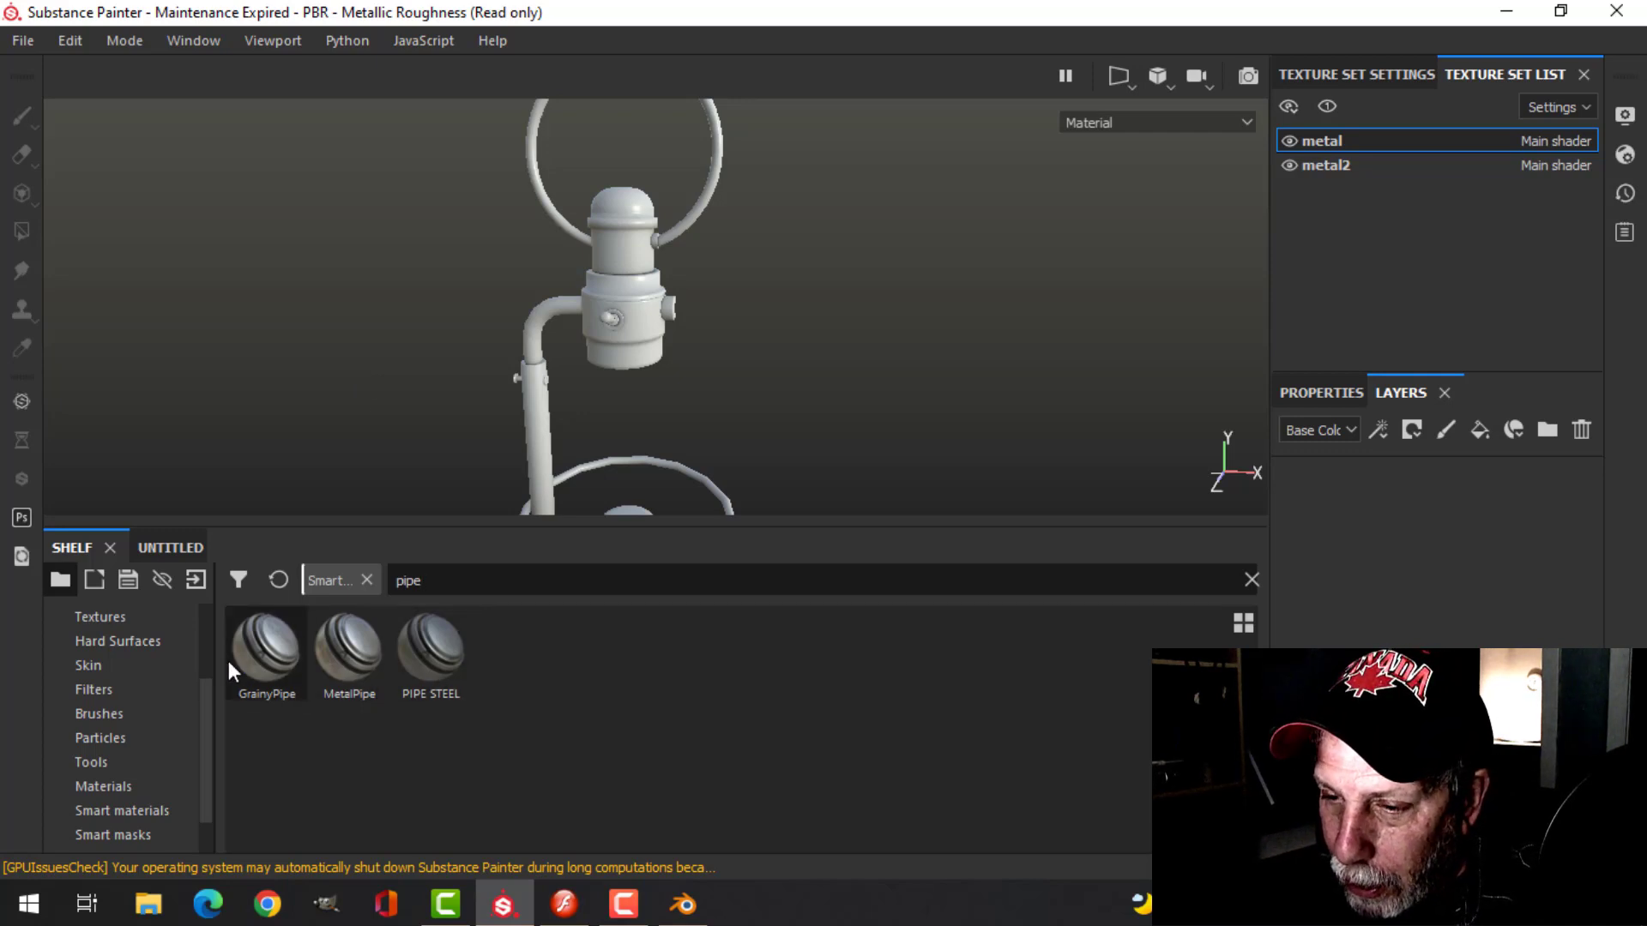
{"action": "mouse_move", "coordinate": [350, 668]}
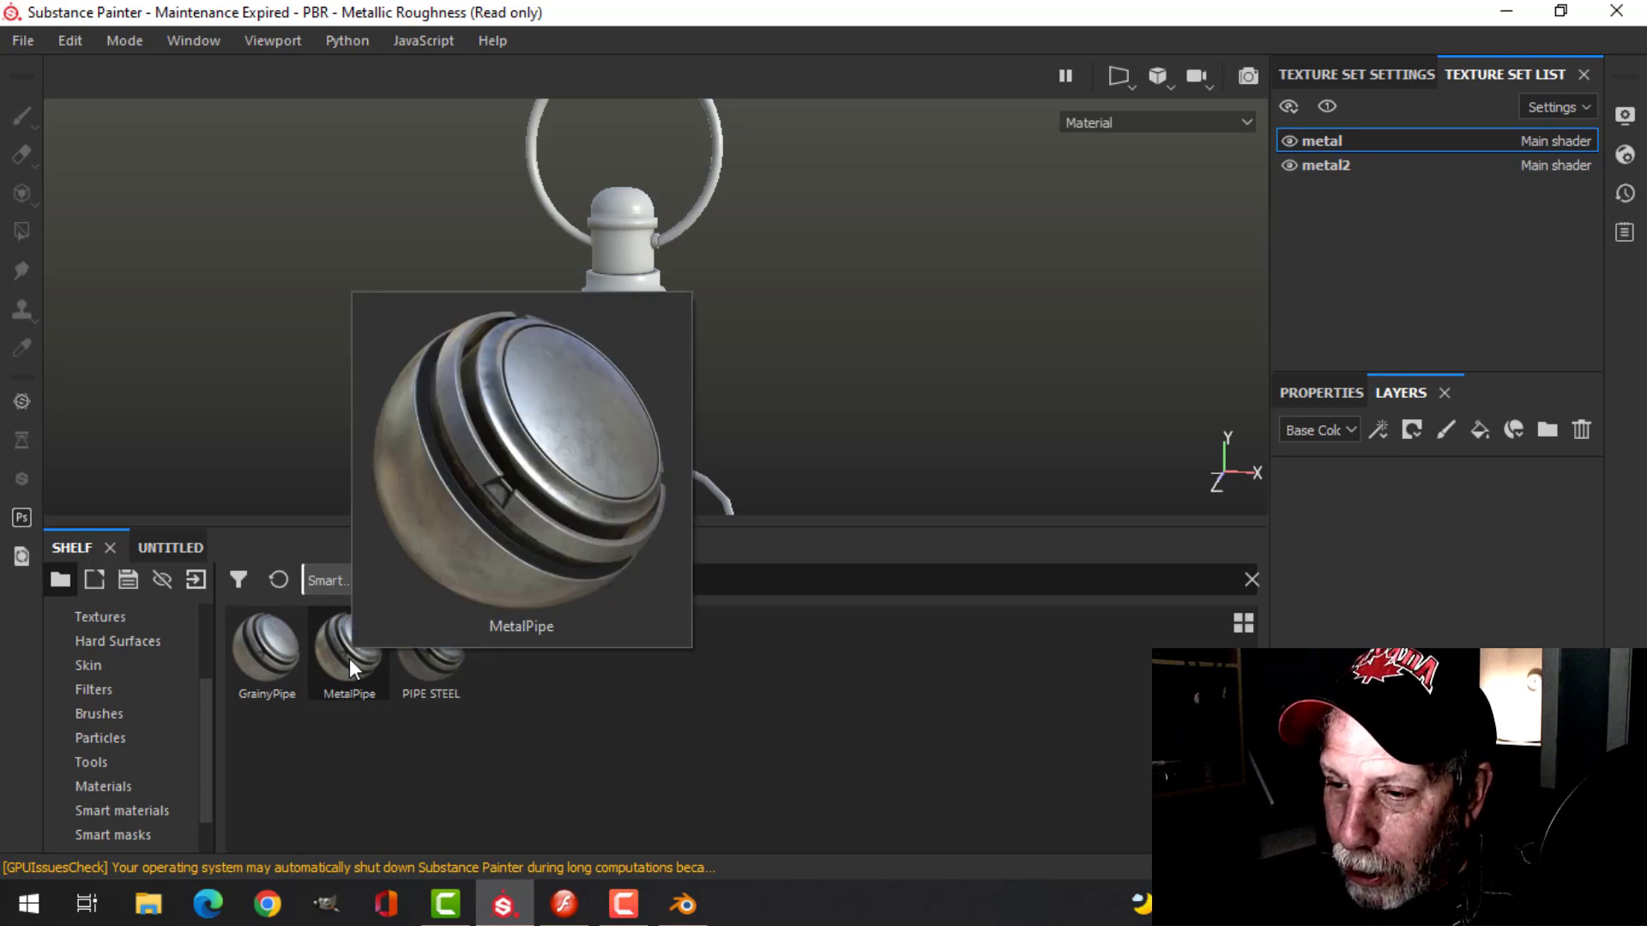
{"action": "left_click_drag", "start_coordinate": [350, 668], "coordinate": [1305, 534]}
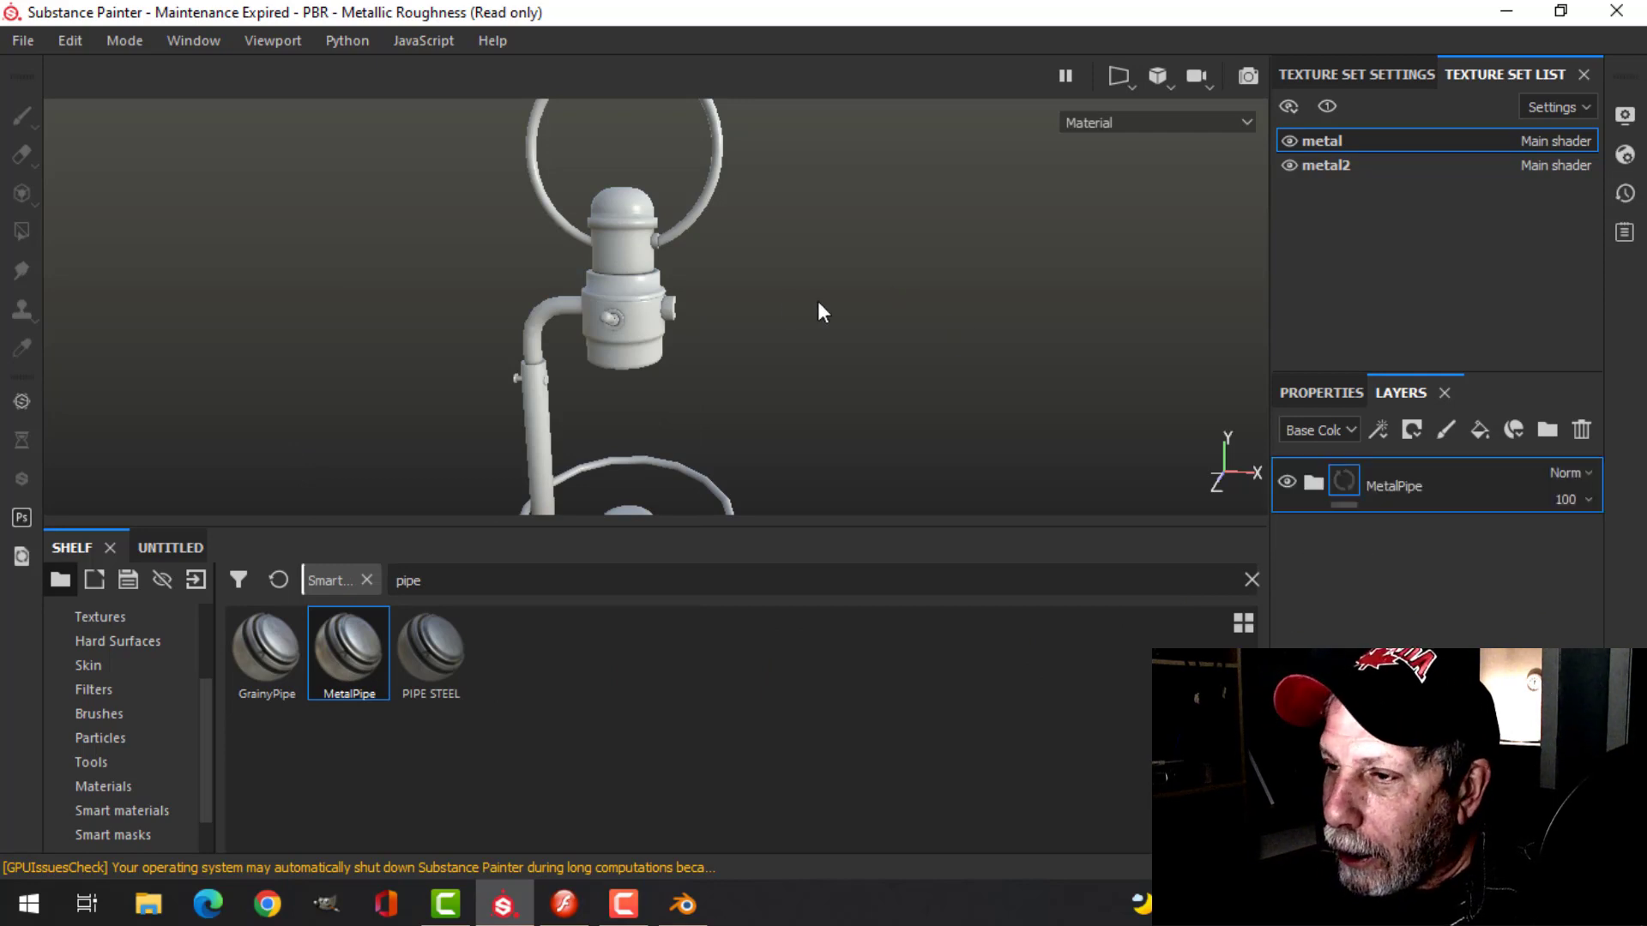
- Examine the MetalPipe finish on the lamp's head fittings, curved pipes, ring and base from several angles
{"action": "scroll", "coordinate": [704, 300], "scroll_direction": "up", "scroll_amount": 2}
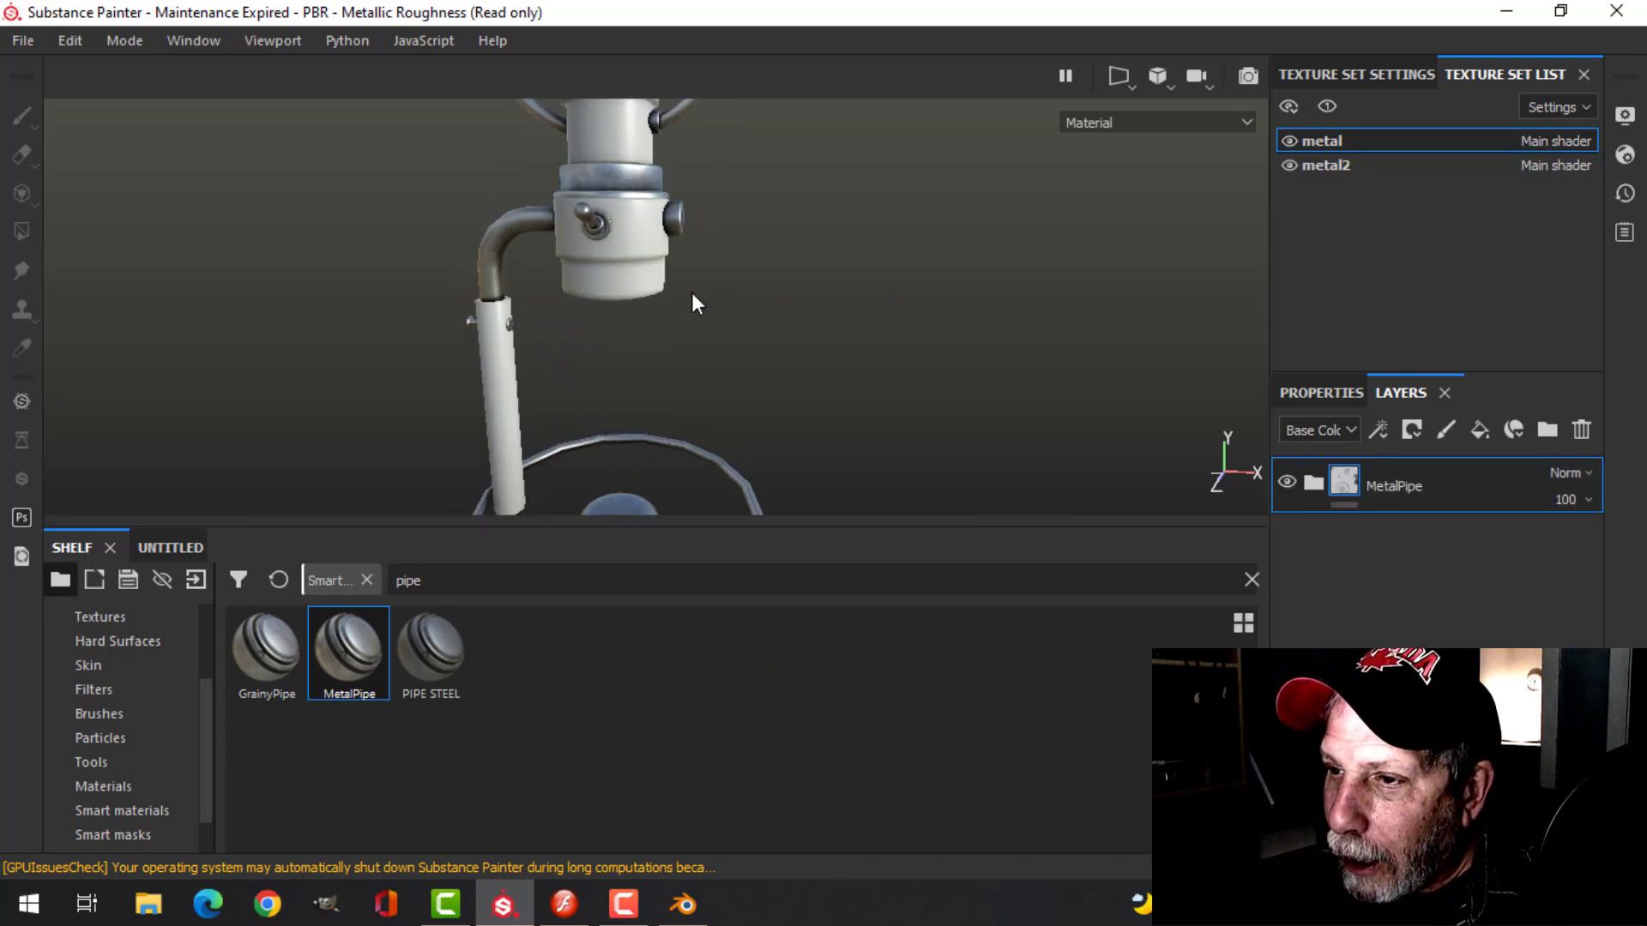
{"action": "left_click_drag", "start_coordinate": [600, 187], "coordinate": [783, 223], "text": "alt"}
{"action": "scroll", "coordinate": [549, 305], "scroll_direction": "up", "scroll_amount": 2}
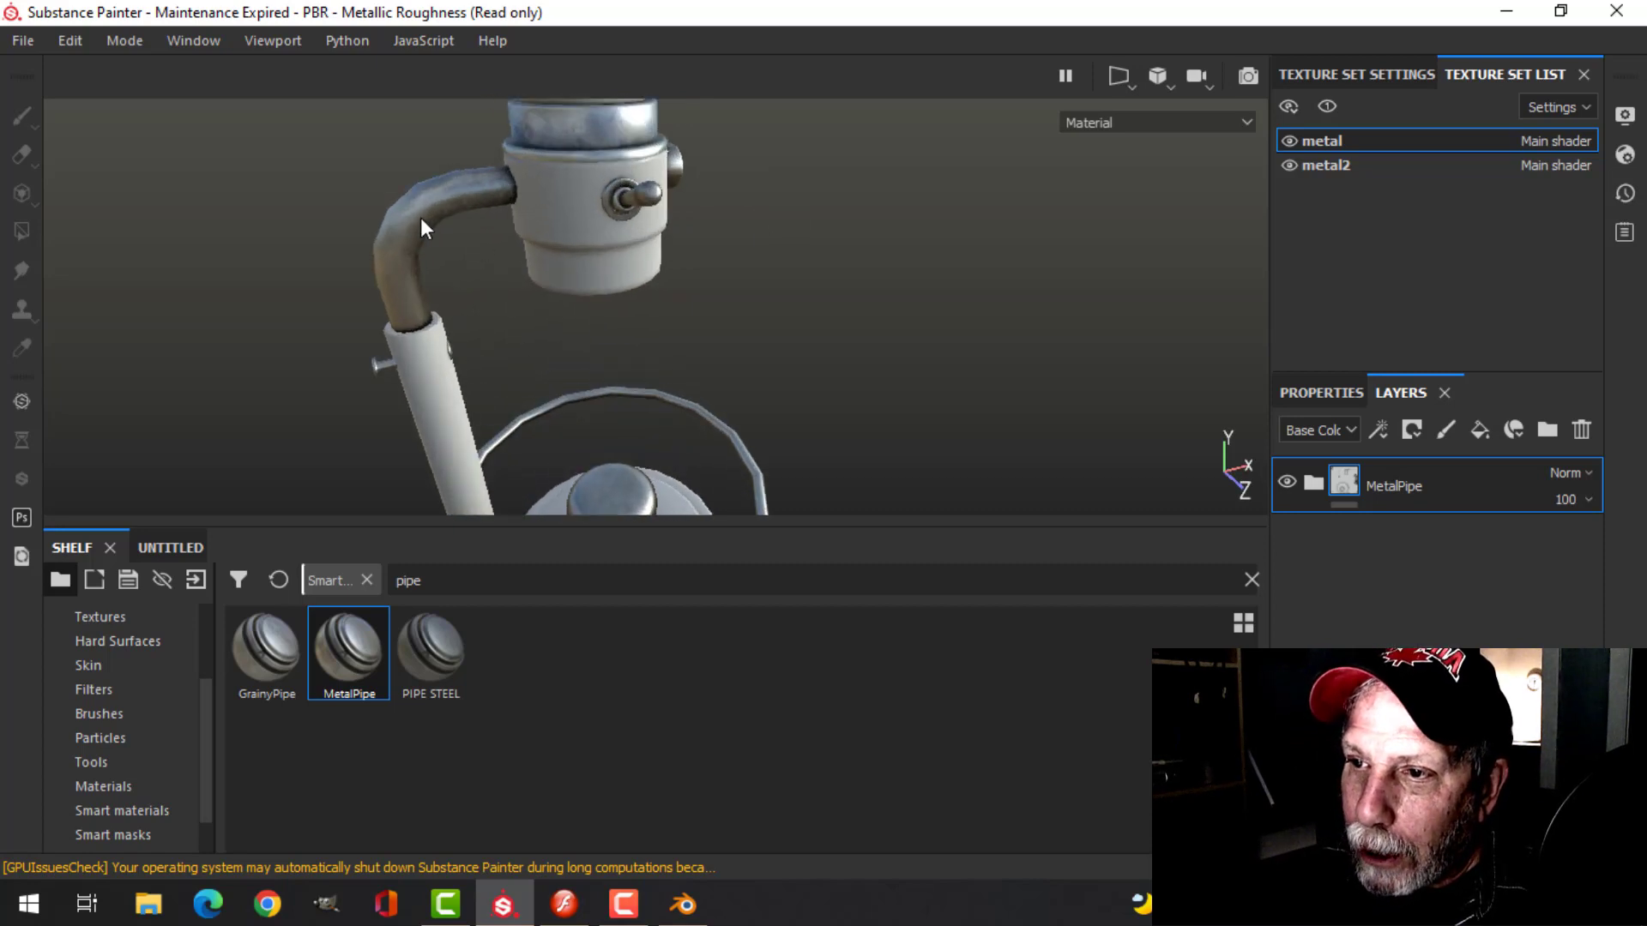
{"action": "scroll", "coordinate": [652, 298], "scroll_direction": "down", "scroll_amount": 3}
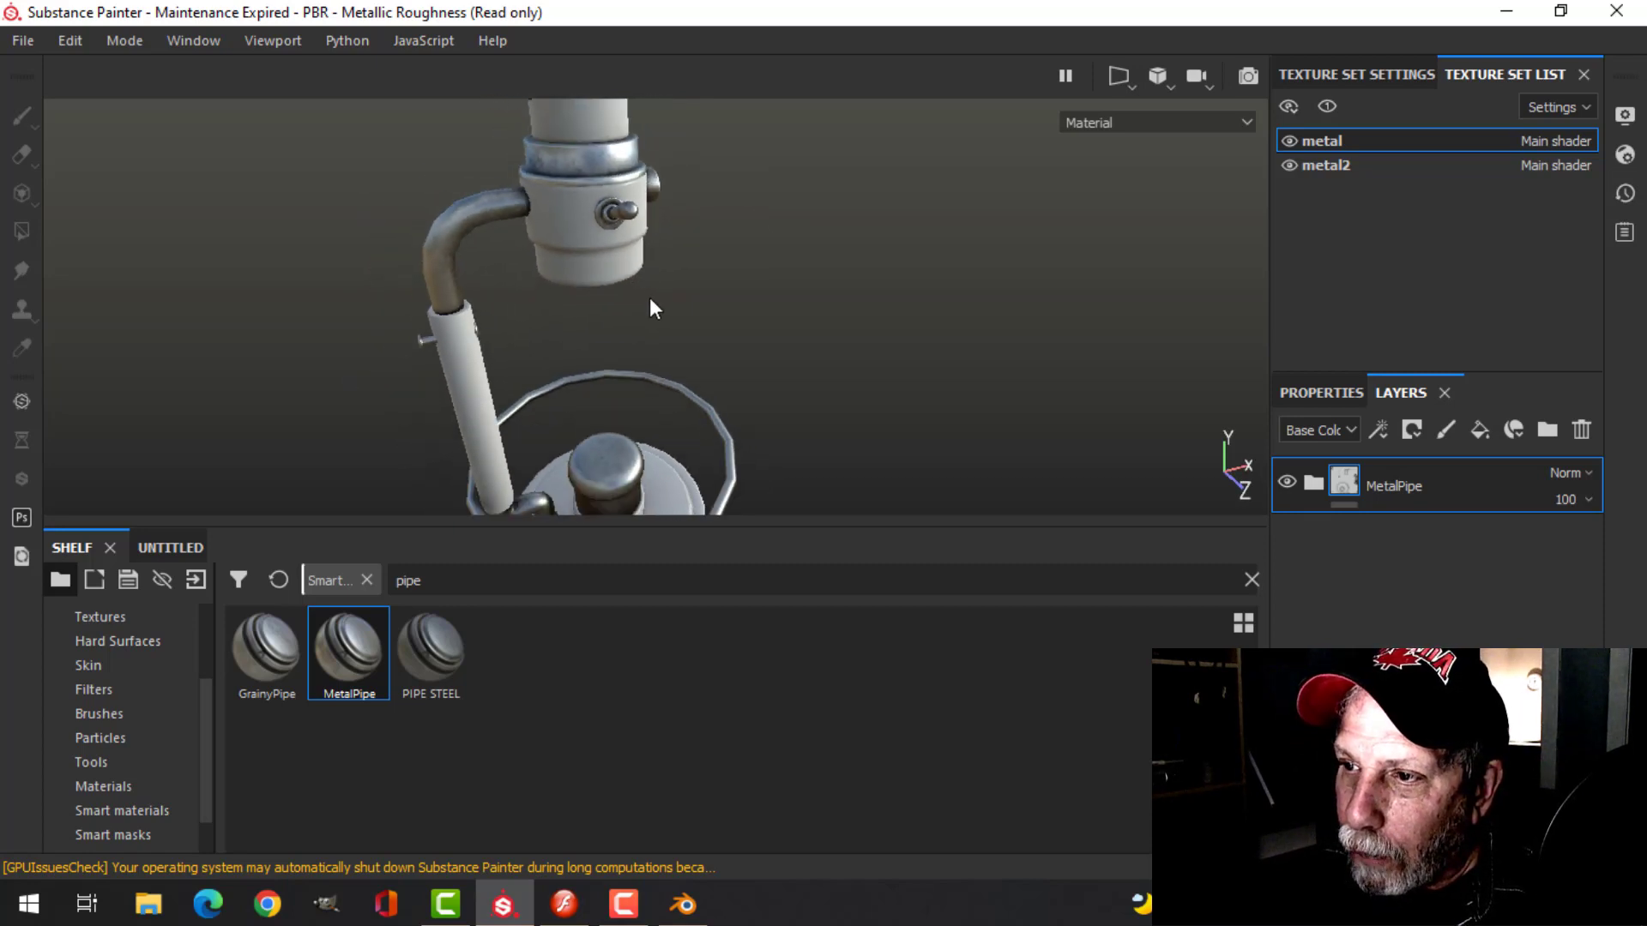
{"action": "left_click_drag", "start_coordinate": [648, 296], "coordinate": [682, 315], "text": "alt"}
{"action": "middle_click_drag", "start_coordinate": [682, 315], "coordinate": [662, 284], "text": "alt"}
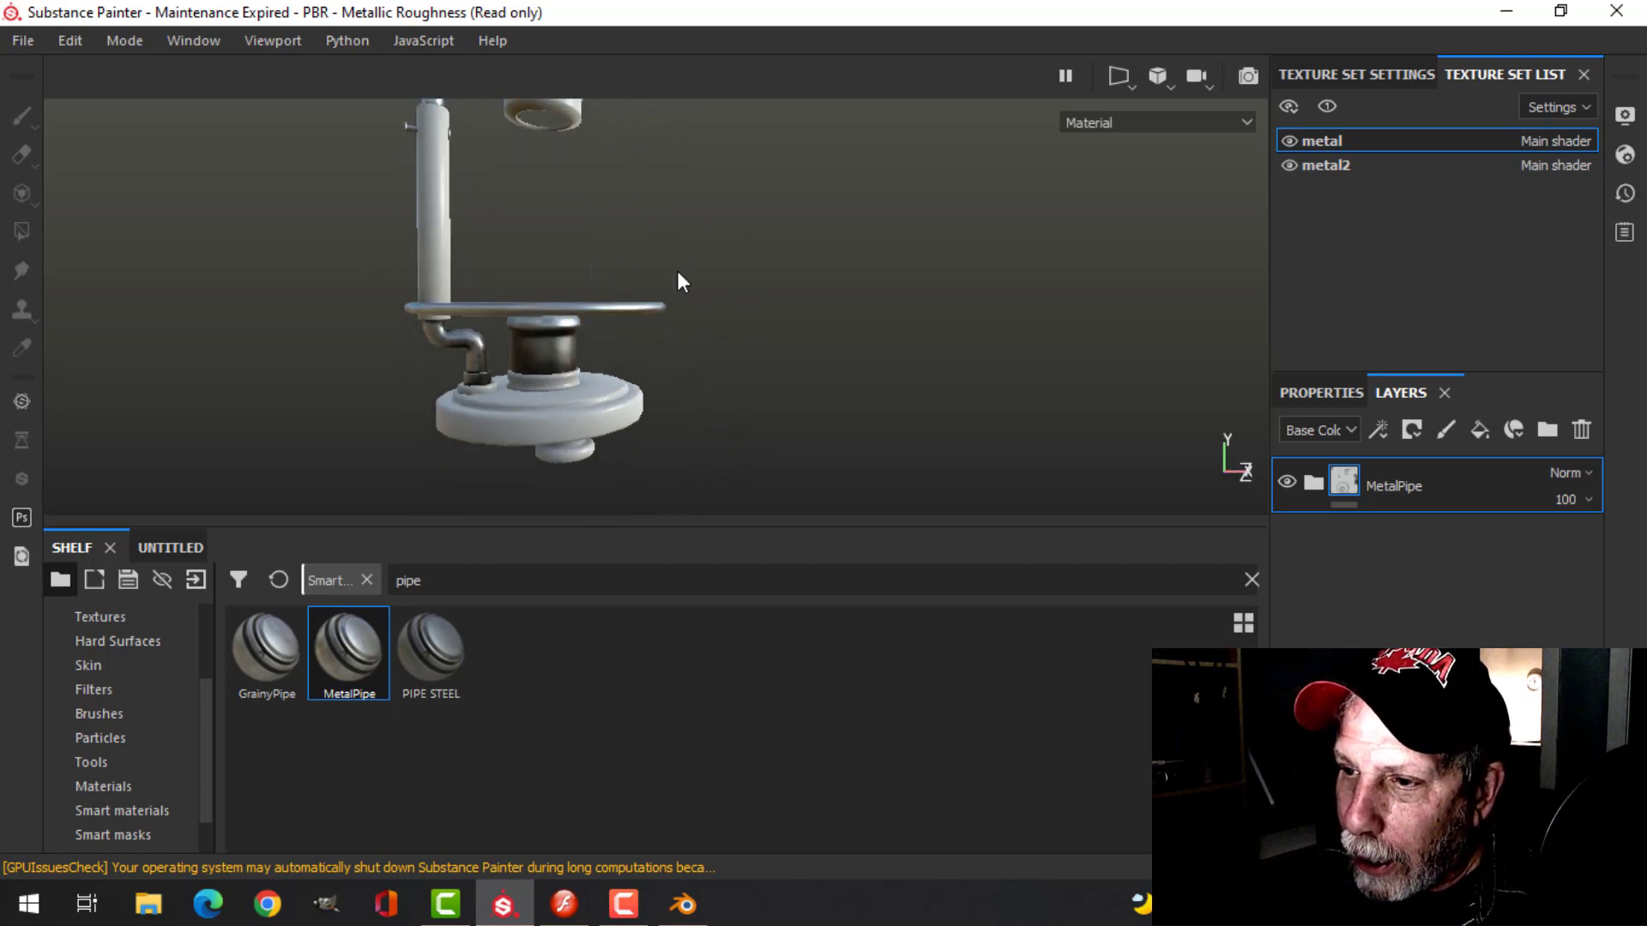
{"action": "mouse_move", "coordinate": [681, 291]}
{"action": "middle_mouse_down"}
{"action": "mouse_move", "coordinate": [661, 240]}
{"action": "mouse_move", "coordinate": [694, 254]}
{"action": "mouse_move", "coordinate": [688, 279]}
{"action": "middle_mouse_up"}
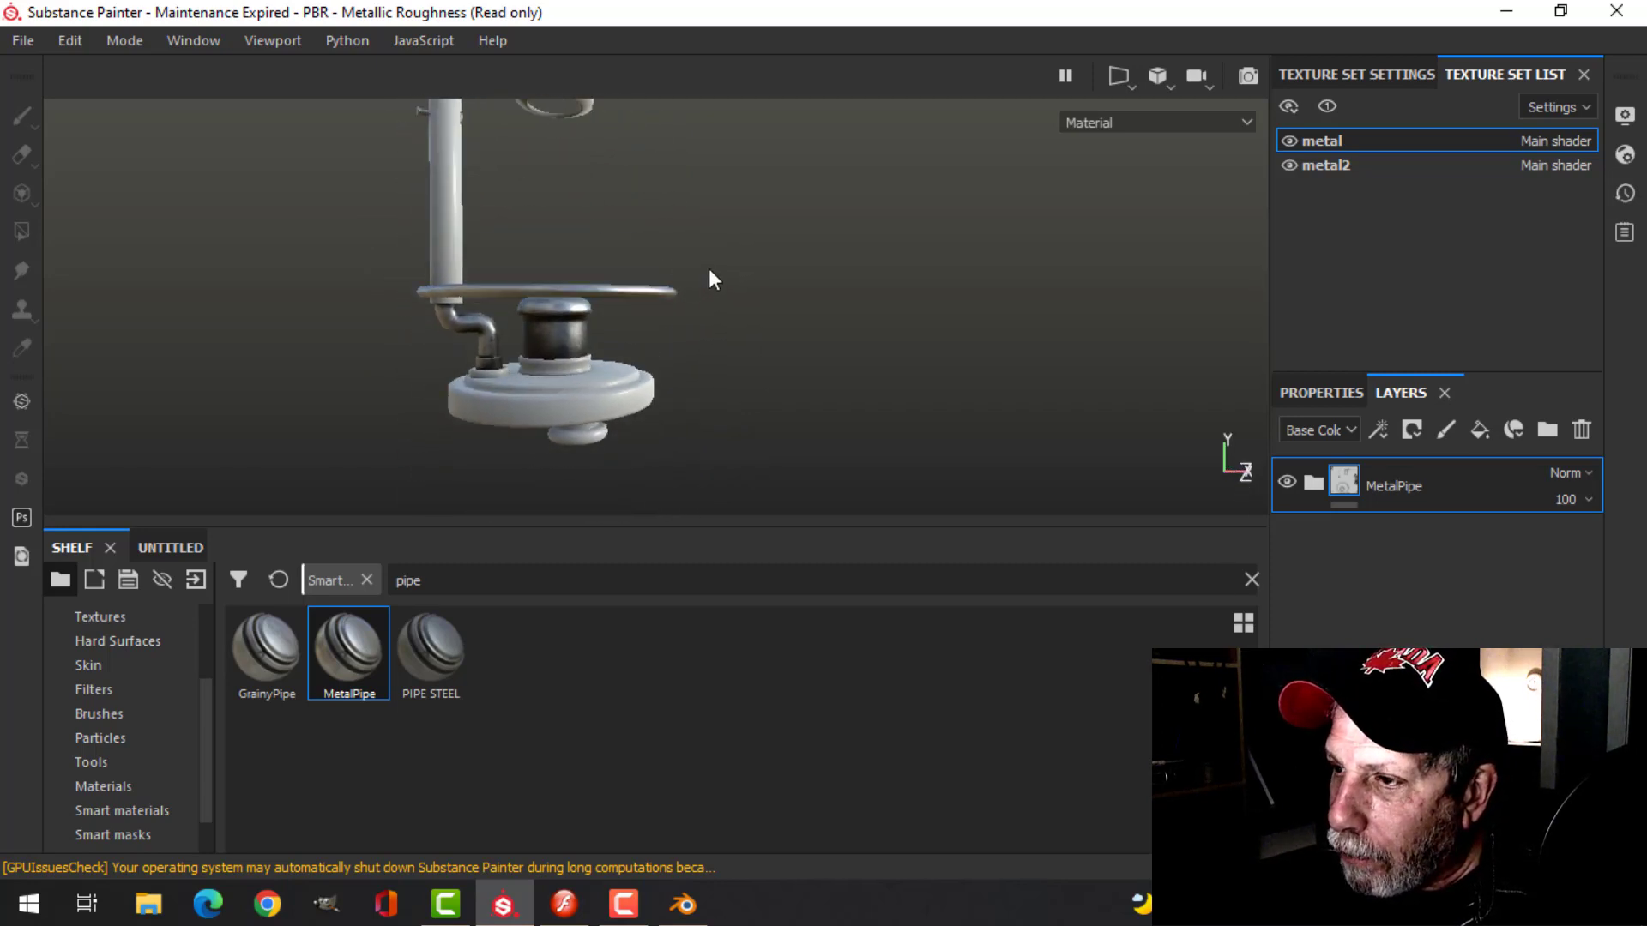
{"action": "left_click_drag", "start_coordinate": [708, 278], "coordinate": [698, 327], "text": "alt"}
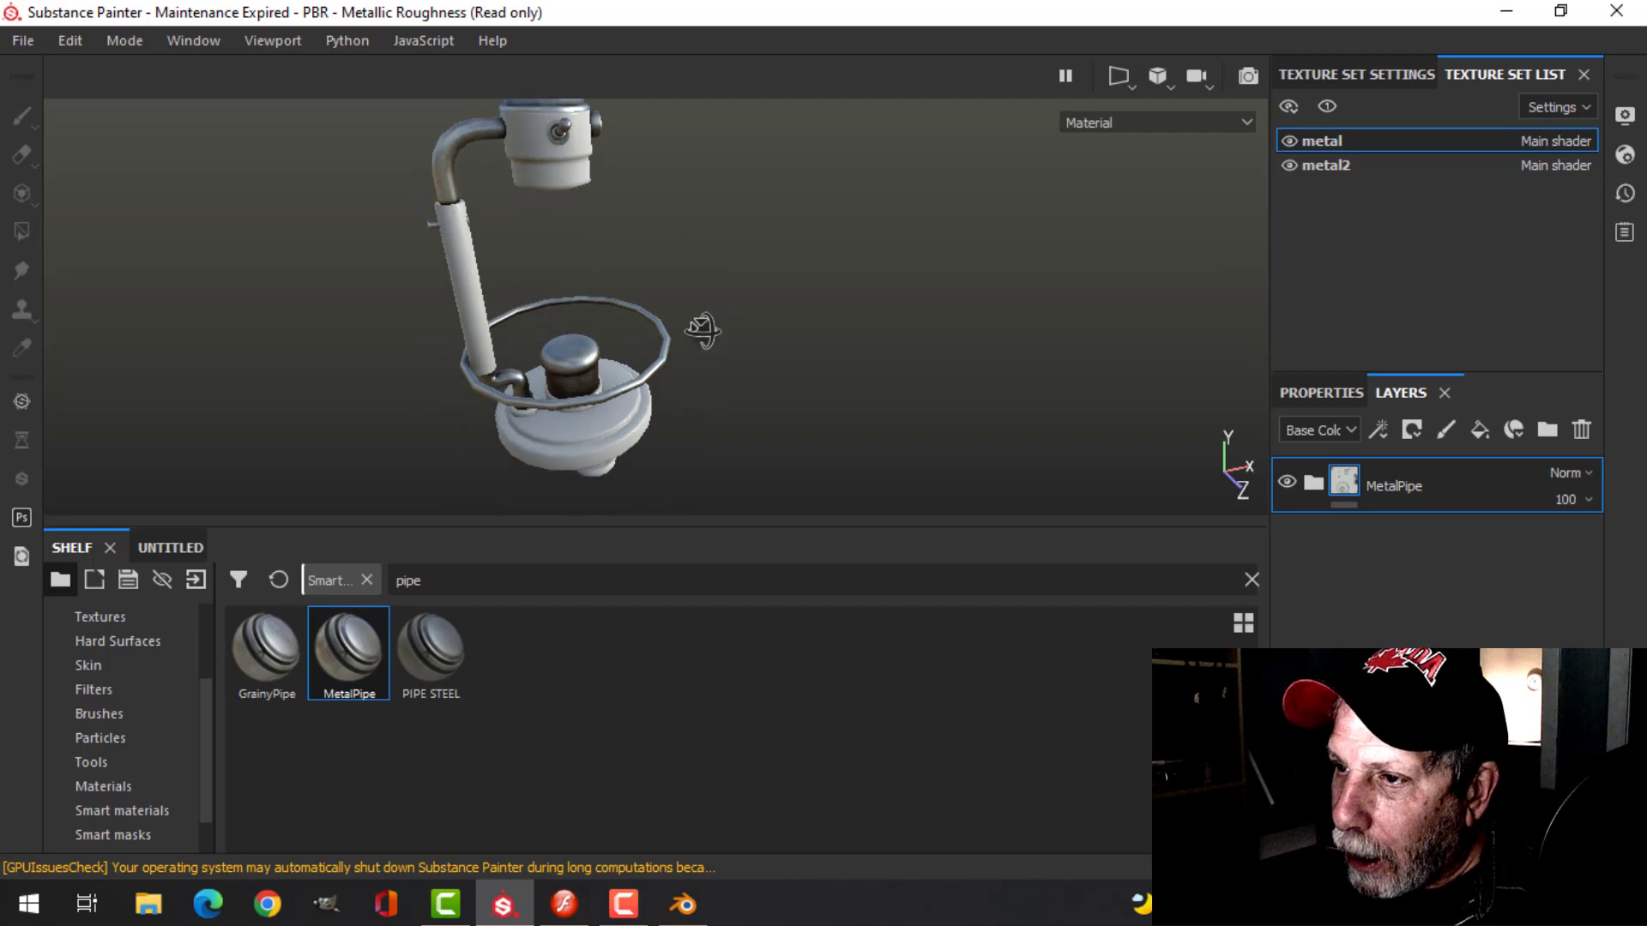
- Delete the metal2 texture set's existing layer, search the smart materials for tank, and apply Steel Tank Painted to the set
{"action": "left_click", "coordinate": [1375, 172]}
{"action": "left_click", "coordinate": [1587, 428]}
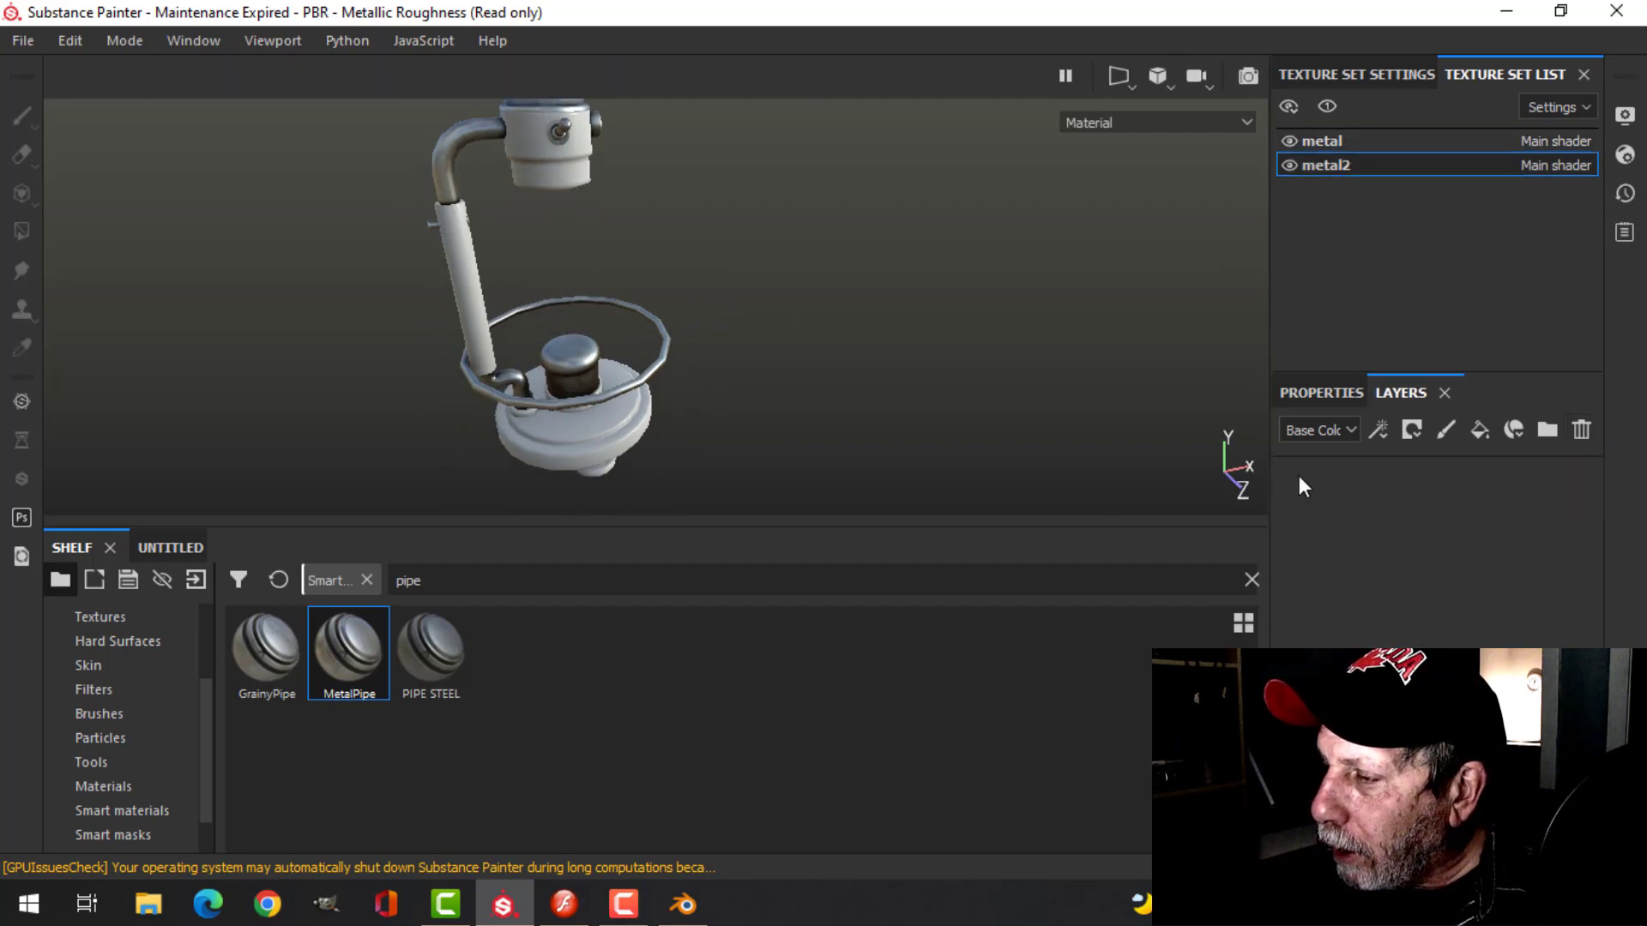
{"action": "left_click", "coordinate": [452, 581]}
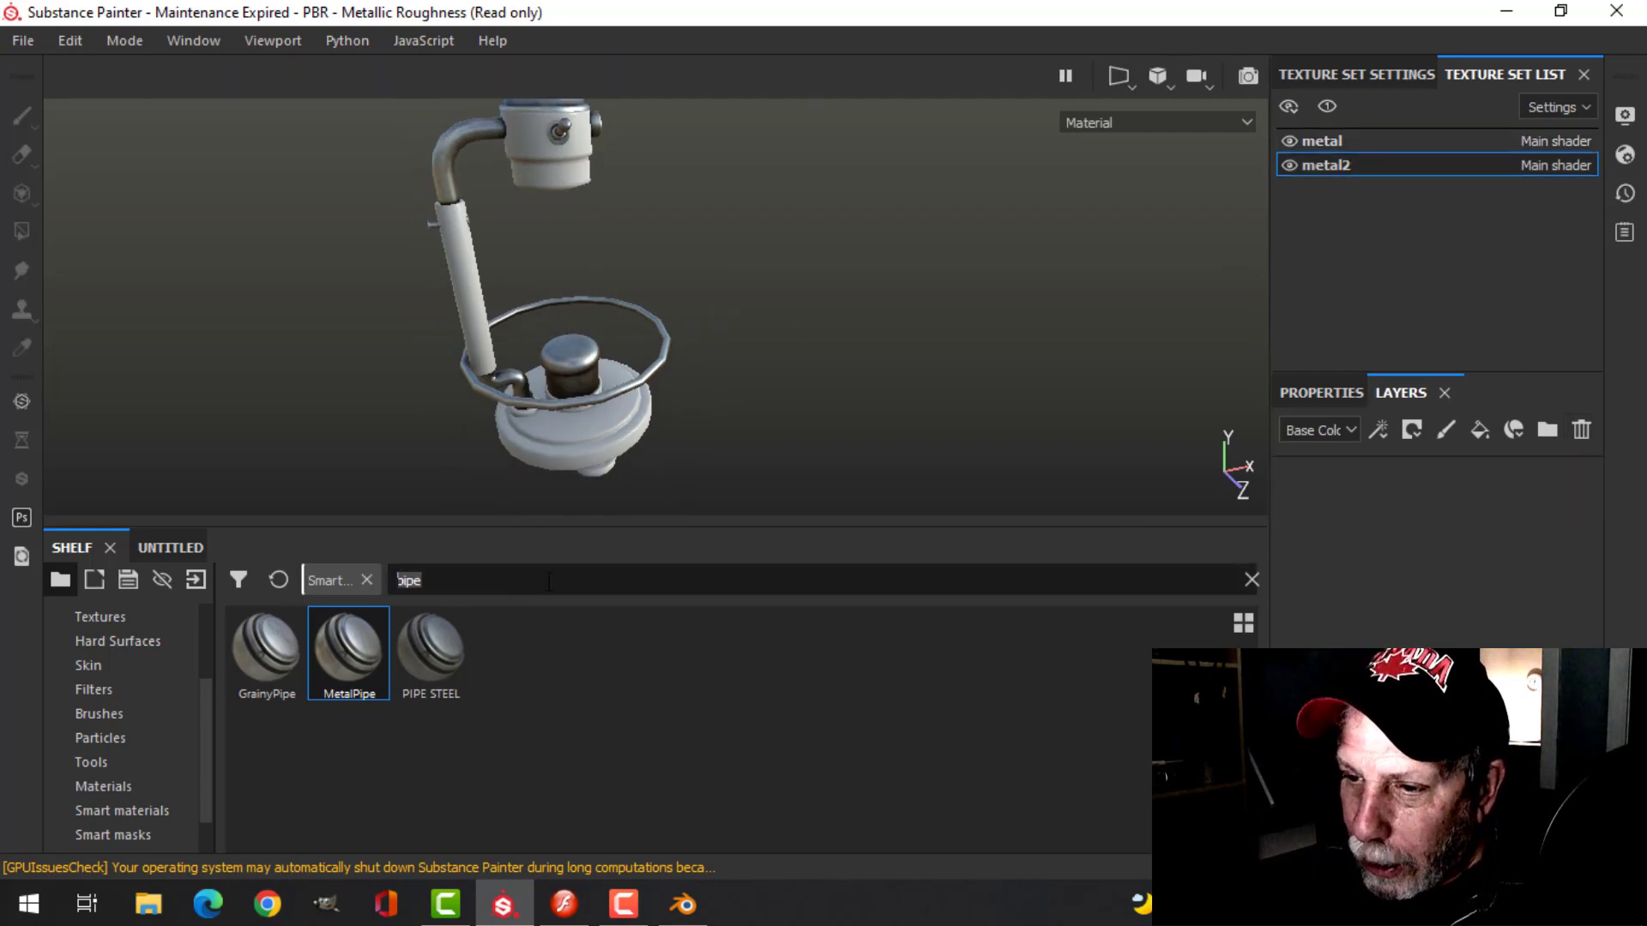
{"action": "type", "text": "tank"}
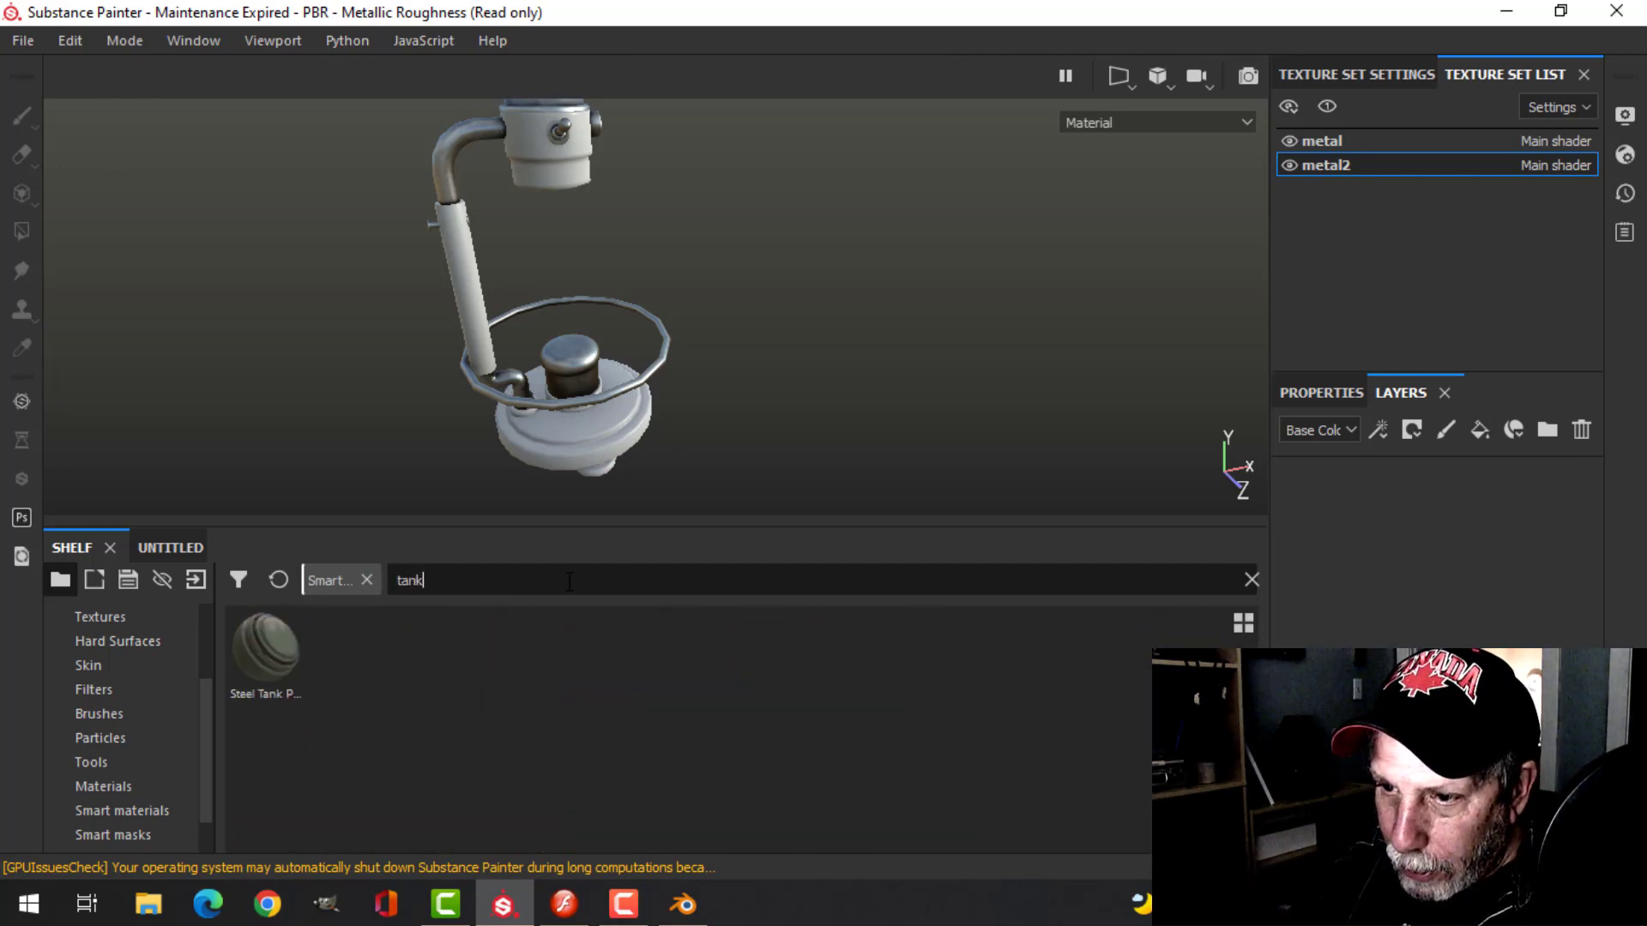
{"action": "mouse_move", "coordinate": [276, 666]}
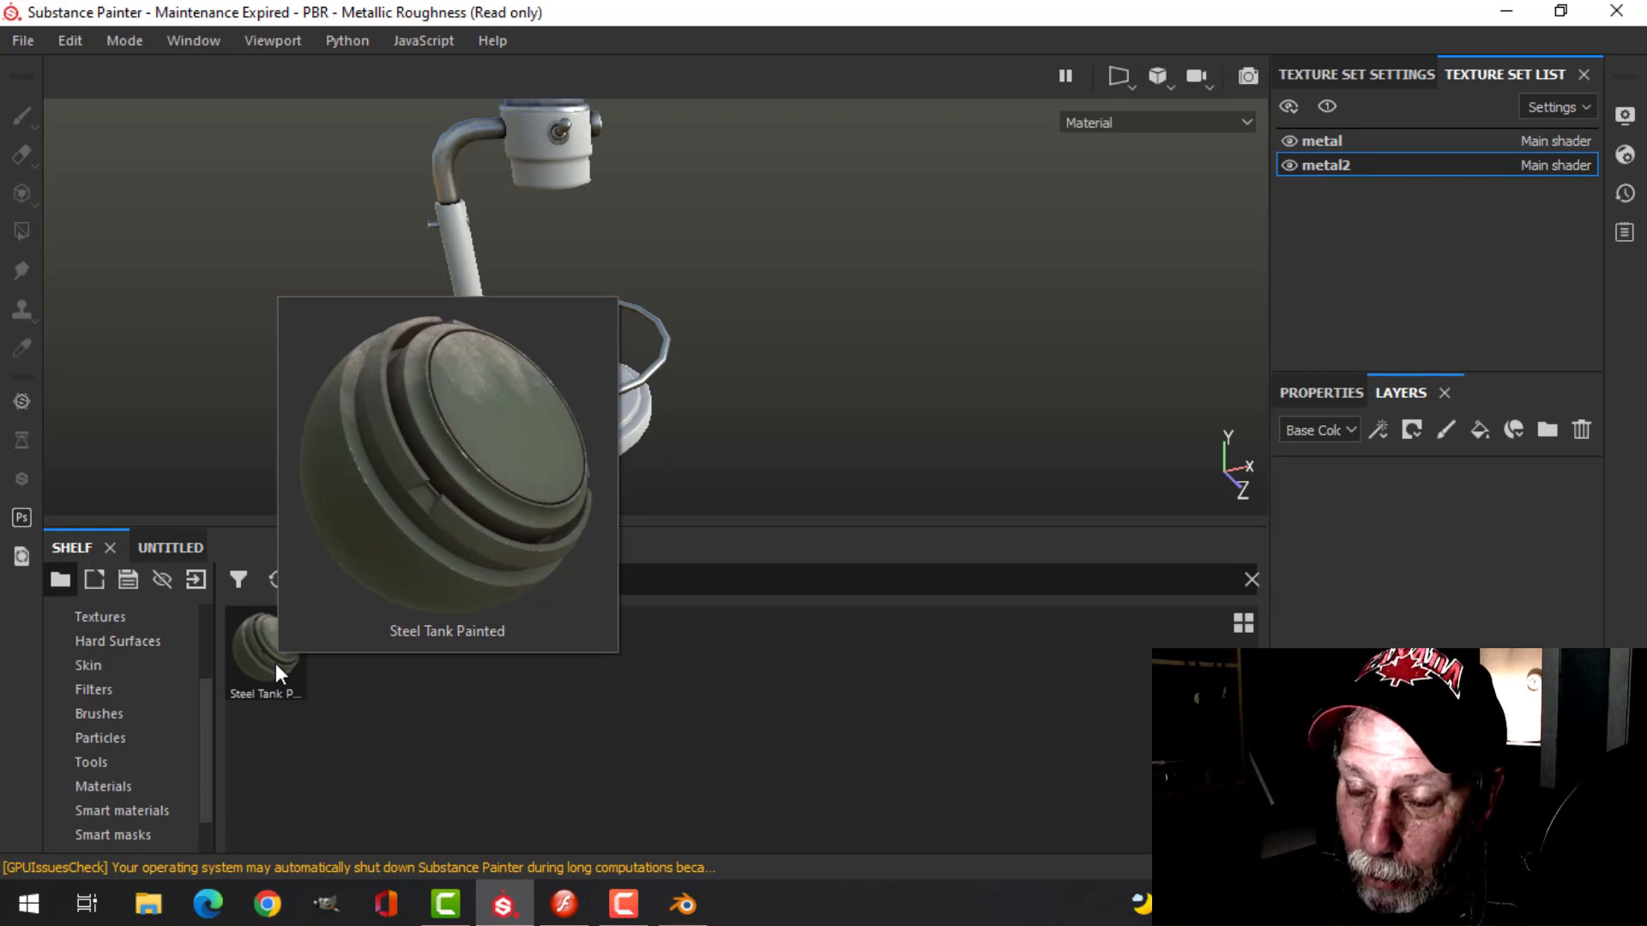
{"action": "mouse_move", "coordinate": [276, 652]}
{"action": "left_mouse_down"}
{"action": "mouse_move", "coordinate": [710, 666]}
{"action": "mouse_move", "coordinate": [1389, 532]}
{"action": "left_mouse_up"}
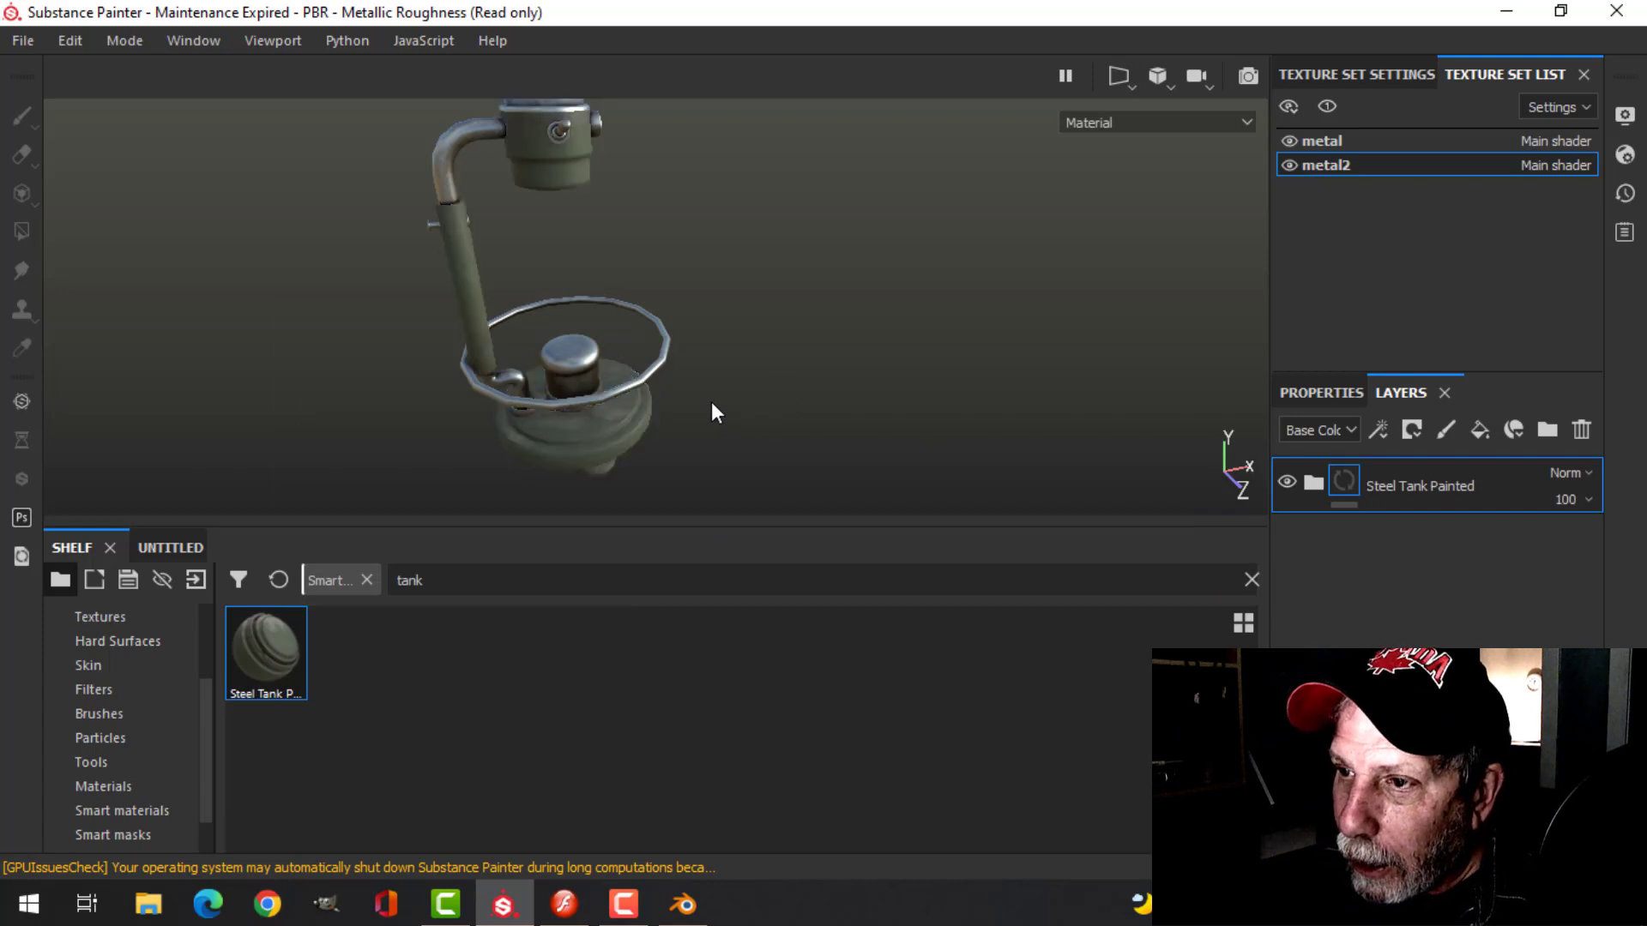
- Recolour the Base layer inside Steel Tank Painted to dark brown (R 0.034, G 0.024, B 0.002) and raise its roughness slightly
{"action": "scroll", "coordinate": [710, 300], "scroll_direction": "up", "scroll_amount": 1}
{"action": "scroll", "coordinate": [714, 319], "scroll_direction": "down", "scroll_amount": 3}
{"action": "left_click_drag", "start_coordinate": [715, 319], "coordinate": [727, 360], "text": "alt"}
{"action": "left_click", "coordinate": [1321, 491]}
{"action": "scroll", "coordinate": [1423, 712], "scroll_direction": "down", "scroll_amount": 3}
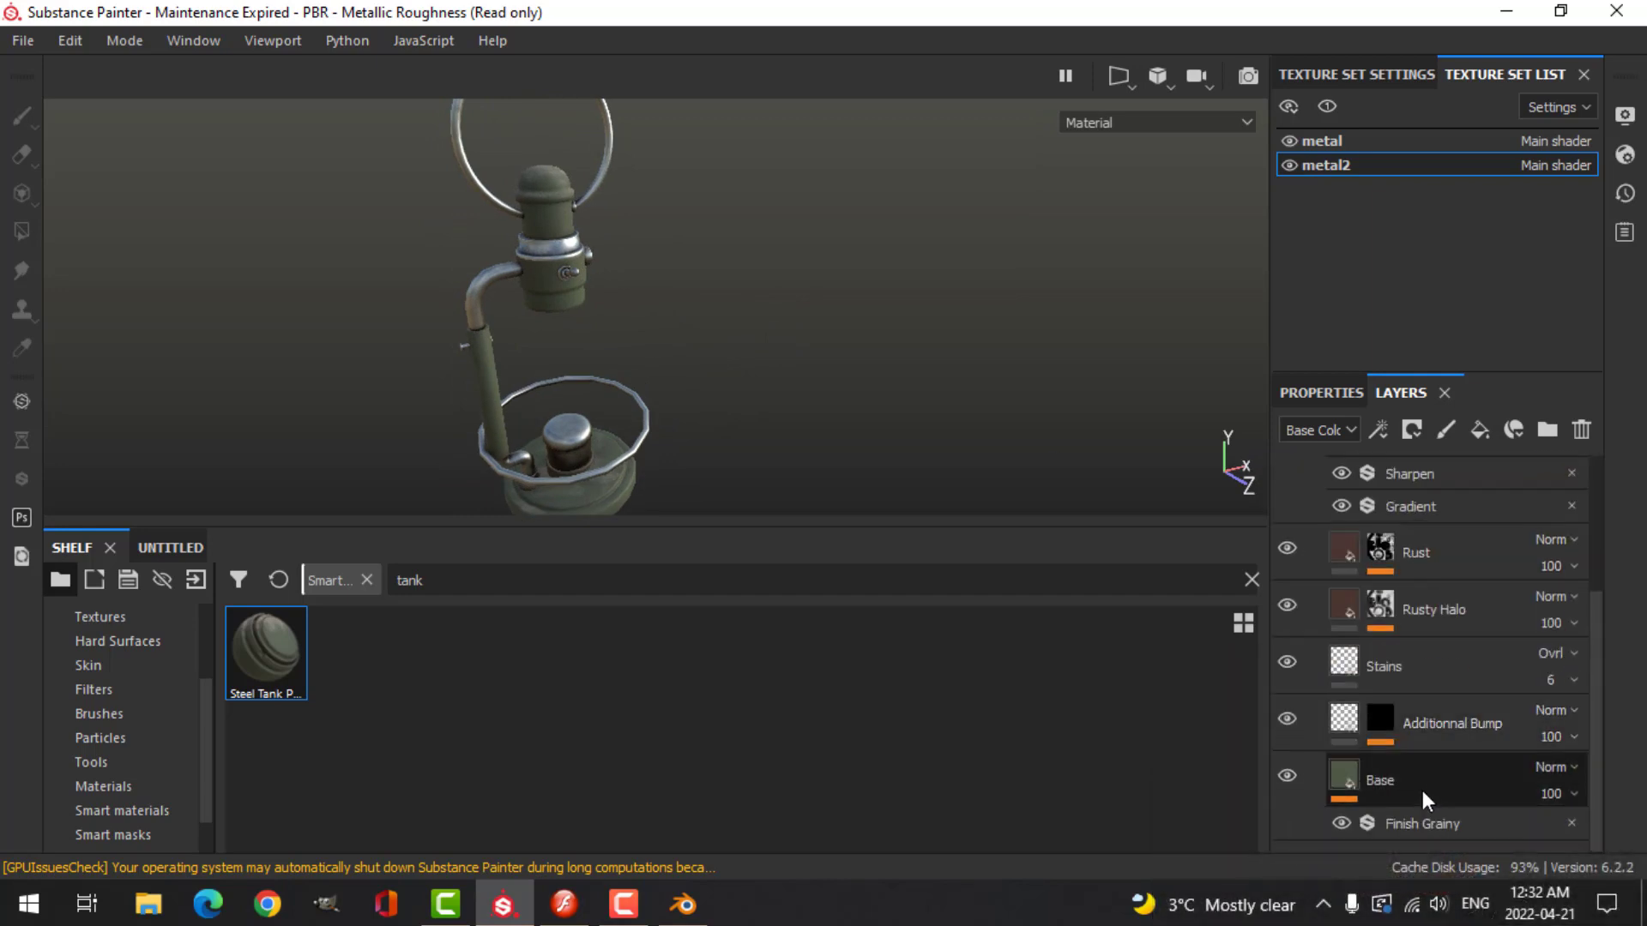
{"action": "left_click", "coordinate": [1333, 397]}
{"action": "scroll", "coordinate": [1437, 722], "scroll_direction": "down", "scroll_amount": 5}
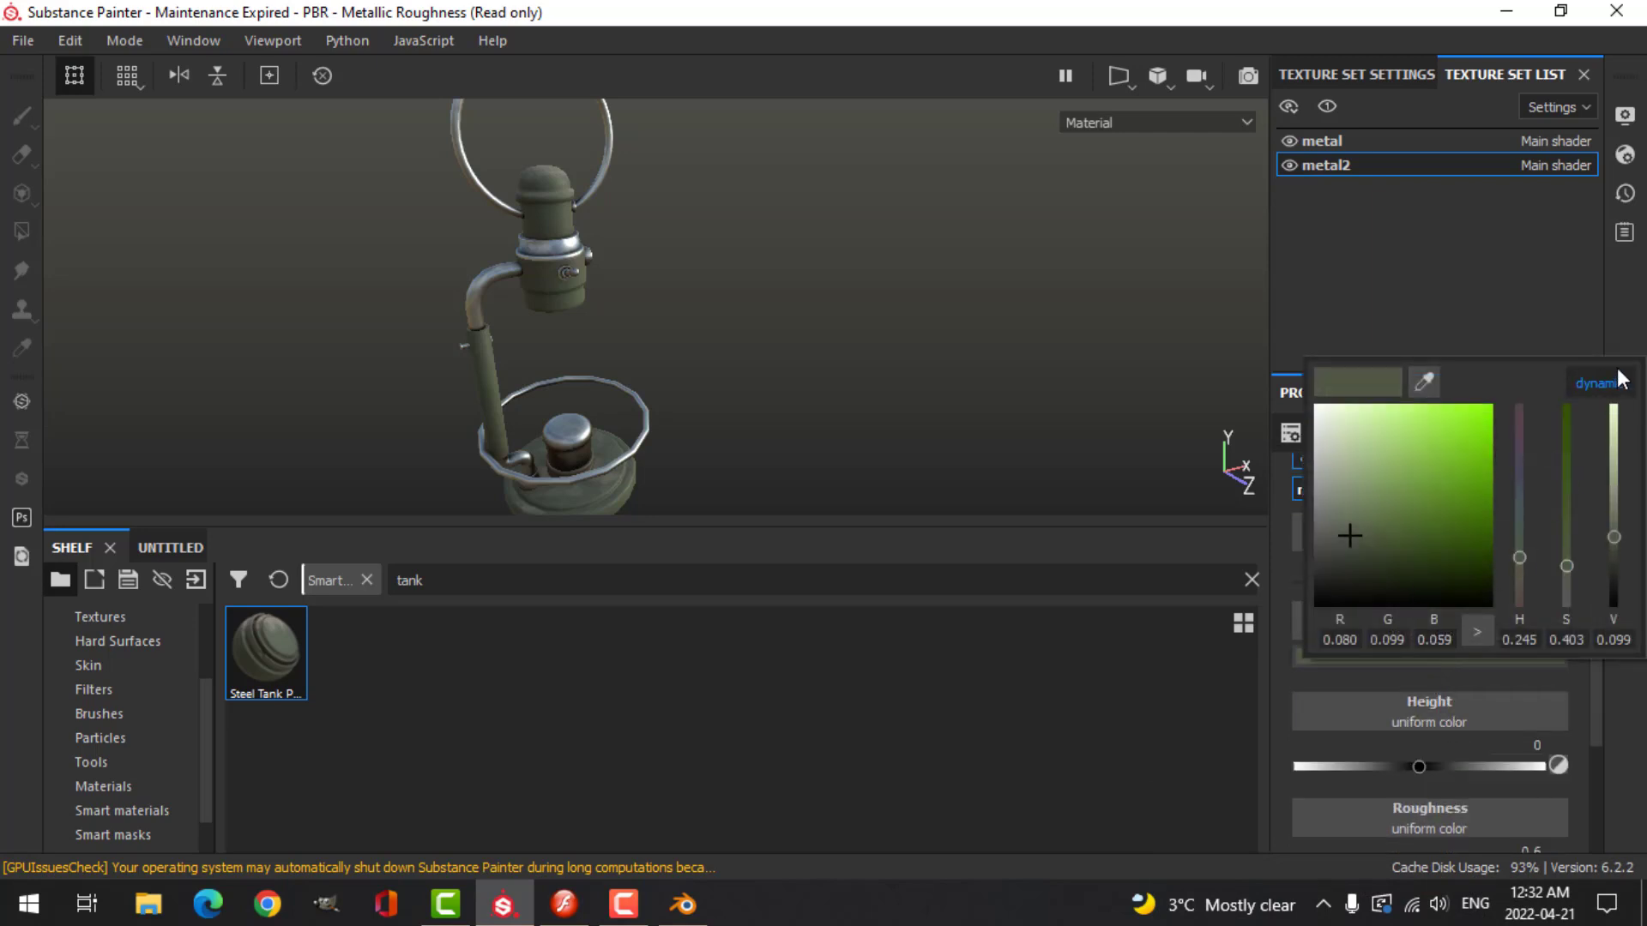
{"action": "left_click", "coordinate": [1619, 382]}
{"action": "left_click", "coordinate": [1519, 579]}
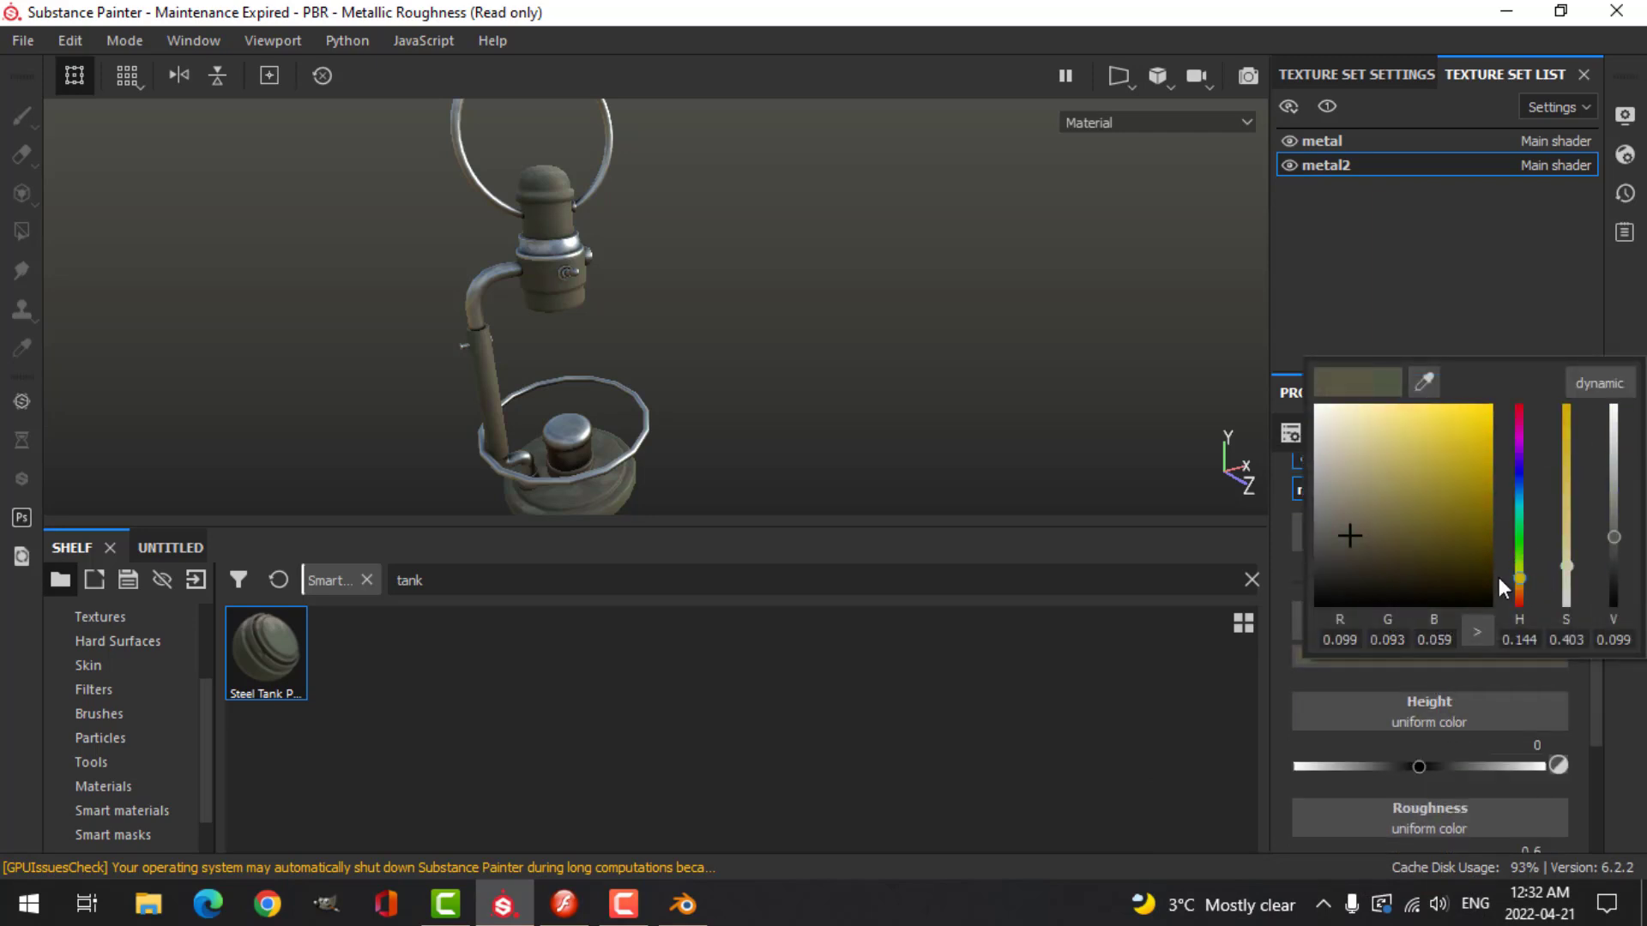
{"action": "left_click", "coordinate": [1523, 584]}
{"action": "left_click", "coordinate": [1436, 563]}
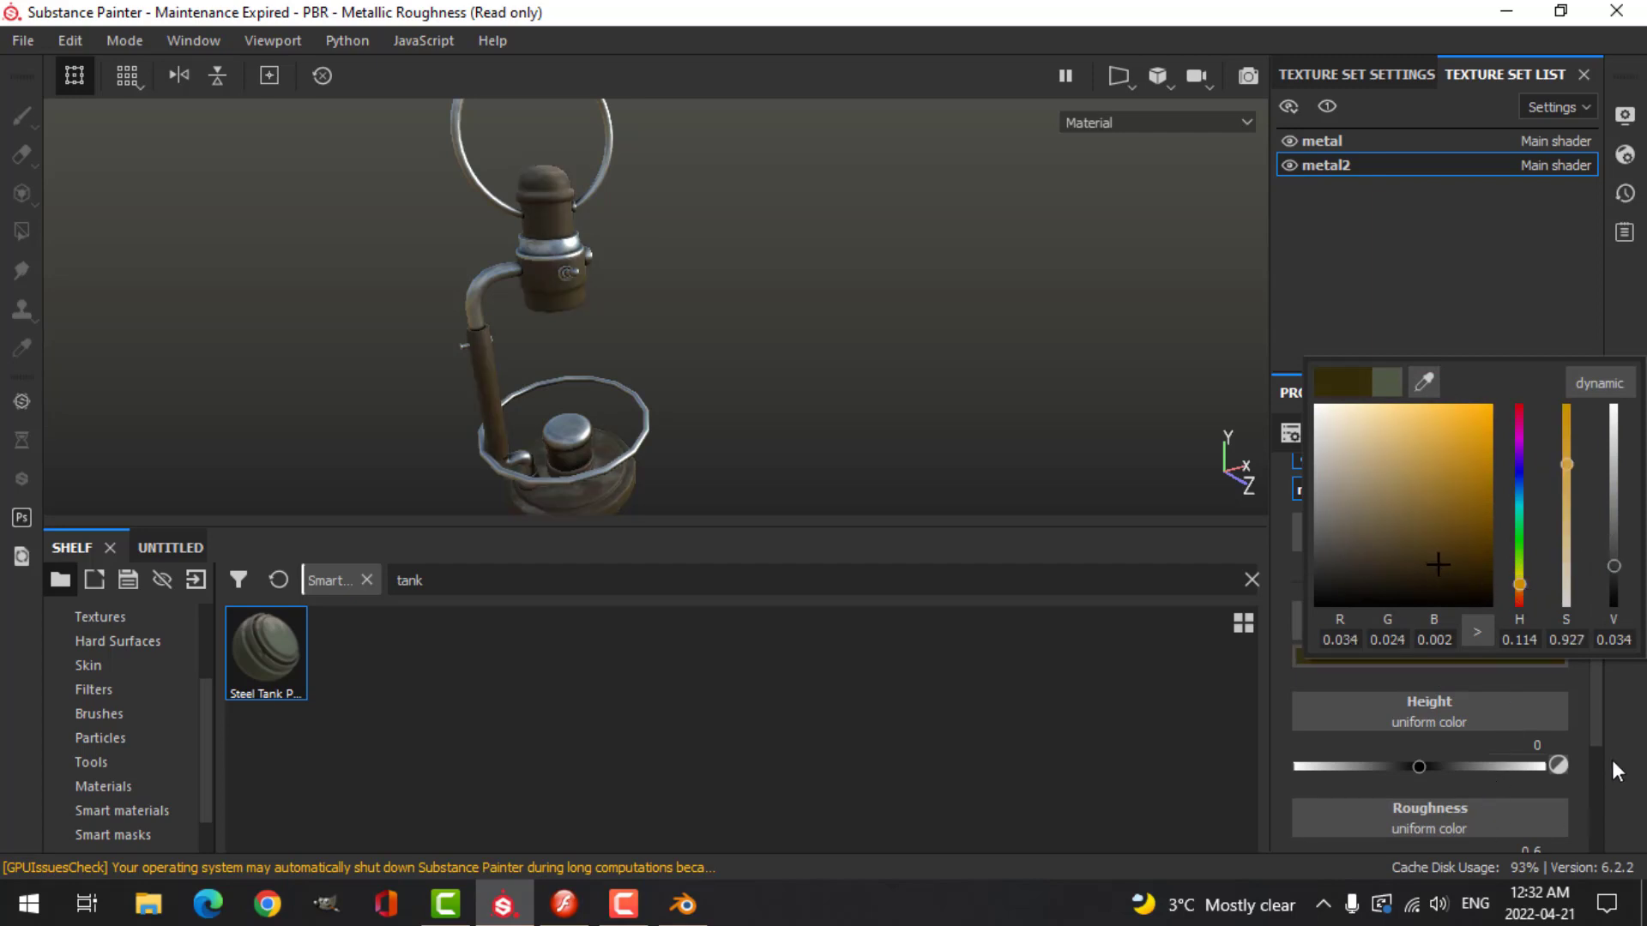
{"action": "scroll", "coordinate": [1562, 761], "scroll_direction": "down", "scroll_amount": 3}
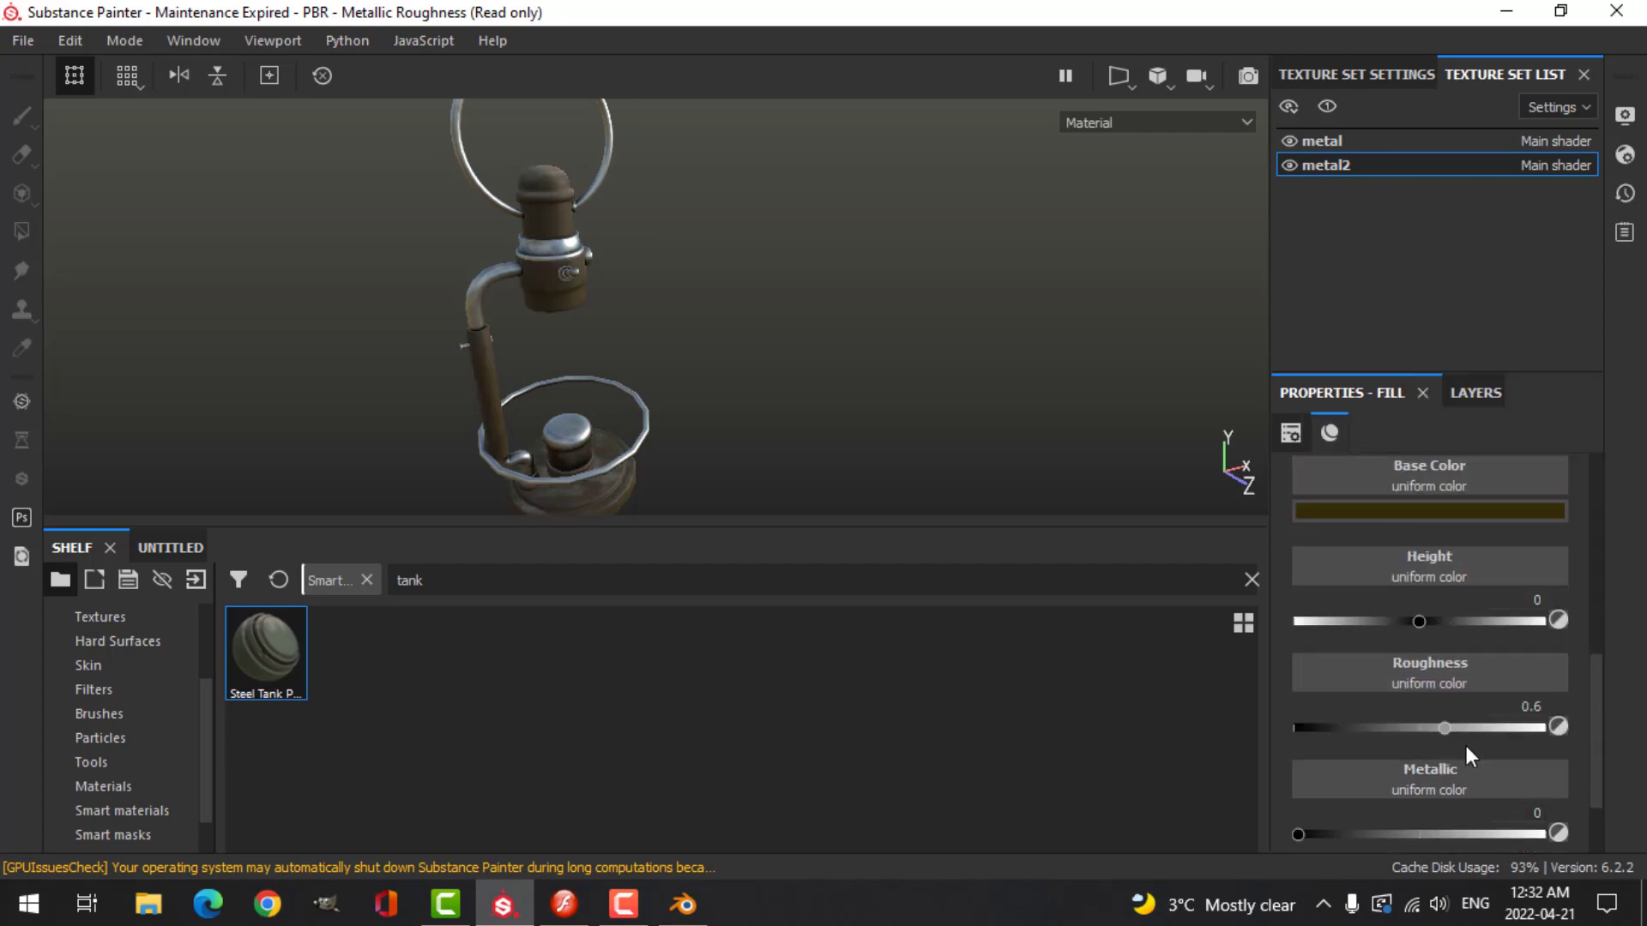
{"action": "left_click_drag", "start_coordinate": [1447, 731], "coordinate": [1463, 729]}
- Examine the brown painted surfaces and metal parts of the lamp from its head down to its base
{"action": "left_click_drag", "start_coordinate": [586, 266], "coordinate": [671, 245], "text": "alt"}
{"action": "scroll", "coordinate": [589, 290], "scroll_direction": "down", "scroll_amount": 3}
{"action": "scroll", "coordinate": [586, 296], "scroll_direction": "up", "scroll_amount": 8}
{"action": "middle_click_drag", "start_coordinate": [670, 236], "coordinate": [674, 171], "text": "alt"}
{"action": "scroll", "coordinate": [686, 303], "scroll_direction": "down", "scroll_amount": 4}
{"action": "middle_click_drag", "start_coordinate": [673, 320], "coordinate": [667, 174], "text": "alt"}
{"action": "left_click_drag", "start_coordinate": [691, 383], "coordinate": [728, 335], "text": "alt"}
{"action": "middle_click_drag", "start_coordinate": [758, 307], "coordinate": [795, 381], "text": "alt"}
{"action": "left_click_drag", "start_coordinate": [795, 380], "coordinate": [821, 331], "text": "alt"}
- Switch the viewport to the orthographic view for a side-on view of the lamp's base
{"action": "left_click", "coordinate": [1168, 82]}
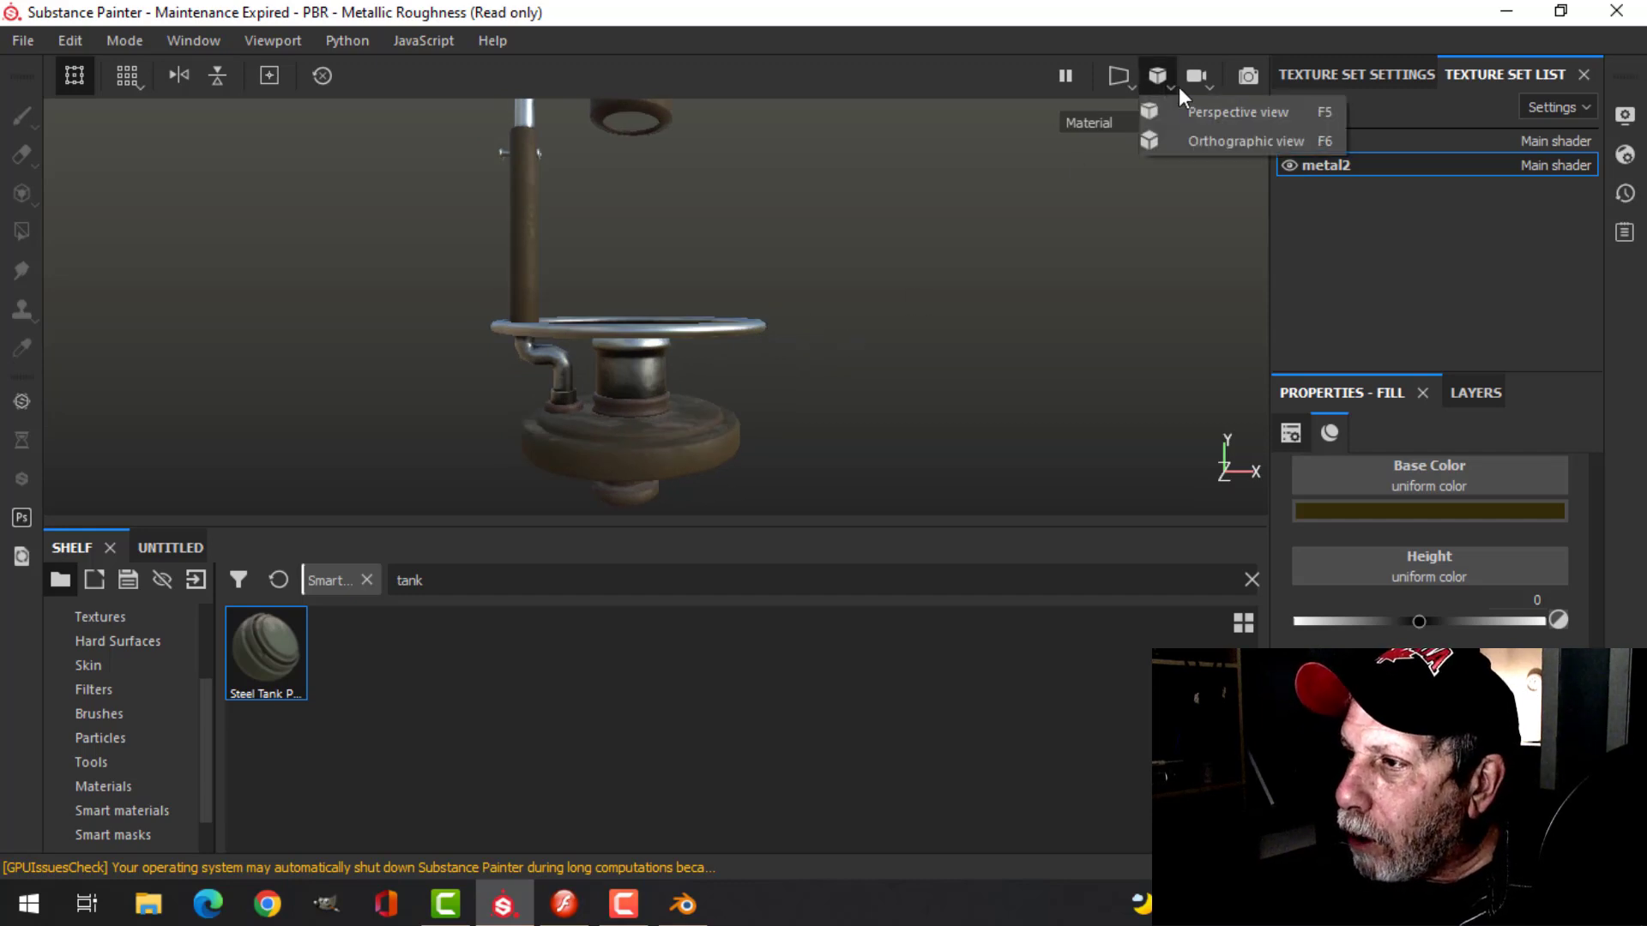
{"action": "left_click", "coordinate": [1213, 141]}
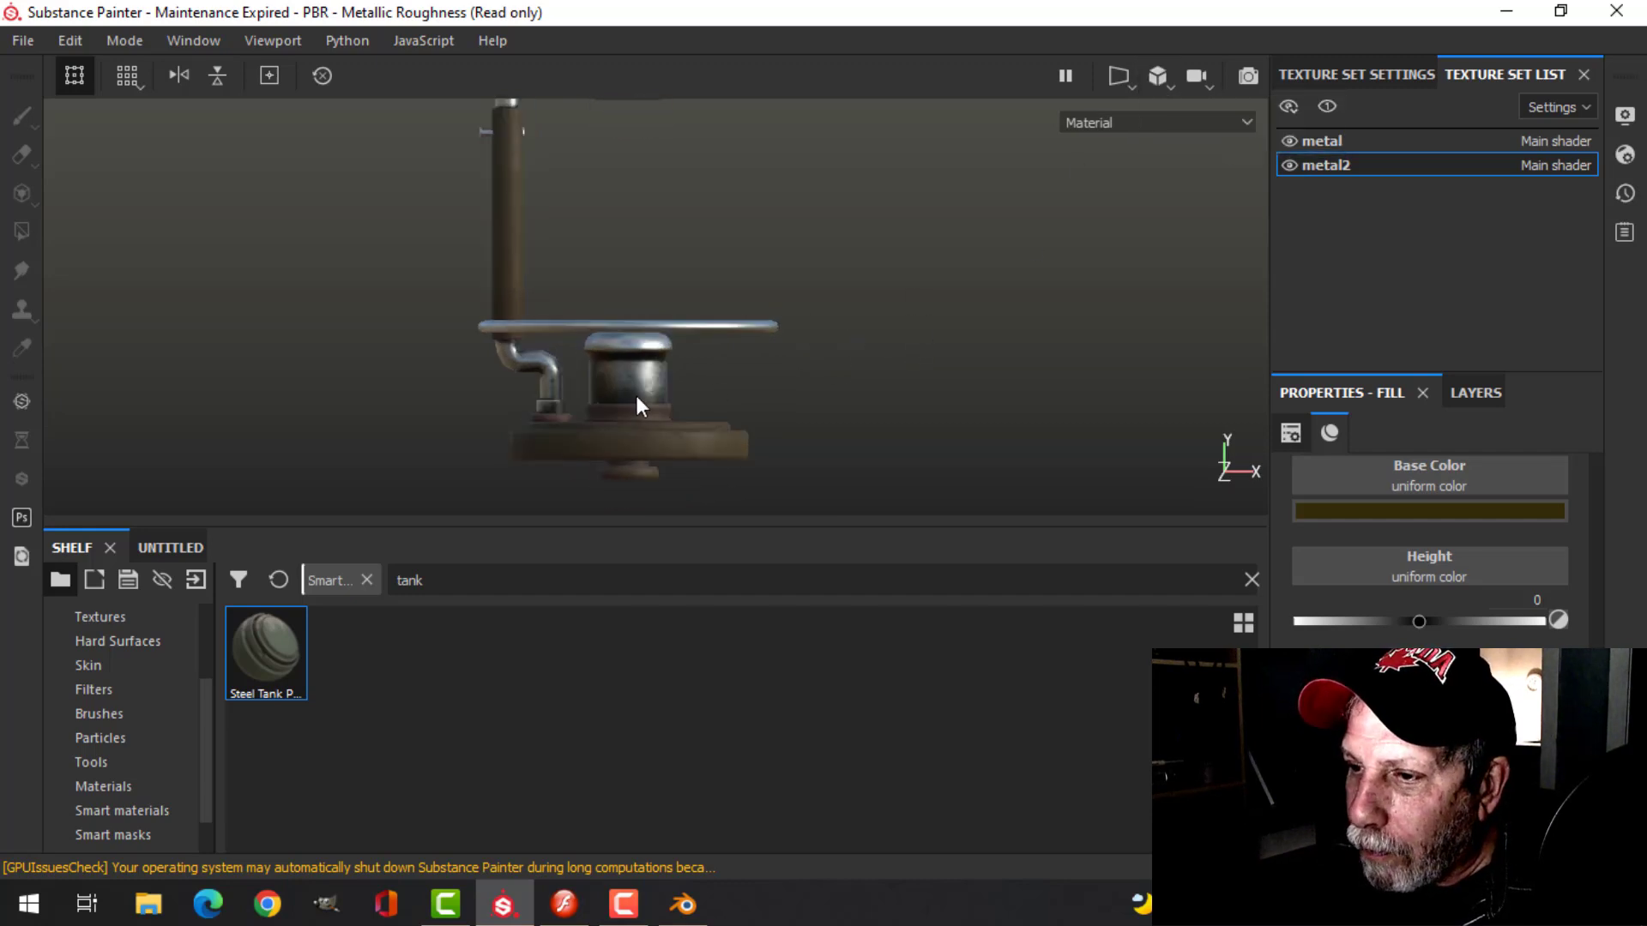
{"action": "scroll", "coordinate": [657, 395], "scroll_direction": "up", "scroll_amount": 2}
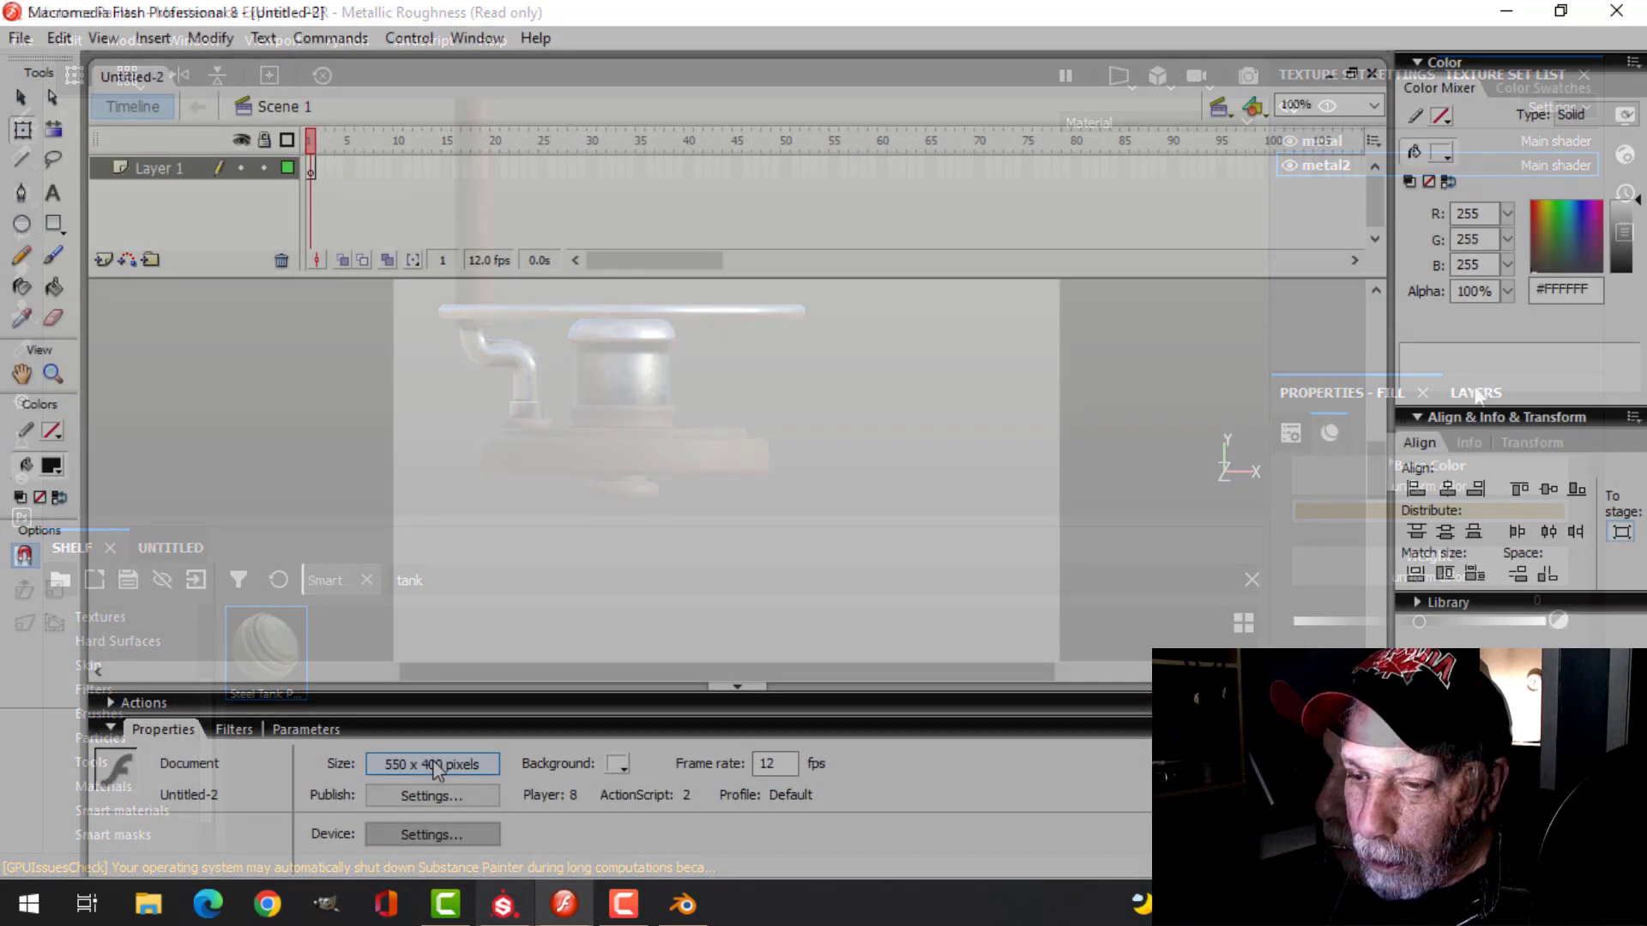
- In Macromedia Flash, set the document to 1024 x 1024 pixels with a black #000000 background and fit the whole frame in view
{"action": "left_click", "coordinate": [432, 763]}
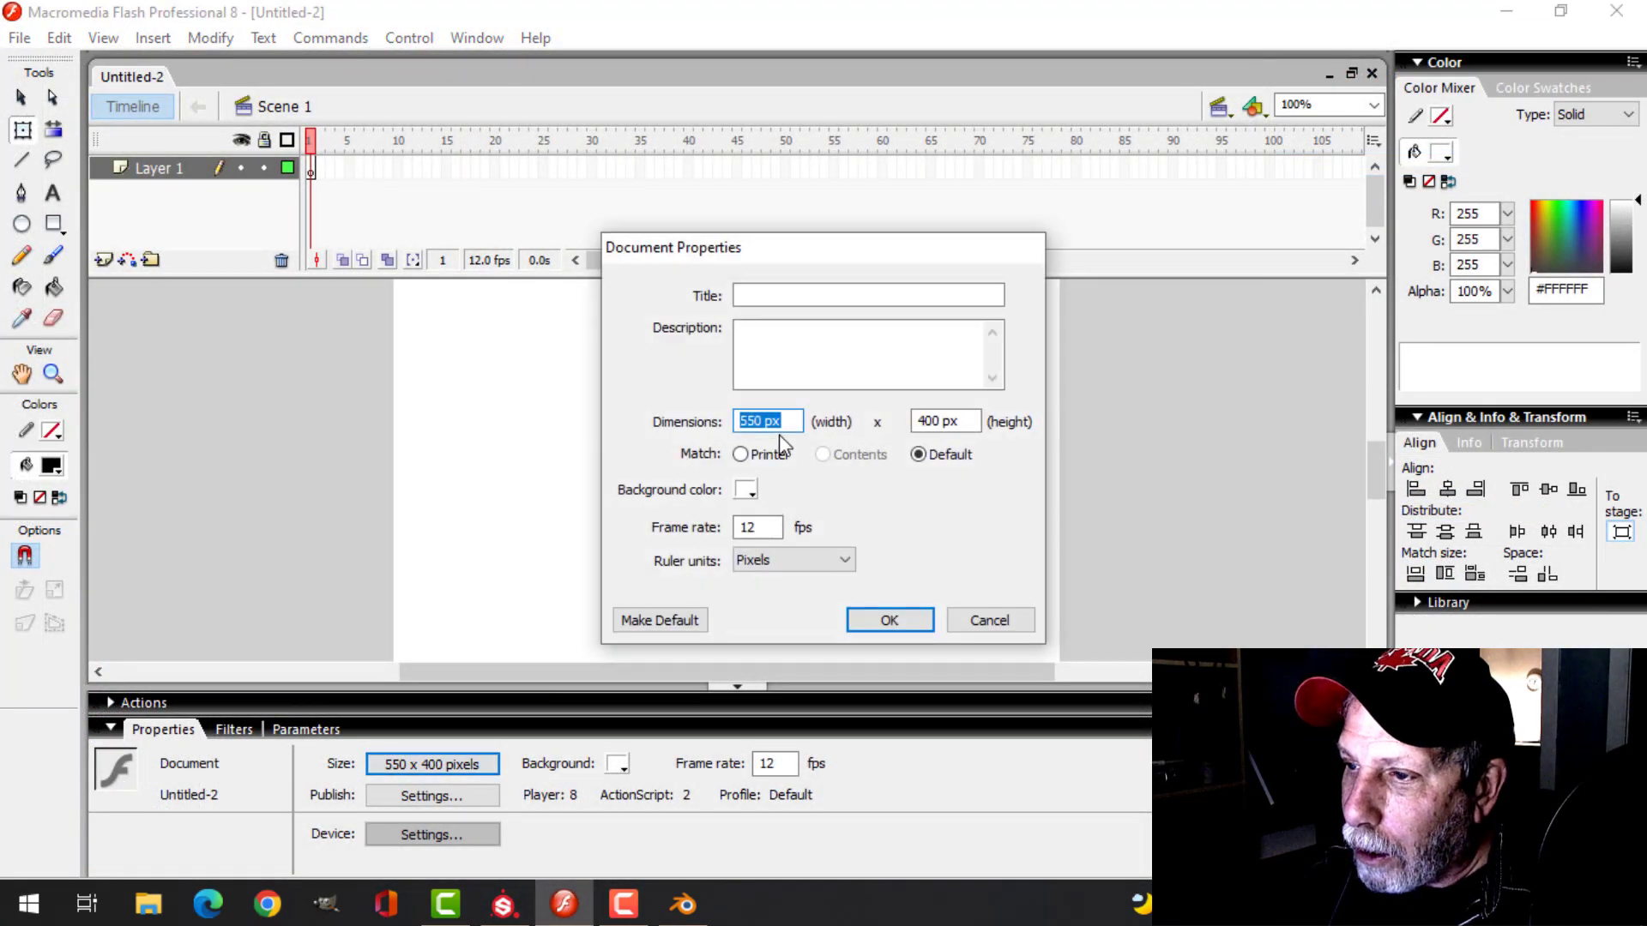
{"action": "type", "text": "1024"}
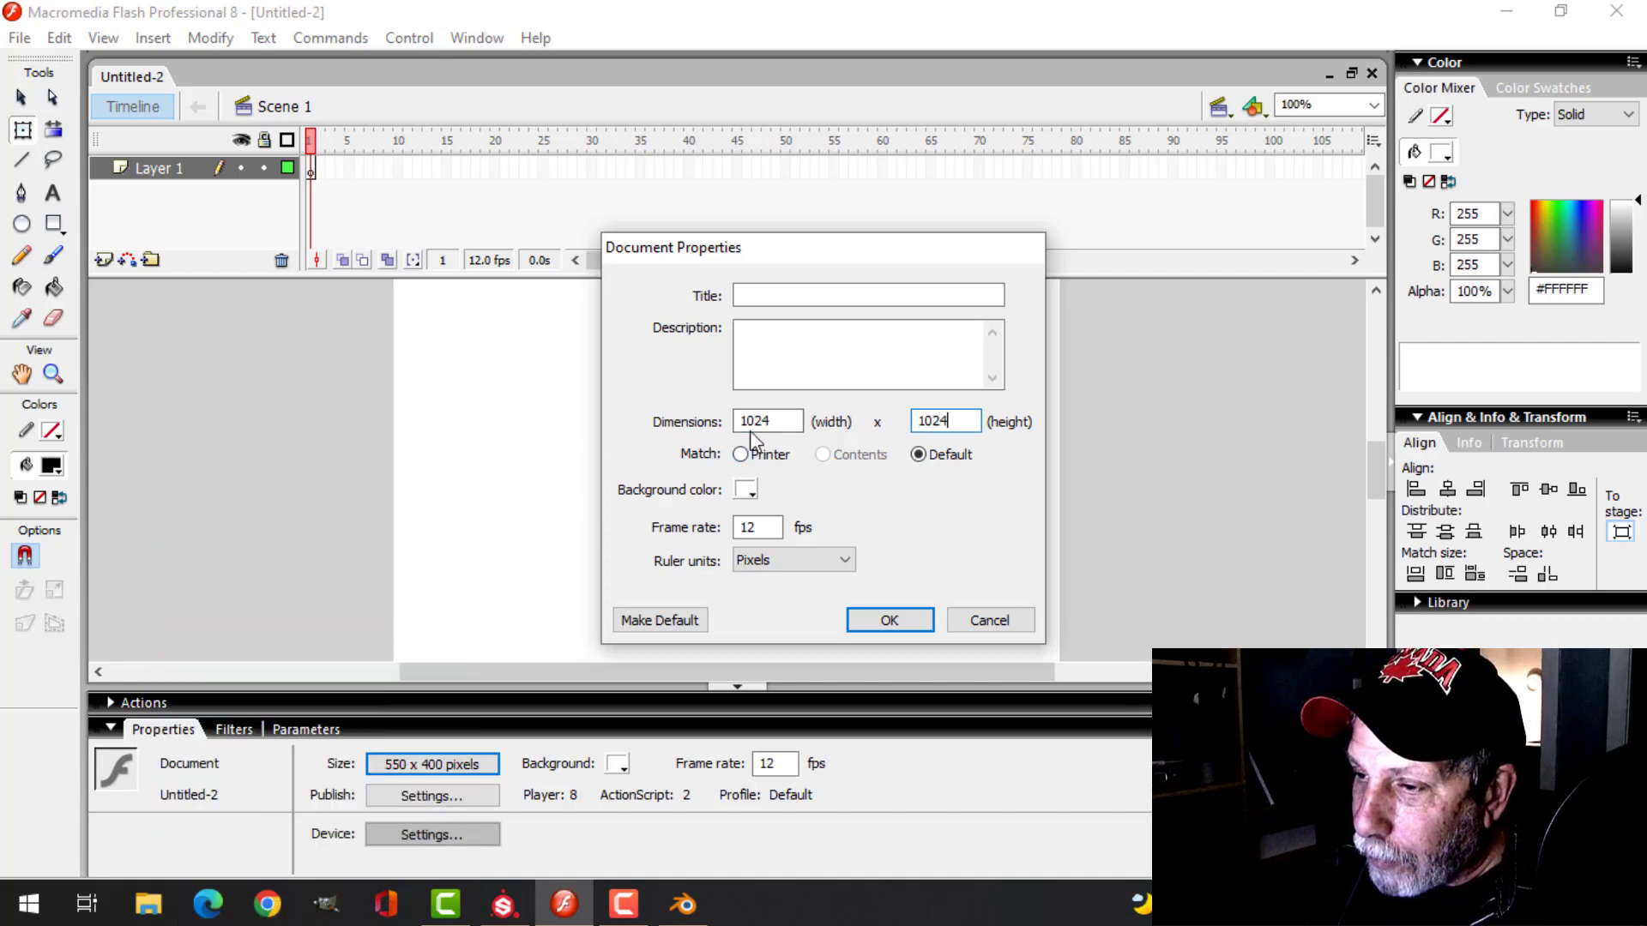
{"action": "left_click", "coordinate": [746, 491]}
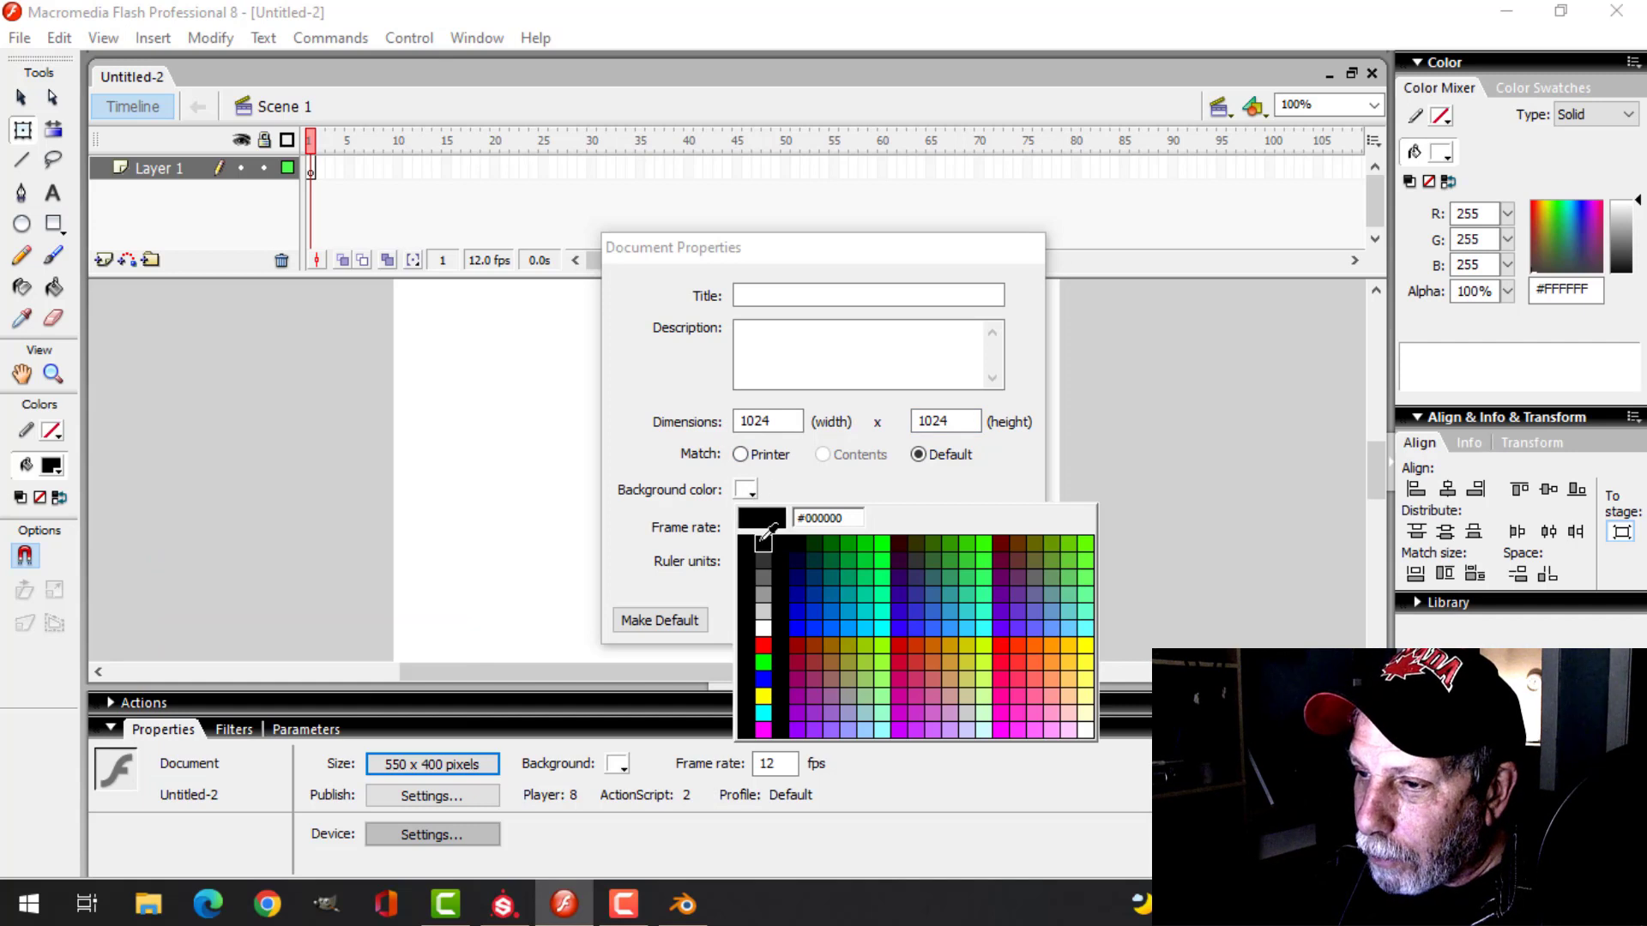
{"action": "left_click", "coordinate": [761, 541]}
{"action": "left_click", "coordinate": [888, 618]}
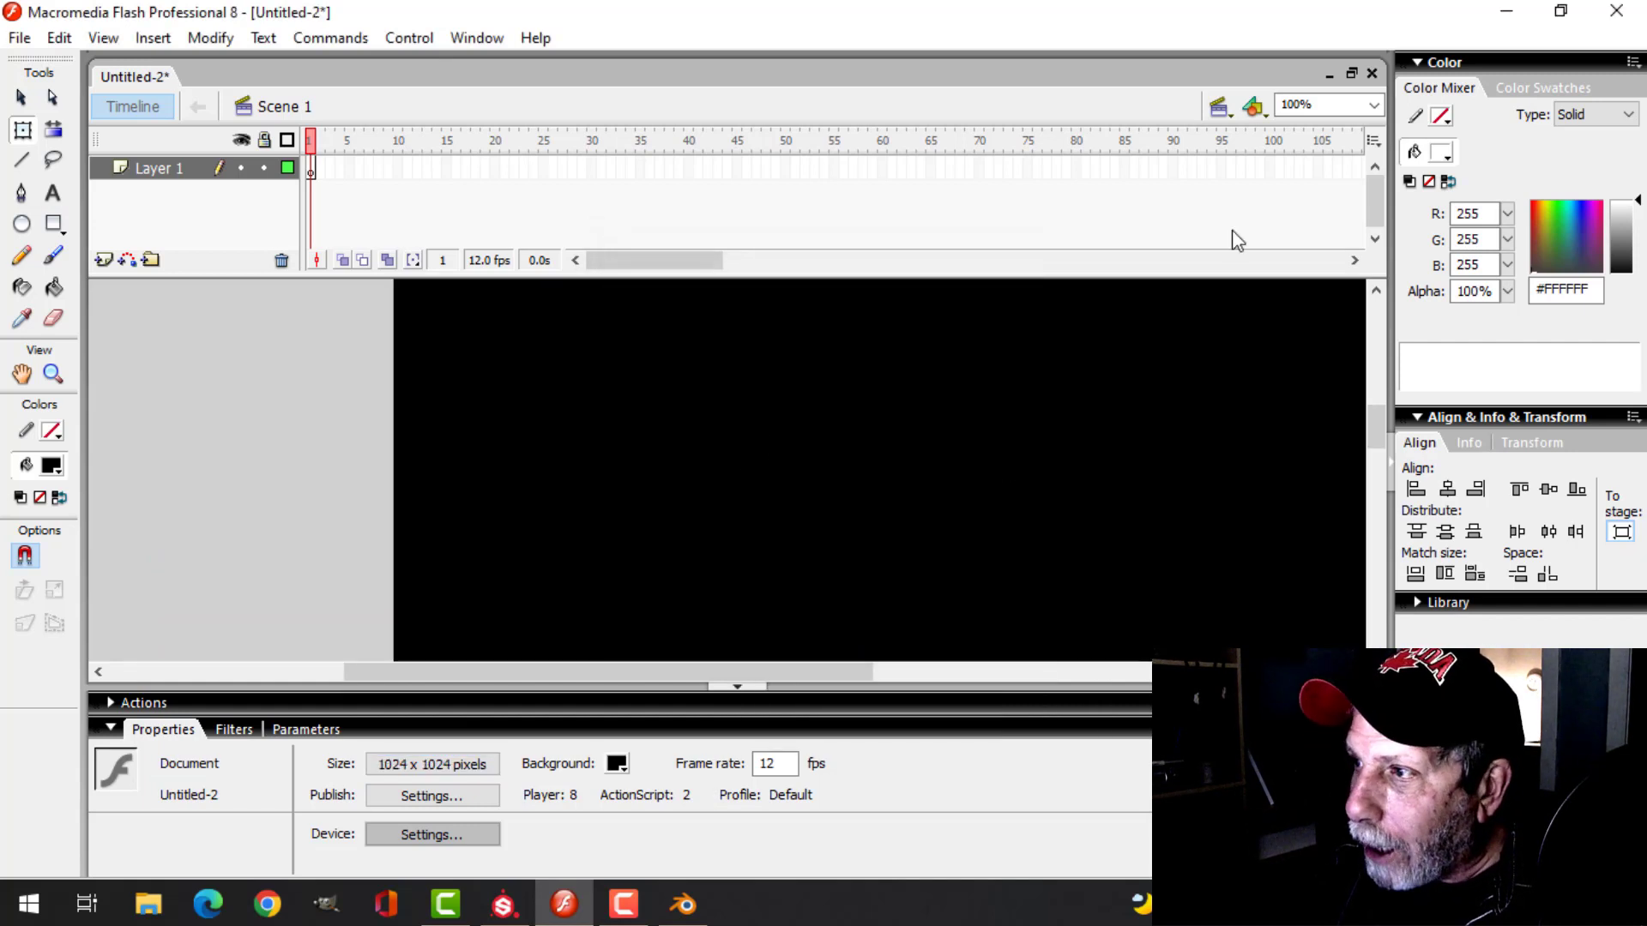
{"action": "left_click", "coordinate": [1373, 105]}
{"action": "left_click", "coordinate": [1354, 141]}
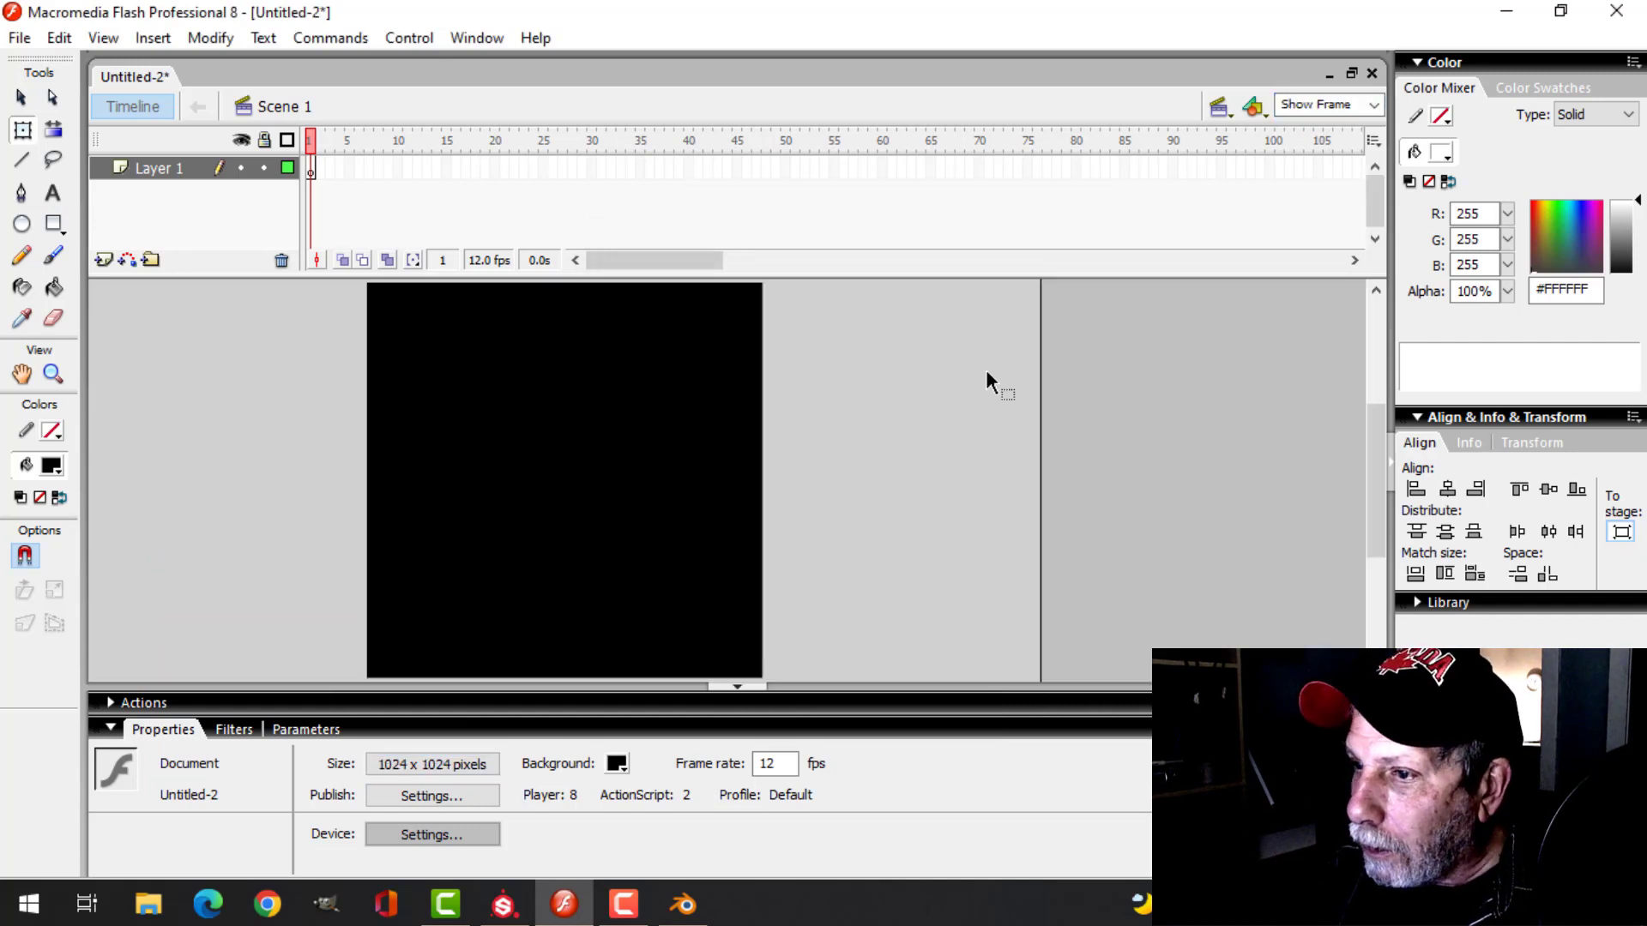
- Draw a borderless white #FFFFFF rectangle with a 20-point corner radius across the middle of the black stage
{"action": "left_click", "coordinate": [54, 224]}
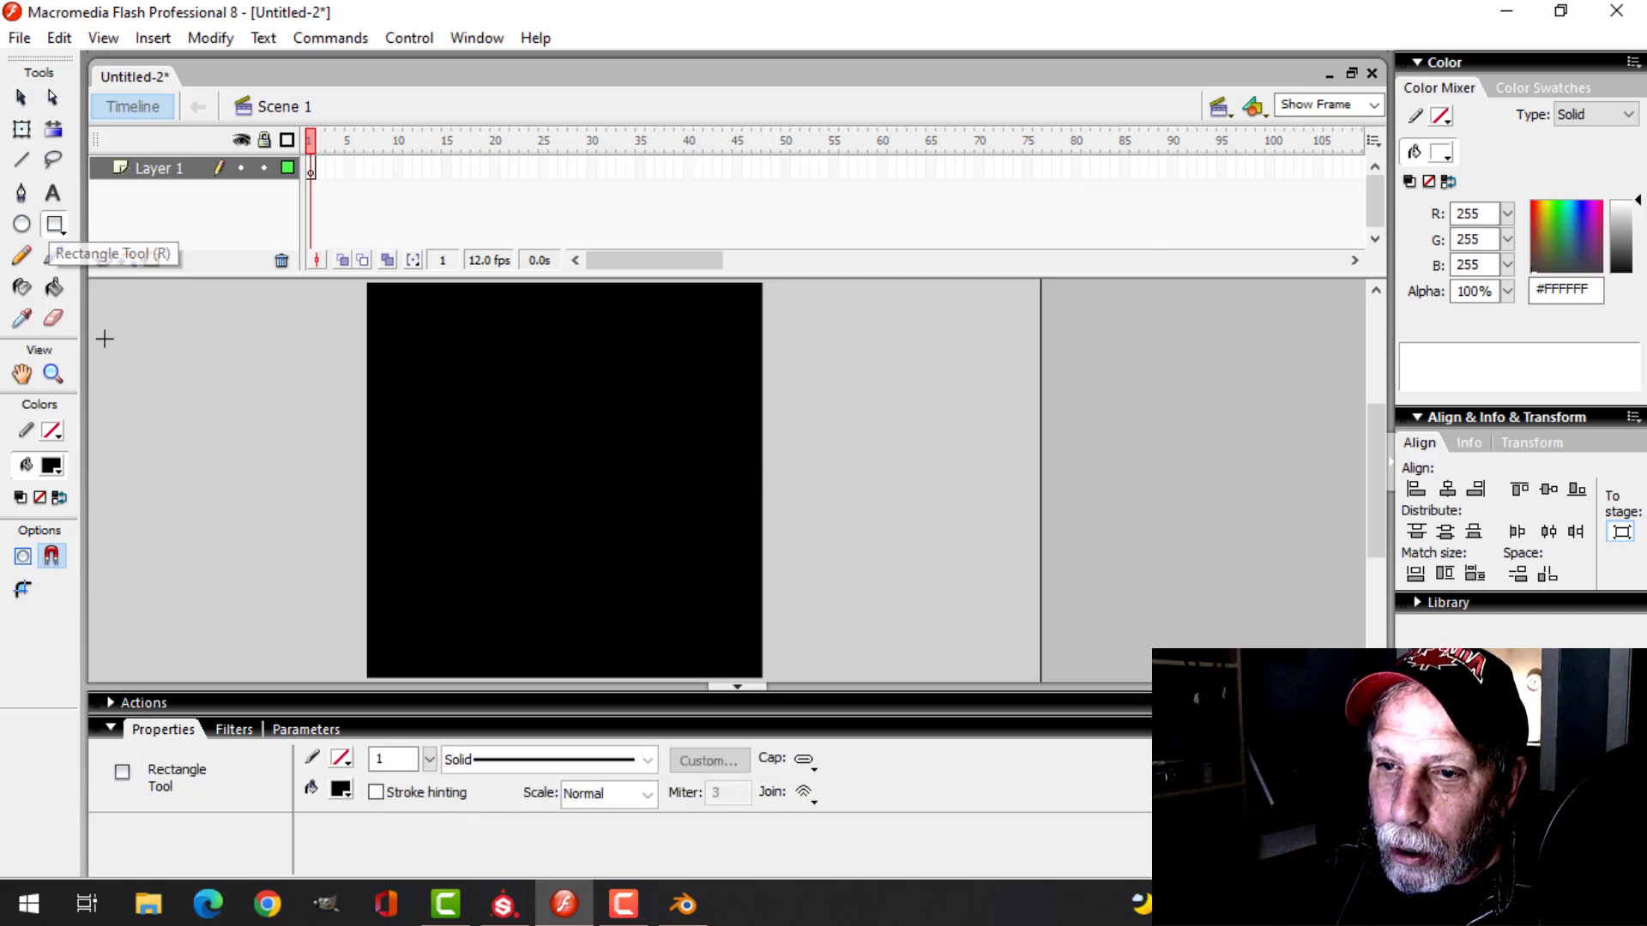
{"action": "left_click", "coordinate": [54, 468]}
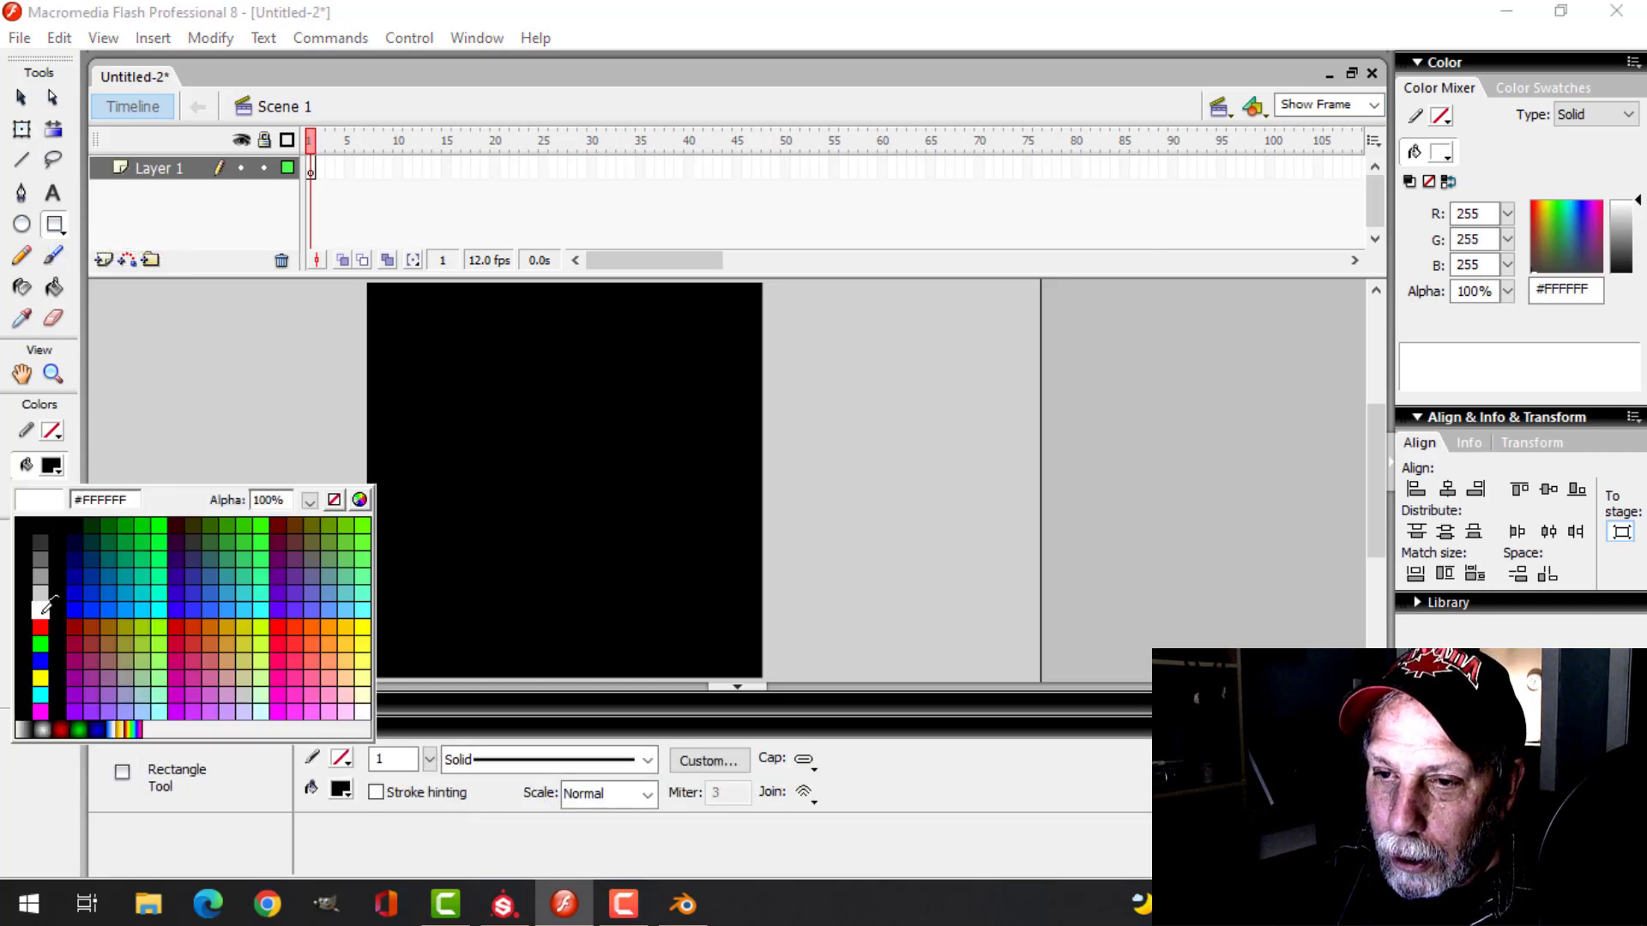
{"action": "left_click", "coordinate": [44, 614]}
{"action": "left_click", "coordinate": [23, 589]}
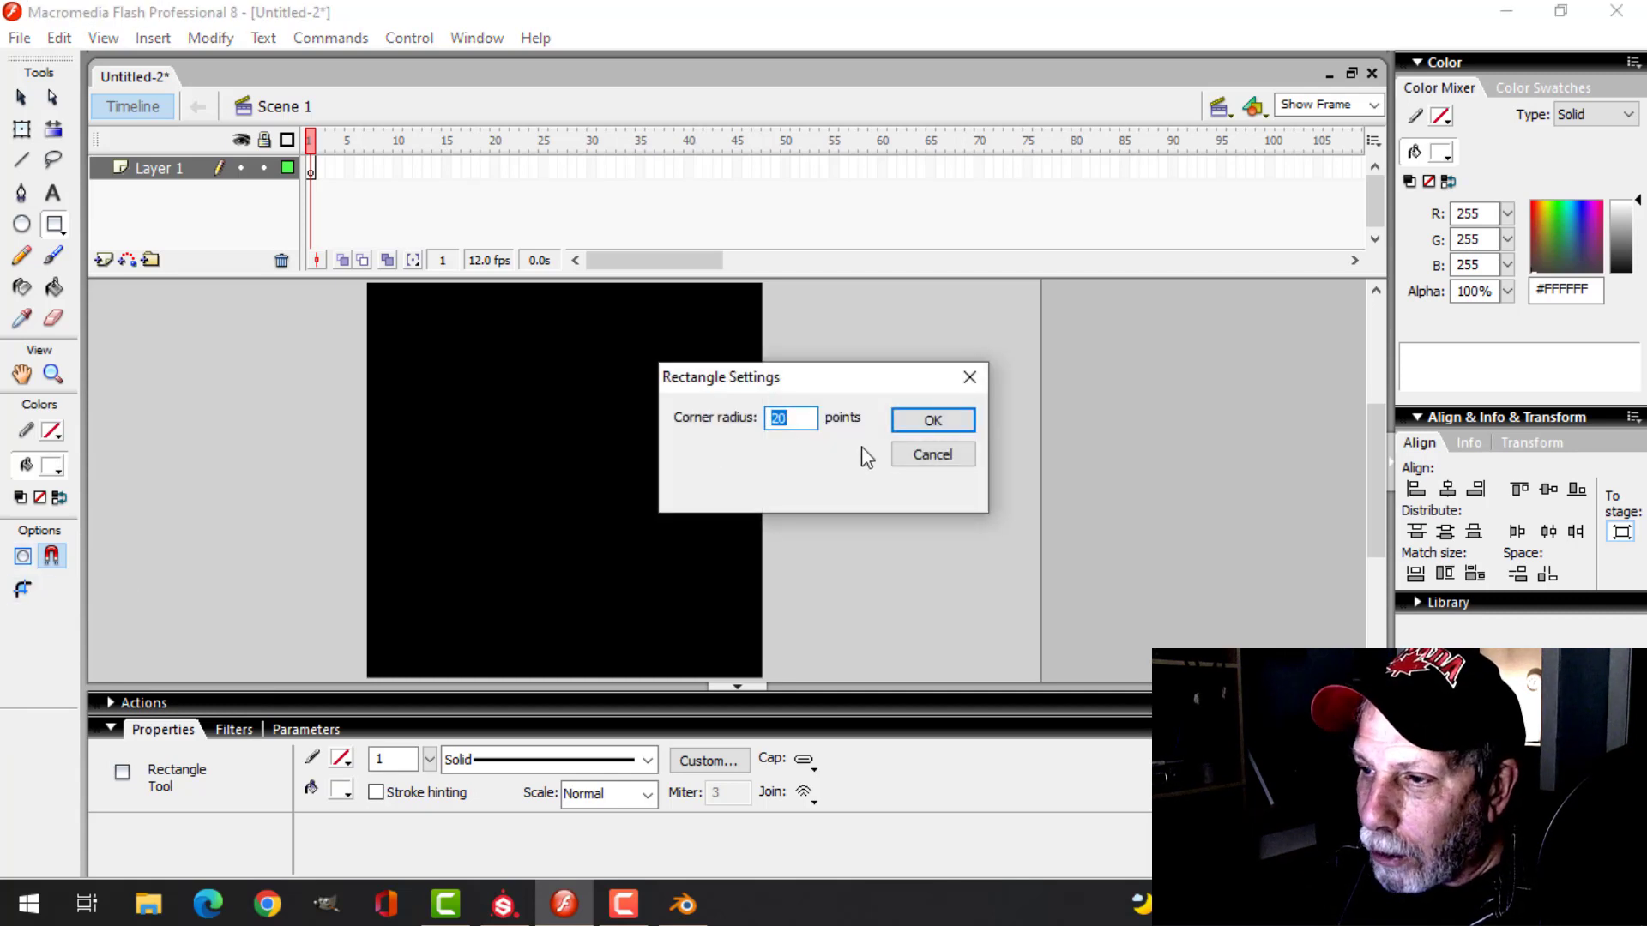
{"action": "type", "text": "20"}
{"action": "key", "text": "Return"}
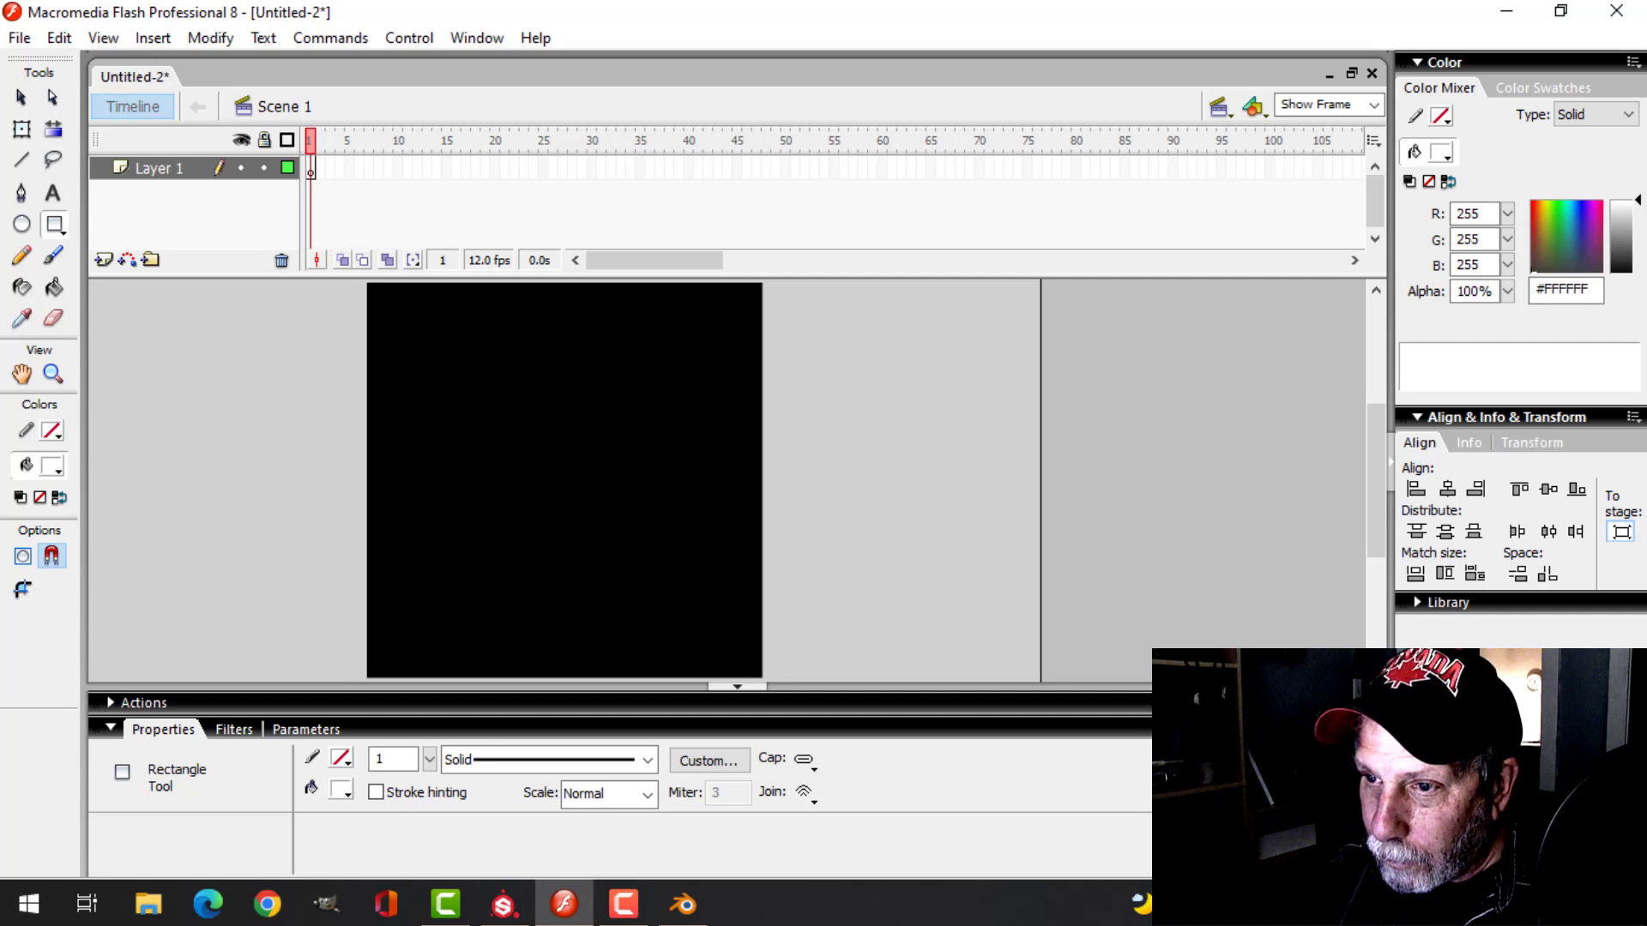
{"action": "left_click_drag", "start_coordinate": [461, 434], "coordinate": [733, 551]}
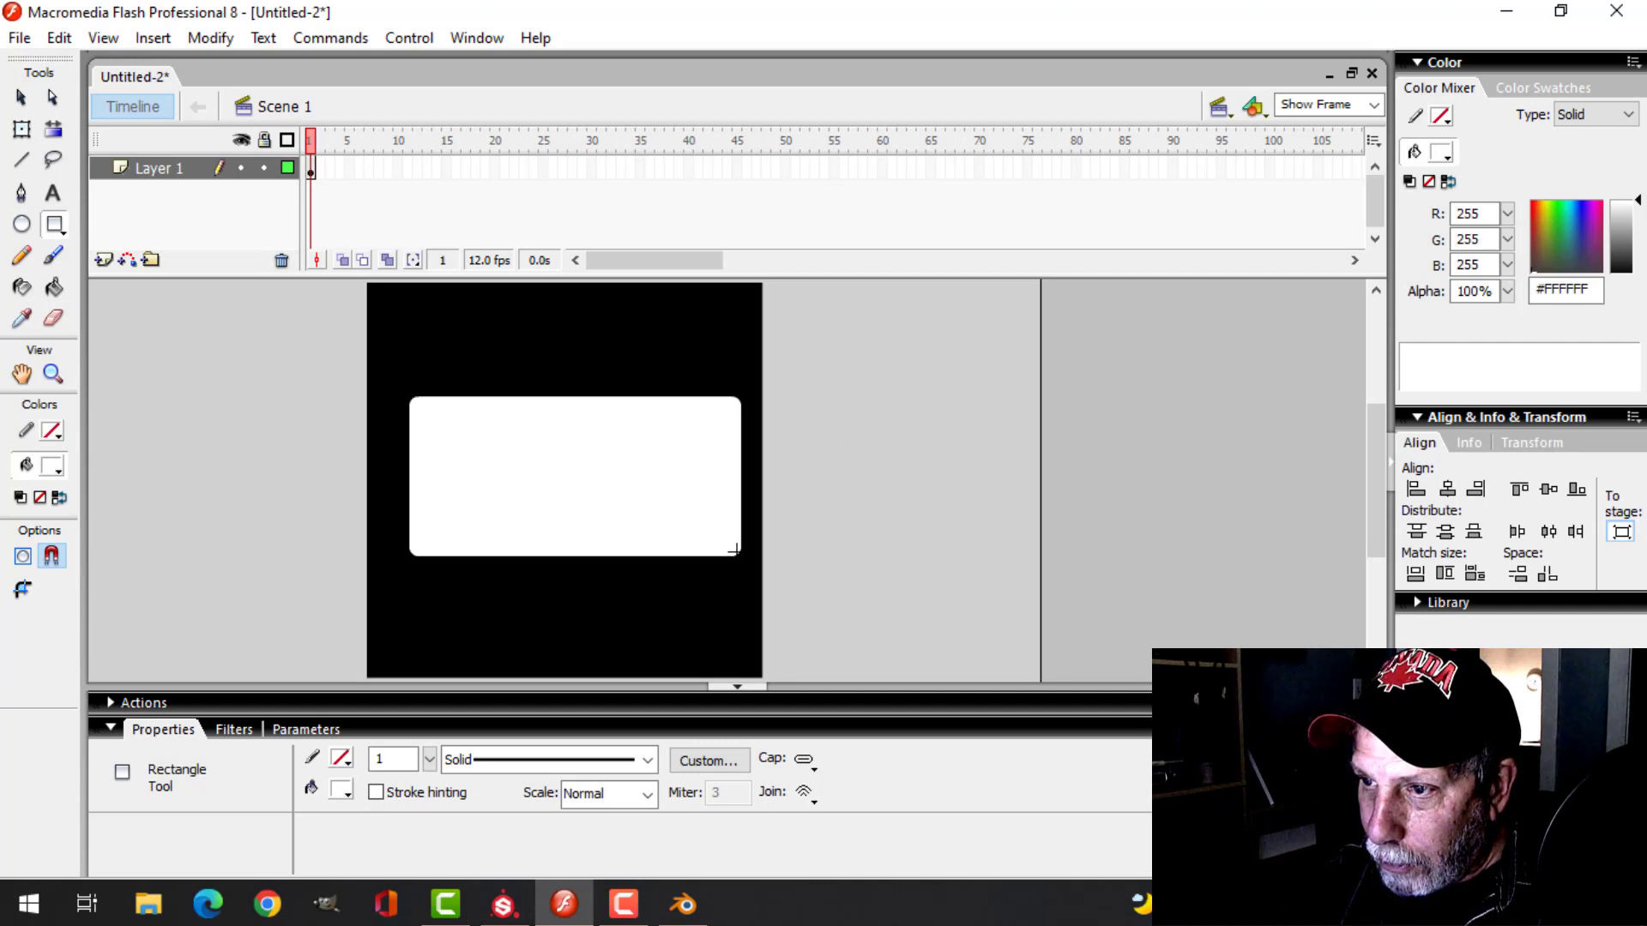
- Centre the white rounded rectangle horizontally and vertically on the stage and lock Layer 1
{"action": "left_click", "coordinate": [171, 171]}
{"action": "left_click", "coordinate": [1446, 489]}
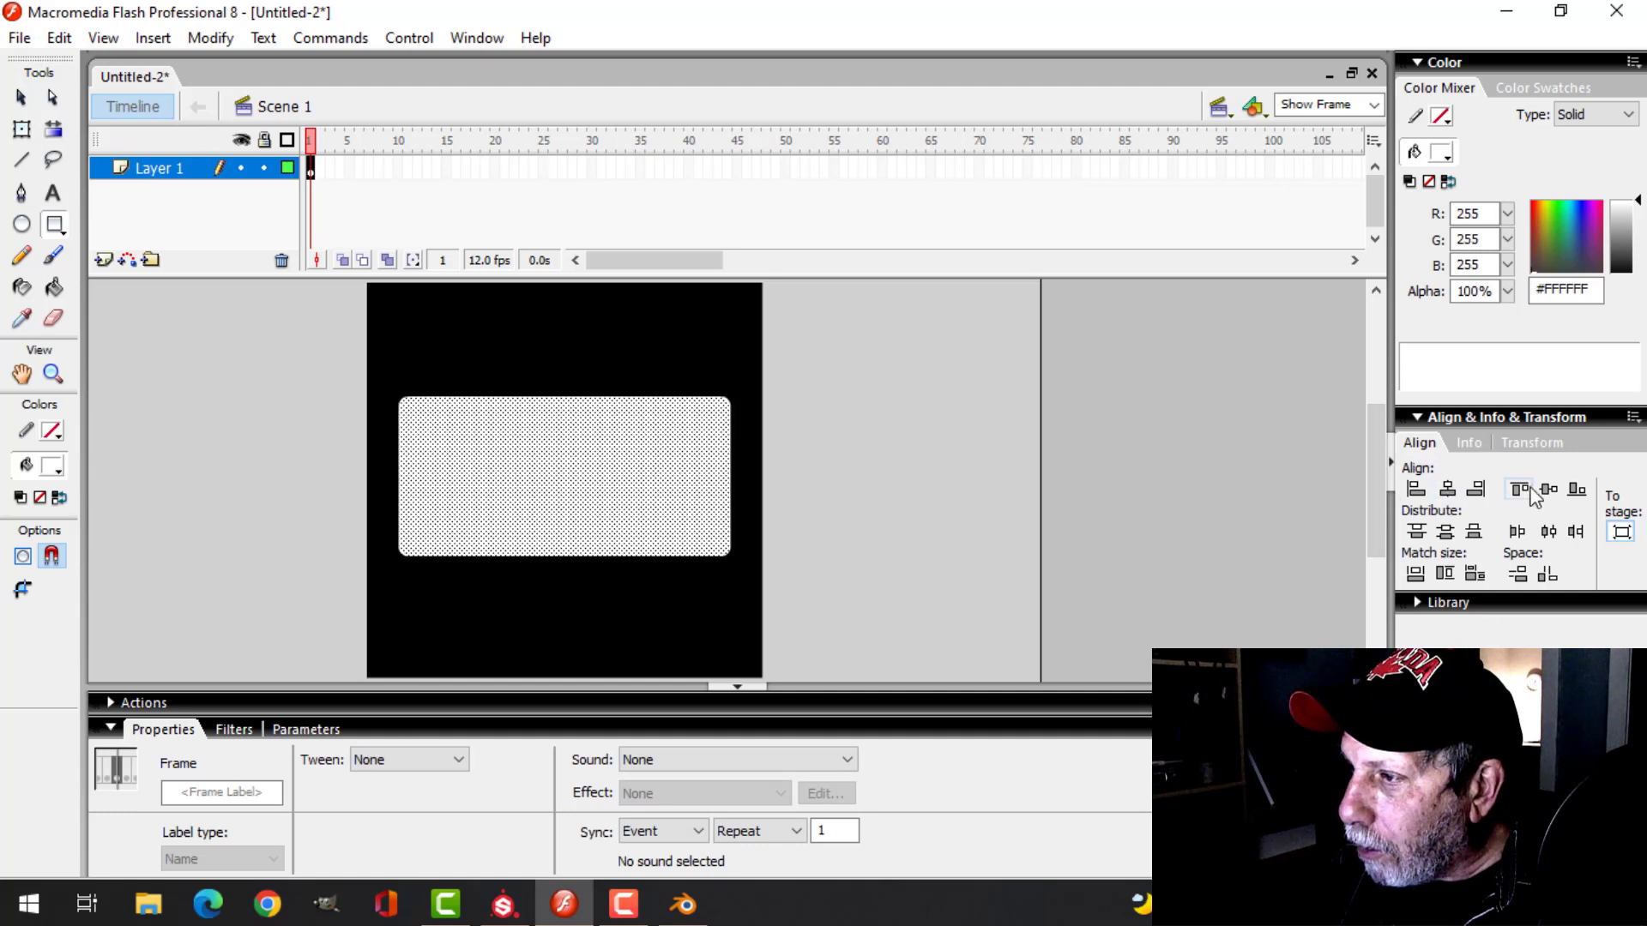
{"action": "left_click", "coordinate": [1544, 489]}
{"action": "left_click", "coordinate": [264, 168]}
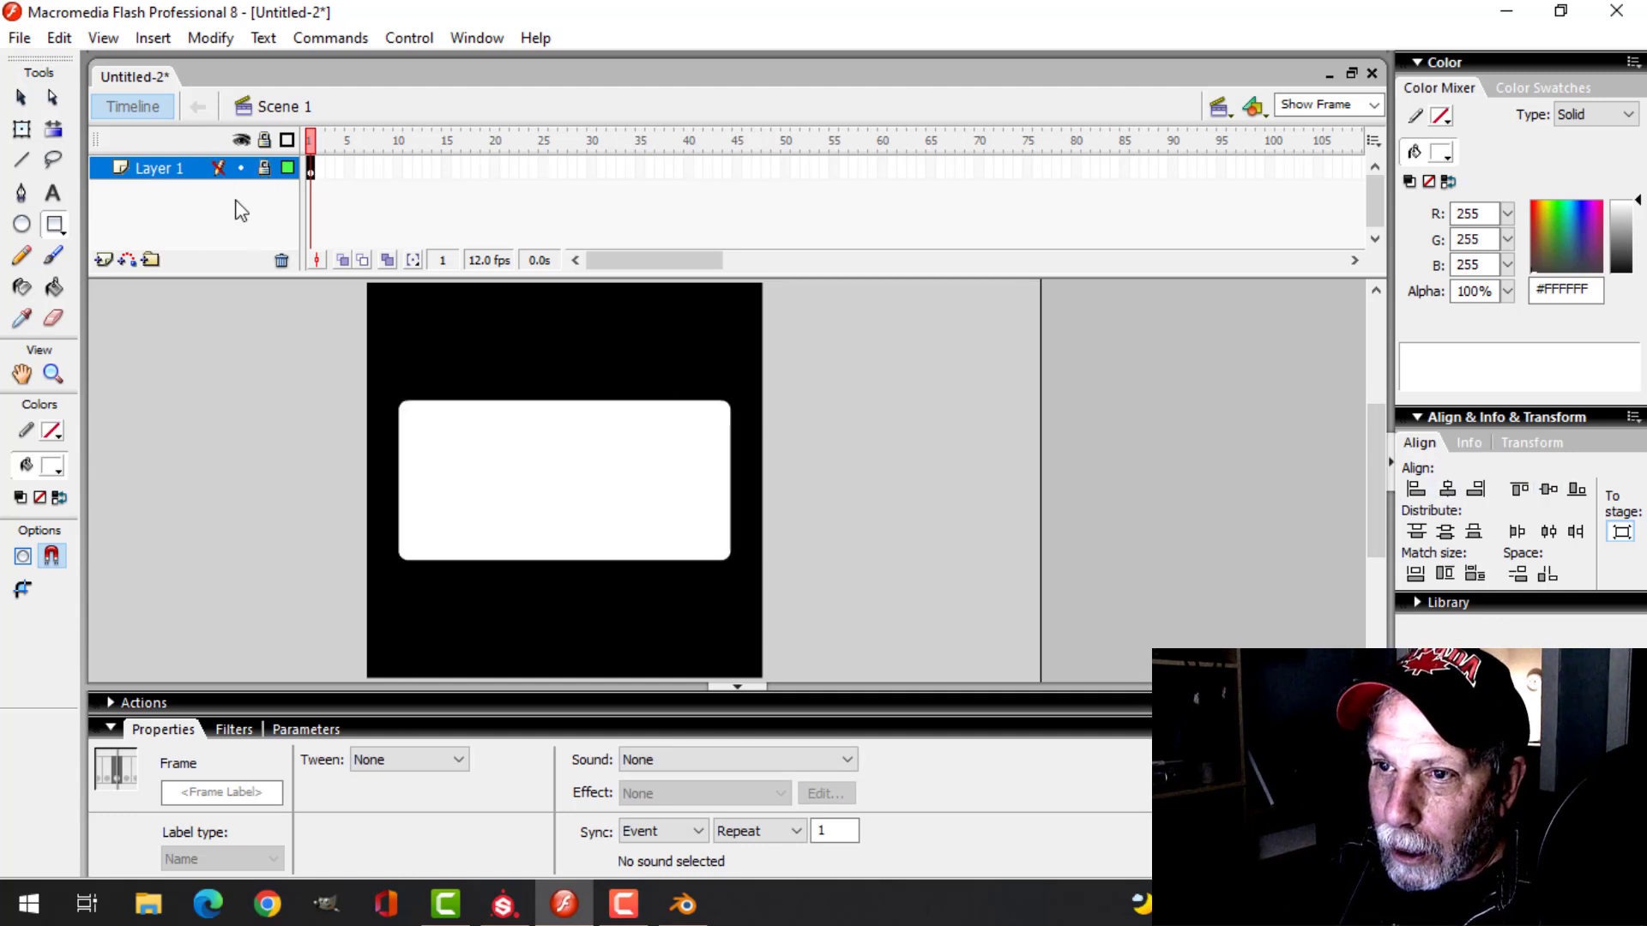
- Add a new layer and place the black text "500W" in bold Courier New, size 96, on the white rectangle
{"action": "left_click", "coordinate": [105, 260]}
{"action": "key", "text": "t"}
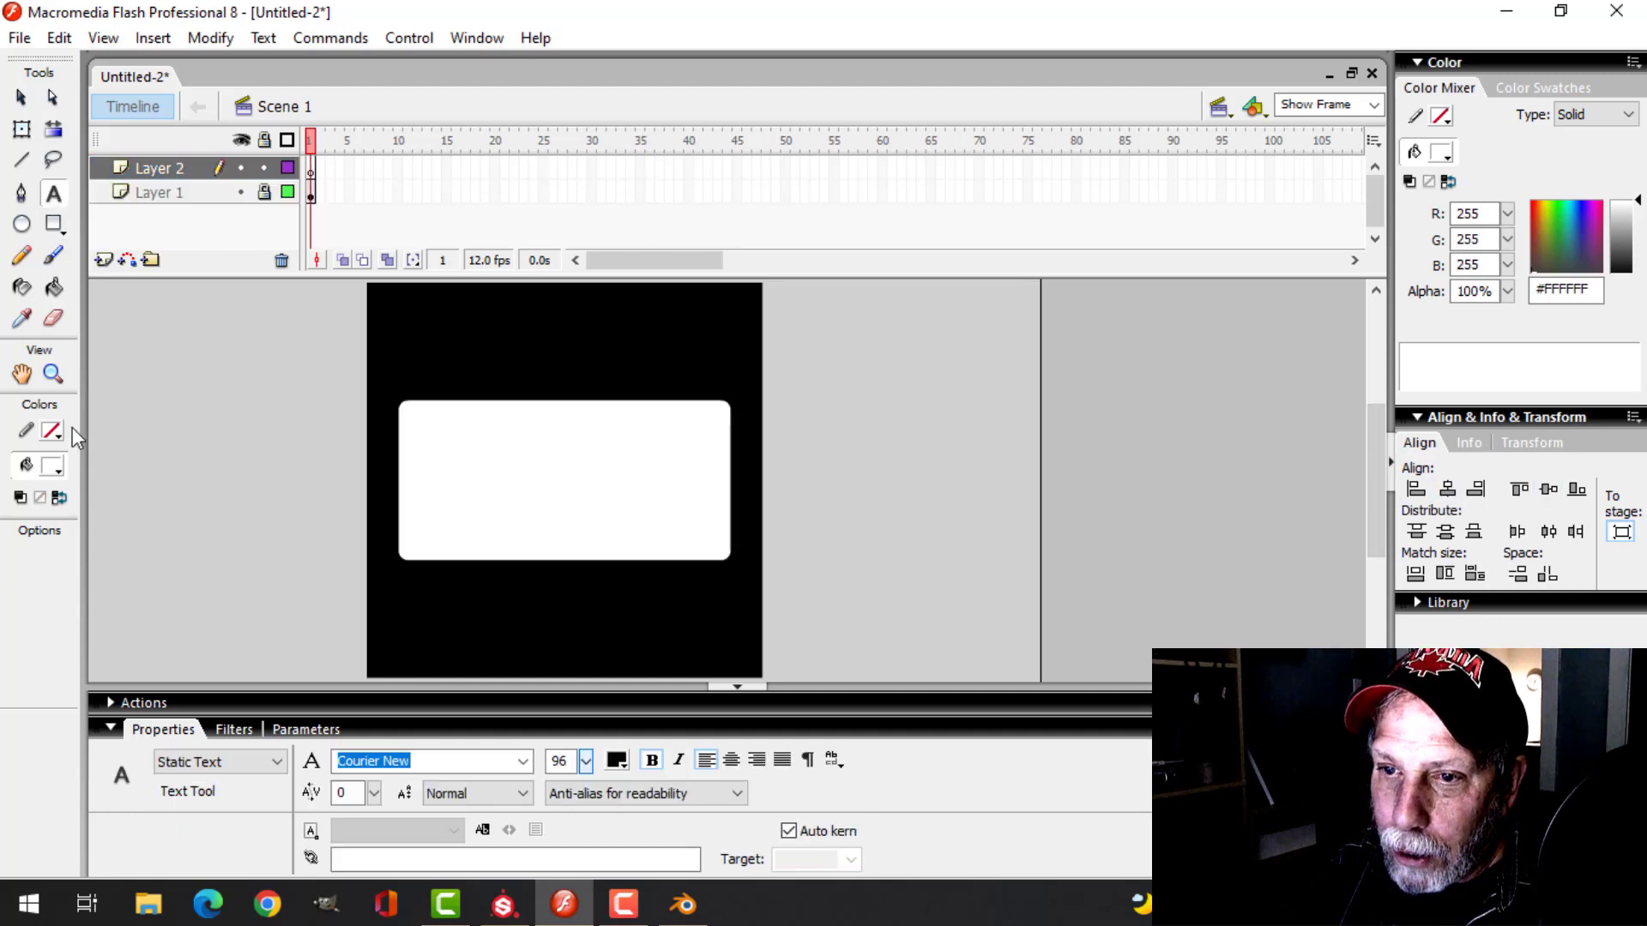
{"action": "left_click", "coordinate": [53, 467]}
{"action": "left_click", "coordinate": [32, 517]}
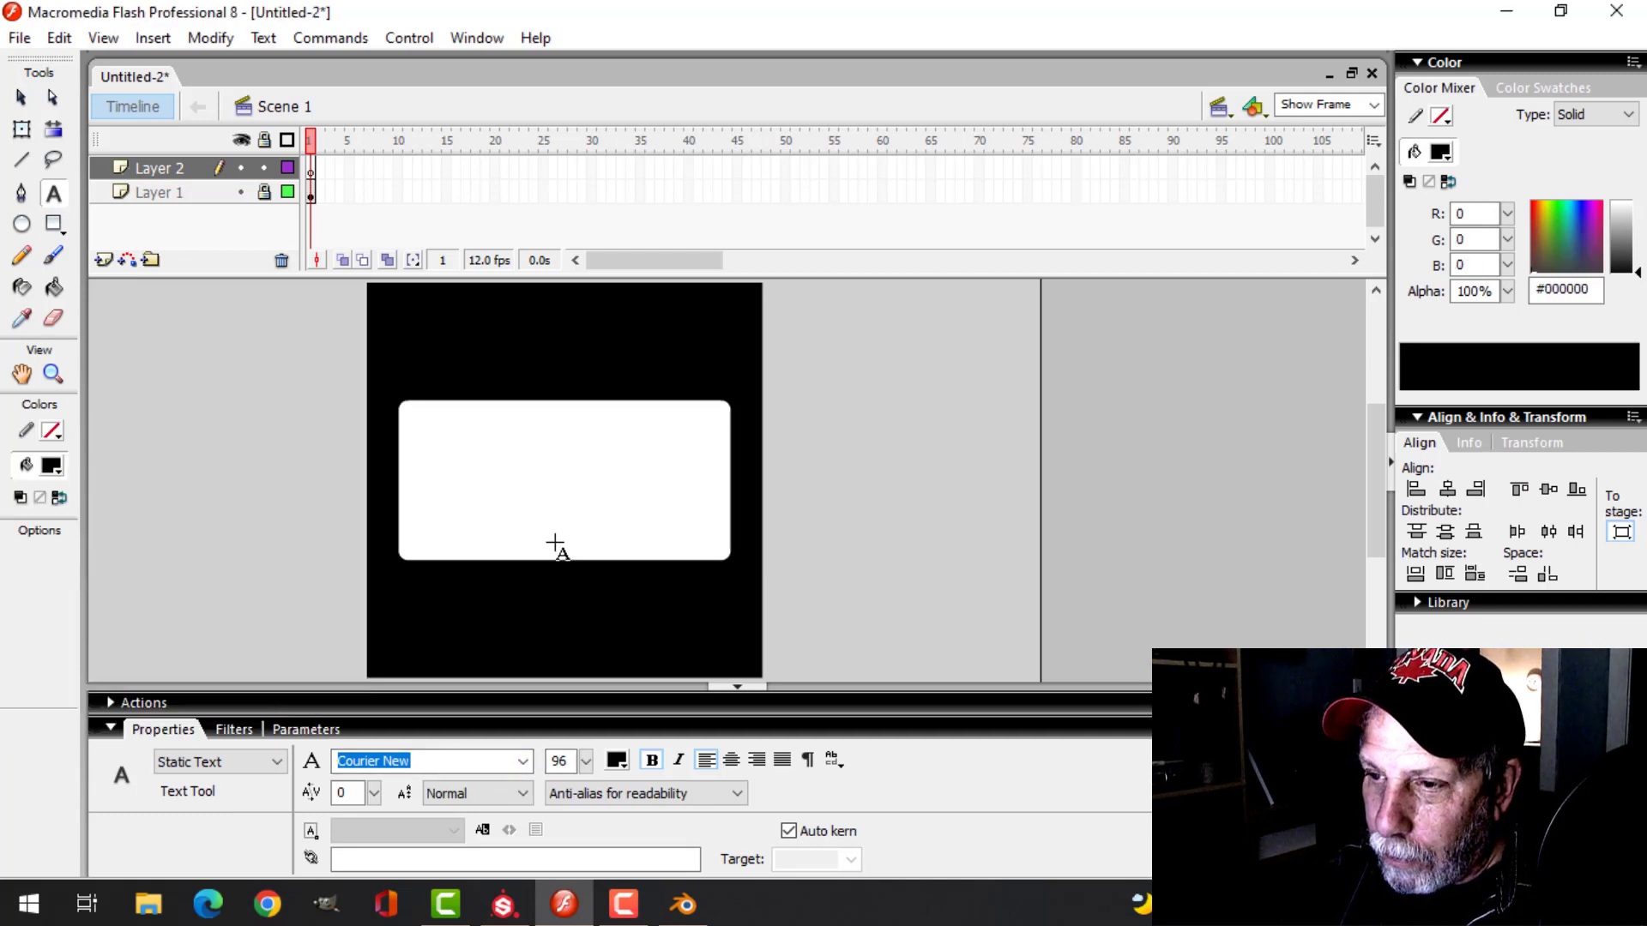
{"action": "left_click", "coordinate": [478, 487]}
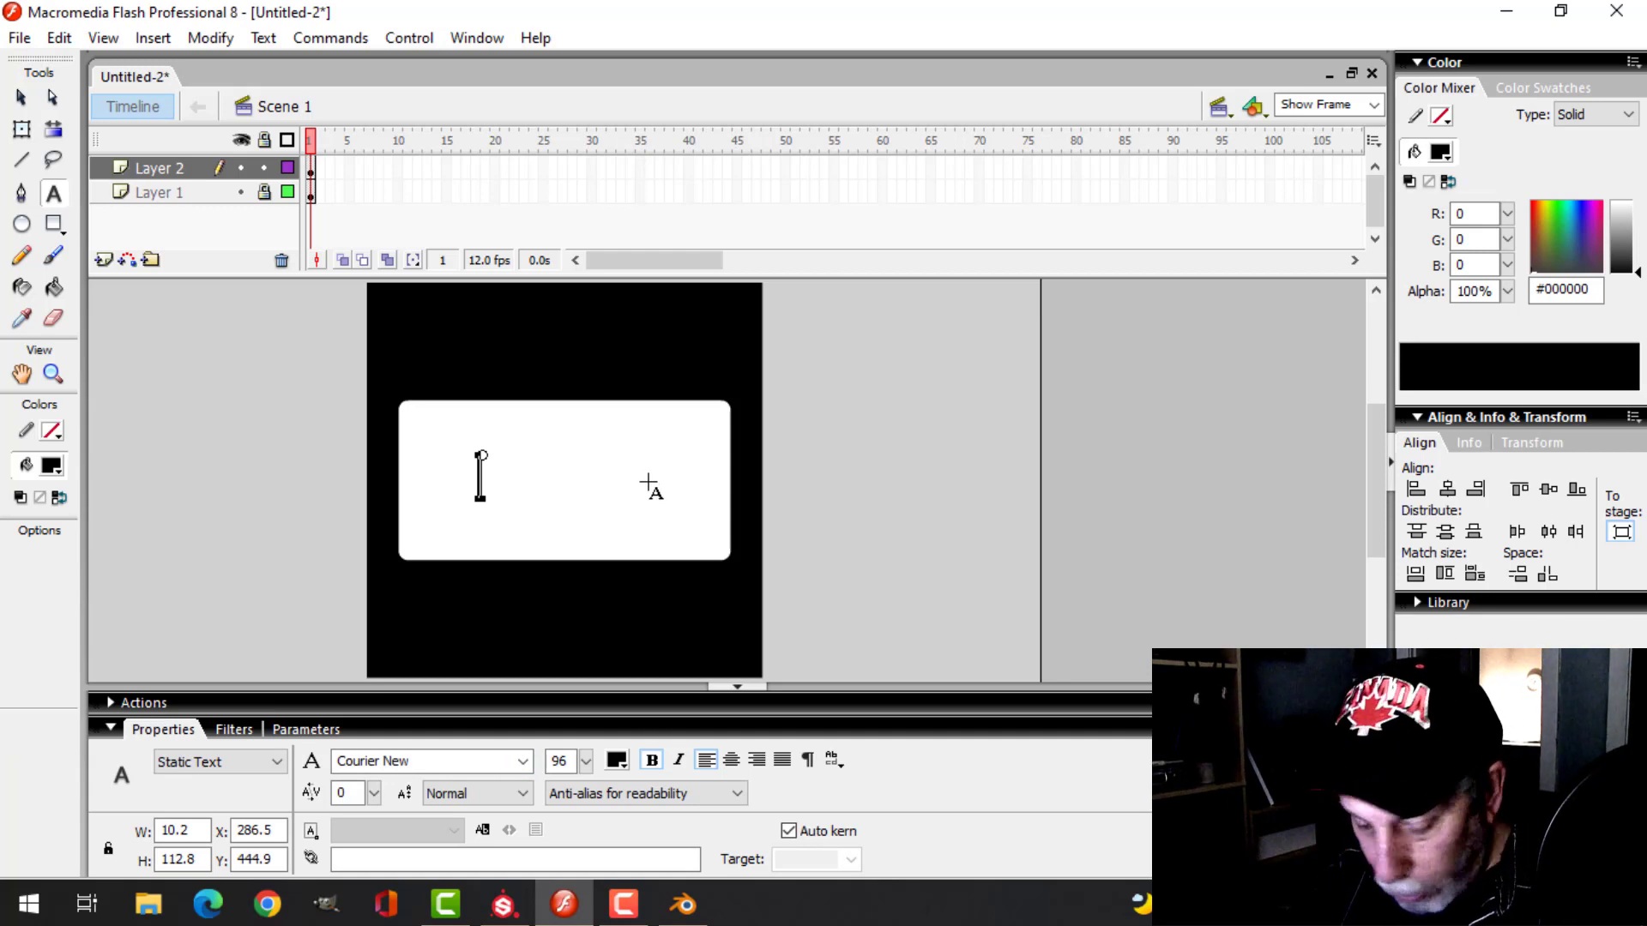
{"action": "type", "text": "500W"}
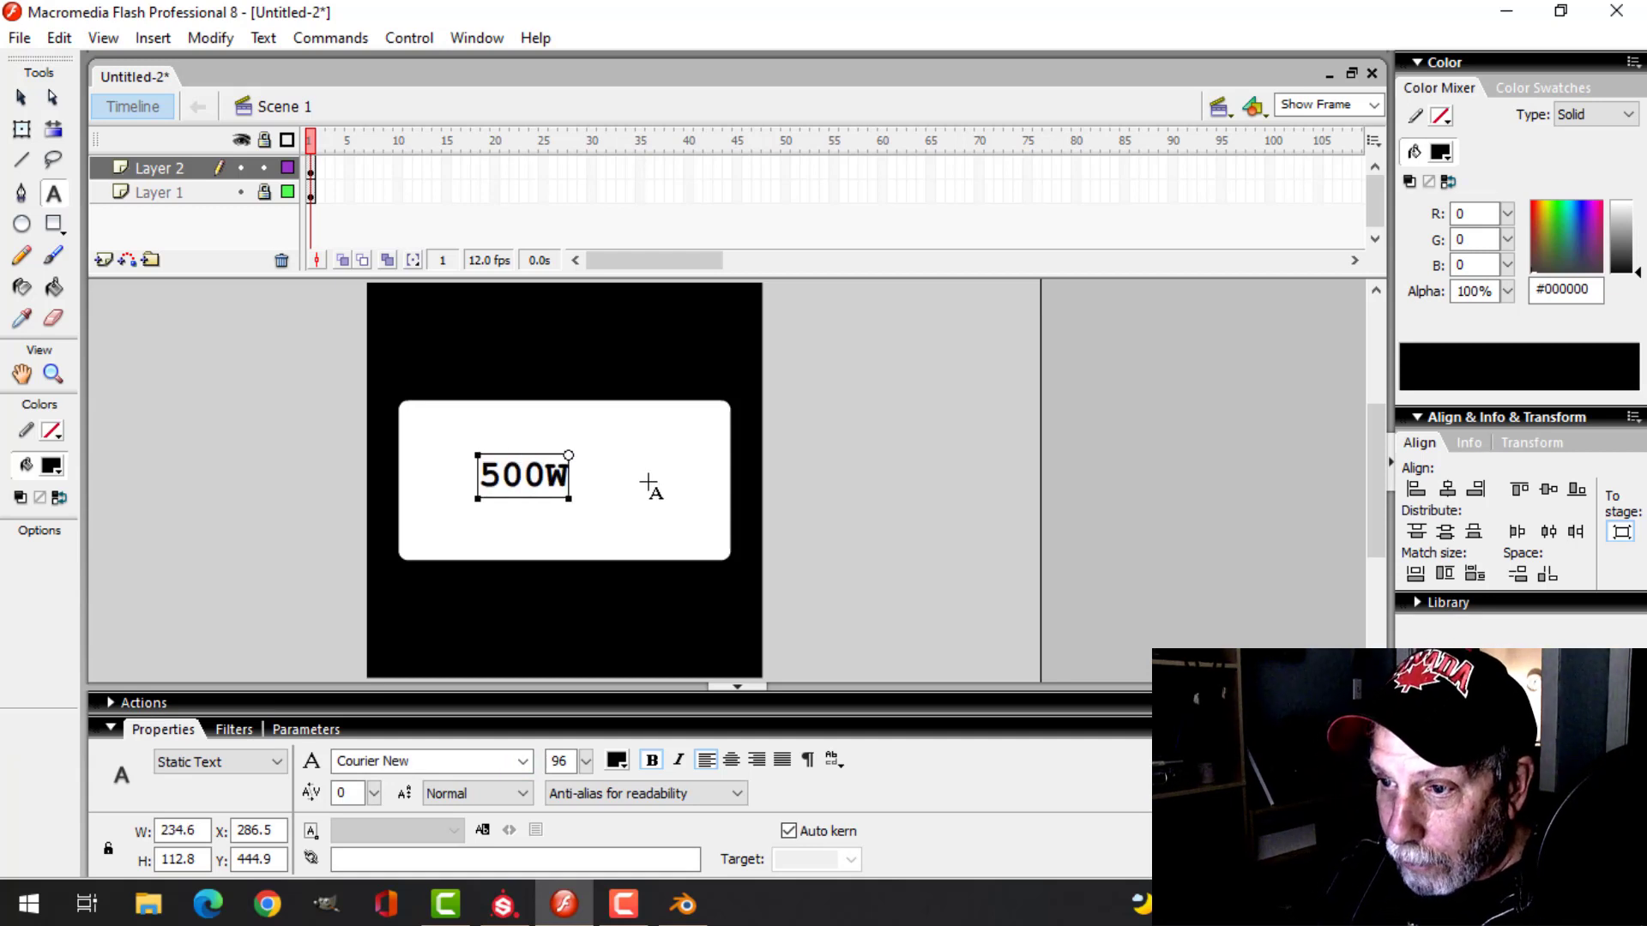
- Centre the 500W text on the stage and enlarge it from its centre to nearly fill the white rectangle
{"action": "left_click", "coordinate": [24, 100]}
{"action": "left_click", "coordinate": [1453, 492]}
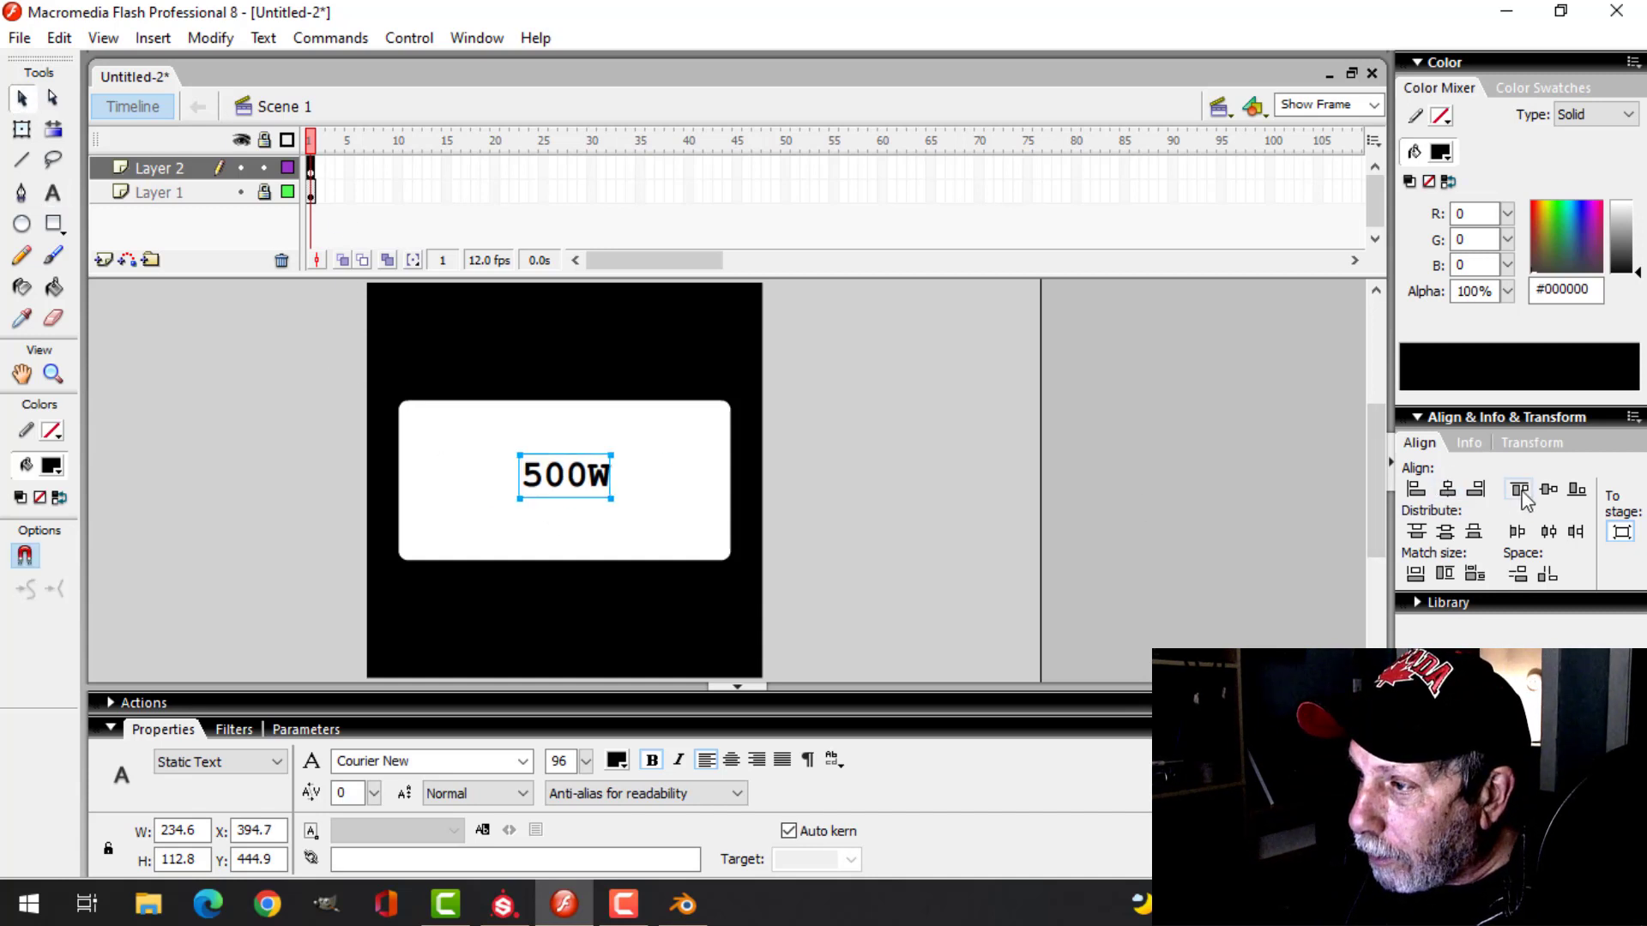
{"action": "left_click", "coordinate": [1548, 488]}
{"action": "left_click", "coordinate": [23, 130]}
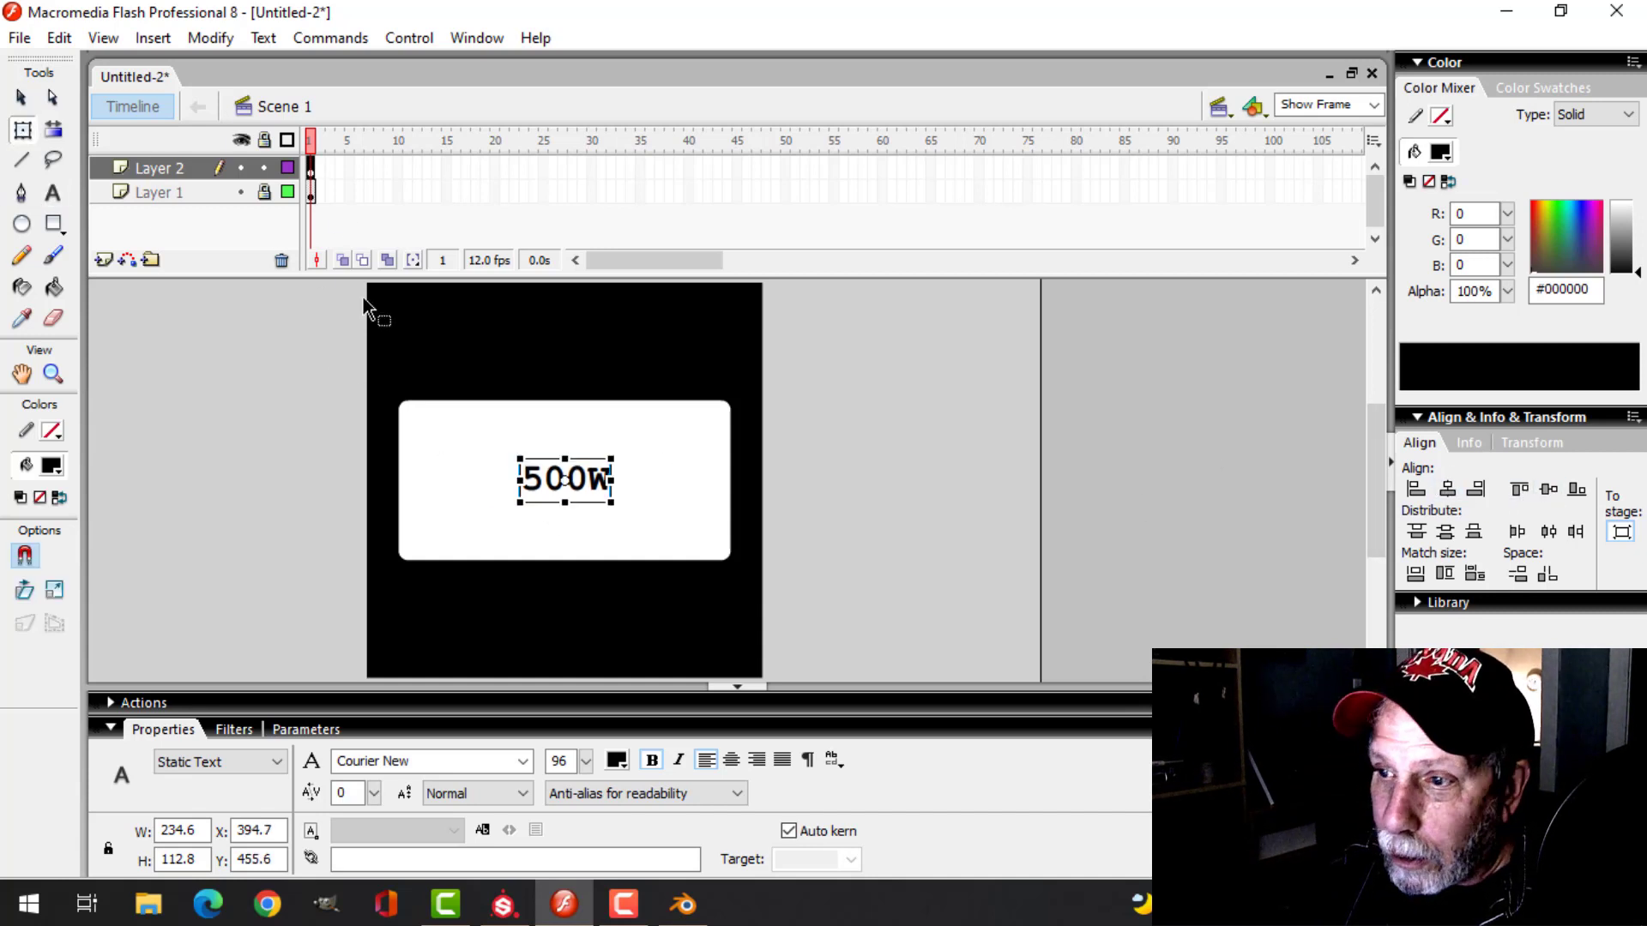
{"action": "left_click_drag", "start_coordinate": [660, 442], "coordinate": [712, 421], "text": "alt"}
{"action": "left_click", "coordinate": [887, 446]}
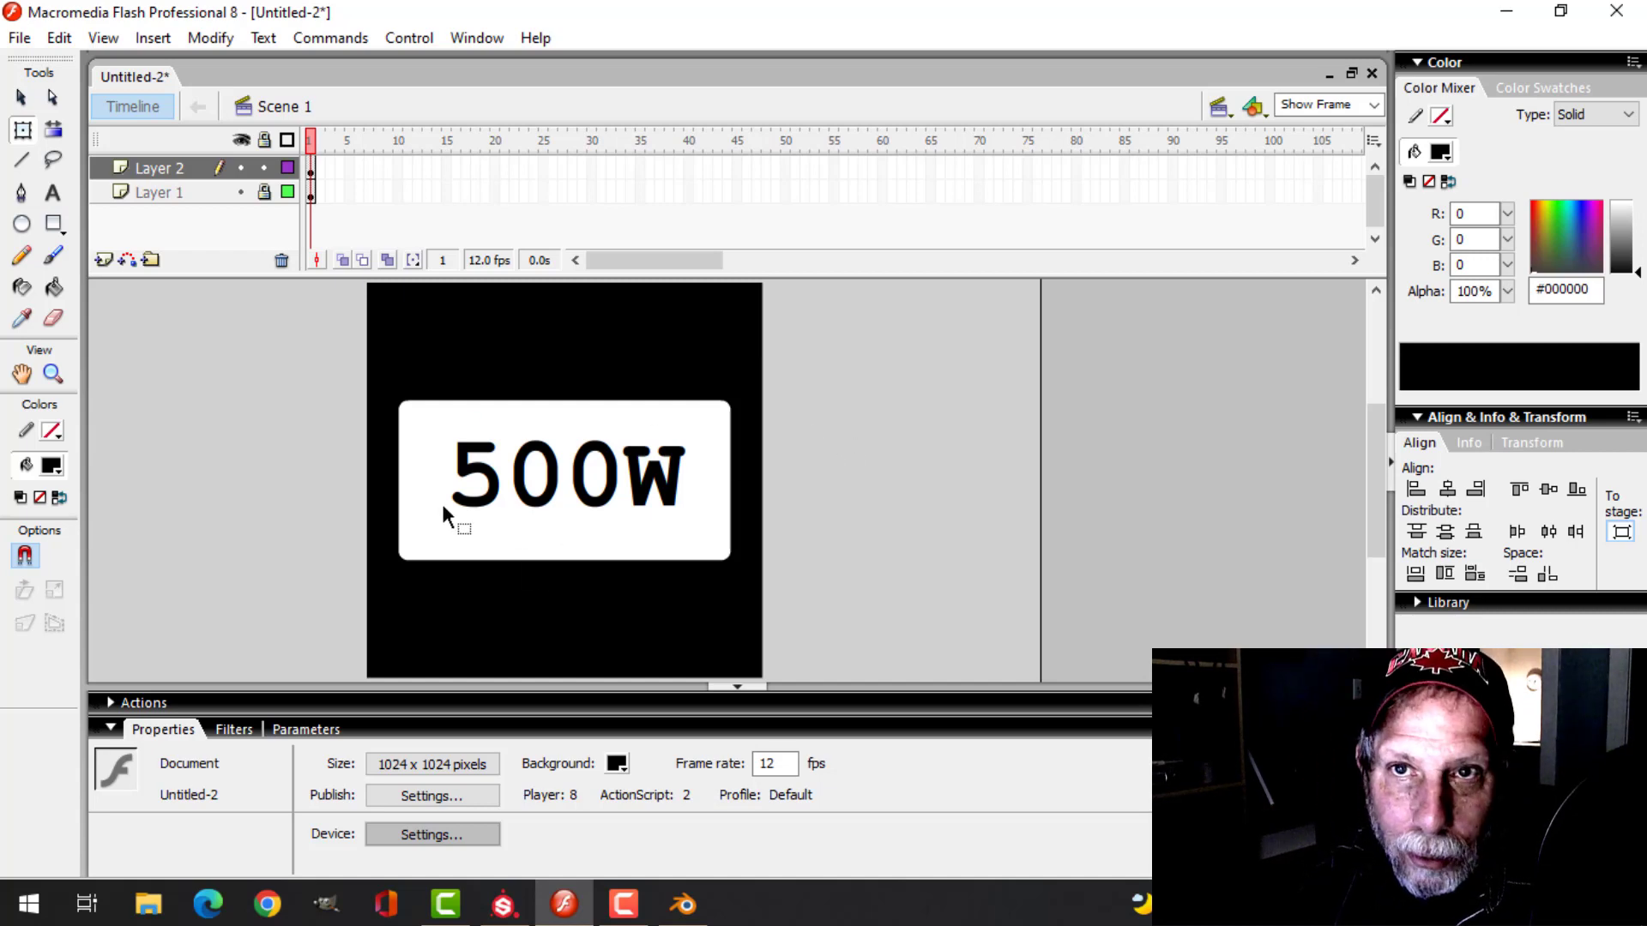
- Export the artwork as the JPEG image 500W in the LABELS AND DECALS folder at 1024 x 1024 pixels
{"action": "left_click", "coordinate": [19, 38]}
{"action": "mouse_move", "coordinate": [82, 422]}
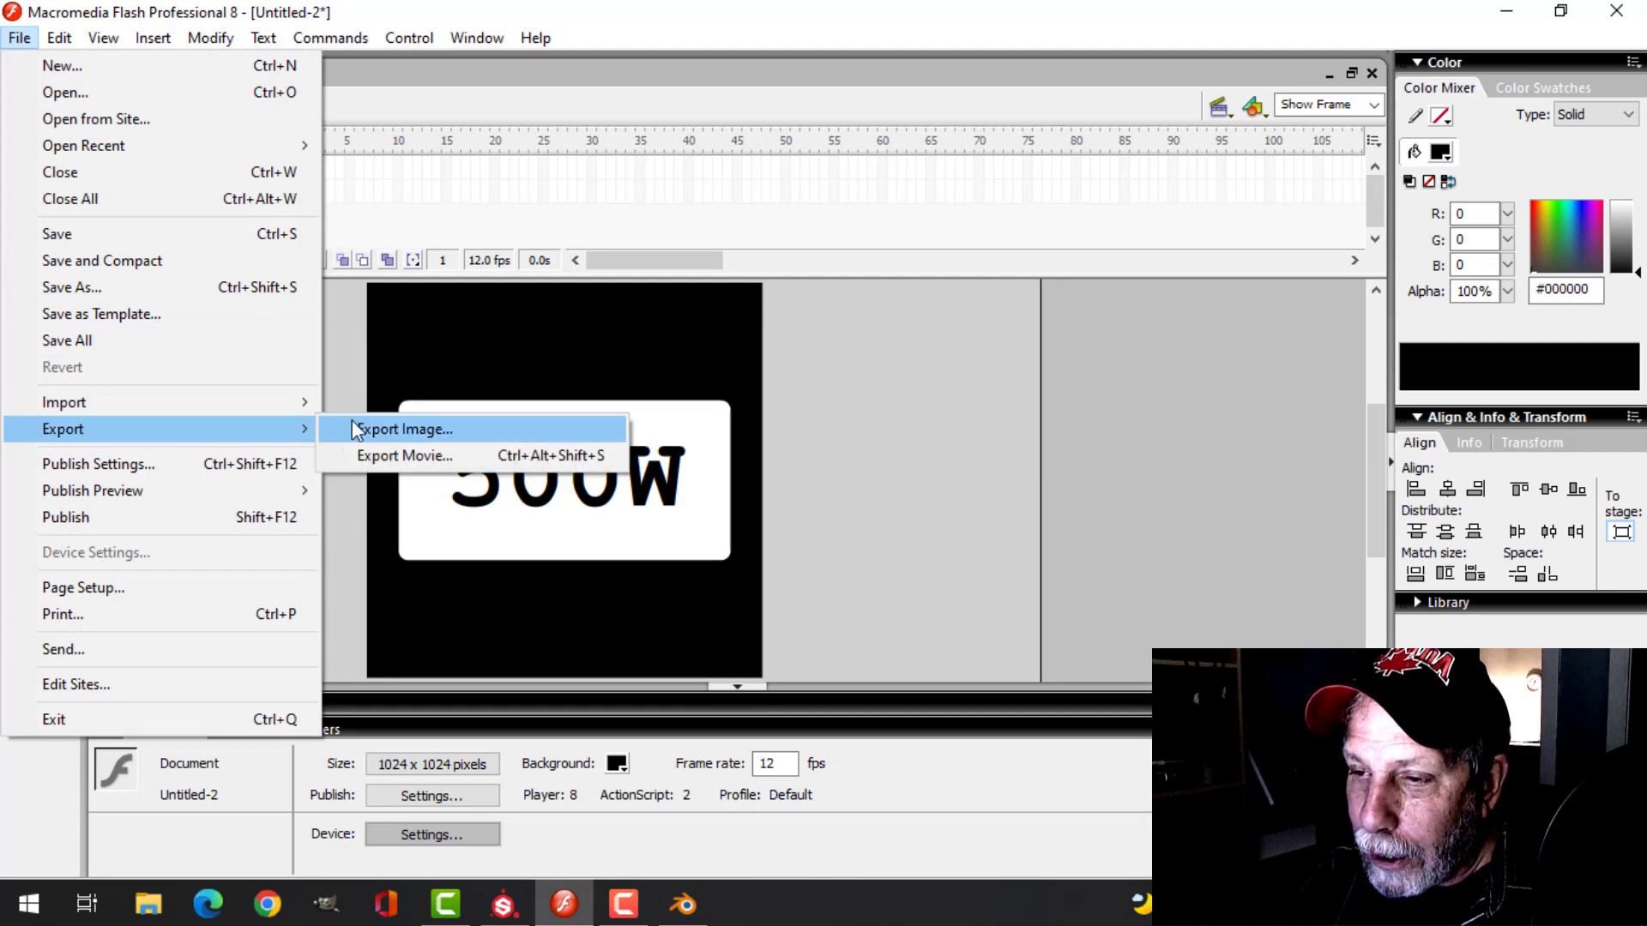
{"action": "left_click", "coordinate": [408, 429]}
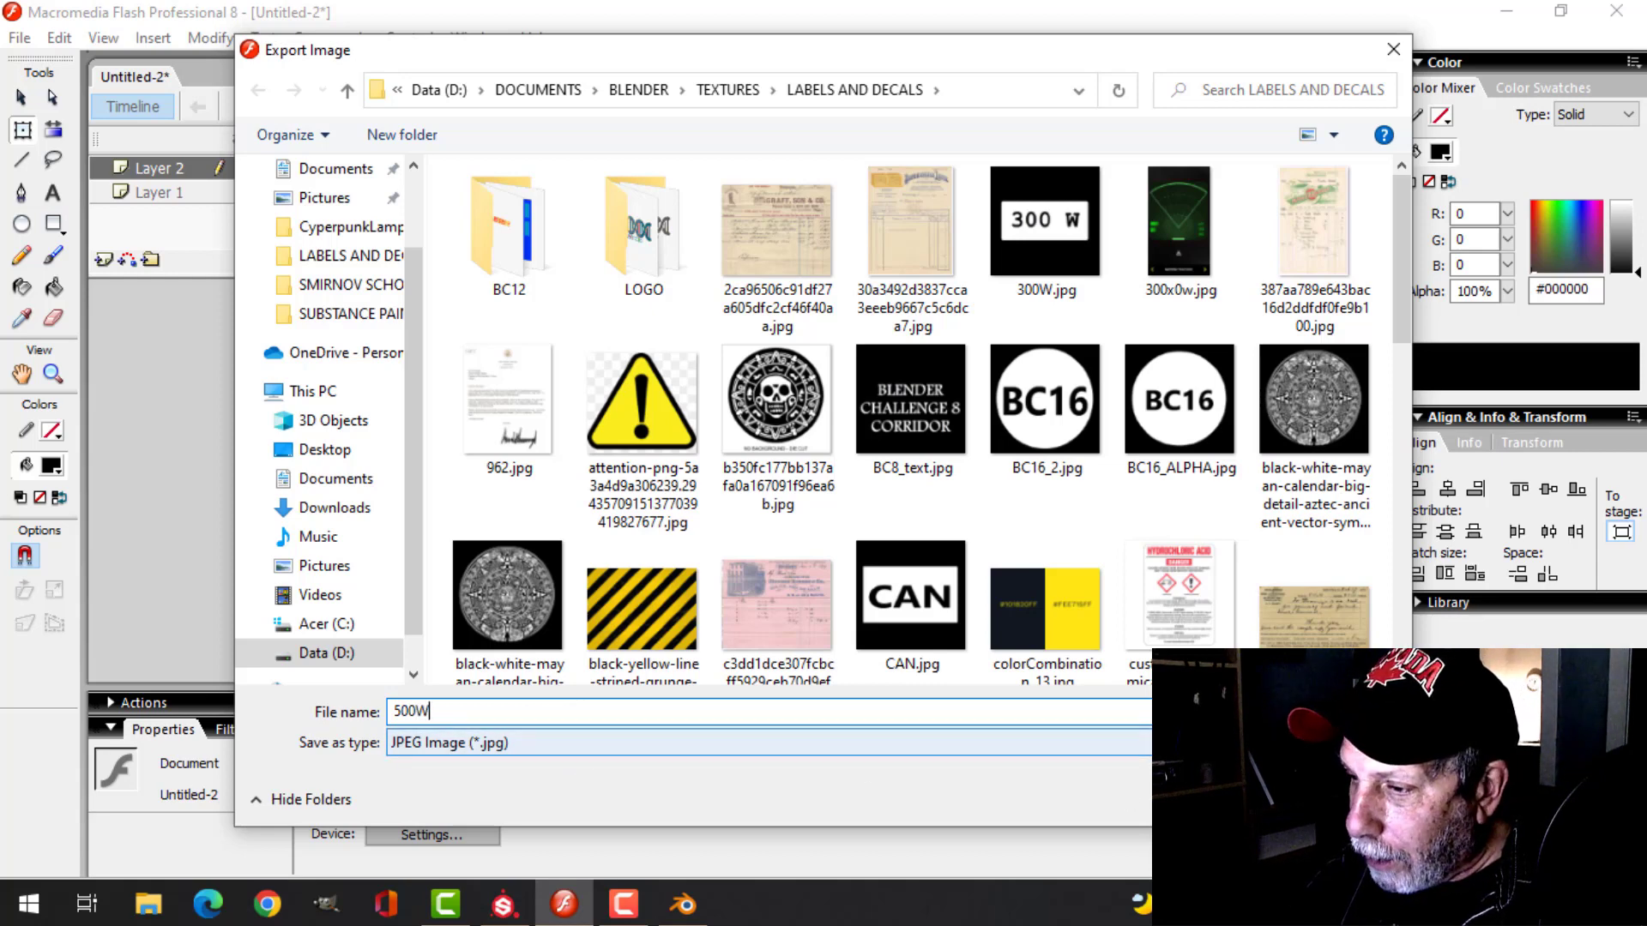
{"action": "key", "text": "Return"}
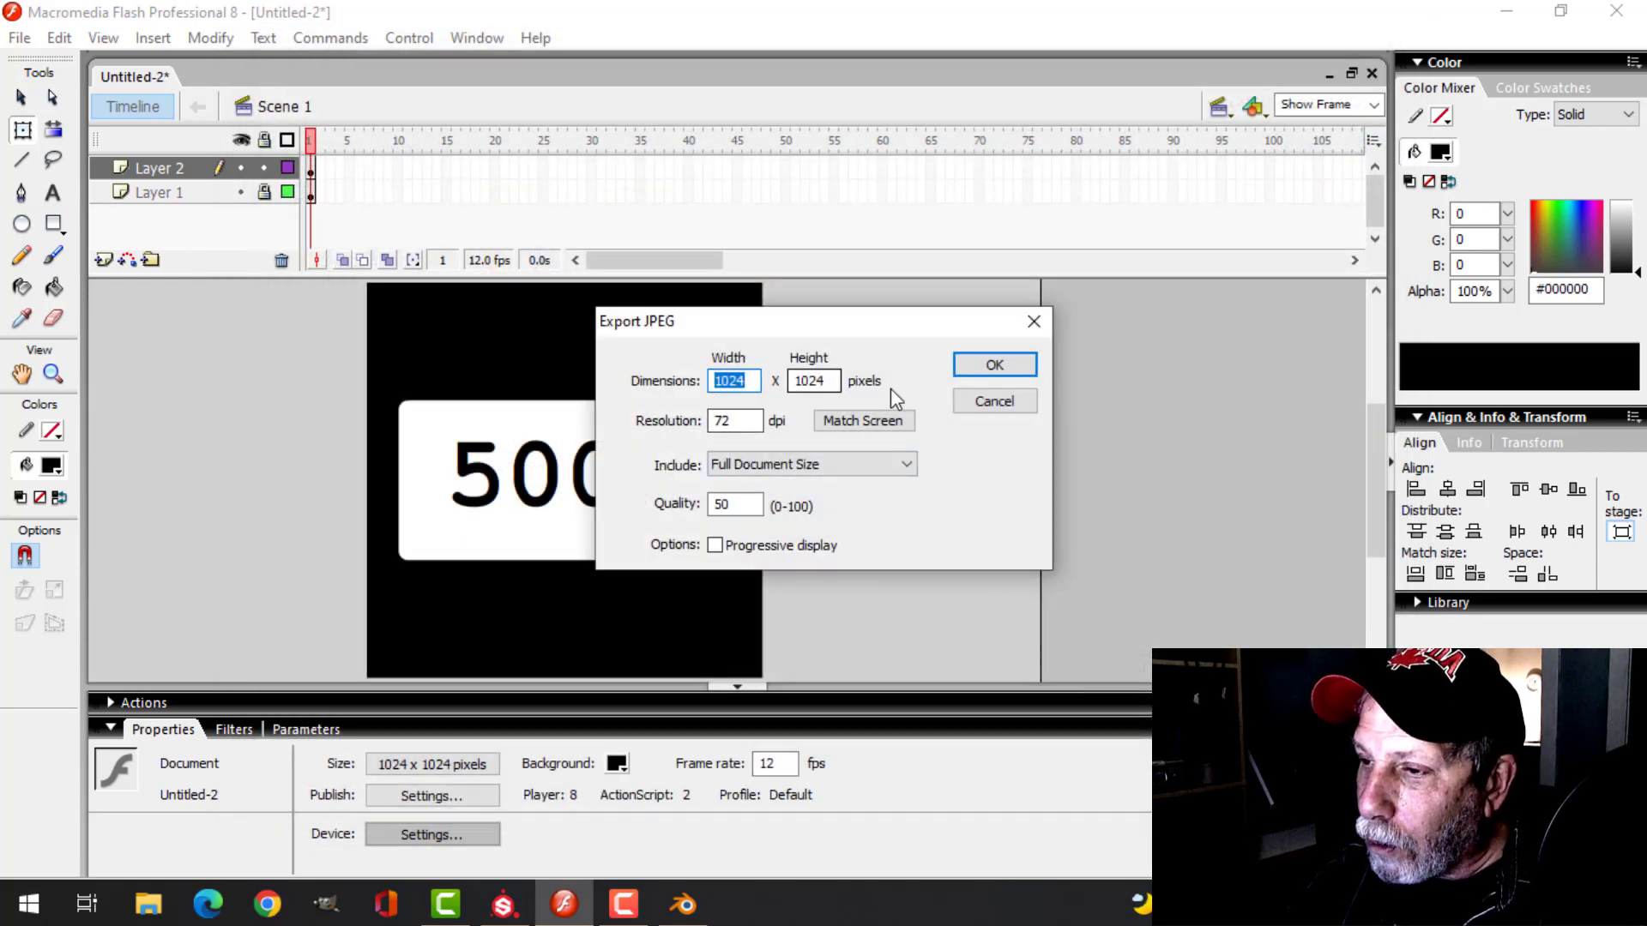
{"action": "left_click", "coordinate": [995, 366]}
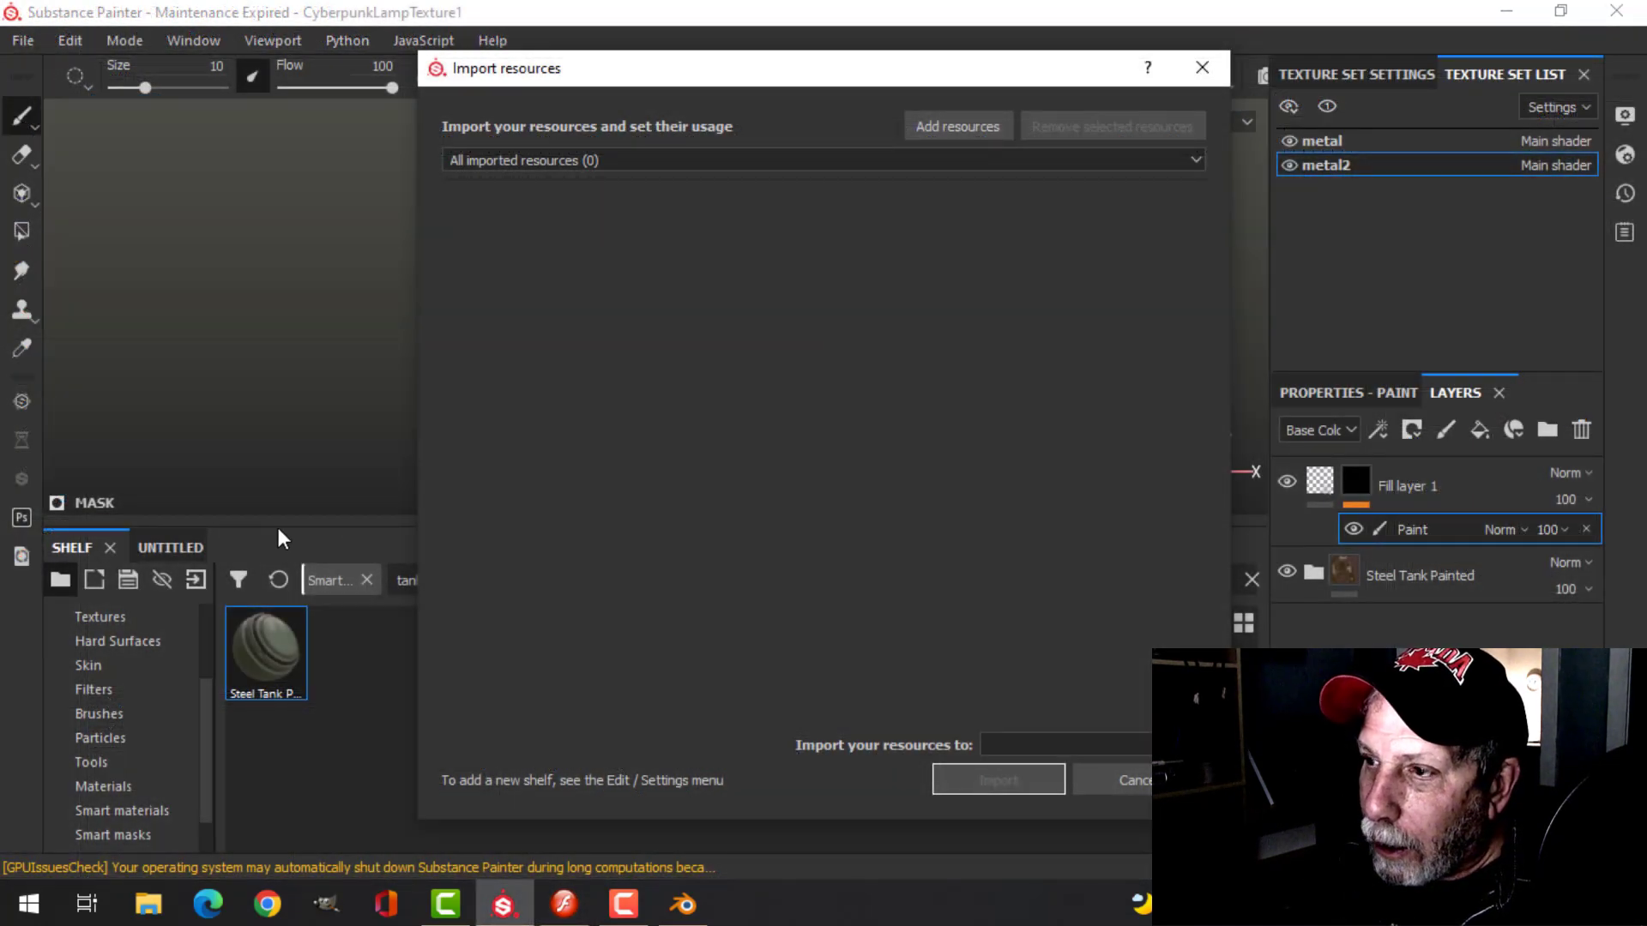
- In Substance Painter, add 500W.jpg from the BLENDER > TEXTURES > LABELS AND DECALS folder to the resources for import
{"action": "left_click", "coordinate": [958, 125]}
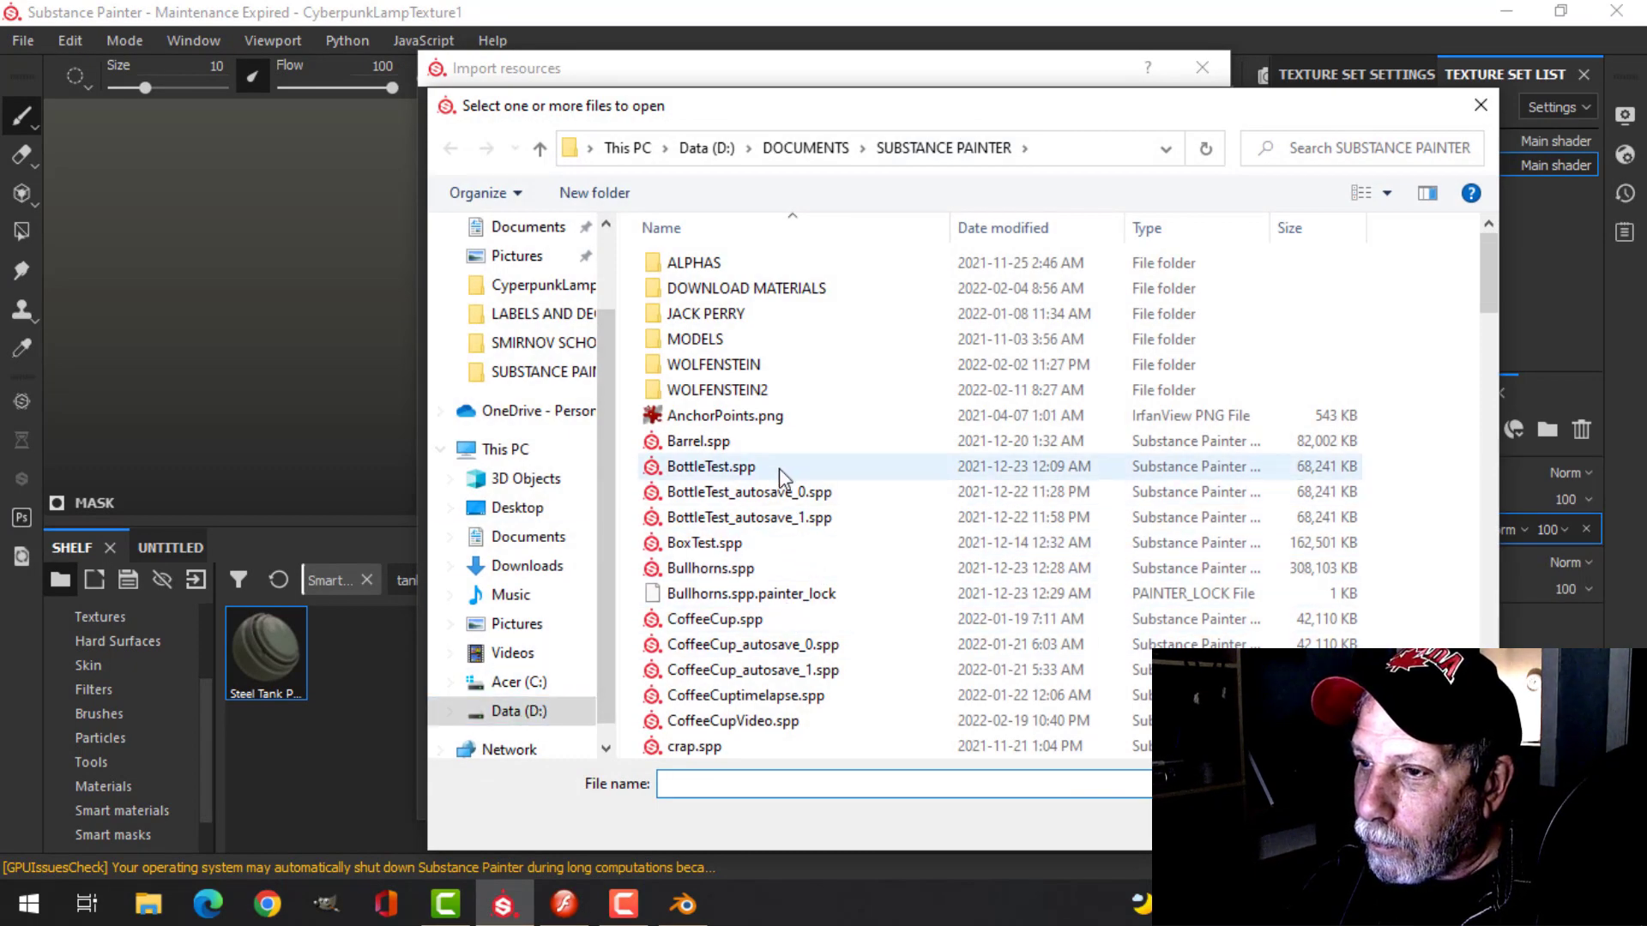
{"action": "left_click", "coordinate": [537, 725]}
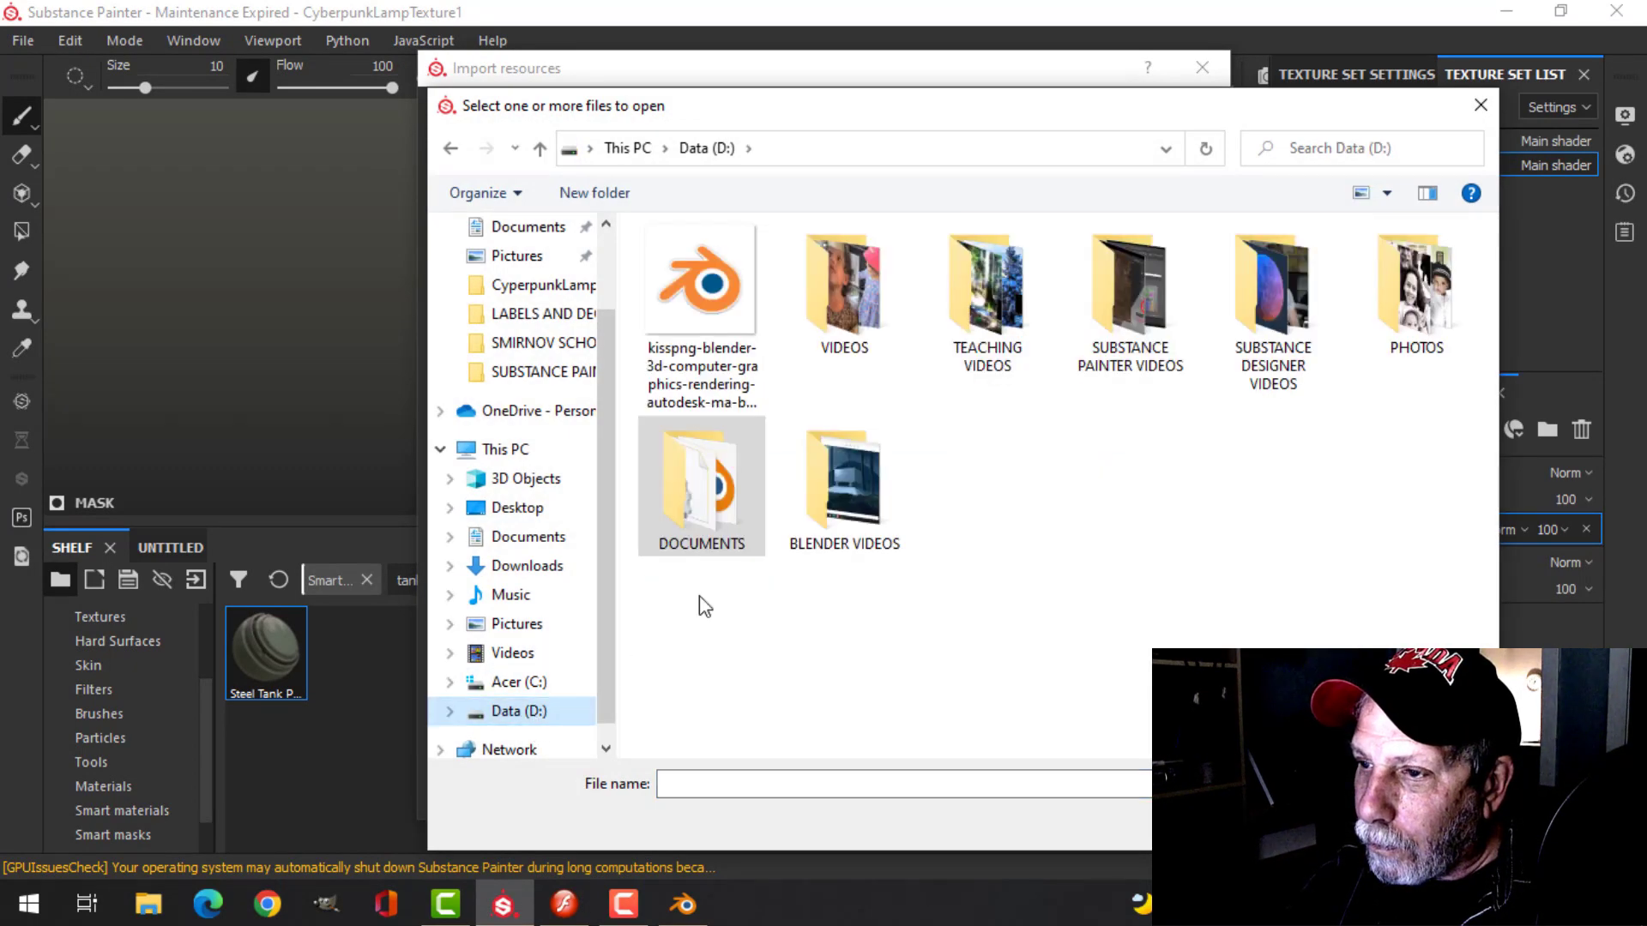
{"action": "double_click", "coordinate": [718, 506]}
{"action": "double_click", "coordinate": [745, 410]}
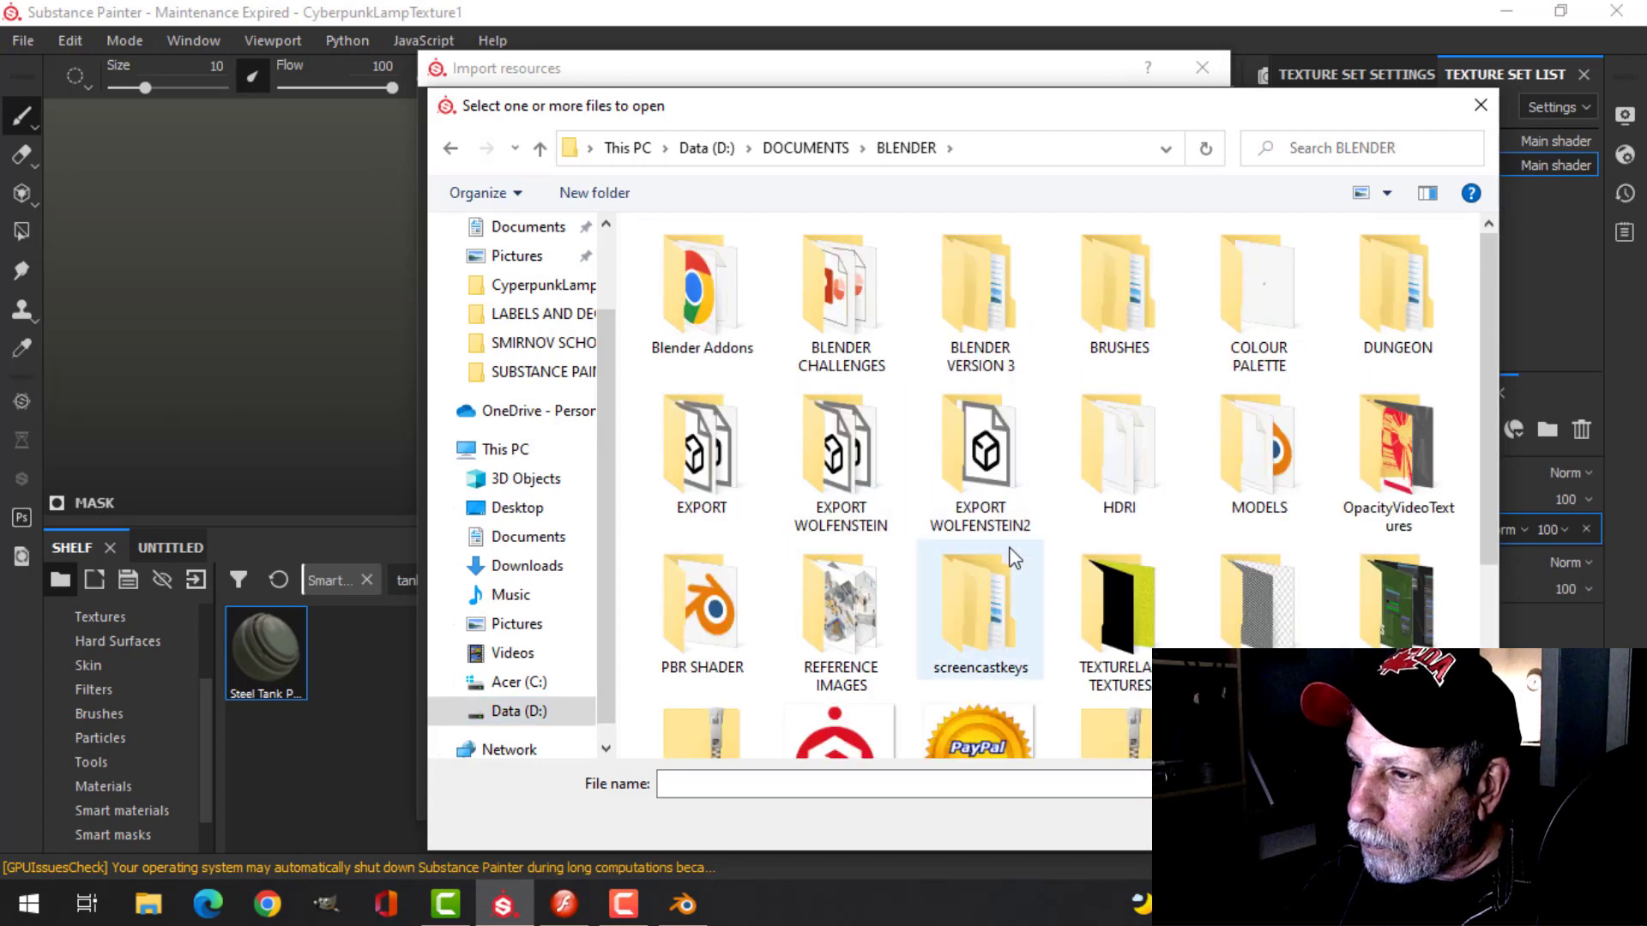
{"action": "double_click", "coordinate": [1258, 605]}
{"action": "double_click", "coordinate": [684, 499]}
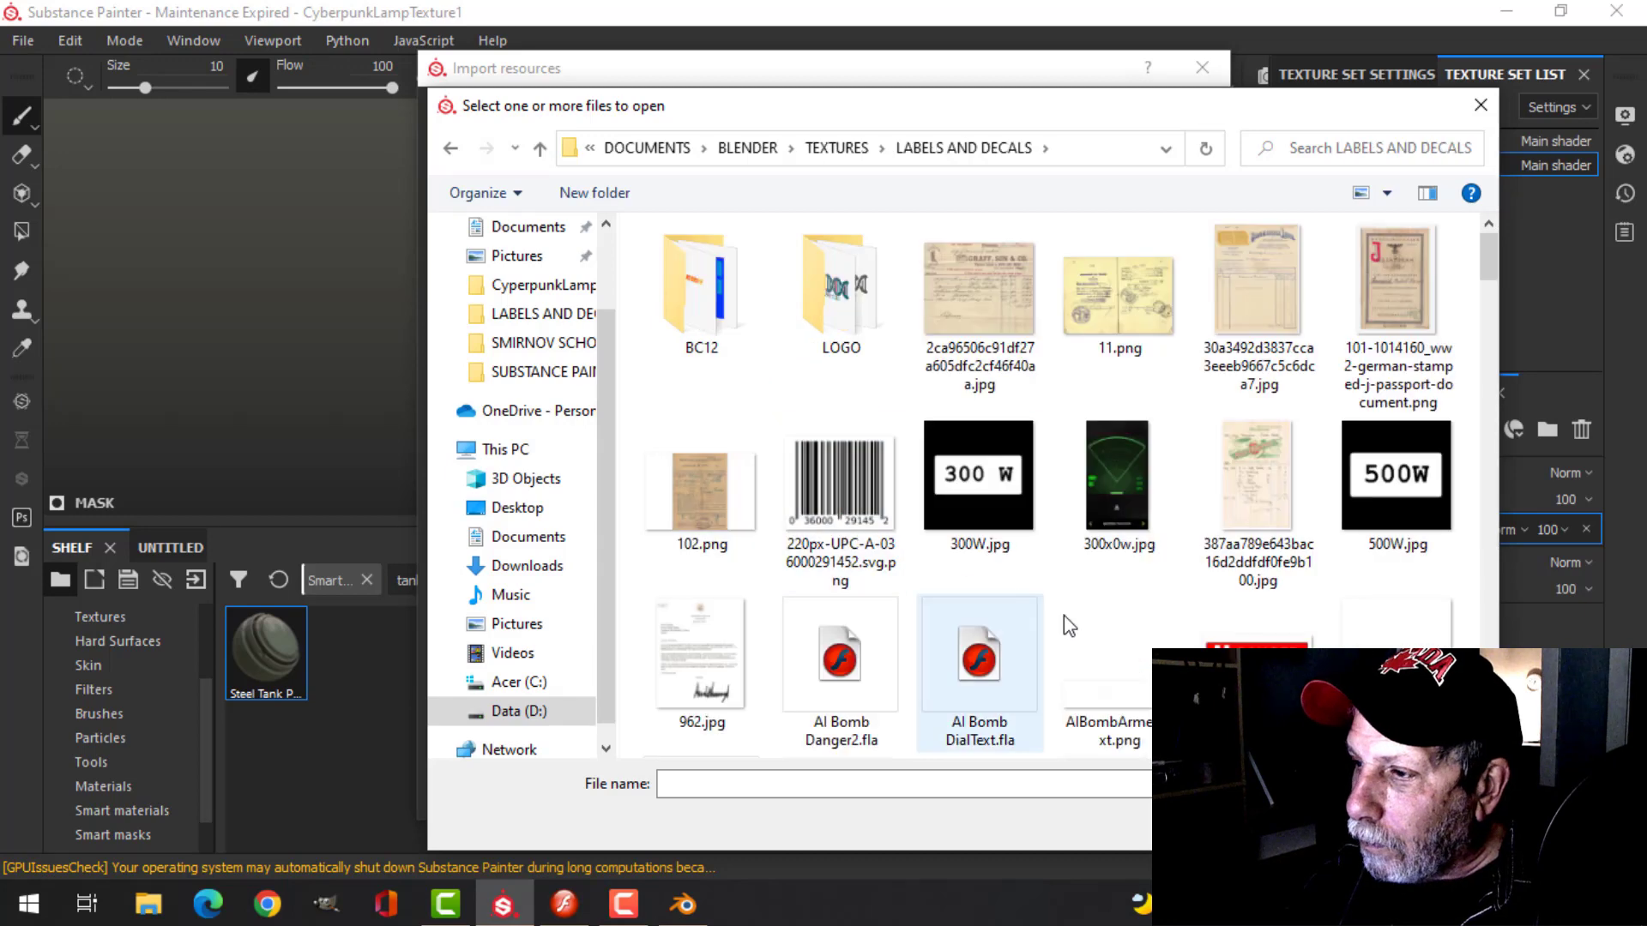
{"action": "left_click", "coordinate": [1397, 480]}
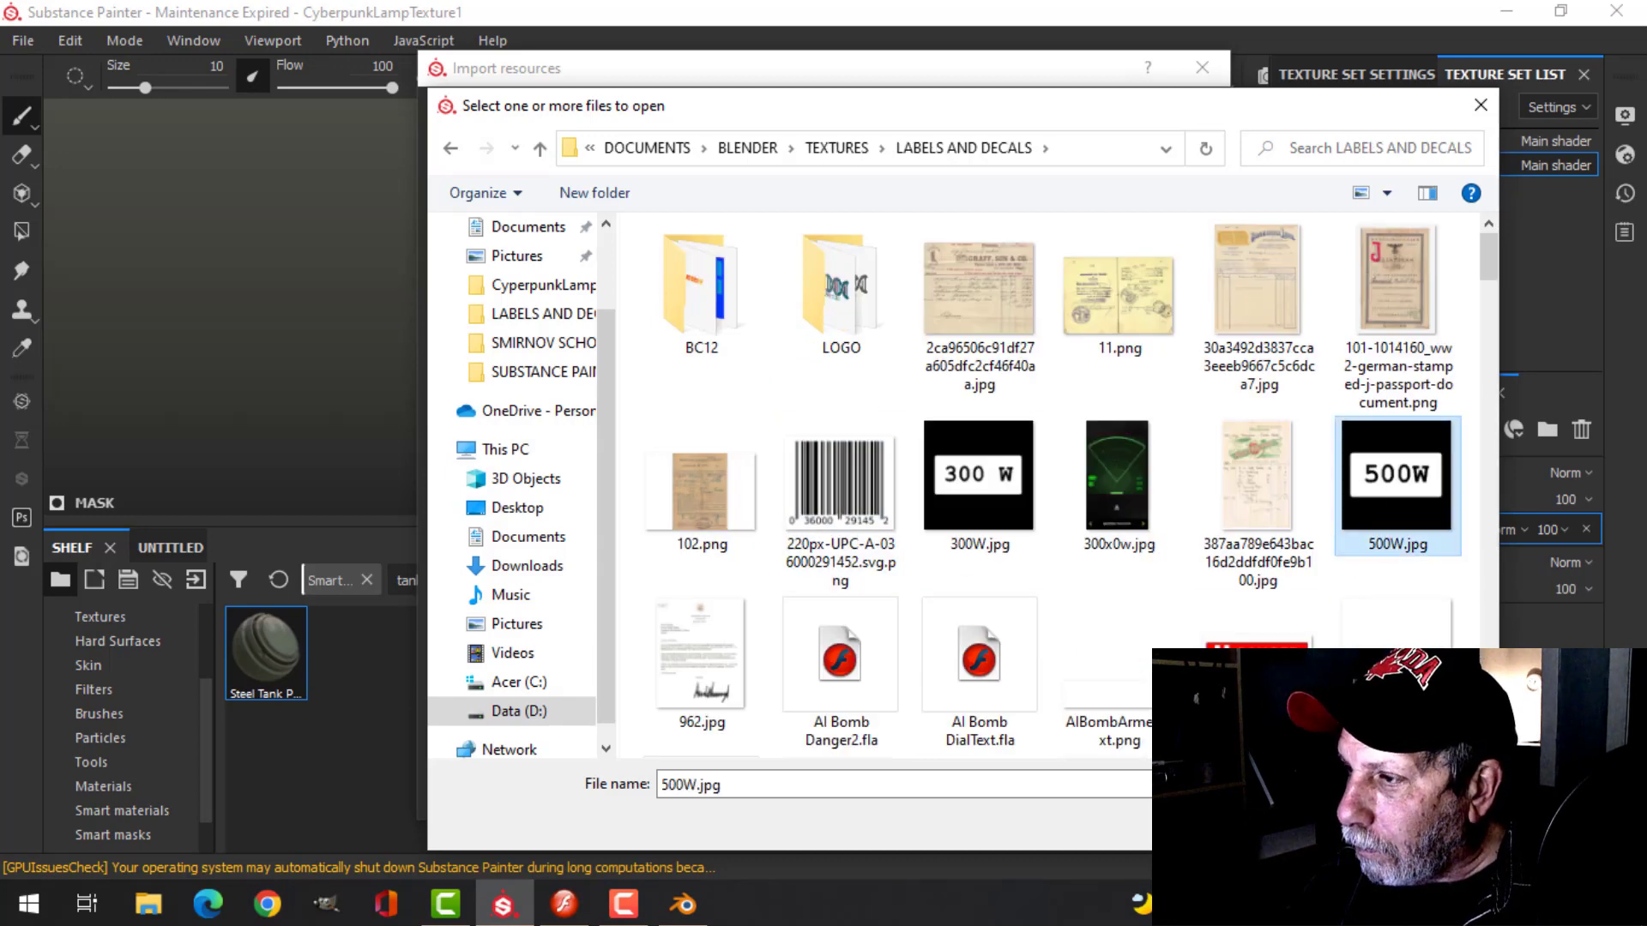
{"action": "key", "text": "Return"}
- Set the usage of 500W.jpg to alpha and import it into the current lamp project
{"action": "left_click", "coordinate": [1140, 198]}
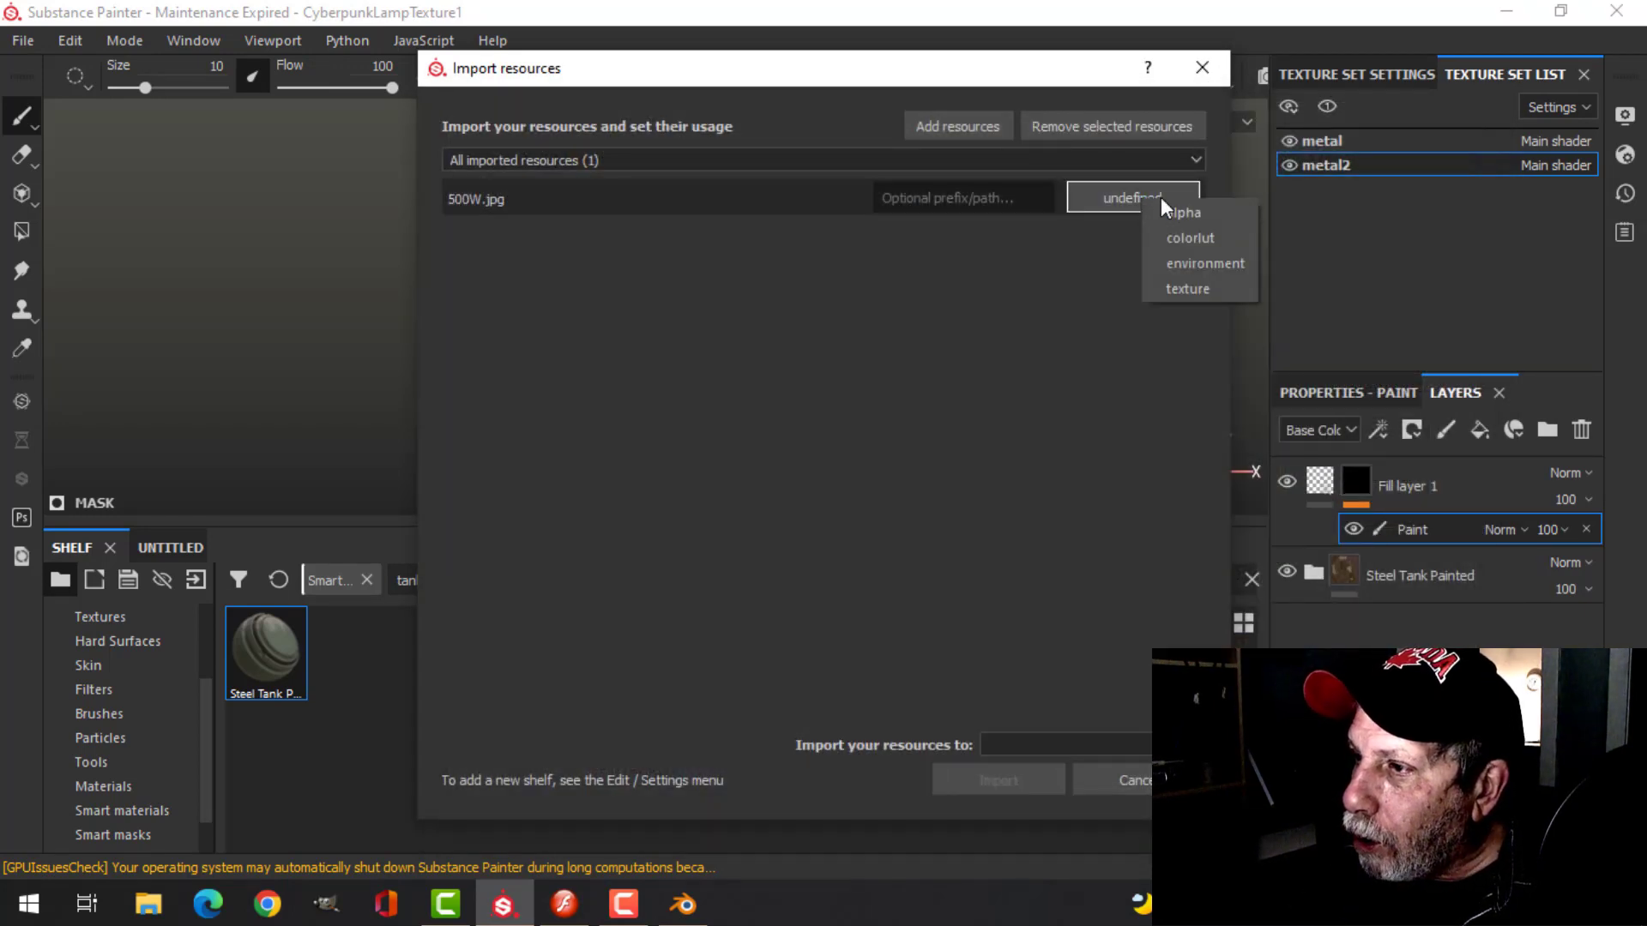
{"action": "left_click", "coordinate": [1190, 208]}
{"action": "left_click", "coordinate": [1067, 746]}
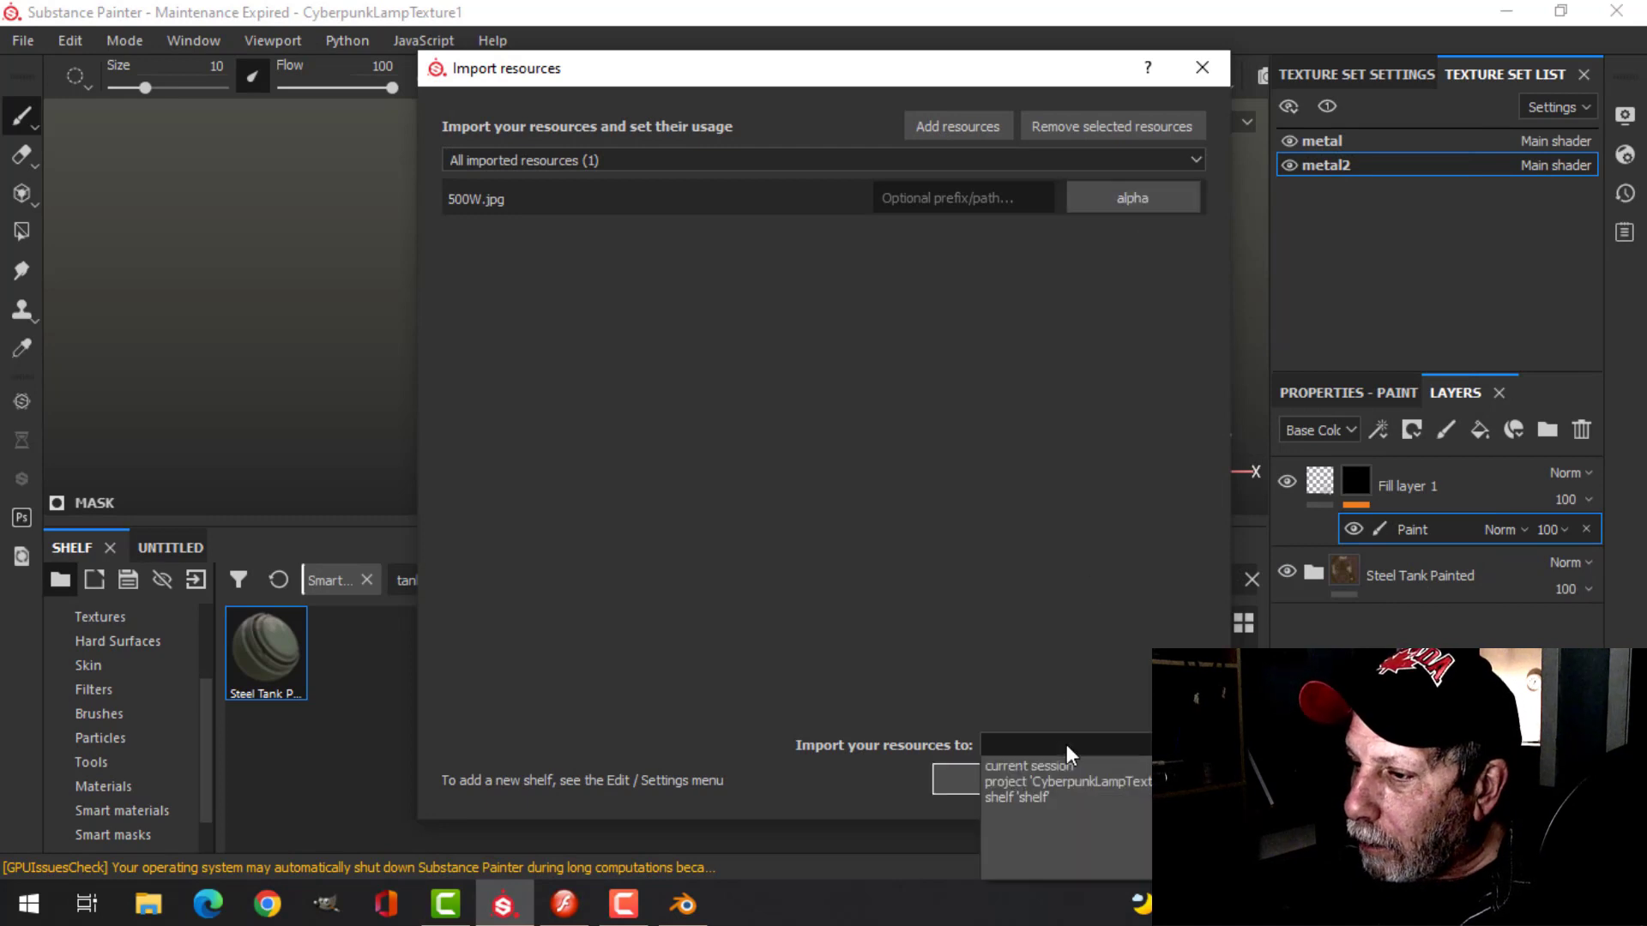
{"action": "left_click", "coordinate": [1047, 781]}
{"action": "left_click", "coordinate": [1002, 785]}
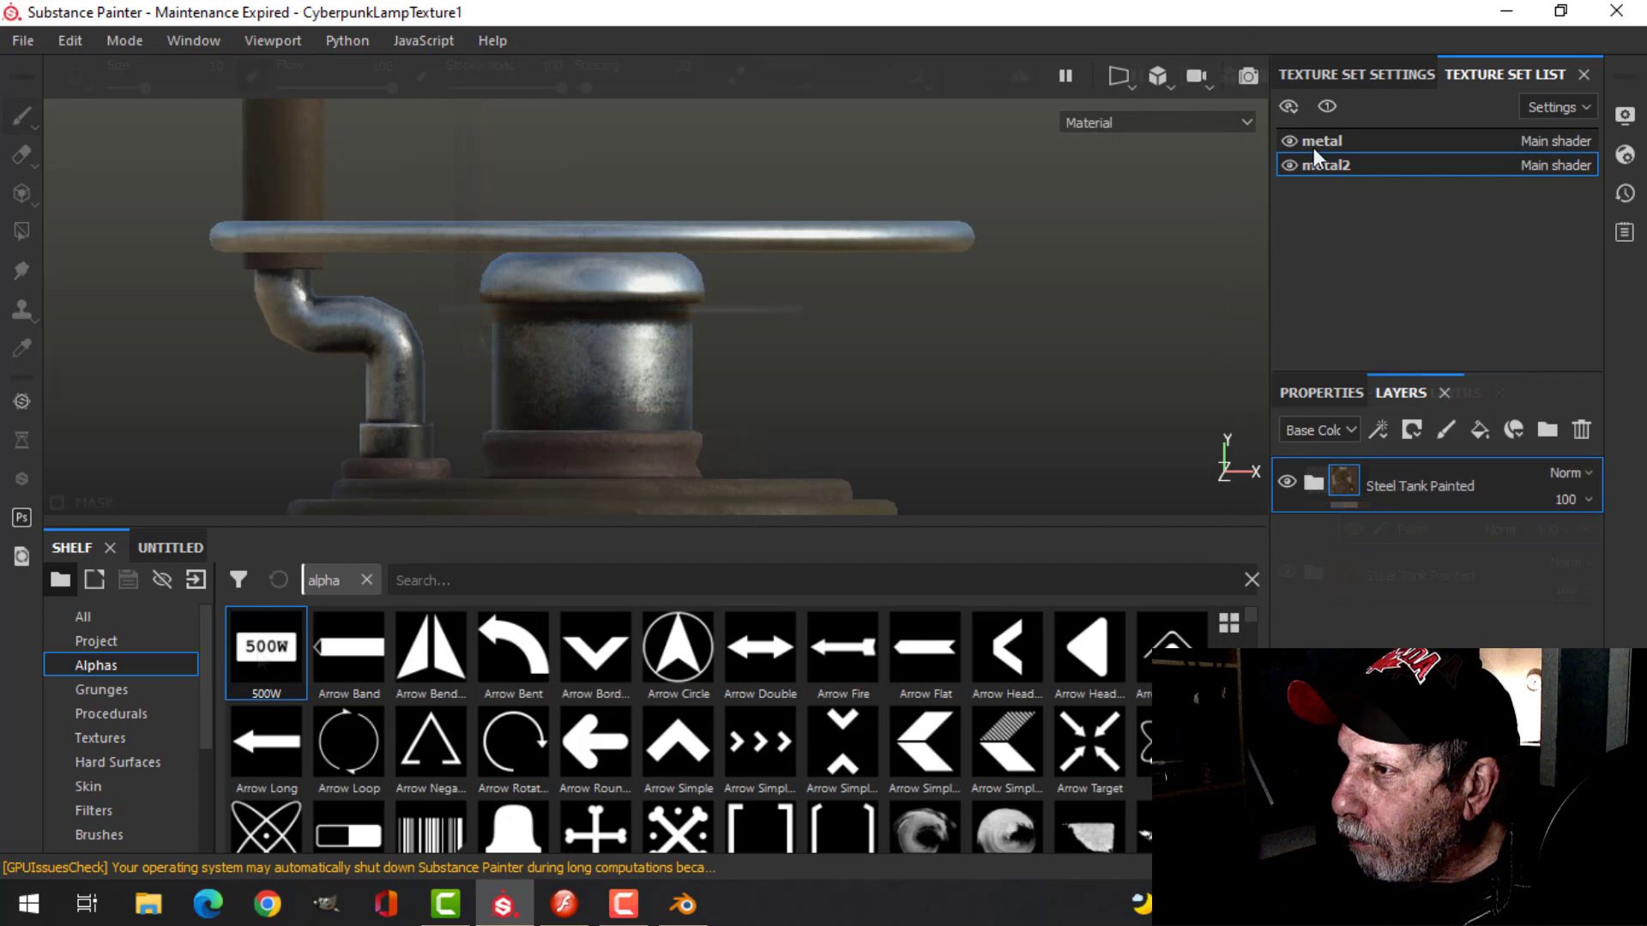
- In the metal texture set, add a fill layer above MetalPipe with a black mask and a Paint effect on it
{"action": "left_click", "coordinate": [1315, 142]}
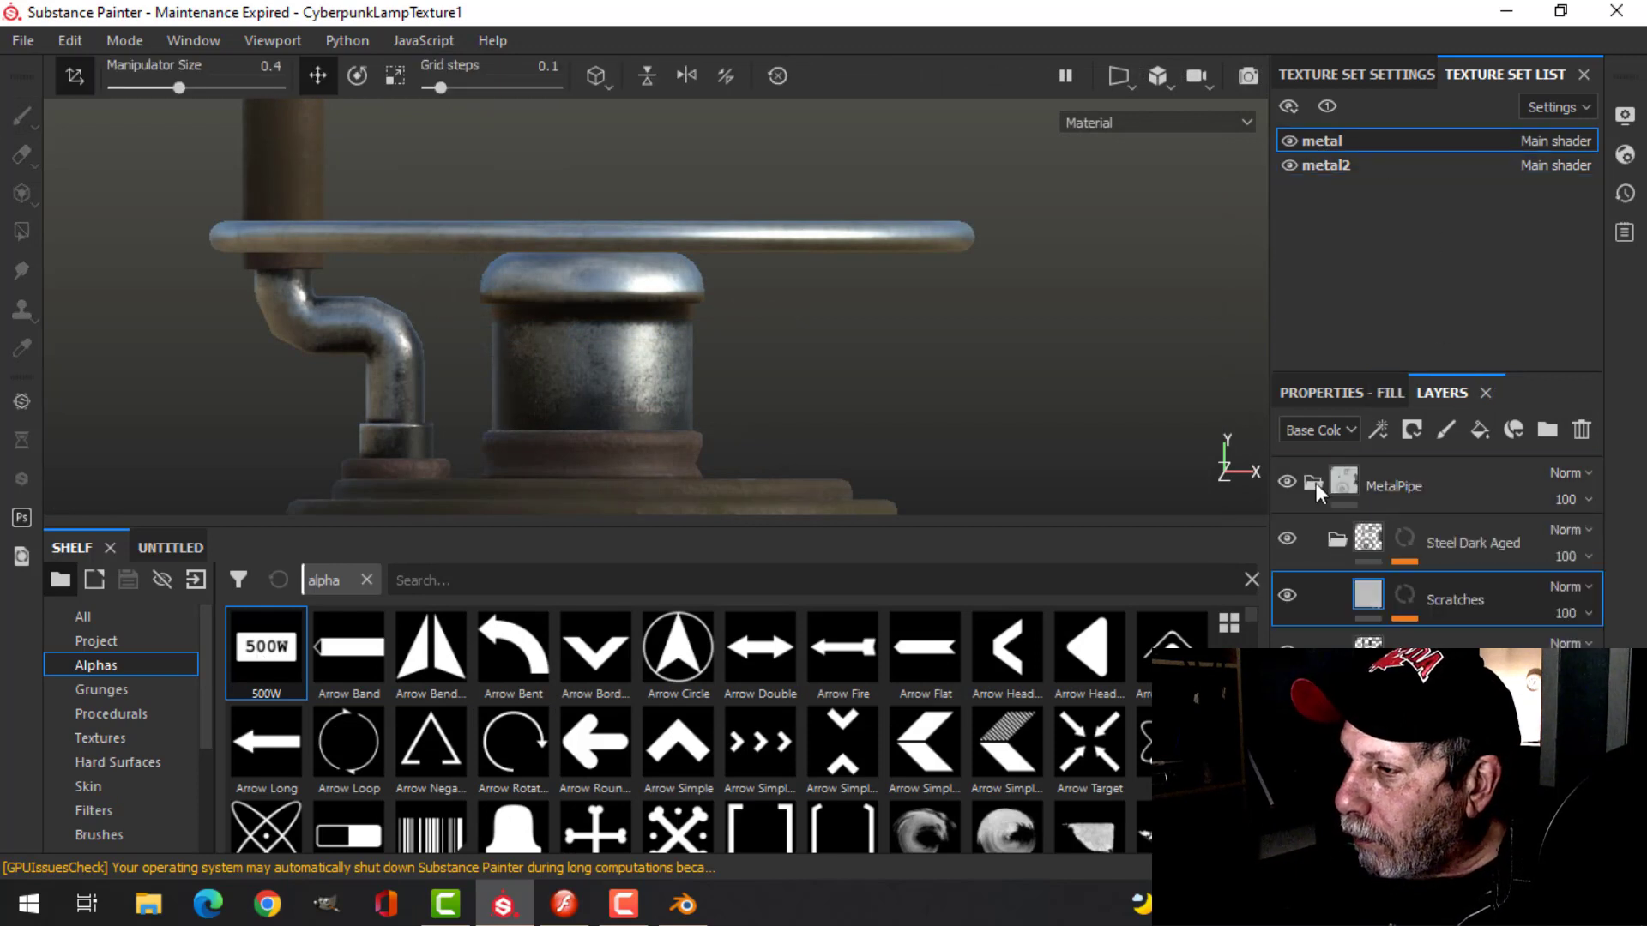
{"action": "left_click", "coordinate": [1317, 482]}
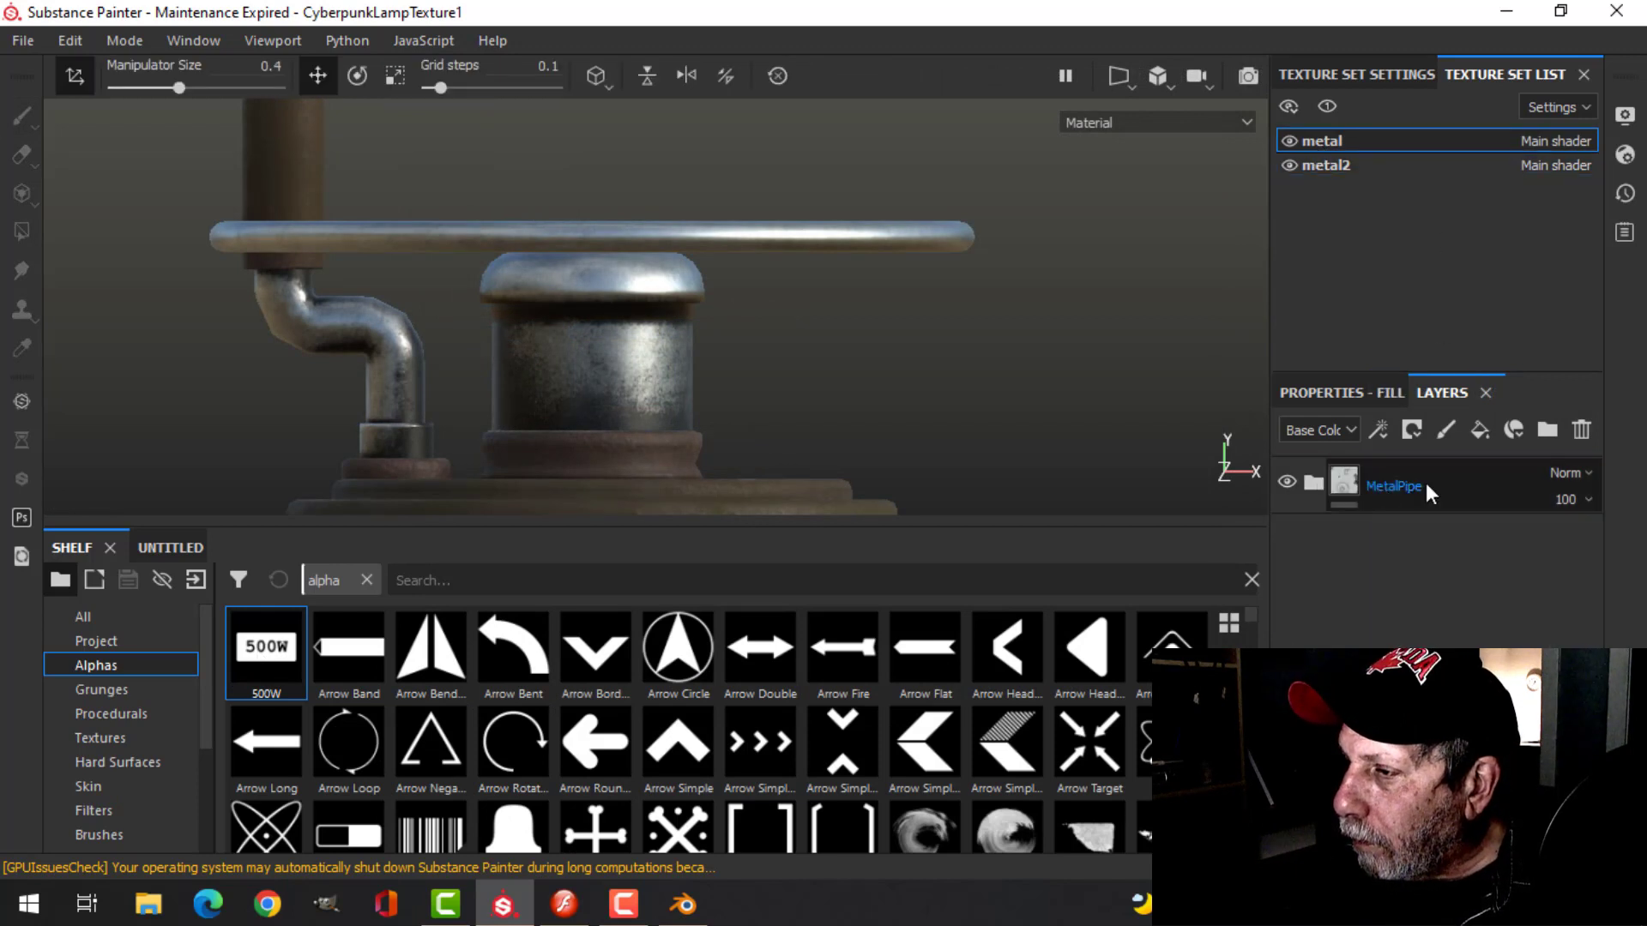
{"action": "left_click", "coordinate": [1478, 429]}
{"action": "left_click", "coordinate": [1414, 431]}
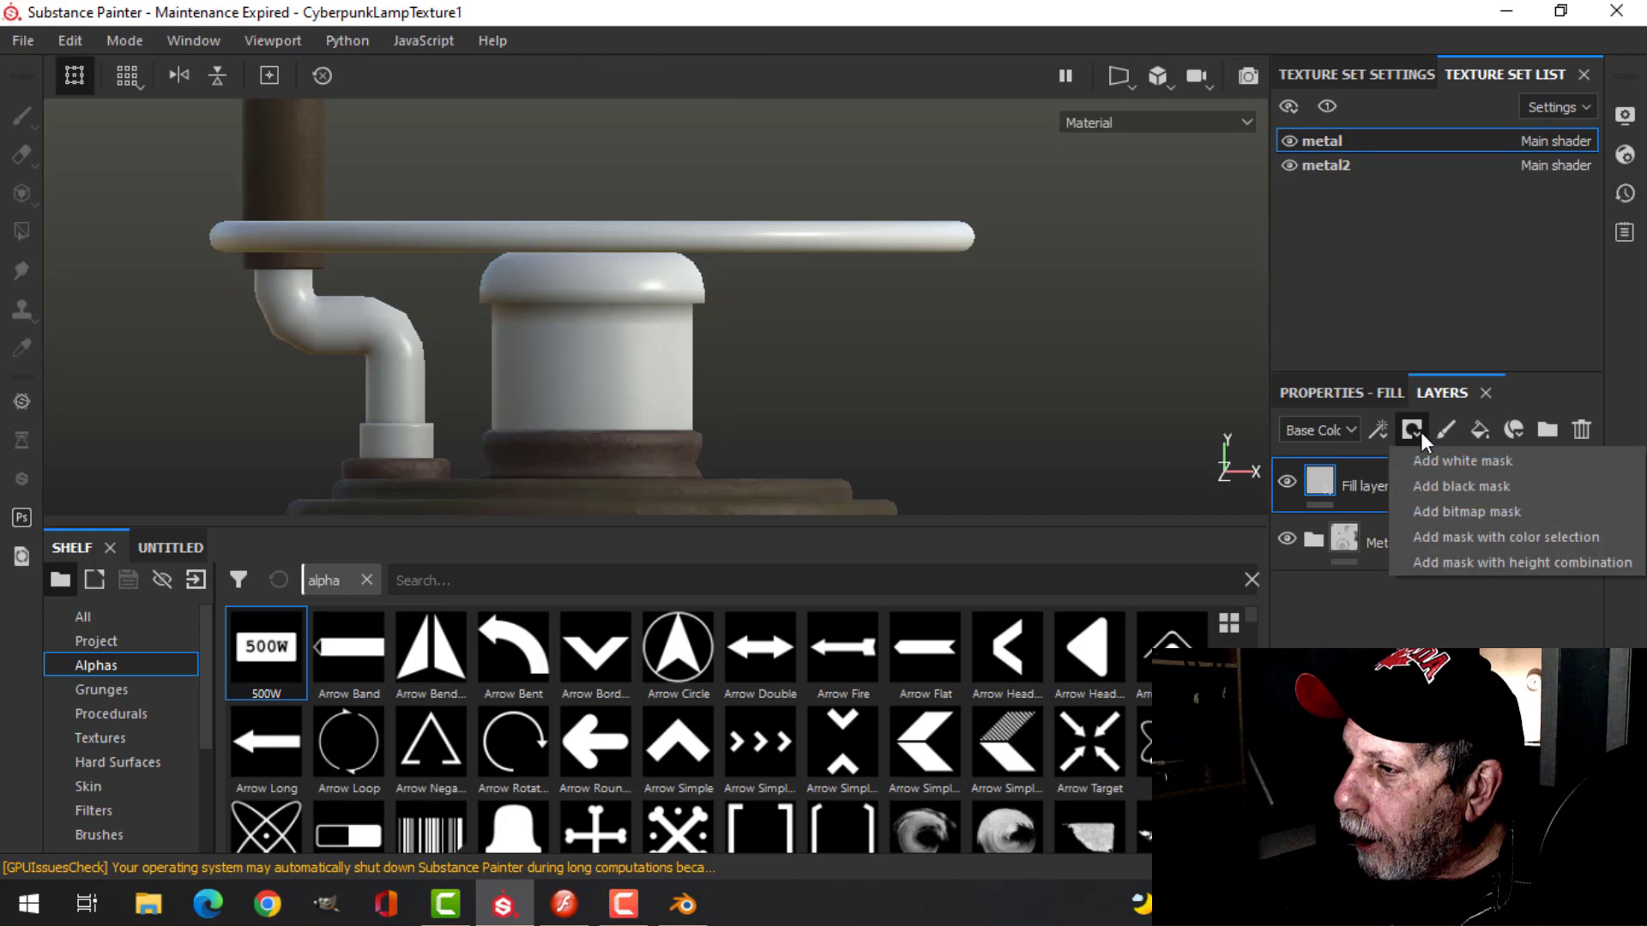
{"action": "left_click", "coordinate": [1430, 483]}
{"action": "right_click", "coordinate": [1359, 480]}
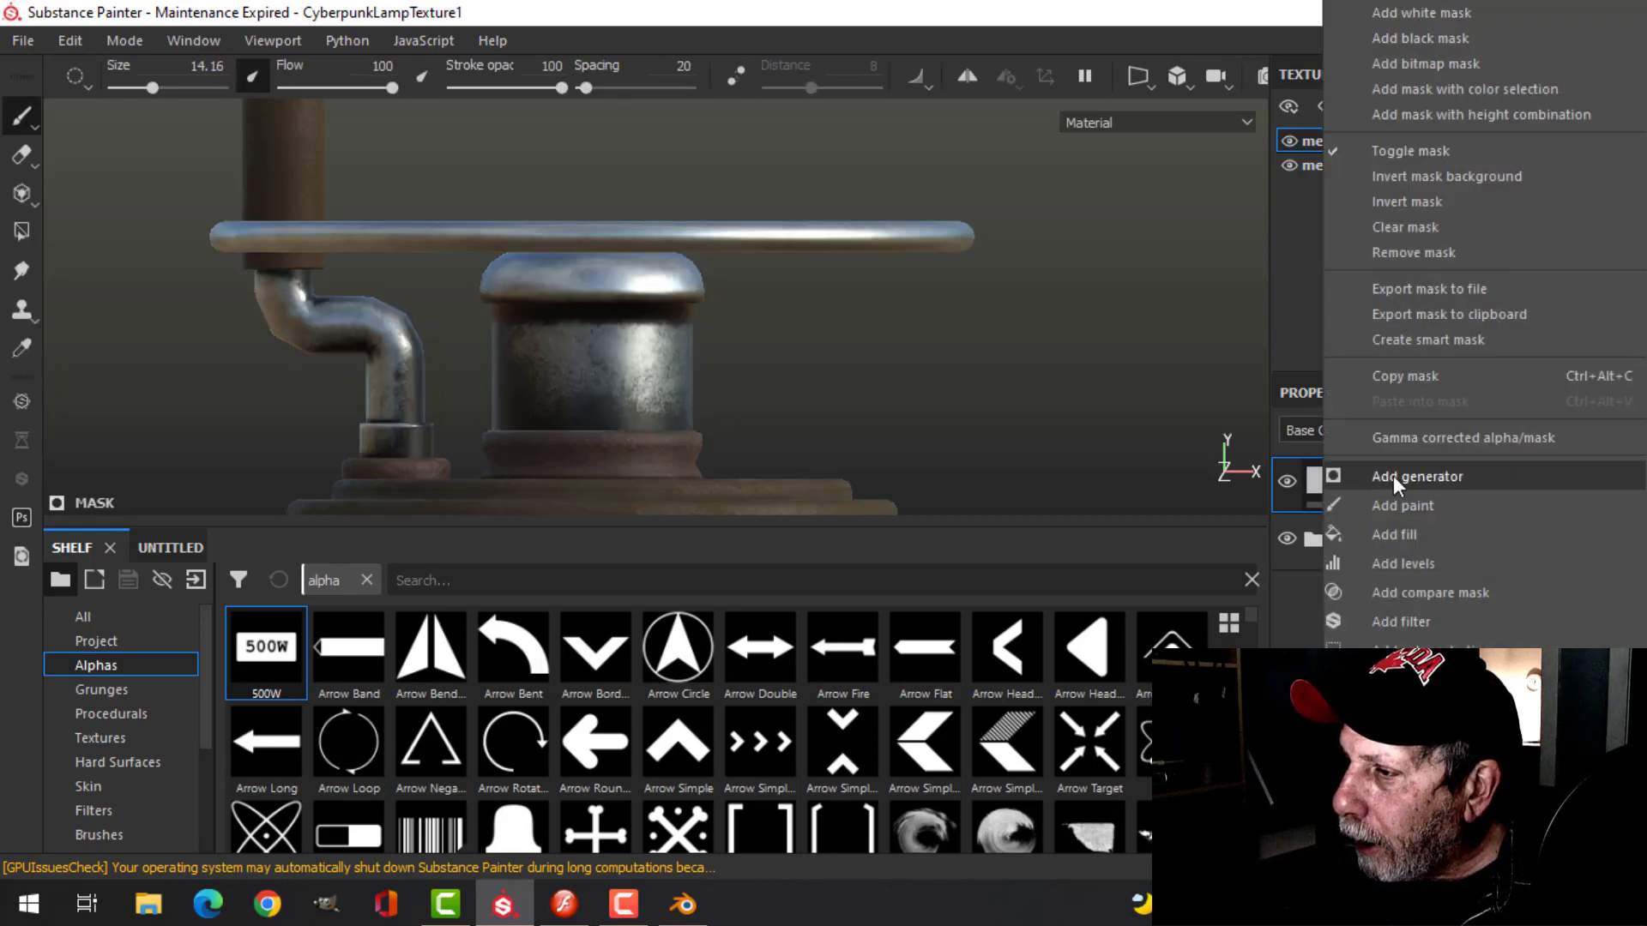
{"action": "left_click", "coordinate": [1401, 504]}
- Limit Fill layer 1 to the height channel and lower its height slightly below zero
{"action": "left_click", "coordinate": [1320, 484]}
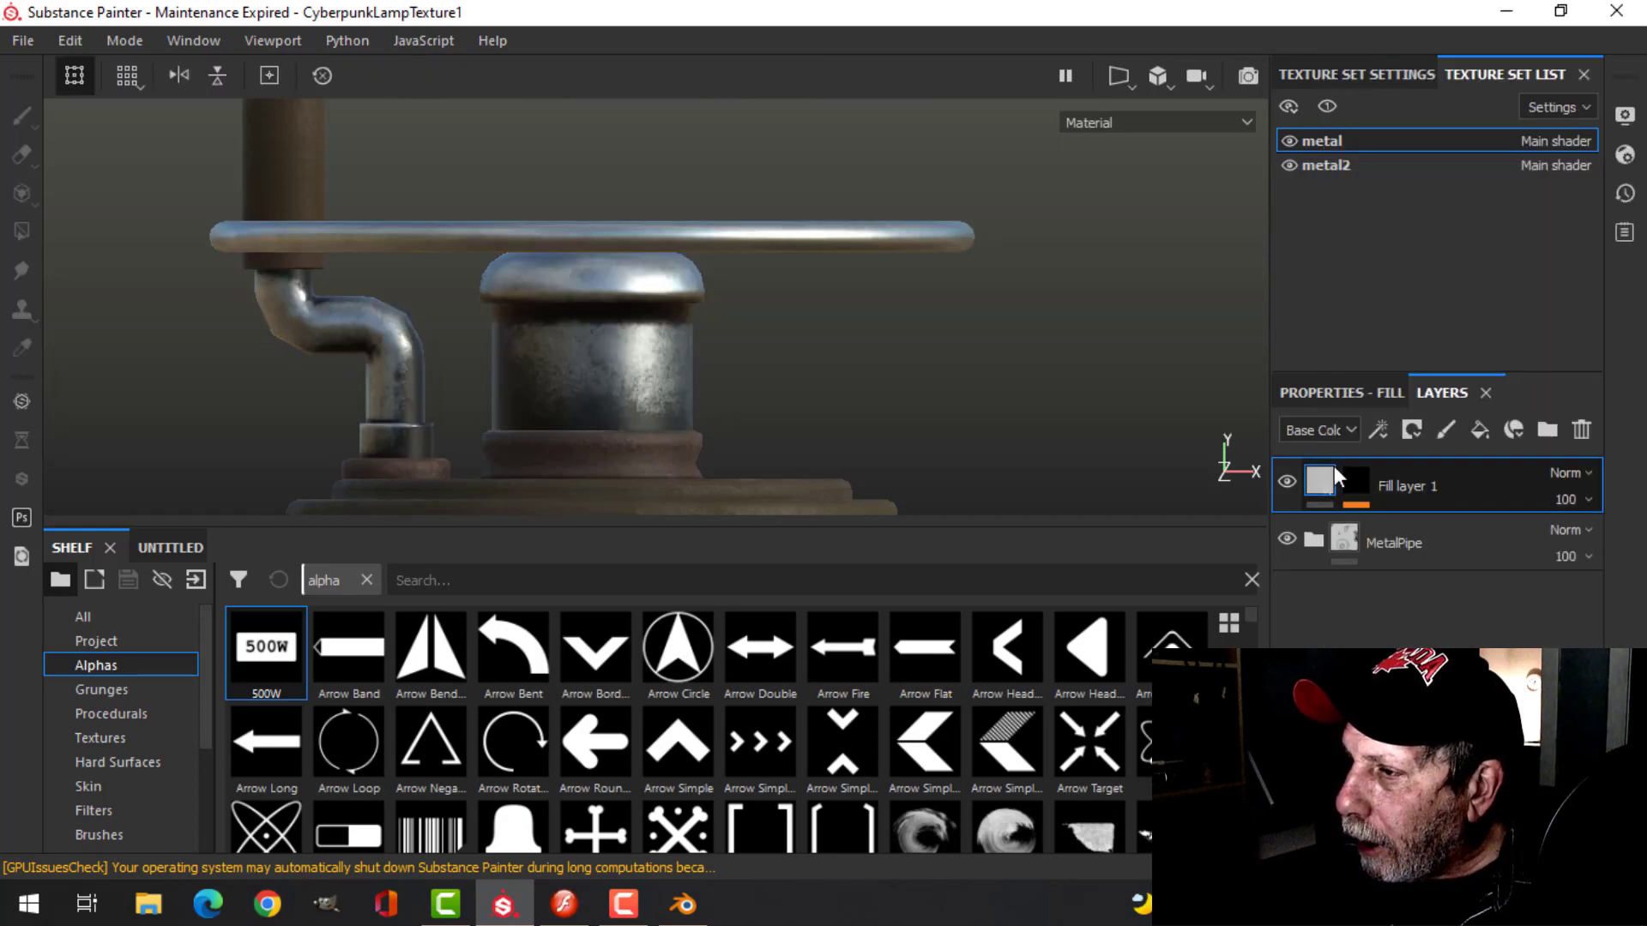
{"action": "left_click", "coordinate": [1341, 393]}
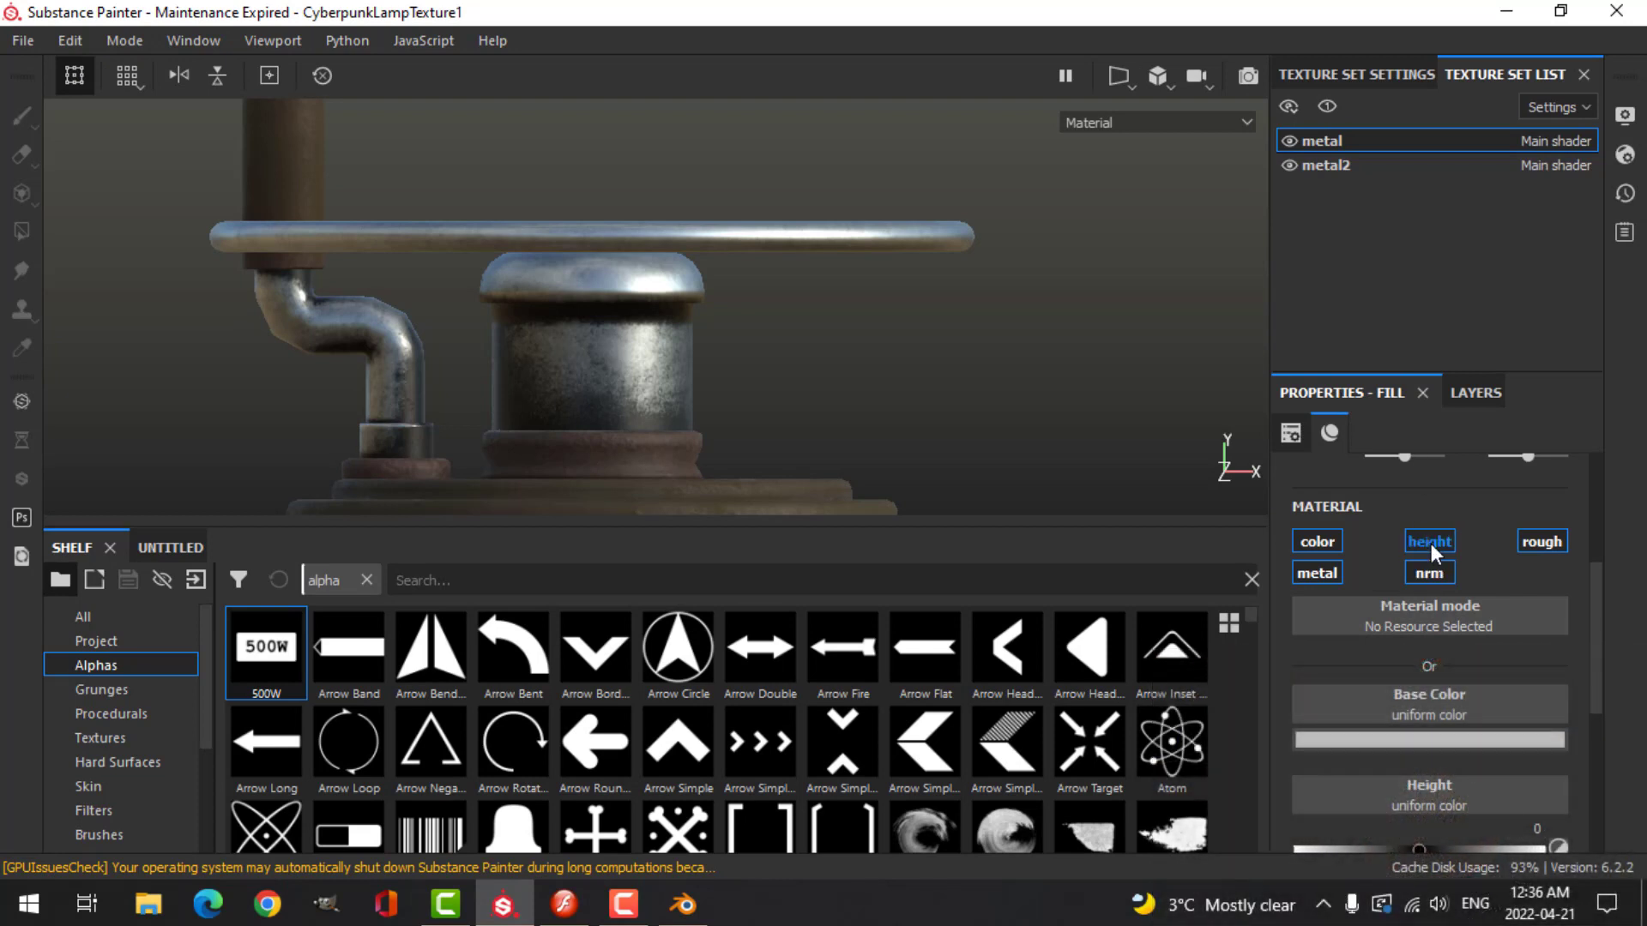
{"action": "double_click", "coordinate": [1426, 544]}
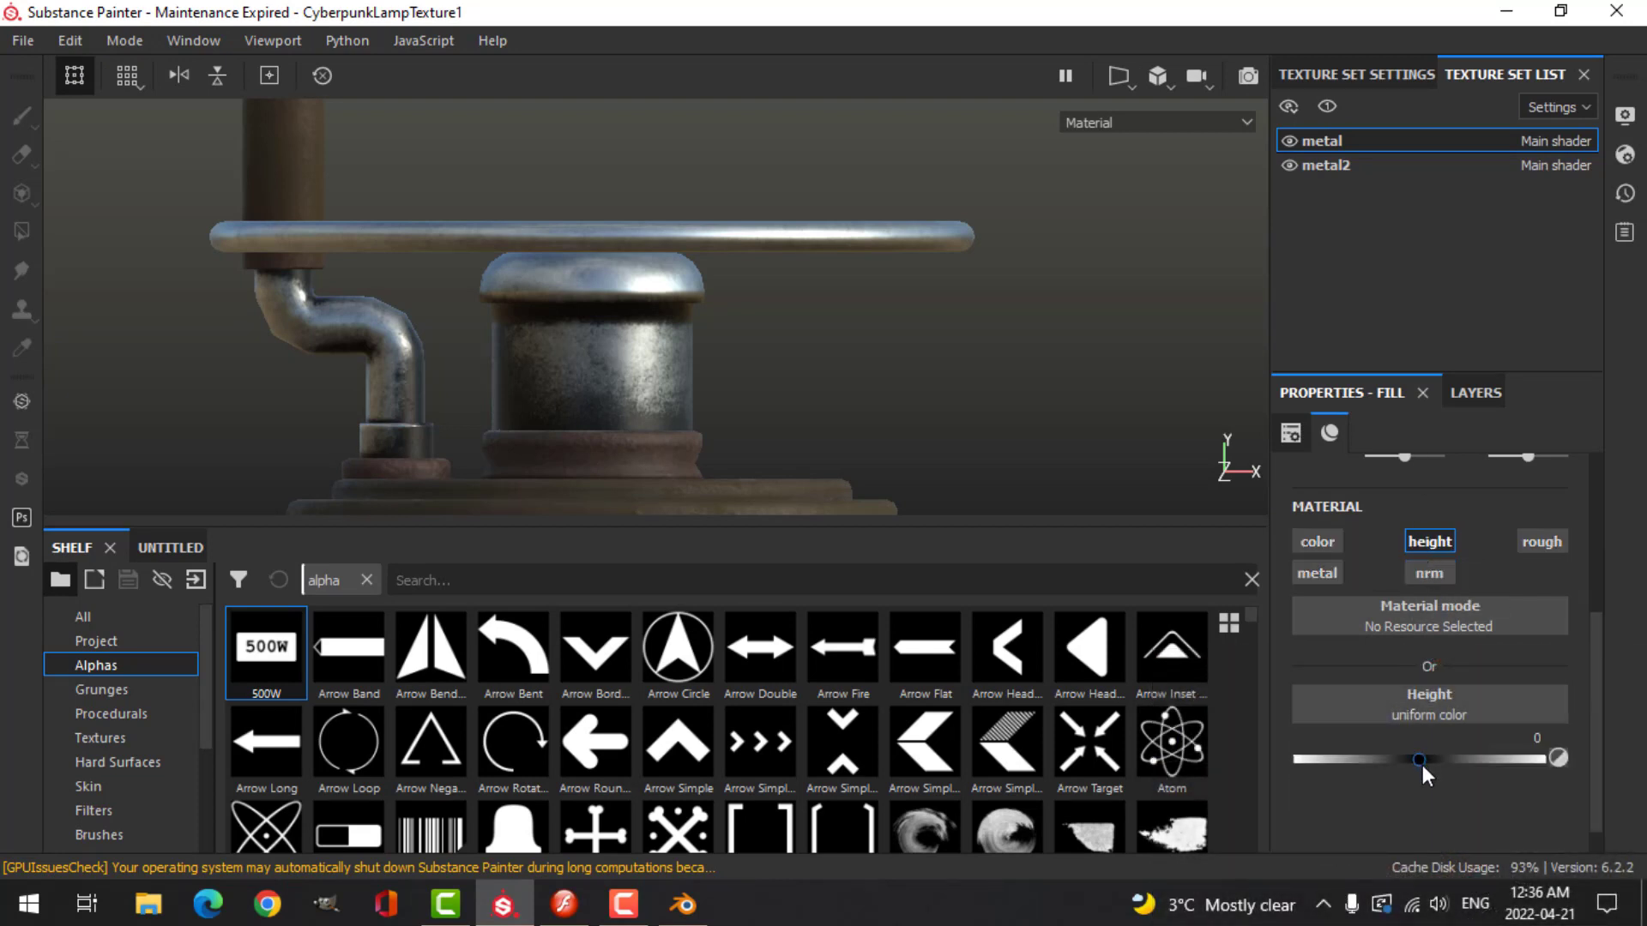
{"action": "left_click_drag", "start_coordinate": [1422, 765], "coordinate": [1402, 765]}
- Stamp the 500W alpha once onto the front of the base's metal cylinder, using the Paint effect on Fill layer 1's mask
{"action": "left_click", "coordinate": [1484, 391]}
{"action": "left_click", "coordinate": [1357, 482]}
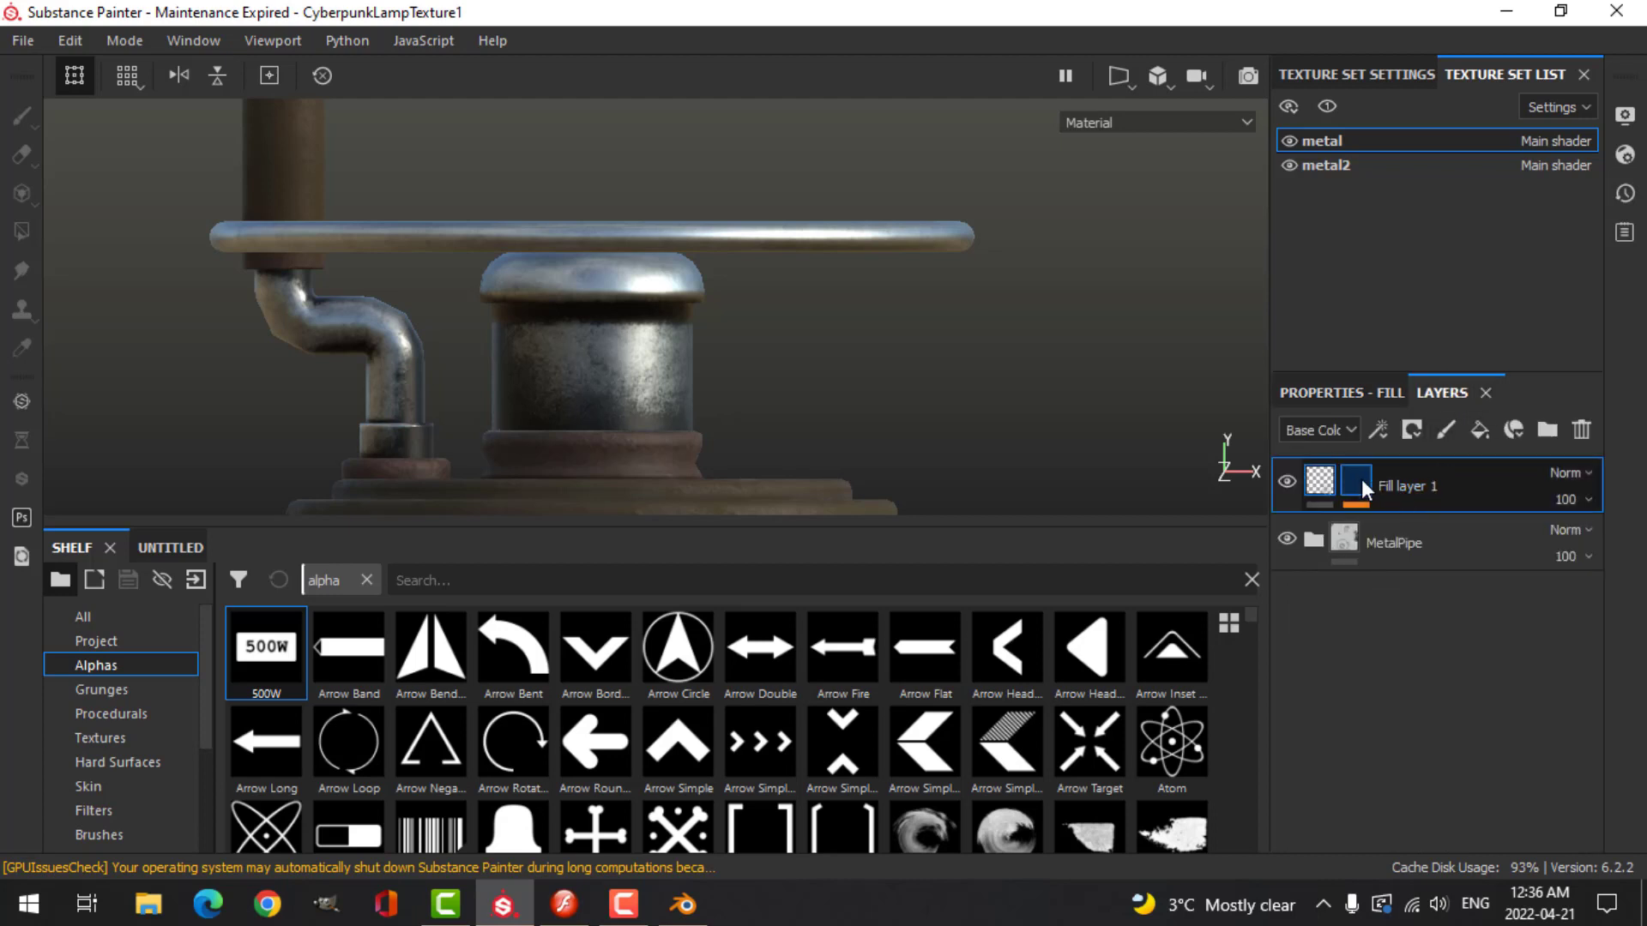
{"action": "left_click", "coordinate": [1413, 530]}
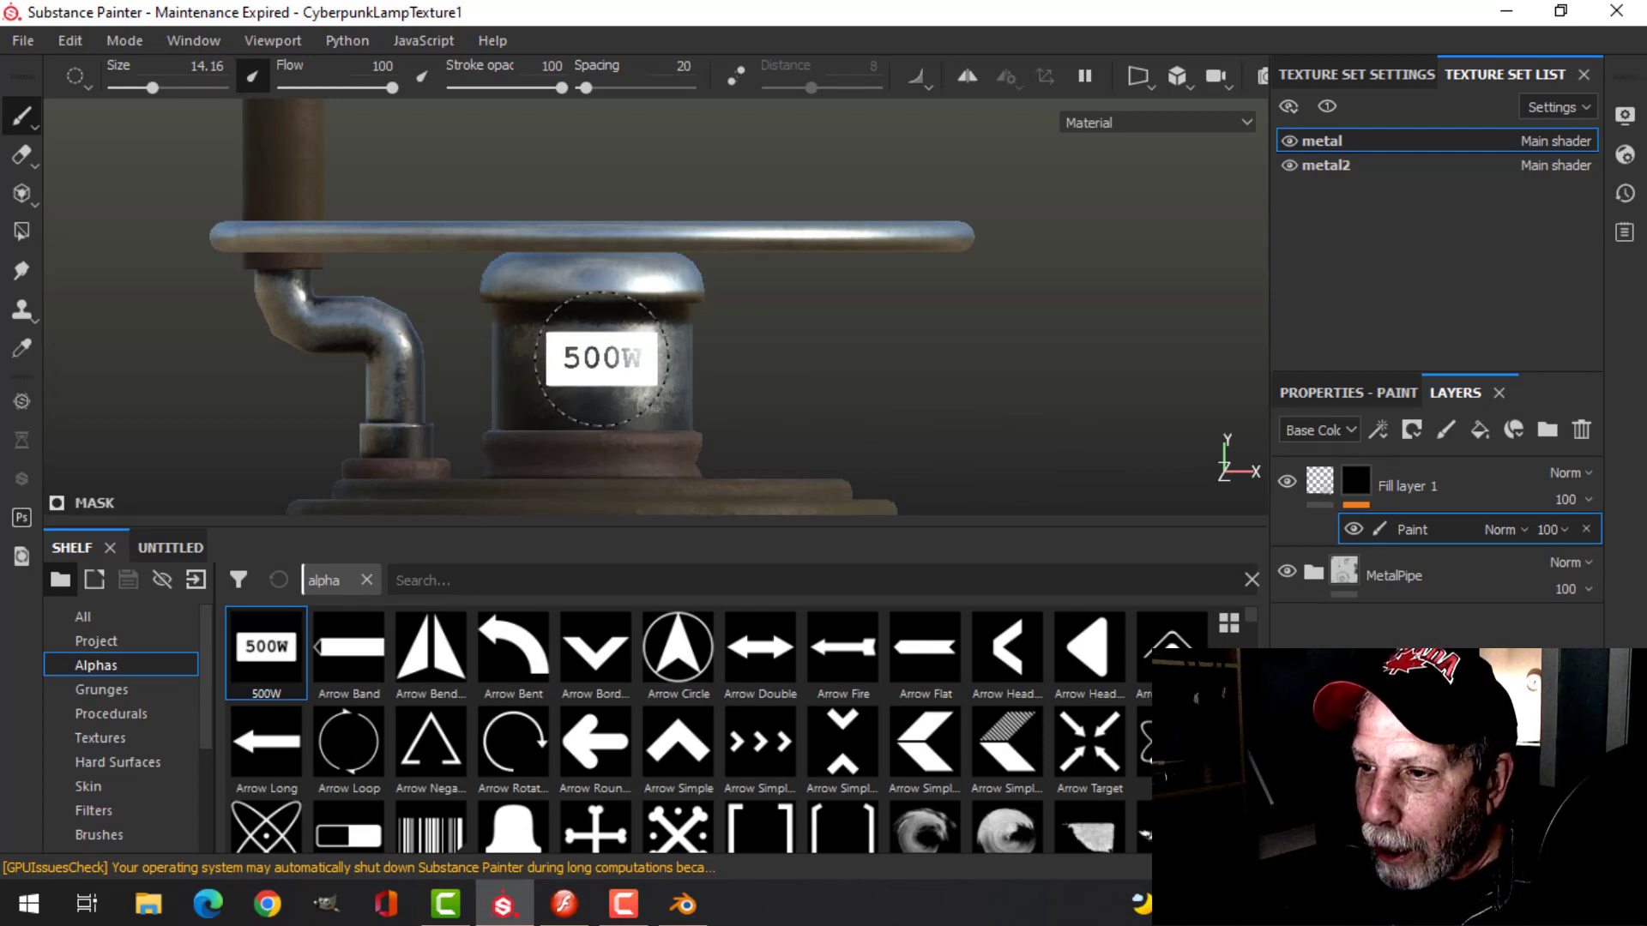
{"action": "left_click", "coordinate": [600, 361]}
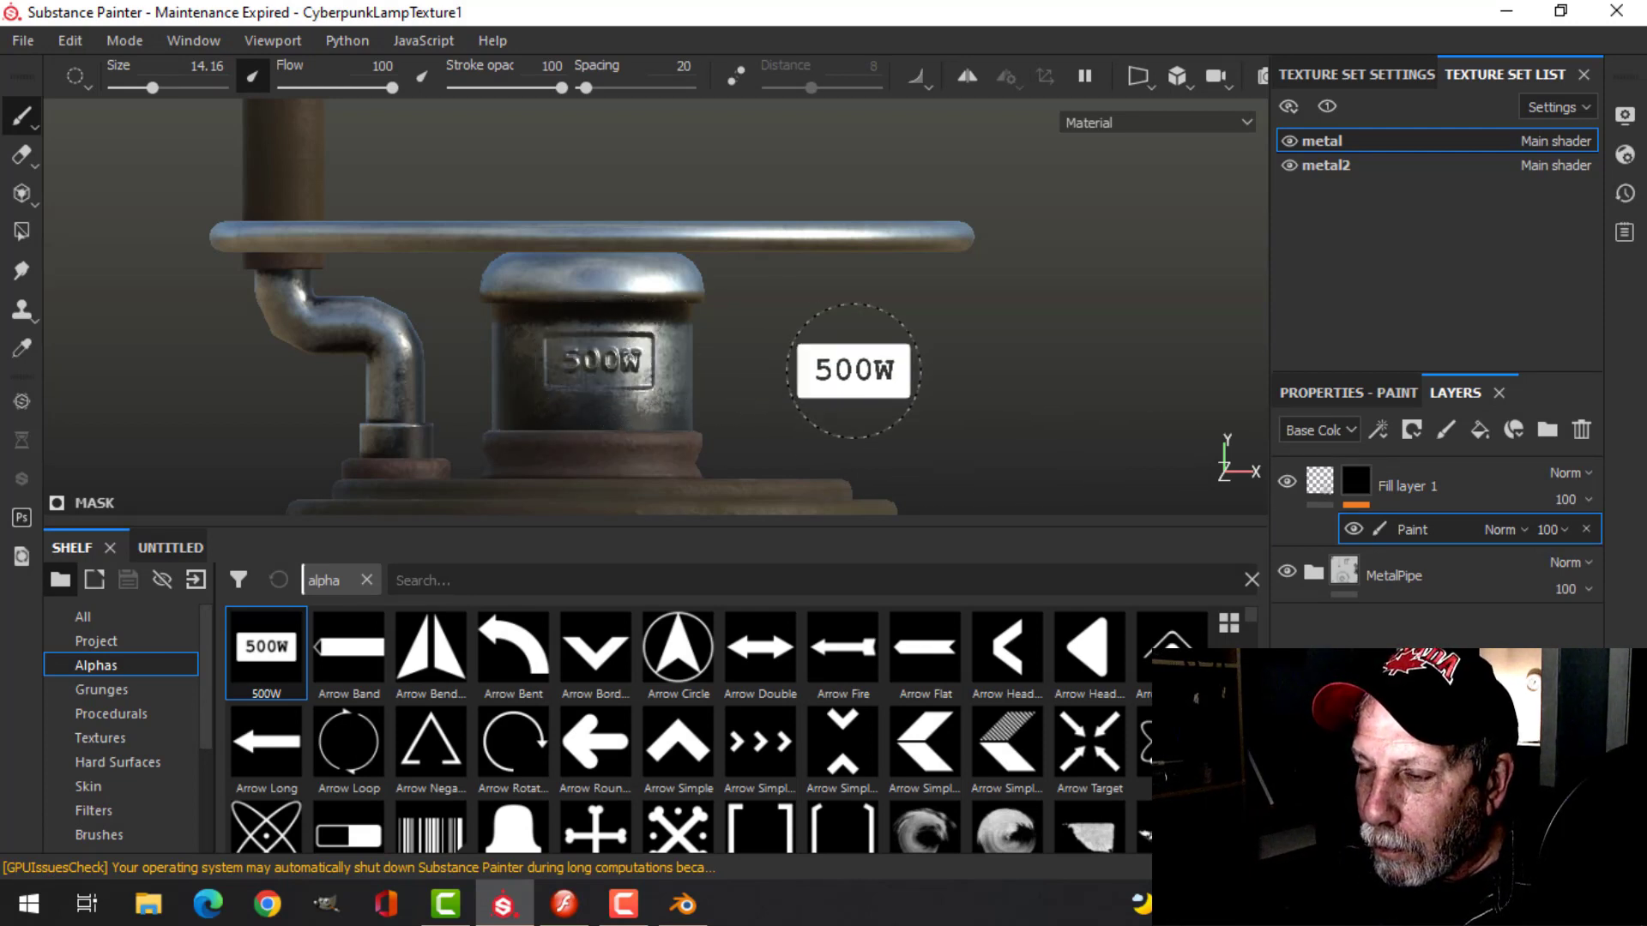
{"action": "mouse_move", "coordinate": [852, 372]}
{"action": "left_mouse_down", "text": "alt"}
{"action": "mouse_move", "coordinate": [827, 386]}
{"action": "mouse_move", "coordinate": [728, 358]}
{"action": "mouse_move", "coordinate": [849, 346]}
{"action": "mouse_move", "coordinate": [882, 383]}
{"action": "mouse_move", "coordinate": [835, 389]}
{"action": "mouse_move", "coordinate": [801, 353]}
{"action": "mouse_move", "coordinate": [897, 378]}
{"action": "mouse_move", "coordinate": [822, 367]}
{"action": "left_mouse_up", "text": "alt"}
{"action": "scroll", "coordinate": [818, 393], "scroll_direction": "down", "scroll_amount": 3}
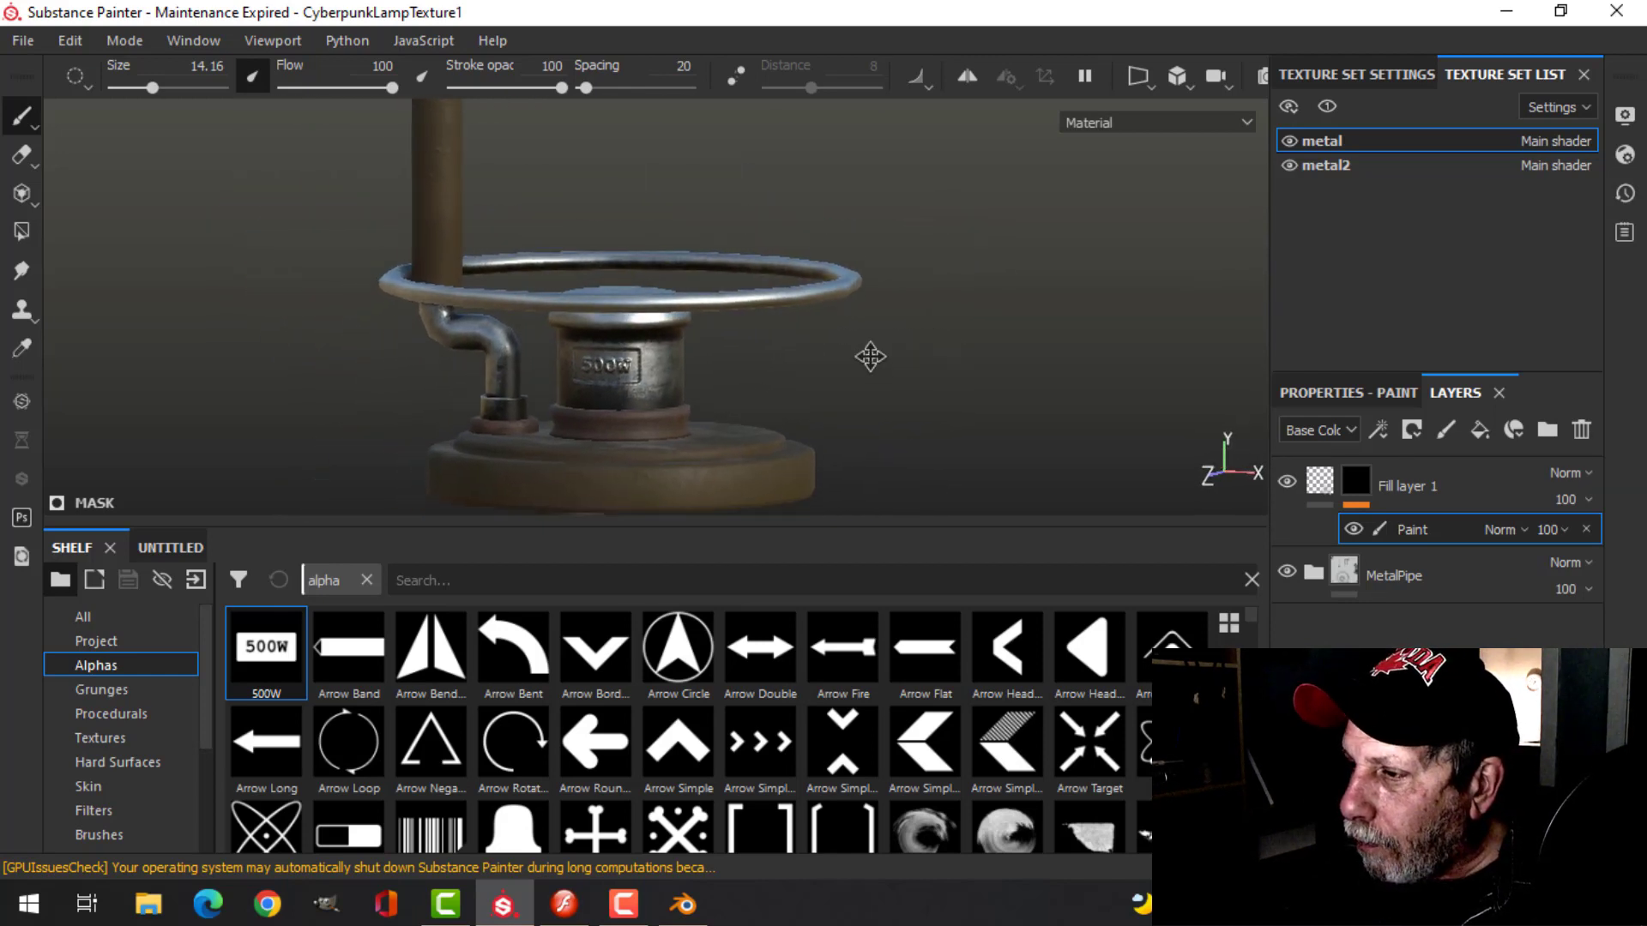
{"action": "middle_click_drag", "start_coordinate": [877, 351], "coordinate": [887, 344]}
- Add a second Paint effect to Fill layer 1's mask, search the alphas for "dir" and pick the cloudy dirt alpha
{"action": "right_click", "coordinate": [1418, 524]}
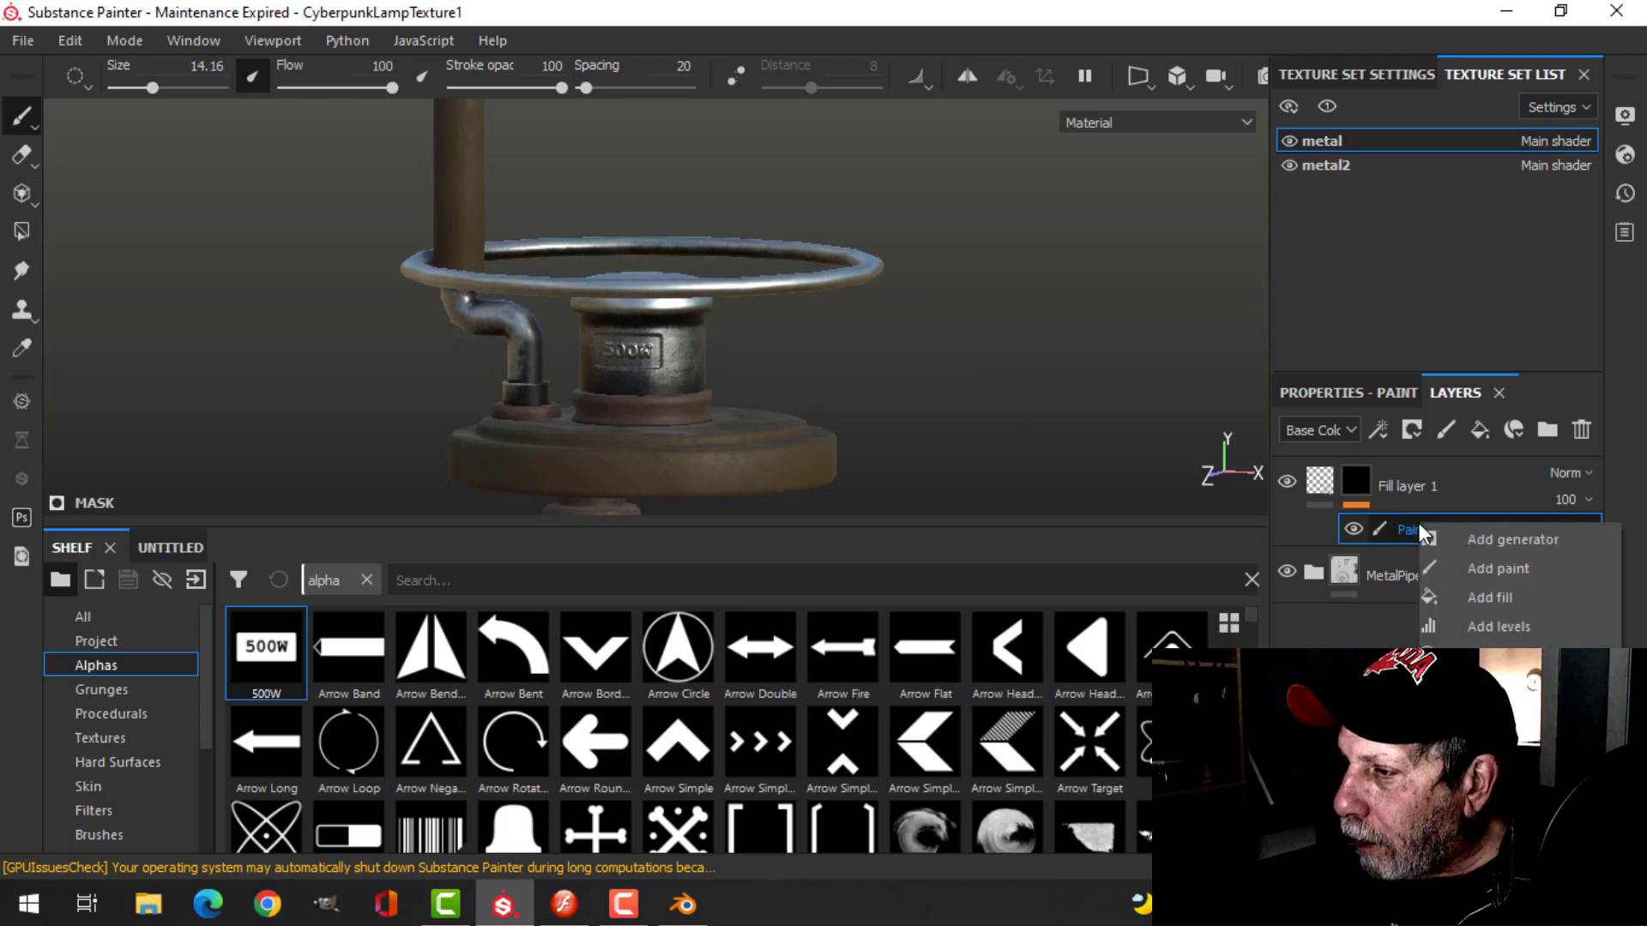
{"action": "left_click", "coordinate": [1453, 566]}
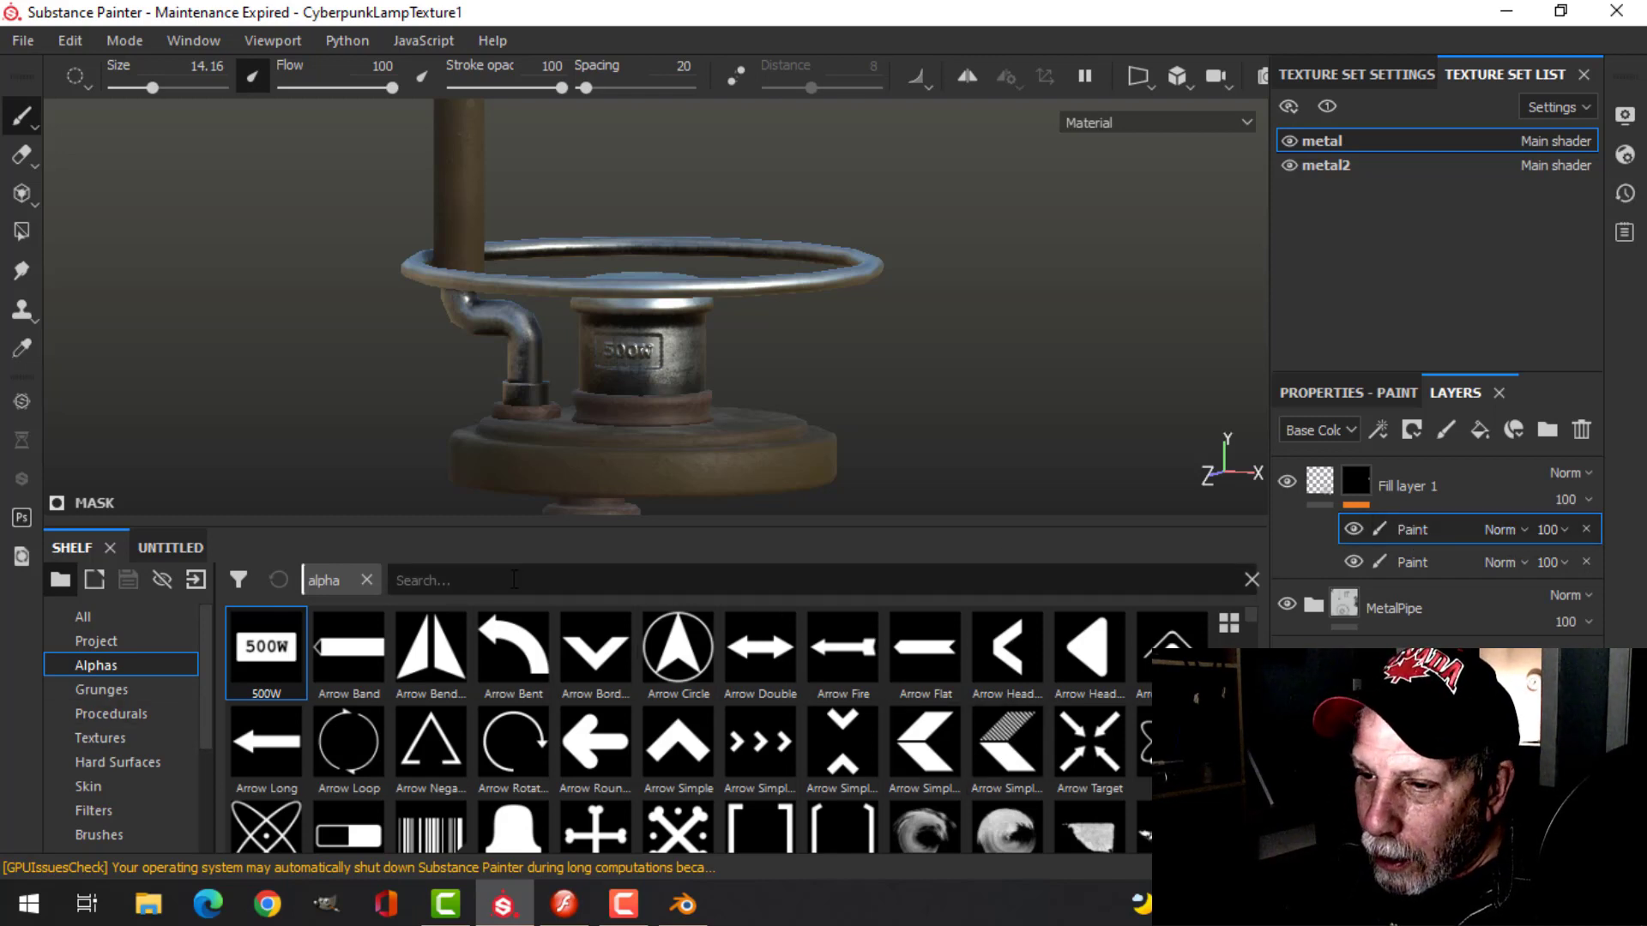
{"action": "type", "text": "dir"}
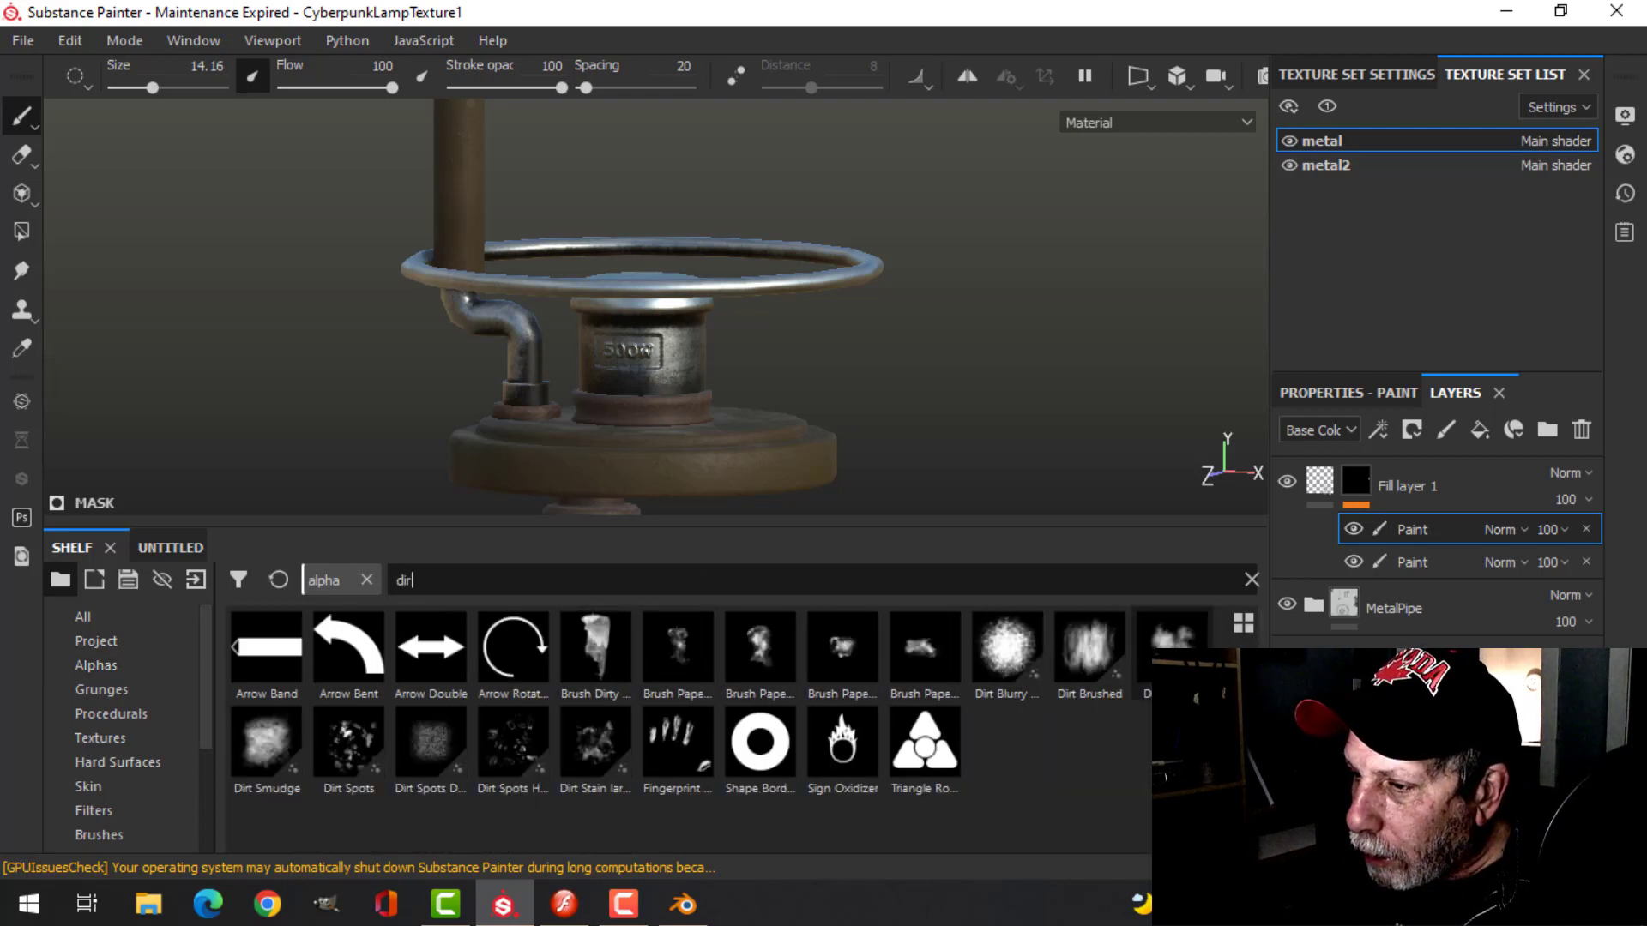
{"action": "left_click", "coordinate": [1172, 649]}
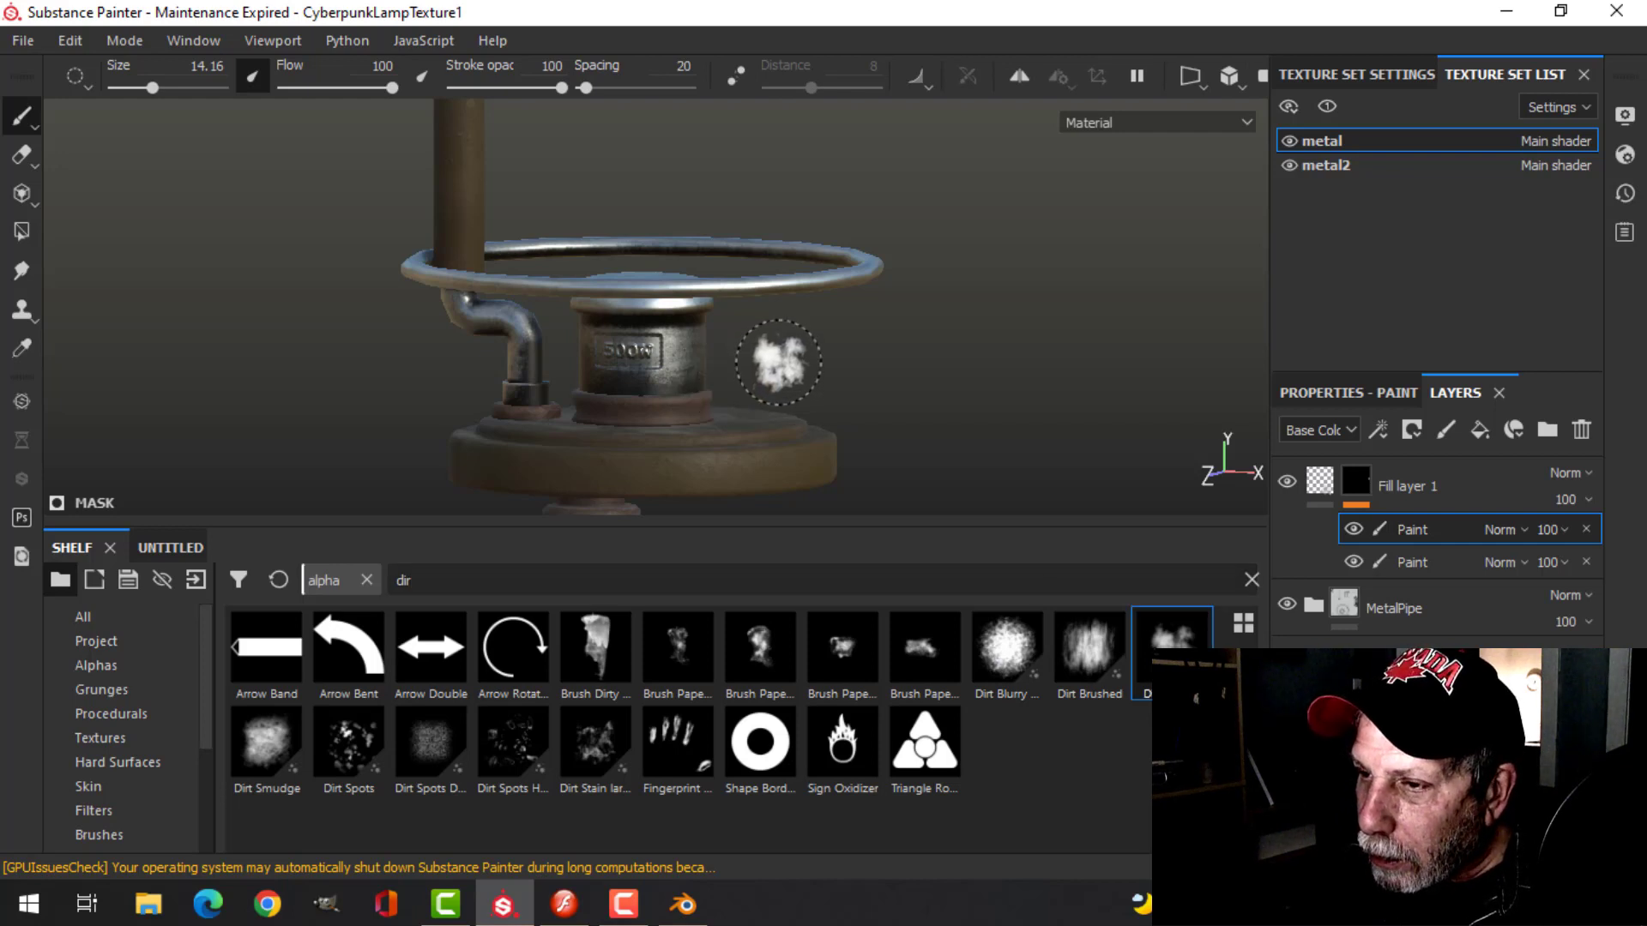
- Try stamping the dirt alpha on the front edge of the metal cylinder's cap and undo the stamp
{"action": "left_click_drag", "start_coordinate": [773, 368], "coordinate": [778, 361], "text": "alt"}
{"action": "right_click_drag", "start_coordinate": [778, 361], "coordinate": [743, 415], "text": "alt"}
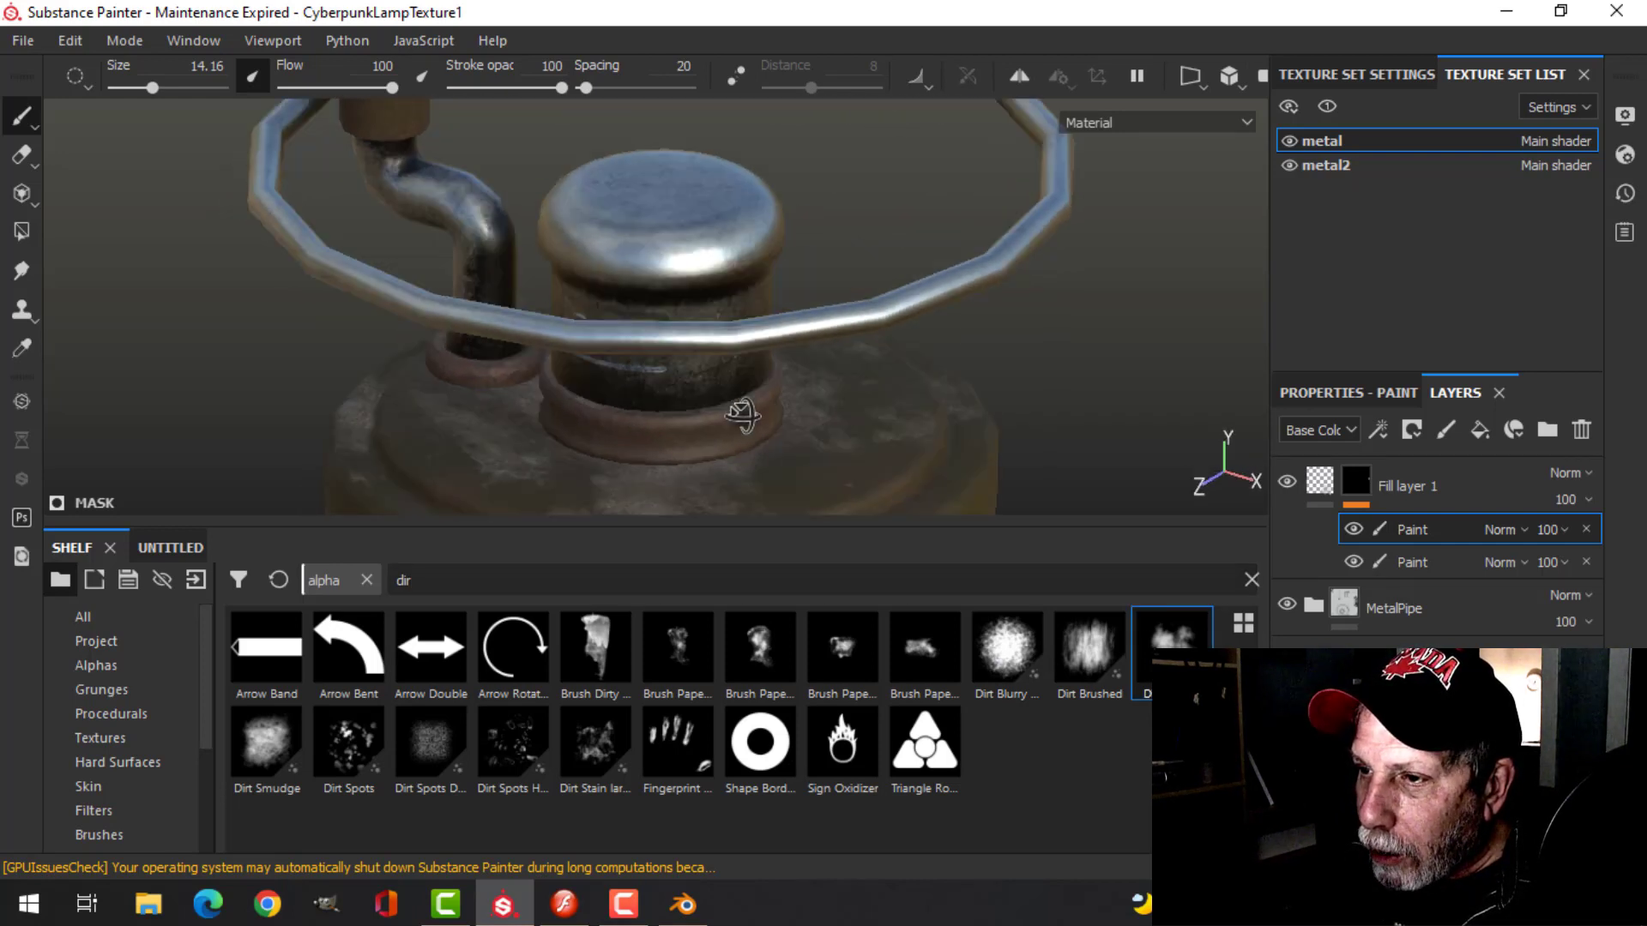
{"action": "left_click_drag", "start_coordinate": [742, 415], "coordinate": [739, 452], "text": "alt"}
{"action": "left_click", "coordinate": [702, 275]}
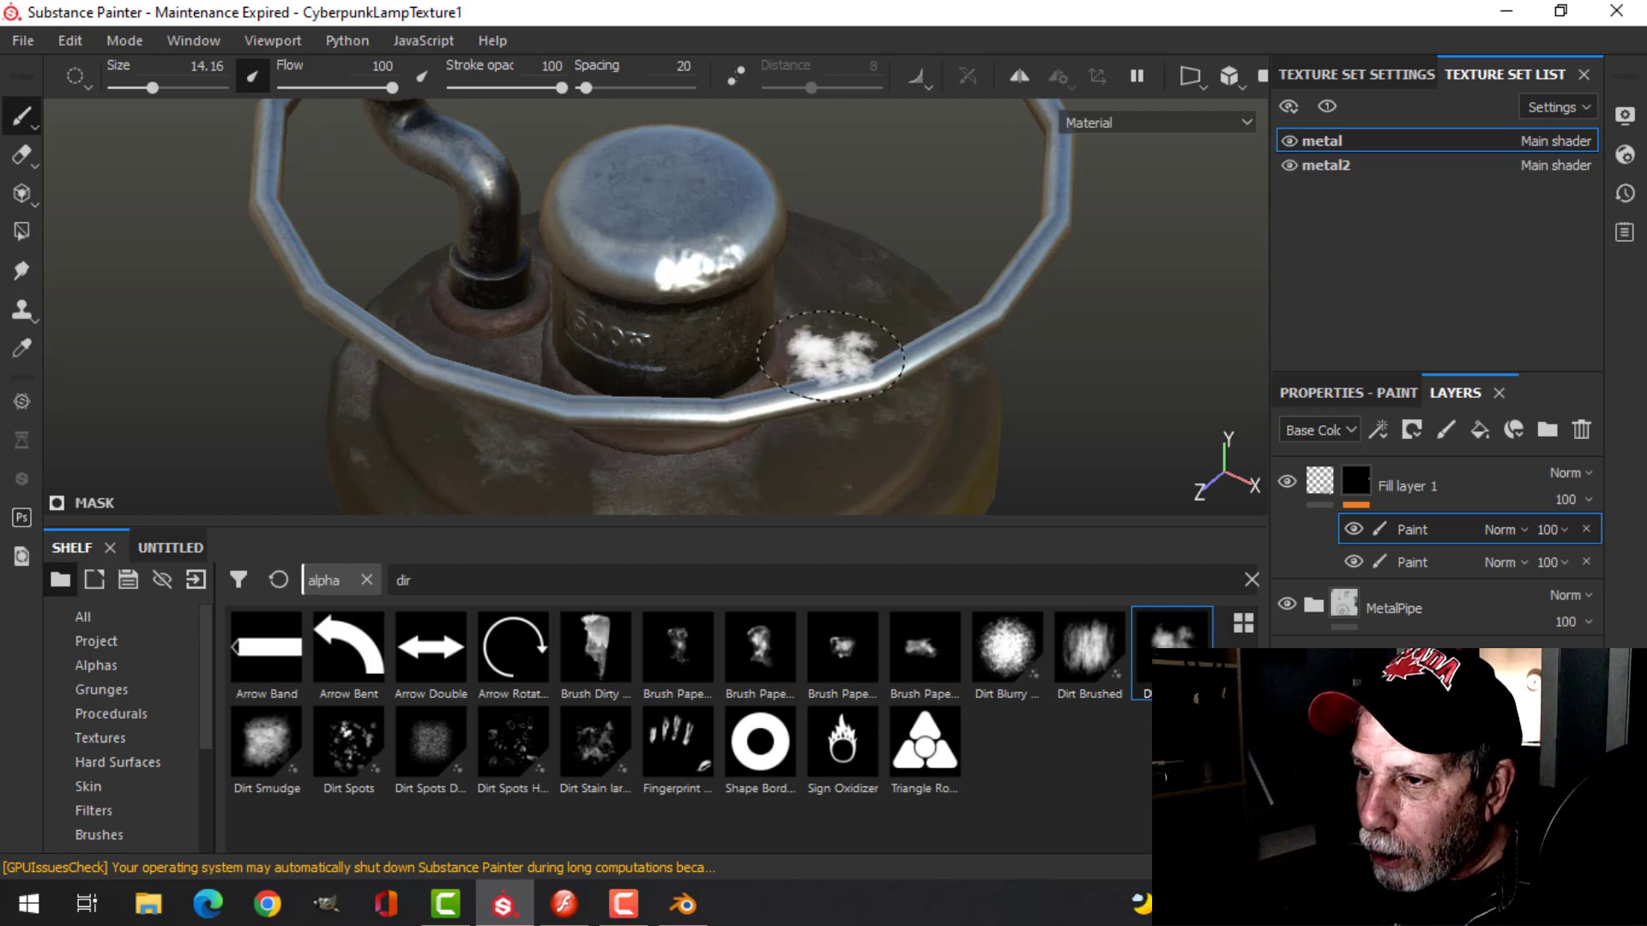
{"action": "key", "text": "ctrl+z"}
{"action": "left_click_drag", "start_coordinate": [842, 436], "coordinate": [834, 390], "text": "alt"}
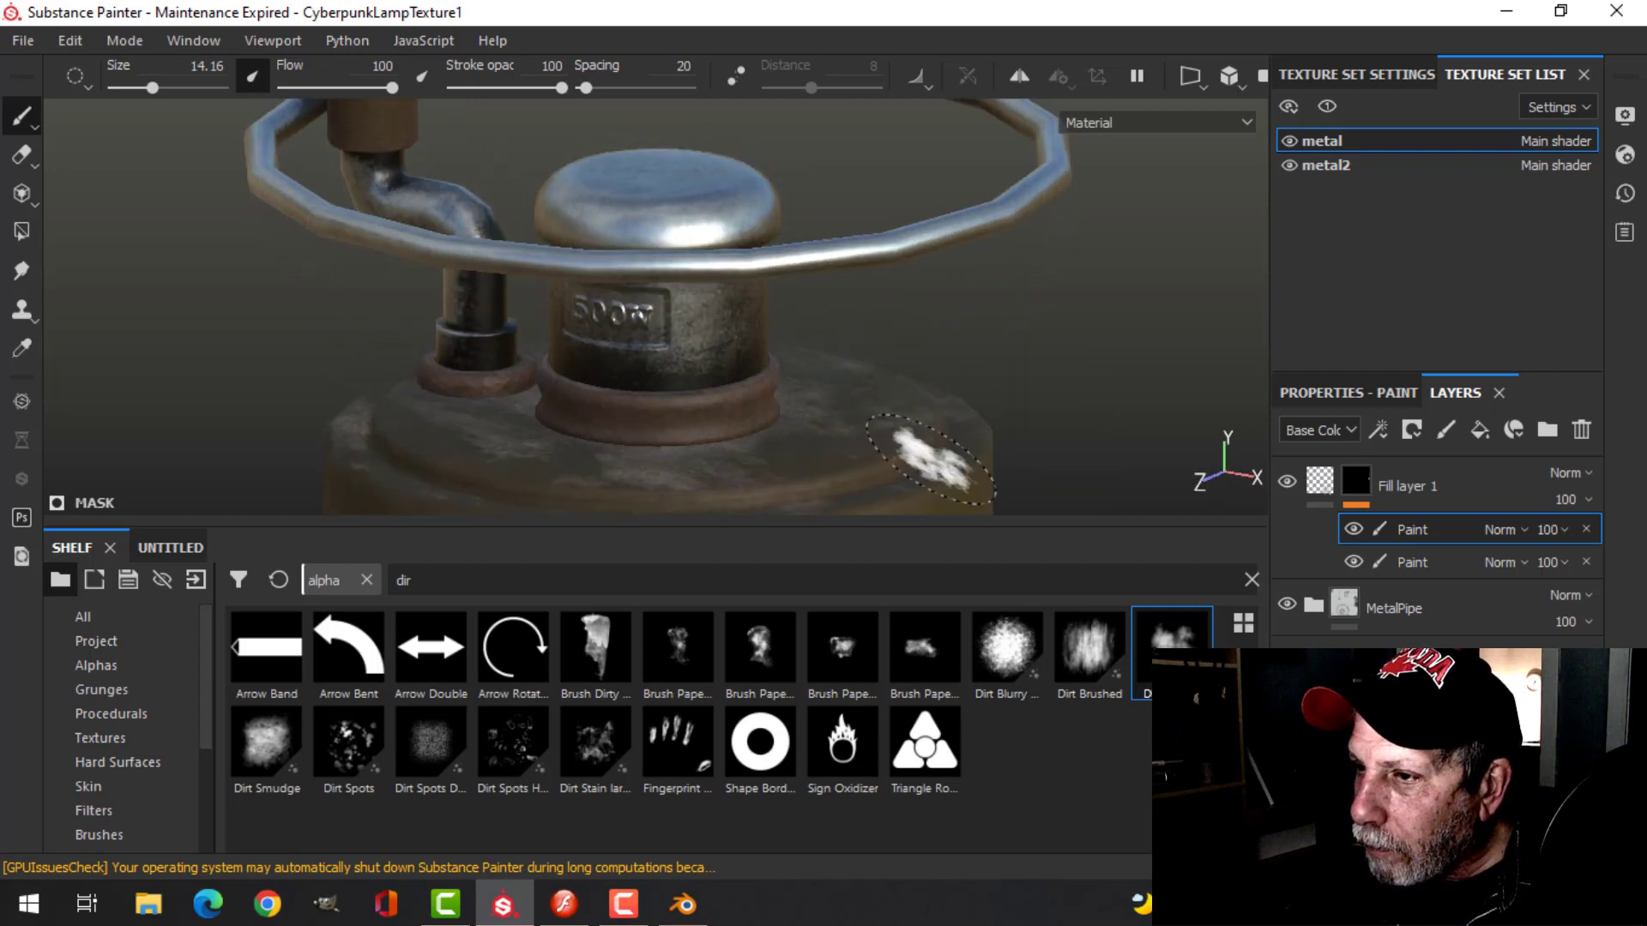
{"action": "left_click_drag", "start_coordinate": [930, 453], "coordinate": [972, 418], "text": "alt"}
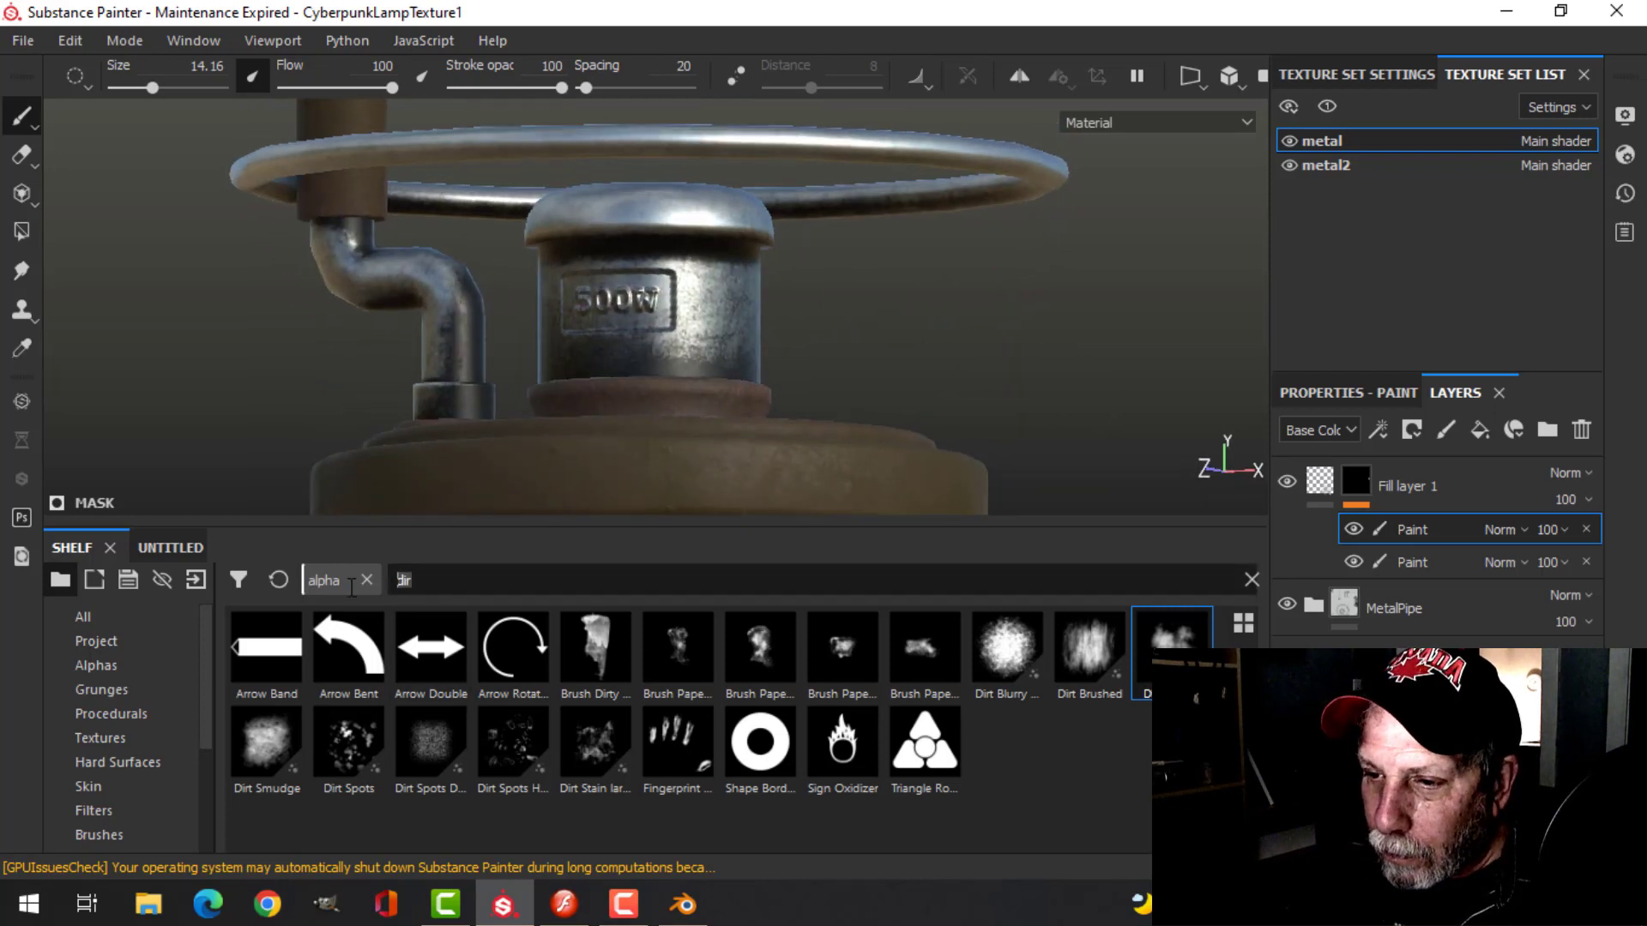
- Search the alphas for "scra" instead and choose the alpha with a few long, coarse scratches
{"action": "key", "text": "BackSpace"}
{"action": "key", "text": "BackSpace"}
{"action": "key", "text": "BackSpace"}
{"action": "type", "text": "scra"}
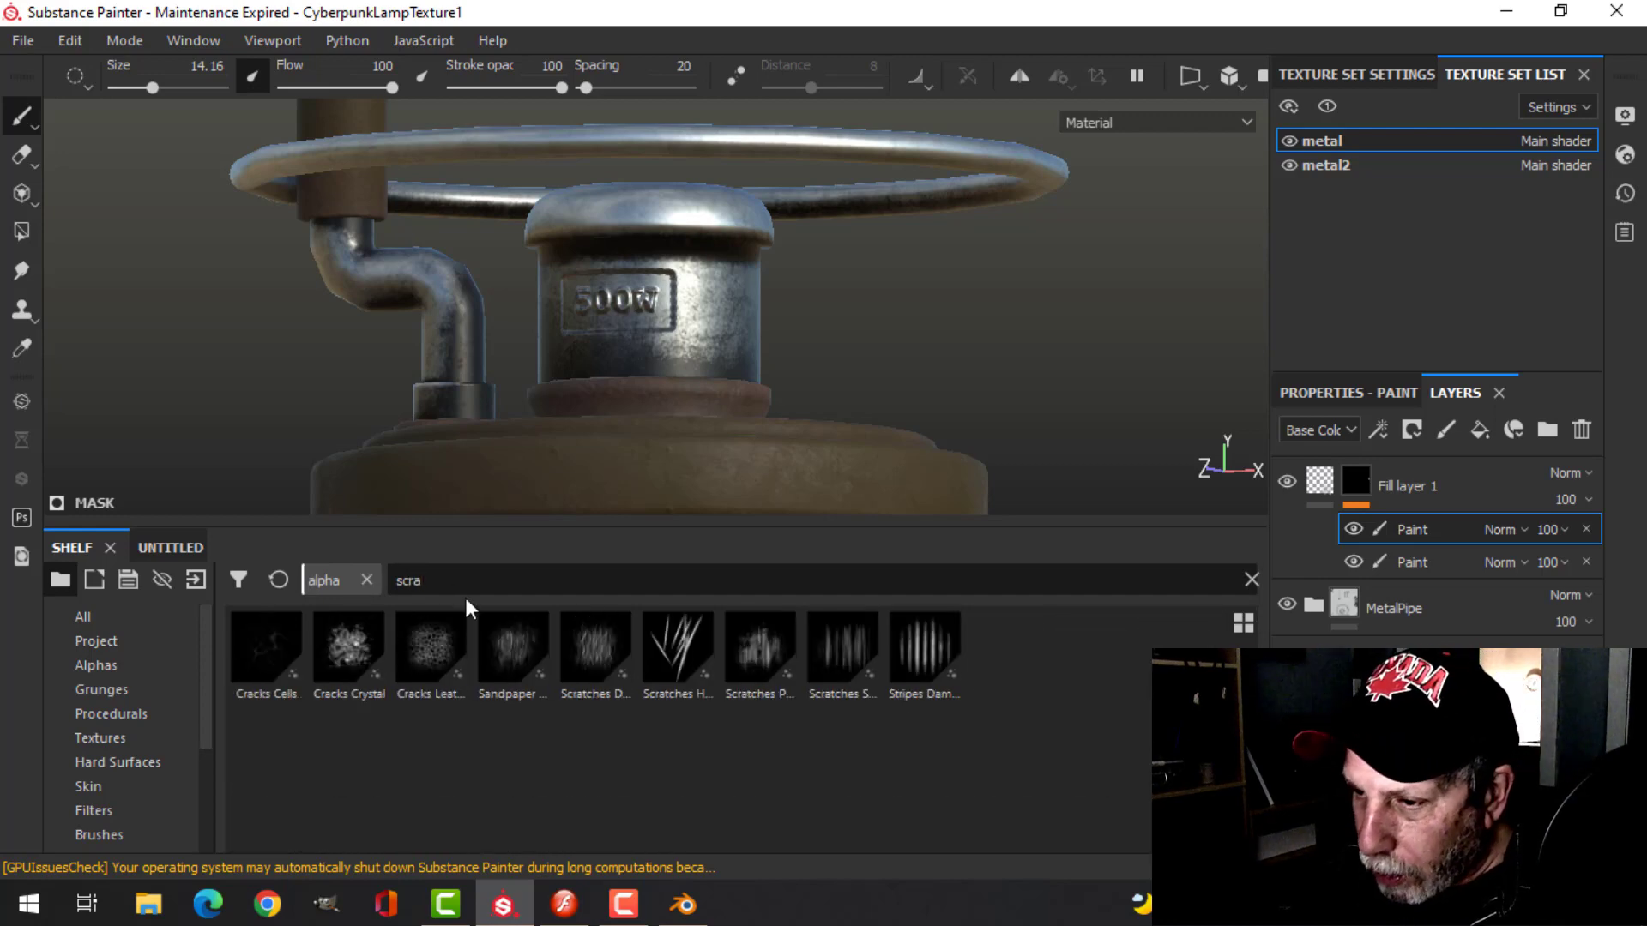
{"action": "left_click", "coordinate": [673, 656]}
- Reduce the brush size to about 7.65 and stamp the scratches onto the front rim of the metal cylinder's cap
{"action": "mouse_move", "coordinate": [892, 313]}
{"action": "left_mouse_down", "text": "alt"}
{"action": "mouse_move", "coordinate": [752, 339]}
{"action": "mouse_move", "coordinate": [845, 331]}
{"action": "mouse_move", "coordinate": [785, 279]}
{"action": "mouse_move", "coordinate": [975, 334]}
{"action": "left_mouse_up", "text": "alt"}
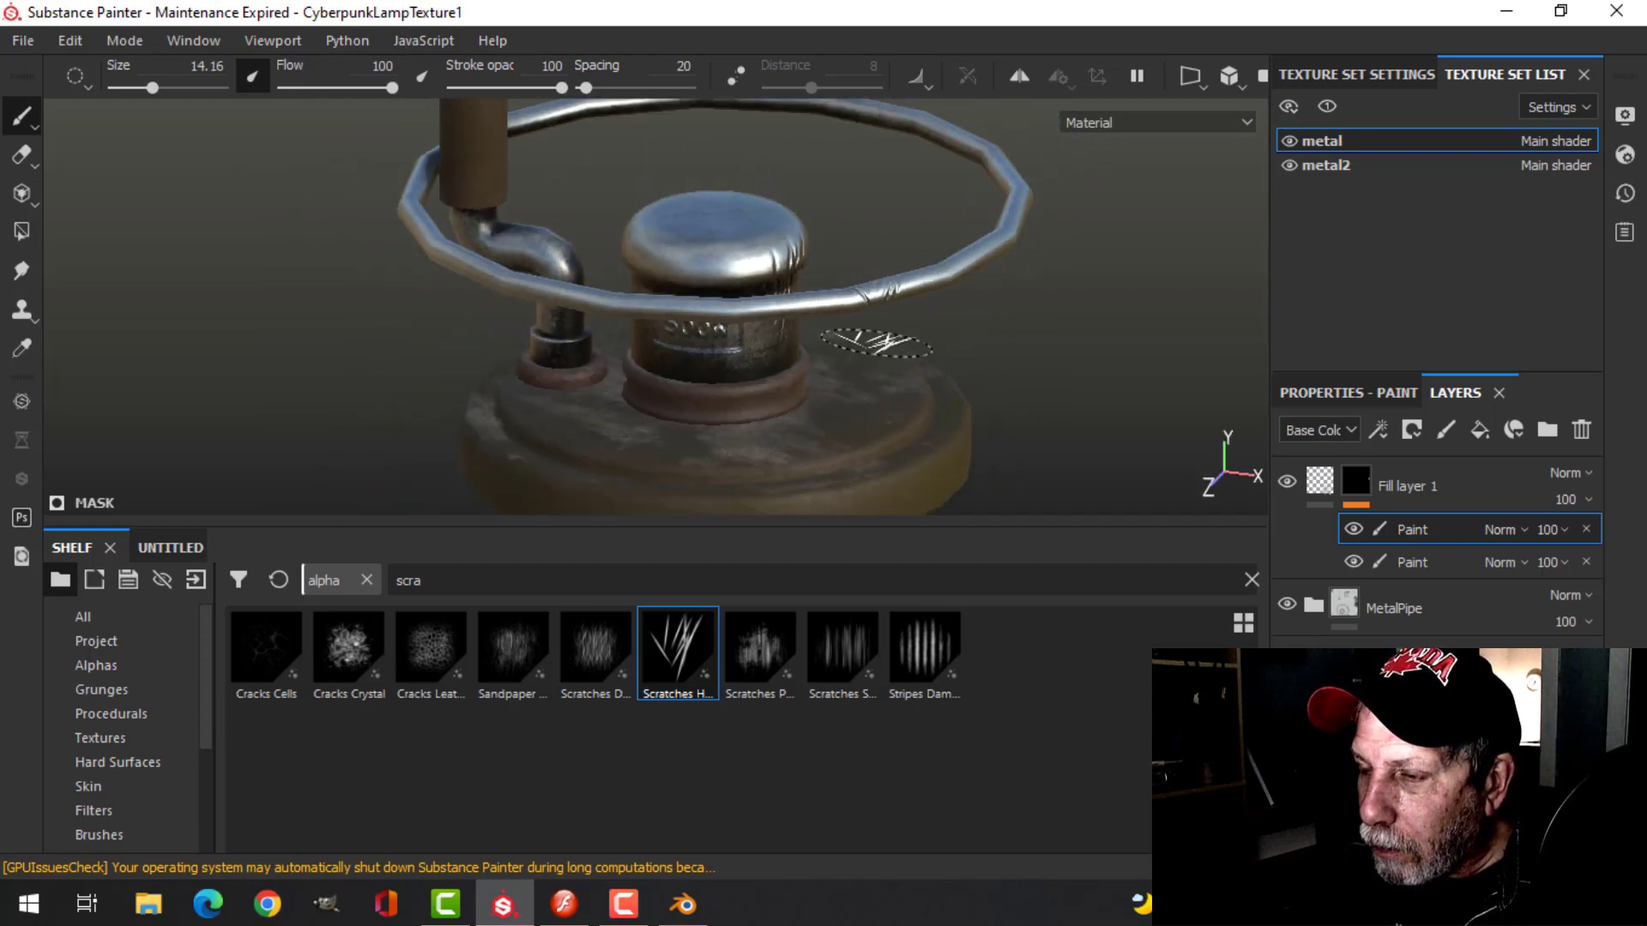
{"action": "left_click_drag", "start_coordinate": [852, 342], "coordinate": [776, 304], "text": "alt"}
{"action": "scroll", "coordinate": [793, 295], "scroll_direction": "up", "scroll_amount": 2}
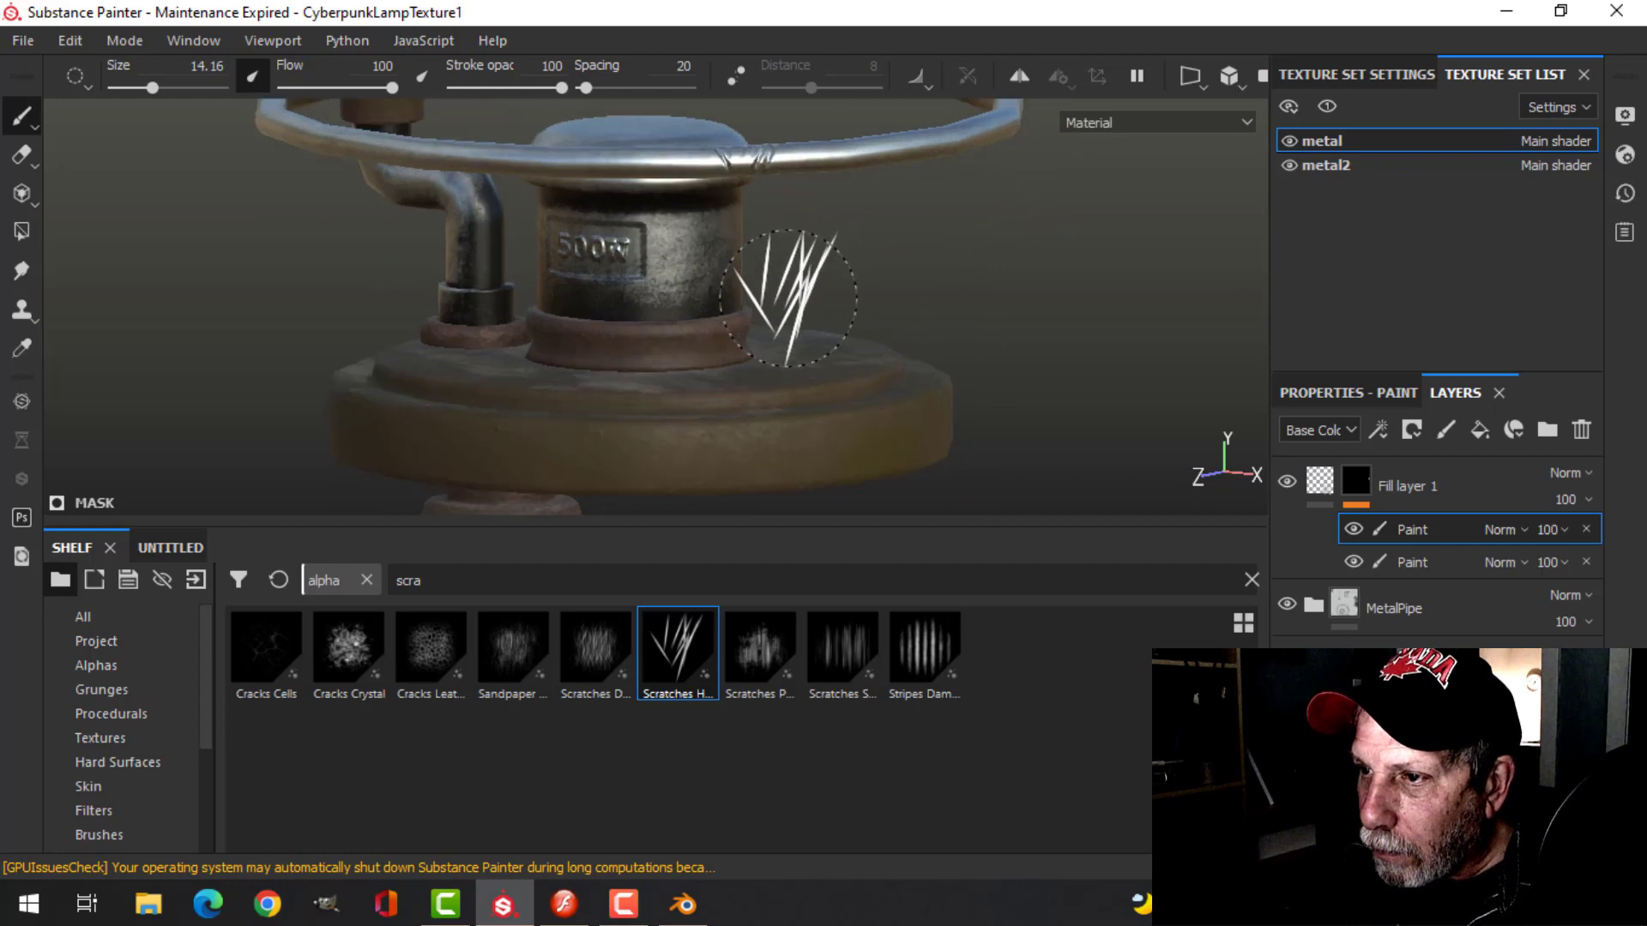
{"action": "scroll", "coordinate": [793, 297], "scroll_direction": "down", "scroll_amount": 1}
{"action": "middle_click_drag", "start_coordinate": [766, 264], "coordinate": [776, 334], "text": "alt"}
{"action": "left_click_drag", "start_coordinate": [802, 343], "coordinate": [777, 314], "text": "alt"}
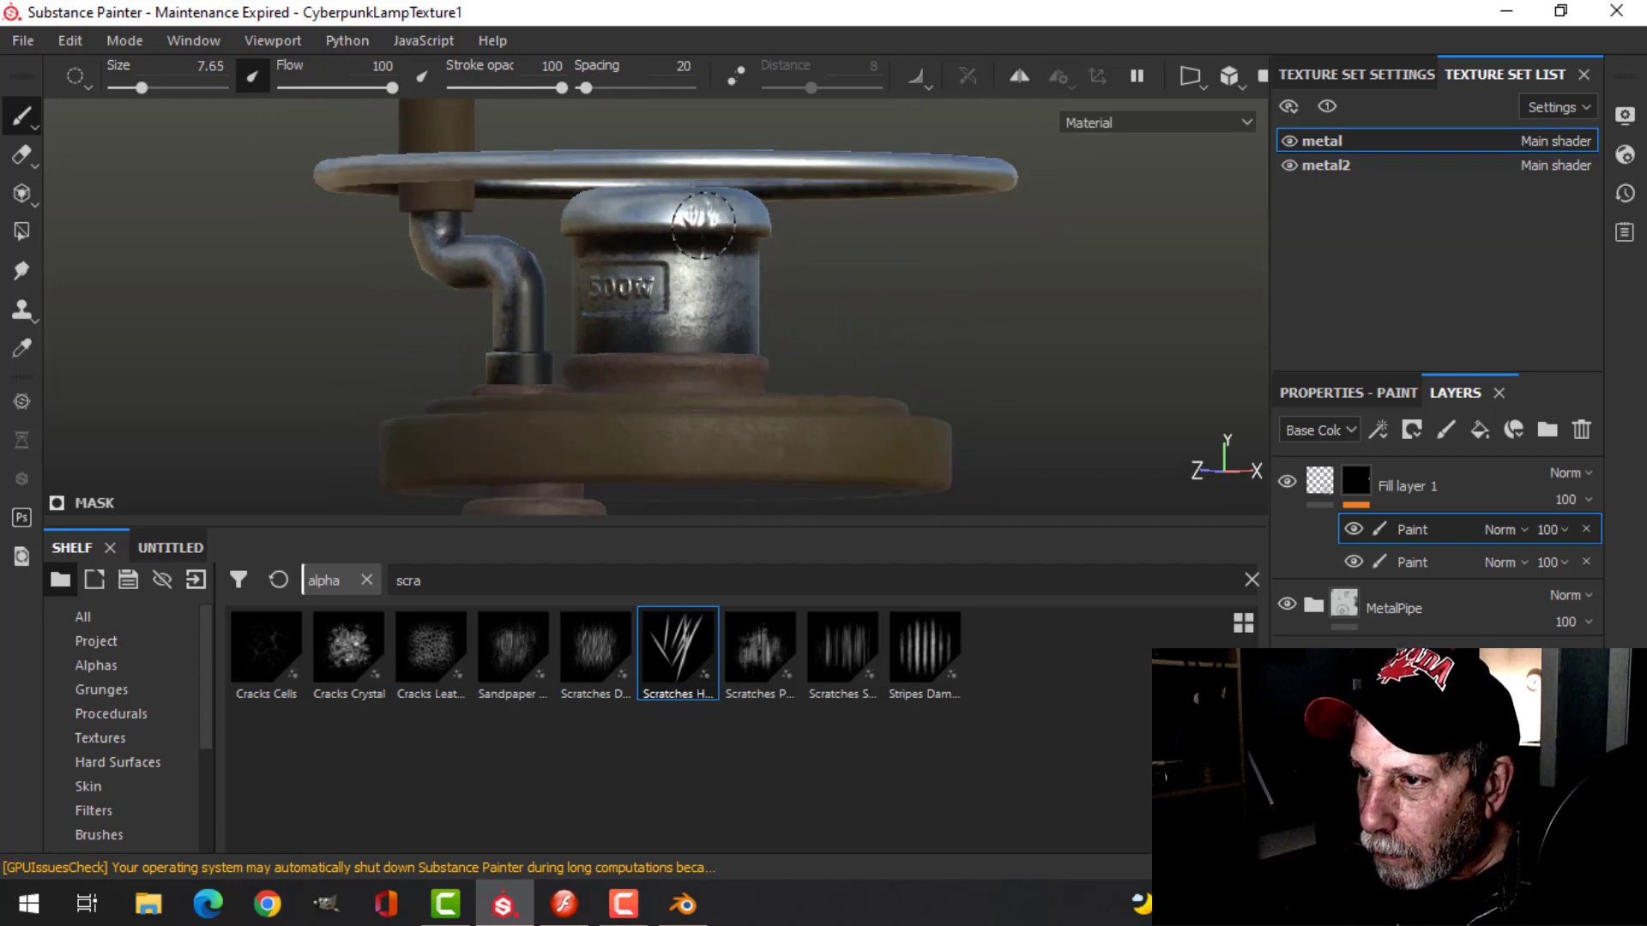
{"action": "mouse_move", "coordinate": [750, 296]}
{"action": "left_mouse_down", "text": "alt"}
{"action": "mouse_move", "coordinate": [978, 341]}
{"action": "mouse_move", "coordinate": [943, 291]}
{"action": "mouse_move", "coordinate": [827, 220]}
{"action": "mouse_move", "coordinate": [721, 394]}
{"action": "mouse_move", "coordinate": [749, 313]}
{"action": "mouse_move", "coordinate": [705, 334]}
{"action": "mouse_move", "coordinate": [746, 377]}
{"action": "mouse_move", "coordinate": [694, 411]}
{"action": "mouse_move", "coordinate": [755, 357]}
{"action": "mouse_move", "coordinate": [710, 343]}
{"action": "mouse_move", "coordinate": [716, 302]}
{"action": "mouse_move", "coordinate": [699, 306]}
{"action": "mouse_move", "coordinate": [750, 289]}
{"action": "left_mouse_up", "text": "alt"}
{"action": "middle_click_drag", "start_coordinate": [750, 289], "coordinate": [661, 253], "text": "alt"}
- Stamp the Cracks Crystal alpha at brush size 12.56 onto the bent pipe beside the base's metal cylinder
{"action": "left_click_drag", "start_coordinate": [786, 324], "coordinate": [862, 375], "text": "alt"}
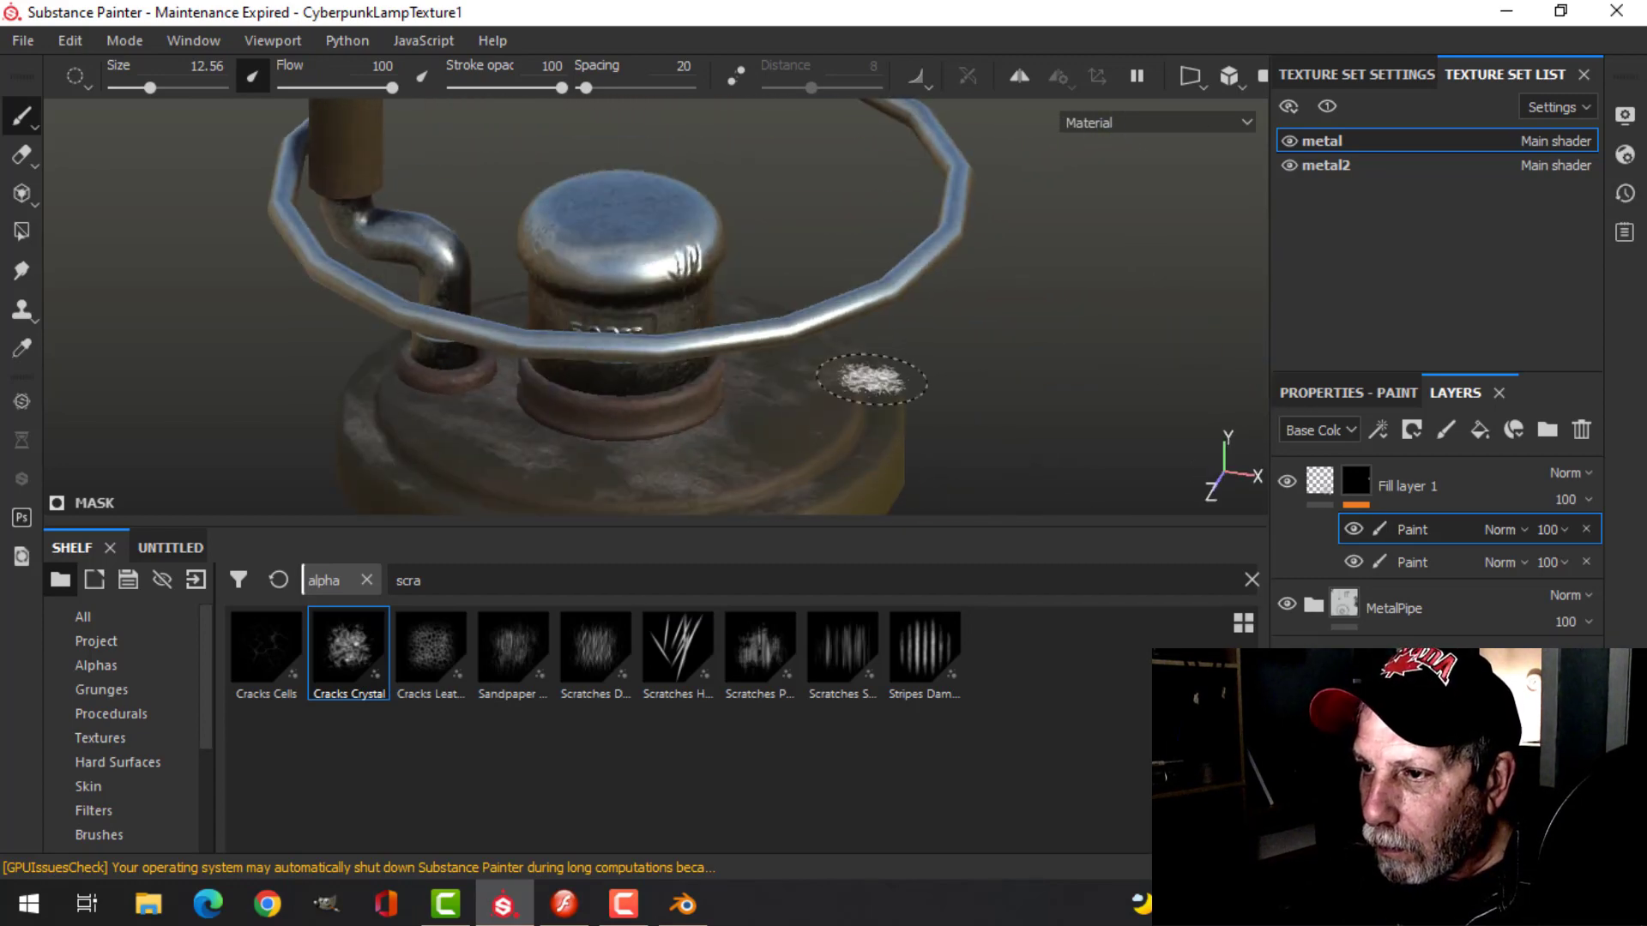
{"action": "left_click_drag", "start_coordinate": [654, 335], "coordinate": [496, 265], "text": "alt"}
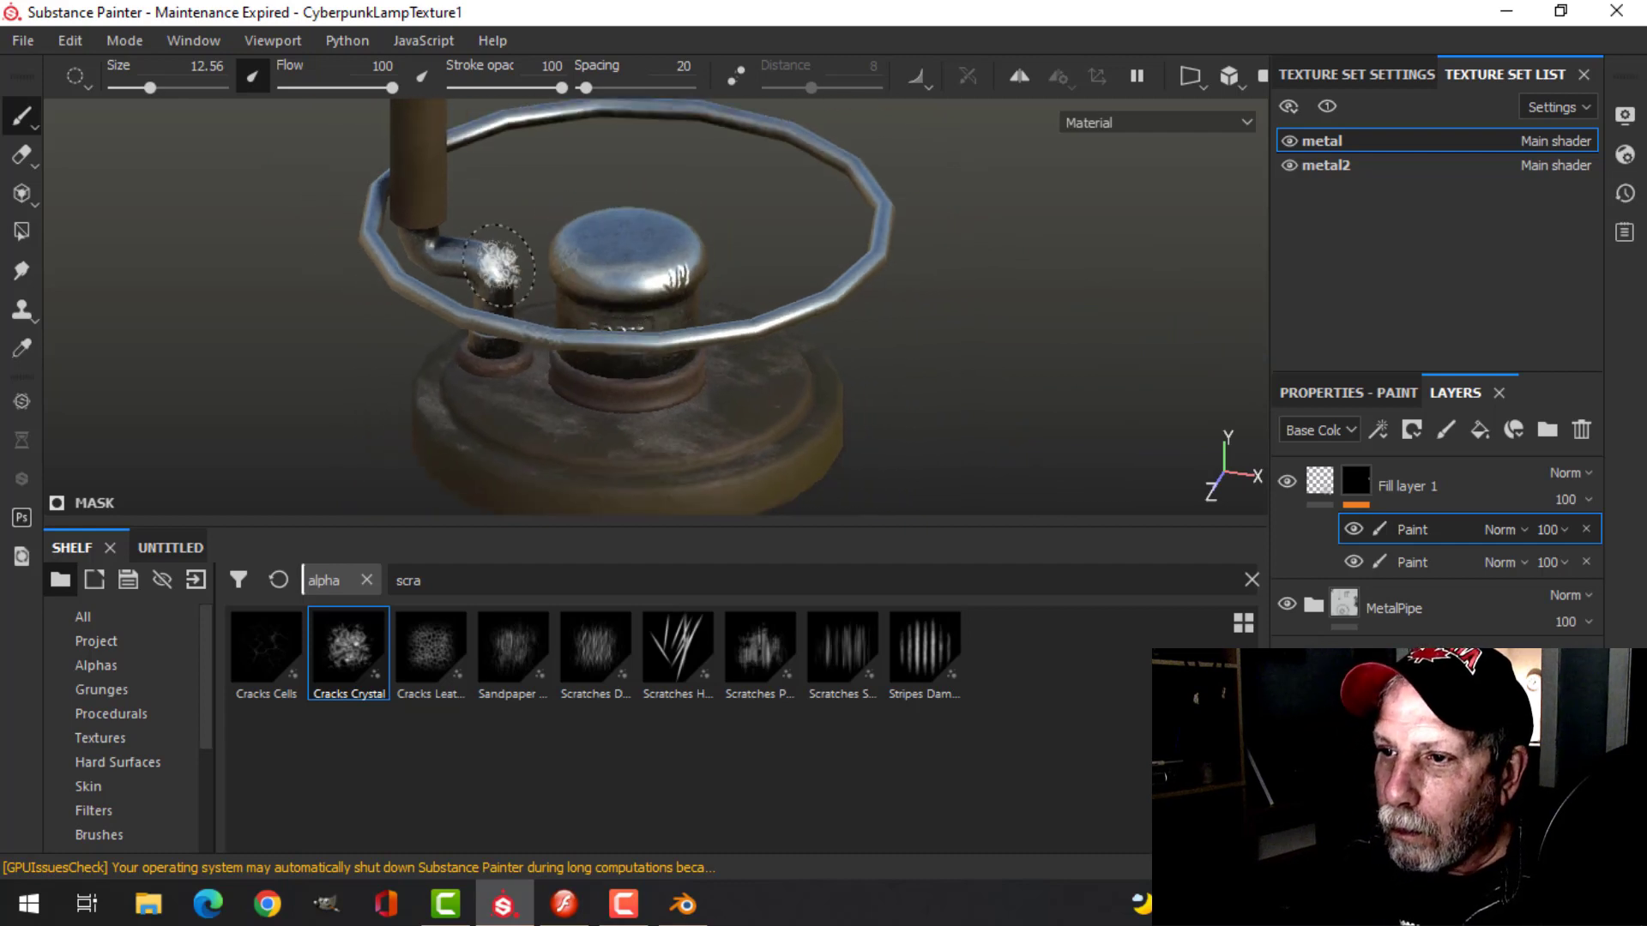
{"action": "left_click_drag", "start_coordinate": [653, 283], "coordinate": [719, 286], "text": "alt"}
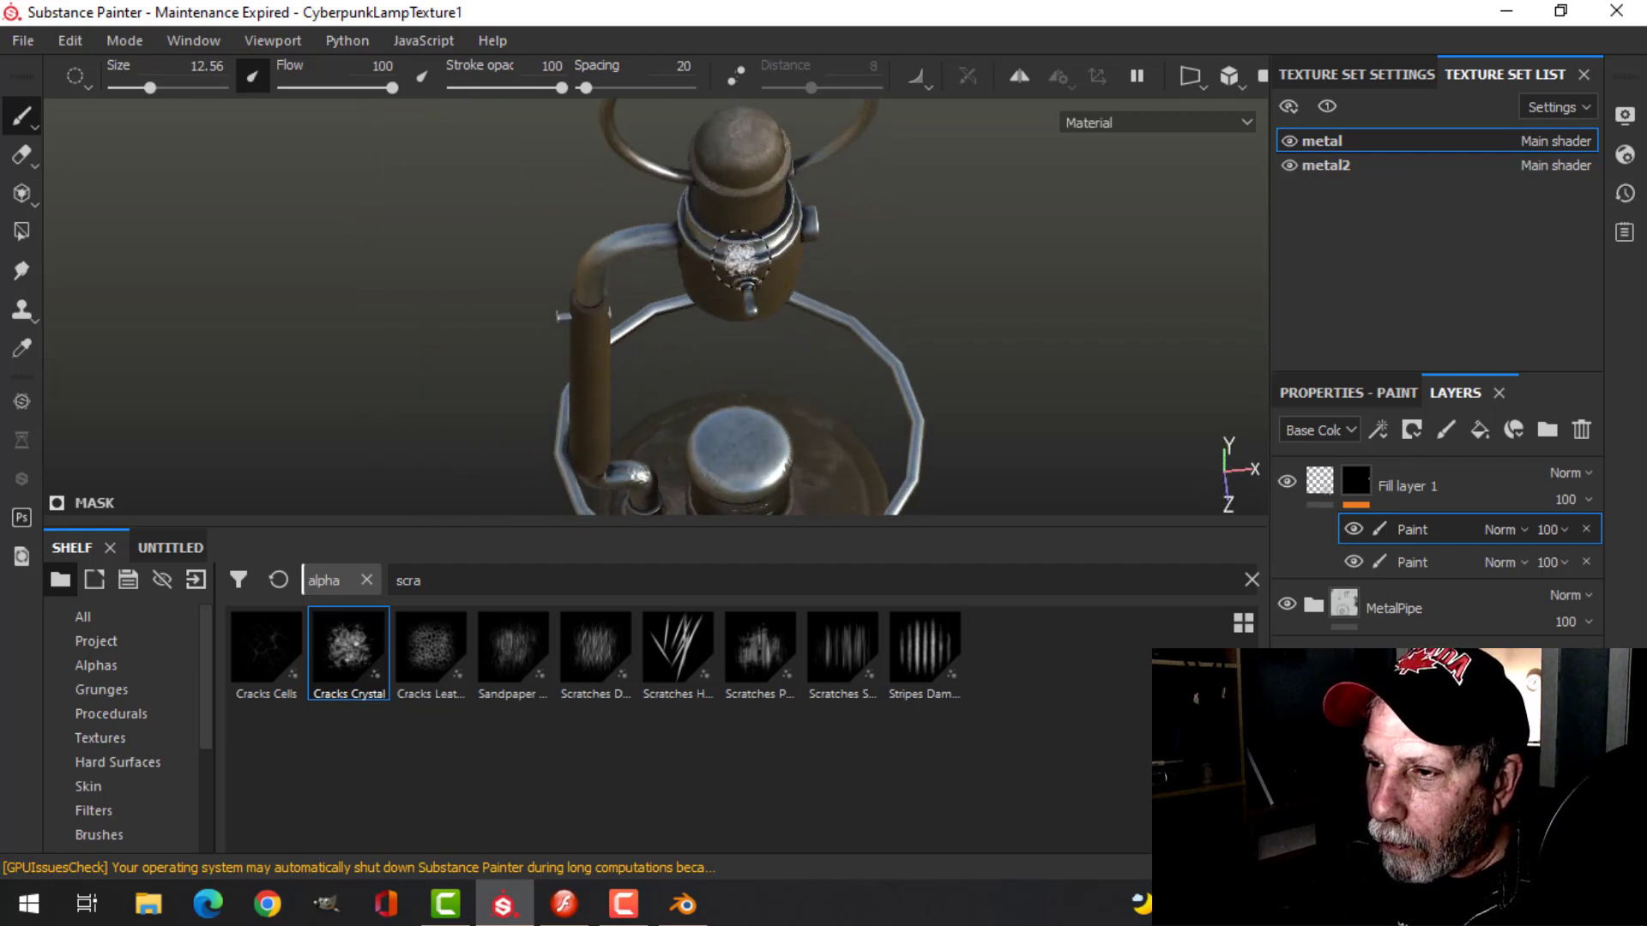
- Stamp the Cracks Crystal alpha onto the bend of the upper metal arm that carries the lamp socket
{"action": "scroll", "coordinate": [713, 249], "scroll_direction": "up", "scroll_amount": 5}
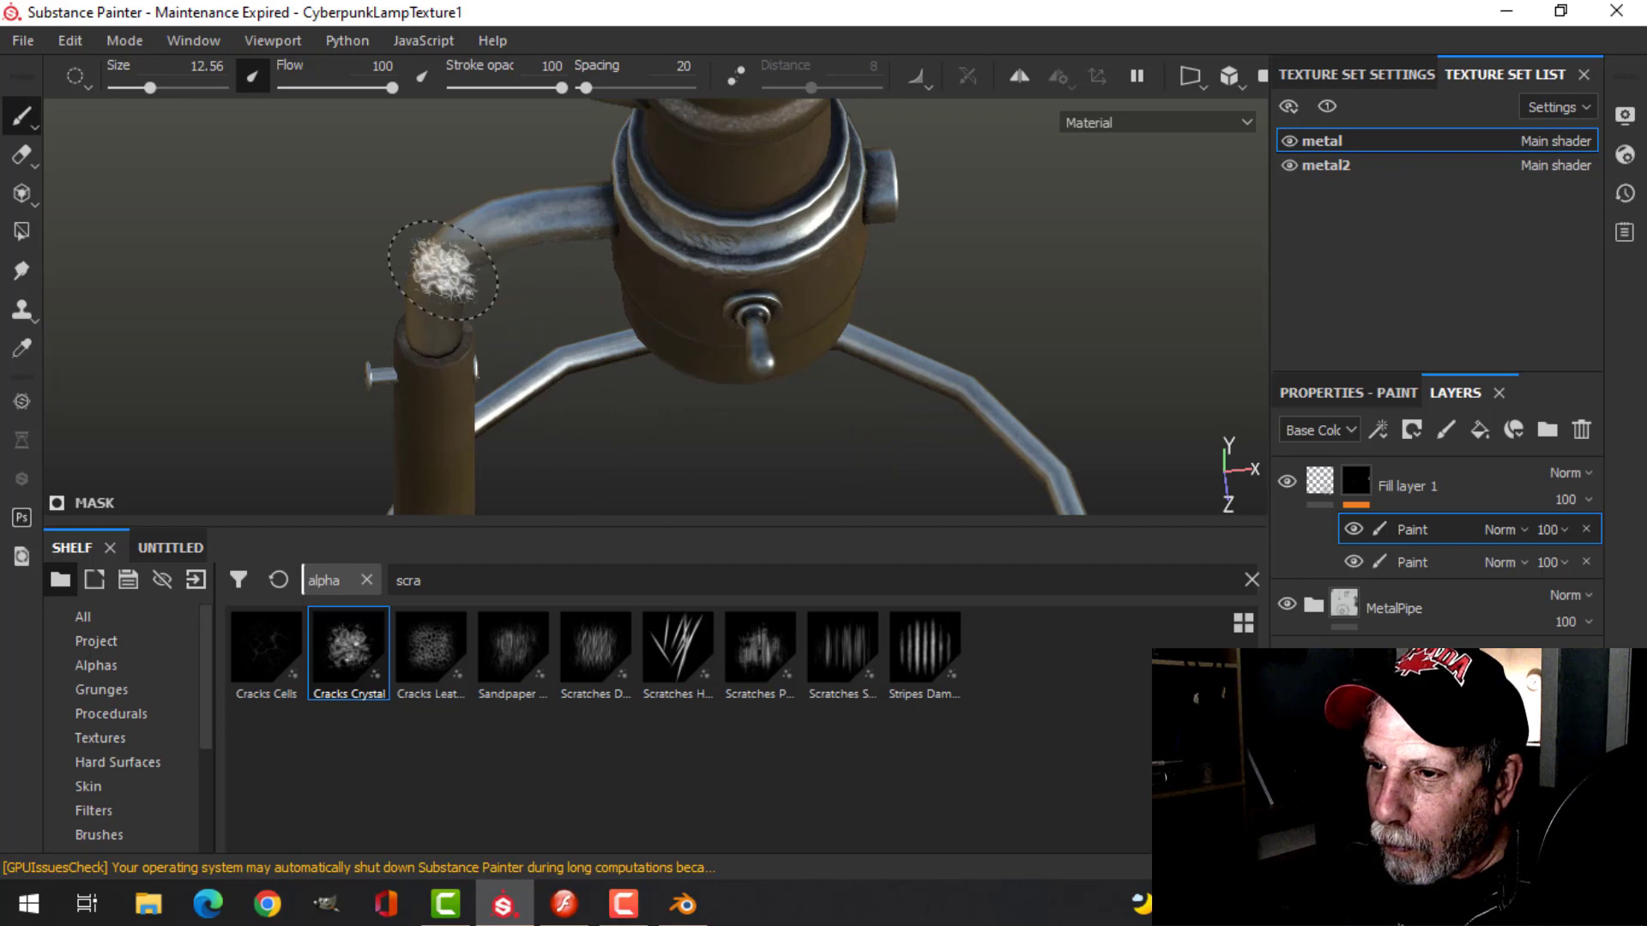
{"action": "mouse_move", "coordinate": [798, 353]}
{"action": "left_mouse_down", "text": "alt"}
{"action": "mouse_move", "coordinate": [579, 327]}
{"action": "mouse_move", "coordinate": [683, 259]}
{"action": "left_mouse_up", "text": "alt"}
{"action": "mouse_move", "coordinate": [796, 398]}
{"action": "left_mouse_down", "text": "alt"}
{"action": "mouse_move", "coordinate": [713, 349]}
{"action": "mouse_move", "coordinate": [634, 331]}
{"action": "left_mouse_up", "text": "alt"}
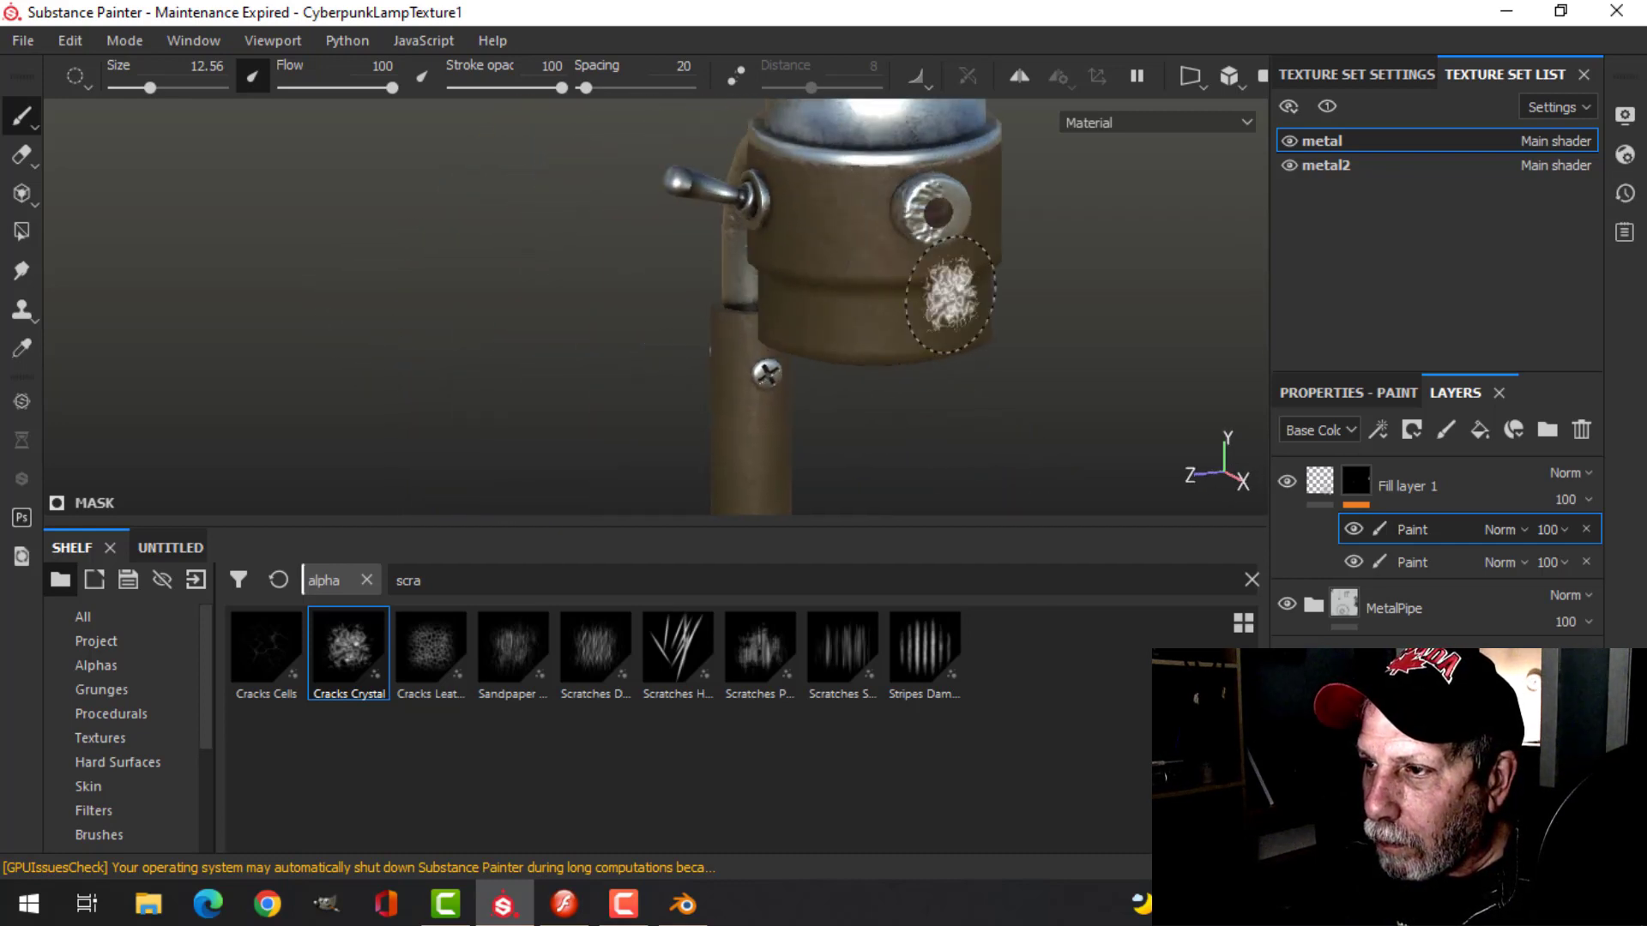
{"action": "mouse_move", "coordinate": [763, 350]}
{"action": "left_mouse_down", "text": "alt"}
{"action": "mouse_move", "coordinate": [930, 376]}
{"action": "mouse_move", "coordinate": [994, 344]}
{"action": "left_mouse_up", "text": "alt"}
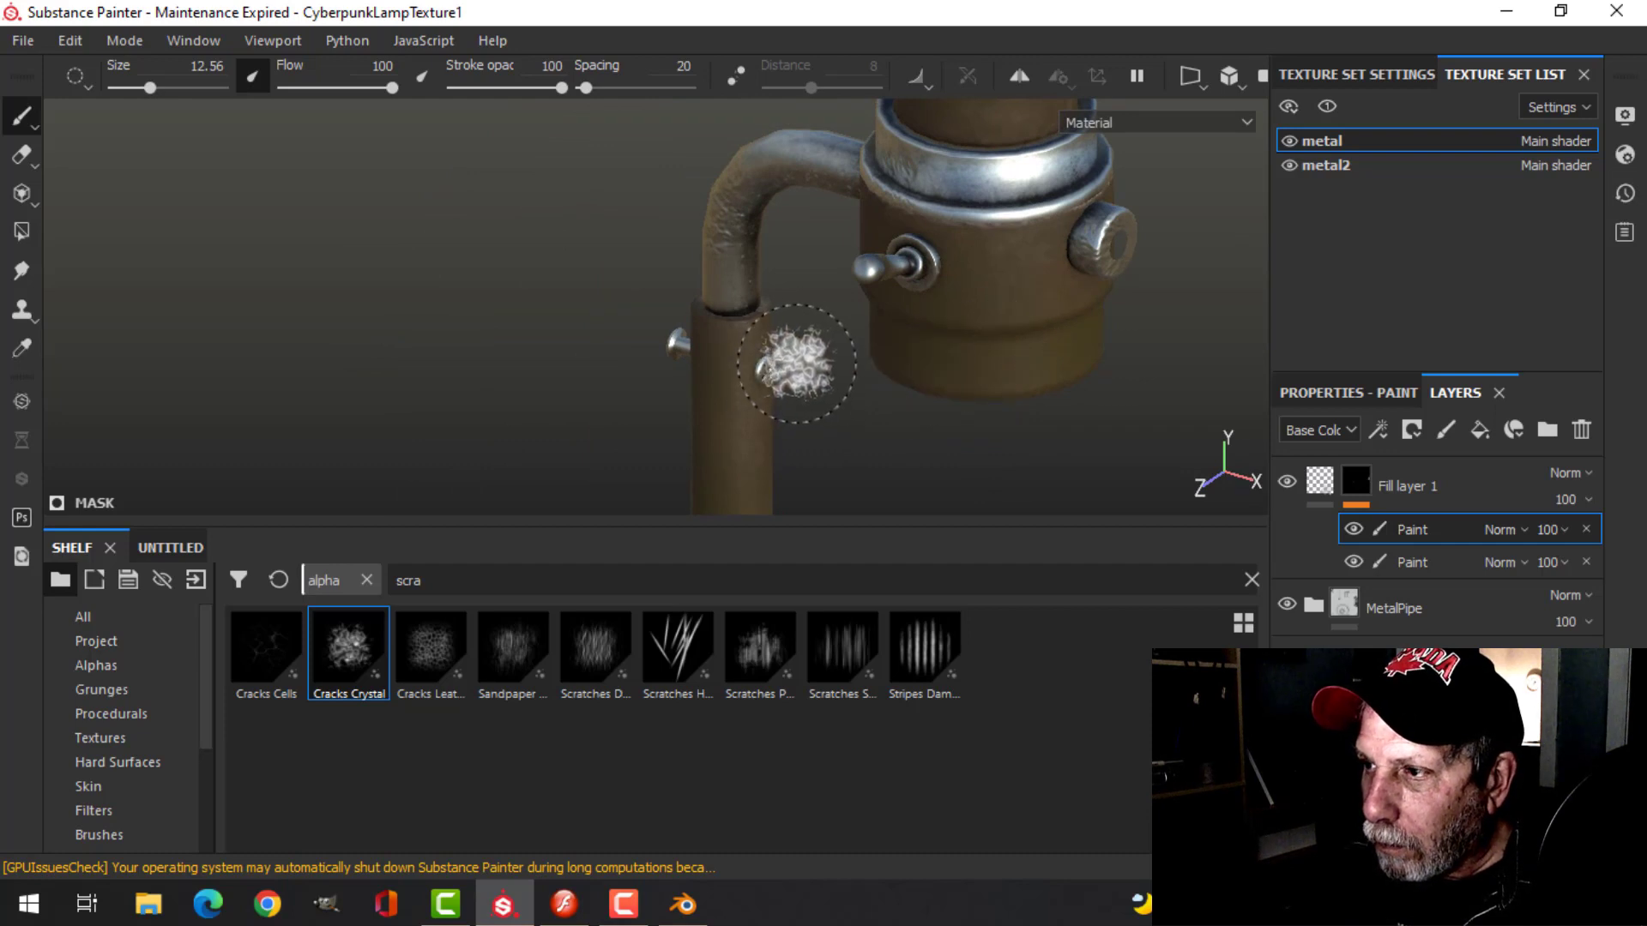
- Reduce the brush size to 8.09 and stamp the crystal cracks on the round knob beside the toggle switch
{"action": "left_click_drag", "start_coordinate": [796, 360], "coordinate": [944, 368], "text": "alt"}
{"action": "left_click_drag", "start_coordinate": [1072, 323], "coordinate": [860, 366], "text": "alt"}
{"action": "middle_click_drag", "start_coordinate": [860, 366], "coordinate": [825, 366], "text": "alt"}
{"action": "scroll", "coordinate": [866, 347], "scroll_direction": "up", "scroll_amount": 3}
{"action": "mouse_move", "coordinate": [930, 337]}
{"action": "left_mouse_down", "text": "alt"}
{"action": "mouse_move", "coordinate": [903, 278]}
{"action": "mouse_move", "coordinate": [900, 349]}
{"action": "mouse_move", "coordinate": [926, 294]}
{"action": "left_mouse_up", "text": "alt"}
{"action": "key", "text": "bracketleft"}
{"action": "key", "text": "bracketleft"}
{"action": "key", "text": "bracketleft"}
{"action": "key", "text": "bracketleft"}
{"action": "key", "text": "bracketleft"}
{"action": "key", "text": "bracketleft"}
{"action": "key", "text": "bracketleft"}
{"action": "left_click", "coordinate": [913, 177]}
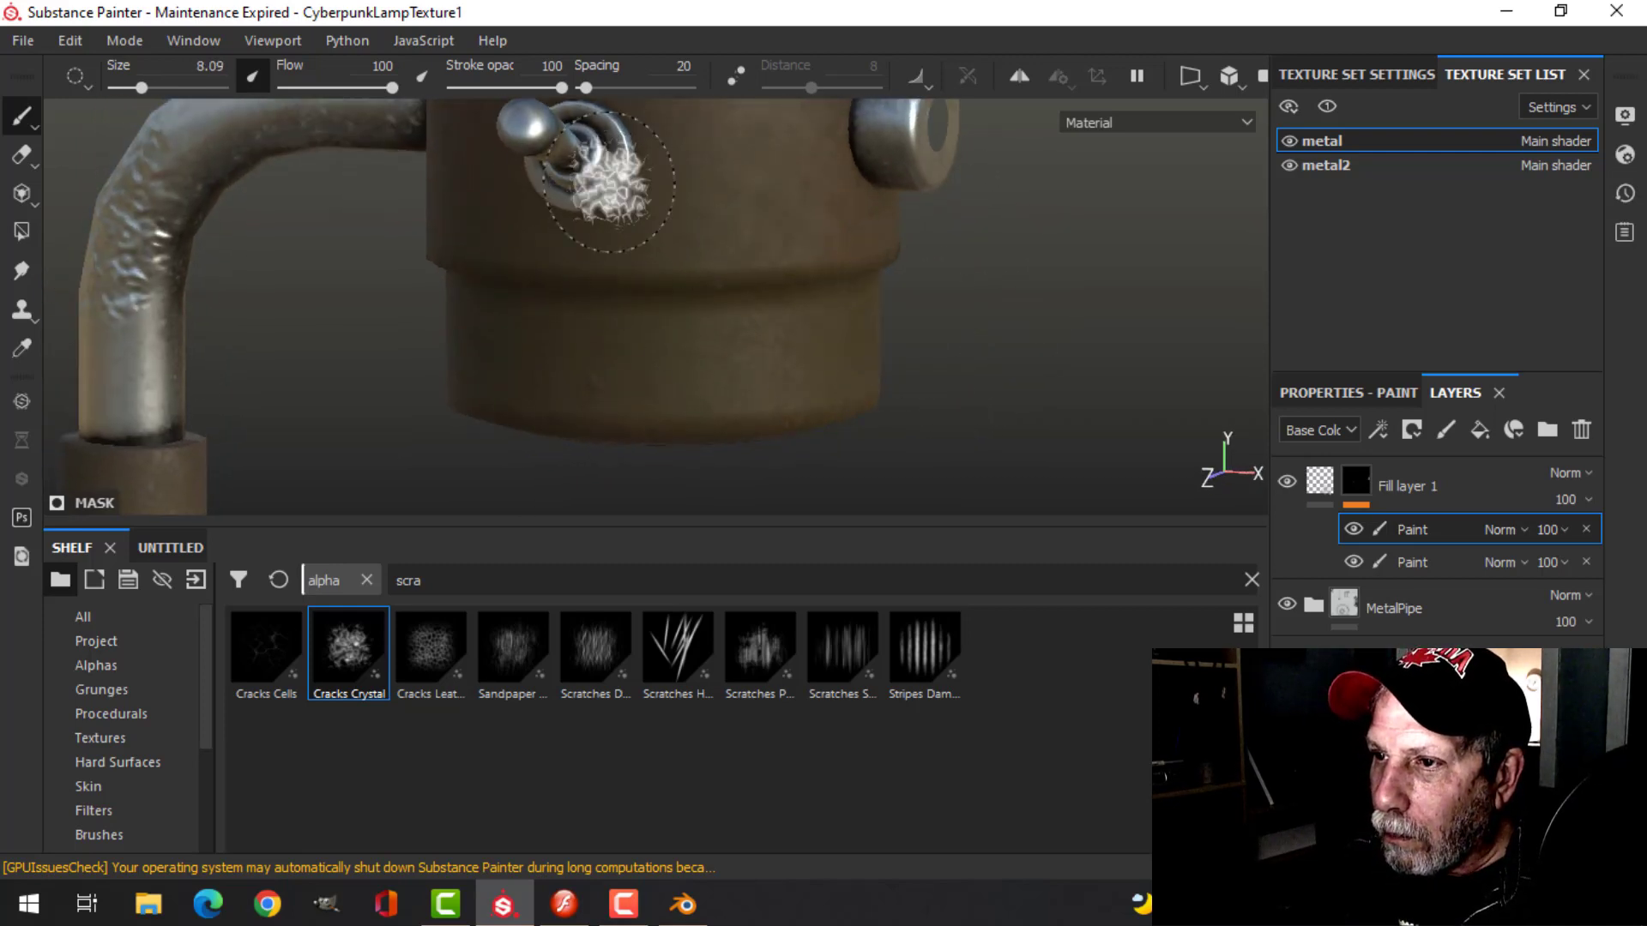
- Stamp the crystal cracks onto the metal collar above the toggle switch on the lamp socket
{"action": "scroll", "coordinate": [768, 431], "scroll_direction": "down", "scroll_amount": 3}
{"action": "middle_click_drag", "start_coordinate": [776, 326], "coordinate": [670, 440], "text": "alt"}
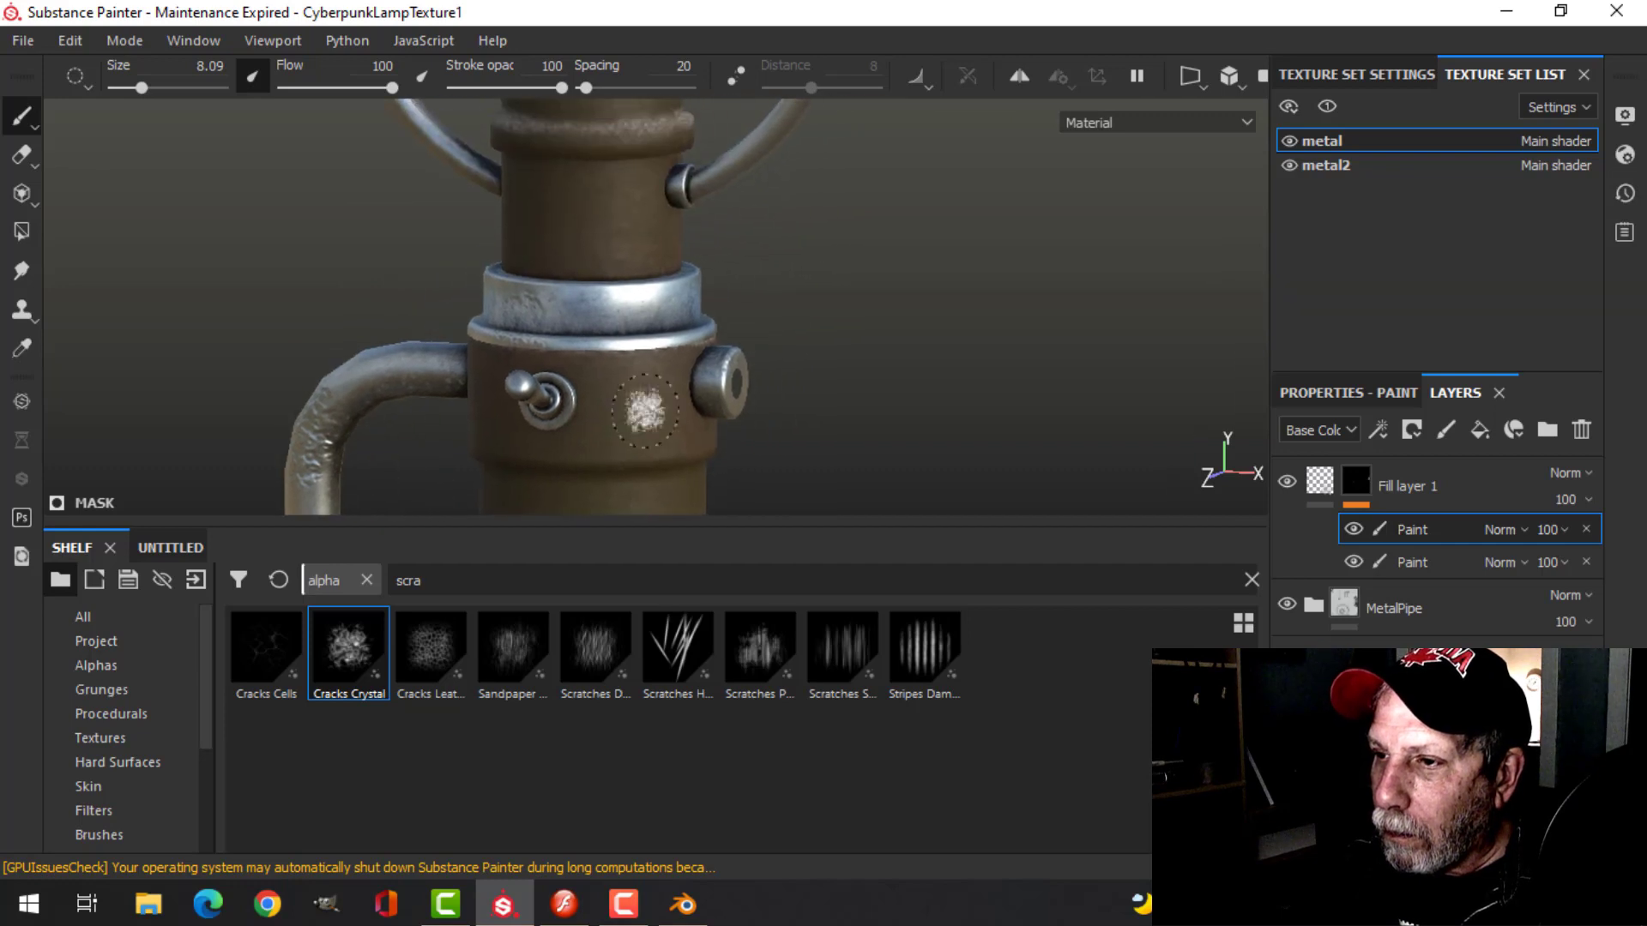
{"action": "left_click_drag", "start_coordinate": [873, 354], "coordinate": [680, 306], "text": "alt"}
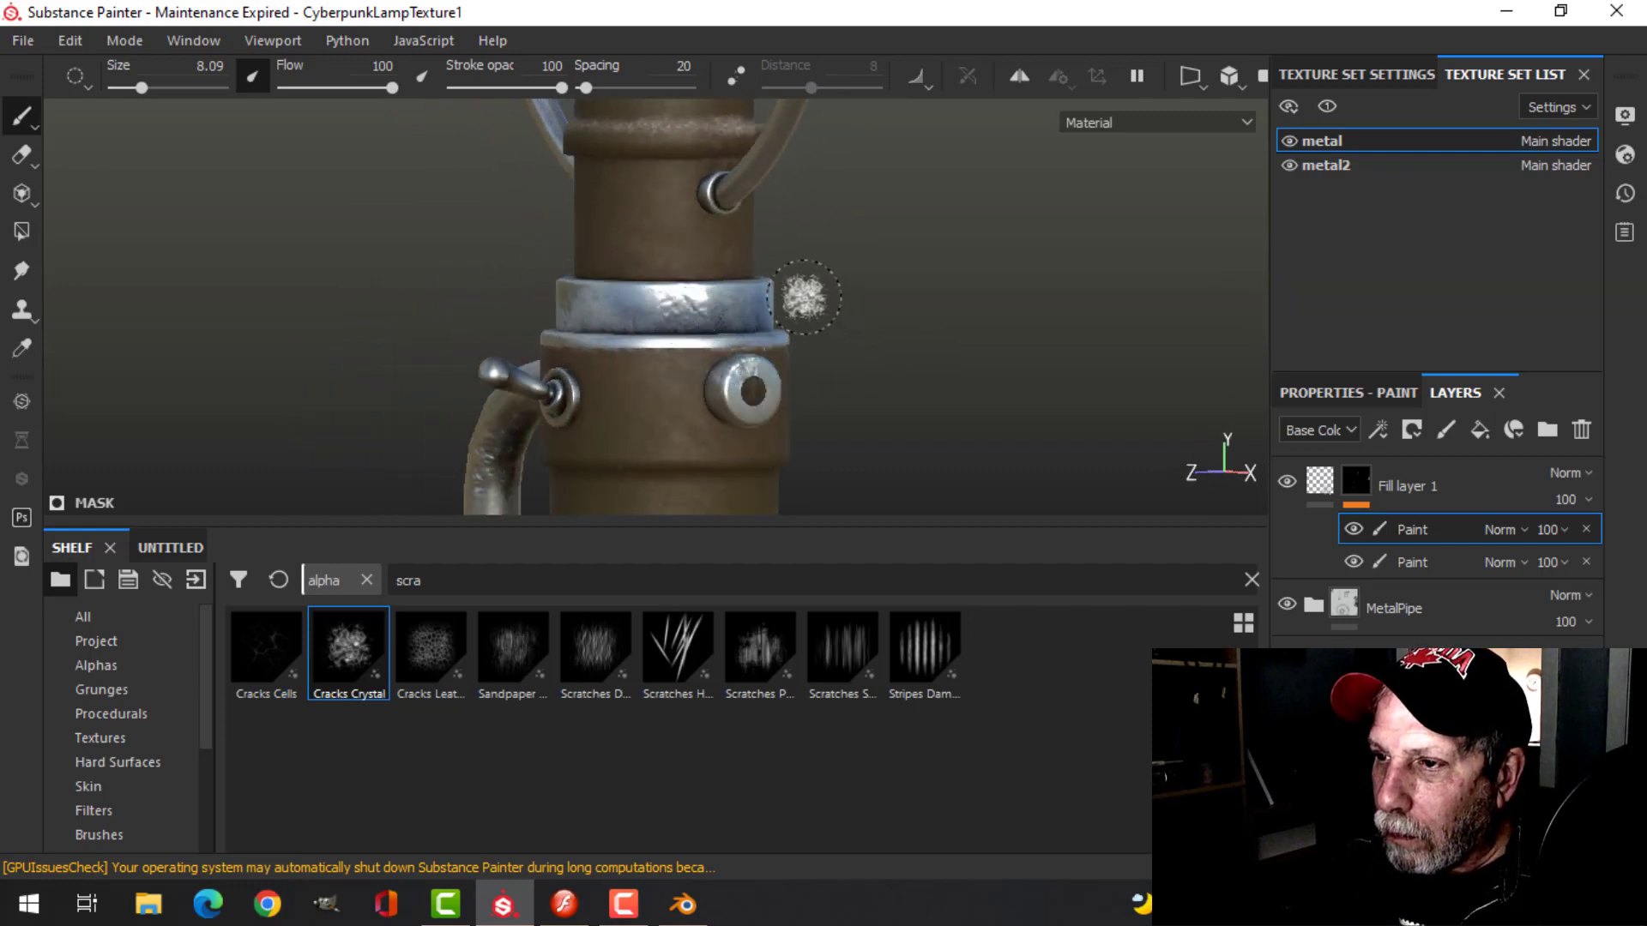
{"action": "left_click_drag", "start_coordinate": [812, 307], "coordinate": [866, 545], "text": "alt"}
- Switch to the Sandpaper alpha and stamp fine scratches at brush size 18 around the socket's metal collar
{"action": "left_click", "coordinate": [512, 650]}
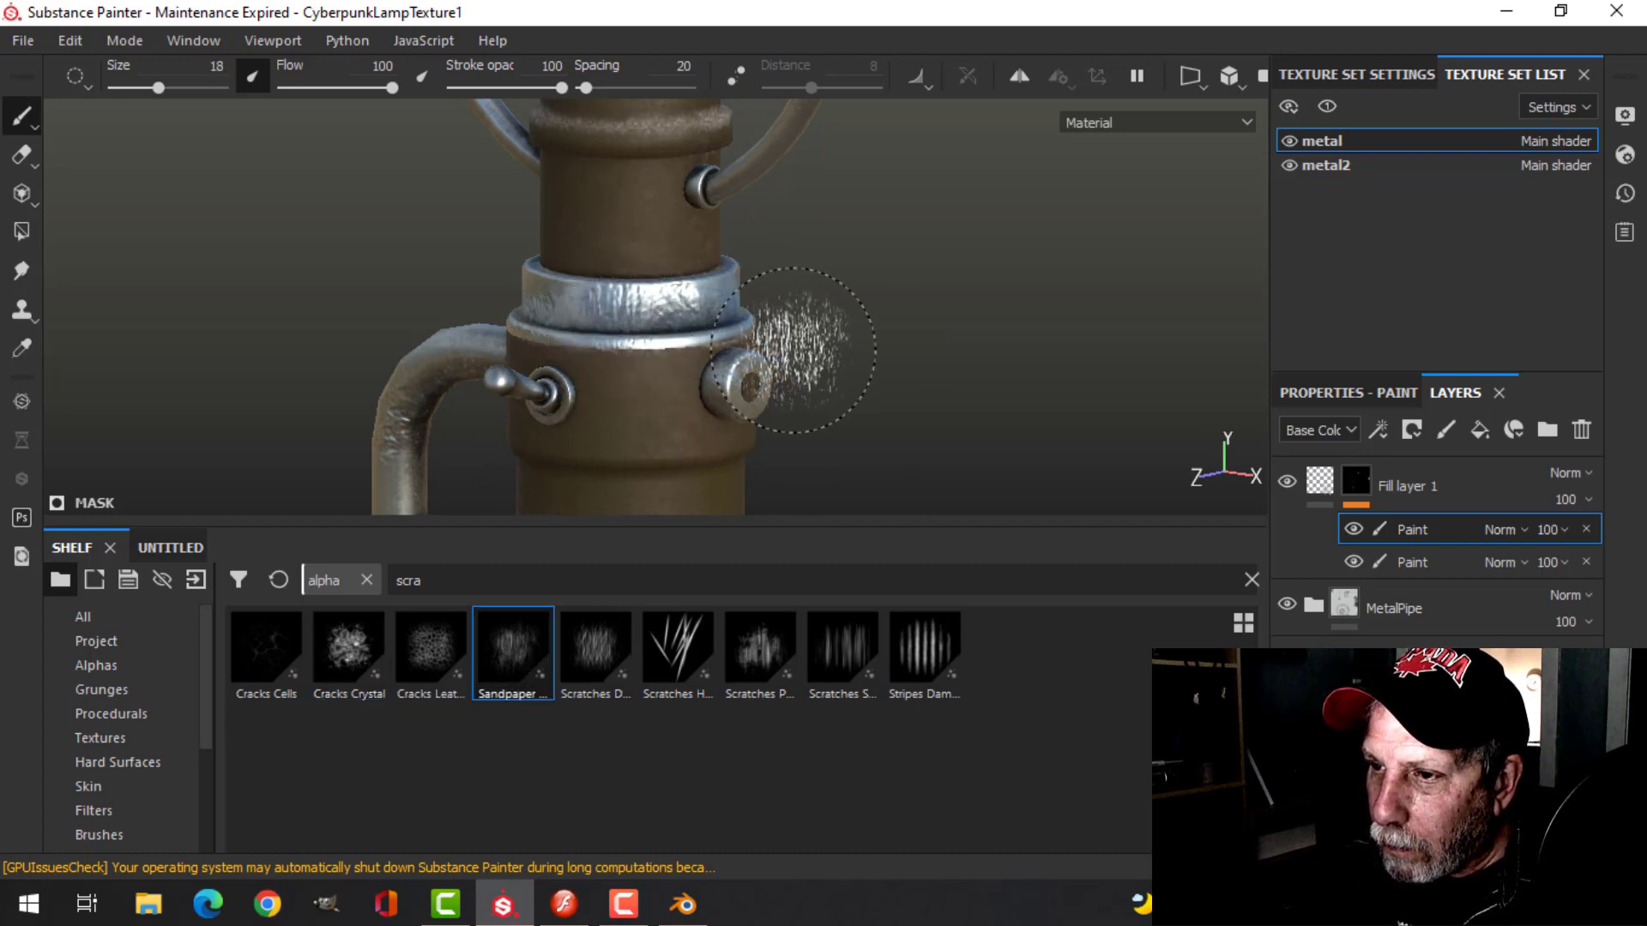
{"action": "left_click_drag", "start_coordinate": [793, 351], "coordinate": [790, 165], "text": "alt"}
{"action": "middle_click_drag", "start_coordinate": [838, 257], "coordinate": [836, 366], "text": "alt"}
{"action": "mouse_move", "coordinate": [836, 366]}
{"action": "left_mouse_down", "text": "alt"}
{"action": "mouse_move", "coordinate": [834, 290]}
{"action": "mouse_move", "coordinate": [806, 277]}
{"action": "mouse_move", "coordinate": [508, 250]}
{"action": "left_mouse_up", "text": "alt"}
{"action": "middle_click_drag", "start_coordinate": [768, 204], "coordinate": [785, 402], "text": "alt"}
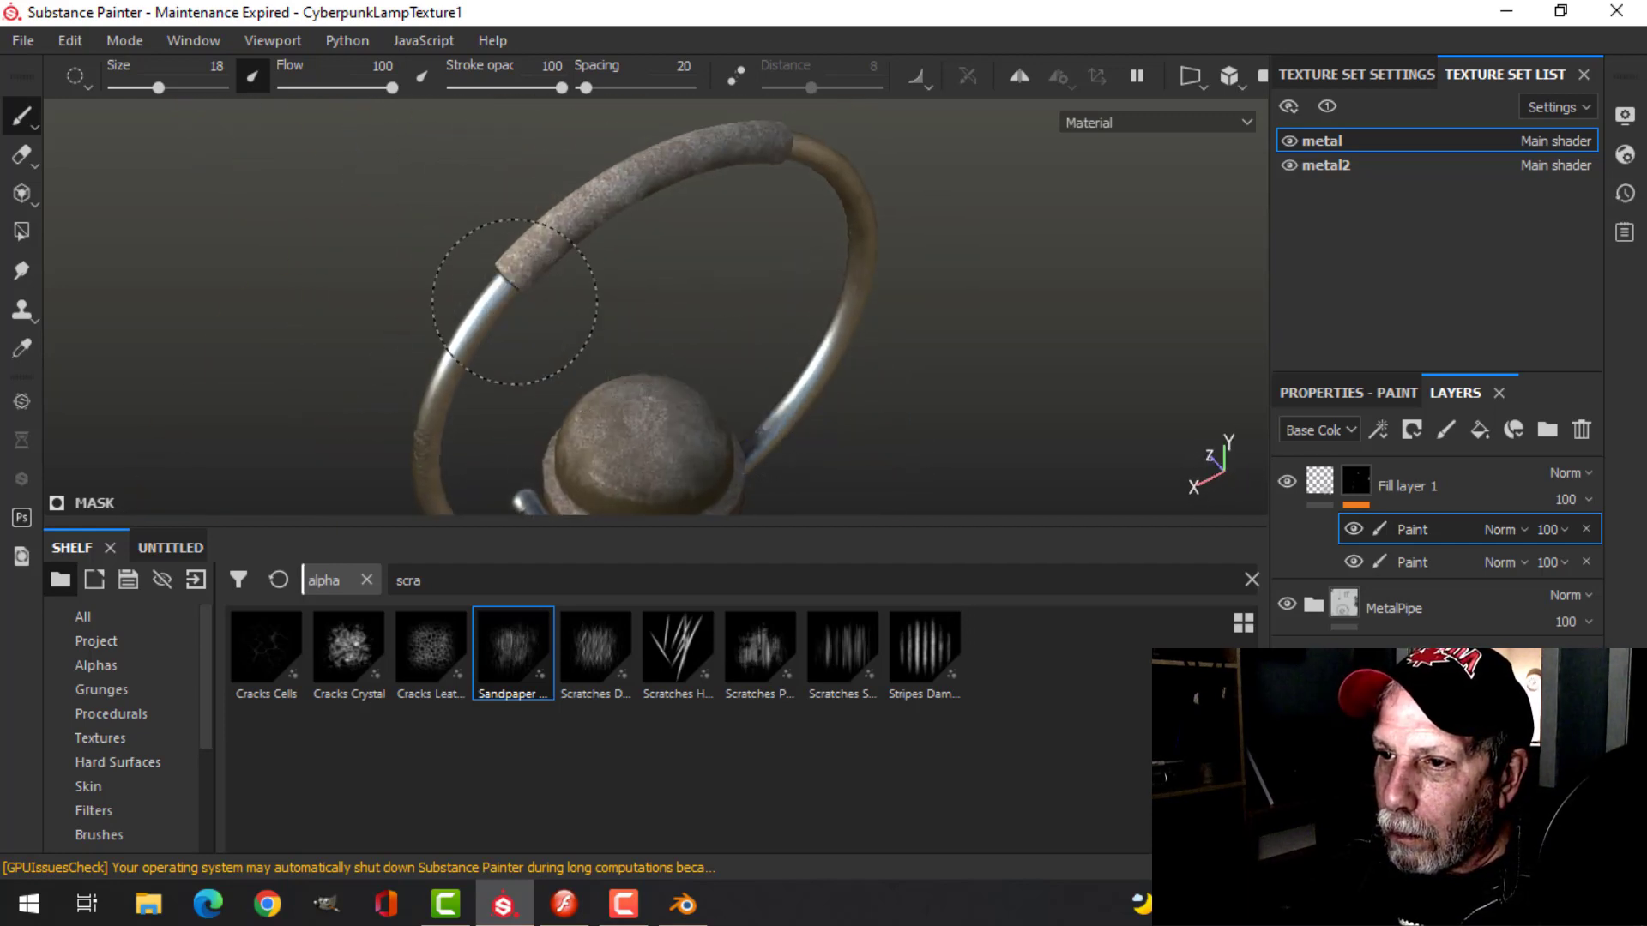
{"action": "left_click_drag", "start_coordinate": [946, 434], "coordinate": [884, 268], "text": "alt"}
{"action": "middle_click_drag", "start_coordinate": [776, 415], "coordinate": [766, 305], "text": "alt"}
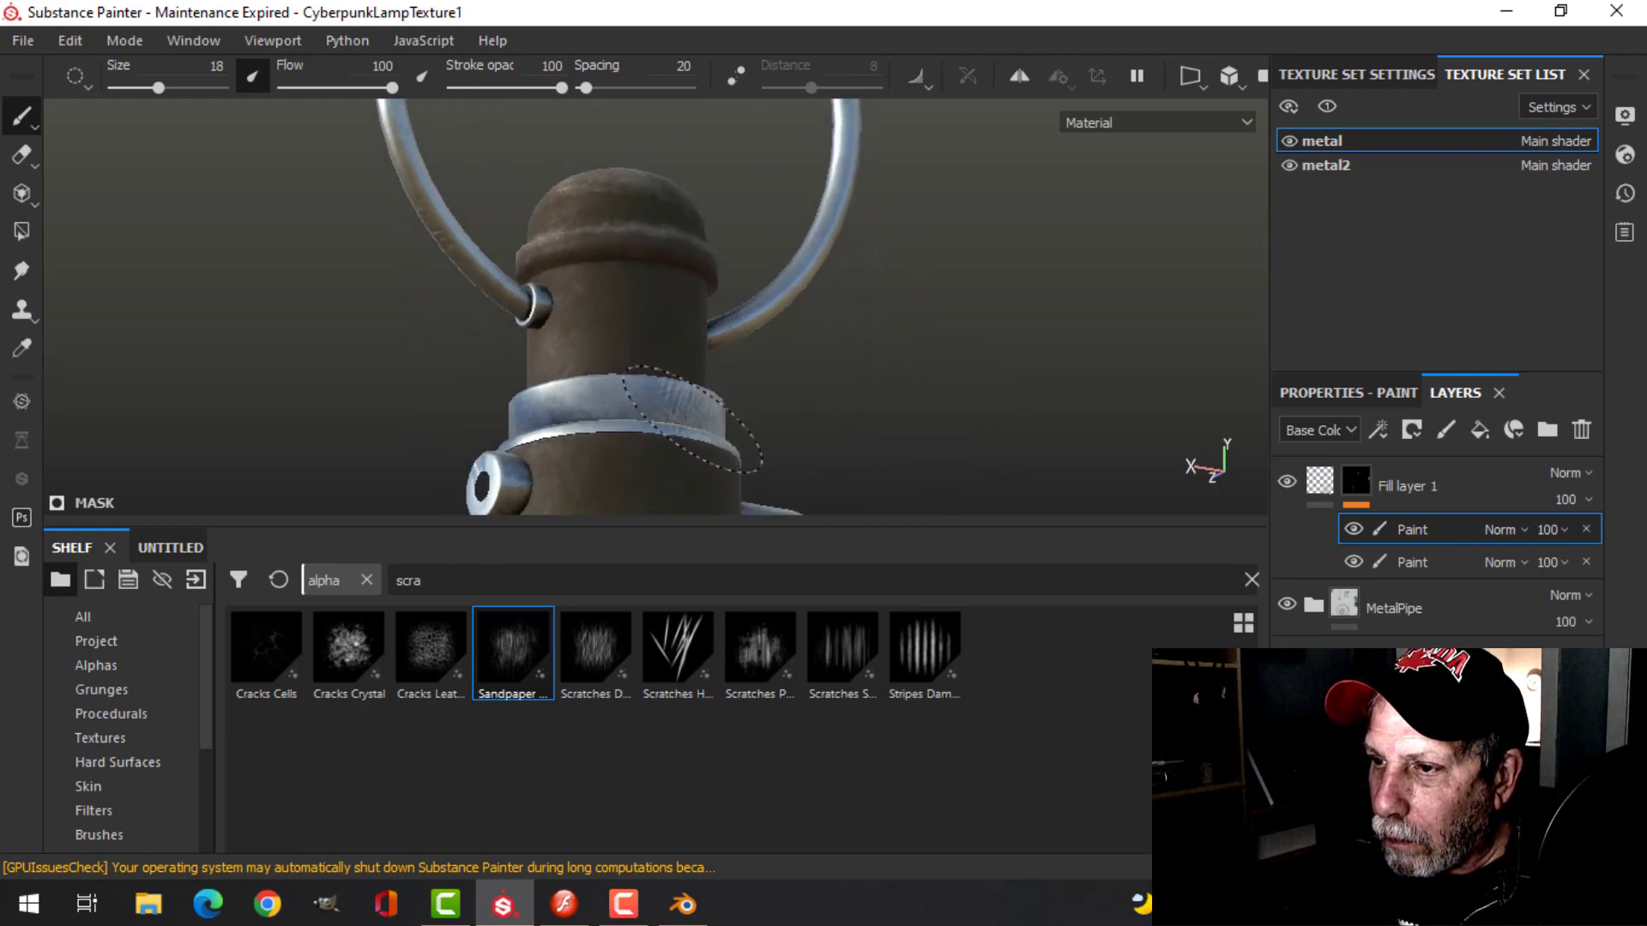
- Examine the stamped wear on the lamp from several sides, from the socket down to the base
{"action": "left_click_drag", "start_coordinate": [890, 422], "coordinate": [916, 455], "text": "alt"}
{"action": "mouse_move", "coordinate": [806, 413]}
{"action": "middle_mouse_down", "text": "alt"}
{"action": "mouse_move", "coordinate": [842, 402]}
{"action": "mouse_move", "coordinate": [1085, 442]}
{"action": "middle_mouse_up", "text": "alt"}
{"action": "left_click_drag", "start_coordinate": [905, 442], "coordinate": [952, 325], "text": "alt"}
{"action": "middle_click_drag", "start_coordinate": [772, 368], "coordinate": [857, 268], "text": "alt"}
{"action": "left_click_drag", "start_coordinate": [815, 331], "coordinate": [918, 313], "text": "alt"}
{"action": "middle_click_drag", "start_coordinate": [918, 313], "coordinate": [562, 211], "text": "alt"}
{"action": "middle_click_drag", "start_coordinate": [592, 279], "coordinate": [782, 329], "text": "alt"}
{"action": "left_click_drag", "start_coordinate": [764, 324], "coordinate": [836, 422], "text": "alt"}
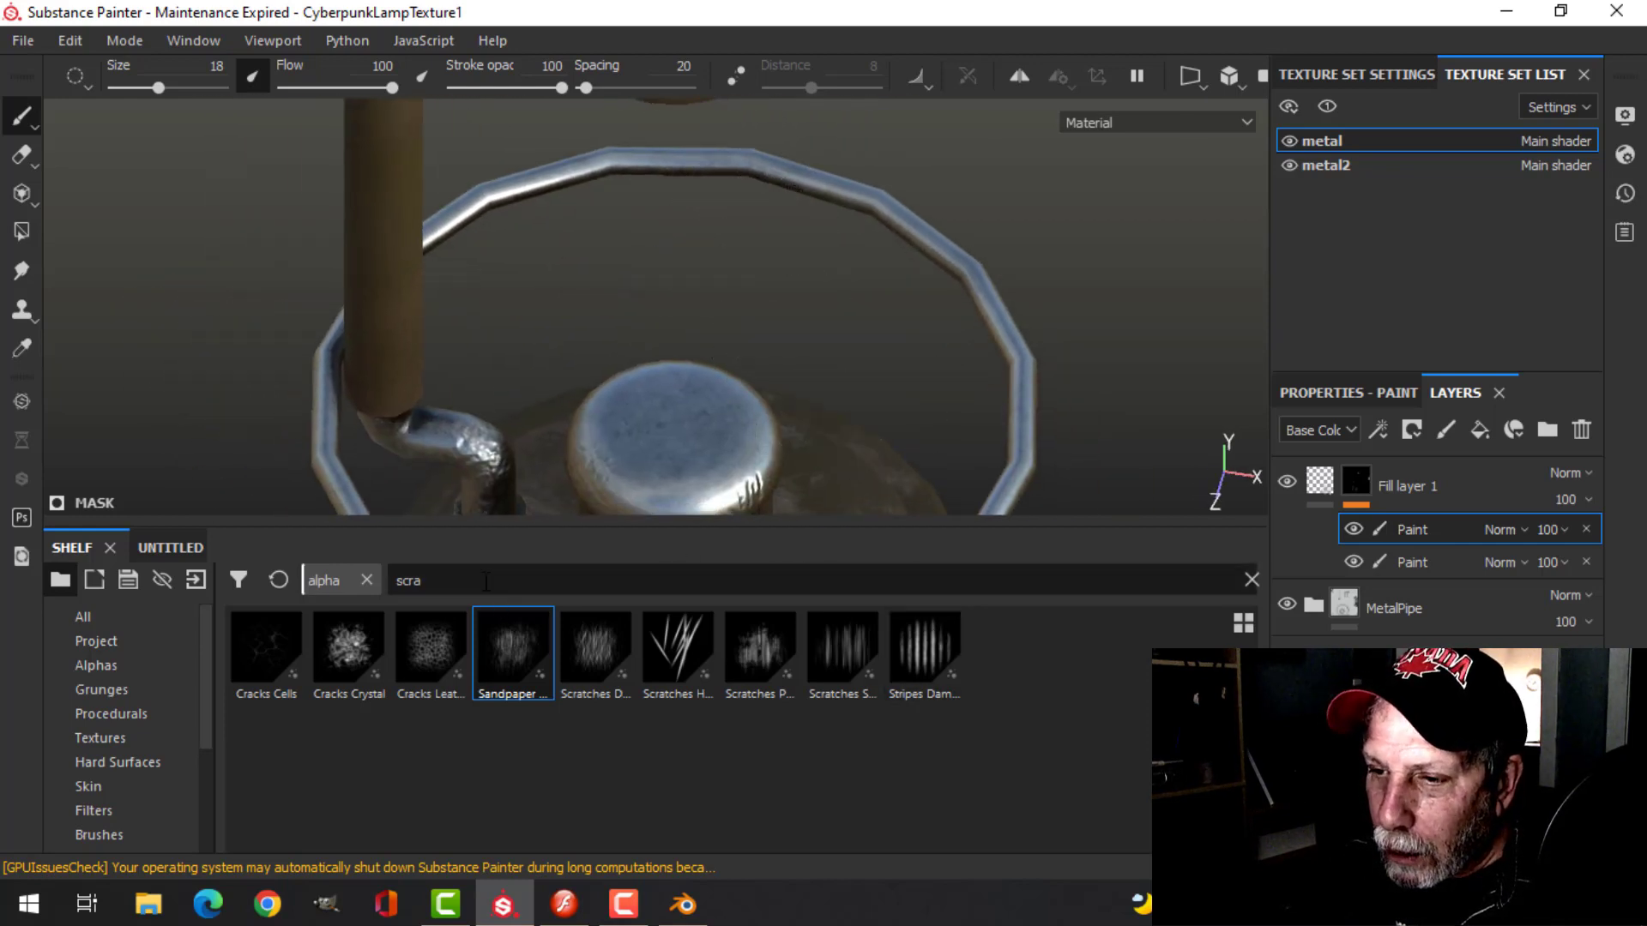
- Clear the alpha search, choose a Kyle Brush alpha with scattered round spots and stamp it onto the top of the metal cylinder's cap
{"action": "left_click", "coordinate": [490, 450]}
{"action": "key", "text": "ctrl+z"}
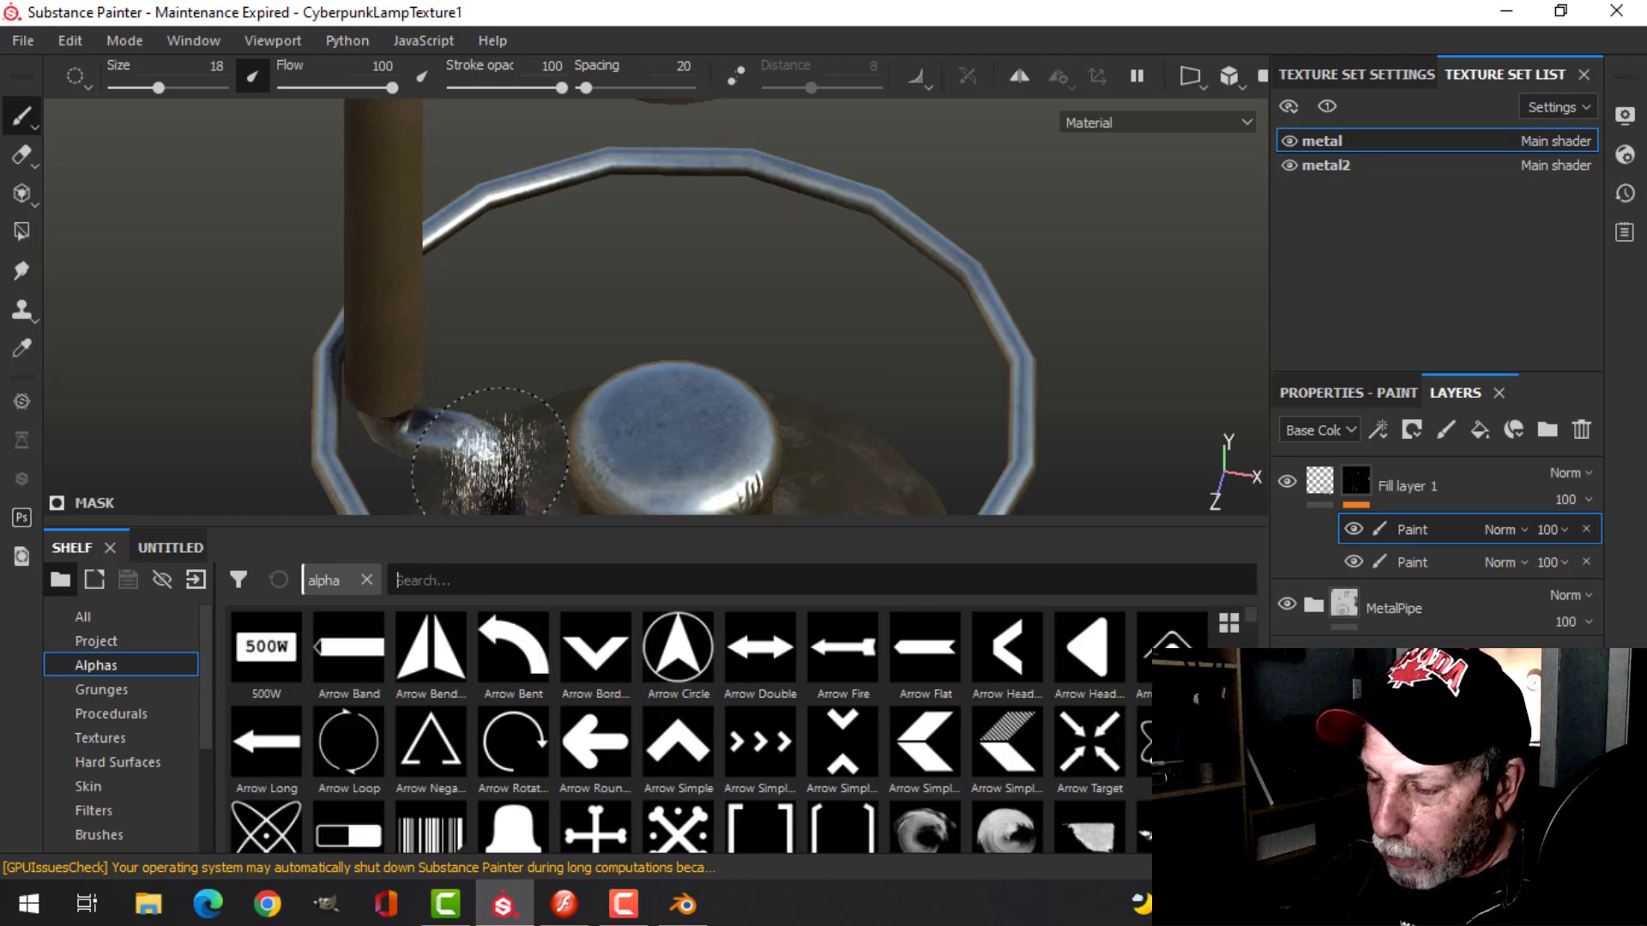
{"action": "scroll", "coordinate": [807, 678], "scroll_direction": "down", "scroll_amount": 5}
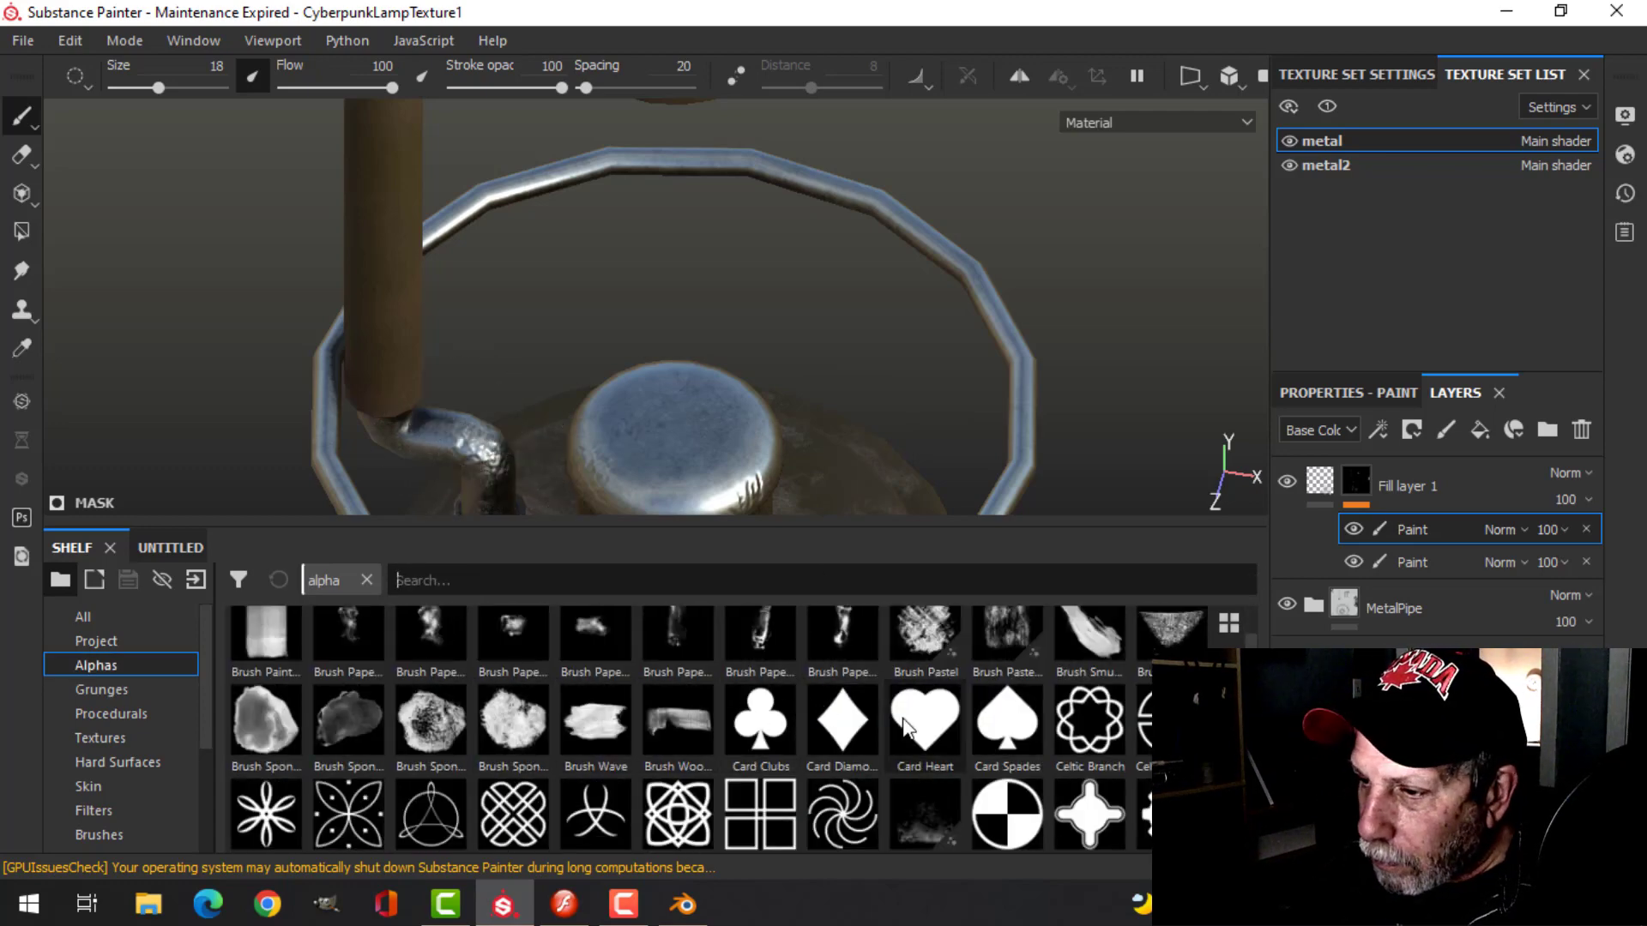
{"action": "scroll", "coordinate": [905, 727], "scroll_direction": "down", "scroll_amount": 3}
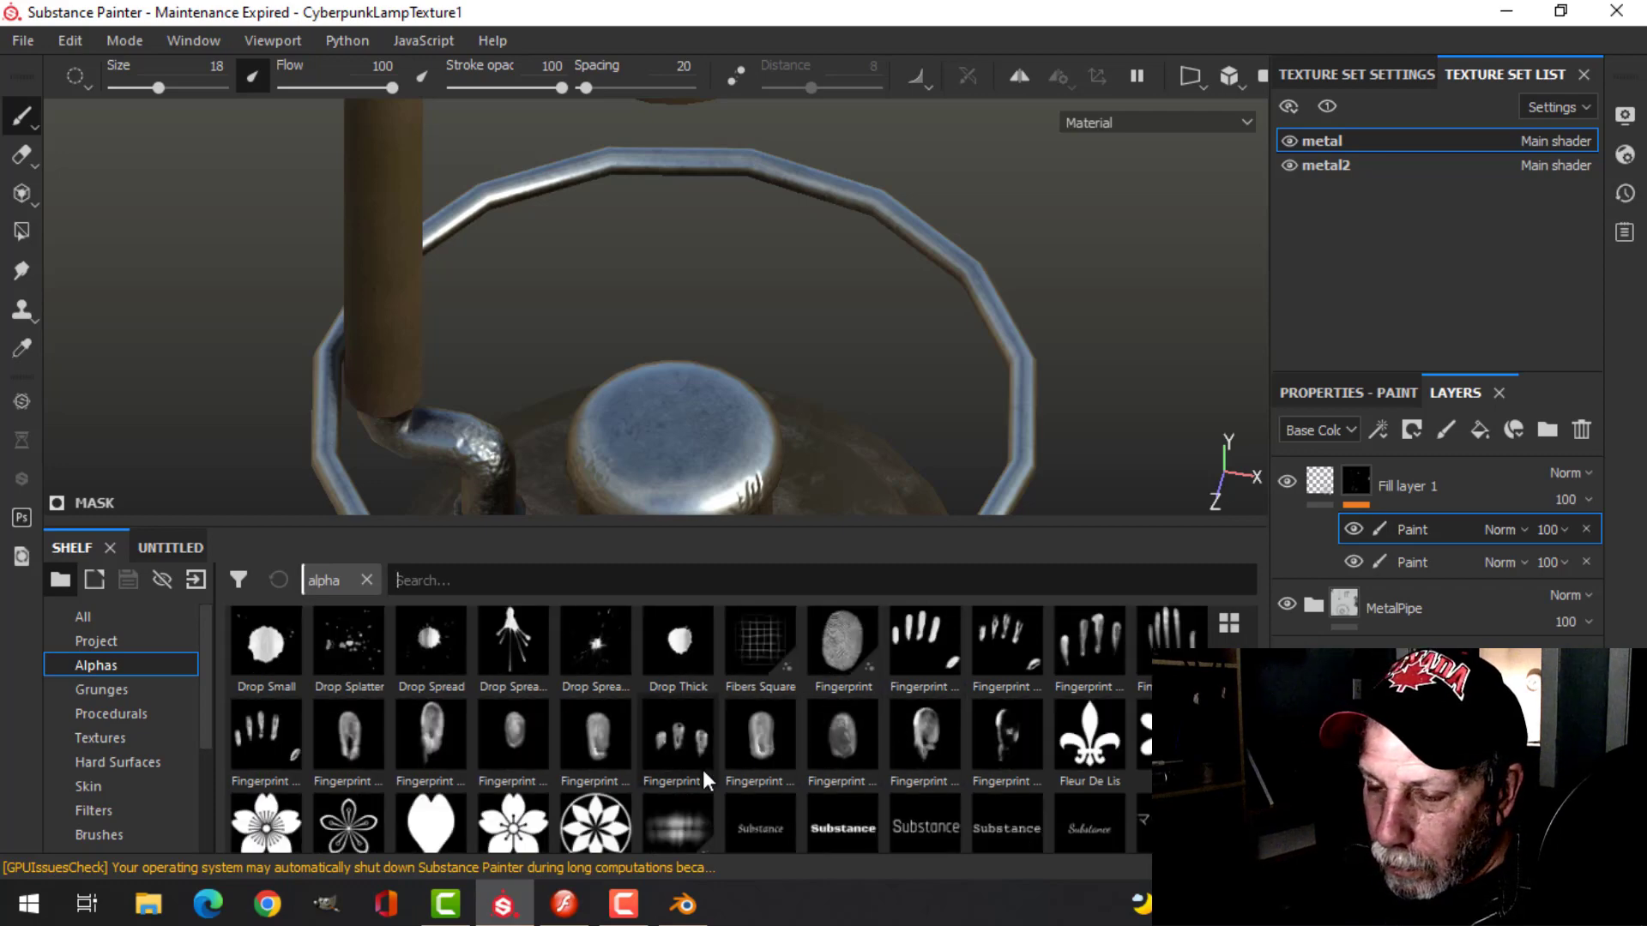
{"action": "scroll", "coordinate": [986, 782], "scroll_direction": "down", "scroll_amount": 5}
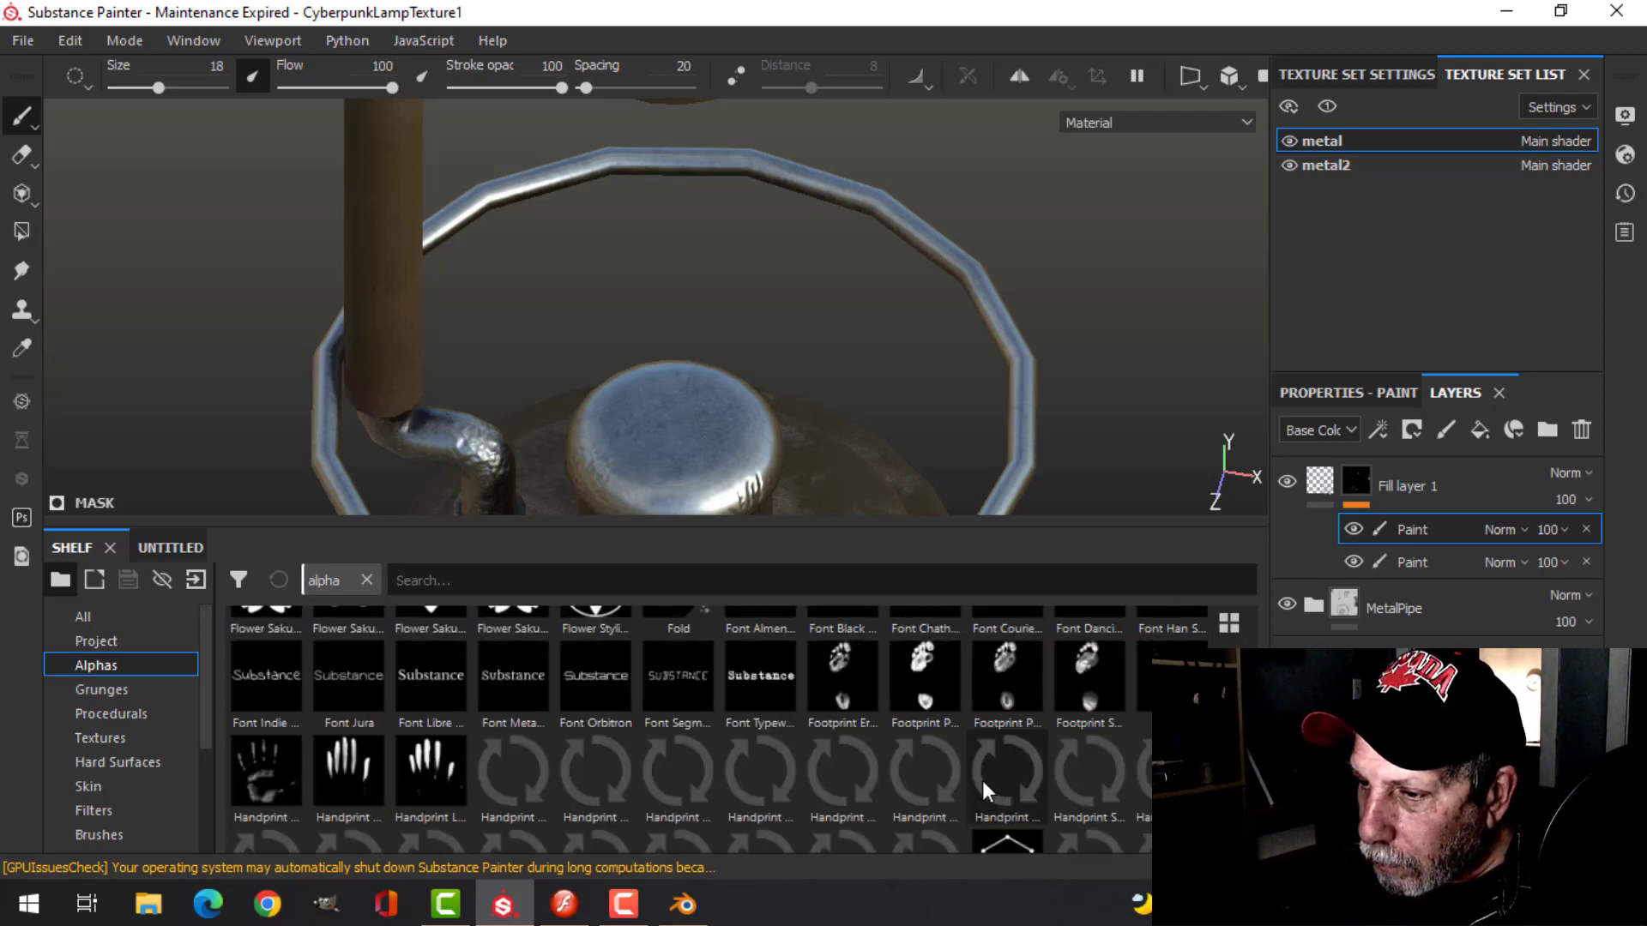
{"action": "scroll", "coordinate": [981, 779], "scroll_direction": "down", "scroll_amount": 5}
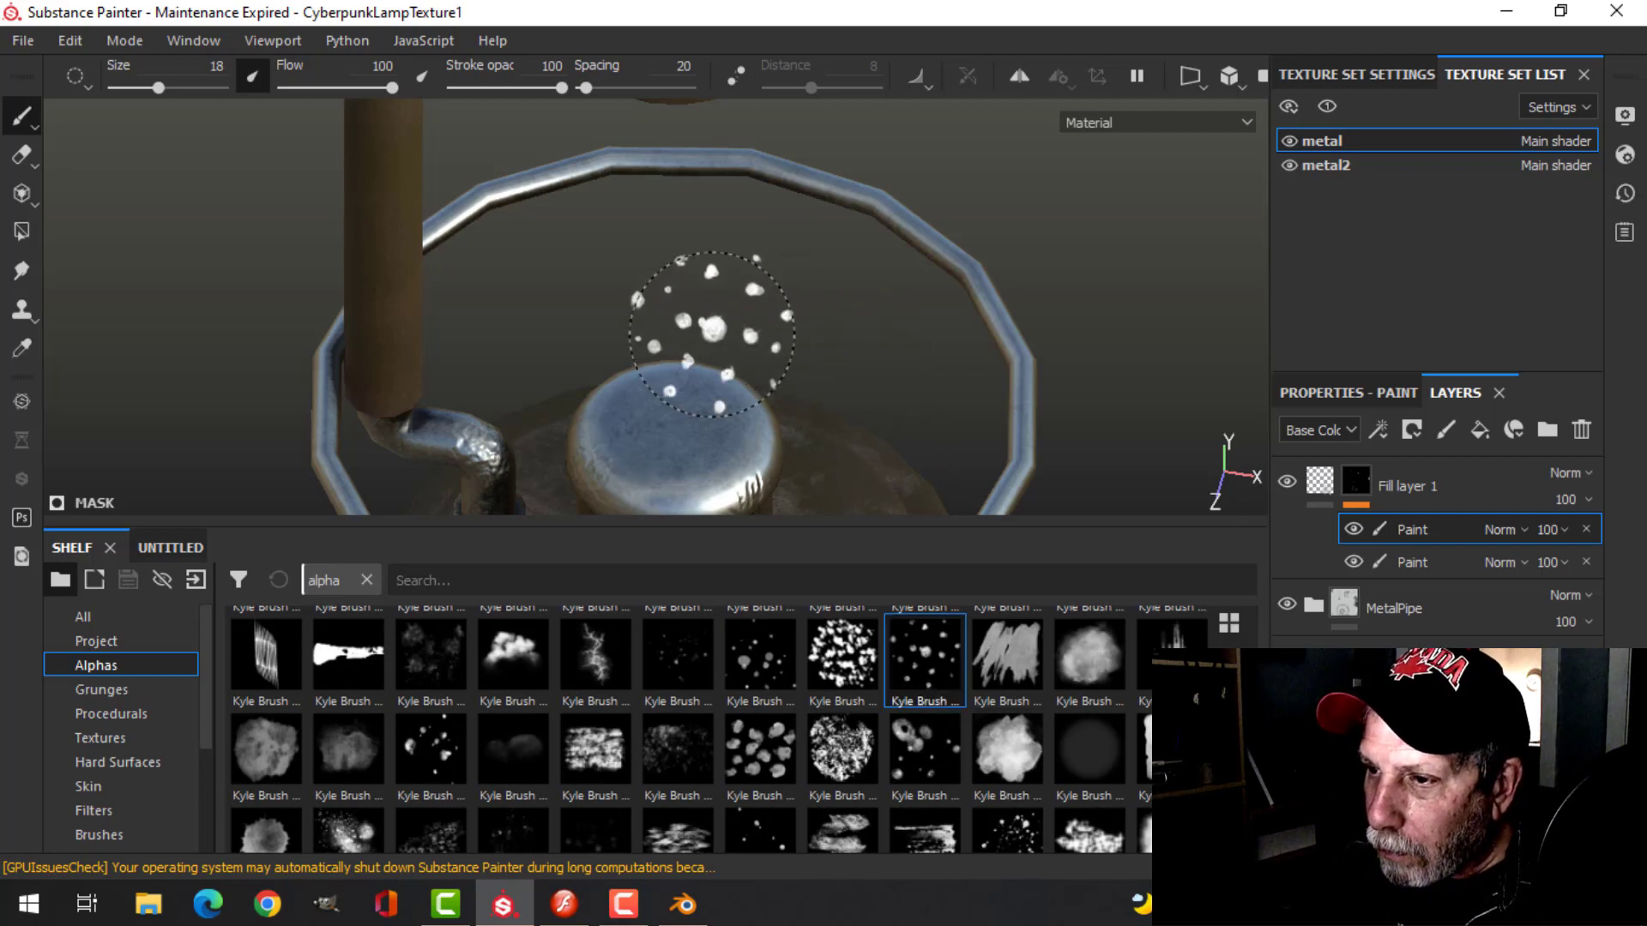
{"action": "left_click", "coordinate": [608, 420]}
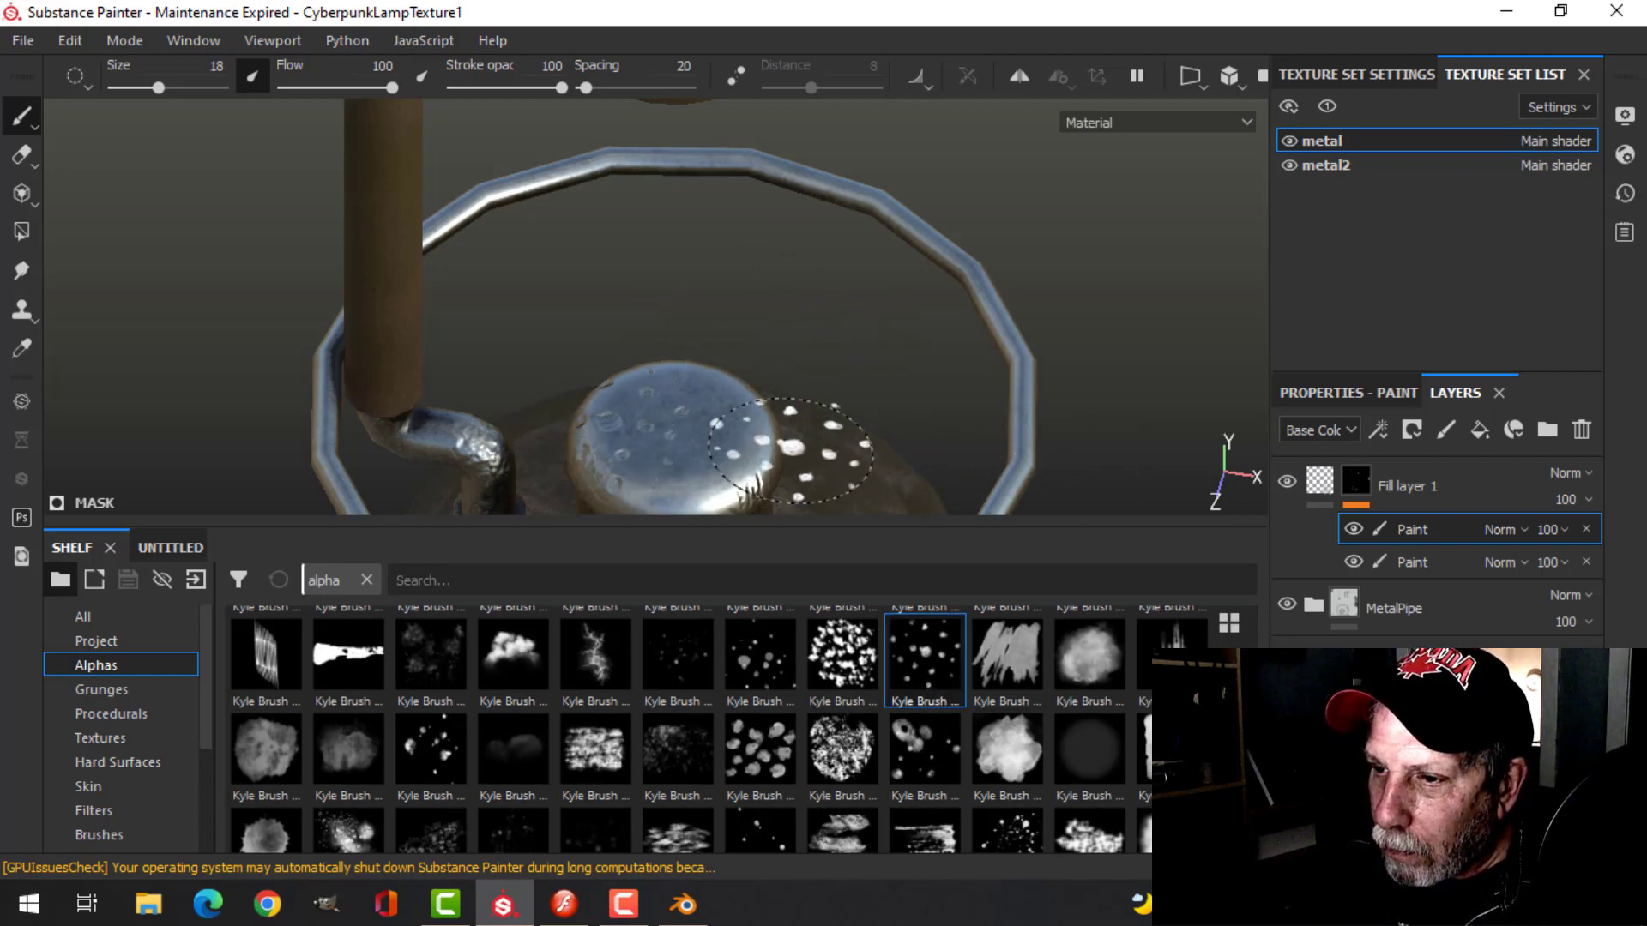
- Switch to the Kyle Brush alpha with clustered round blots and set the brush size to 11.72 for the metal cylinder's cap
{"action": "left_click_drag", "start_coordinate": [790, 442], "coordinate": [900, 368], "text": "alt"}
{"action": "left_click_drag", "start_coordinate": [879, 439], "coordinate": [871, 360], "text": "alt"}
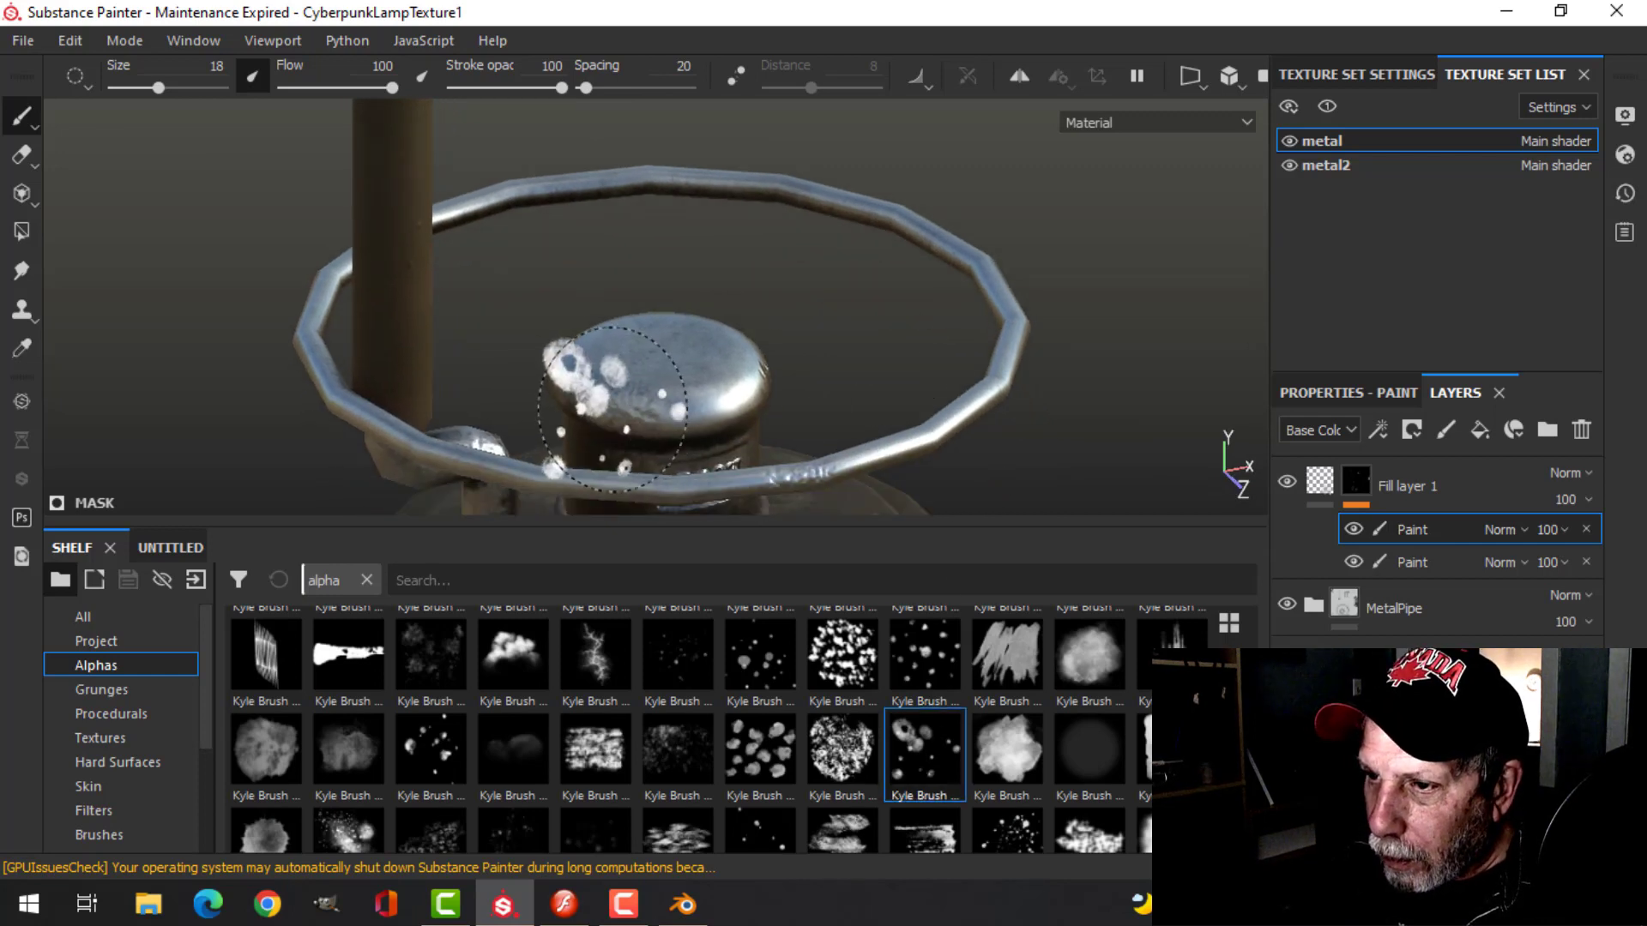
{"action": "right_click_drag", "start_coordinate": [618, 399], "coordinate": [592, 399], "text": "ctrl"}
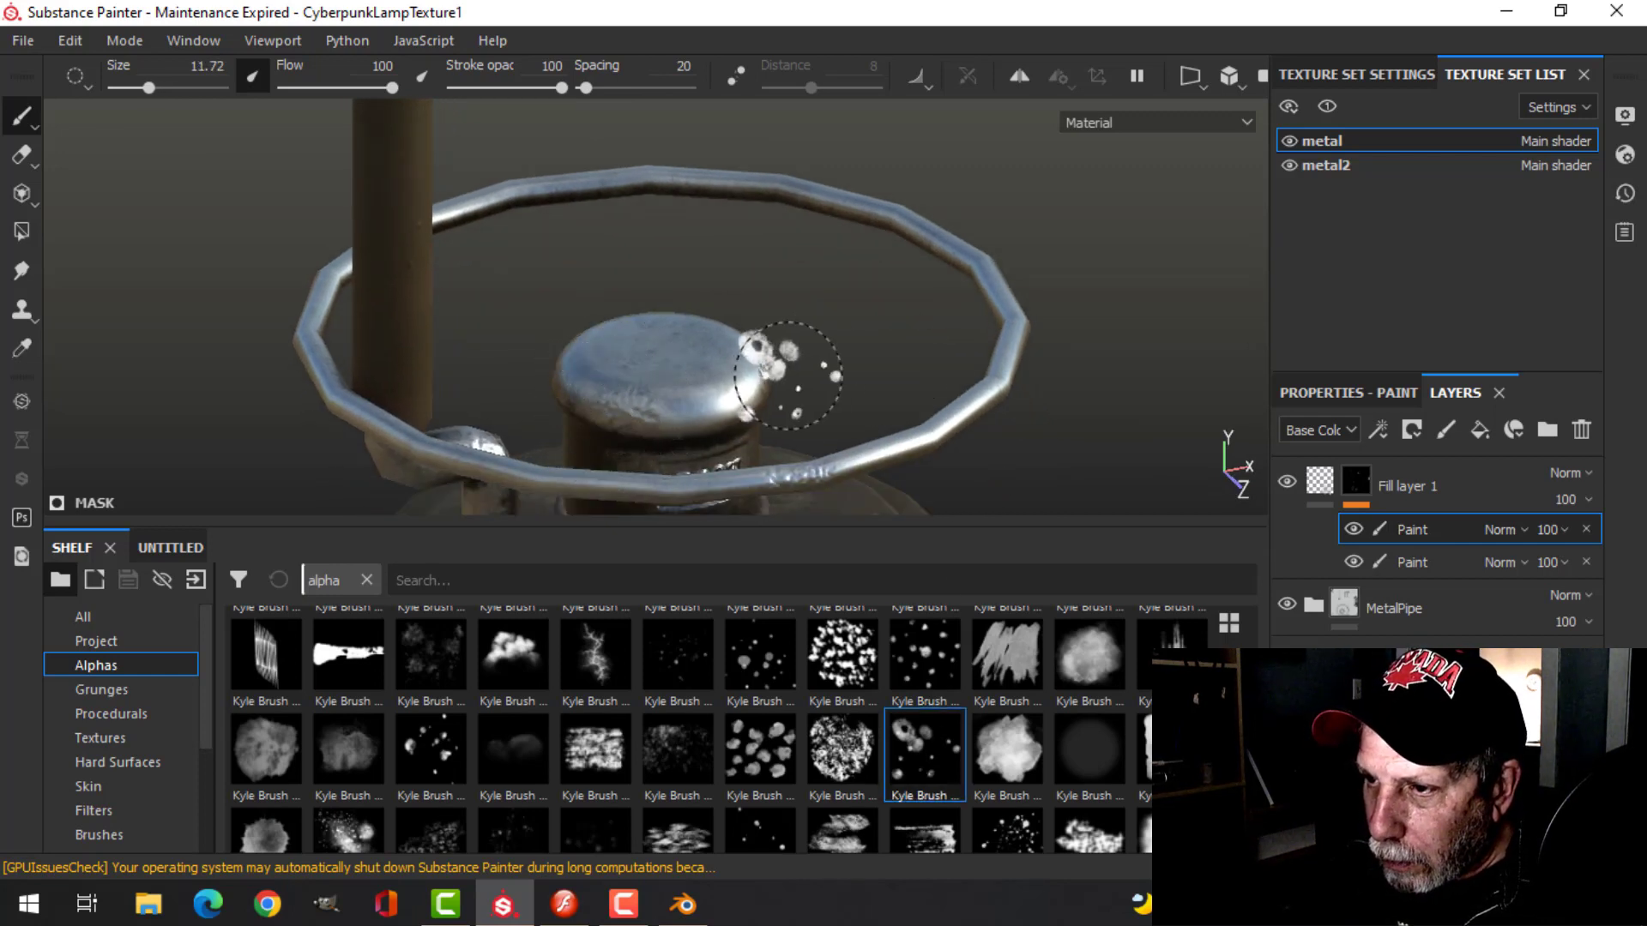
- Hide the side panels and examine the textured lamp from several sides, from the base up to the handle ring
{"action": "mouse_move", "coordinate": [809, 369]}
{"action": "left_mouse_down", "text": "alt"}
{"action": "mouse_move", "coordinate": [802, 429]}
{"action": "mouse_move", "coordinate": [872, 283]}
{"action": "mouse_move", "coordinate": [923, 265]}
{"action": "mouse_move", "coordinate": [815, 346]}
{"action": "mouse_move", "coordinate": [682, 360]}
{"action": "left_mouse_up", "text": "alt"}
{"action": "mouse_move", "coordinate": [916, 387]}
{"action": "left_mouse_down", "text": "alt"}
{"action": "mouse_move", "coordinate": [846, 349]}
{"action": "mouse_move", "coordinate": [746, 343]}
{"action": "mouse_move", "coordinate": [801, 415]}
{"action": "mouse_move", "coordinate": [764, 246]}
{"action": "mouse_move", "coordinate": [773, 263]}
{"action": "left_mouse_up", "text": "alt"}
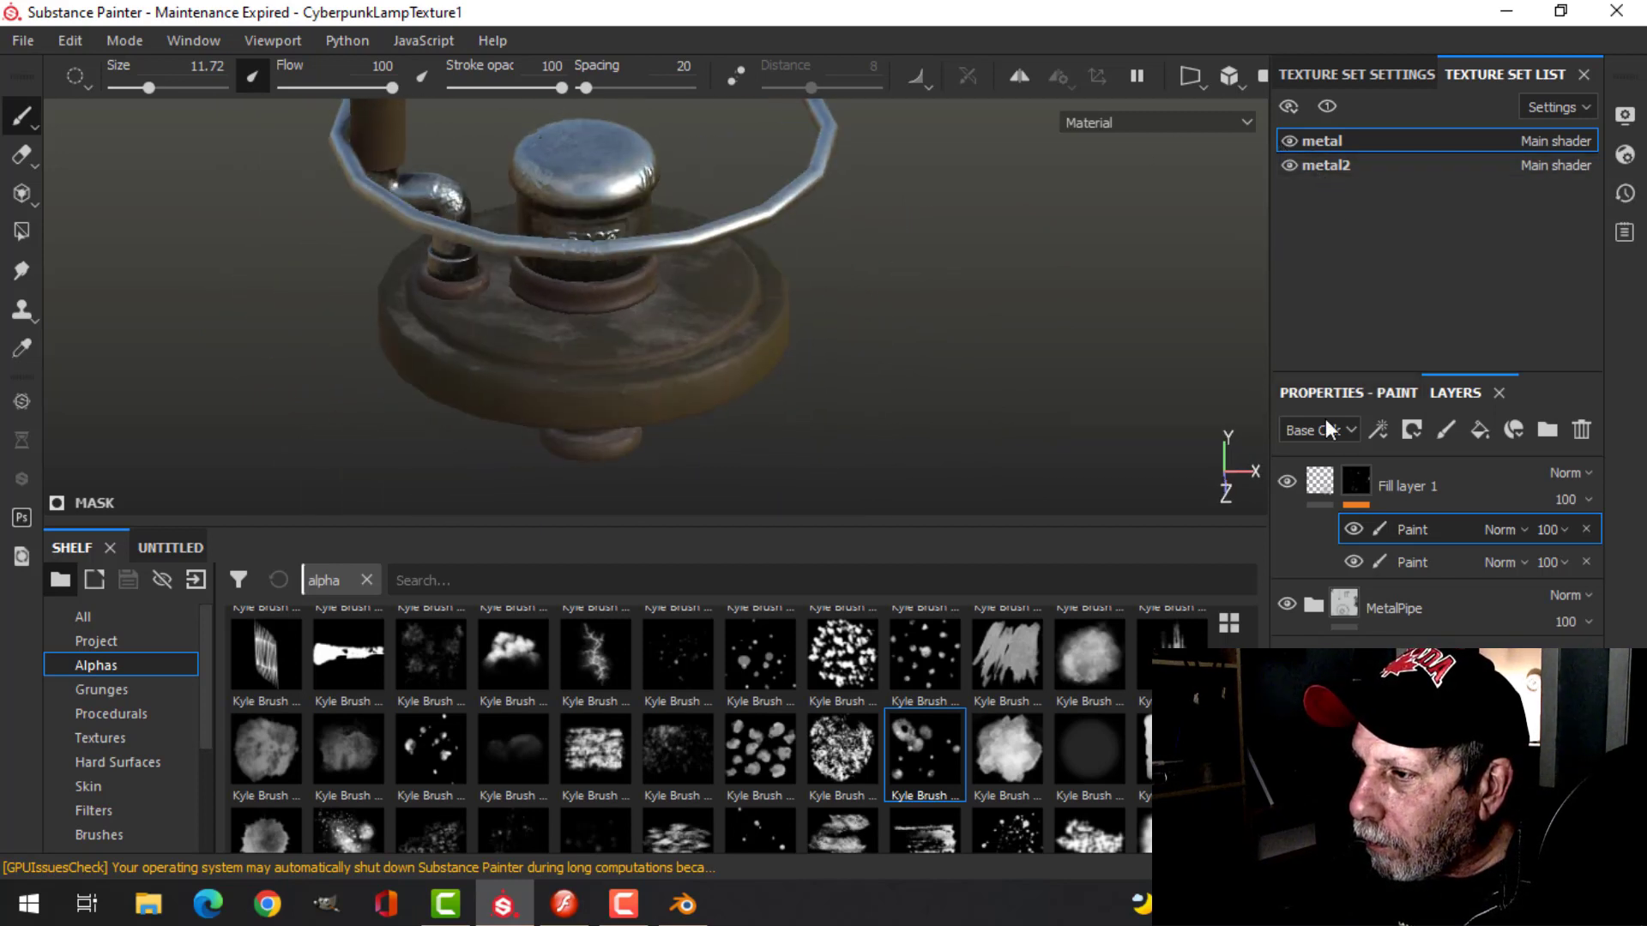
{"action": "left_click_drag", "start_coordinate": [808, 332], "coordinate": [819, 312], "text": "alt"}
{"action": "scroll", "coordinate": [821, 314], "scroll_direction": "down", "scroll_amount": 3}
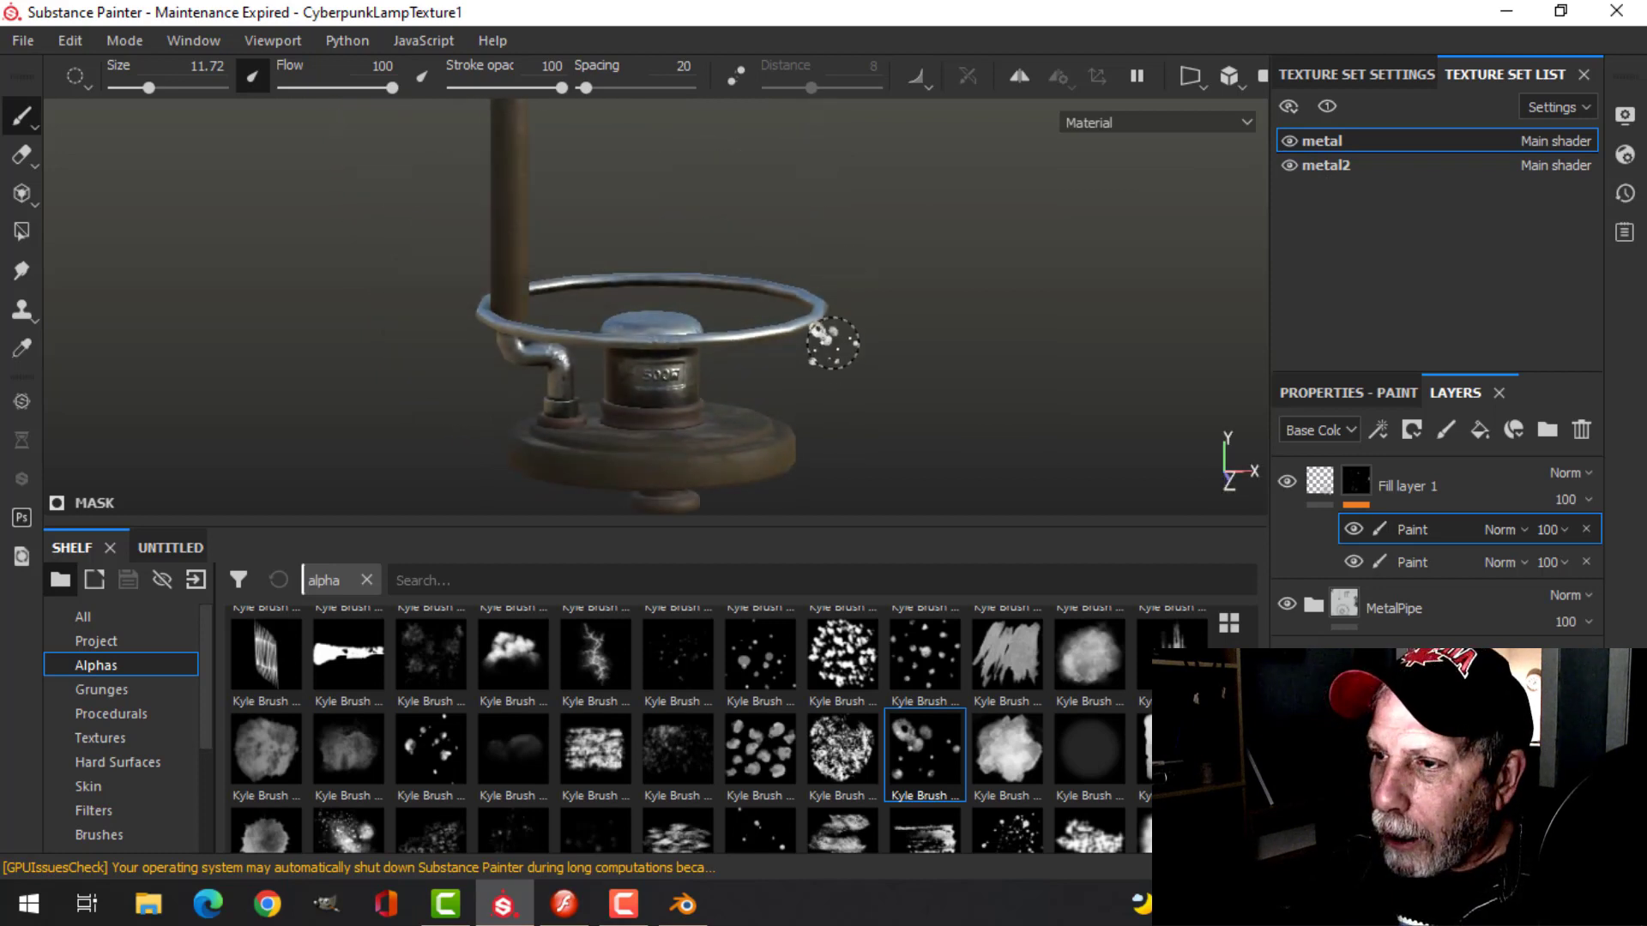
{"action": "middle_click_drag", "start_coordinate": [816, 296], "coordinate": [830, 395], "text": "alt"}
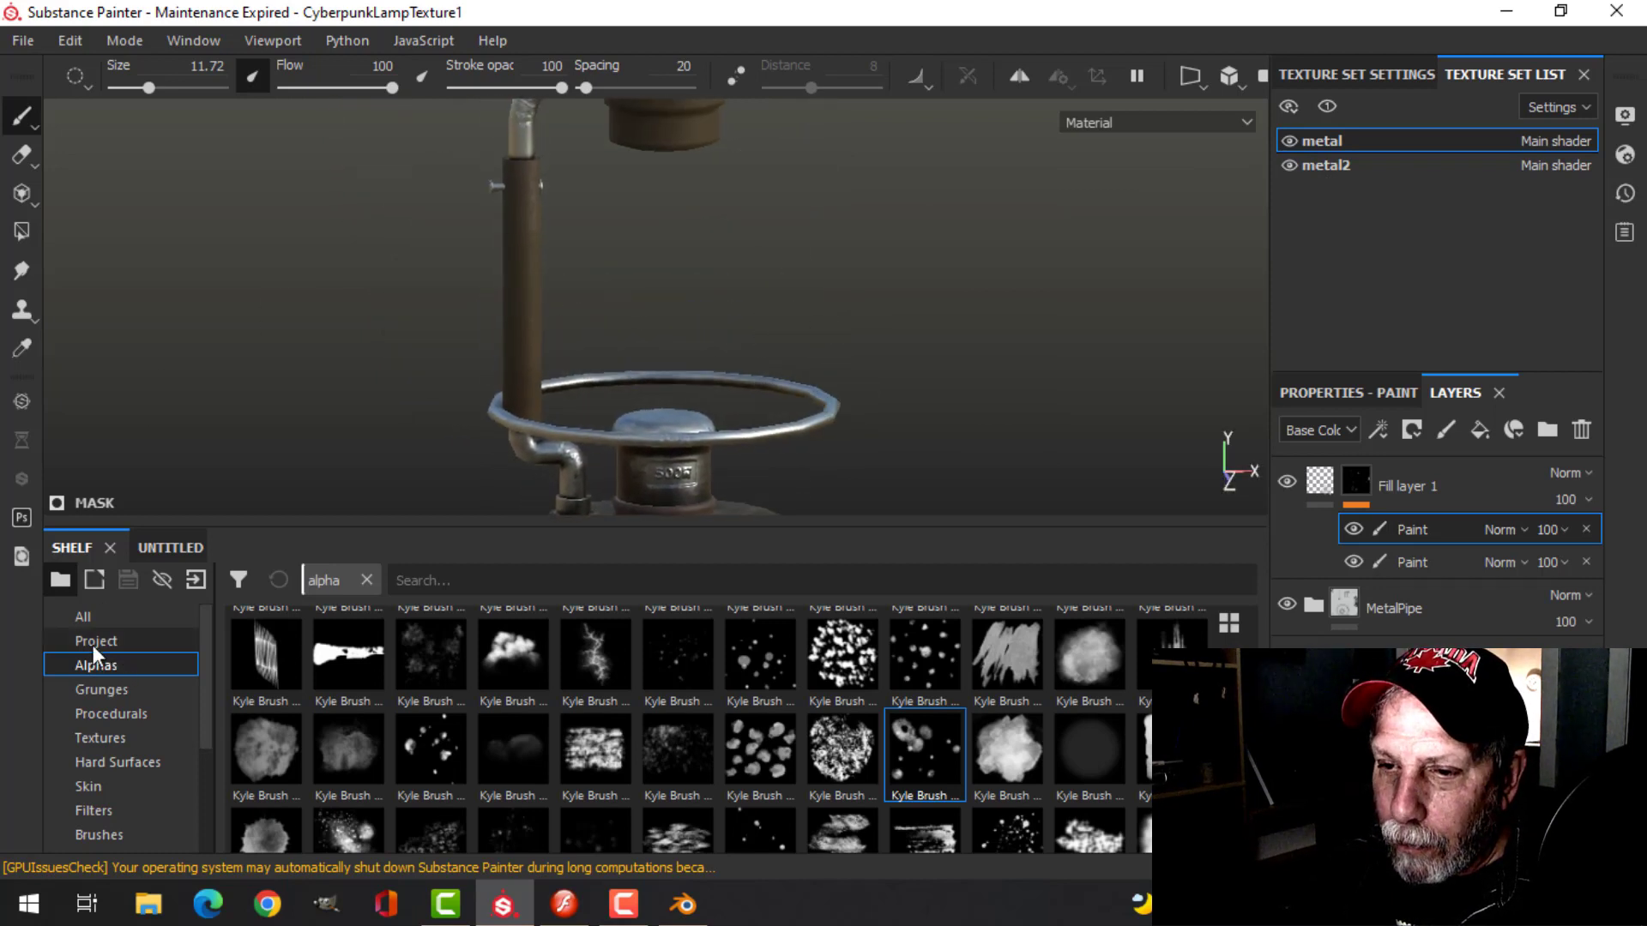
{"action": "key", "text": "Tab"}
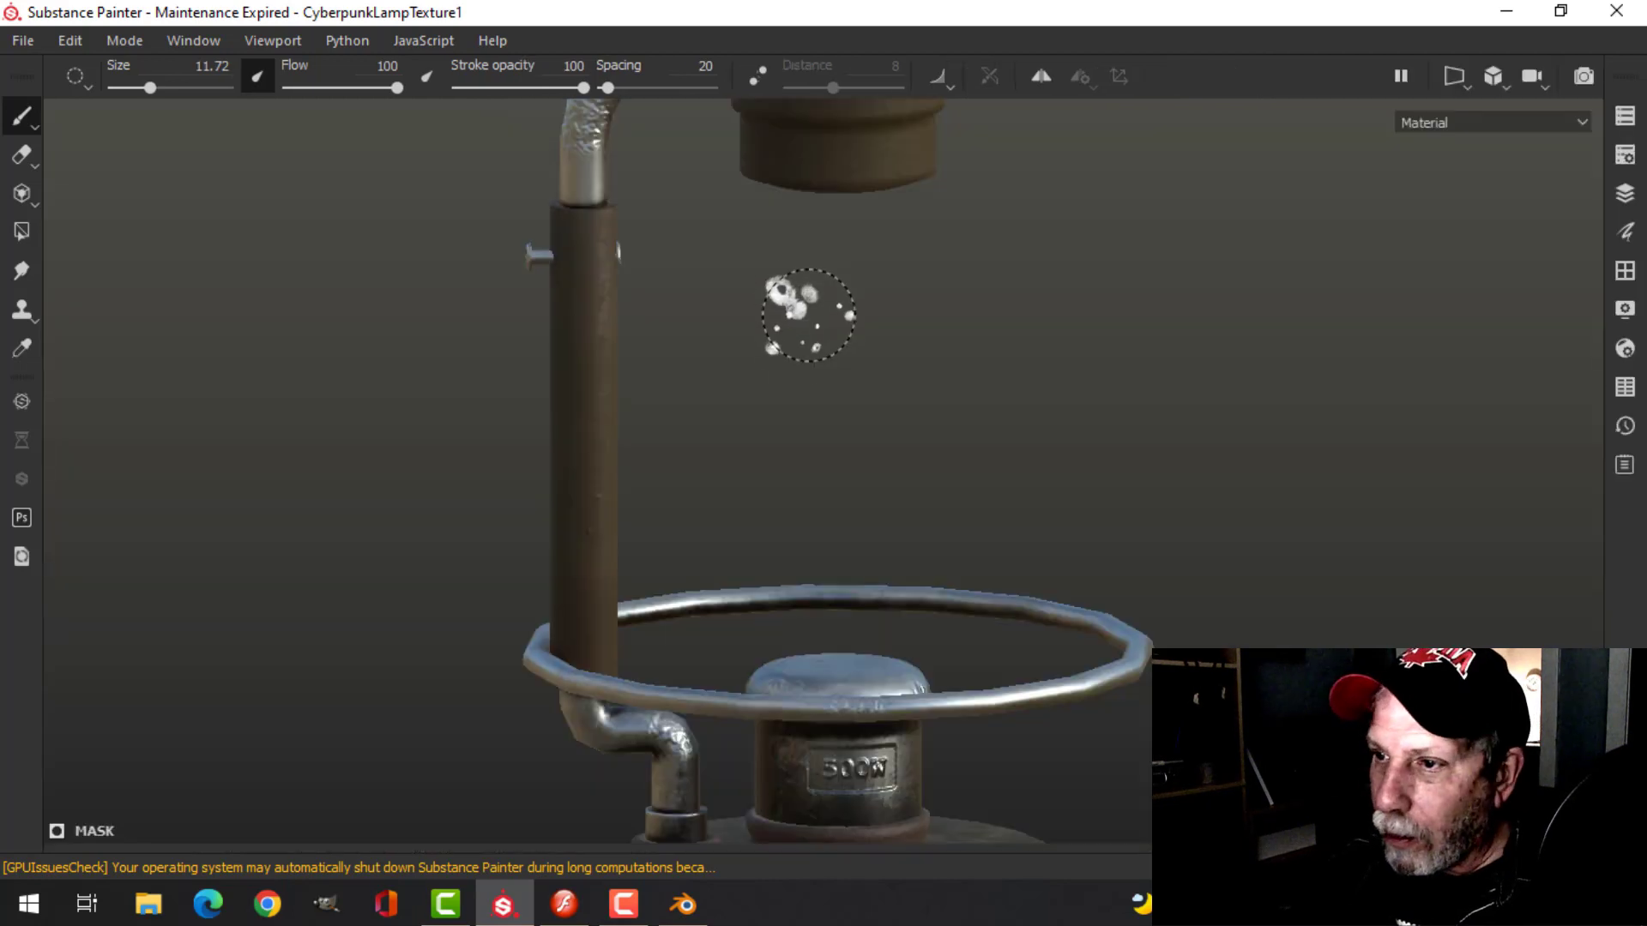
{"action": "left_click_drag", "start_coordinate": [790, 312], "coordinate": [826, 353], "text": "alt"}
{"action": "middle_click_drag", "start_coordinate": [1036, 305], "coordinate": [920, 464], "text": "alt"}
{"action": "scroll", "coordinate": [947, 393], "scroll_direction": "down", "scroll_amount": 3}
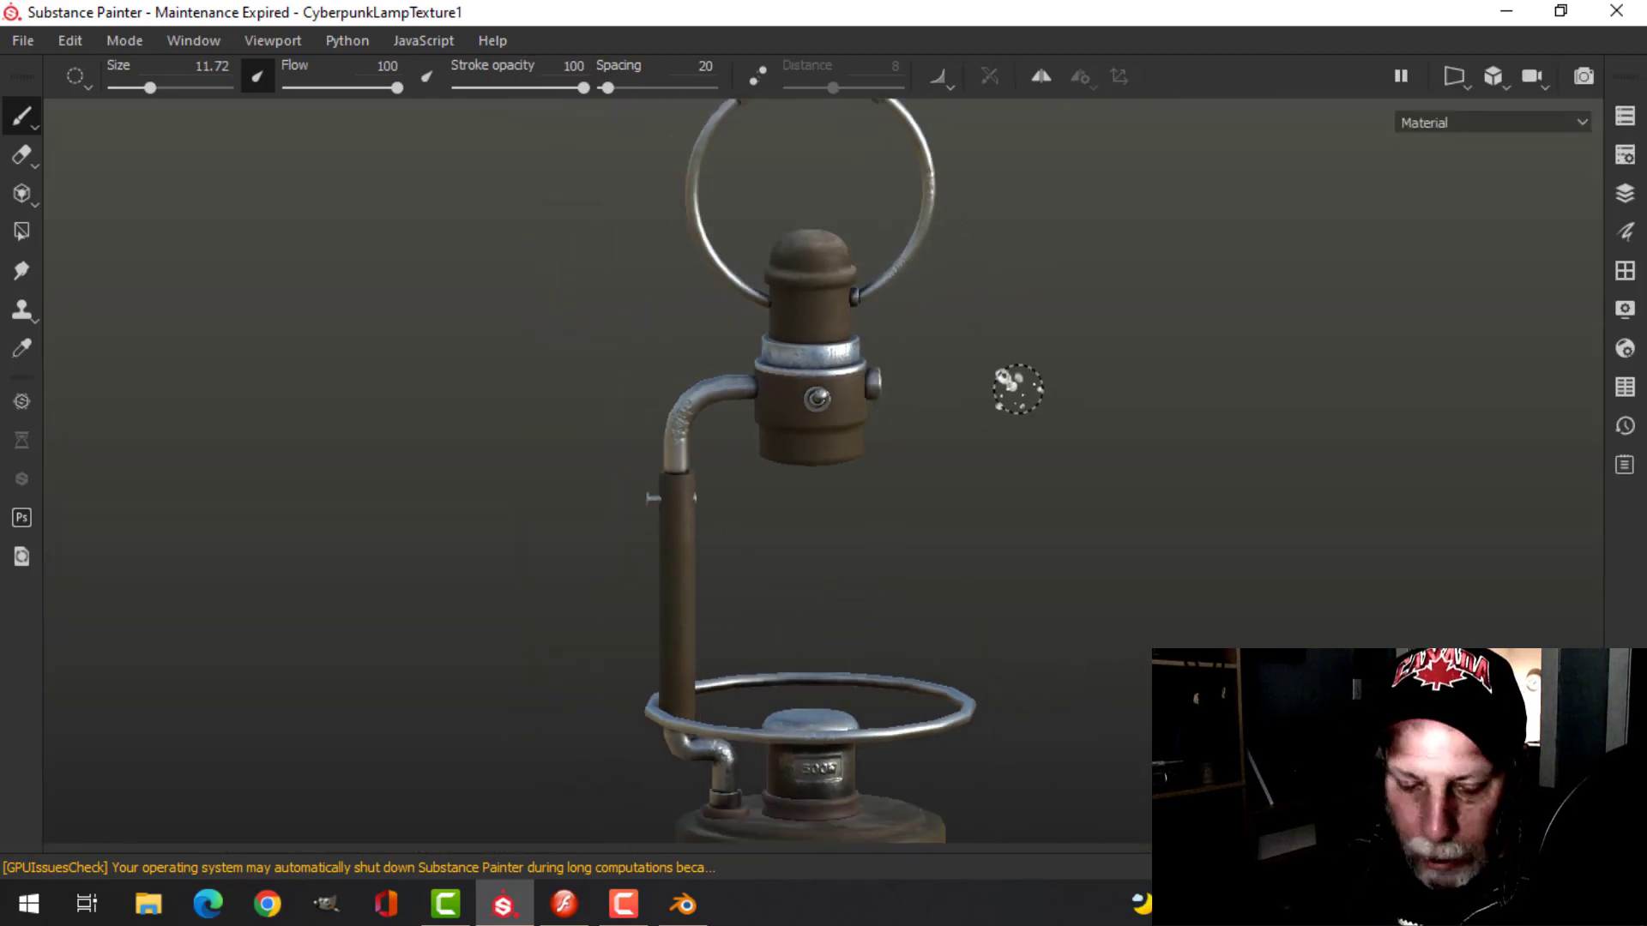
{"action": "mouse_move", "coordinate": [1018, 390]}
{"action": "left_mouse_down", "text": "alt"}
{"action": "mouse_move", "coordinate": [959, 389]}
{"action": "mouse_move", "coordinate": [997, 390]}
{"action": "left_mouse_up", "text": "alt"}
{"action": "mouse_move", "coordinate": [998, 390]}
{"action": "right_mouse_down", "text": "shift"}
{"action": "mouse_move", "coordinate": [912, 389]}
{"action": "mouse_move", "coordinate": [968, 396]}
{"action": "right_mouse_up", "text": "shift"}
{"action": "left_click_drag", "start_coordinate": [968, 396], "coordinate": [1020, 486], "text": "alt"}
{"action": "mouse_move", "coordinate": [973, 345]}
{"action": "middle_mouse_down", "text": "alt"}
{"action": "mouse_move", "coordinate": [954, 409]}
{"action": "mouse_move", "coordinate": [892, 239]}
{"action": "middle_mouse_up", "text": "alt"}
{"action": "left_click_drag", "start_coordinate": [907, 393], "coordinate": [834, 295], "text": "alt"}
{"action": "middle_click_drag", "start_coordinate": [833, 295], "coordinate": [863, 428], "text": "alt"}
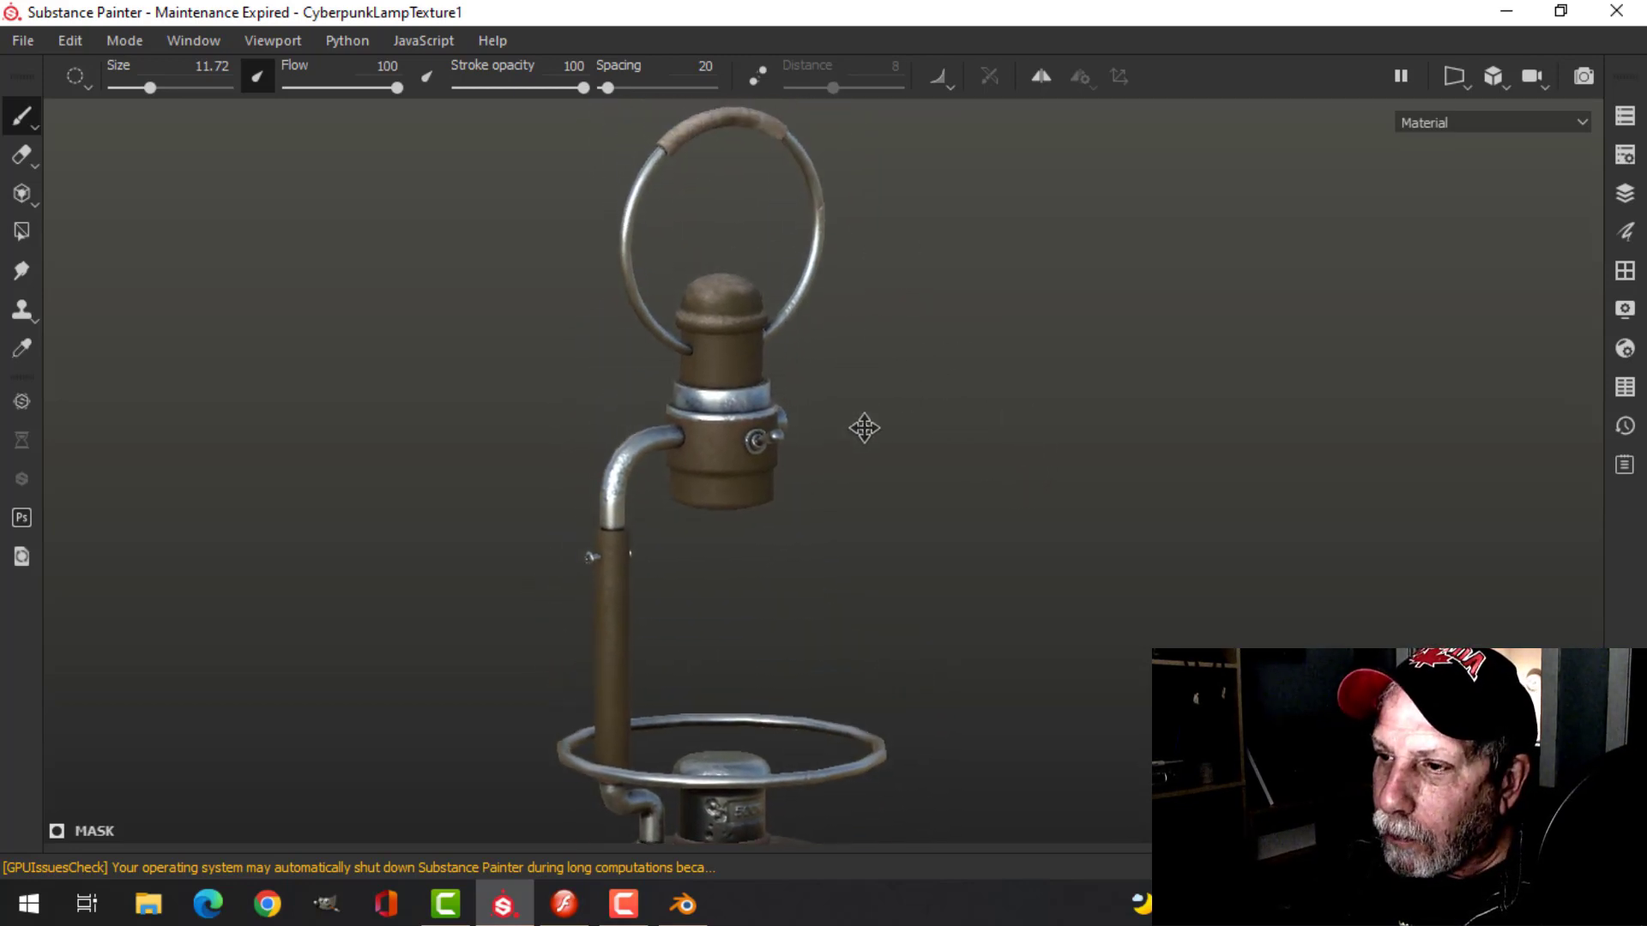
- Export the metal and metal2 texture sets as 8-bit 1024x1024 PNG maps and close the export dialog
{"action": "left_click", "coordinate": [19, 45]}
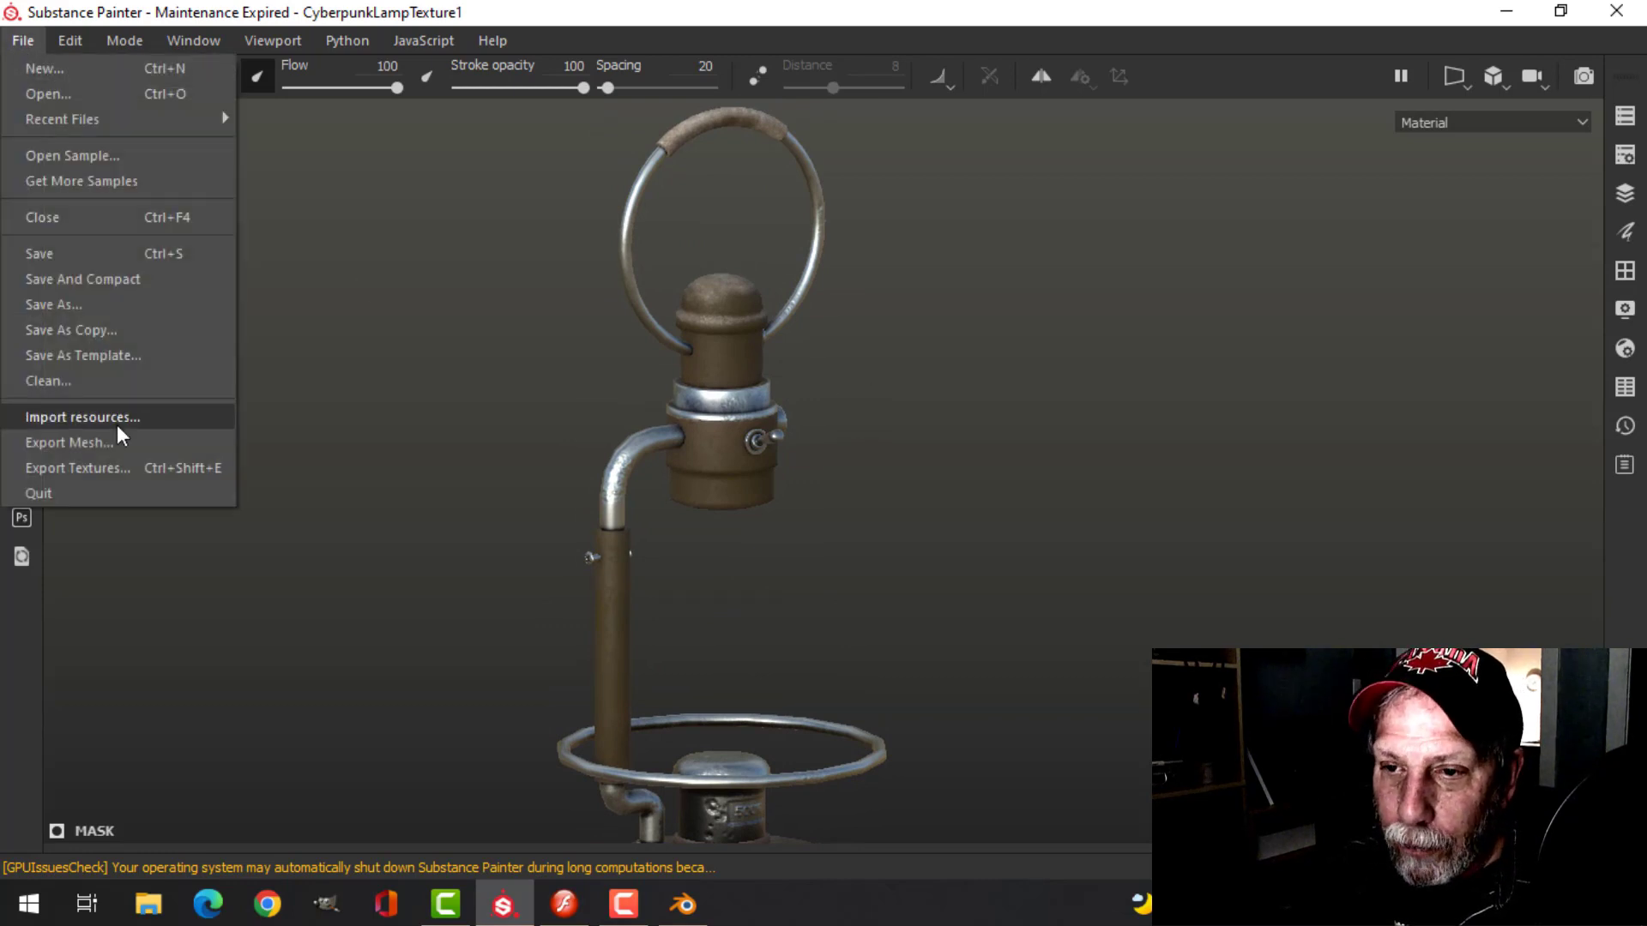
{"action": "left_click", "coordinate": [113, 464]}
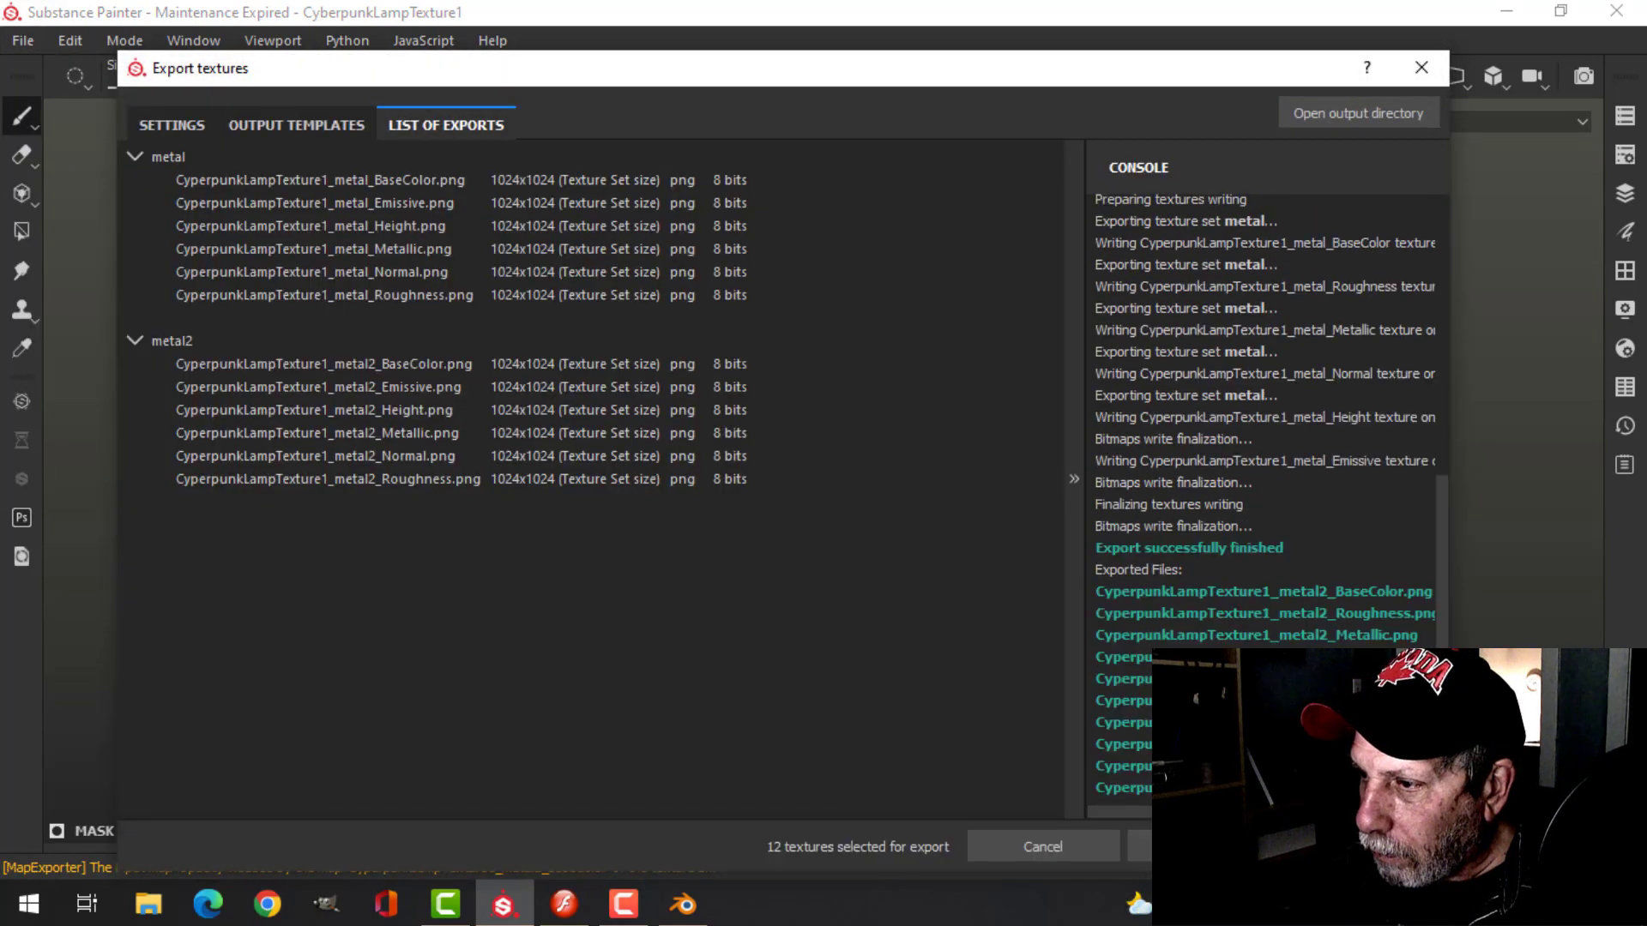
{"action": "left_click", "coordinate": [1420, 69]}
- Switch to Blender, open the Shading workspace and save CyperpunkLampVideo3.blend
{"action": "left_click", "coordinate": [697, 911]}
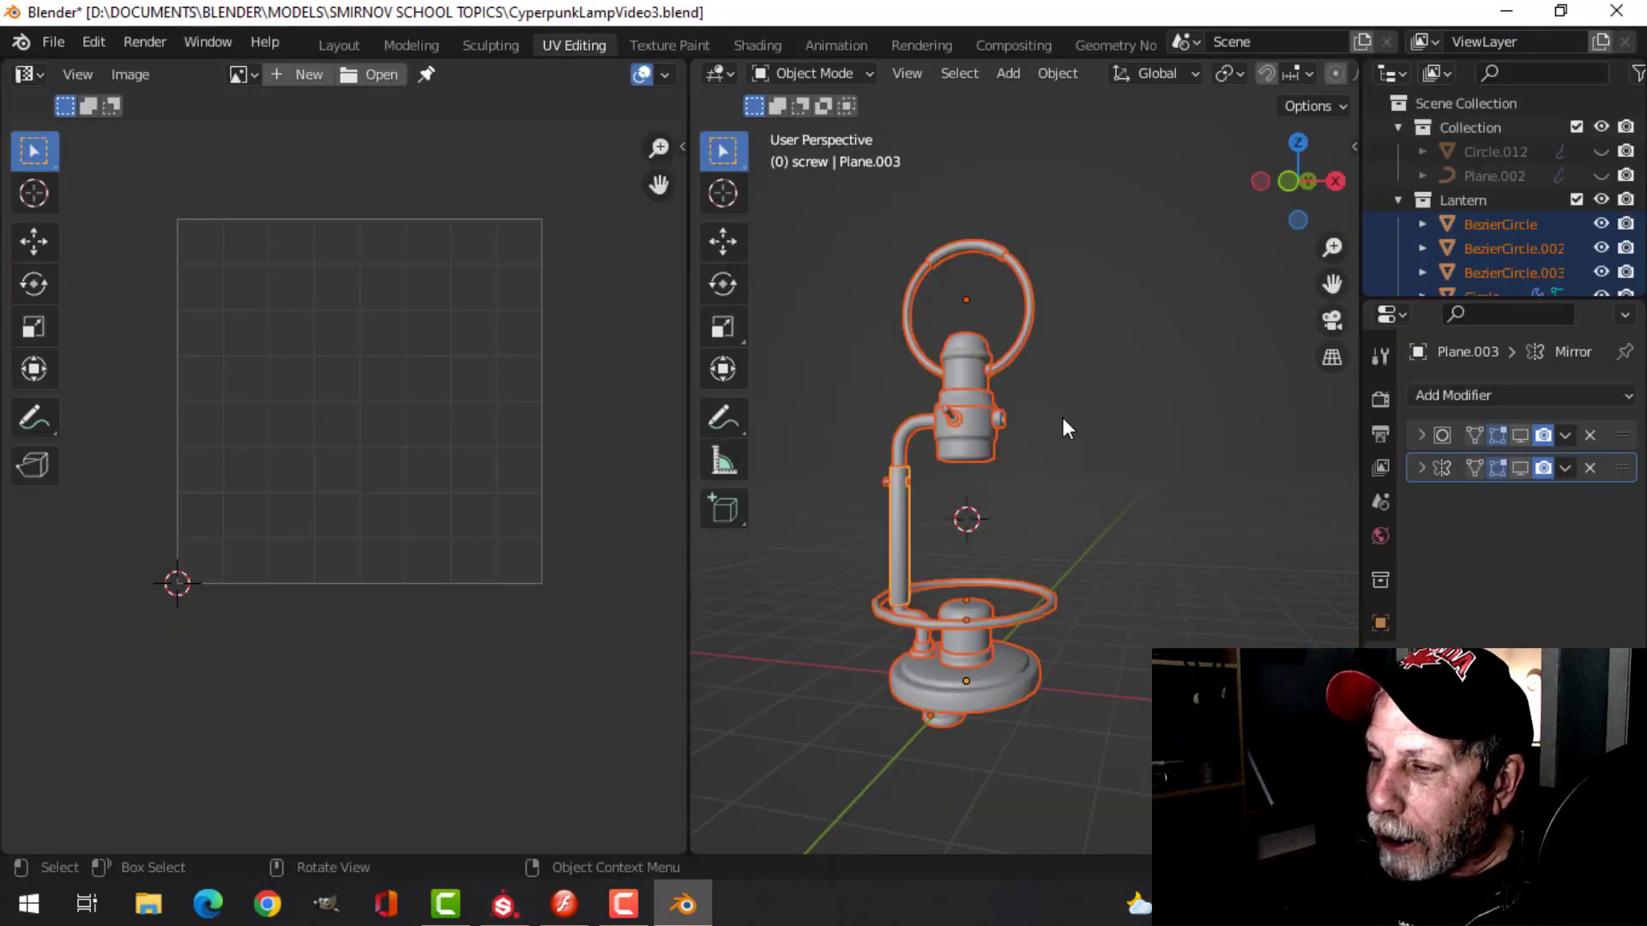
{"action": "left_click", "coordinate": [767, 45]}
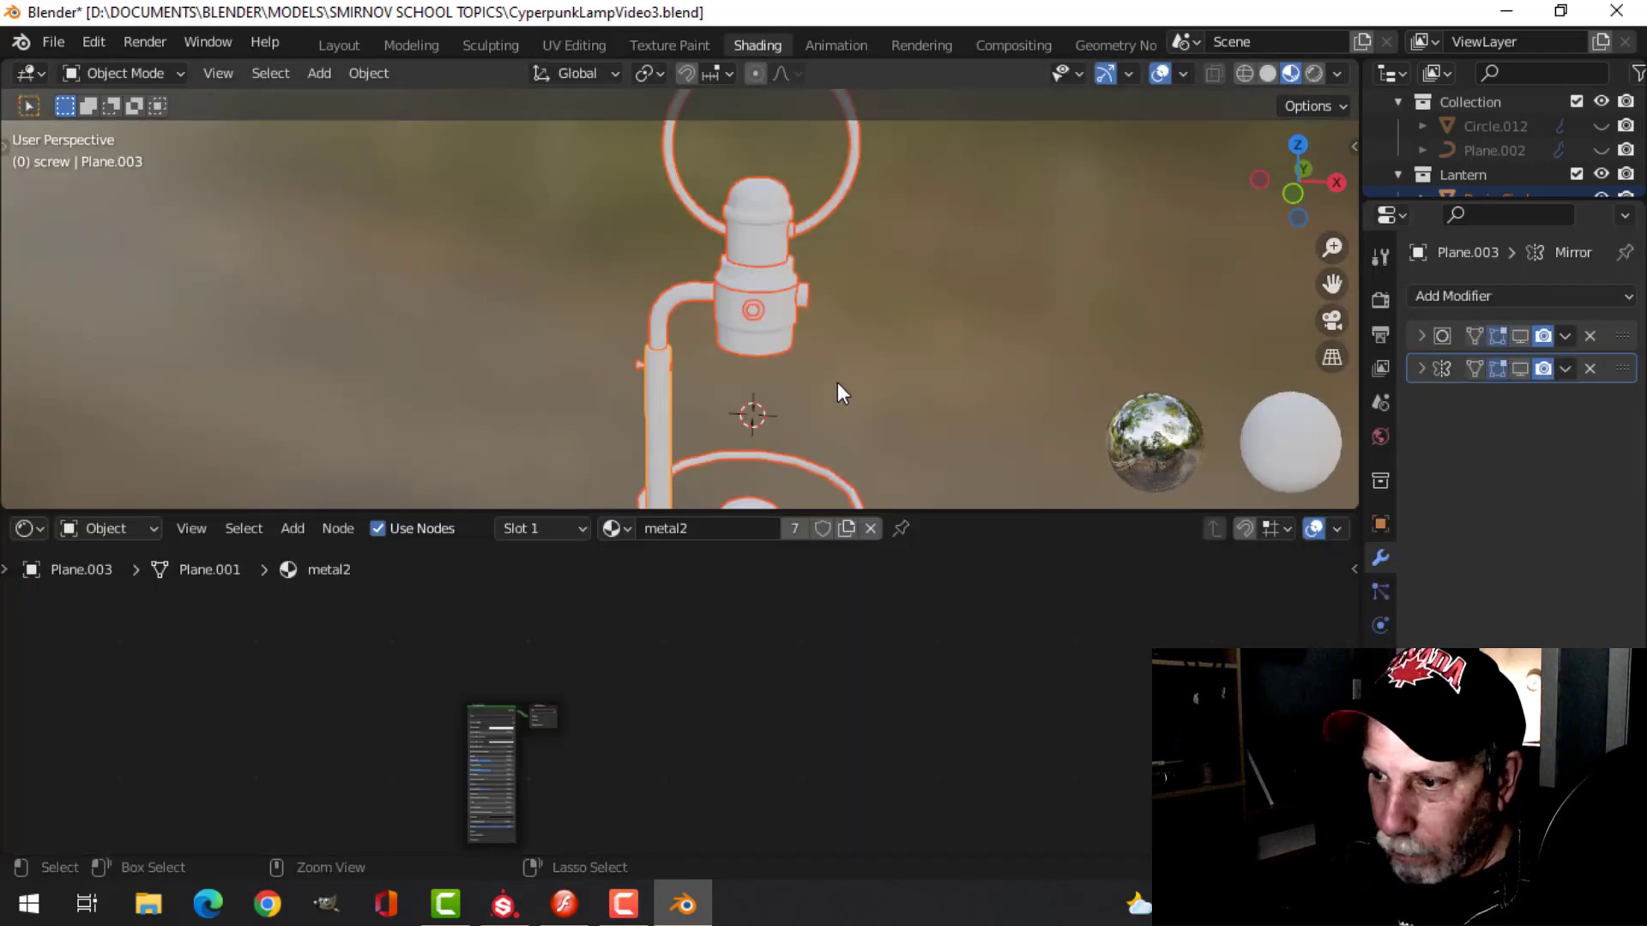
{"action": "key", "text": "ctrl+s"}
- Set up the metal material's Principled BSDF from the five CyperpunkLampTexture1_metal maps, BaseColor through Roughness, in the CyberpunkLampTextures folder
{"action": "left_click", "coordinate": [774, 299]}
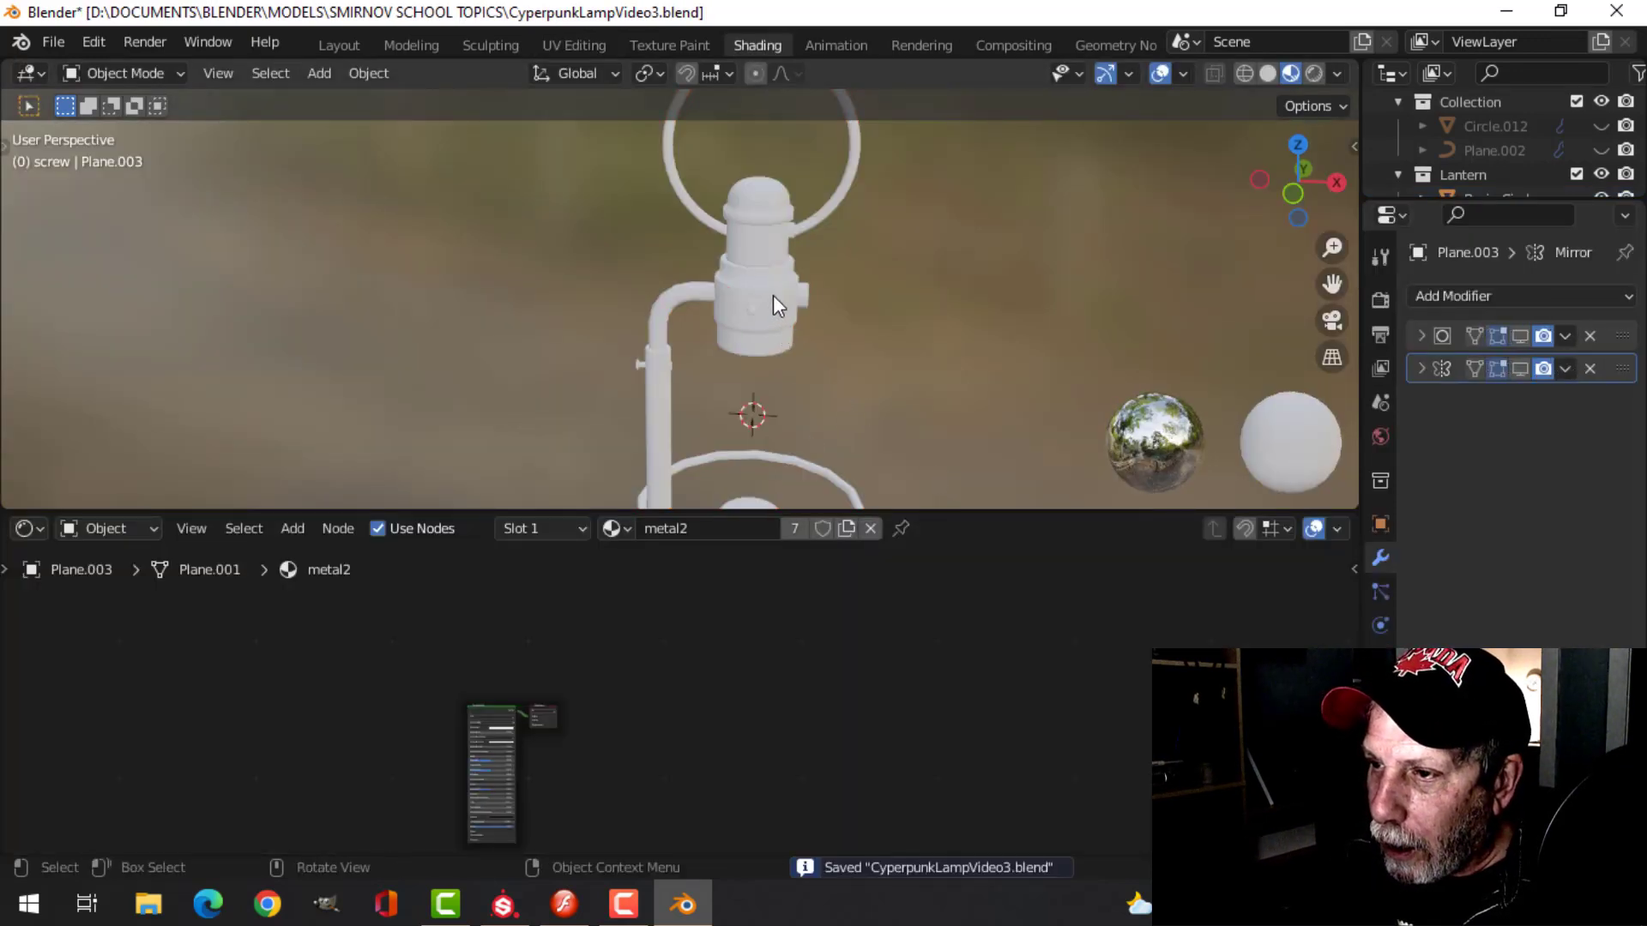
{"action": "scroll", "coordinate": [909, 576], "scroll_direction": "up", "scroll_amount": 2}
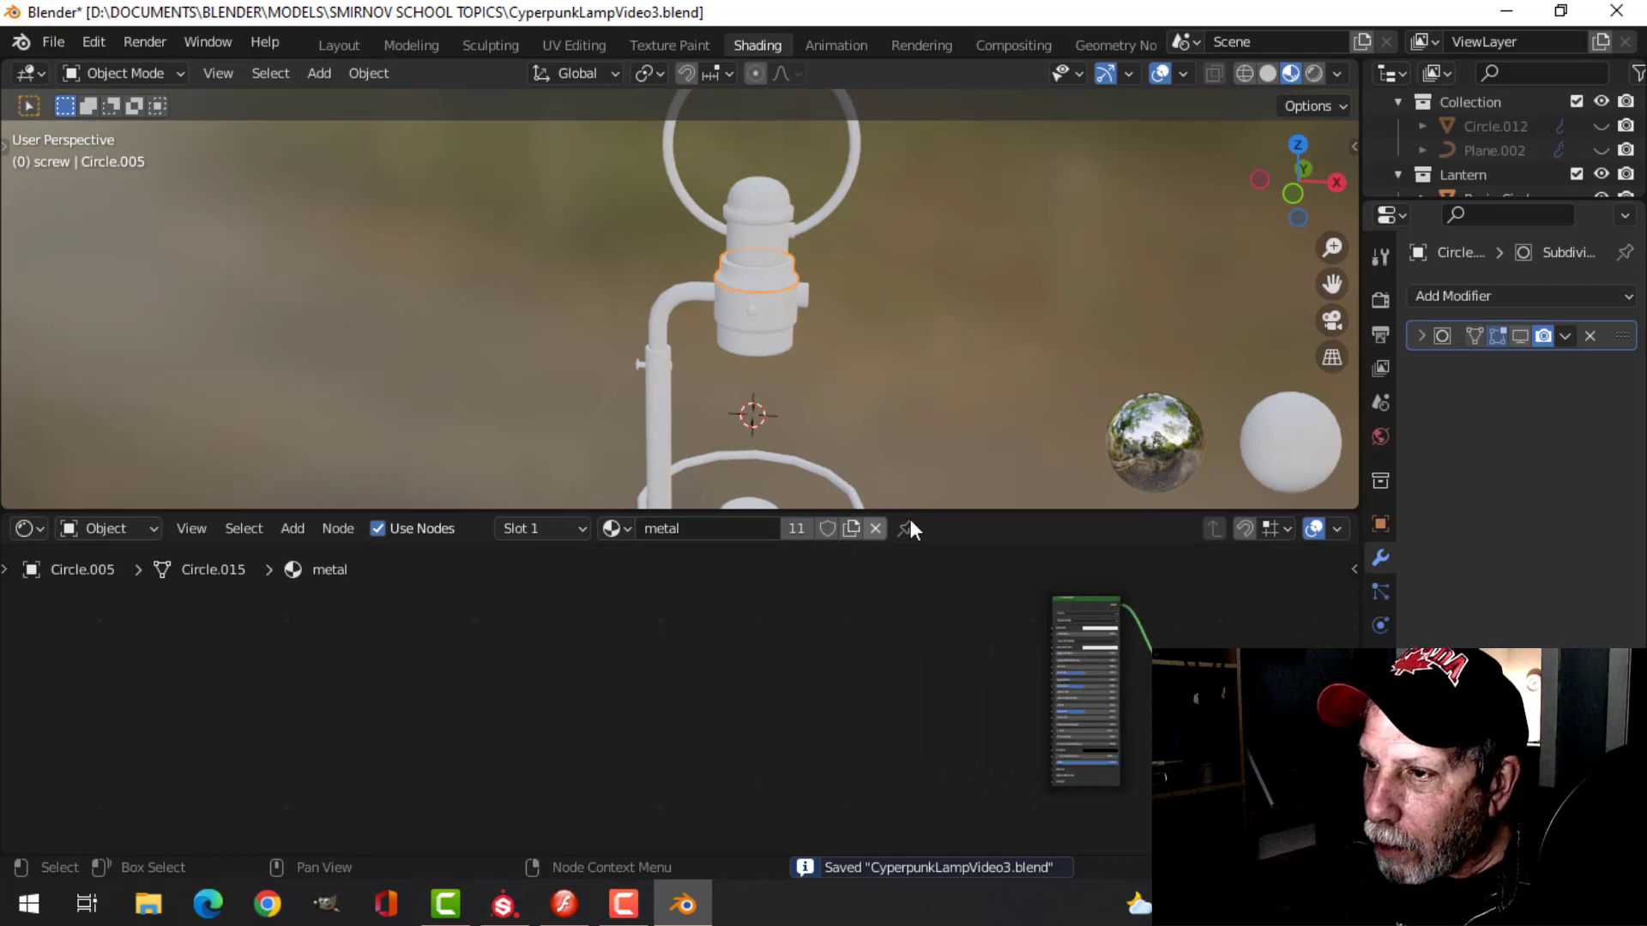
{"action": "middle_click_drag", "start_coordinate": [838, 566], "coordinate": [569, 599]}
{"action": "scroll", "coordinate": [807, 619], "scroll_direction": "up", "scroll_amount": 3}
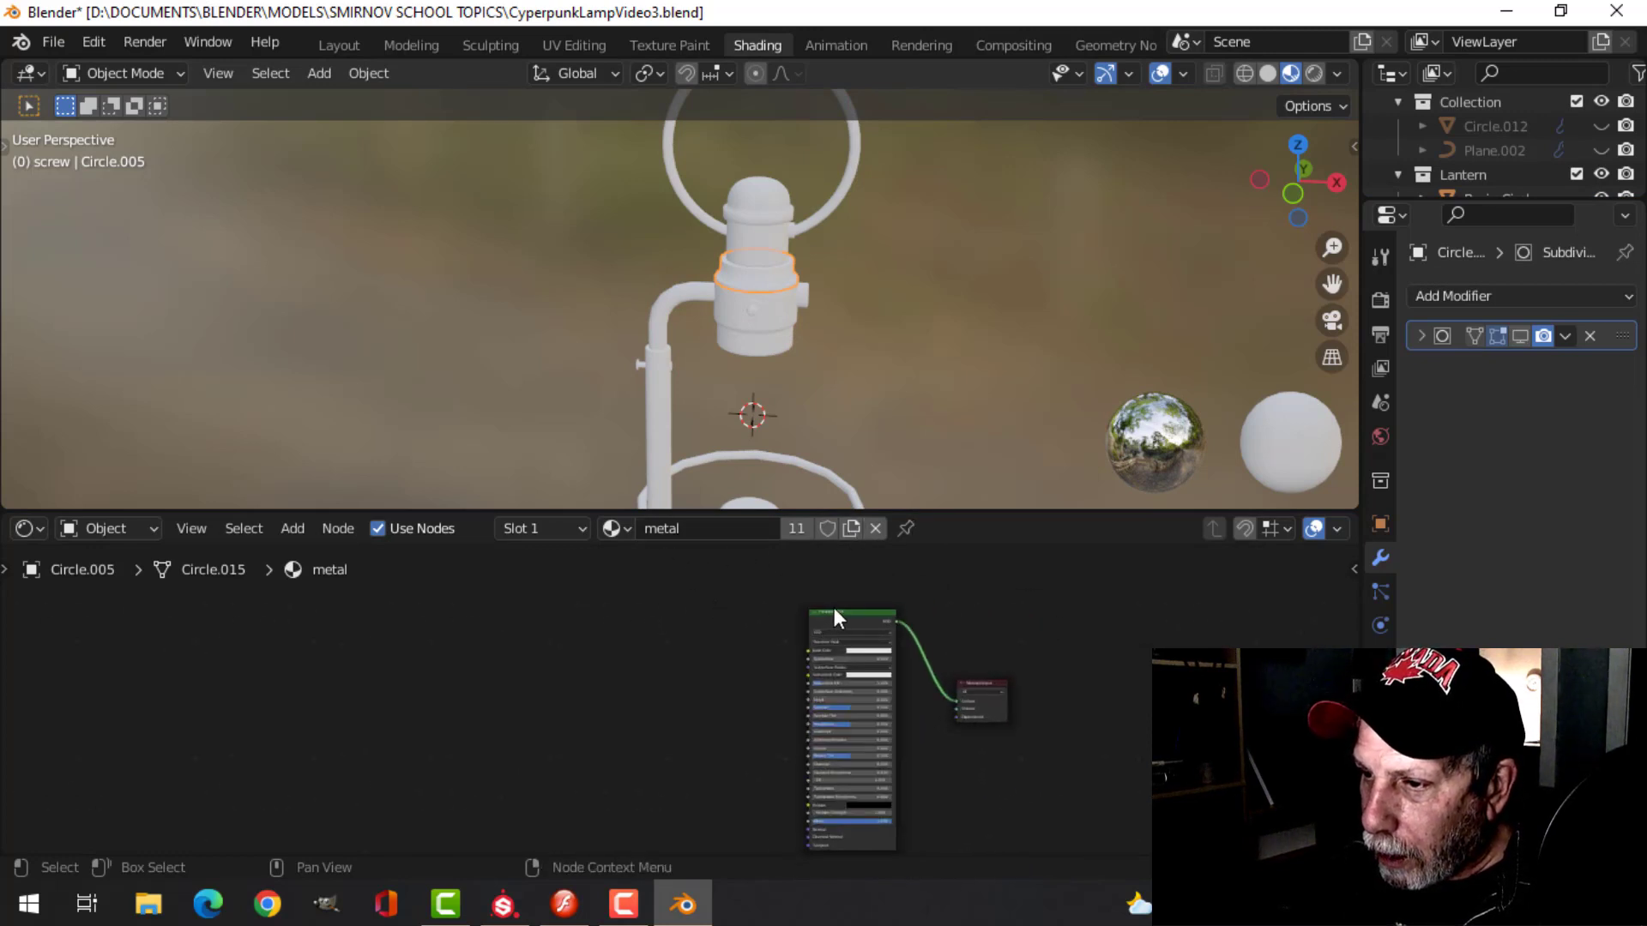
{"action": "left_click", "coordinate": [842, 613]}
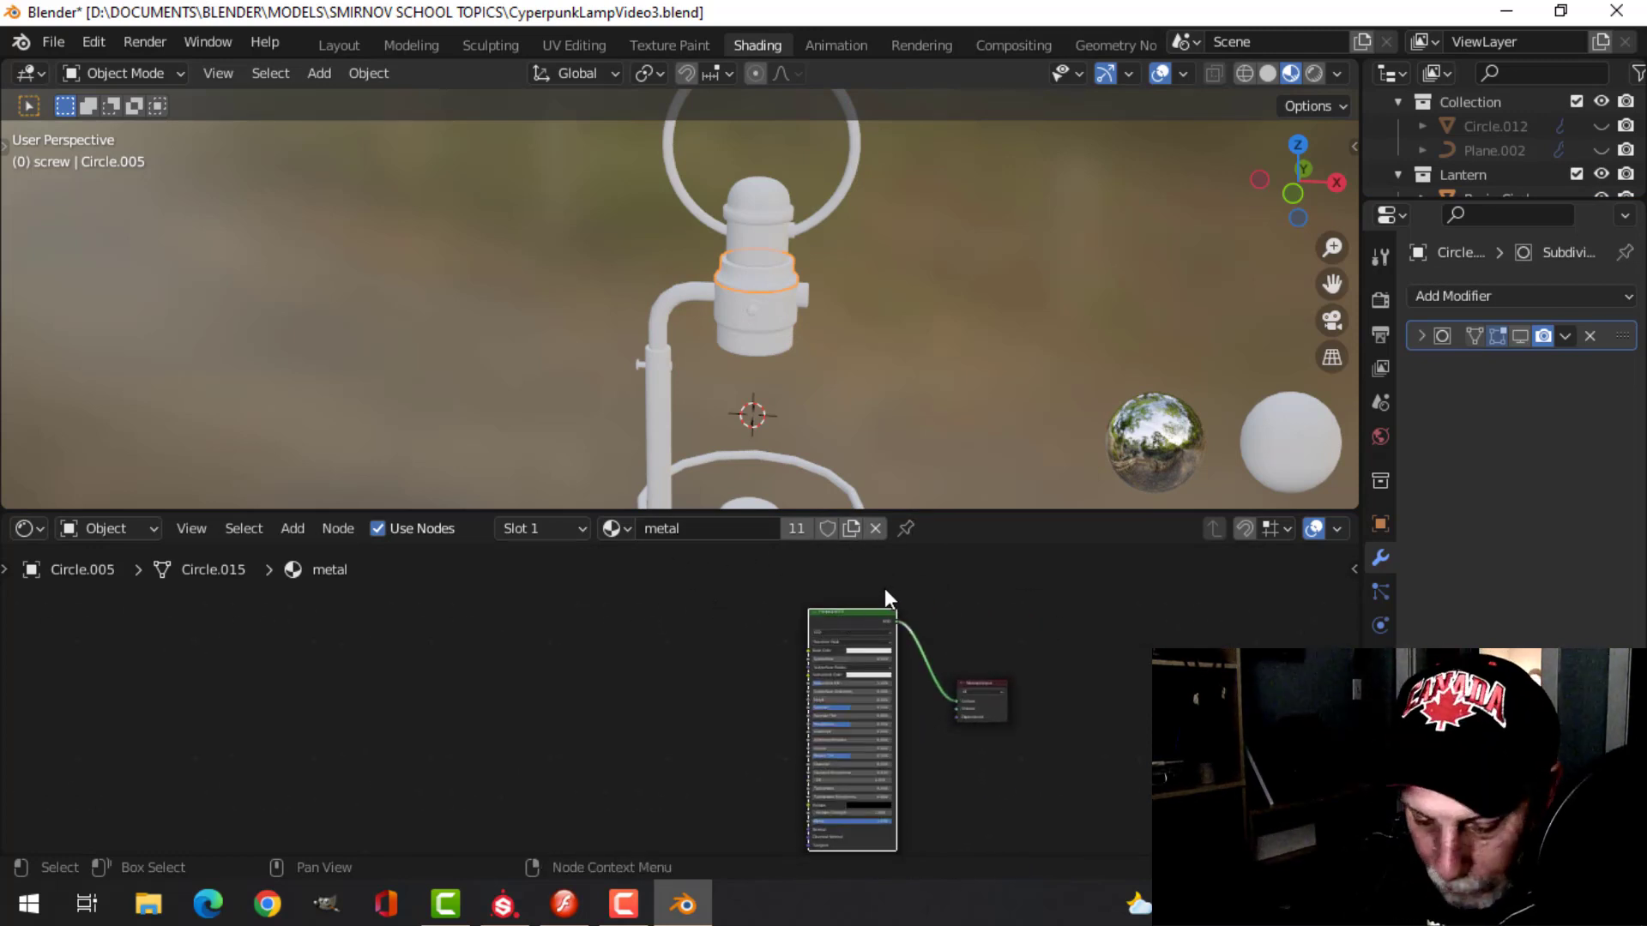
{"action": "key", "text": "ctrl+shift+t"}
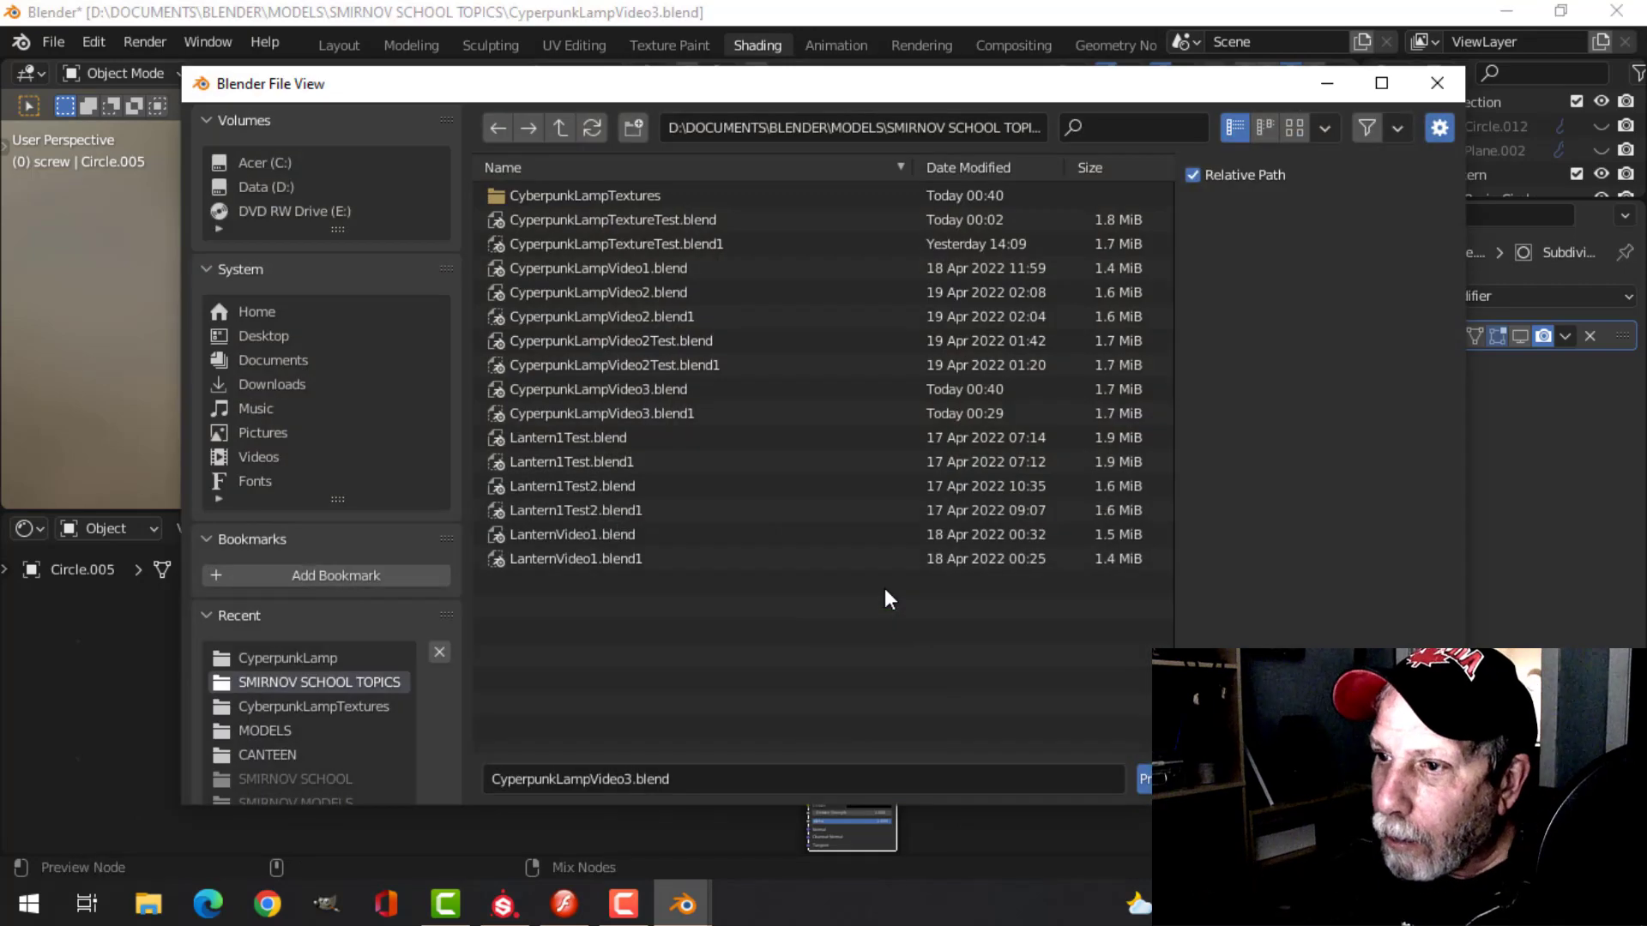
{"action": "left_click", "coordinate": [620, 193]}
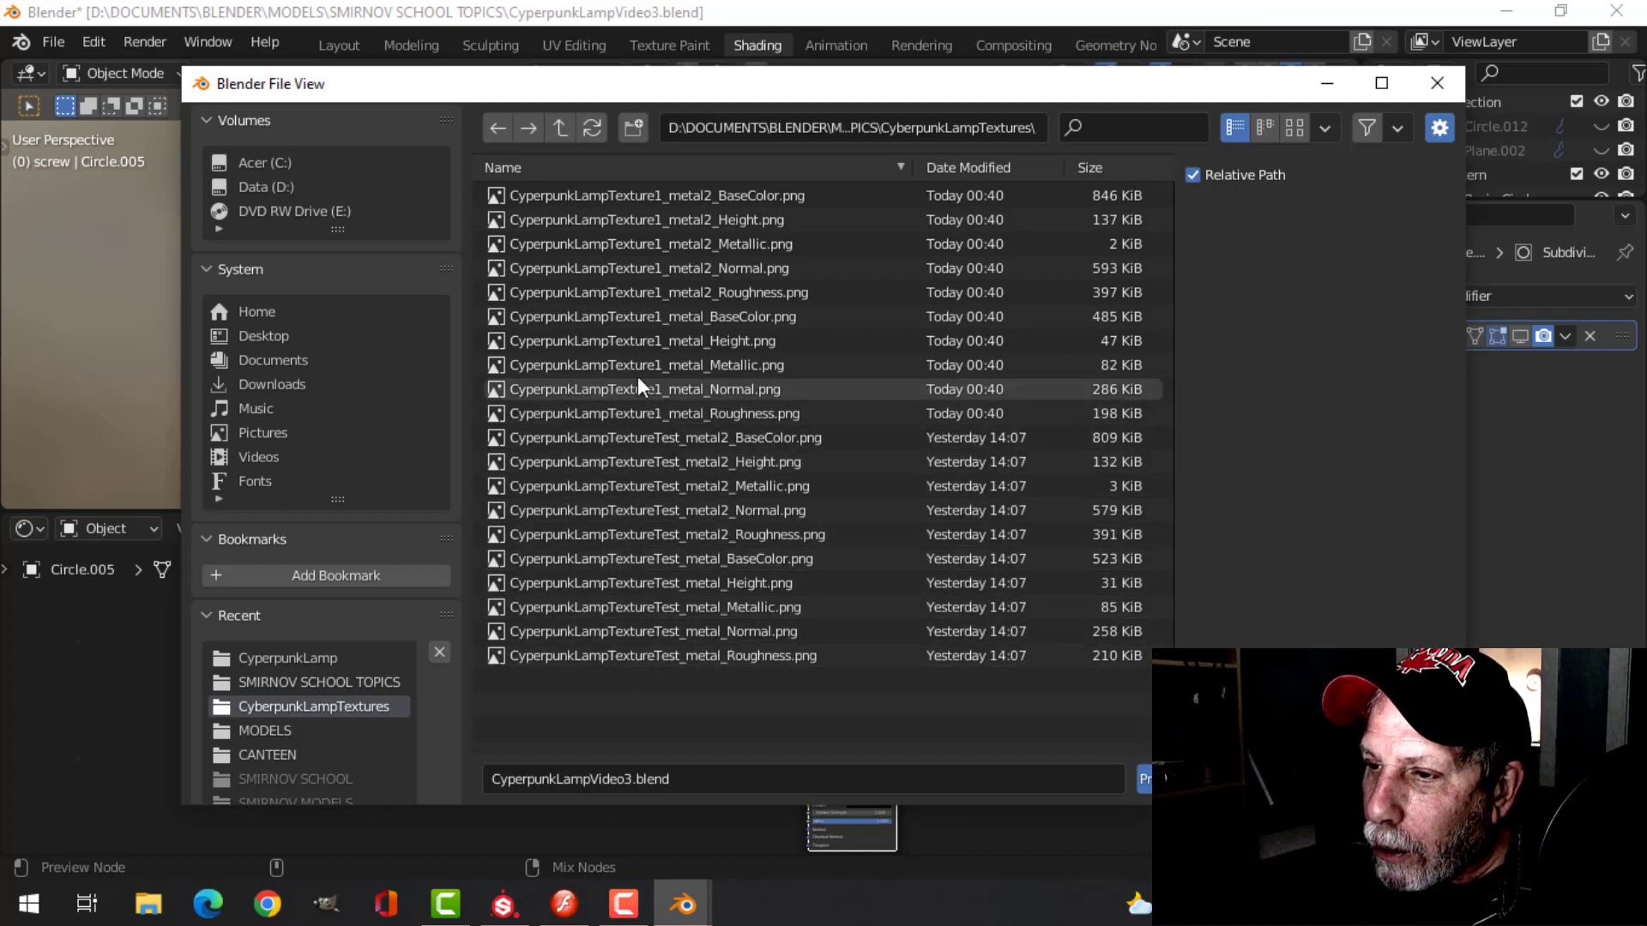
{"action": "left_click", "coordinate": [714, 313]}
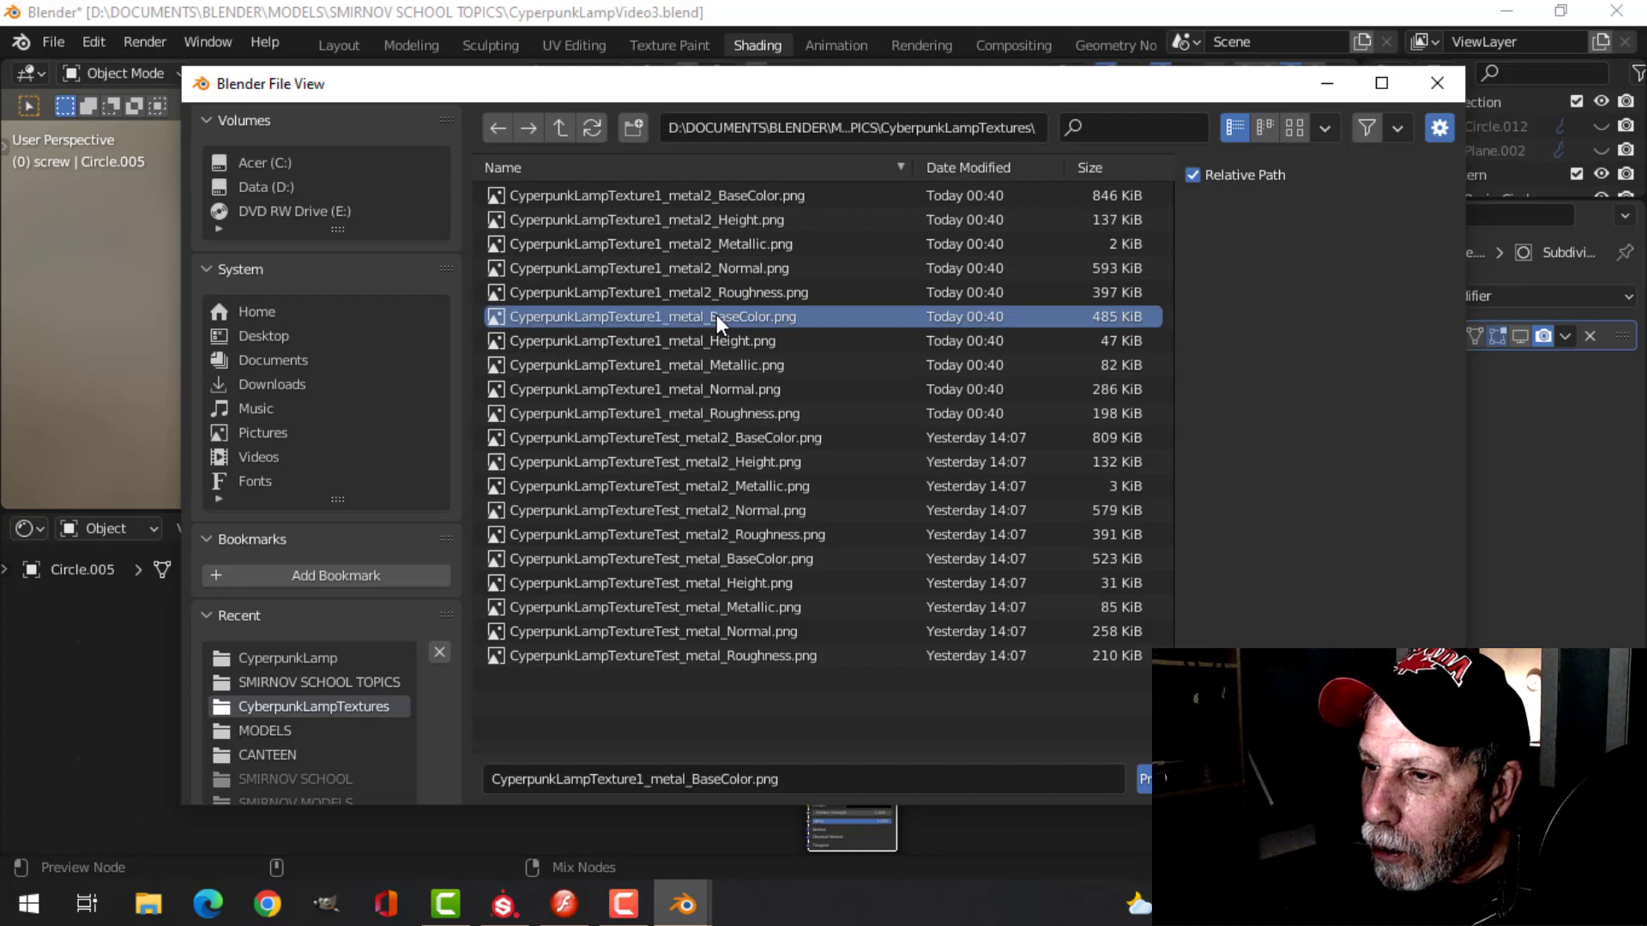
{"action": "left_click", "coordinate": [722, 415], "text": "shift"}
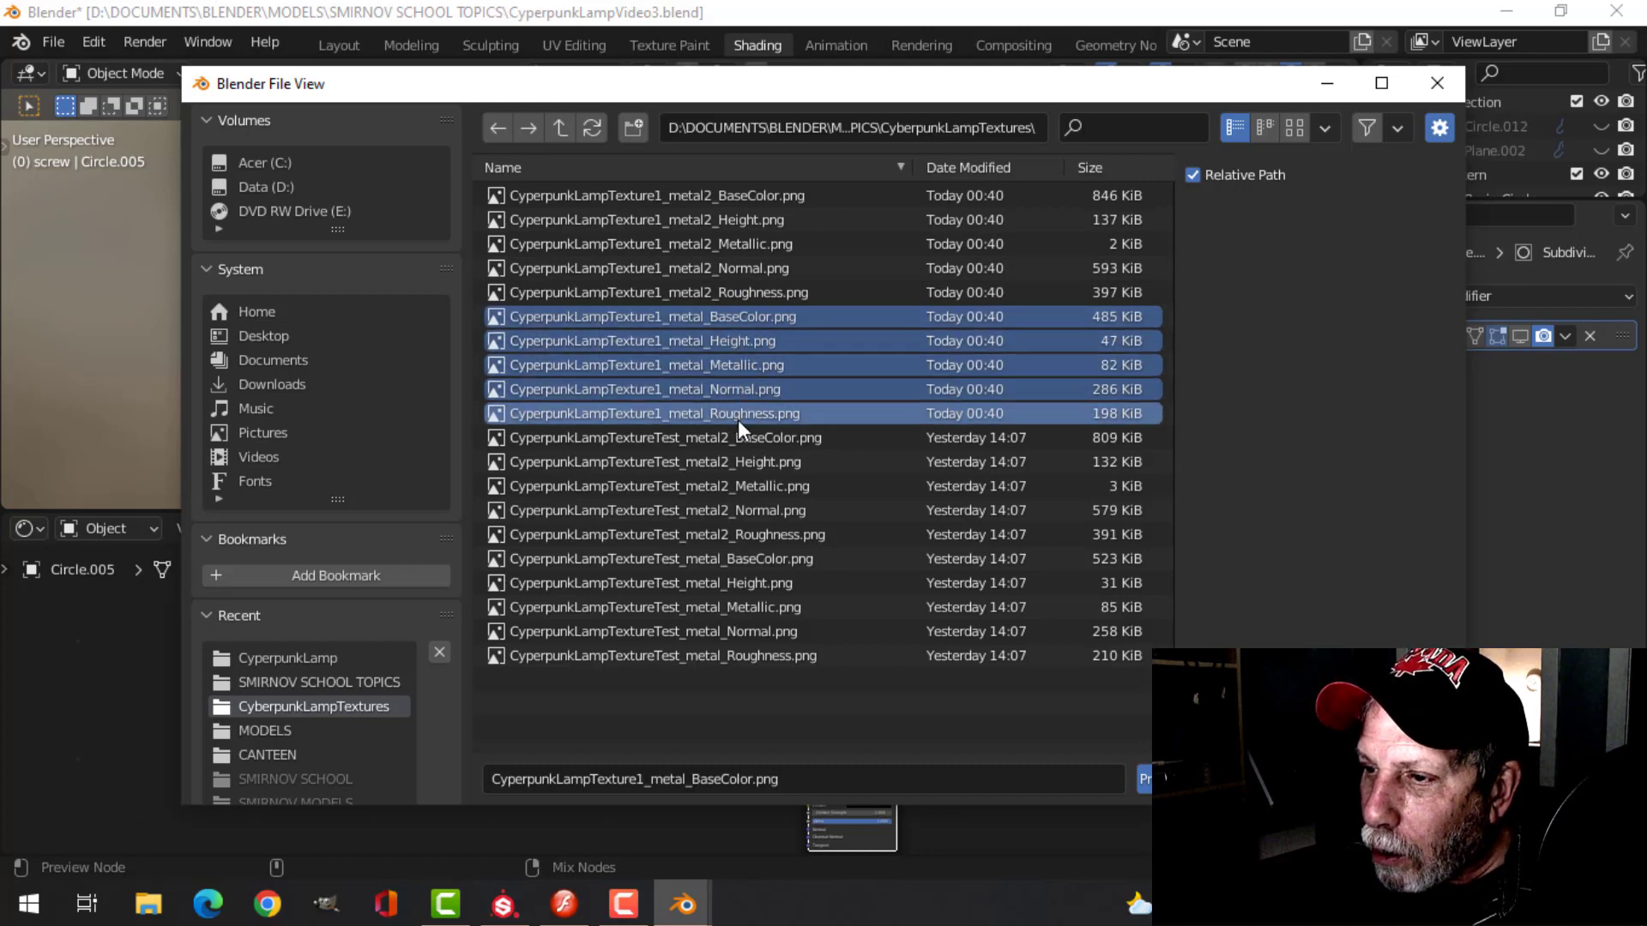
{"action": "left_click", "coordinate": [1144, 779]}
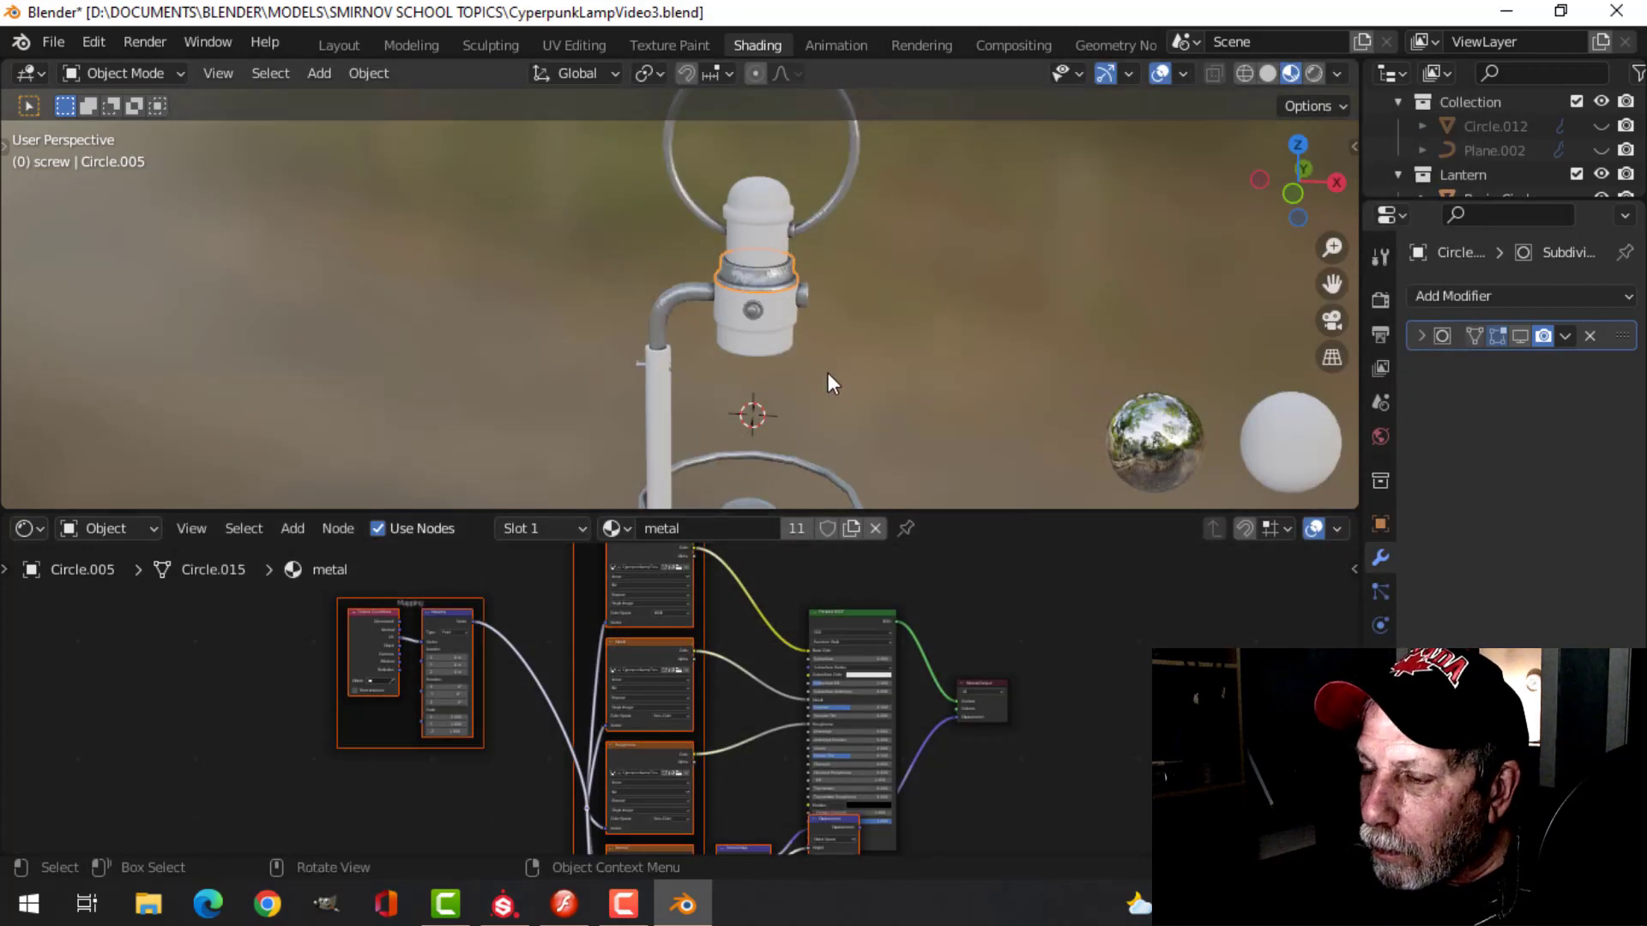
- Set up the metal2 material's Principled BSDF on the socket body from the five CyperpunkLampTexture1_metal2 maps, BaseColor through Roughness
{"action": "scroll", "coordinate": [817, 330], "scroll_direction": "up", "scroll_amount": 5}
{"action": "scroll", "coordinate": [866, 262], "scroll_direction": "down", "scroll_amount": 3}
{"action": "left_click", "coordinate": [811, 211]}
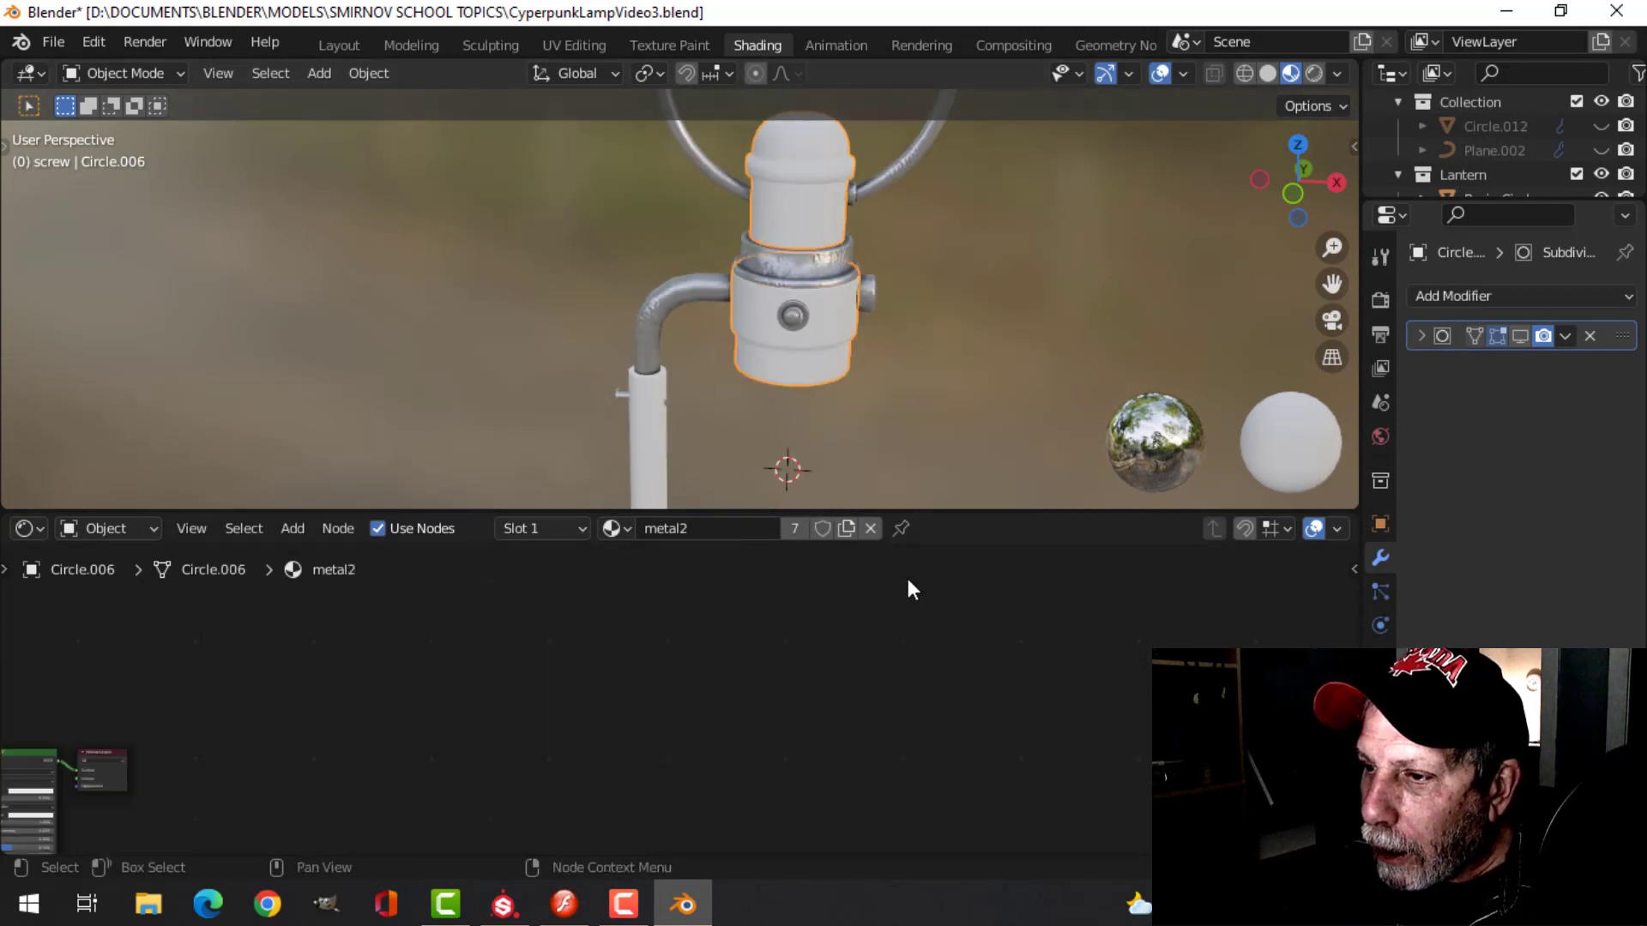
{"action": "middle_click_drag", "start_coordinate": [288, 745], "coordinate": [852, 701]}
{"action": "scroll", "coordinate": [693, 661], "scroll_direction": "up", "scroll_amount": 2}
{"action": "left_click", "coordinate": [697, 626]}
{"action": "key", "text": "ctrl+shift+t"}
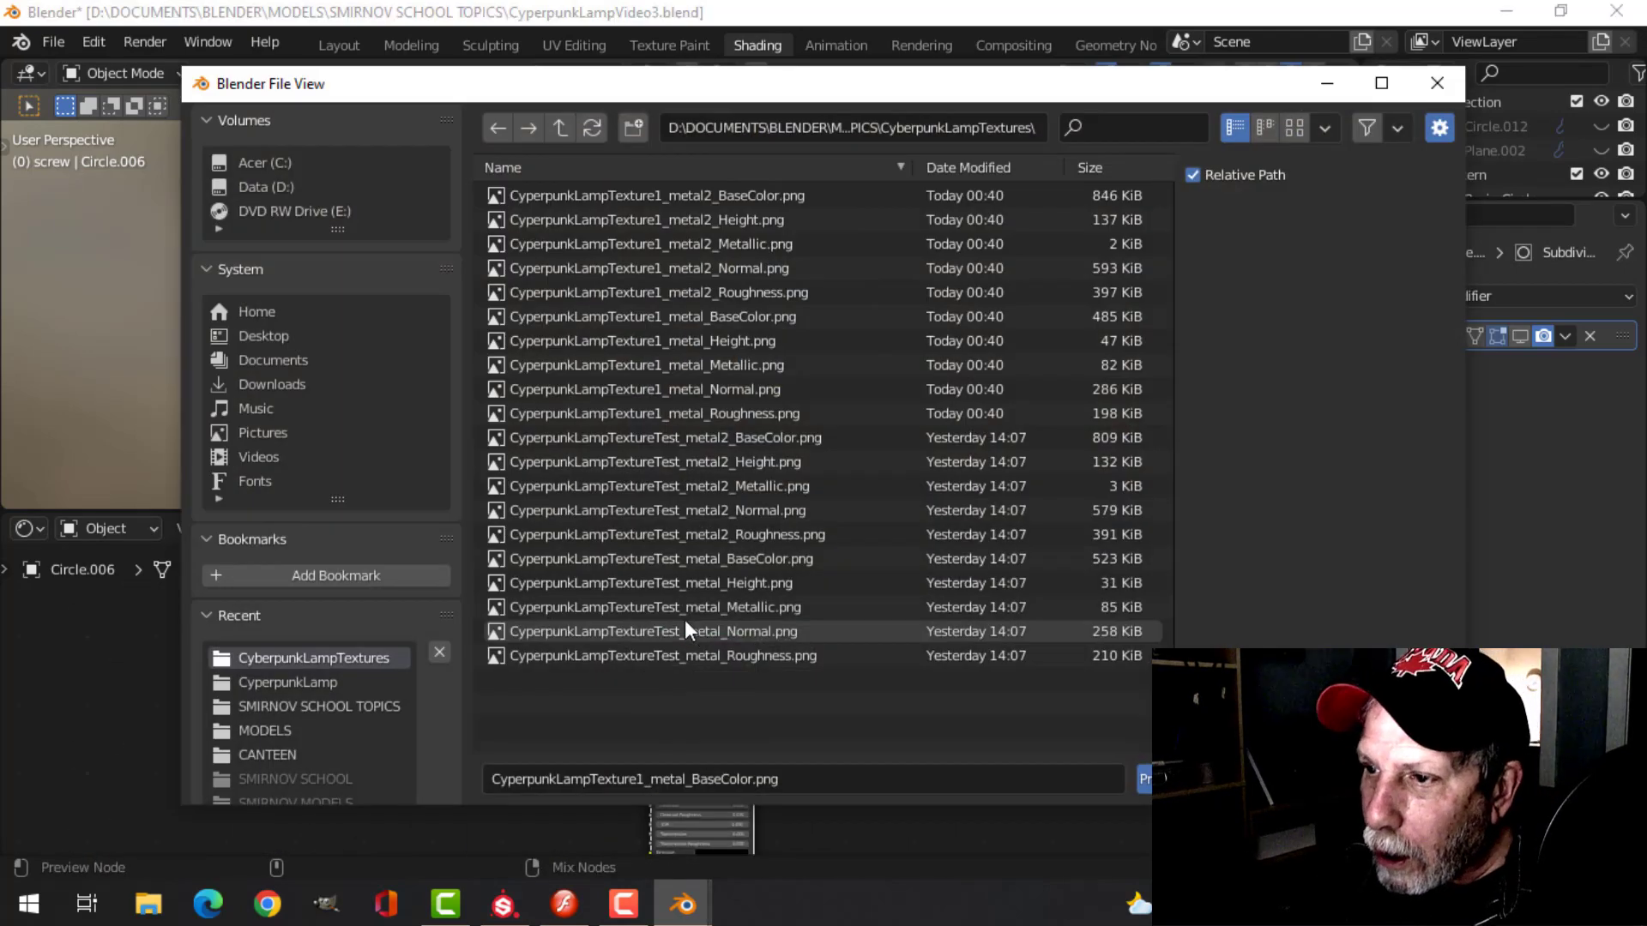
{"action": "left_click", "coordinate": [691, 195]}
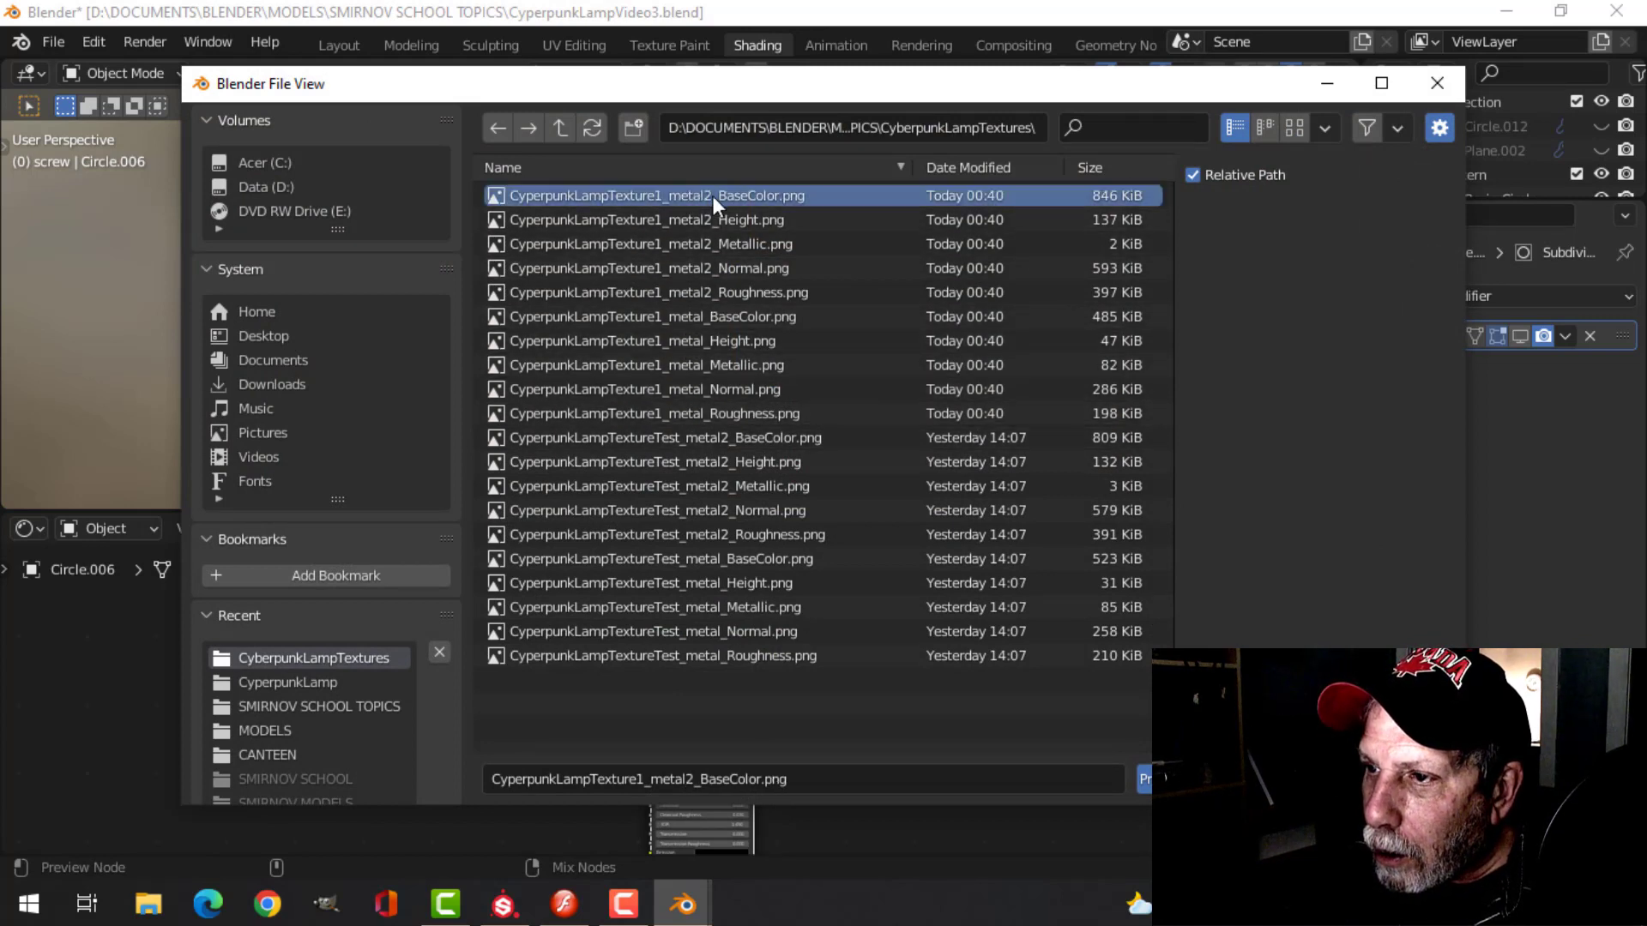
{"action": "left_click", "coordinate": [757, 290], "text": "shift"}
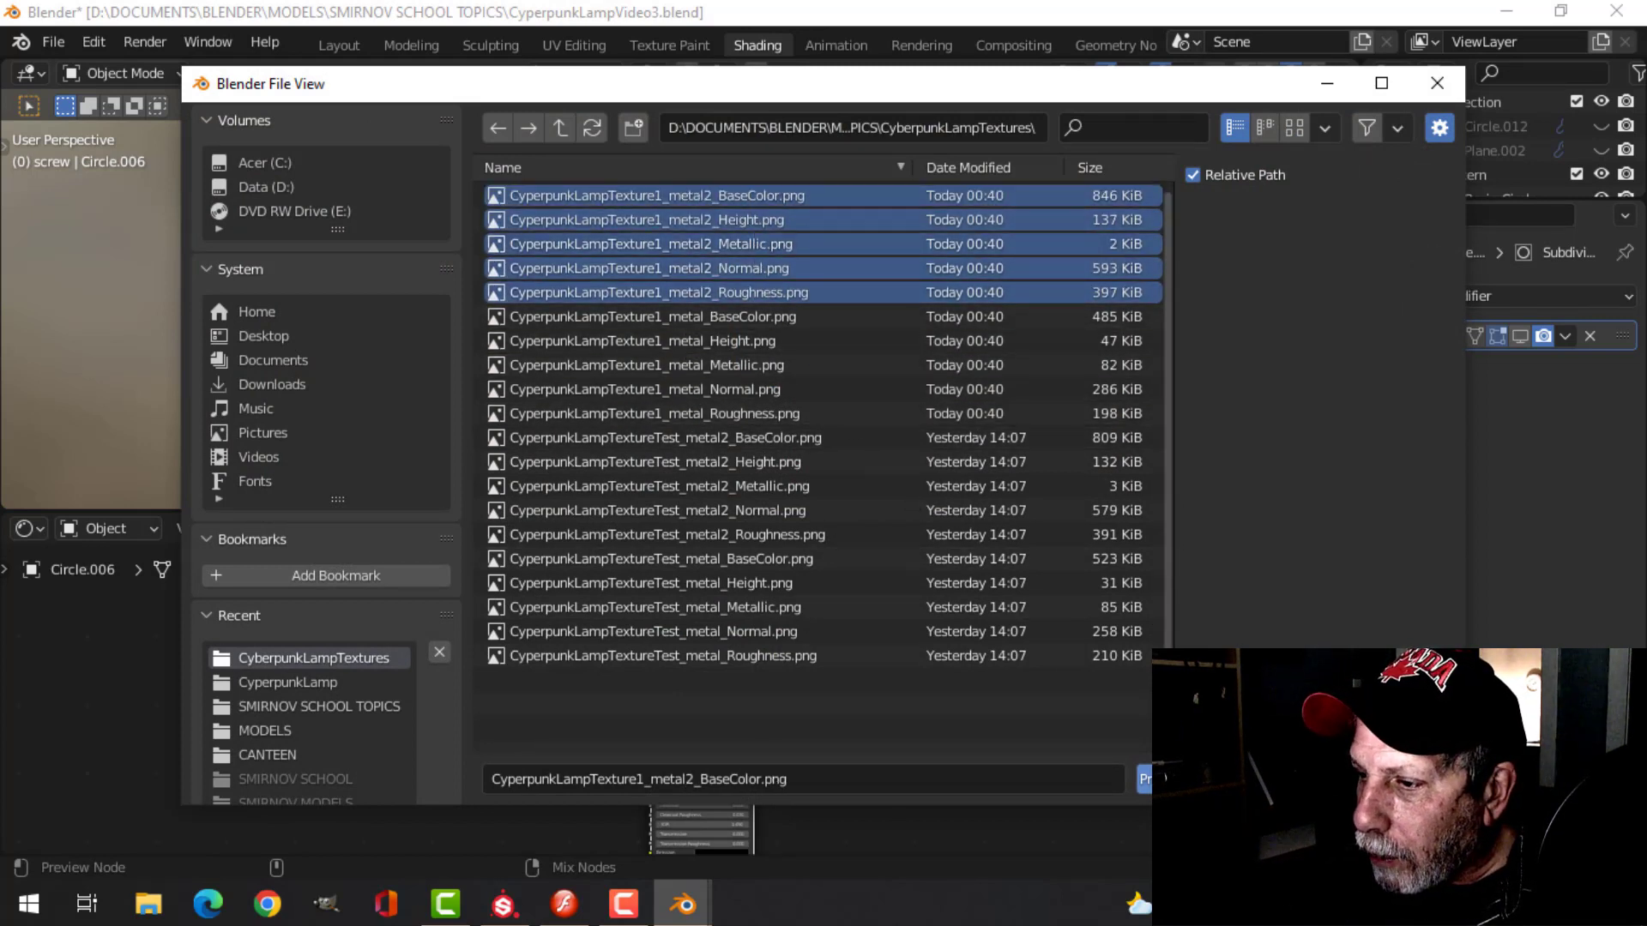
{"action": "left_click", "coordinate": [1144, 779]}
{"action": "left_click", "coordinate": [904, 416]}
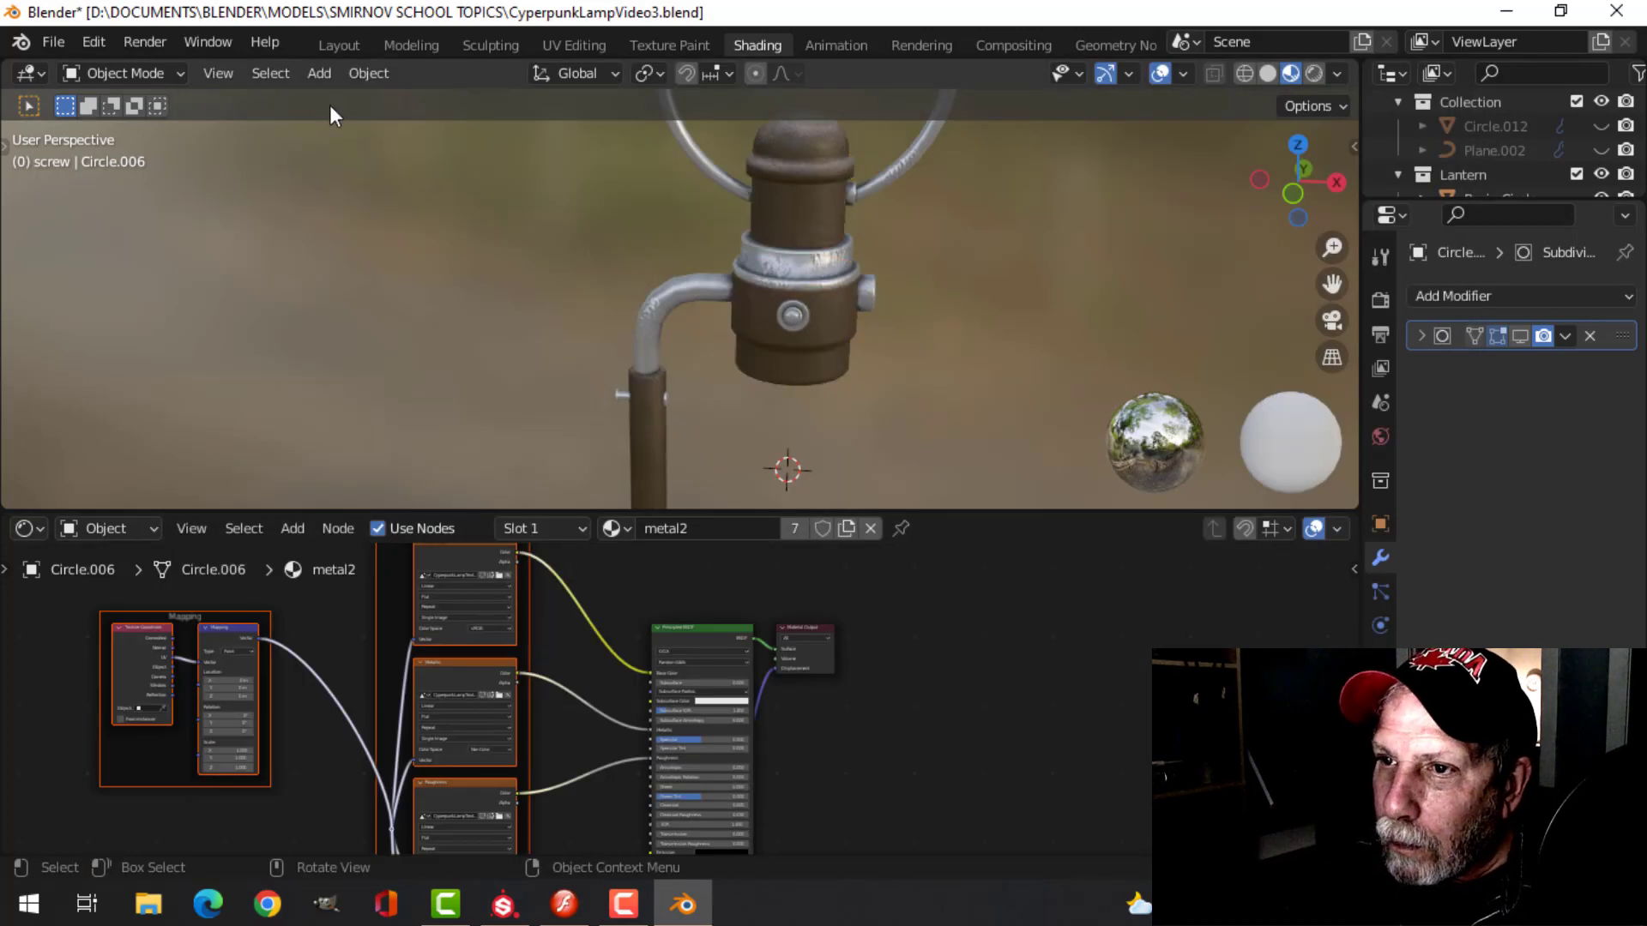
- Return to the Layout workspace, display the lamp in Material Preview shading and save the file
{"action": "left_click", "coordinate": [336, 43]}
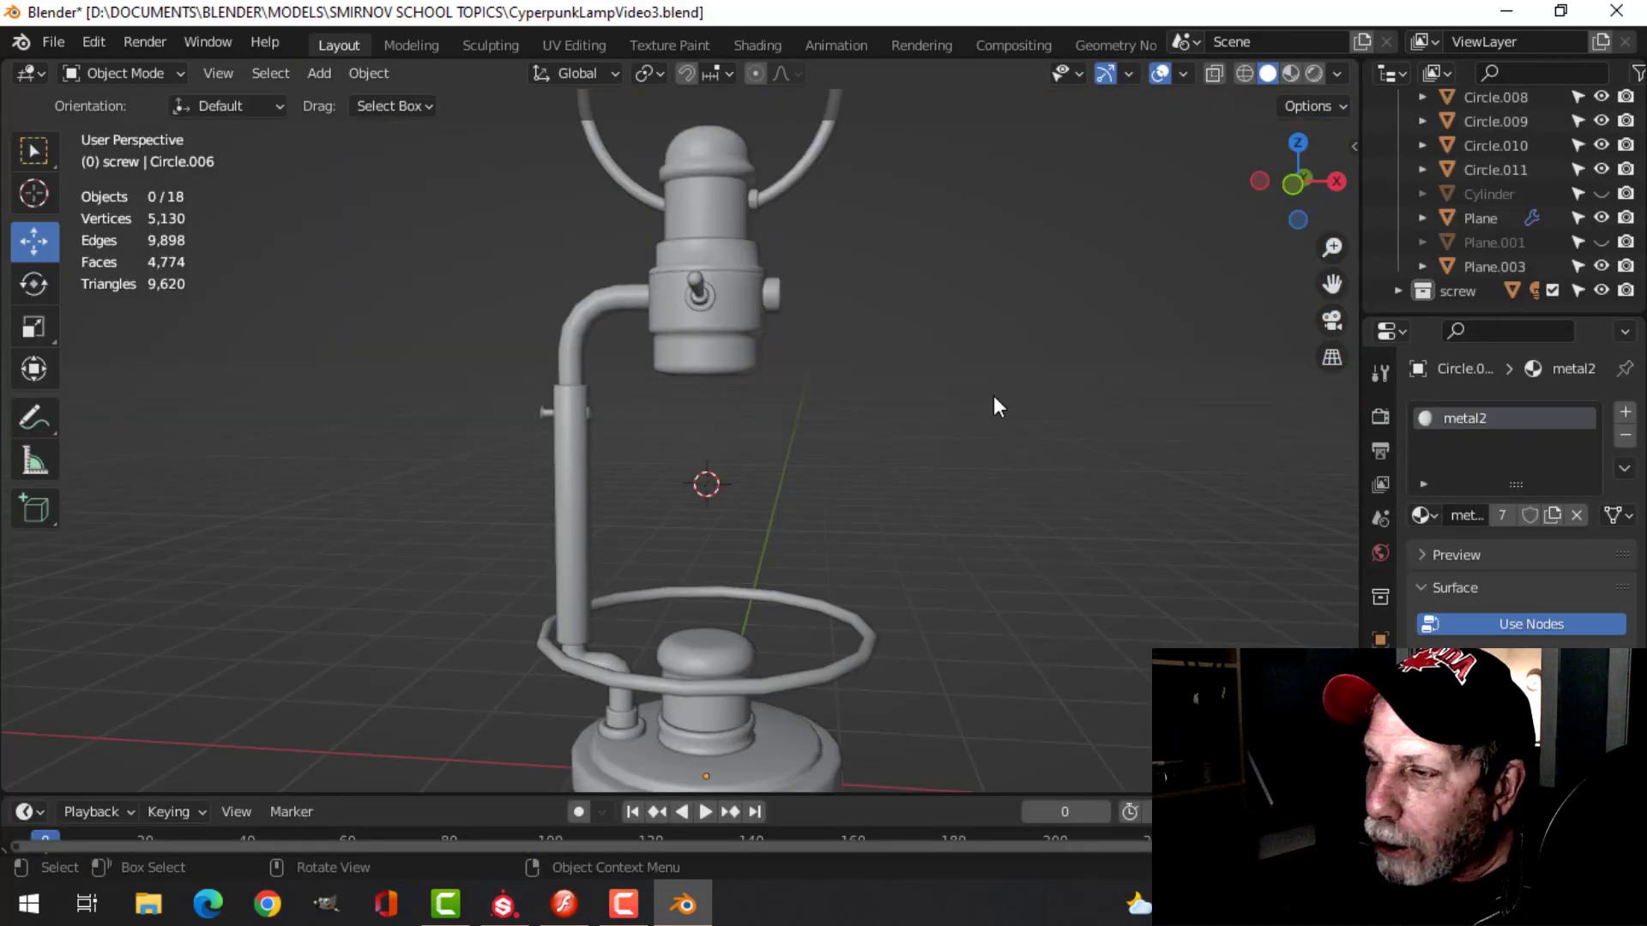
{"action": "left_click", "coordinate": [1295, 75]}
{"action": "mouse_move", "coordinate": [710, 421]}
{"action": "middle_mouse_down"}
{"action": "mouse_move", "coordinate": [829, 456]}
{"action": "mouse_move", "coordinate": [869, 449]}
{"action": "mouse_move", "coordinate": [764, 431]}
{"action": "mouse_move", "coordinate": [795, 459]}
{"action": "mouse_move", "coordinate": [783, 471]}
{"action": "mouse_move", "coordinate": [577, 455]}
{"action": "mouse_move", "coordinate": [583, 369]}
{"action": "mouse_move", "coordinate": [823, 398]}
{"action": "mouse_move", "coordinate": [750, 463]}
{"action": "middle_mouse_up"}
{"action": "key", "text": "ctrl+s"}
{"action": "scroll", "coordinate": [816, 391], "scroll_direction": "up", "scroll_amount": 2}
{"action": "middle_click_drag", "start_coordinate": [710, 343], "coordinate": [686, 541], "text": "shift"}
- Enable viewport display of the Subdivision modifiers on the handle grip, the handle ring and the dark socket body
{"action": "left_click", "coordinate": [638, 183]}
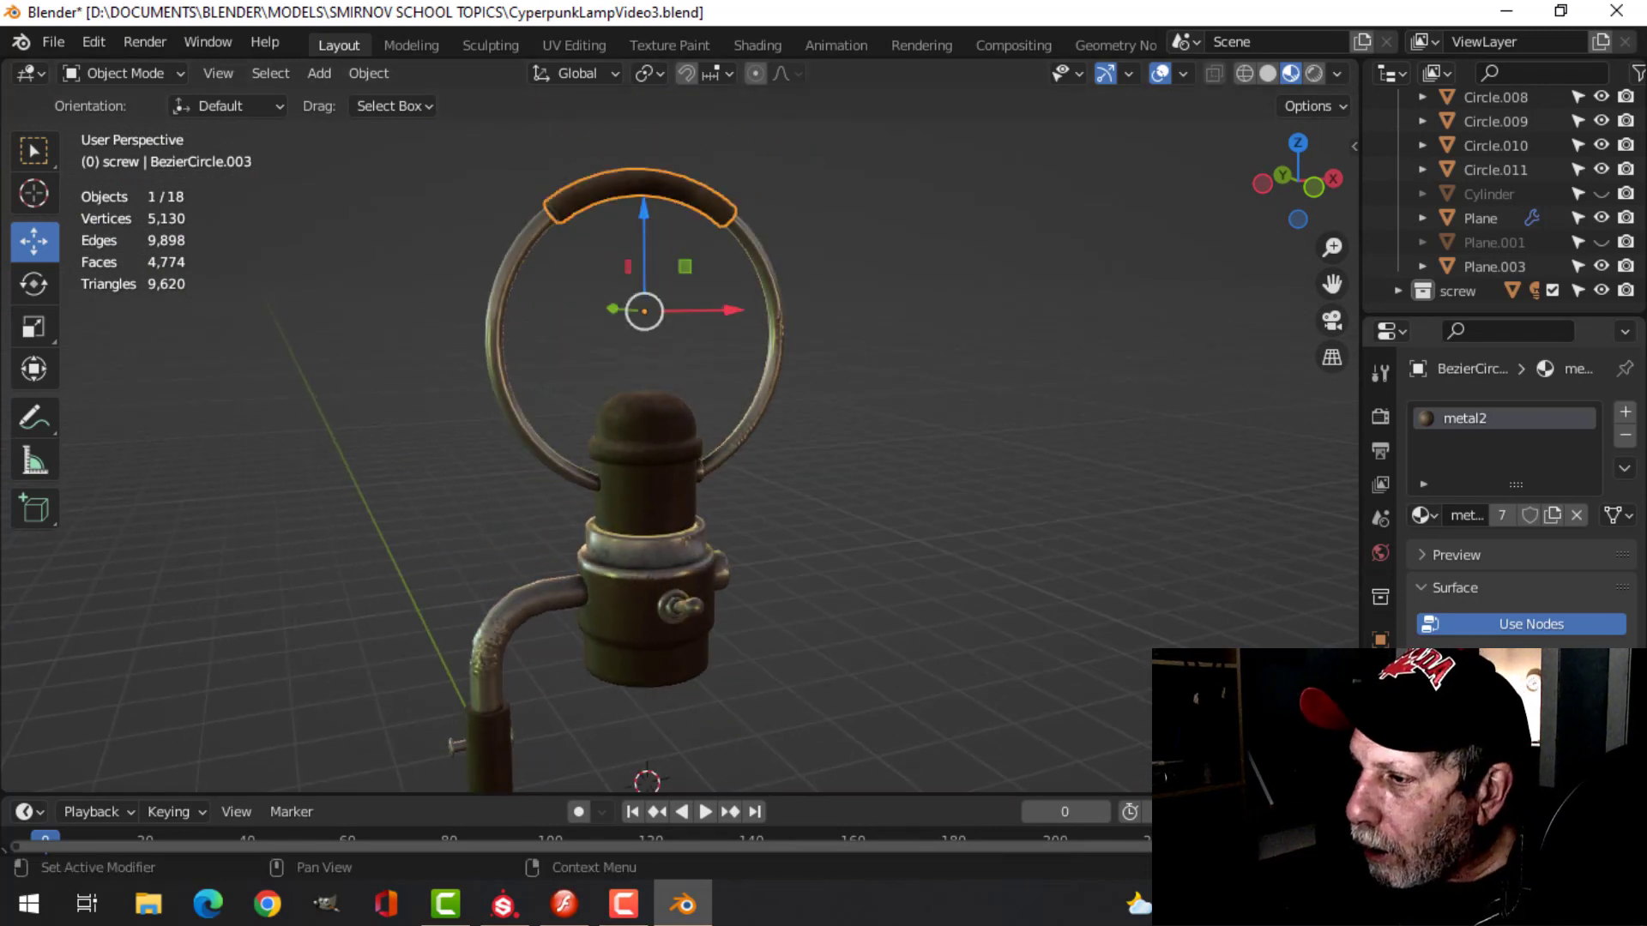
{"action": "left_click", "coordinate": [1380, 674]}
{"action": "left_click", "coordinate": [1518, 455]}
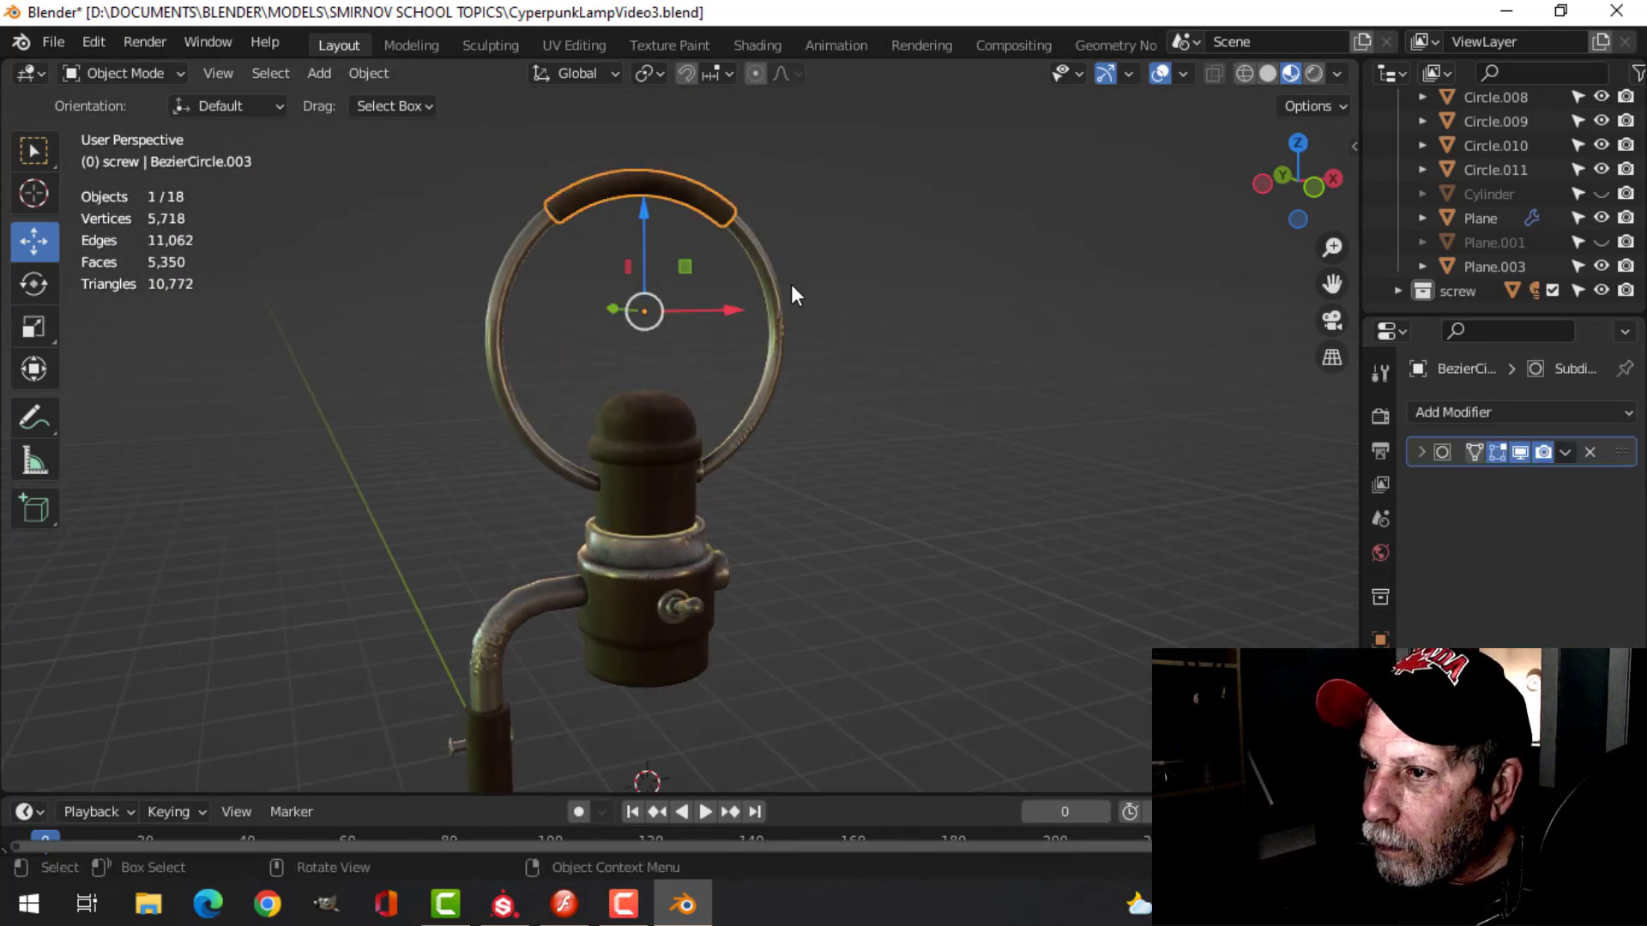
{"action": "left_click", "coordinate": [768, 269]}
{"action": "left_click", "coordinate": [1514, 449]}
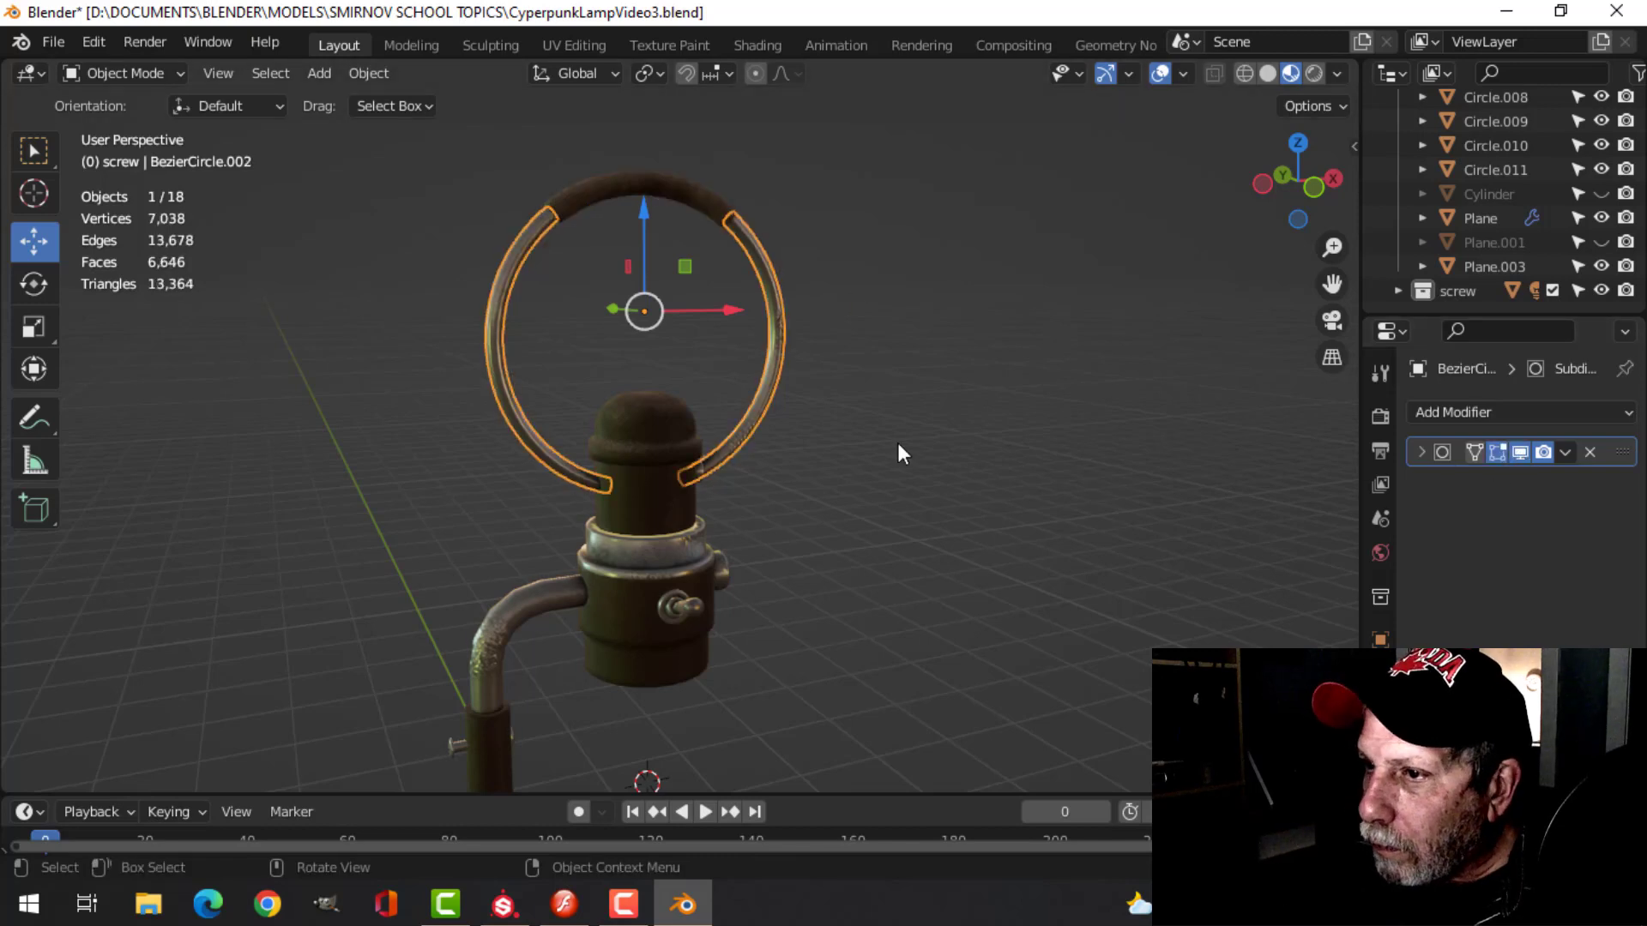
{"action": "left_click", "coordinate": [650, 466]}
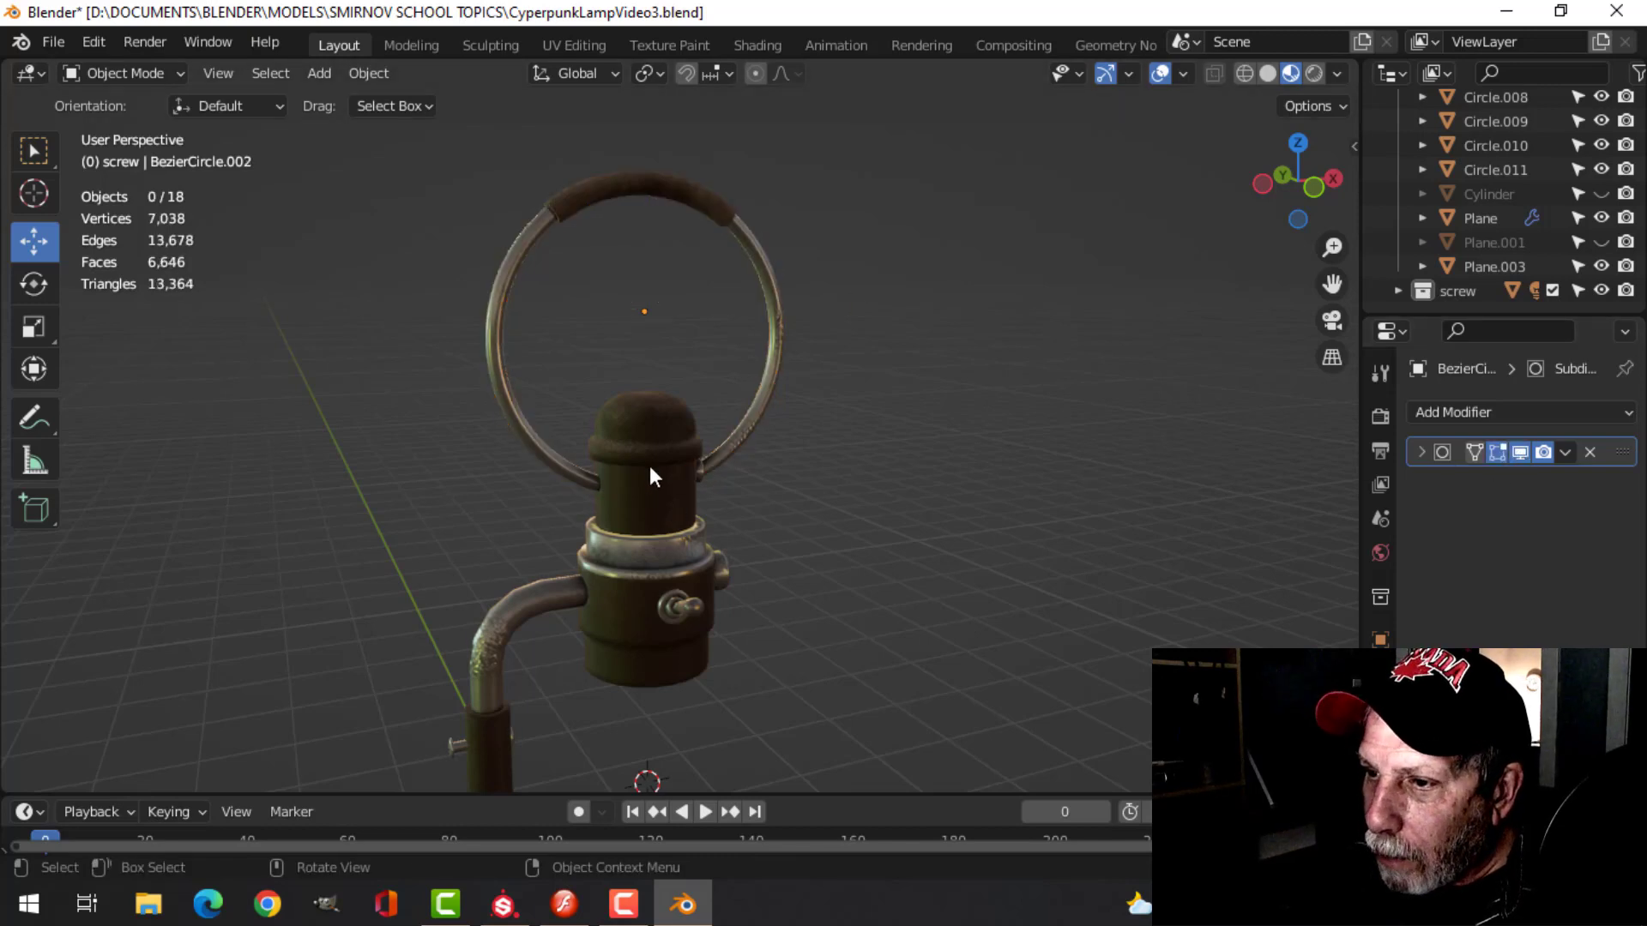
{"action": "left_click", "coordinate": [1520, 455]}
- Enable viewport display of the metal collar's Subdivision modifier and of the bent pipe's Subdivision and Mirror modifiers
{"action": "scroll", "coordinate": [831, 640], "scroll_direction": "up", "scroll_amount": 4}
{"action": "middle_click_drag", "start_coordinate": [831, 640], "coordinate": [825, 492], "text": "shift"}
{"action": "left_click", "coordinate": [631, 543]}
{"action": "left_click", "coordinate": [629, 545]}
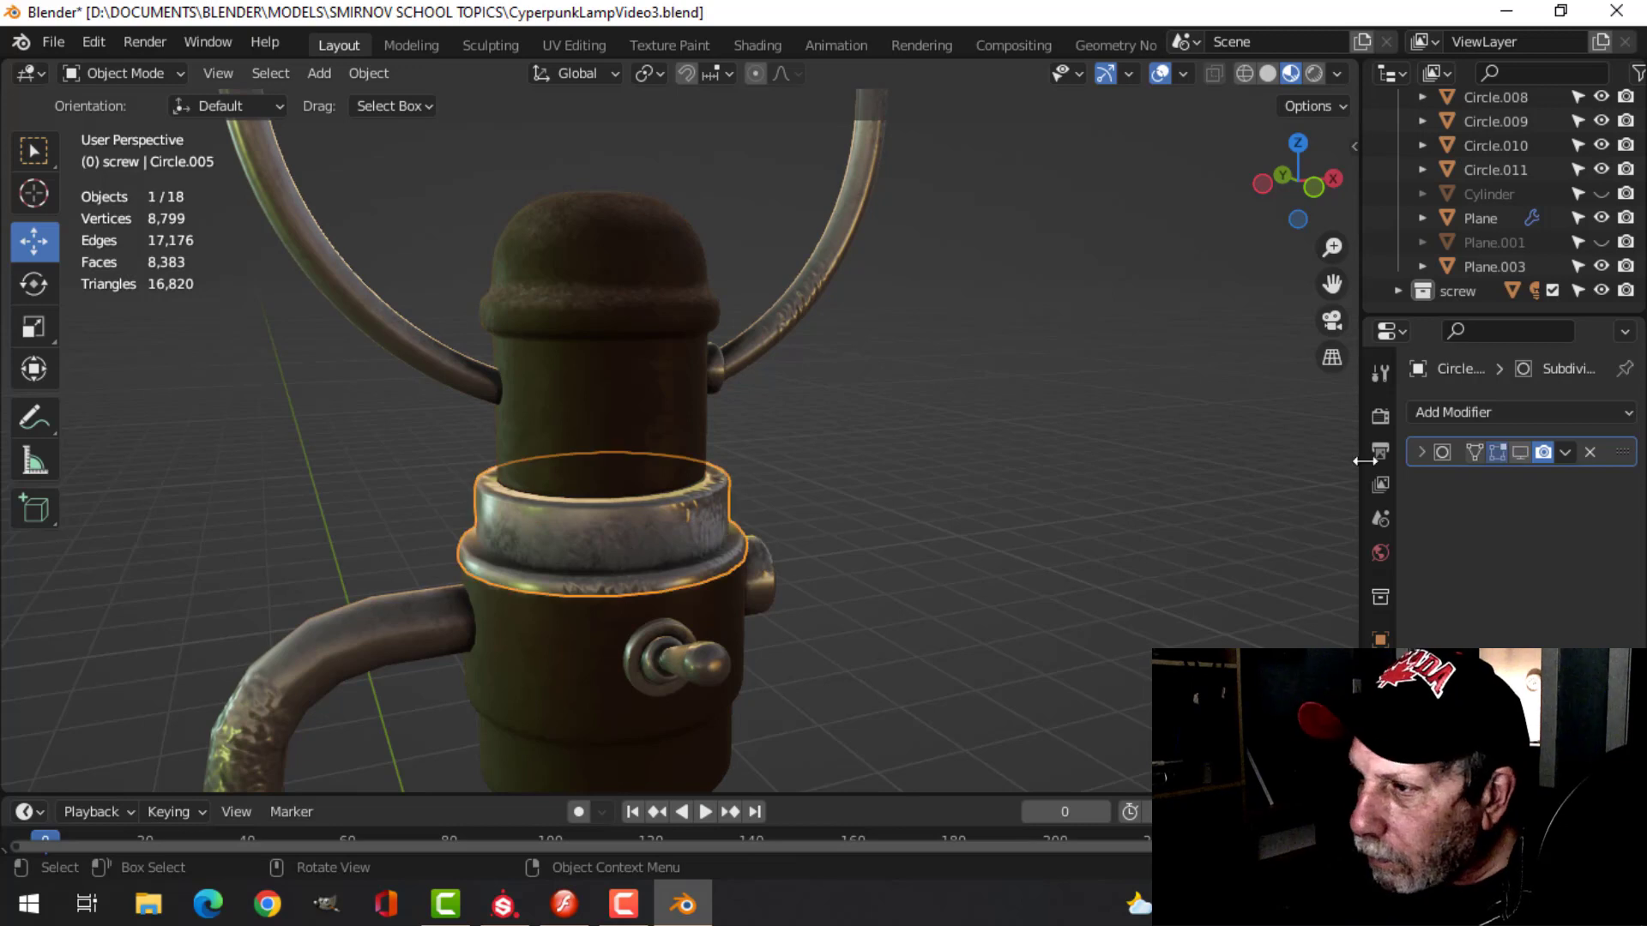
{"action": "left_click", "coordinate": [1520, 452]}
{"action": "left_click", "coordinate": [473, 610]}
{"action": "left_click", "coordinate": [1520, 452]}
{"action": "left_click", "coordinate": [1518, 484]}
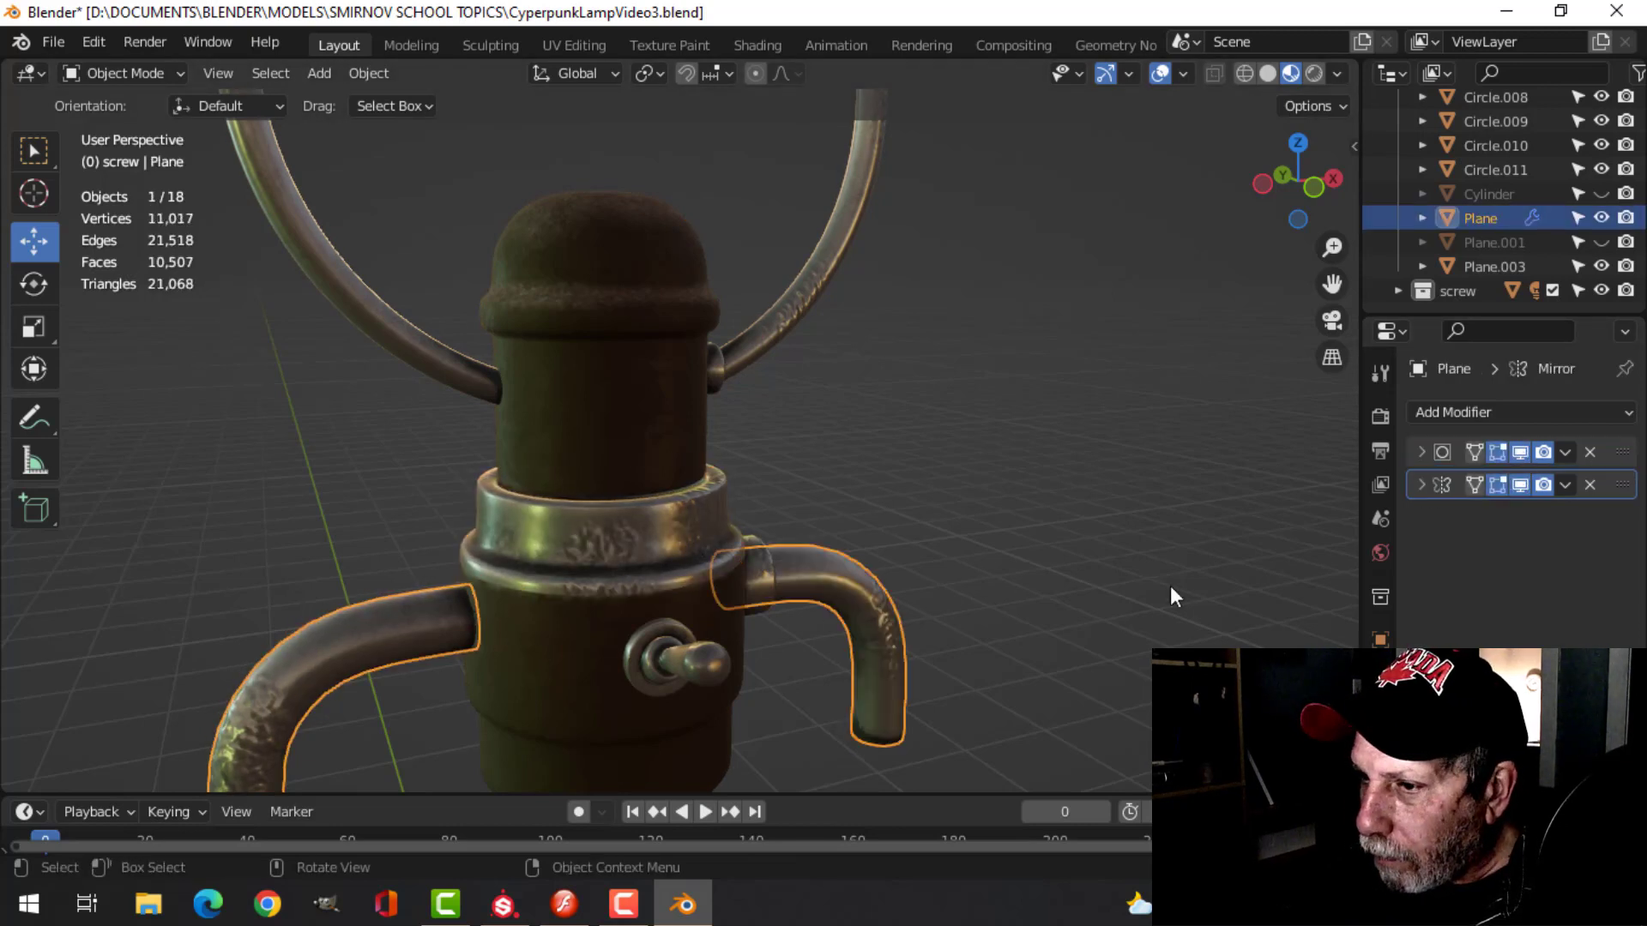
- Enable viewport display of the Mirror modifier on the round pipe fitting at the side of the socket
{"action": "left_click", "coordinate": [776, 596]}
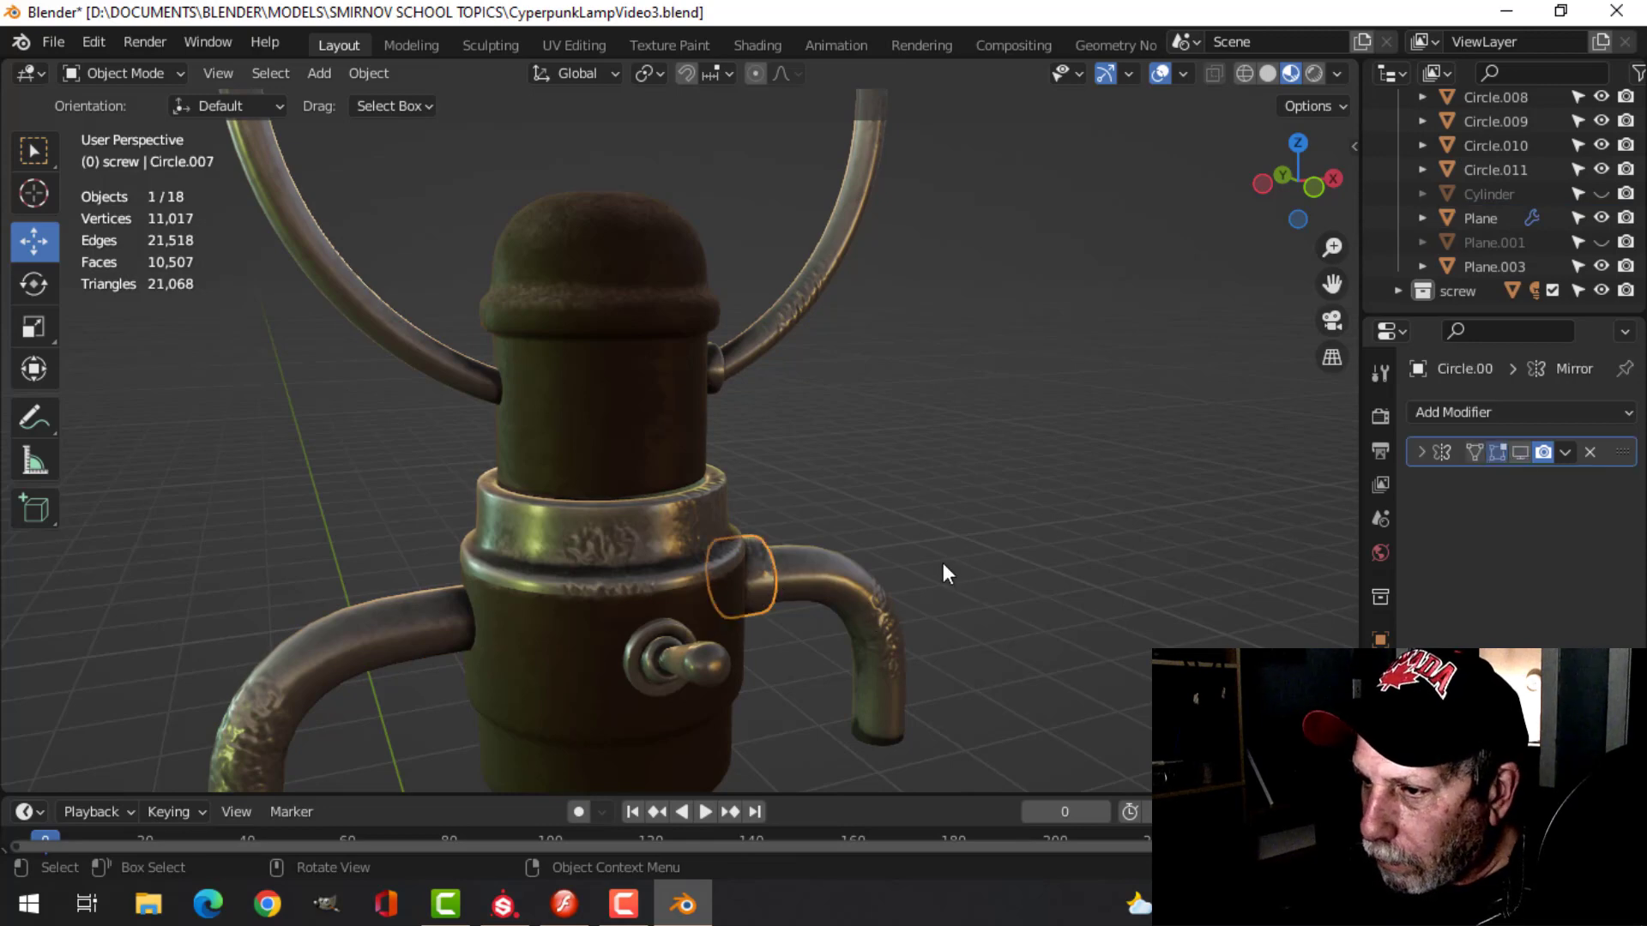
{"action": "left_click", "coordinate": [1519, 452]}
{"action": "left_click", "coordinate": [1072, 618]}
{"action": "middle_click_drag", "start_coordinate": [878, 625], "coordinate": [835, 528], "text": "shift"}
{"action": "scroll", "coordinate": [720, 542], "scroll_direction": "down", "scroll_amount": 3}
{"action": "middle_click_drag", "start_coordinate": [635, 553], "coordinate": [800, 520], "text": "shift"}
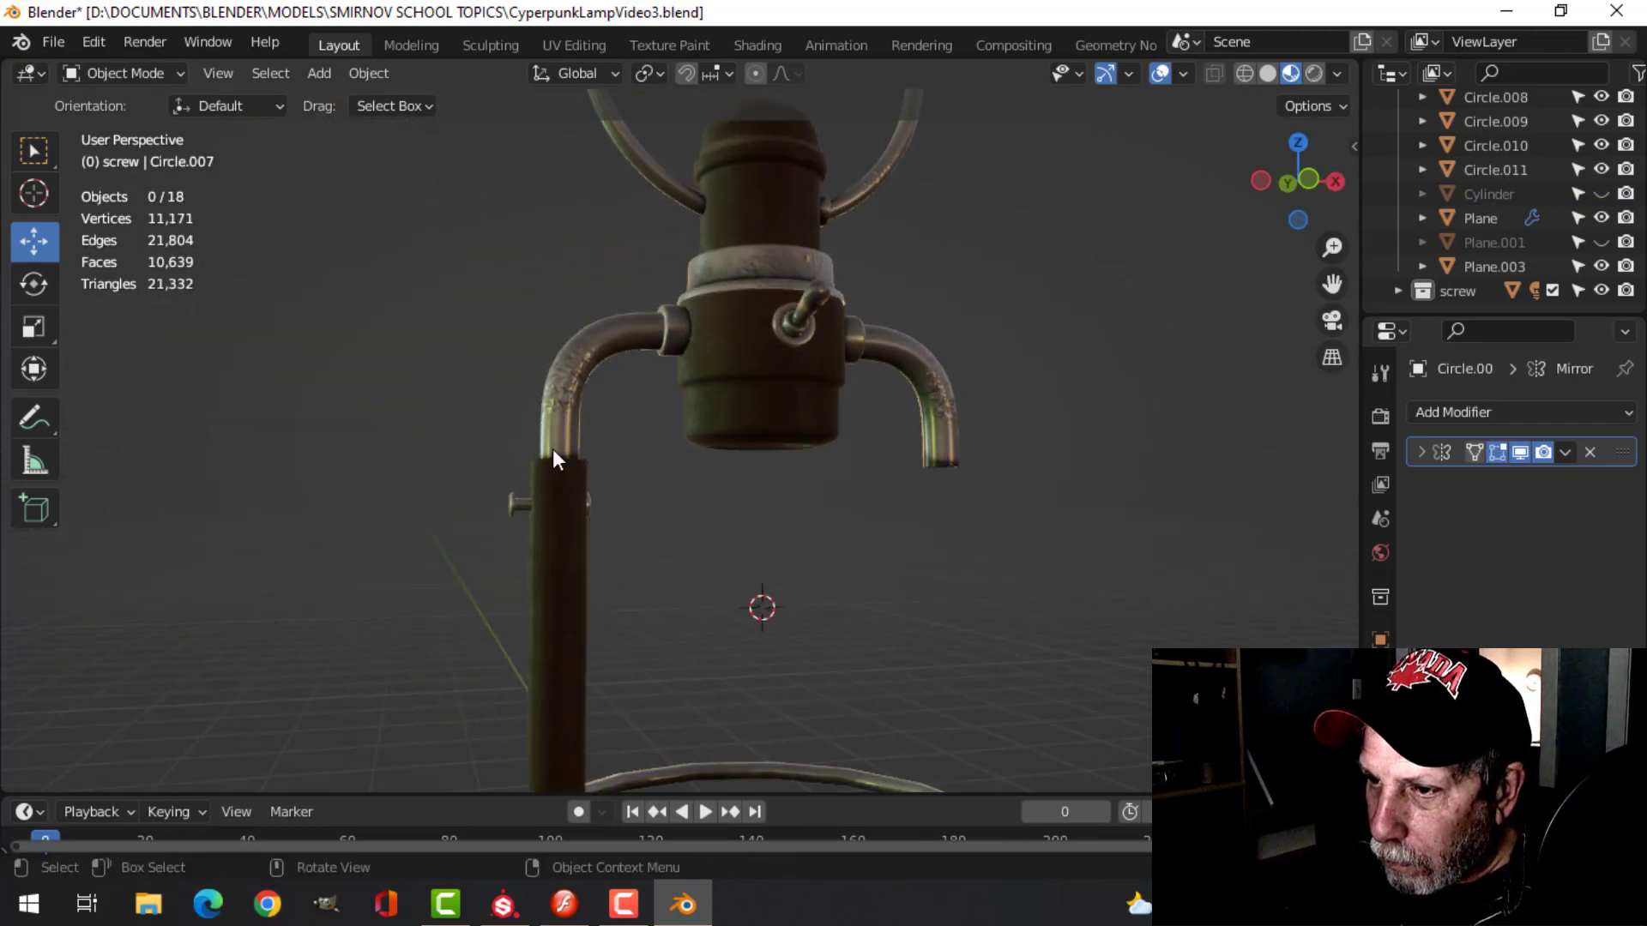
- Enable viewport display of both modifiers, Subdivision and Mirror, on the dark vertical tube
{"action": "left_click", "coordinate": [573, 510]}
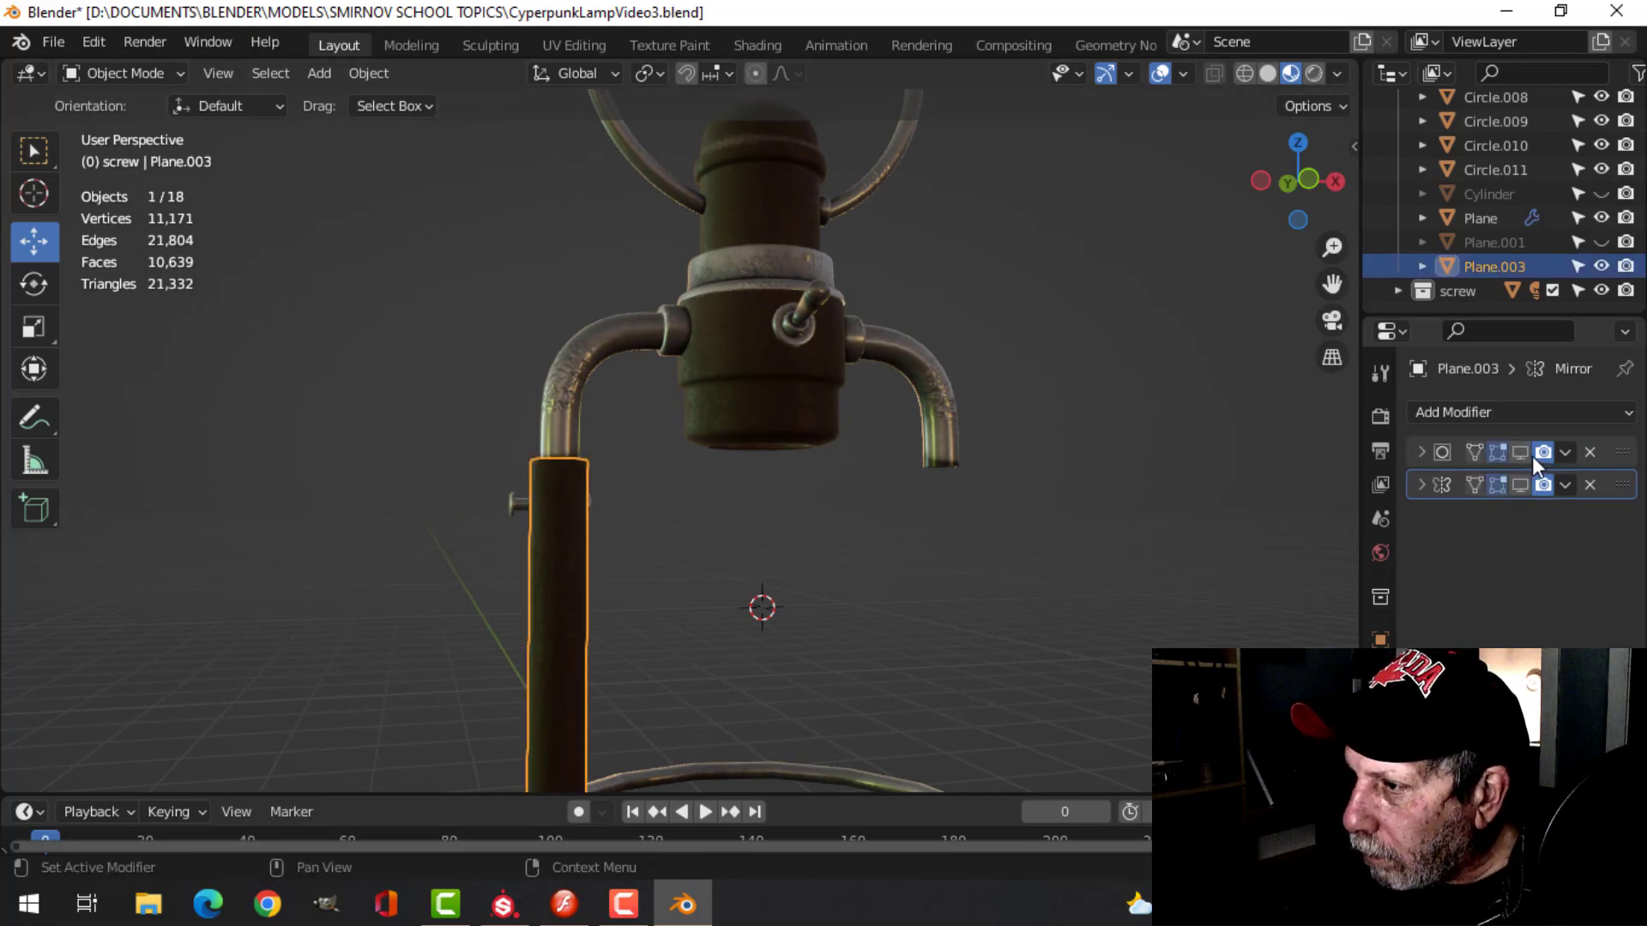
{"action": "left_click", "coordinate": [1520, 452]}
{"action": "left_click", "coordinate": [1520, 485]}
{"action": "left_click", "coordinate": [961, 587]}
{"action": "scroll", "coordinate": [944, 585], "scroll_direction": "down", "scroll_amount": 2}
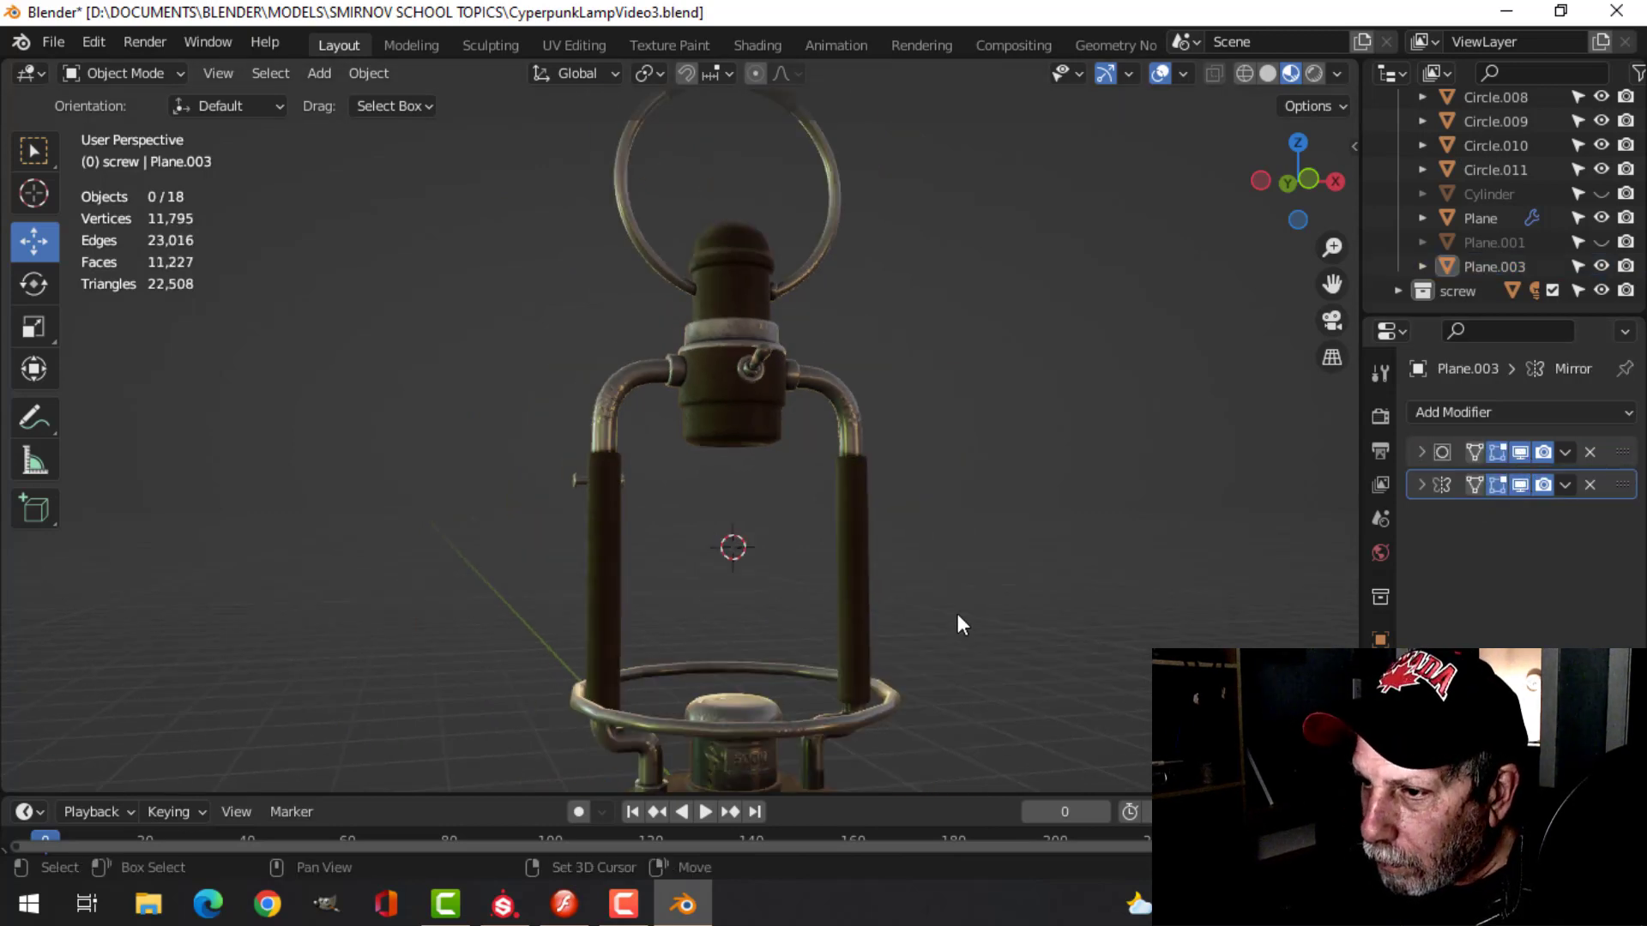
- Enable viewport display of the Subdivision modifiers on the horizontal ring and on the embossed metal canister in the centre of the base
{"action": "middle_click_drag", "start_coordinate": [944, 584], "coordinate": [841, 614]}
{"action": "left_click", "coordinate": [799, 603]}
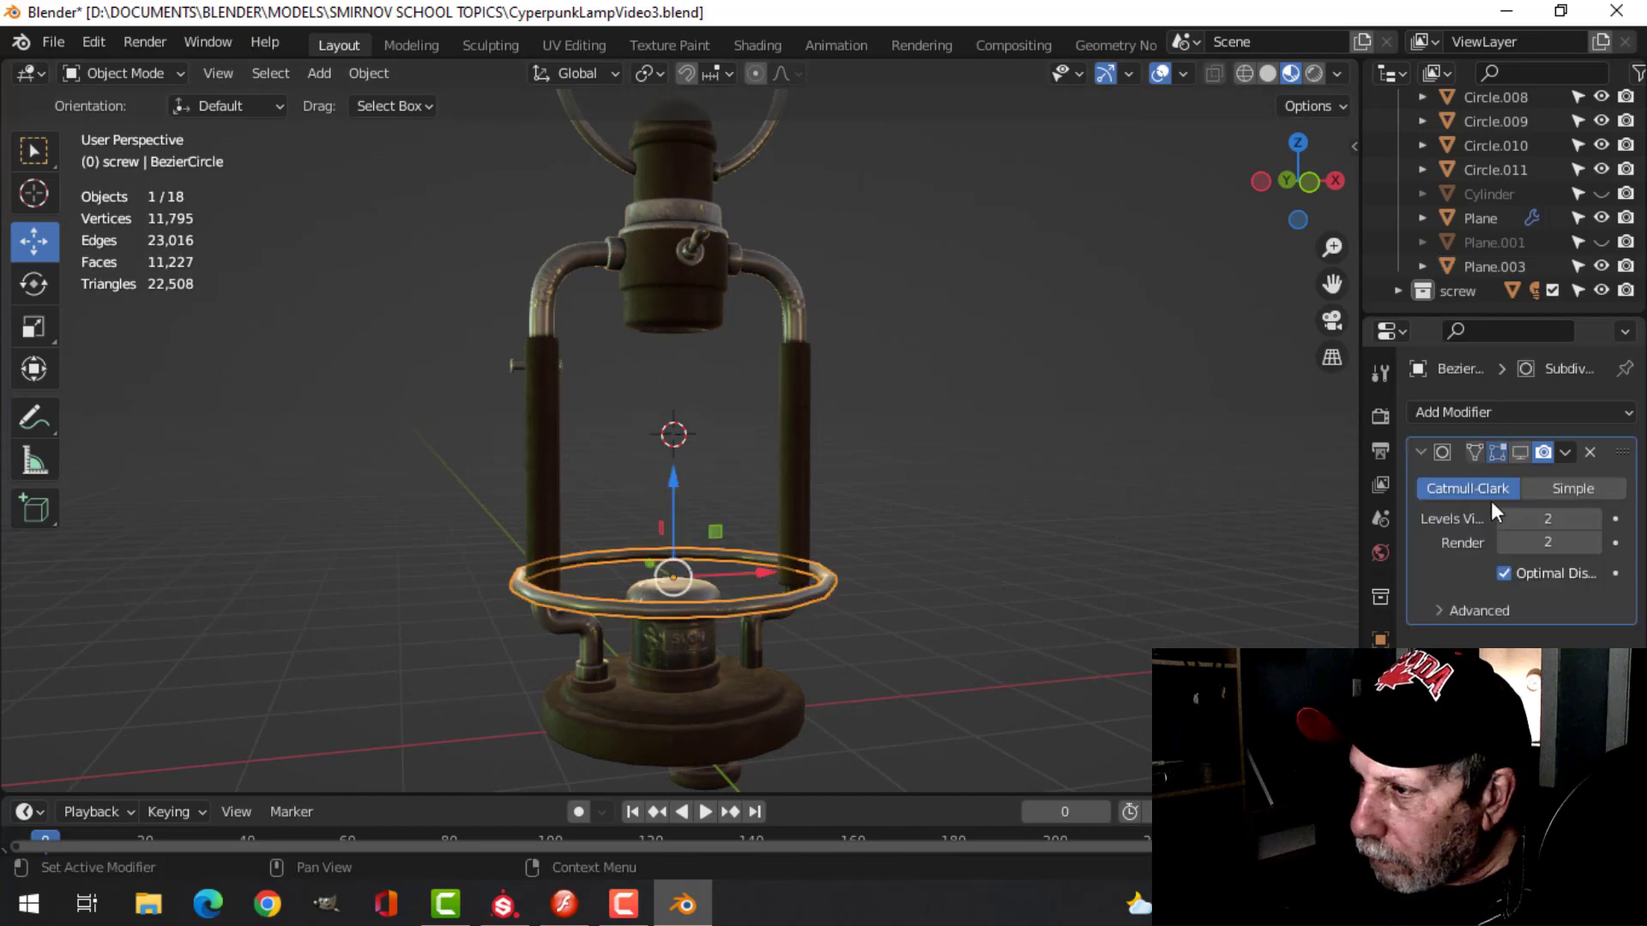
{"action": "left_click", "coordinate": [1521, 452]}
{"action": "scroll", "coordinate": [822, 580], "scroll_direction": "up", "scroll_amount": 4}
{"action": "key", "text": "alt+a"}
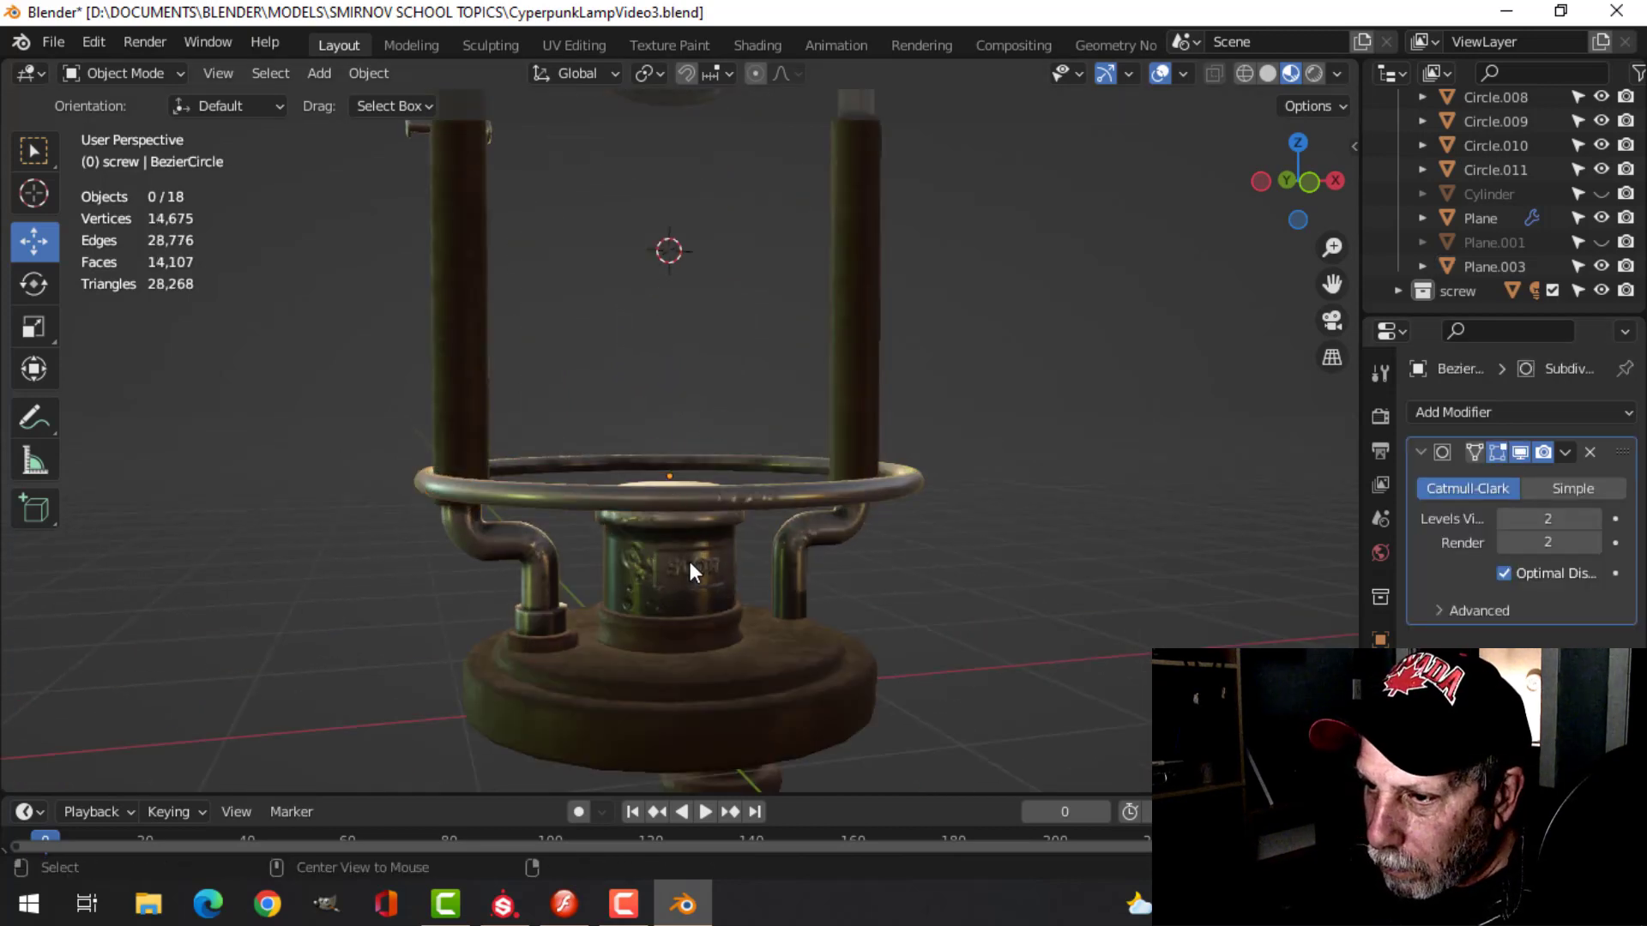
{"action": "left_click", "coordinate": [689, 564]}
{"action": "left_click", "coordinate": [1522, 452]}
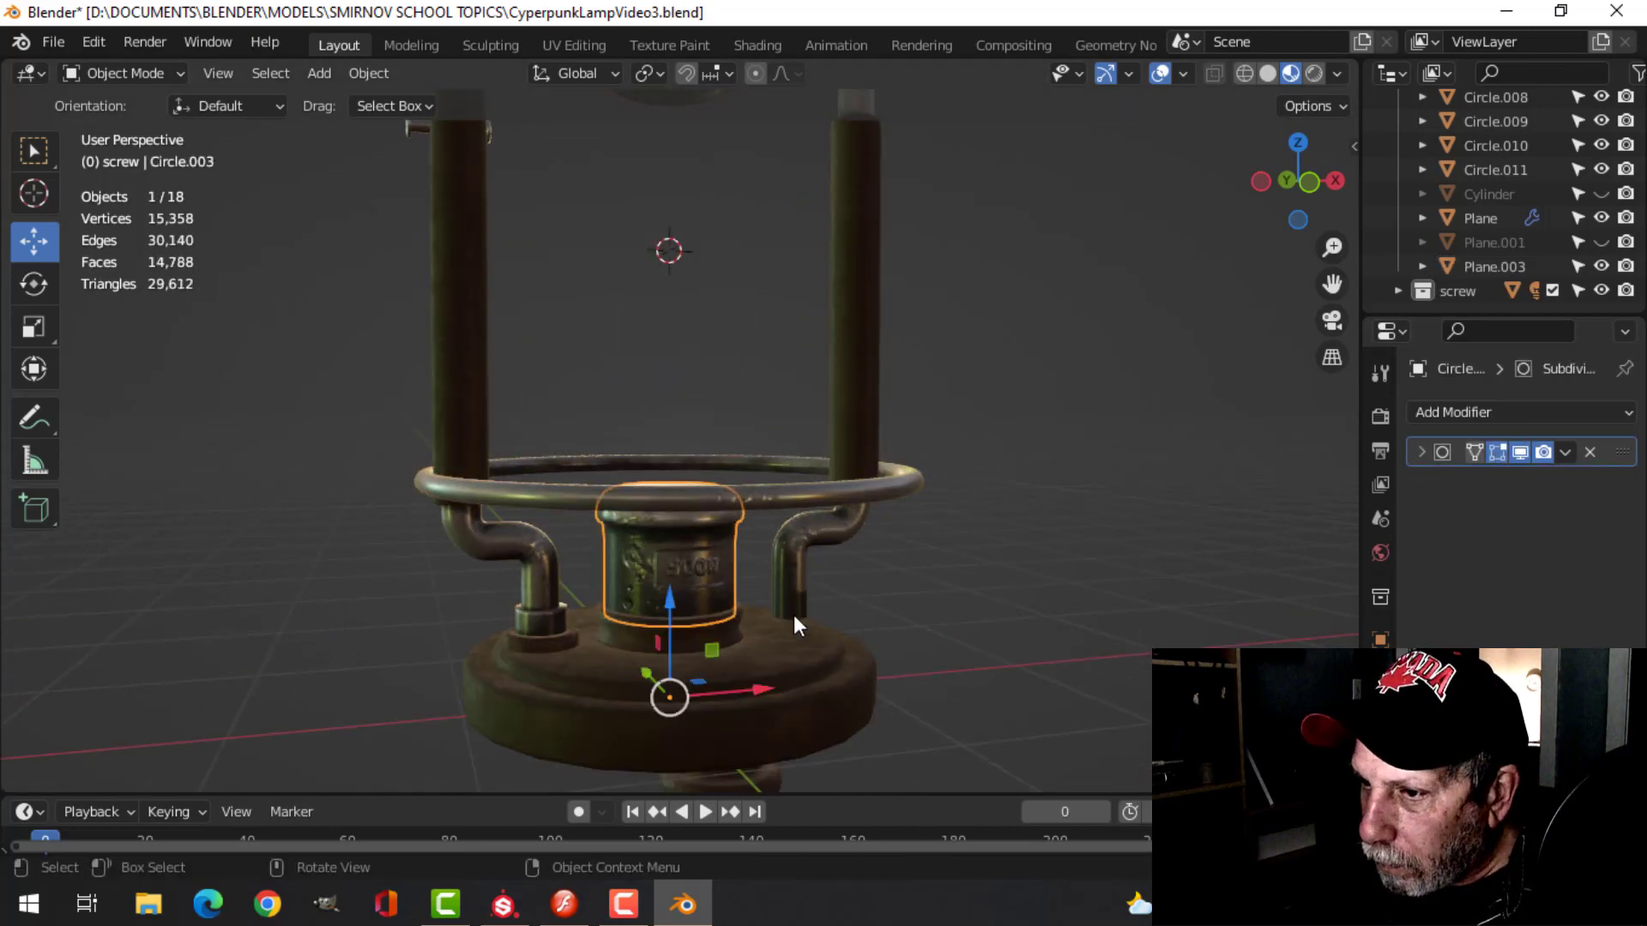
{"action": "key", "text": "alt+a"}
{"action": "scroll", "coordinate": [764, 630], "scroll_direction": "up", "scroll_amount": 4}
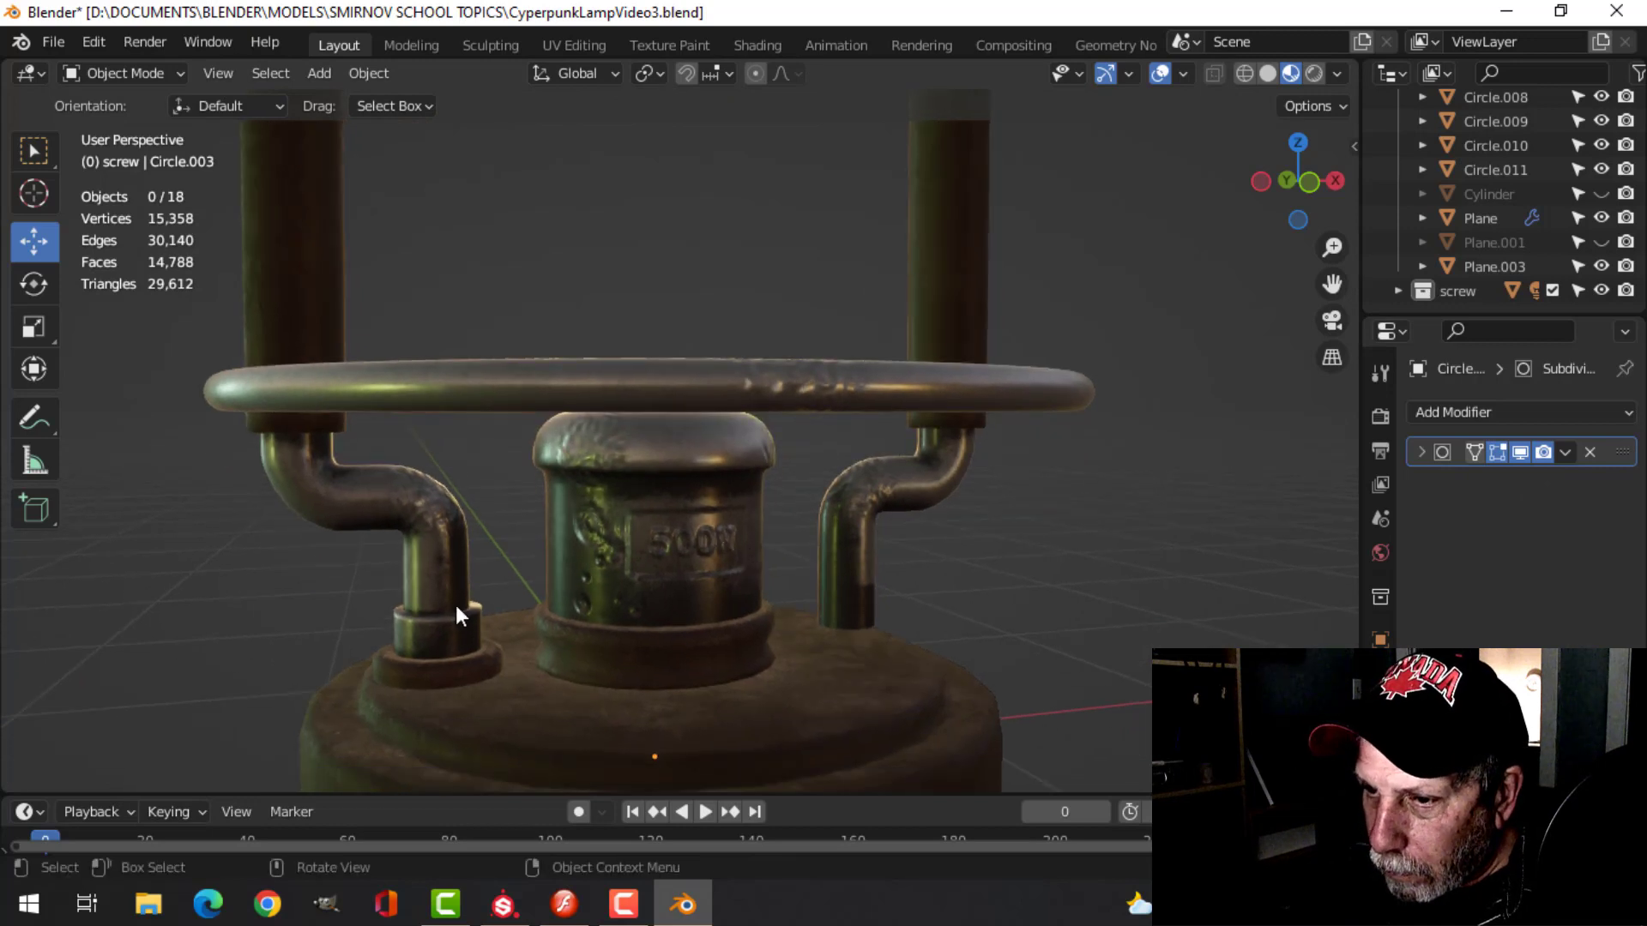
- Enable viewport display of the Subdivision and Mirror modifiers on the lower pipe's end fitting and on the flange beneath it
{"action": "left_click", "coordinate": [451, 640]}
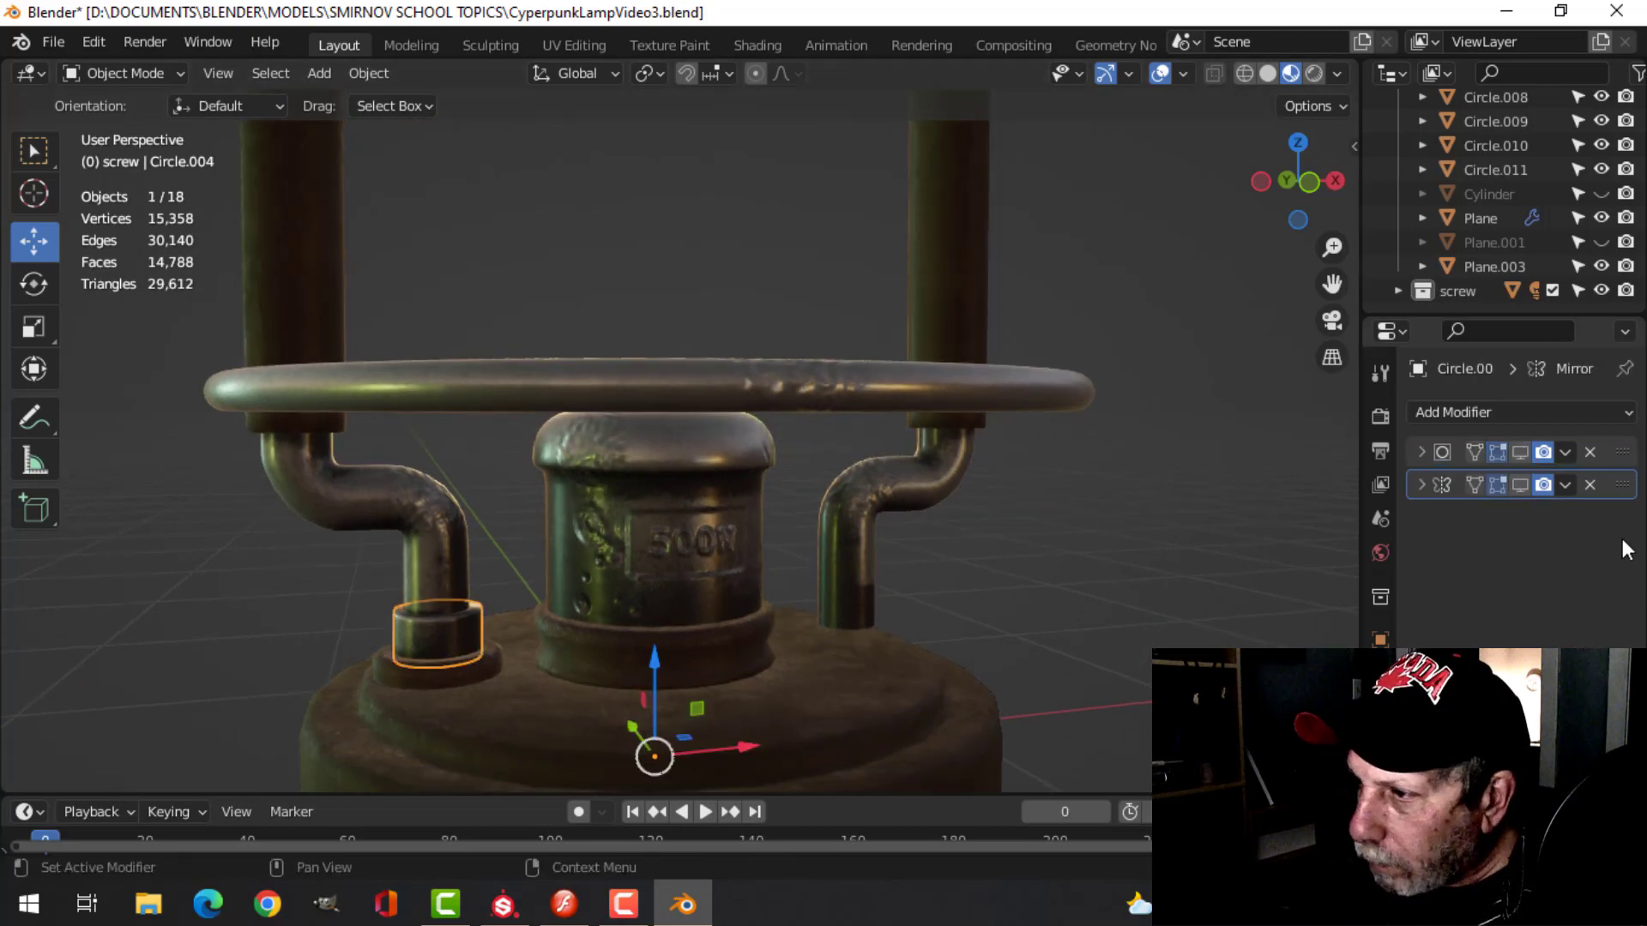
{"action": "left_click", "coordinate": [1518, 454]}
{"action": "left_click", "coordinate": [1520, 484]}
{"action": "key", "text": "alt+a"}
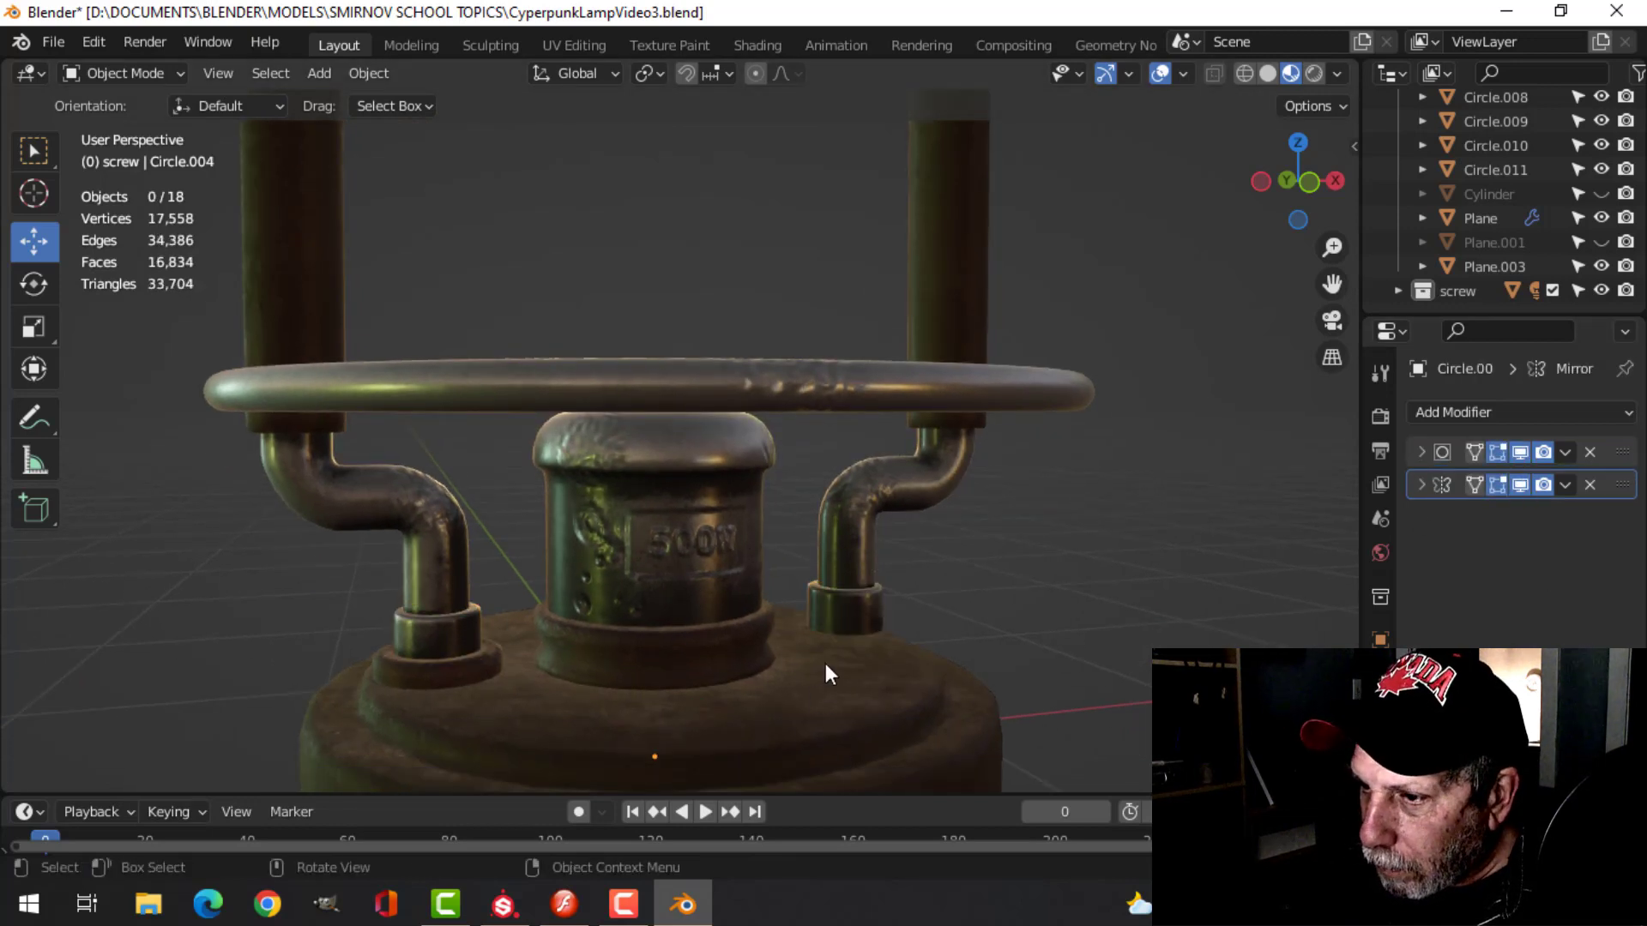
{"action": "left_click", "coordinate": [438, 674]}
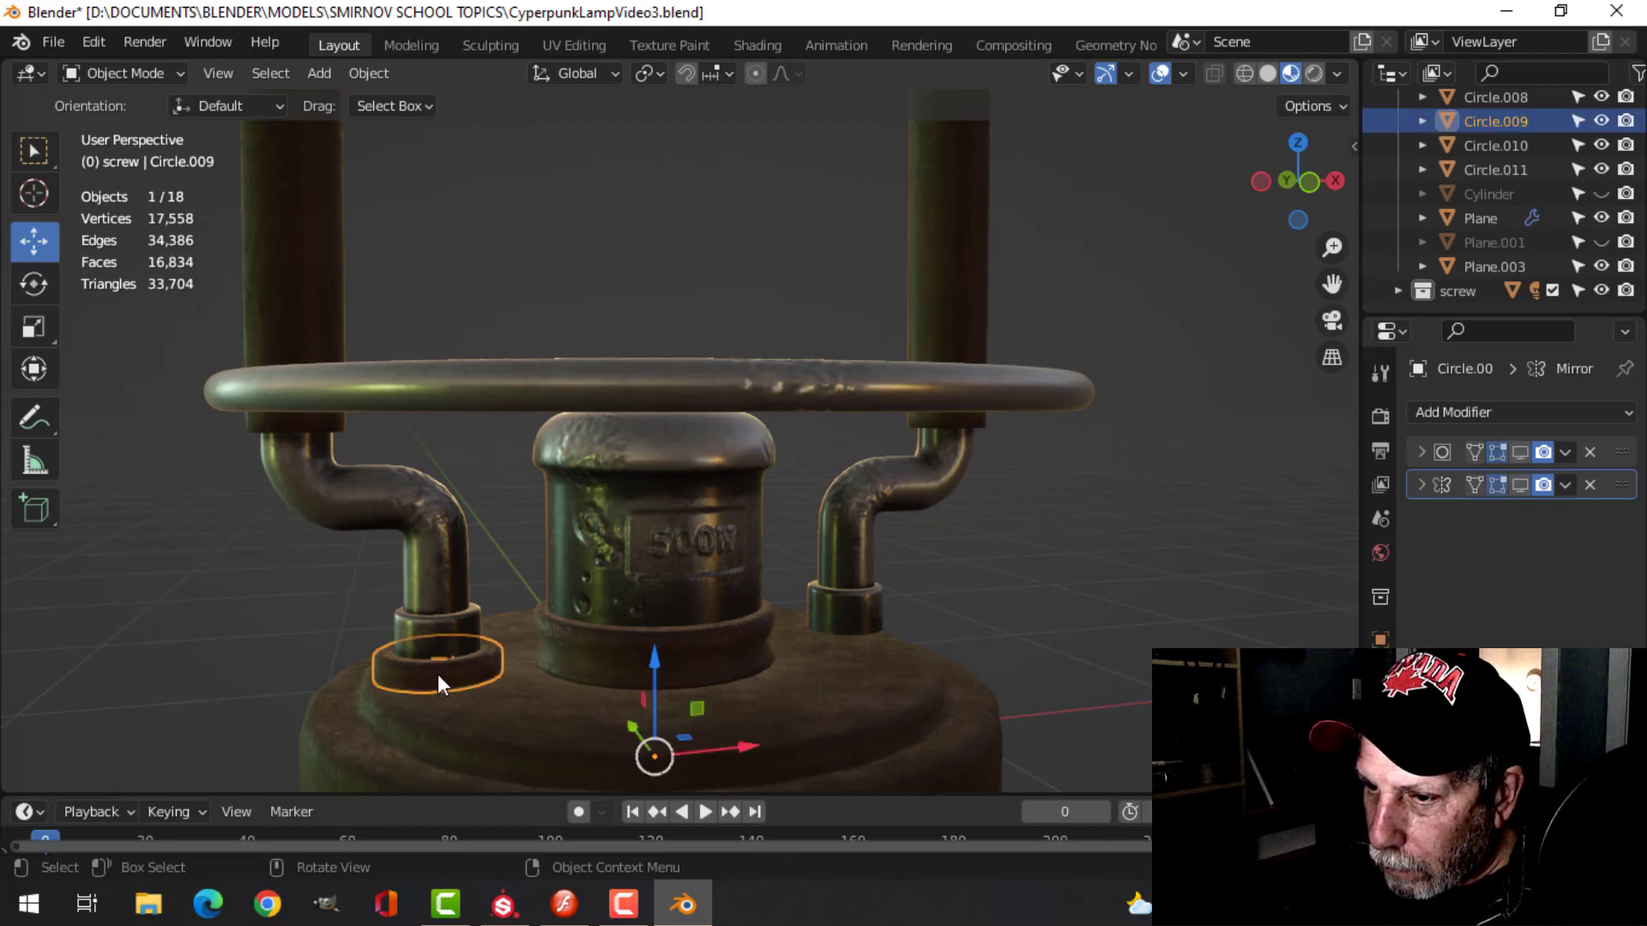
{"action": "left_click", "coordinate": [1523, 451]}
{"action": "left_click", "coordinate": [1520, 484]}
{"action": "key", "text": "alt+a"}
- Enable viewport display of the Subdivision modifiers on the round base and on the knob under it, and save the file
{"action": "left_click", "coordinate": [902, 718]}
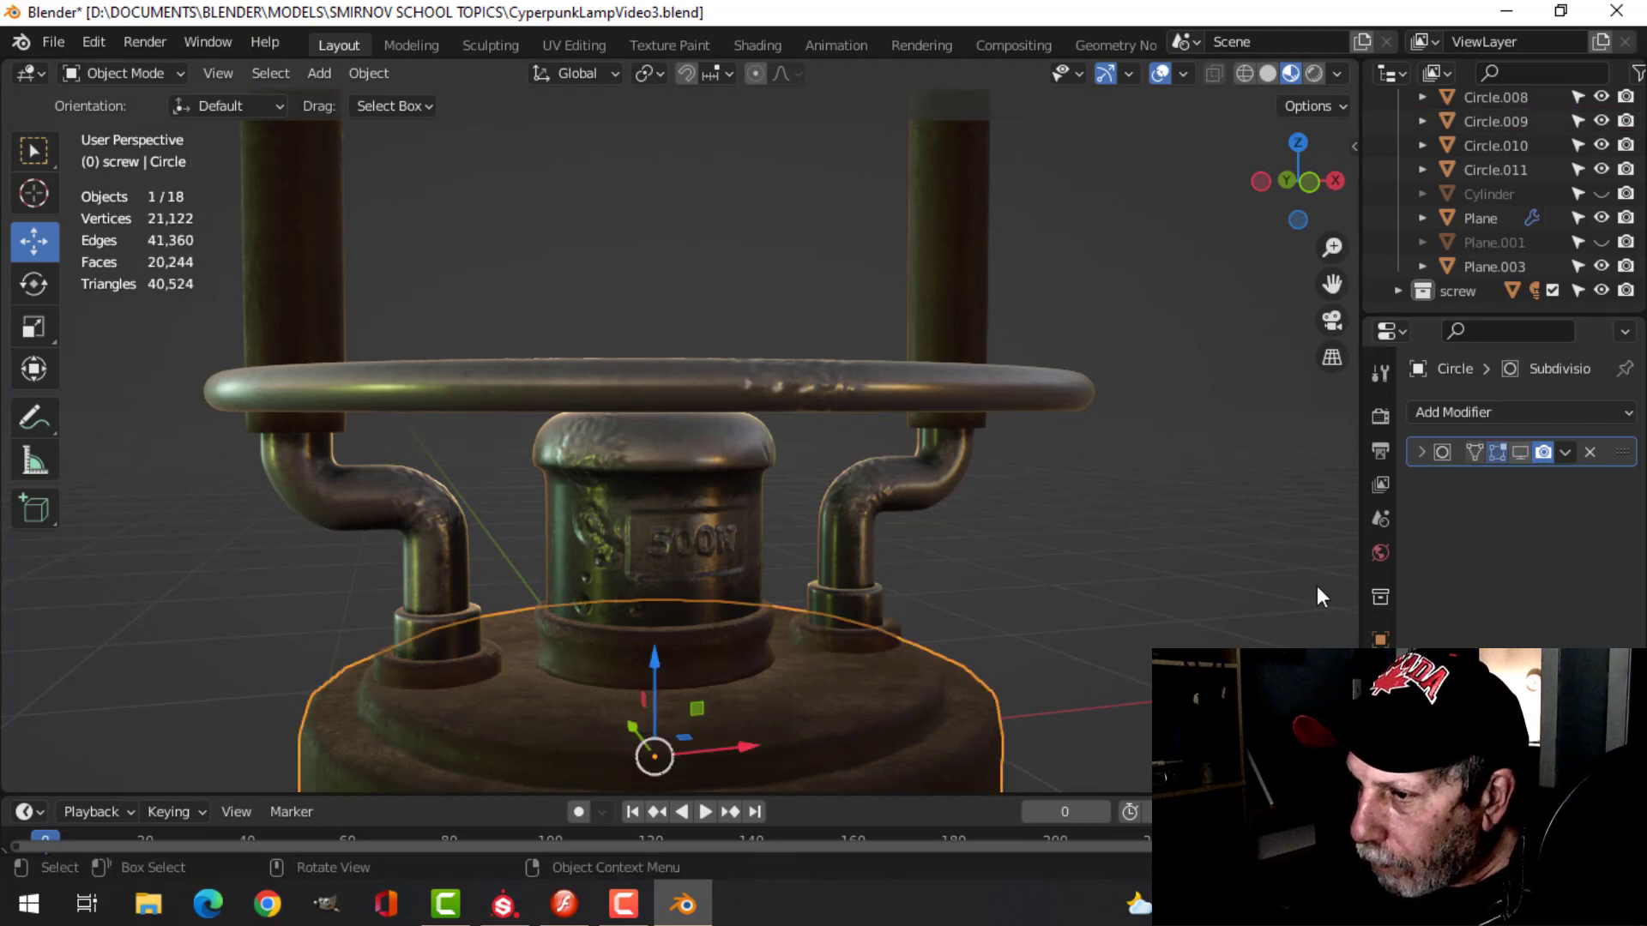
{"action": "left_click", "coordinate": [1520, 452]}
{"action": "middle_click_drag", "start_coordinate": [1131, 718], "coordinate": [1001, 569]}
{"action": "key", "text": "alt+a"}
{"action": "left_click", "coordinate": [744, 657]}
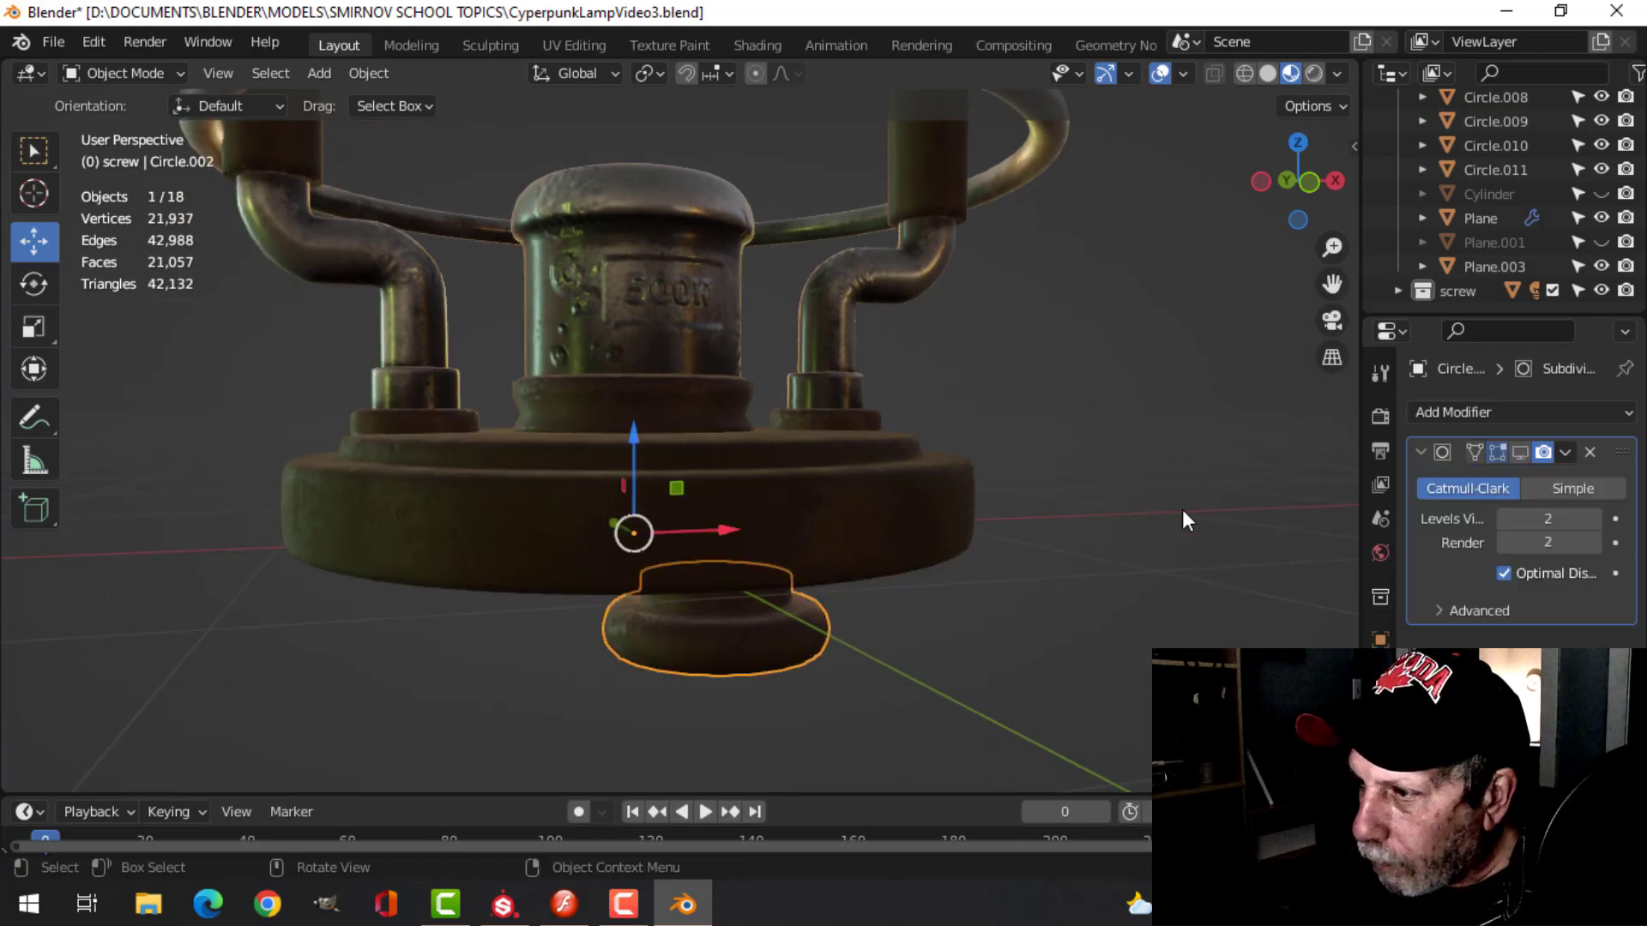
{"action": "left_click", "coordinate": [1521, 451]}
{"action": "key", "text": "alt+a"}
{"action": "scroll", "coordinate": [908, 574], "scroll_direction": "down", "scroll_amount": 4}
{"action": "middle_click_drag", "start_coordinate": [883, 379], "coordinate": [854, 399]}
{"action": "key", "text": "ctrl+s"}
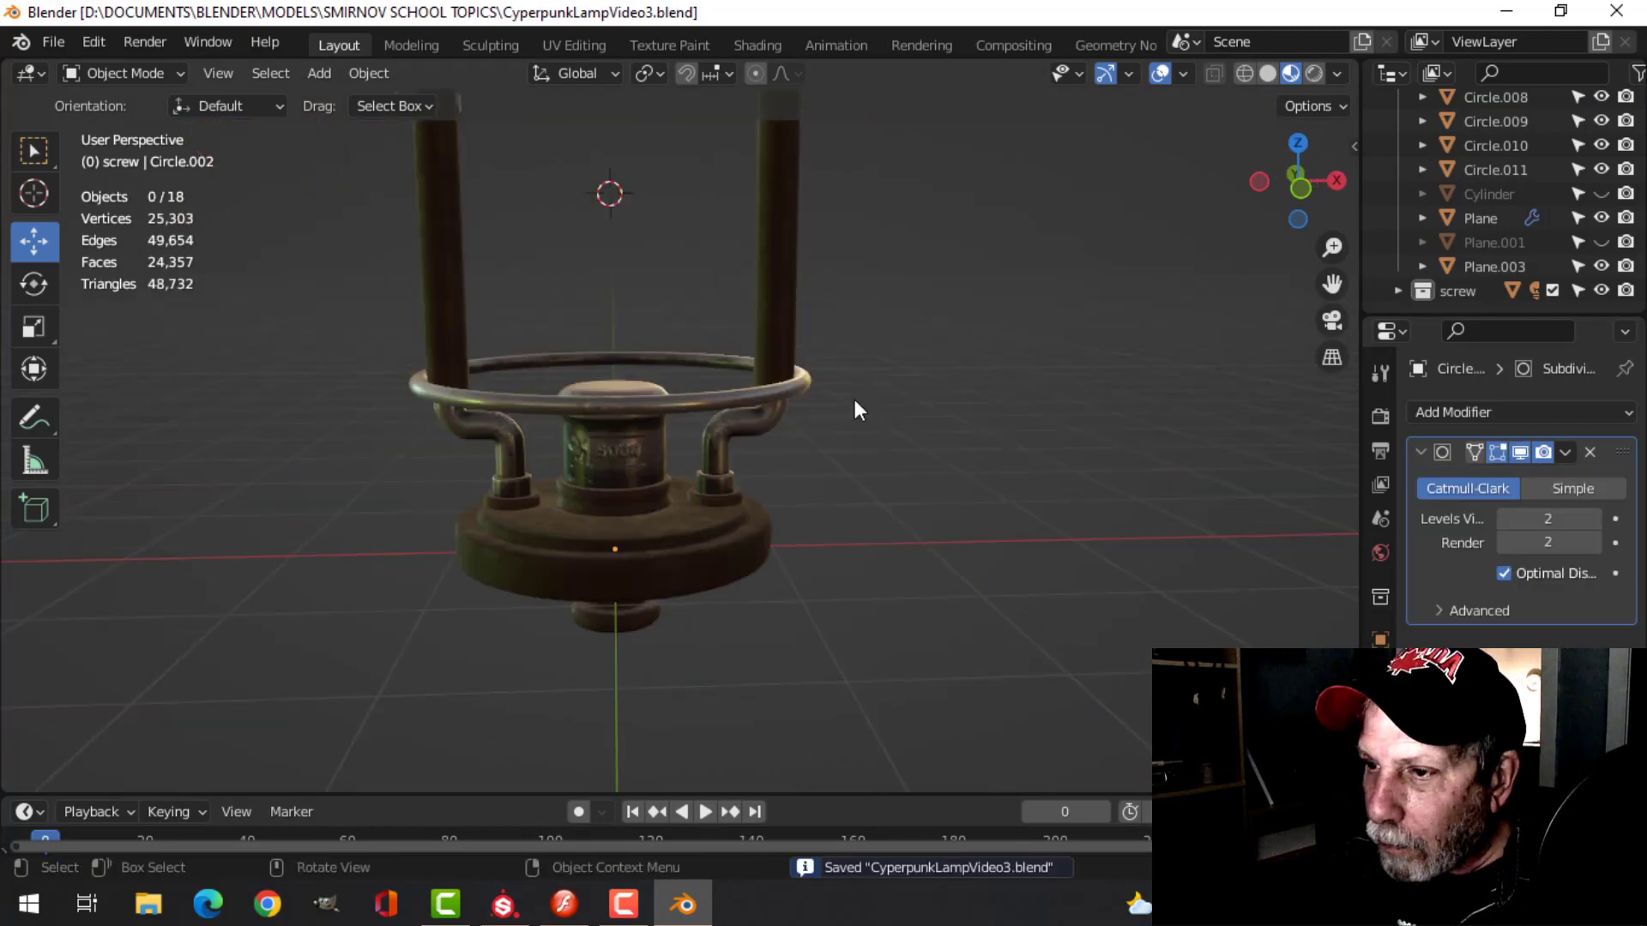
- Show the lamp in front orthographic view and unhide all hidden objects, leaving nothing selected
{"action": "scroll", "coordinate": [854, 399], "scroll_direction": "down", "scroll_amount": 2}
{"action": "middle_click_drag", "start_coordinate": [784, 353], "coordinate": [864, 451], "text": "shift"}
{"action": "scroll", "coordinate": [809, 481], "scroll_direction": "up", "scroll_amount": 3}
{"action": "key", "text": "KP_1"}
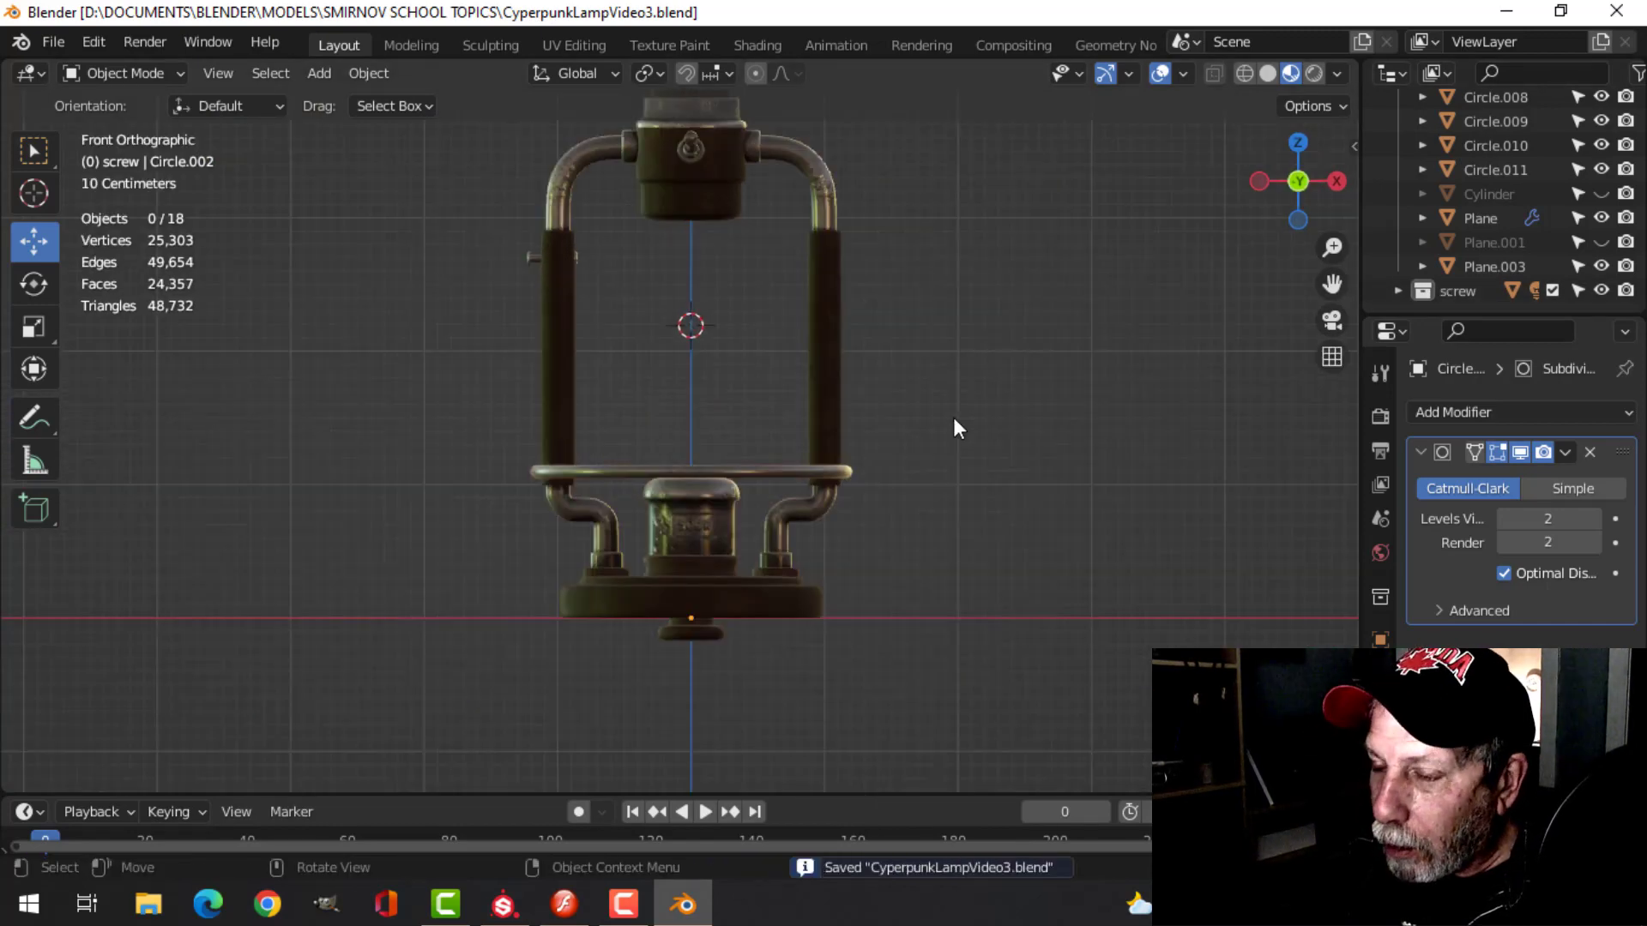
{"action": "scroll", "coordinate": [787, 538], "scroll_direction": "up", "scroll_amount": 1}
{"action": "middle_click_drag", "start_coordinate": [970, 452], "coordinate": [916, 507], "text": "shift"}
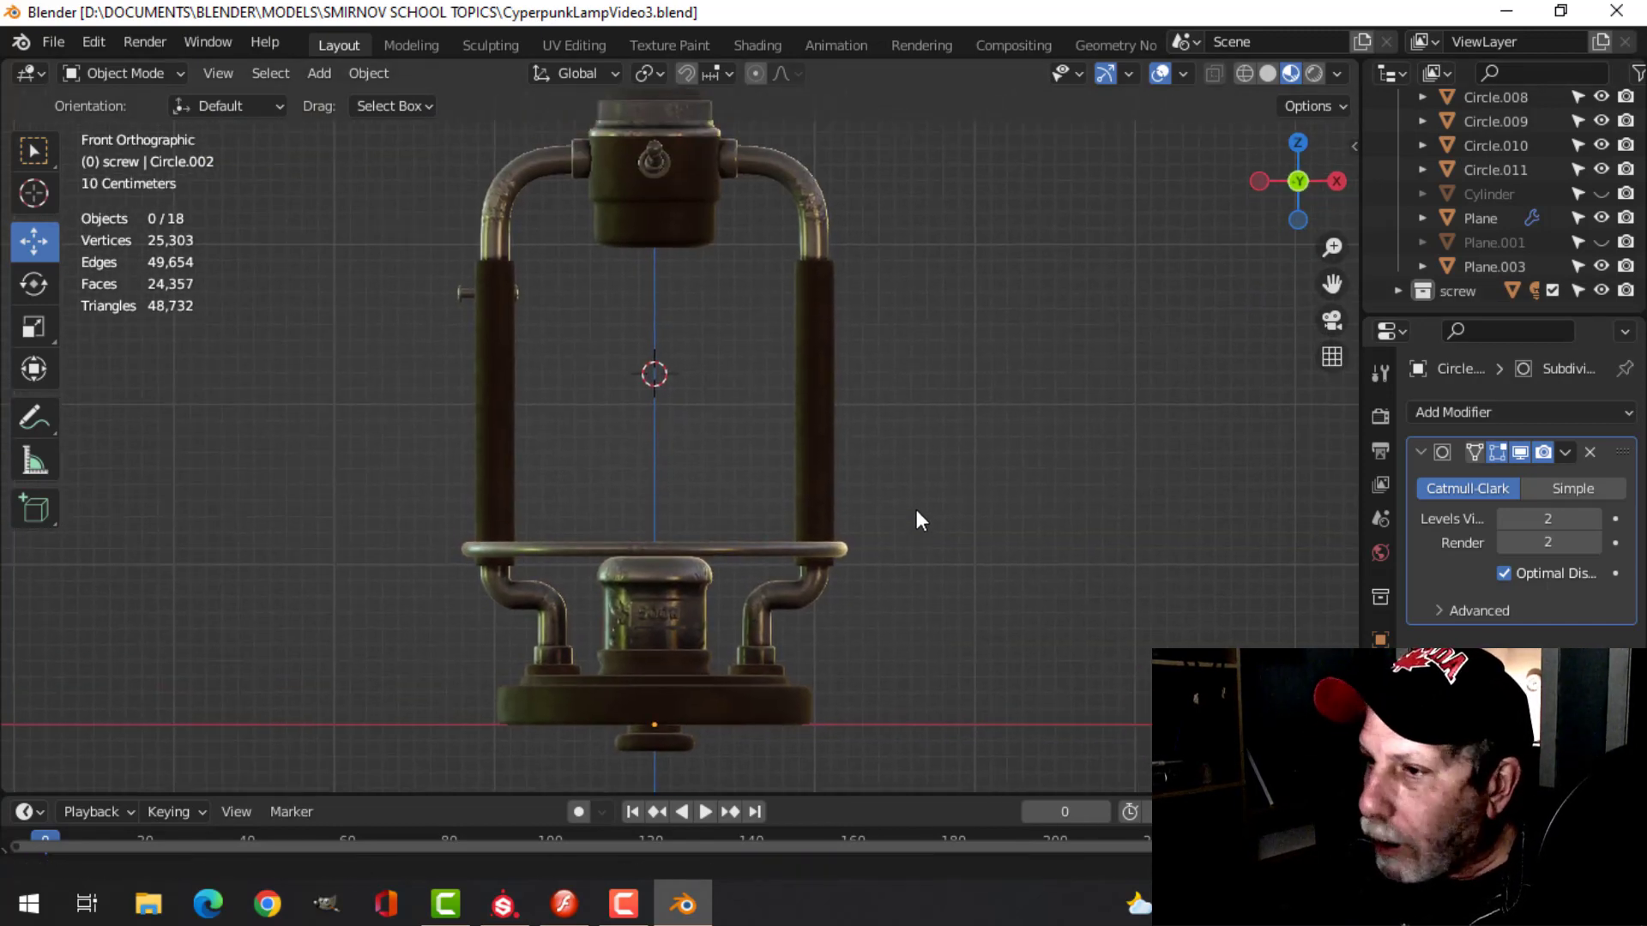
{"action": "key", "text": "alt+h"}
{"action": "key", "text": "alt+a"}
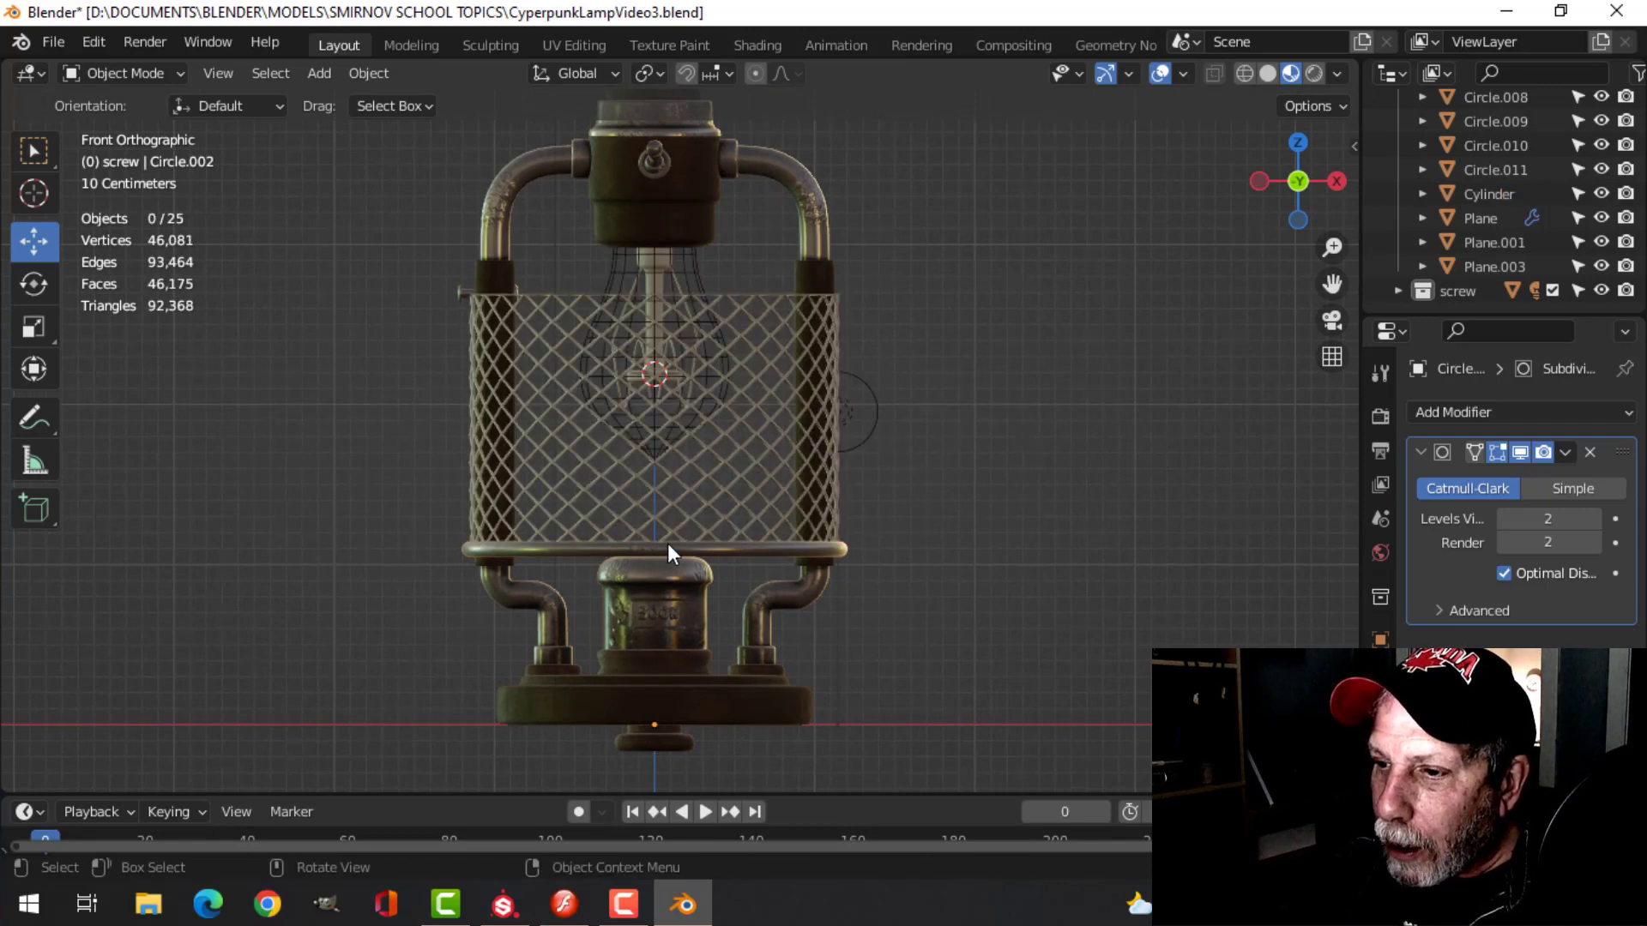
- Duplicate the horizontal ring and raise the copy about 1.62 m along Z to the upper edge of the wire mesh
{"action": "left_click", "coordinate": [704, 552]}
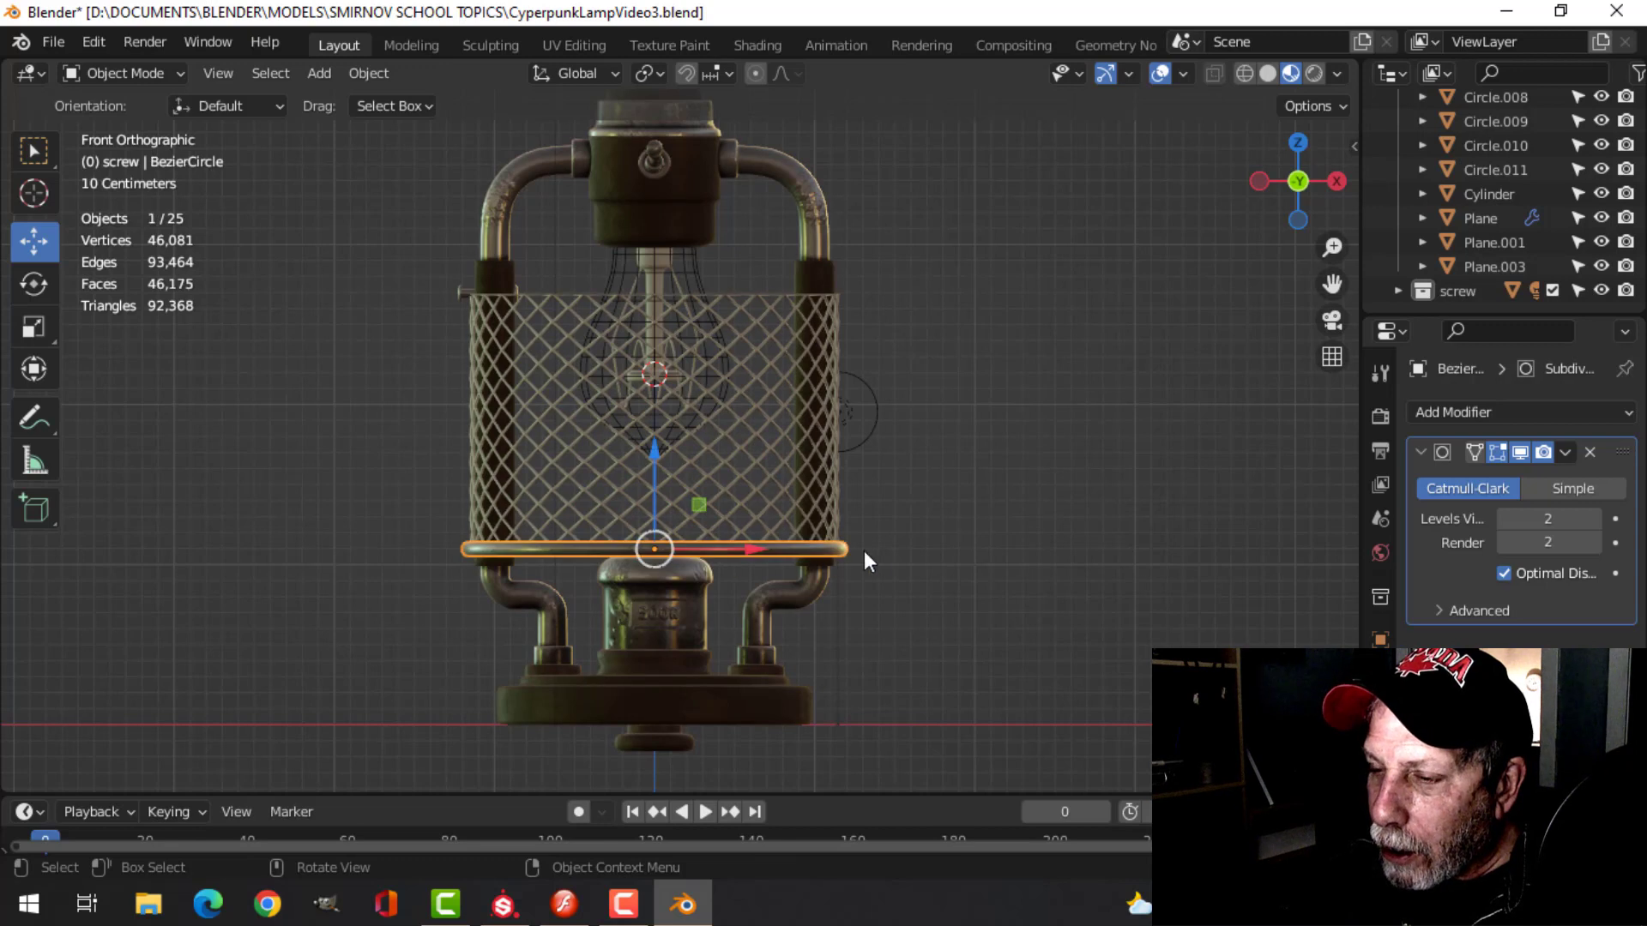
{"action": "key", "text": "shift+d"}
{"action": "left_click", "coordinate": [889, 549]}
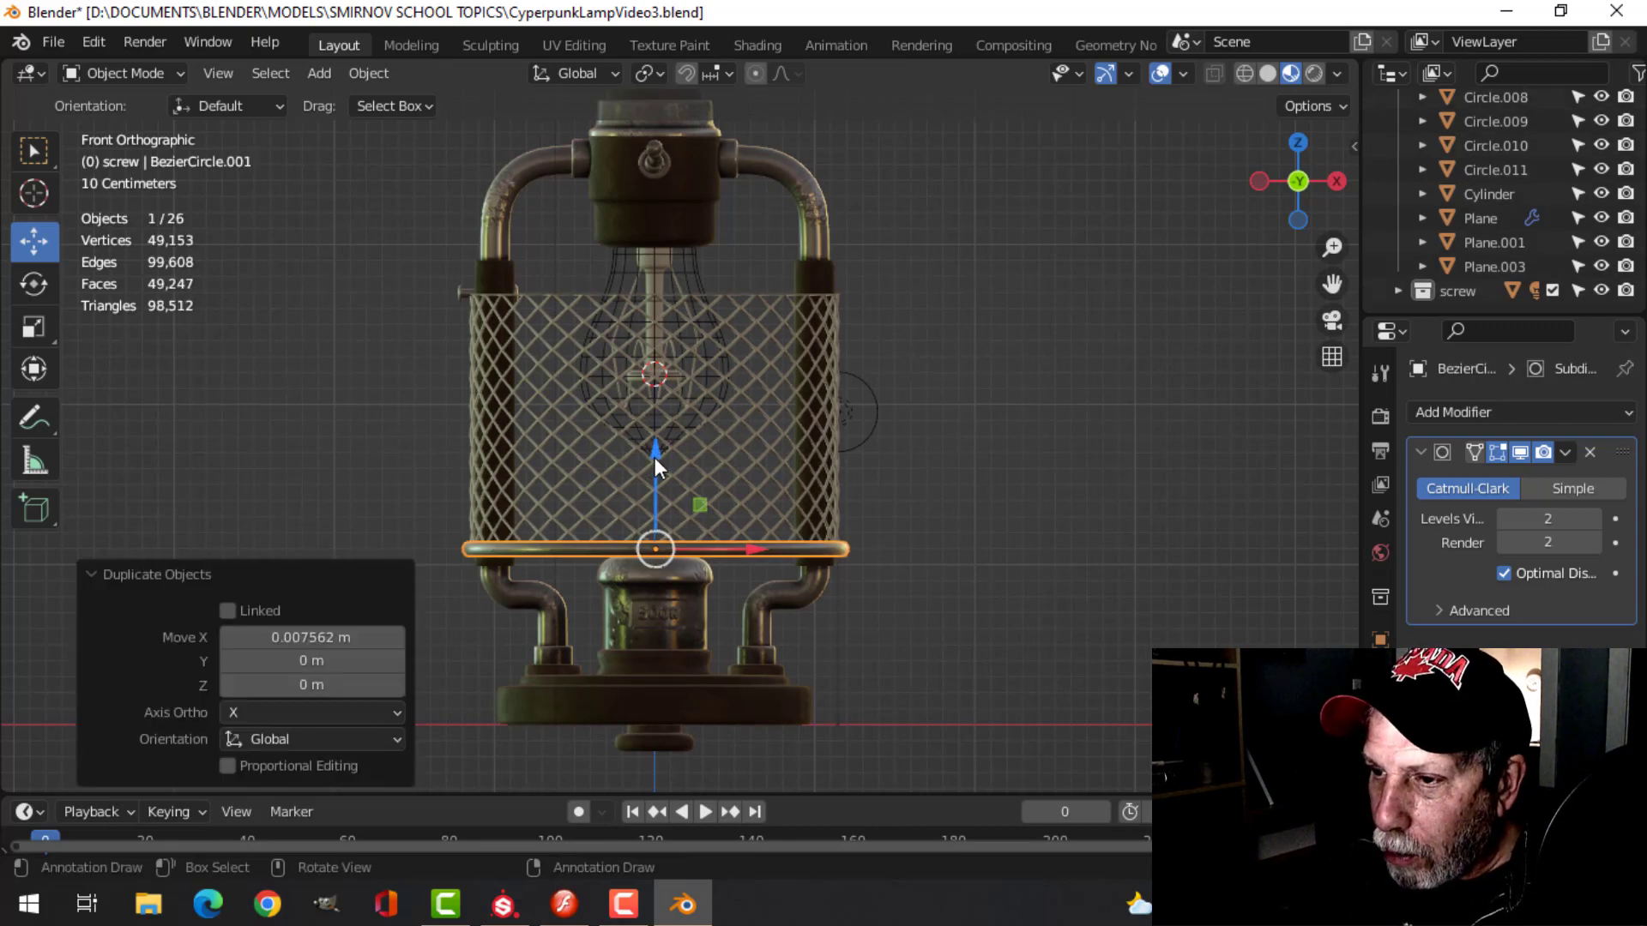
{"action": "left_click_drag", "start_coordinate": [656, 459], "coordinate": [665, 191]}
{"action": "scroll", "coordinate": [464, 269], "scroll_direction": "up", "scroll_amount": 3}
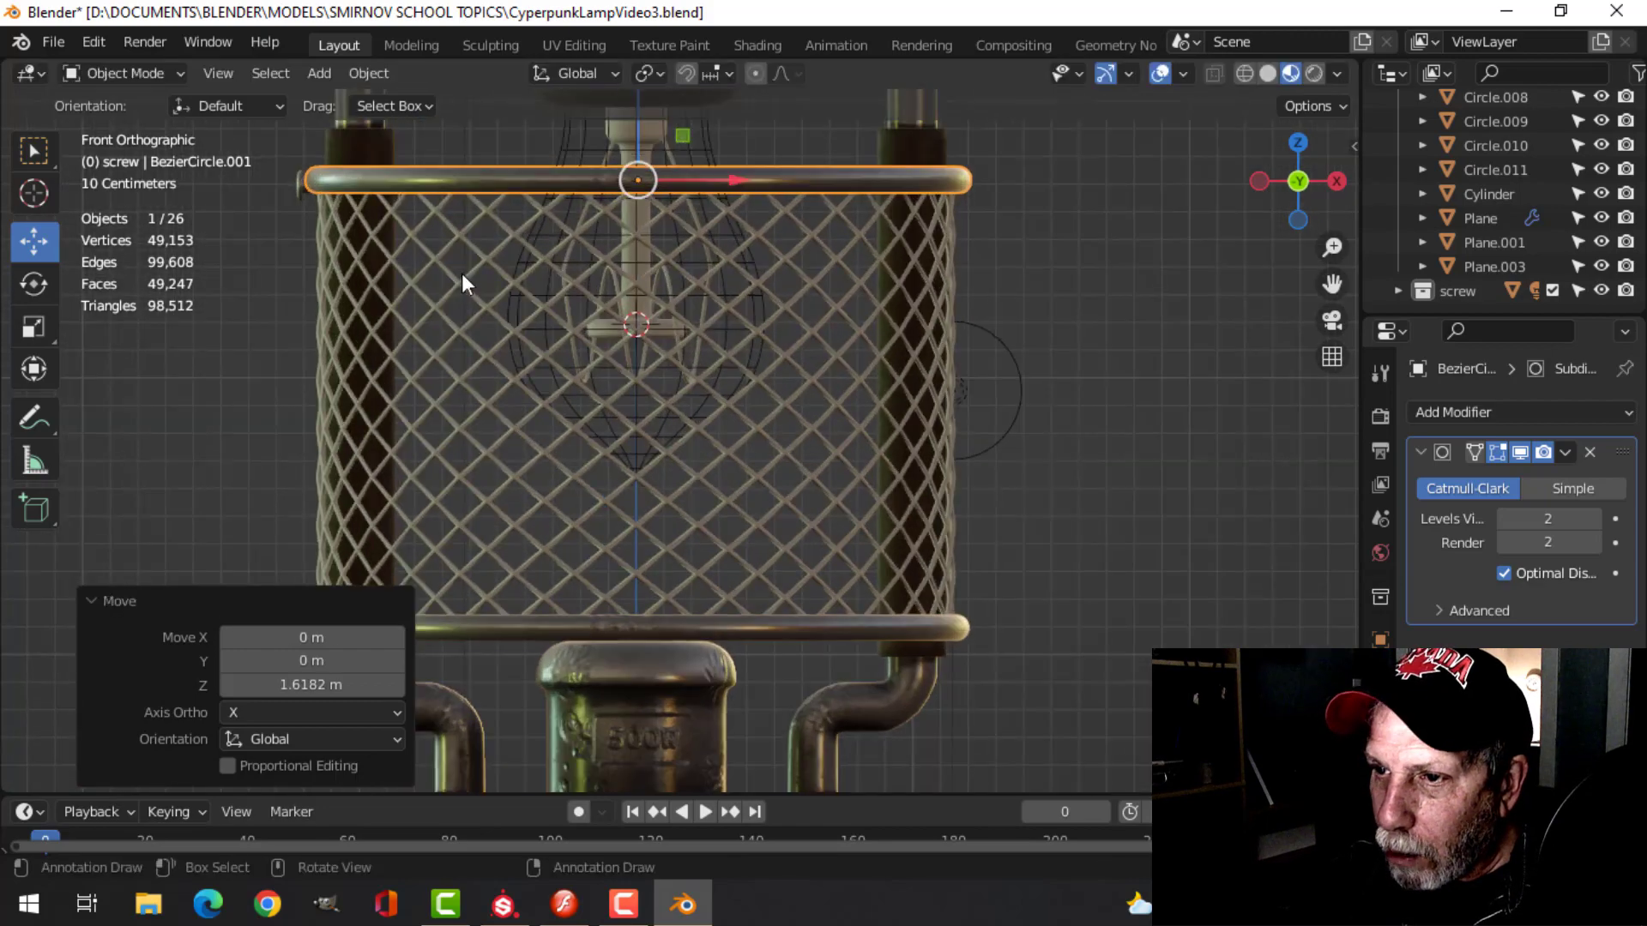
- Lower the duplicated ring slightly along Z so it sits on the mesh's upper rim
{"action": "key", "text": "alt+a"}
{"action": "middle_click_drag", "start_coordinate": [454, 270], "coordinate": [475, 333]}
{"action": "scroll", "coordinate": [491, 348], "scroll_direction": "down", "scroll_amount": 1}
{"action": "left_click", "coordinate": [525, 359]}
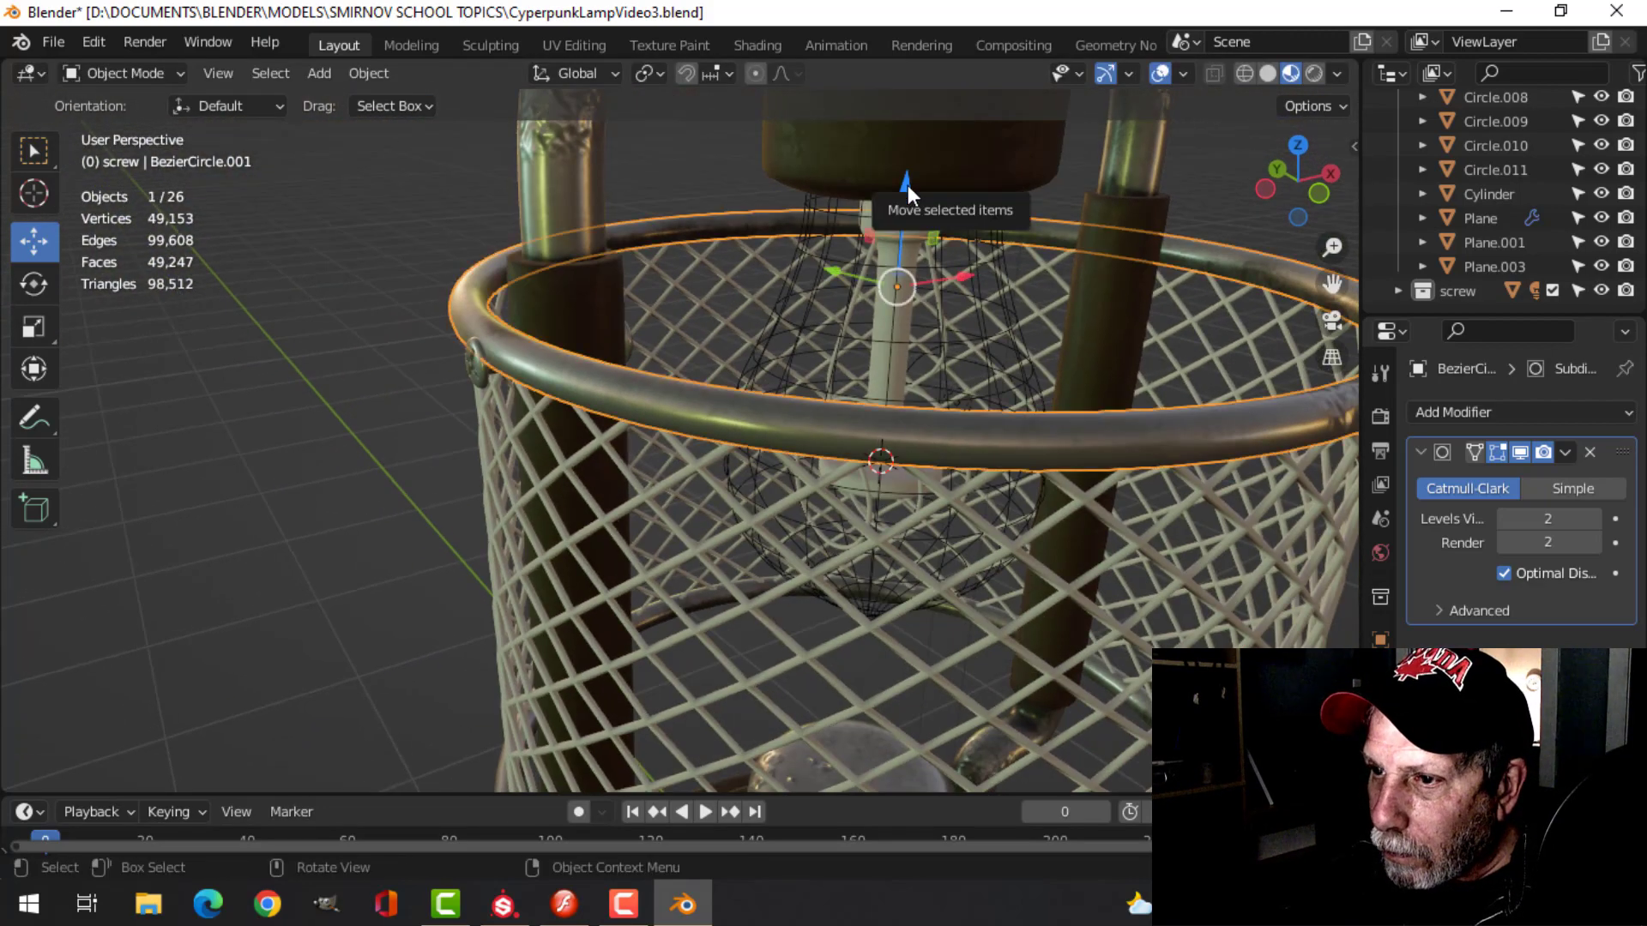
{"action": "left_click_drag", "start_coordinate": [908, 183], "coordinate": [913, 200]}
{"action": "key", "text": "alt+a"}
{"action": "middle_click_drag", "start_coordinate": [739, 357], "coordinate": [651, 454]}
{"action": "scroll", "coordinate": [487, 322], "scroll_direction": "down", "scroll_amount": 2}
{"action": "scroll", "coordinate": [582, 383], "scroll_direction": "down", "scroll_amount": 1}
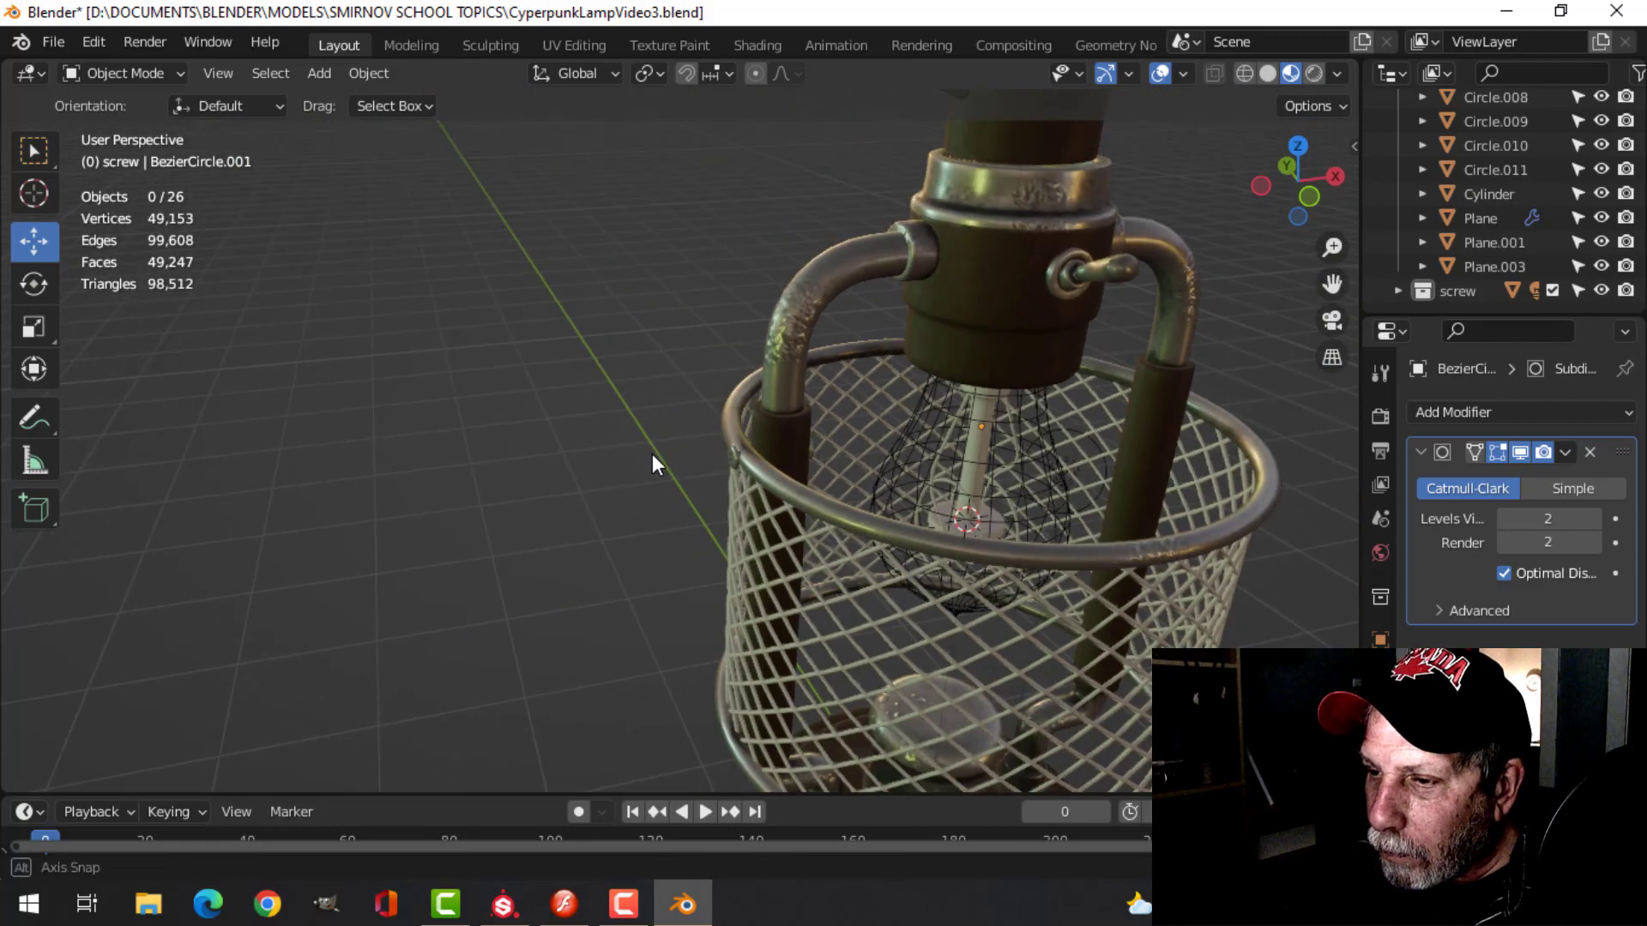
- In front view, raise the upper ring about 0.0076 m along Z to line it up with the screw through the tube
{"action": "left_click", "coordinate": [734, 454]}
{"action": "key", "text": "KP_1"}
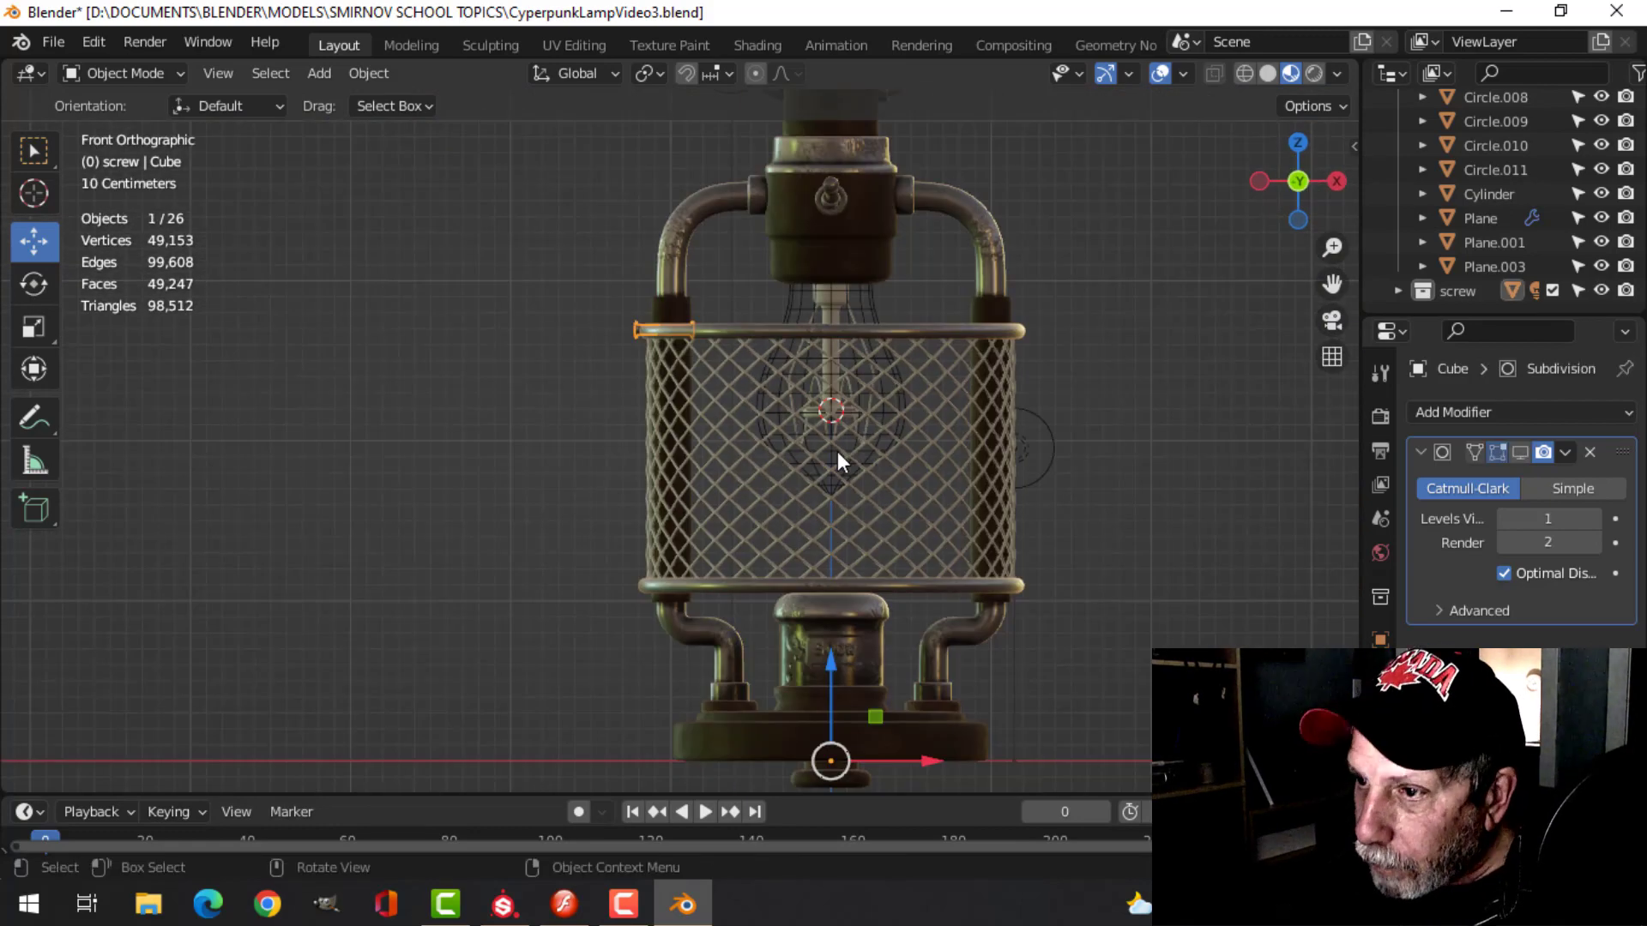
{"action": "scroll", "coordinate": [654, 378], "scroll_direction": "up", "scroll_amount": 4}
{"action": "middle_click_drag", "start_coordinate": [653, 371], "coordinate": [751, 546], "text": "shift"}
{"action": "scroll", "coordinate": [851, 385], "scroll_direction": "up", "scroll_amount": 4}
{"action": "middle_click_drag", "start_coordinate": [852, 384], "coordinate": [725, 477], "text": "shift"}
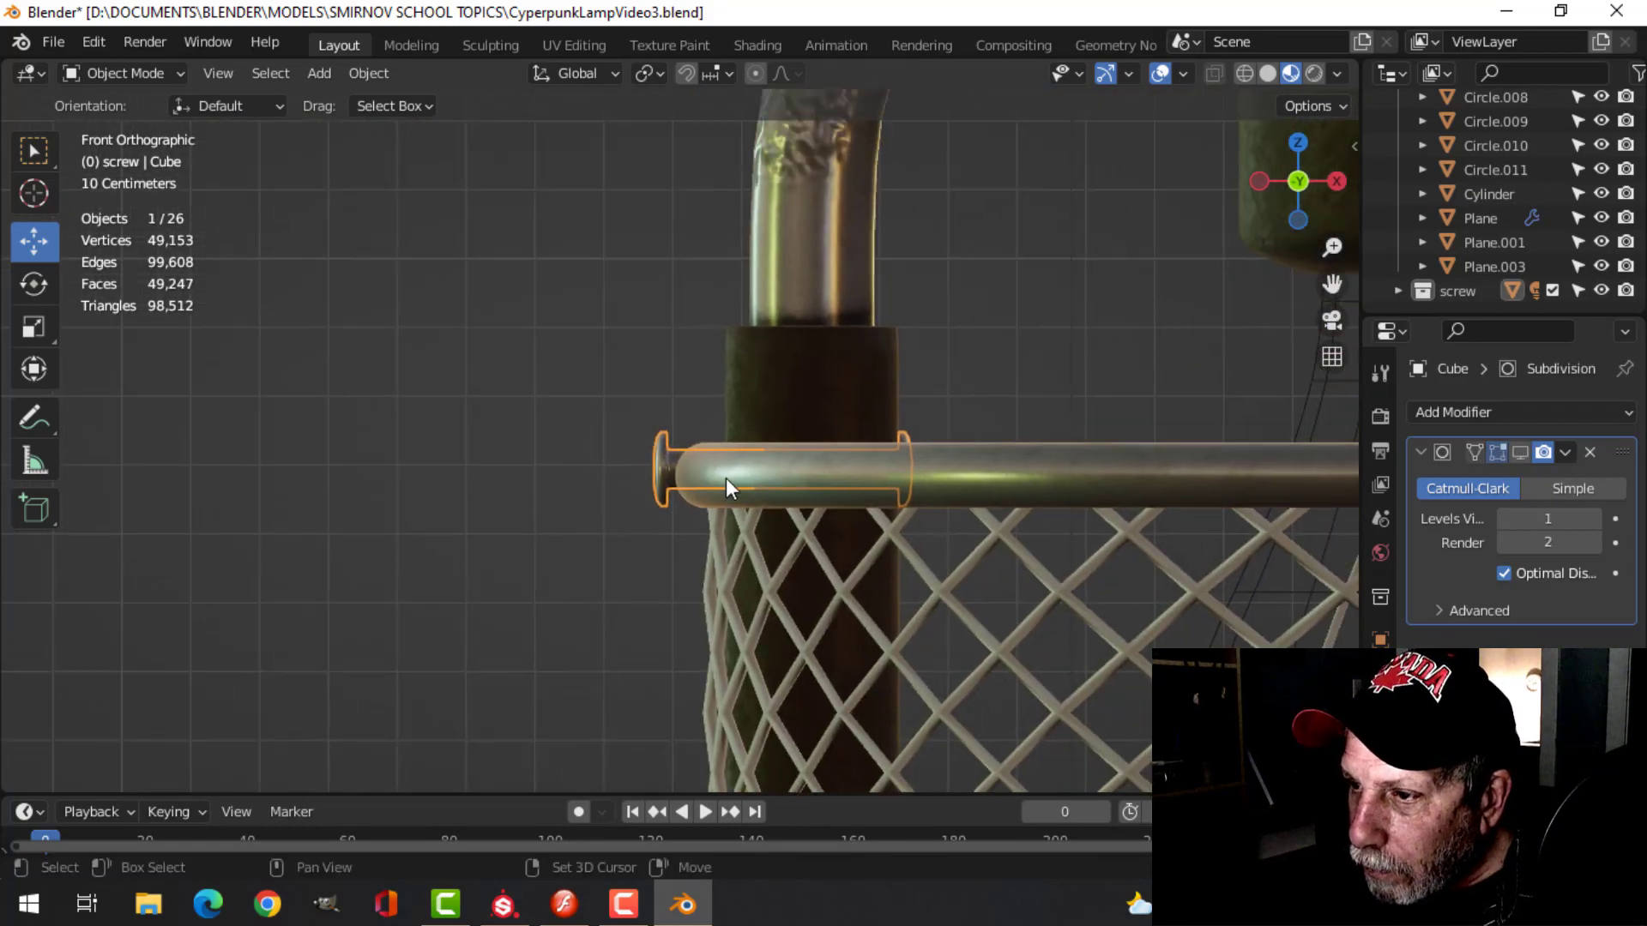
{"action": "scroll", "coordinate": [737, 473], "scroll_direction": "up", "scroll_amount": 3}
{"action": "left_click", "coordinate": [908, 474]}
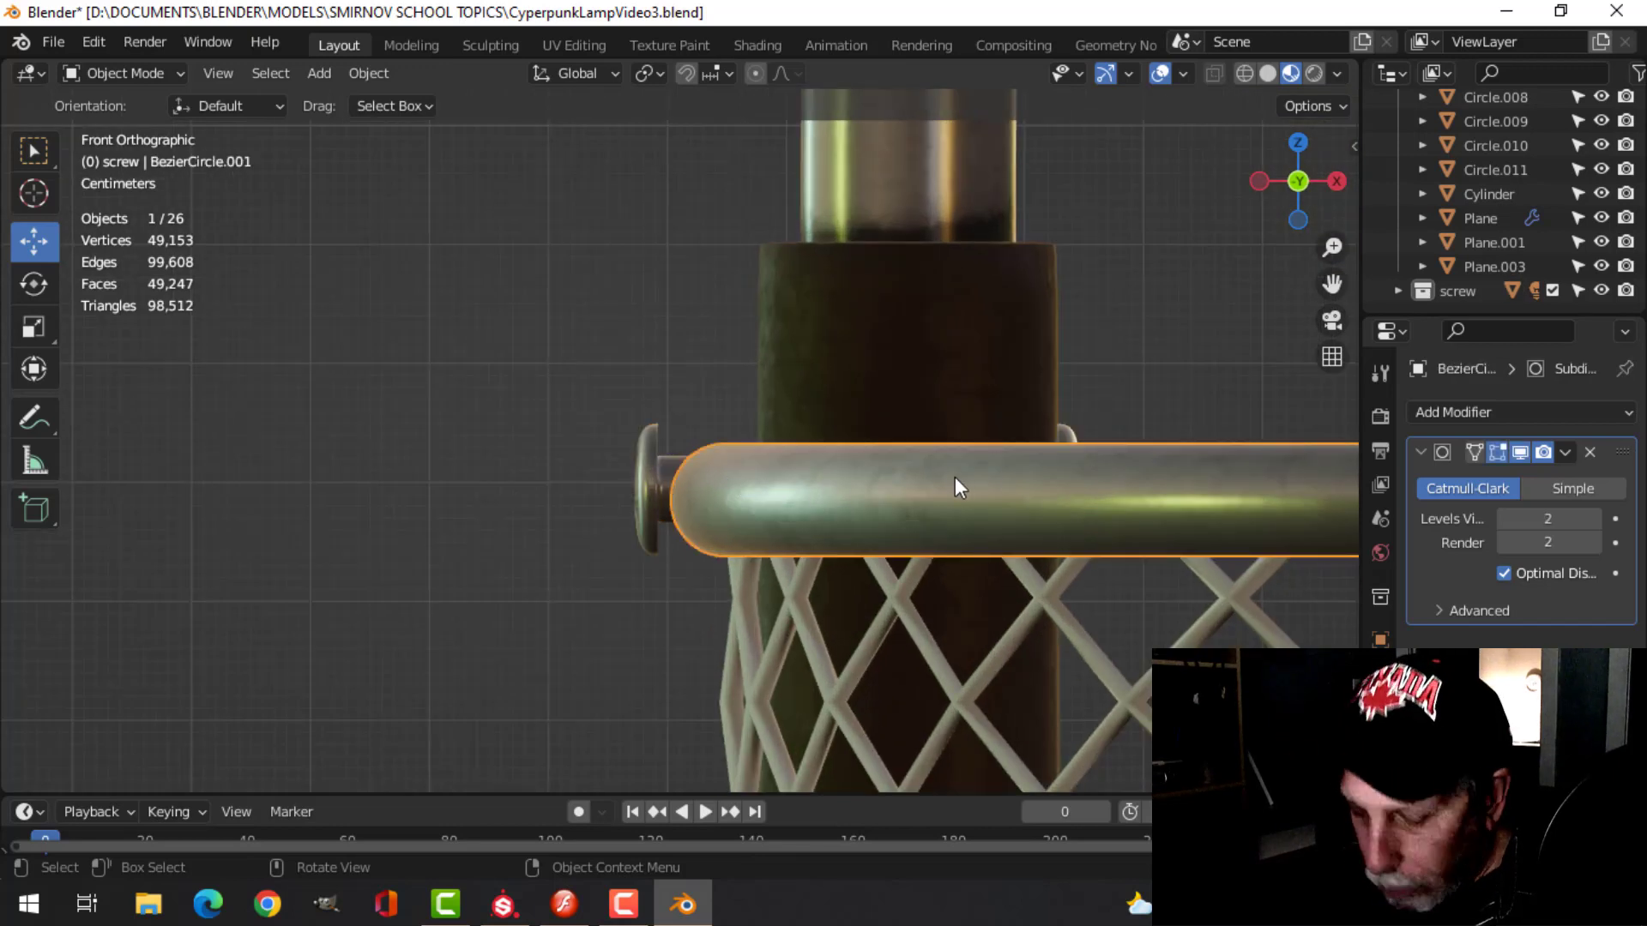
{"action": "key", "text": "g"}
{"action": "key", "text": "z"}
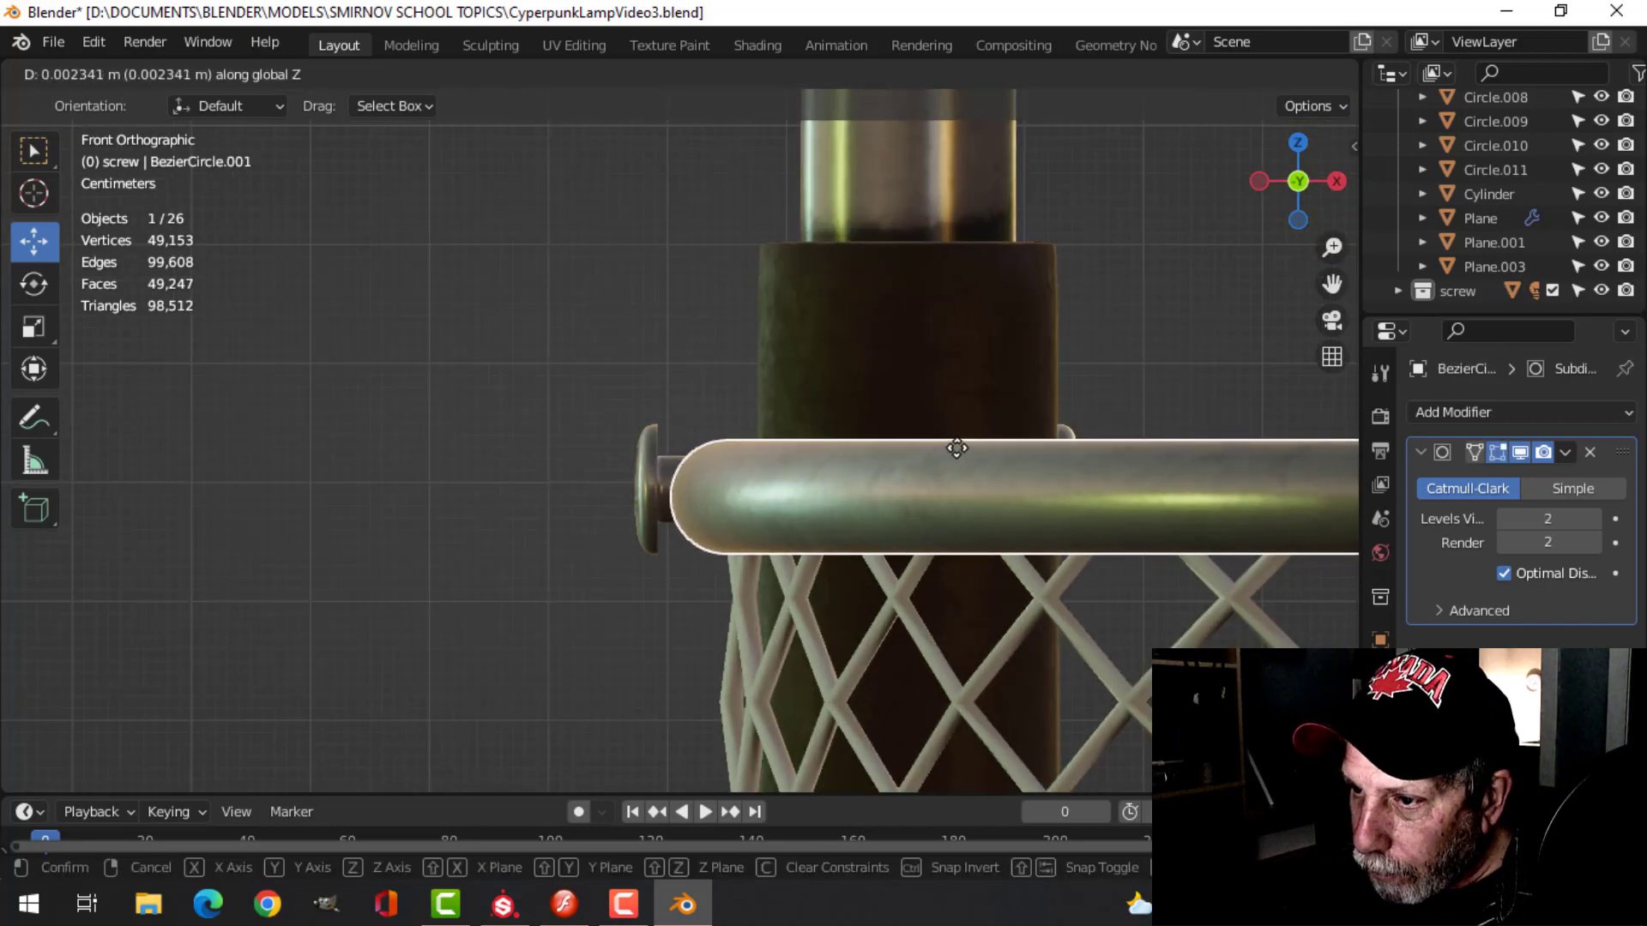
{"action": "left_click", "coordinate": [968, 386]}
{"action": "key", "text": "alt+a"}
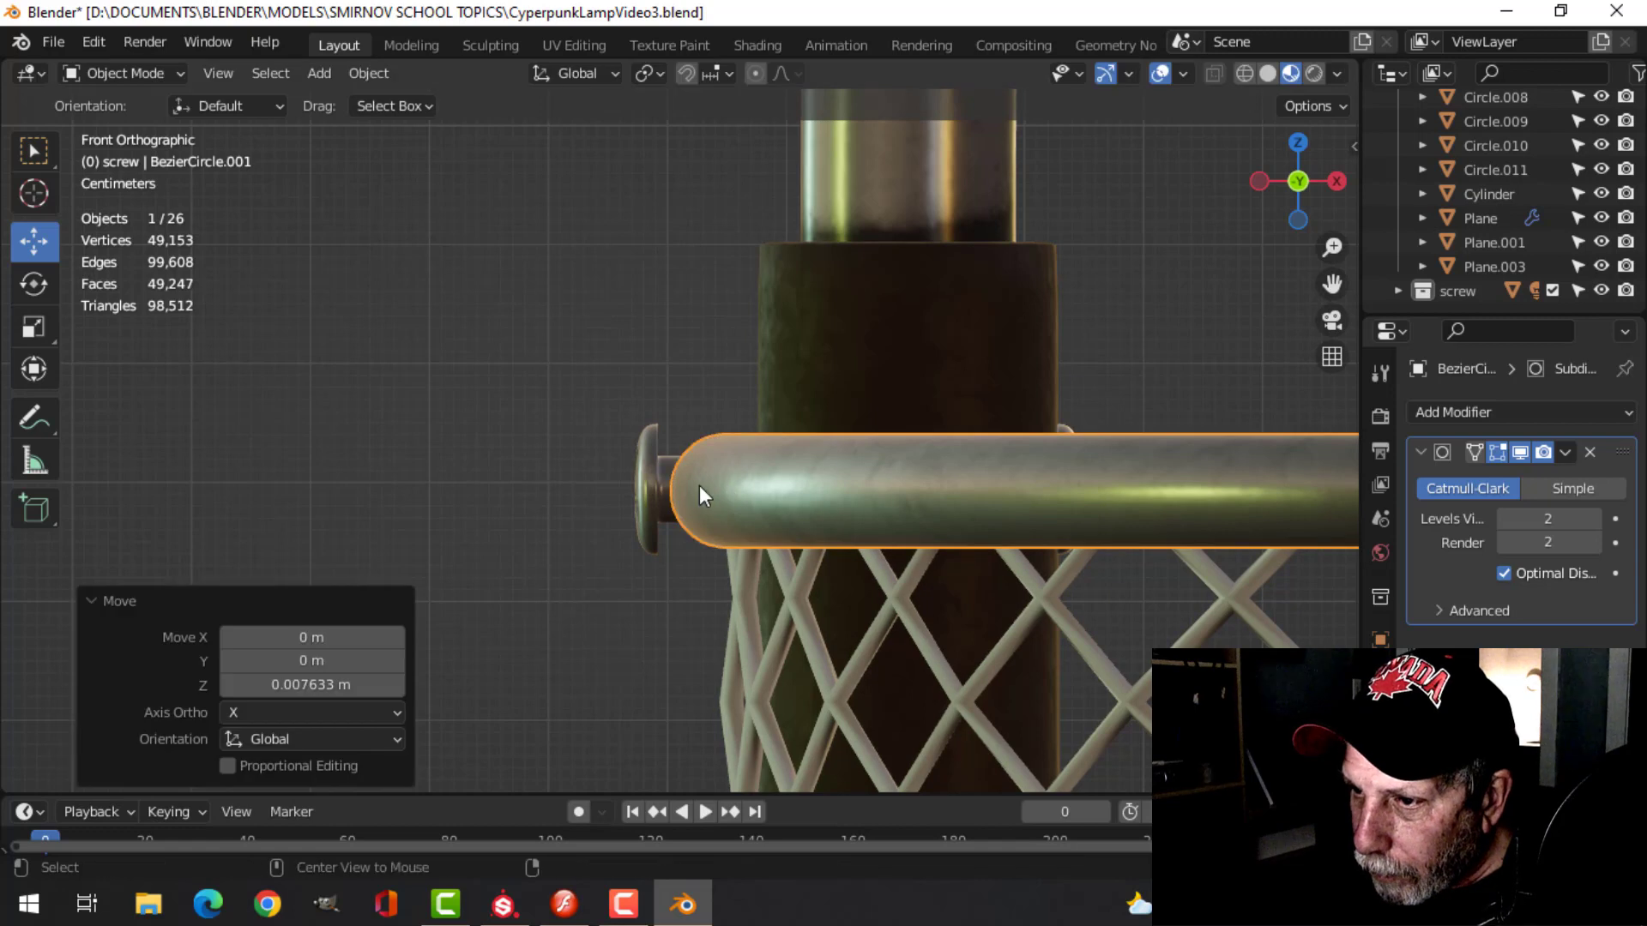
- Edit the screw's mesh, shifting its outer half slightly inward along X toward the ring, and return to Object Mode in Material Preview shading
{"action": "left_click", "coordinate": [646, 466]}
{"action": "key", "text": "Tab"}
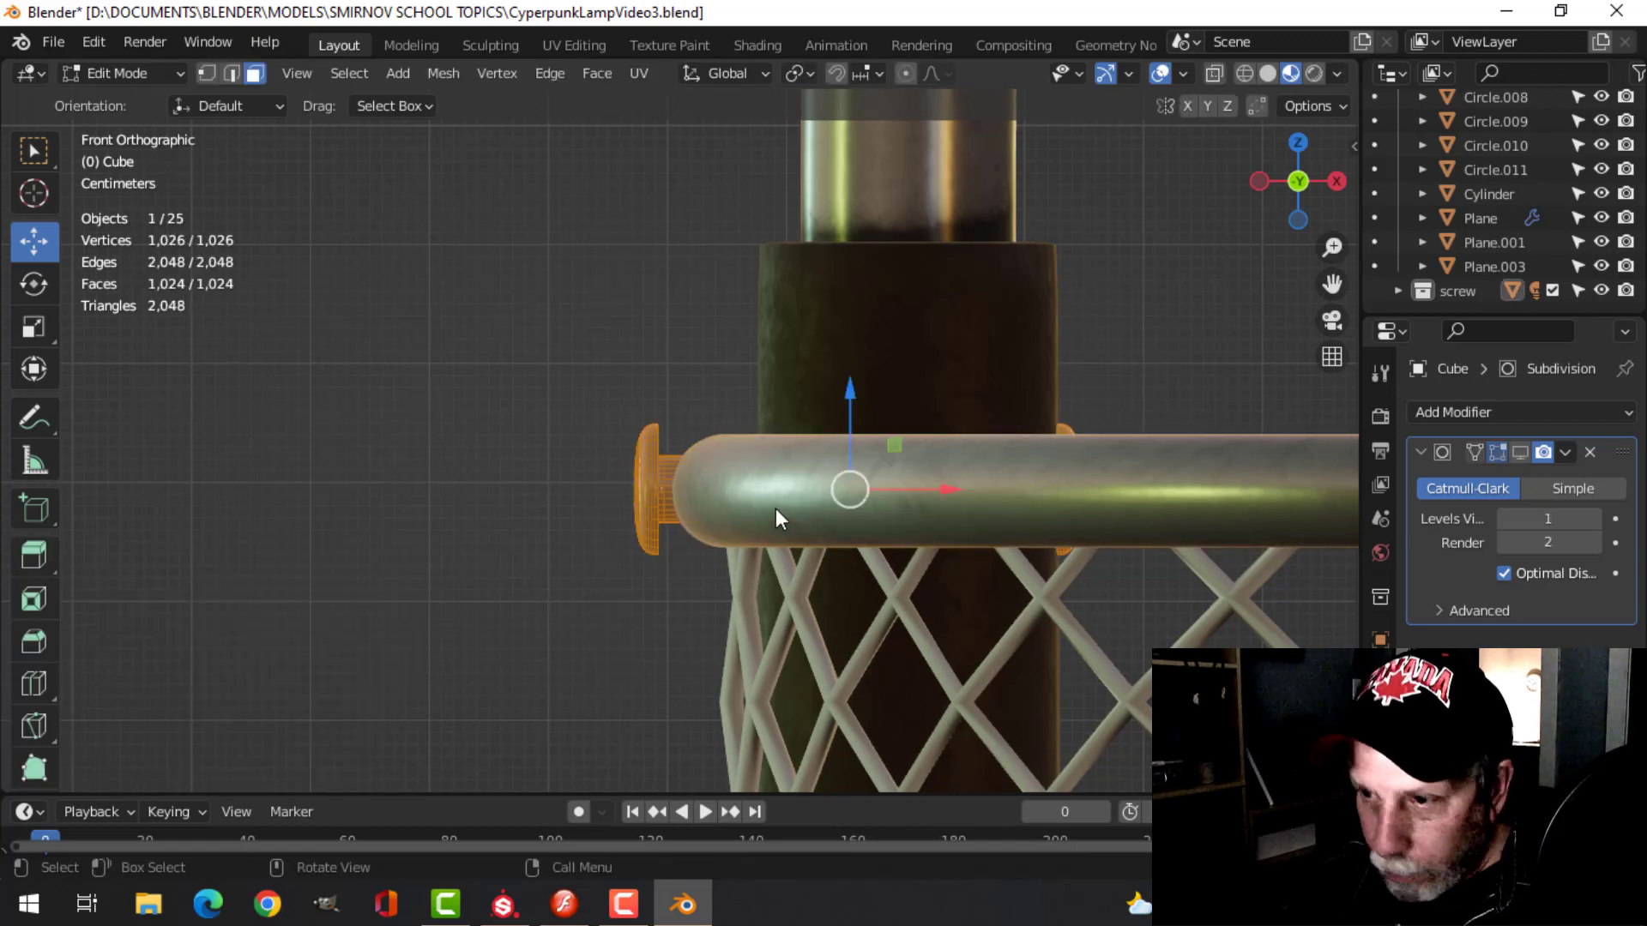
{"action": "key", "text": "z"}
{"action": "left_click", "coordinate": [650, 524]}
{"action": "key", "text": "alt+a"}
{"action": "key", "text": "b"}
{"action": "left_click_drag", "start_coordinate": [531, 363], "coordinate": [726, 614]}
{"action": "scroll", "coordinate": [818, 525], "scroll_direction": "up", "scroll_amount": 1}
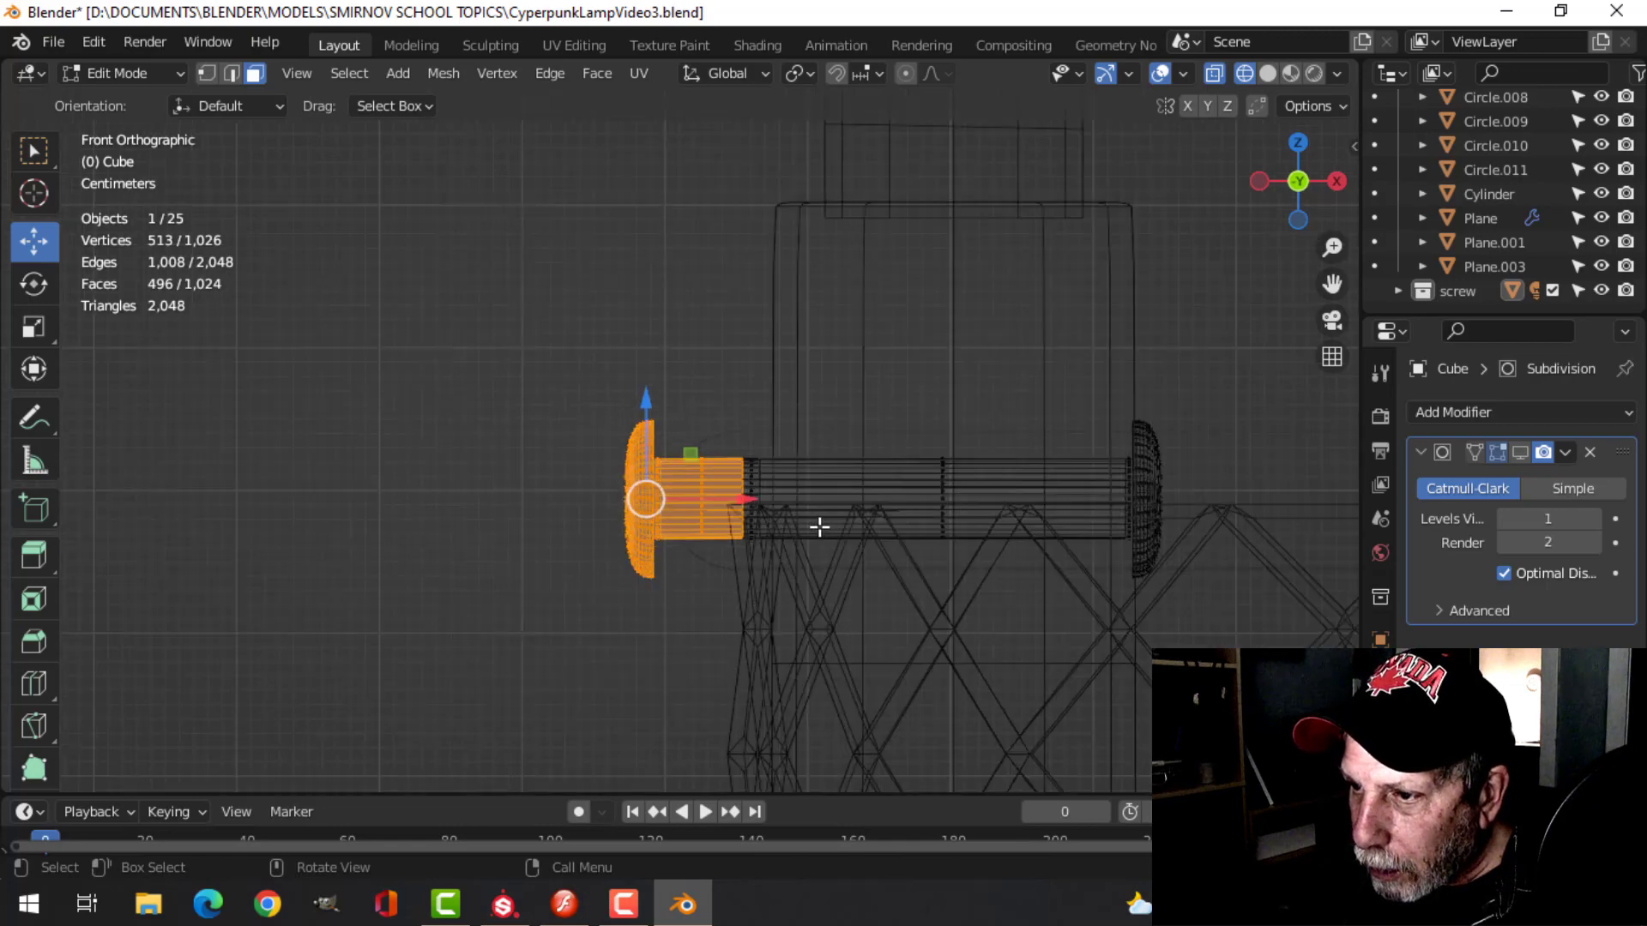
{"action": "scroll", "coordinate": [818, 524], "scroll_direction": "up", "scroll_amount": 1}
{"action": "left_click_drag", "start_coordinate": [754, 515], "coordinate": [750, 517]}
{"action": "key", "text": "z"}
{"action": "left_click", "coordinate": [933, 535]}
{"action": "key", "text": "z"}
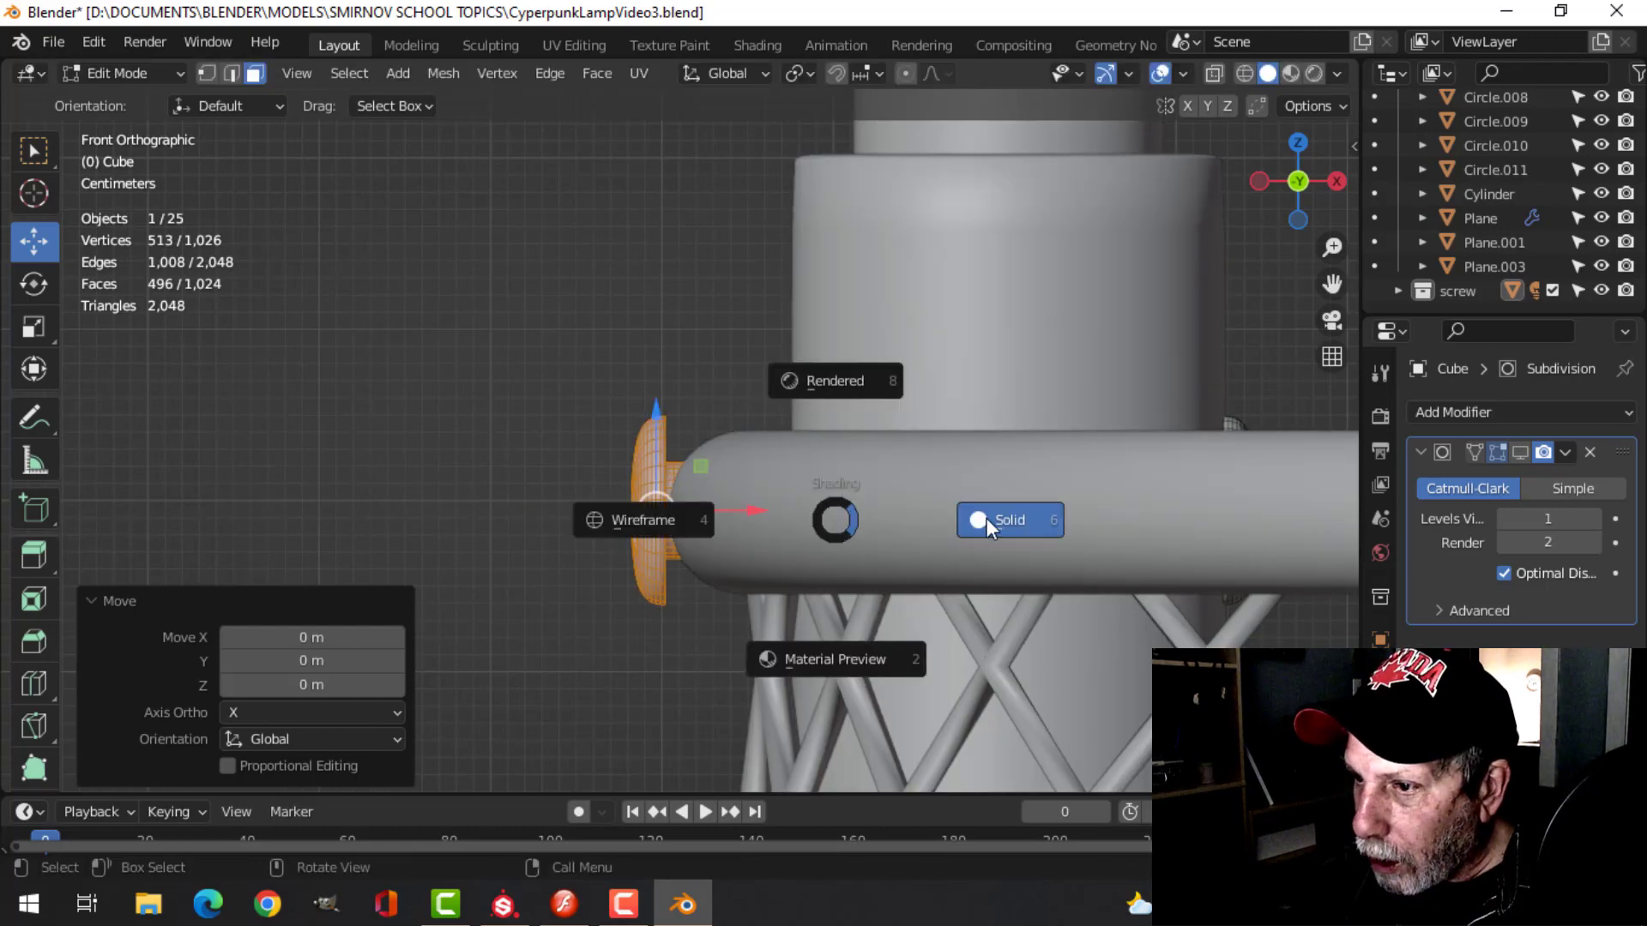
{"action": "left_click", "coordinate": [986, 518]}
{"action": "key", "text": "Tab"}
{"action": "left_click", "coordinate": [1013, 393]}
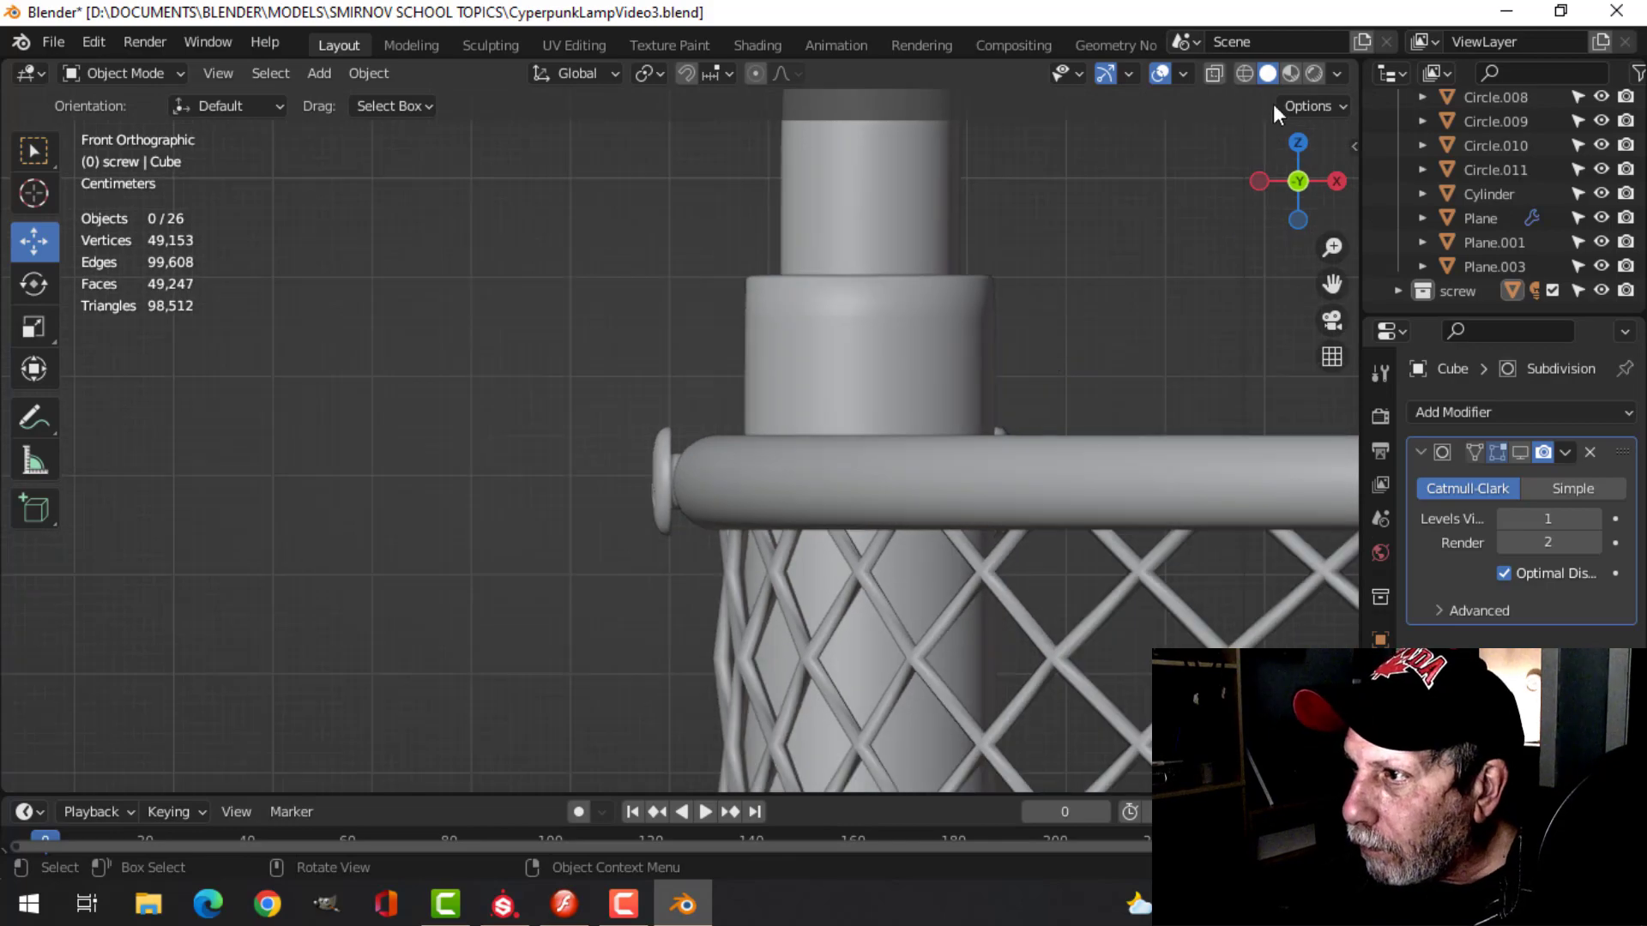
{"action": "left_click", "coordinate": [1290, 73]}
- Enable viewport display of the screw's Subdivision modifier and set the screw's origin to the 3D cursor
{"action": "mouse_move", "coordinate": [897, 481]}
{"action": "middle_mouse_down"}
{"action": "mouse_move", "coordinate": [770, 511]}
{"action": "mouse_move", "coordinate": [1046, 527]}
{"action": "mouse_move", "coordinate": [753, 470]}
{"action": "mouse_move", "coordinate": [753, 489]}
{"action": "mouse_move", "coordinate": [820, 482]}
{"action": "mouse_move", "coordinate": [719, 499]}
{"action": "mouse_move", "coordinate": [626, 455]}
{"action": "mouse_move", "coordinate": [861, 523]}
{"action": "mouse_move", "coordinate": [1158, 506]}
{"action": "middle_mouse_up"}
{"action": "left_click", "coordinate": [616, 448]}
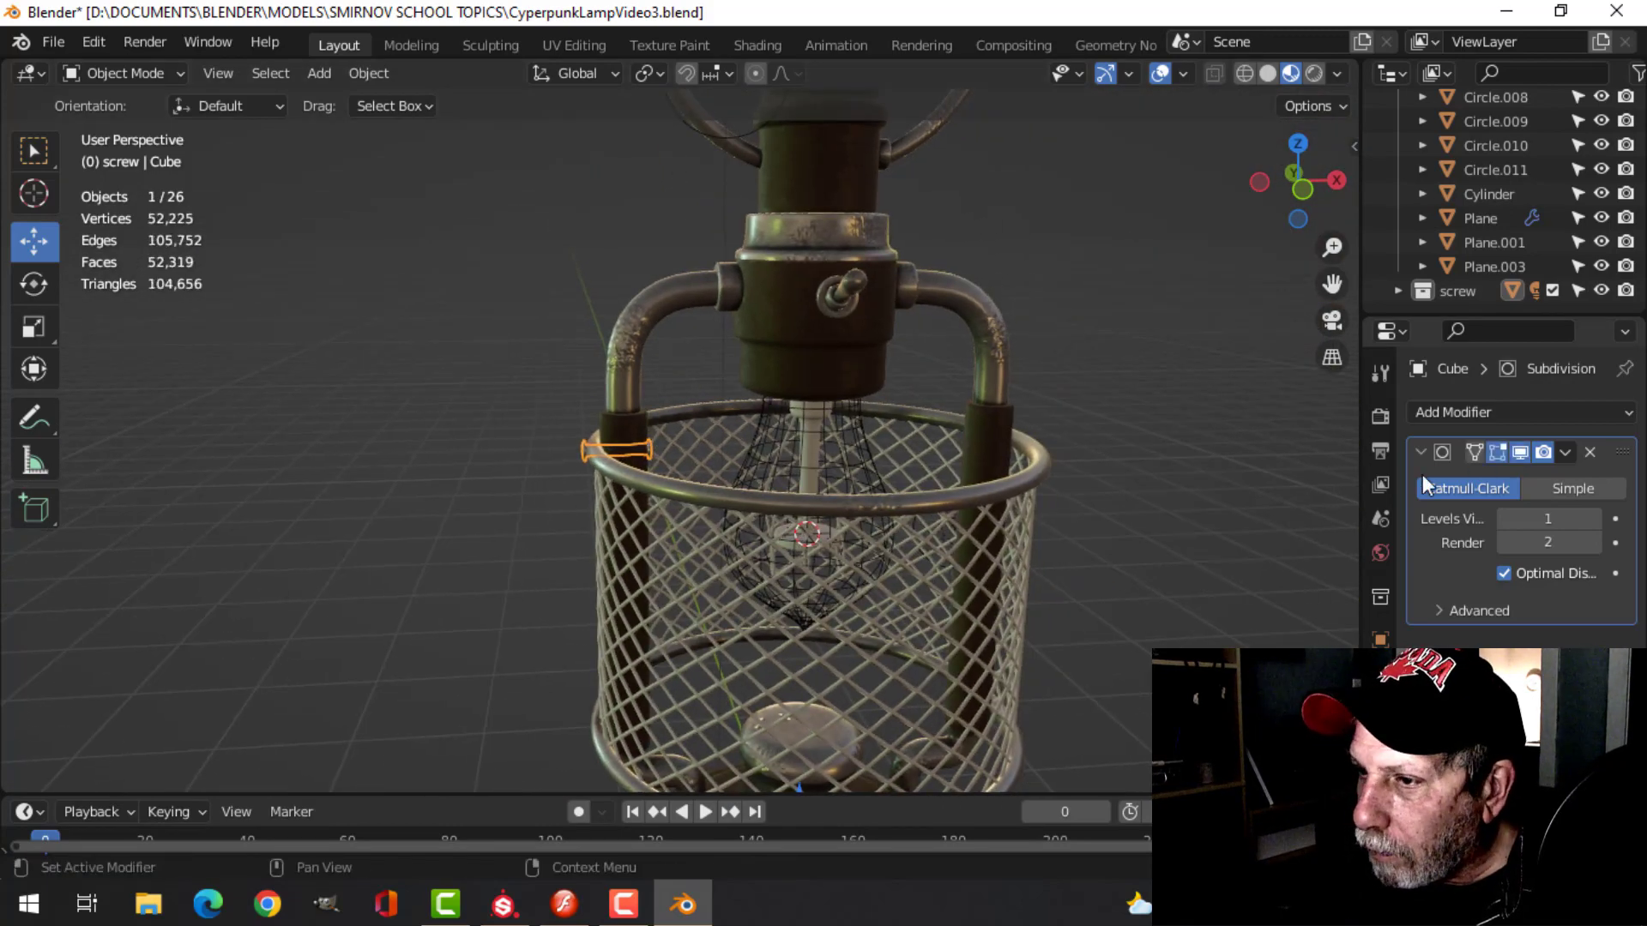
{"action": "left_click", "coordinate": [371, 74]}
{"action": "mouse_move", "coordinate": [428, 125]}
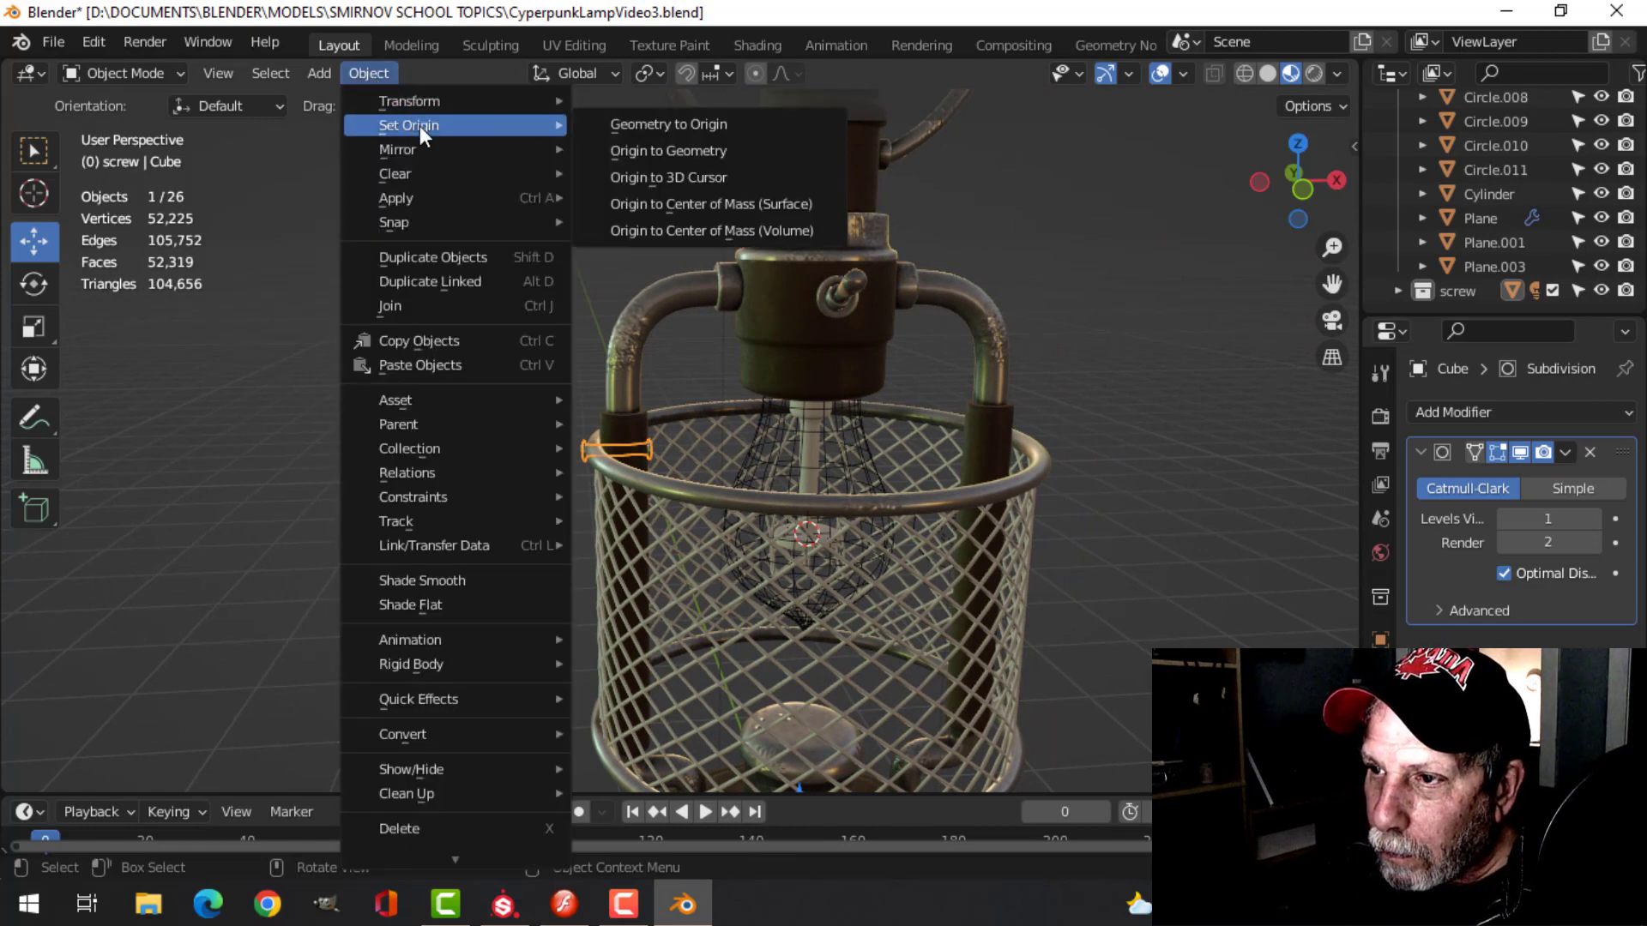
{"action": "left_click", "coordinate": [646, 172]}
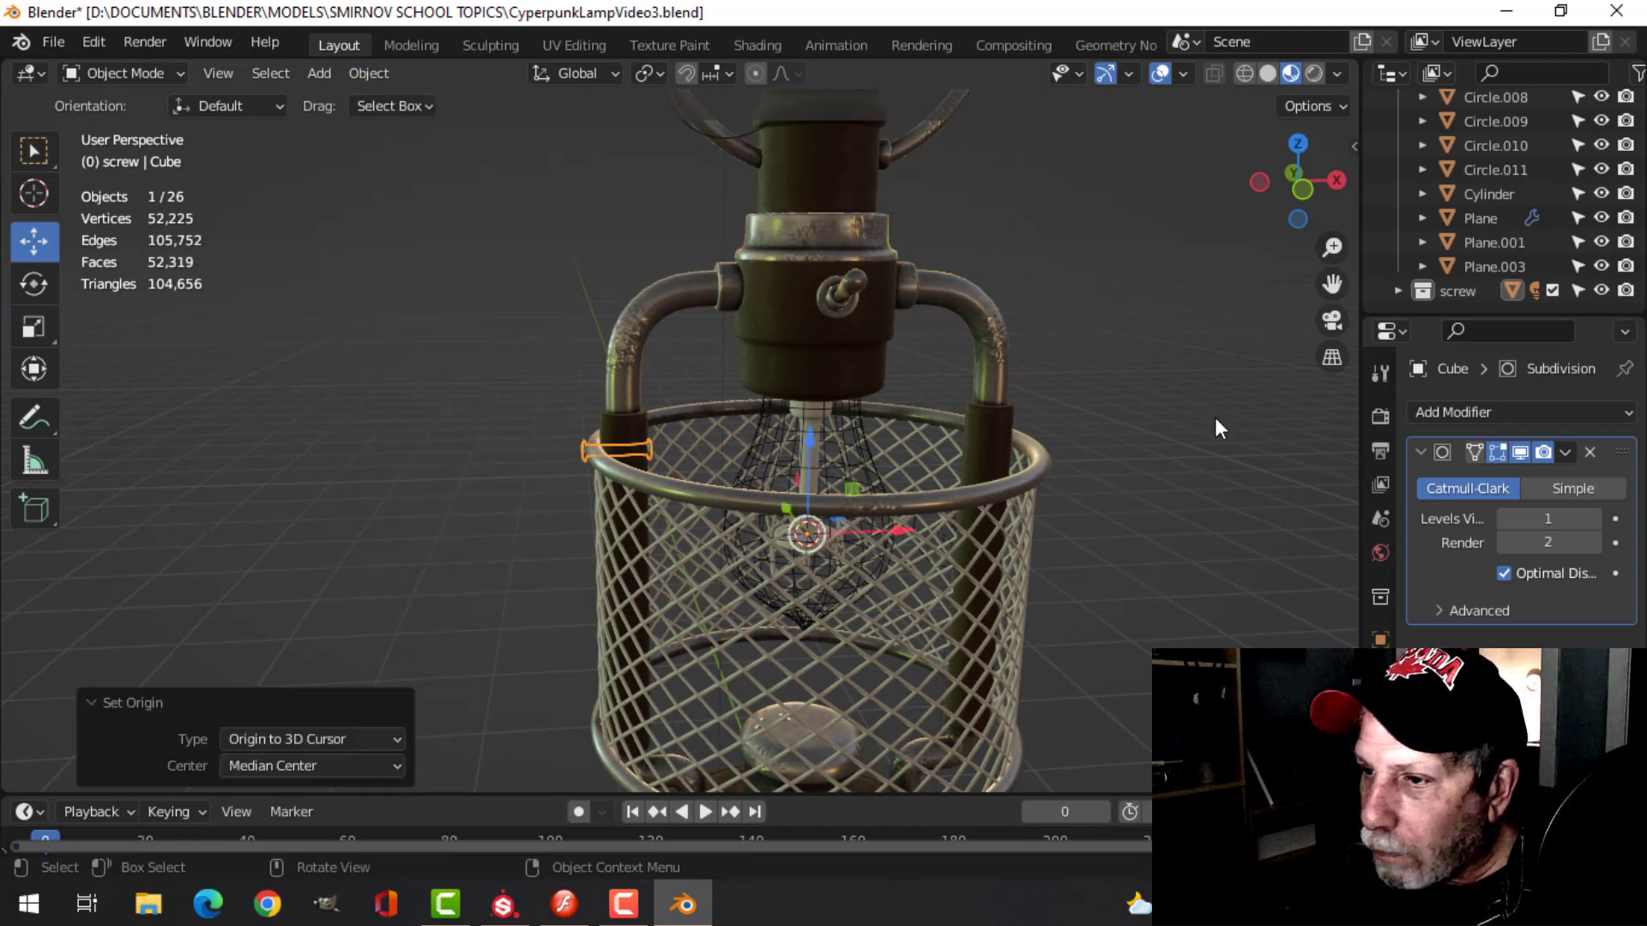
- Add a Mirror modifier to the screw to repeat it on the opposite tube, and check both sides of the cage
{"action": "left_click", "coordinate": [1429, 415]}
{"action": "left_click", "coordinate": [1137, 693]}
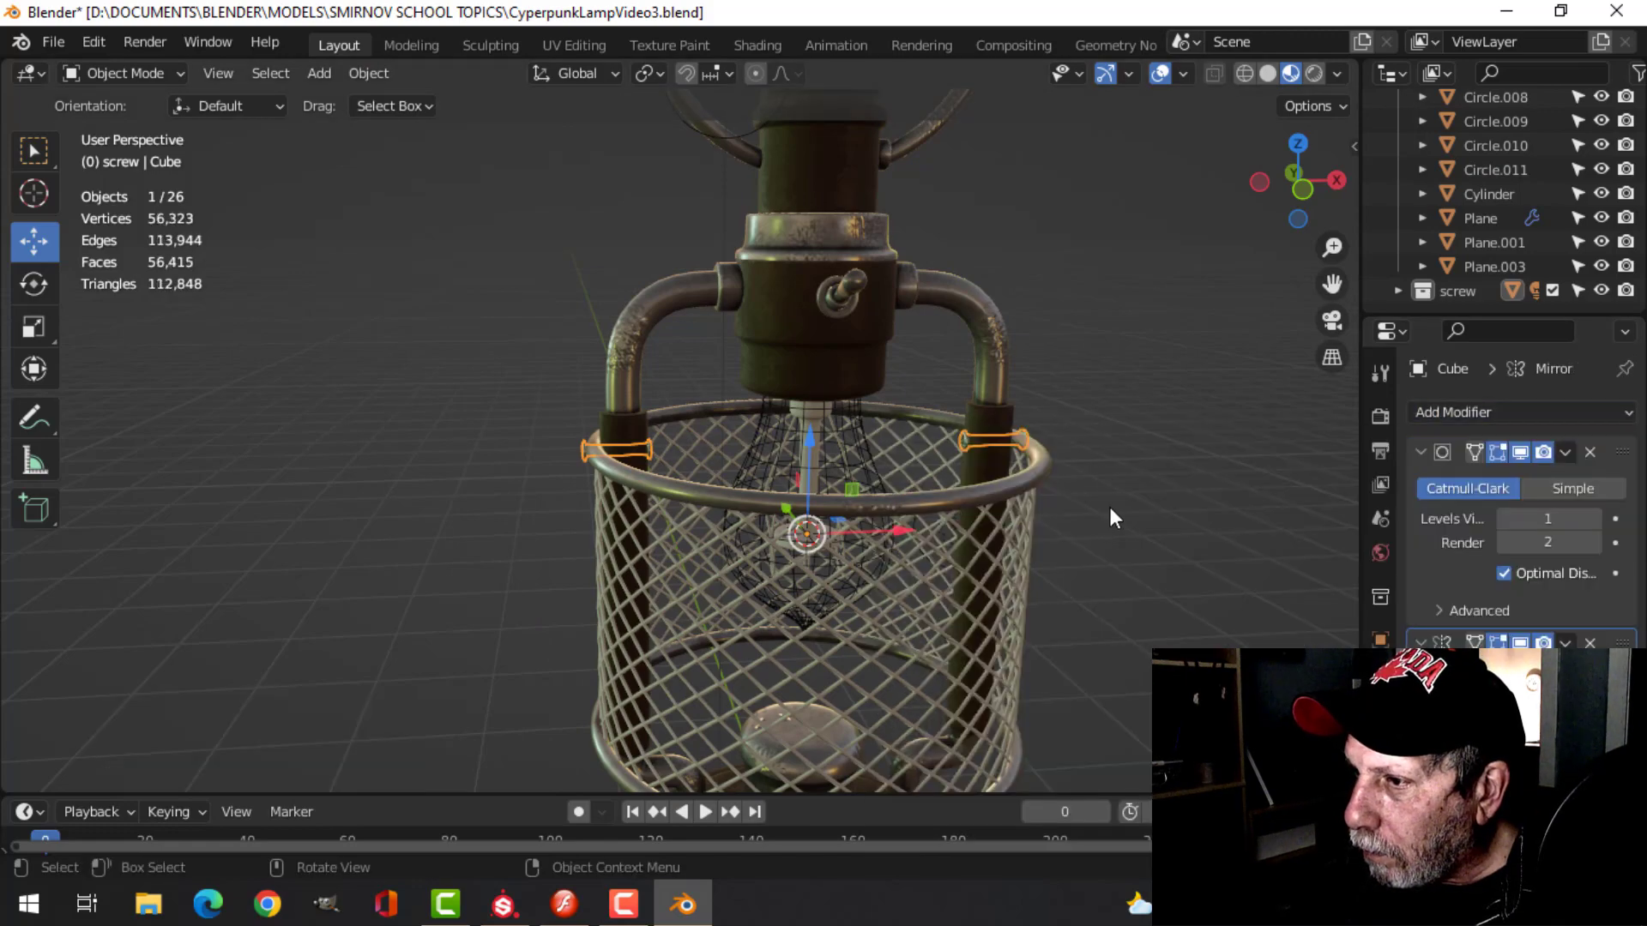
{"action": "left_click", "coordinate": [1089, 470]}
{"action": "middle_click_drag", "start_coordinate": [1074, 445], "coordinate": [923, 454]}
{"action": "scroll", "coordinate": [864, 461], "scroll_direction": "up", "scroll_amount": 7}
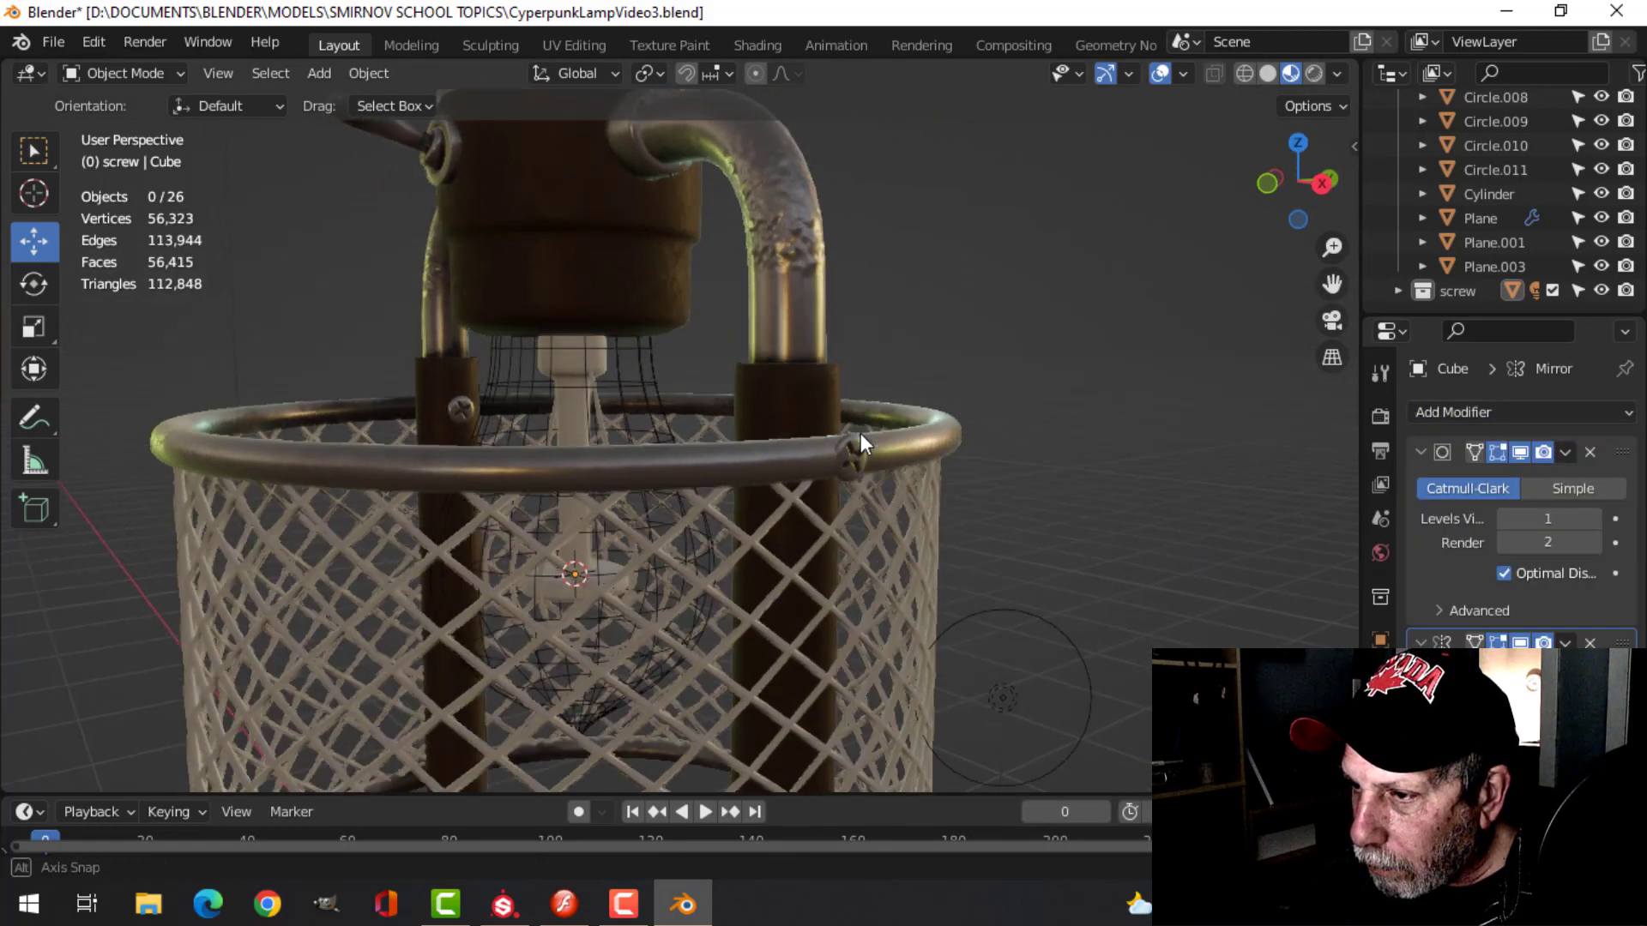
{"action": "middle_click_drag", "start_coordinate": [856, 398], "coordinate": [923, 387]}
{"action": "scroll", "coordinate": [947, 383], "scroll_direction": "down", "scroll_amount": 8}
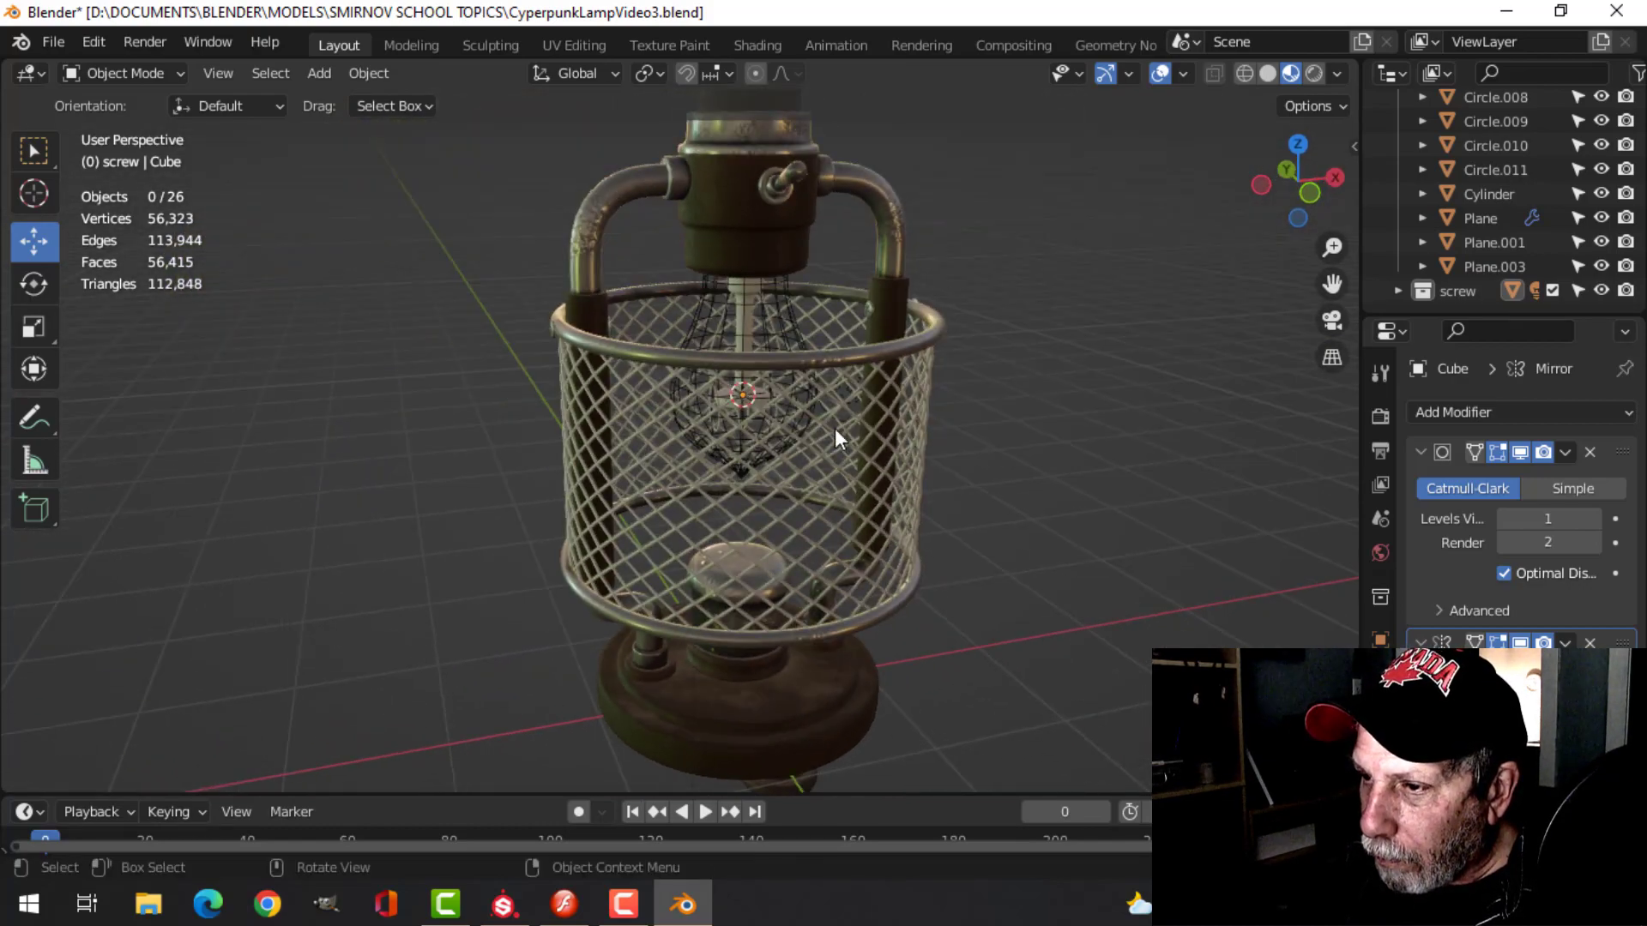
- Hide the wire mesh cage, the glass bulb and the bulb's inner filament parts in the viewport
{"action": "left_click", "coordinate": [856, 427]}
{"action": "key", "text": "h"}
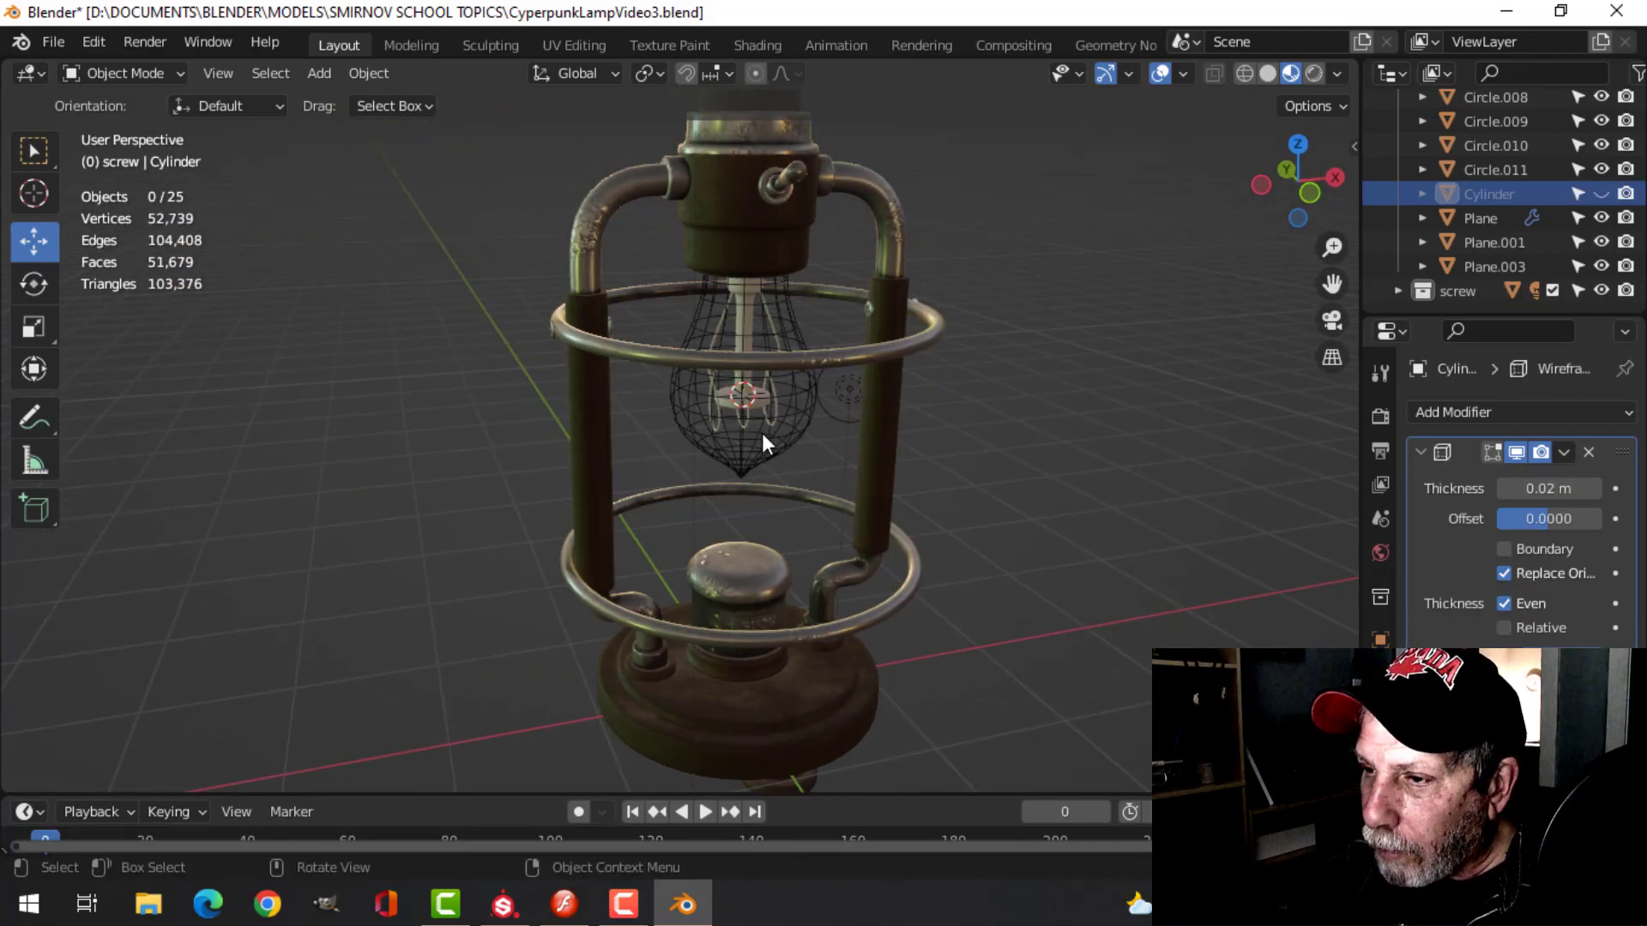
{"action": "left_click", "coordinate": [804, 437]}
{"action": "key", "text": "h"}
{"action": "left_click", "coordinate": [780, 403]}
{"action": "key", "text": "h"}
{"action": "left_click", "coordinate": [745, 402]}
{"action": "key", "text": "h"}
- Duplicate the mirrored screw of the upper ring and move the copy about -1.6061 m along Z onto the lower ring
{"action": "middle_click_drag", "start_coordinate": [928, 481], "coordinate": [804, 409]}
{"action": "scroll", "coordinate": [875, 481], "scroll_direction": "up", "scroll_amount": 2}
{"action": "scroll", "coordinate": [804, 409], "scroll_direction": "up", "scroll_amount": 5}
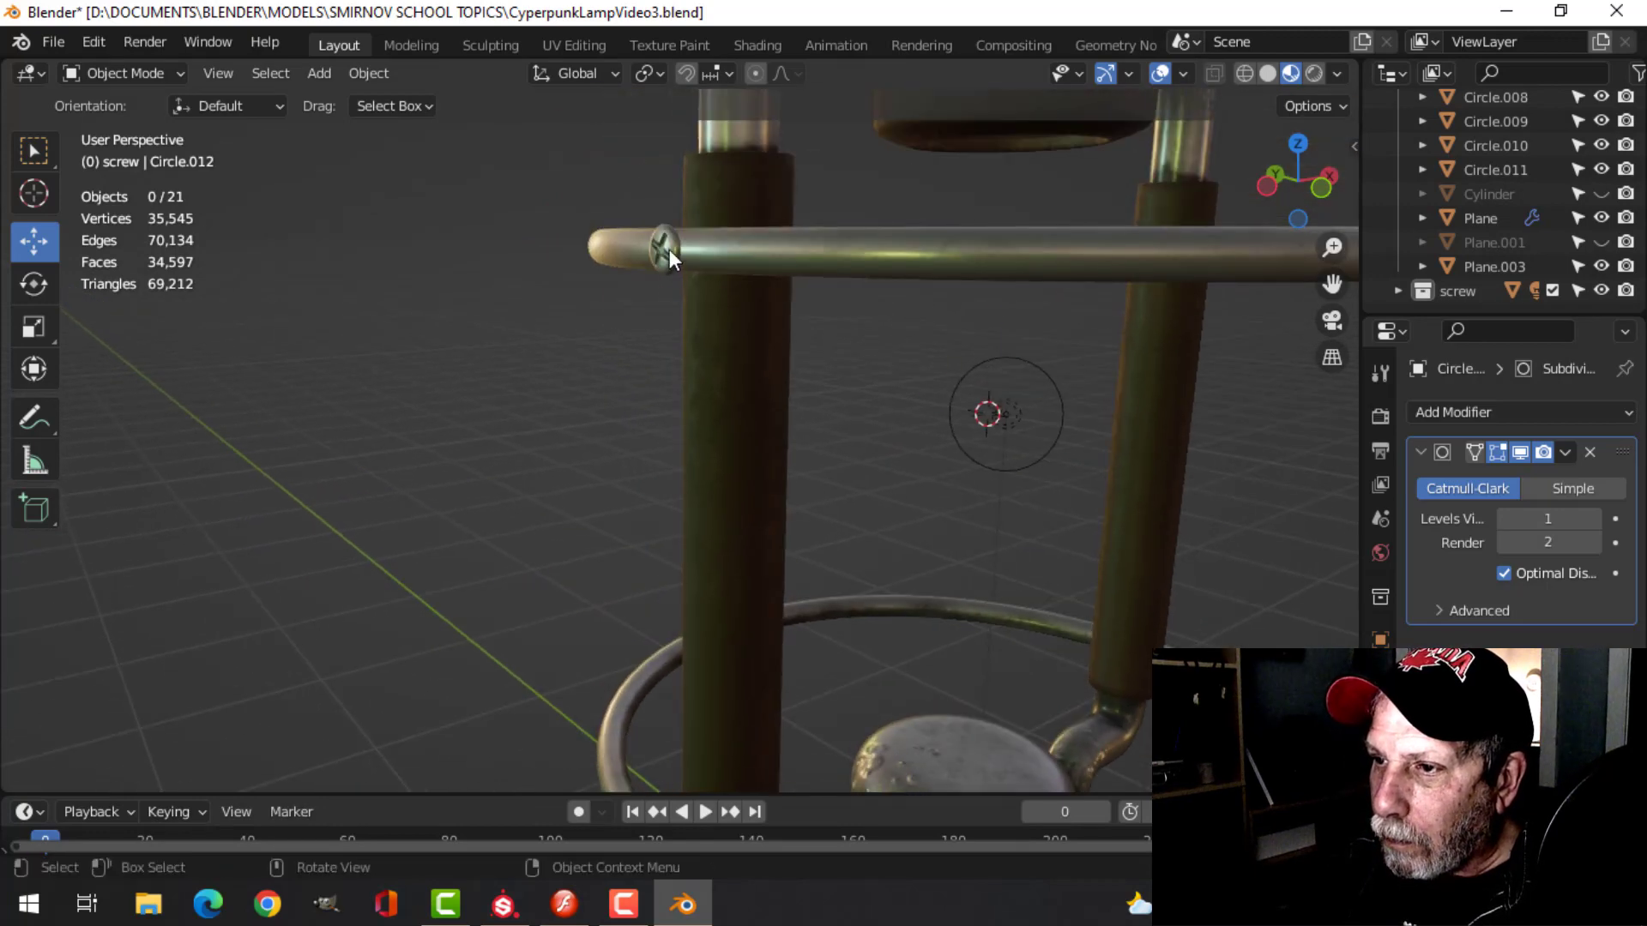
{"action": "left_click", "coordinate": [664, 248]}
{"action": "middle_click_drag", "start_coordinate": [1084, 404], "coordinate": [970, 409]}
{"action": "scroll", "coordinate": [728, 465], "scroll_direction": "down", "scroll_amount": 4}
{"action": "middle_click_drag", "start_coordinate": [728, 465], "coordinate": [837, 413]}
{"action": "key", "text": "KP_1"}
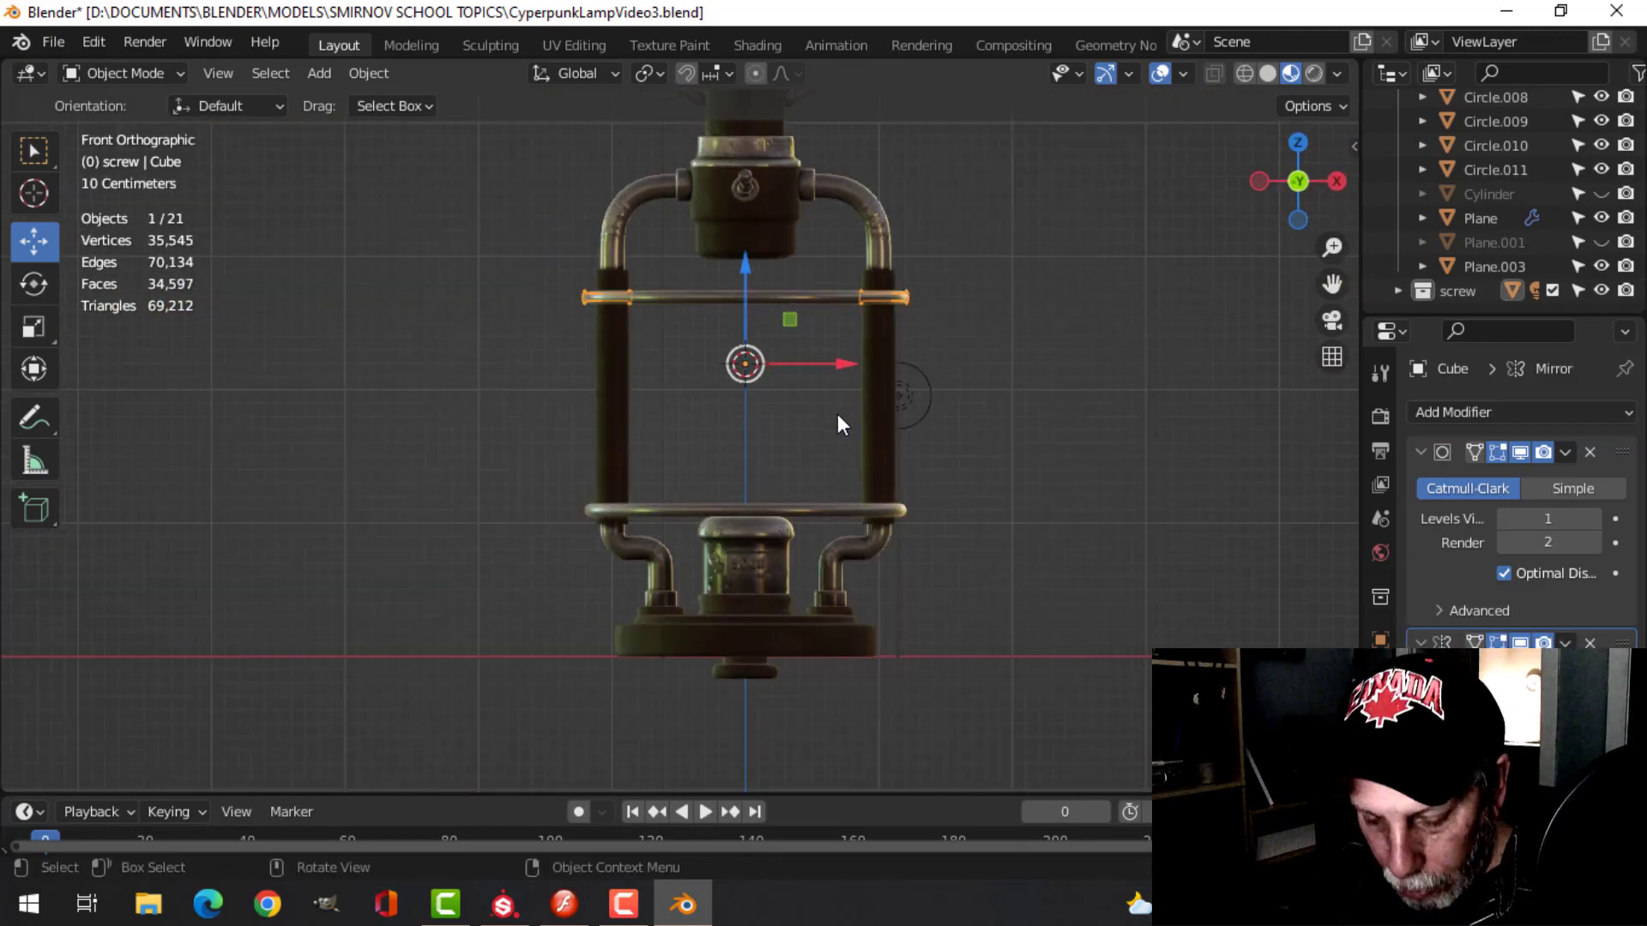
{"action": "key", "text": "shift+d"}
{"action": "right_click", "coordinate": [837, 414]}
{"action": "left_click_drag", "start_coordinate": [748, 269], "coordinate": [743, 501]}
{"action": "scroll", "coordinate": [743, 501], "scroll_direction": "up", "scroll_amount": 8}
{"action": "scroll", "coordinate": [849, 419], "scroll_direction": "down", "scroll_amount": 2}
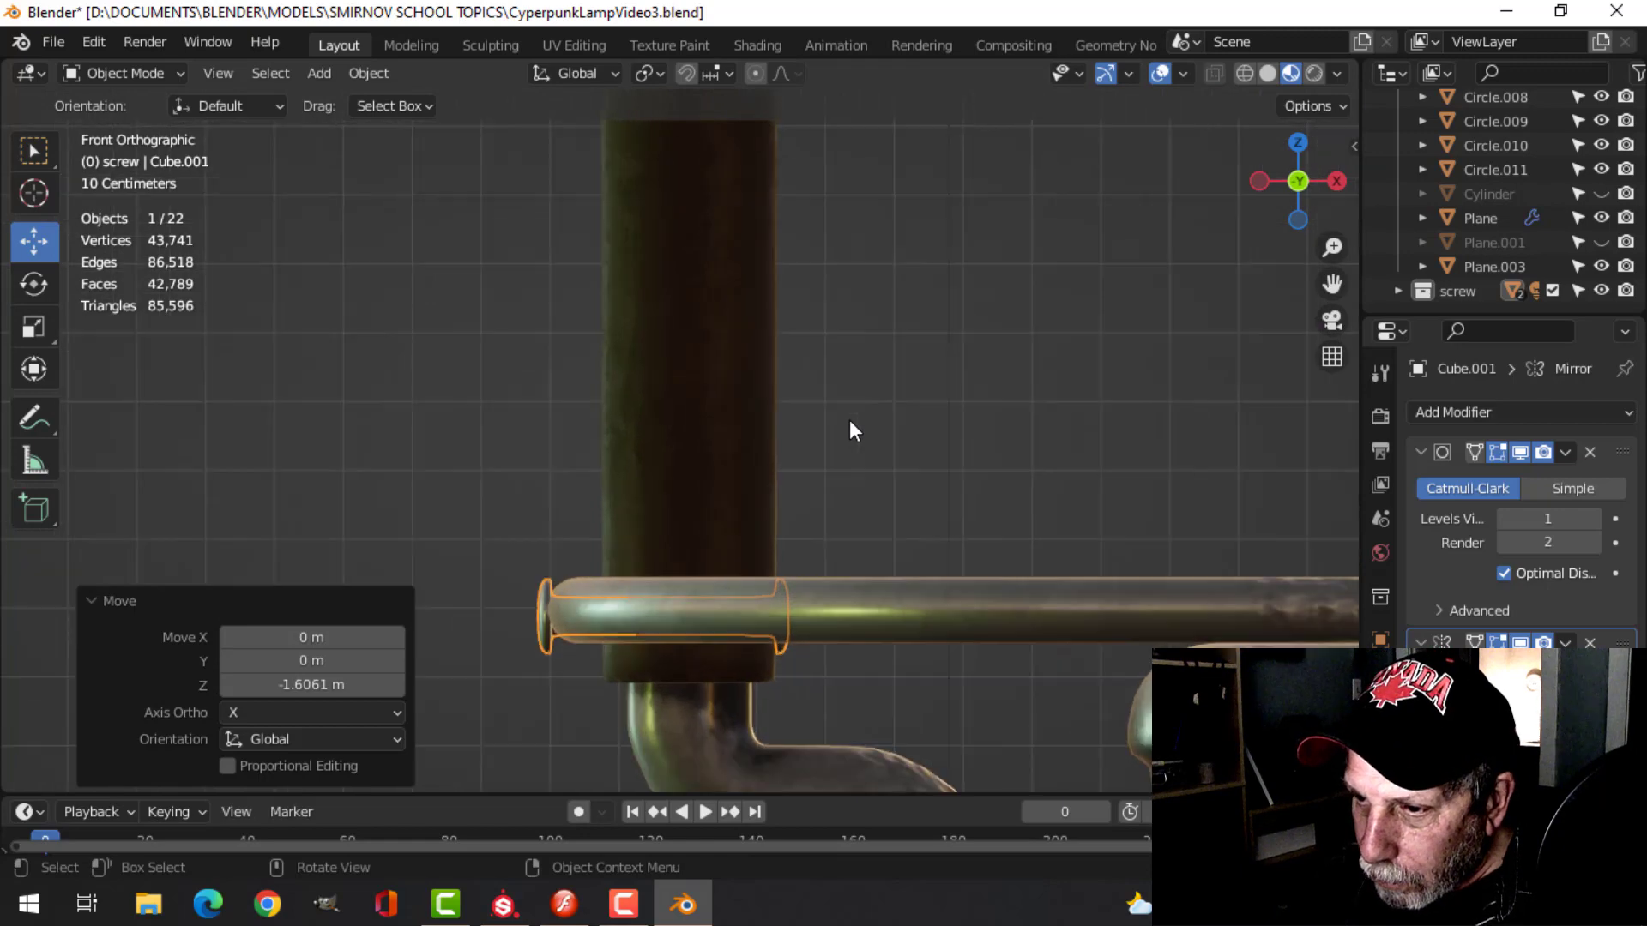
{"action": "scroll", "coordinate": [849, 419], "scroll_direction": "down", "scroll_amount": 6}
{"action": "left_click", "coordinate": [879, 434]}
- Duplicate the lower ring's screw and move the copy about -0.66253 m along Y, clear of the tubes
{"action": "mouse_move", "coordinate": [879, 435]}
{"action": "middle_mouse_down"}
{"action": "mouse_move", "coordinate": [769, 396]}
{"action": "mouse_move", "coordinate": [855, 437]}
{"action": "mouse_move", "coordinate": [782, 386]}
{"action": "mouse_move", "coordinate": [854, 455]}
{"action": "middle_mouse_up"}
{"action": "scroll", "coordinate": [852, 352], "scroll_direction": "up", "scroll_amount": 4}
{"action": "middle_click_drag", "start_coordinate": [851, 352], "coordinate": [779, 336]}
{"action": "scroll", "coordinate": [887, 381], "scroll_direction": "up", "scroll_amount": 2}
{"action": "left_click", "coordinate": [731, 237]}
{"action": "middle_click_drag", "start_coordinate": [779, 271], "coordinate": [872, 373]}
{"action": "key", "text": "shift+d"}
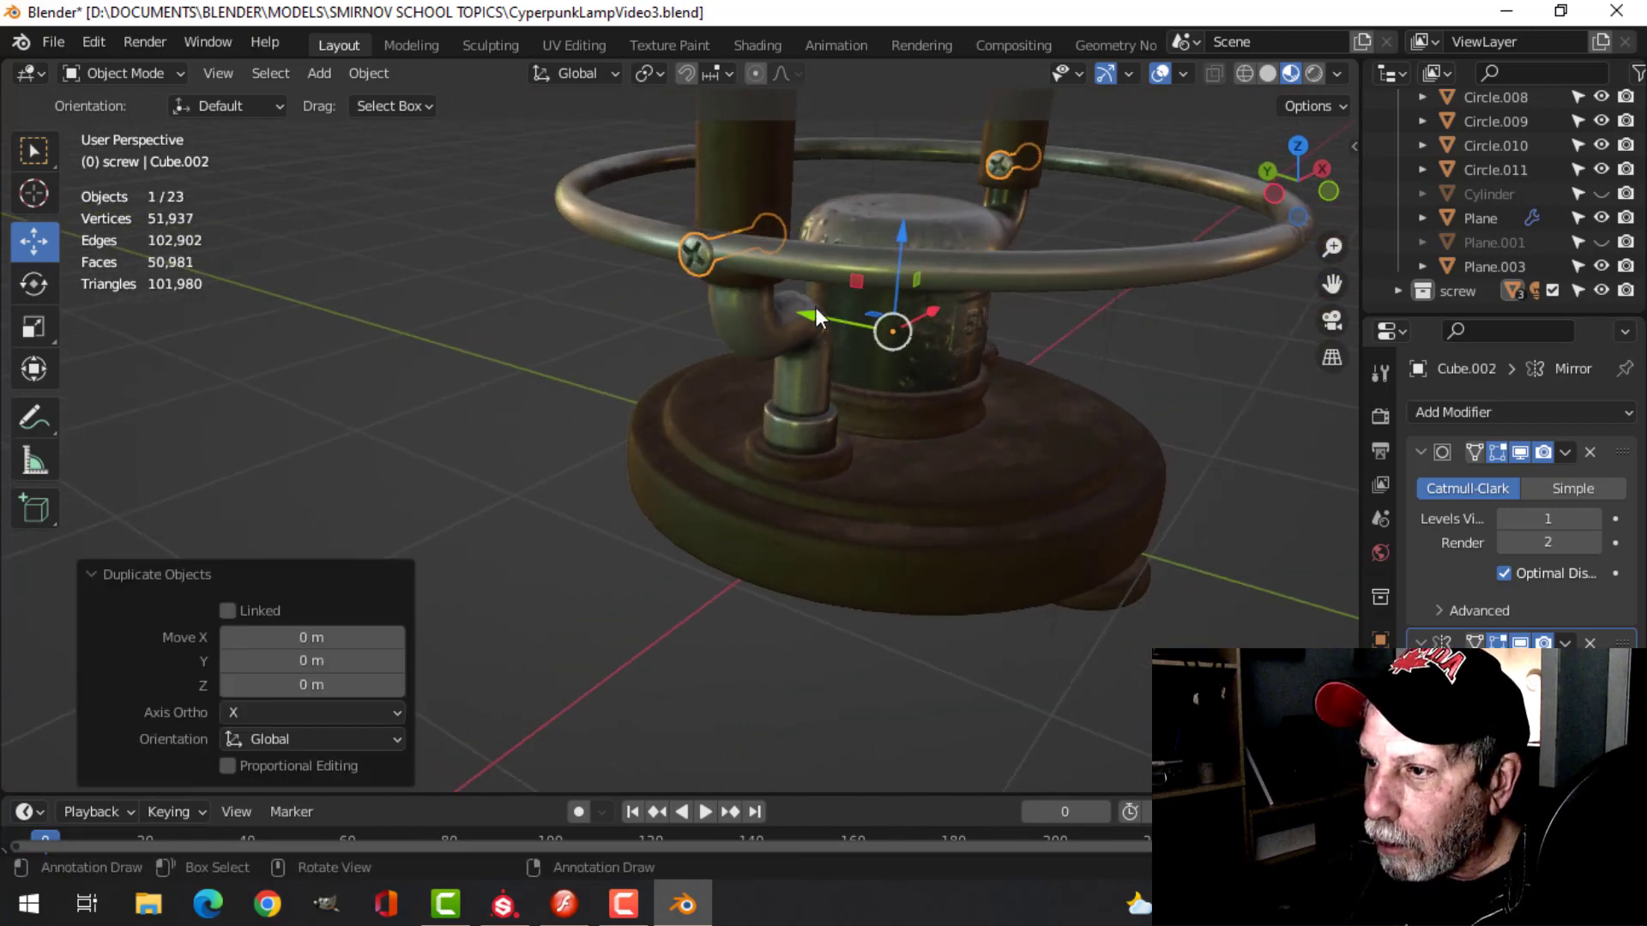
{"action": "key", "text": "g"}
{"action": "key", "text": "y"}
{"action": "left_click", "coordinate": [1000, 369]}
{"action": "middle_click_drag", "start_coordinate": [1041, 389], "coordinate": [885, 358]}
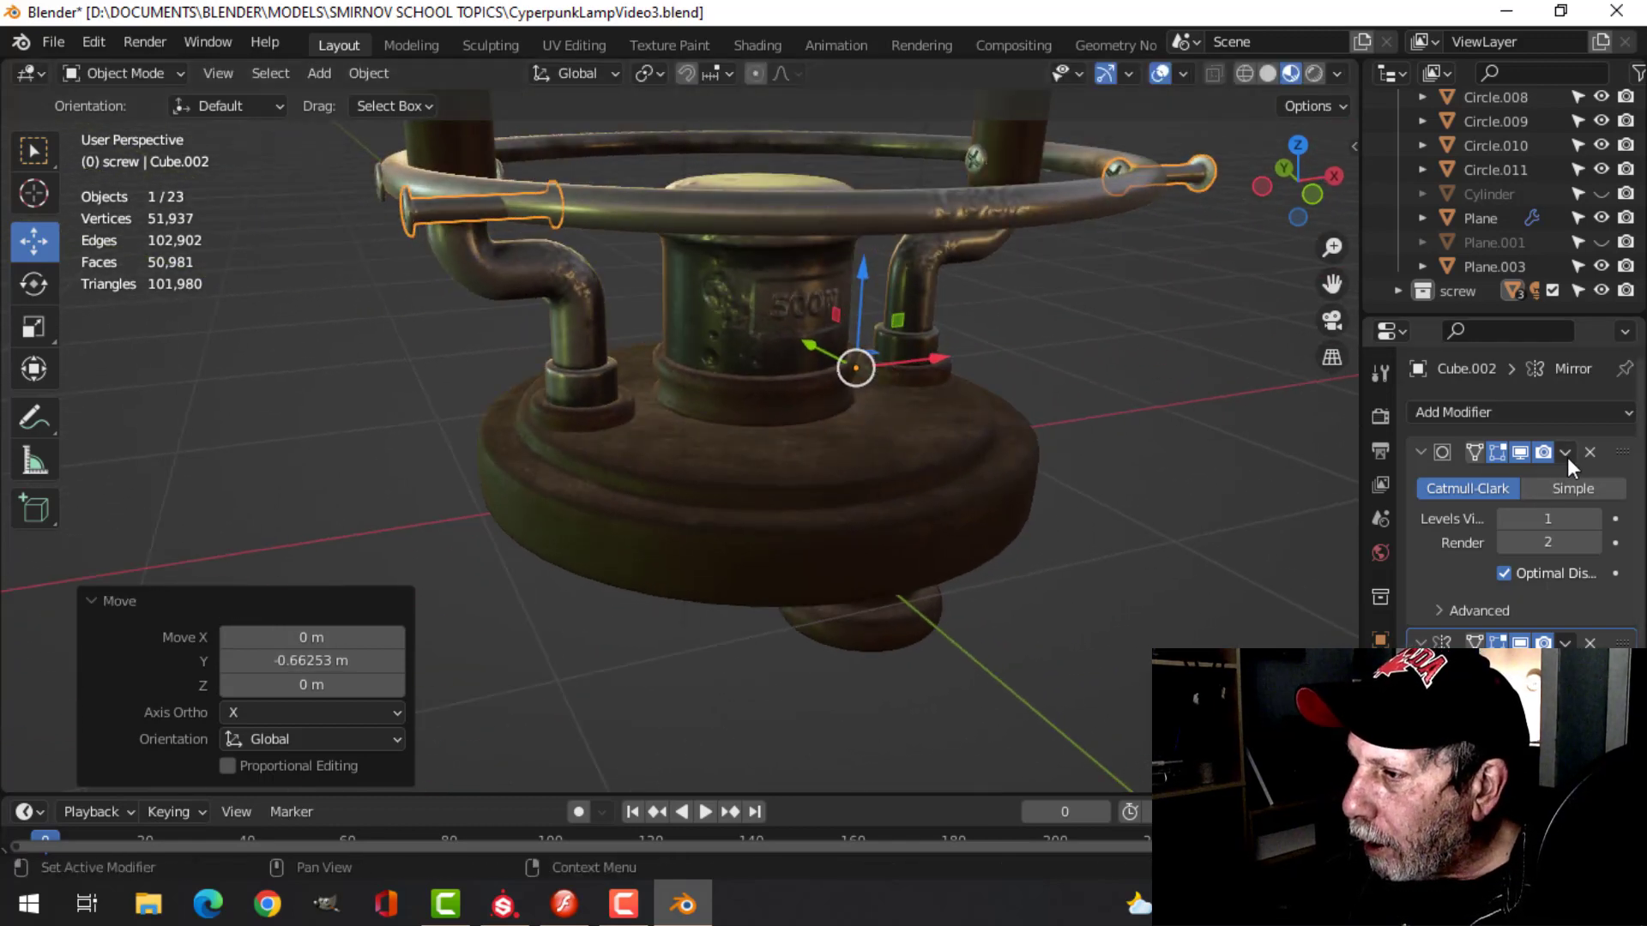
- Remove the Mirror modifier from the new screw and rotate its whole mesh 90° around Y in Edit Mode
{"action": "left_click", "coordinate": [1589, 644]}
{"action": "scroll", "coordinate": [830, 389], "scroll_direction": "down", "scroll_amount": 1}
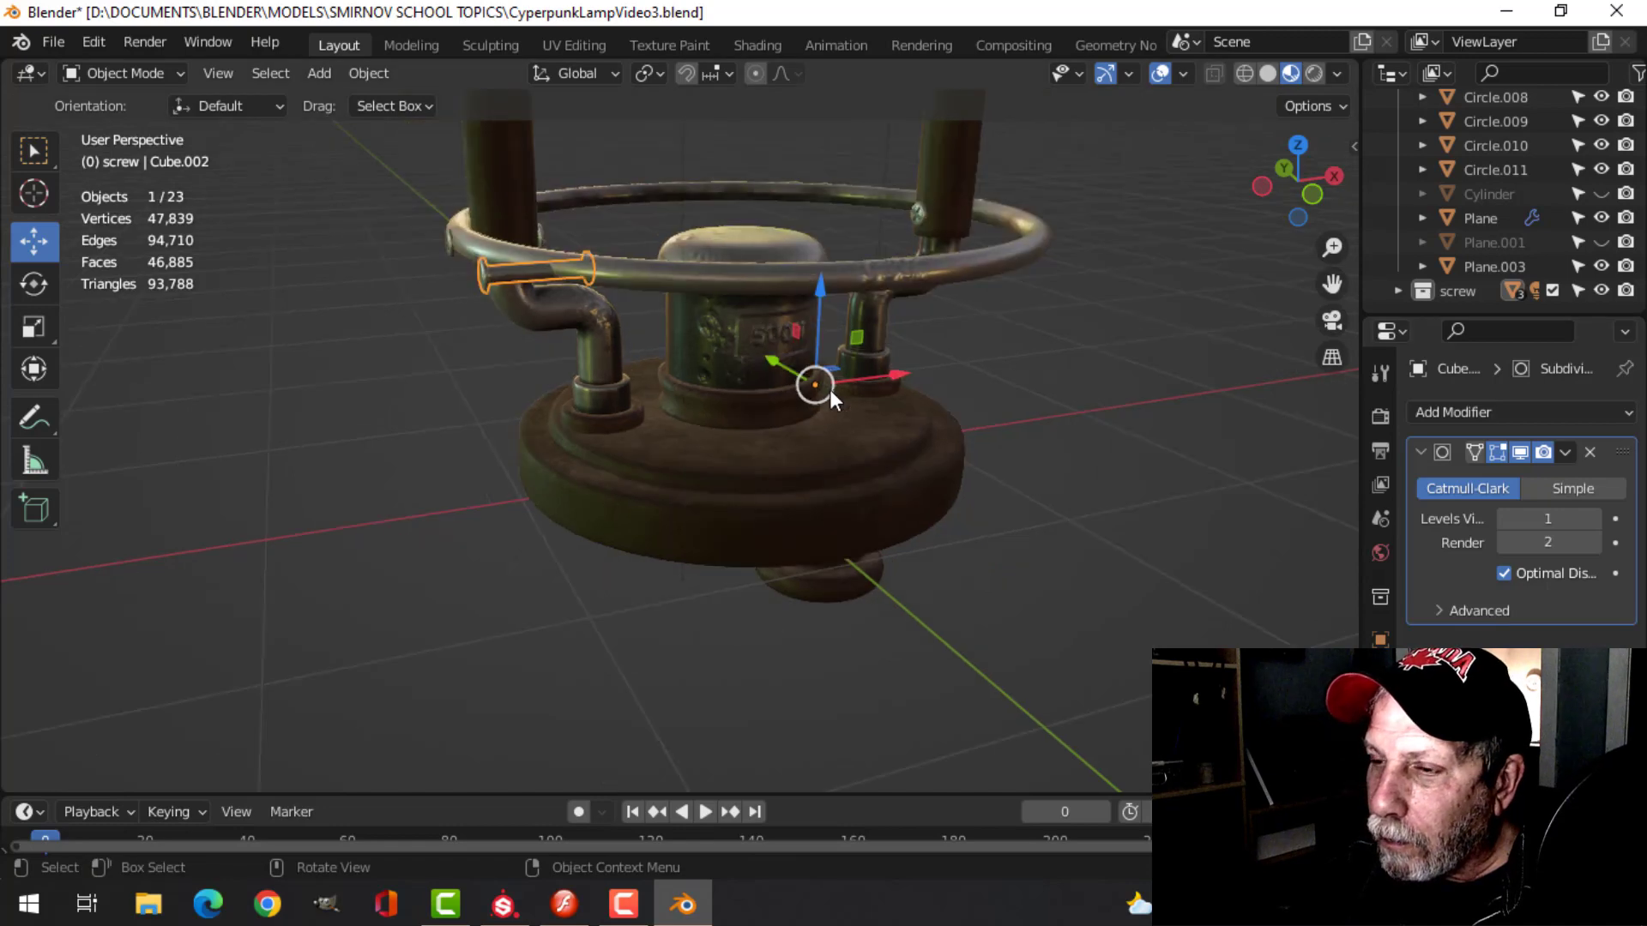
{"action": "key", "text": "Tab"}
{"action": "key", "text": "a"}
{"action": "middle_click_drag", "start_coordinate": [683, 360], "coordinate": [740, 357]}
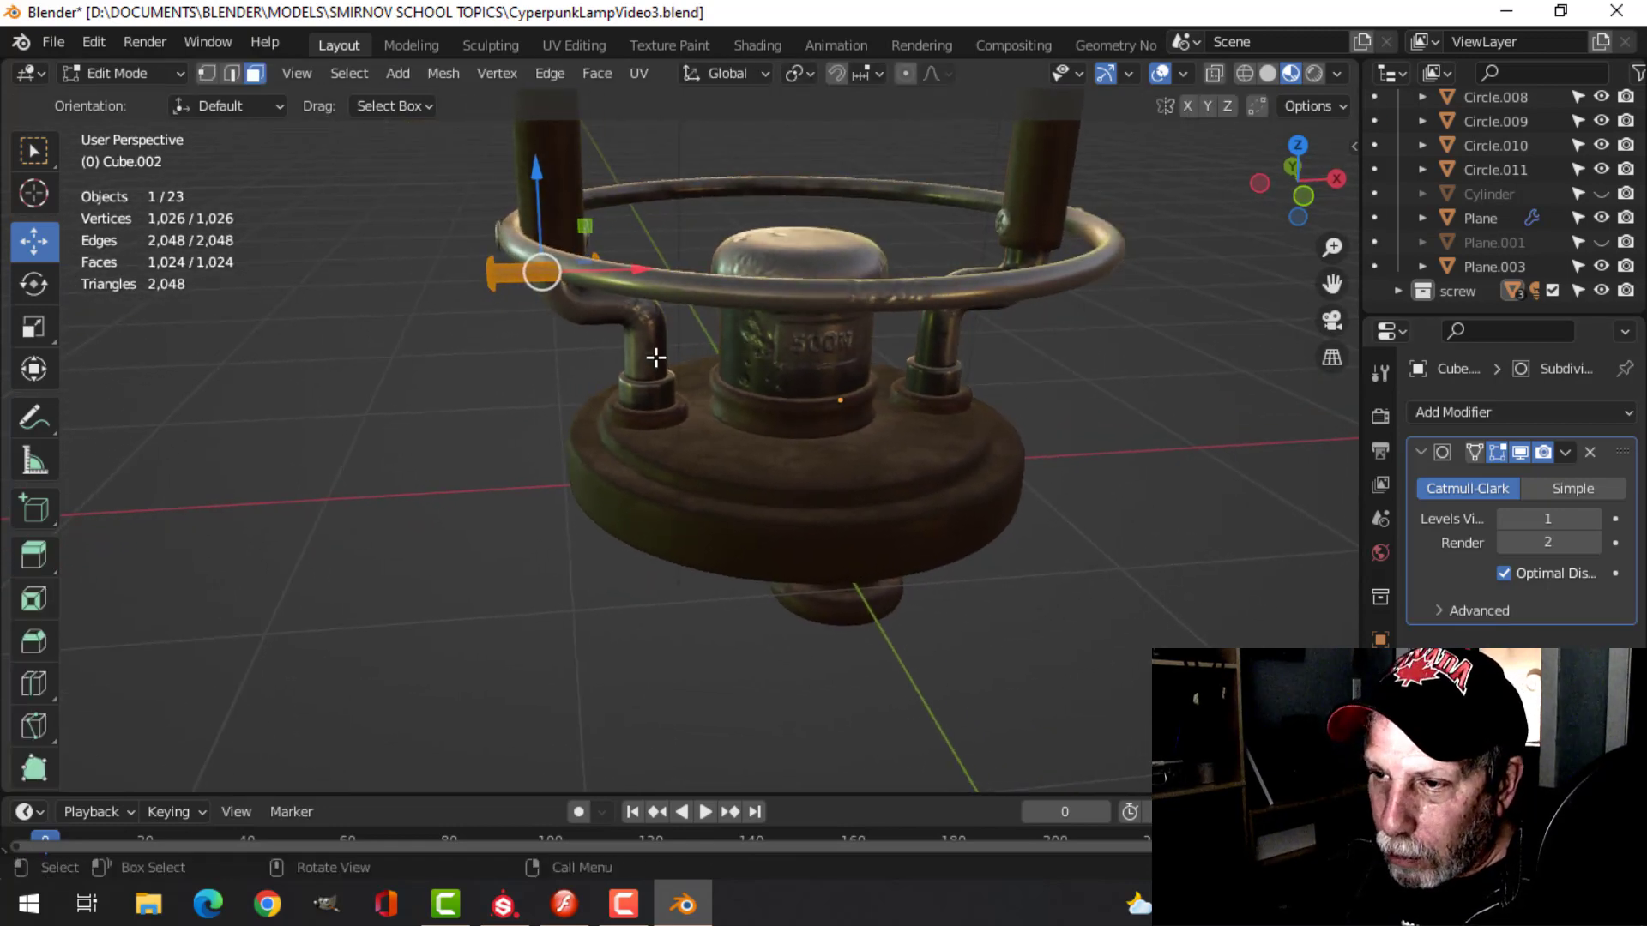
{"action": "type", "text": "ry9"}
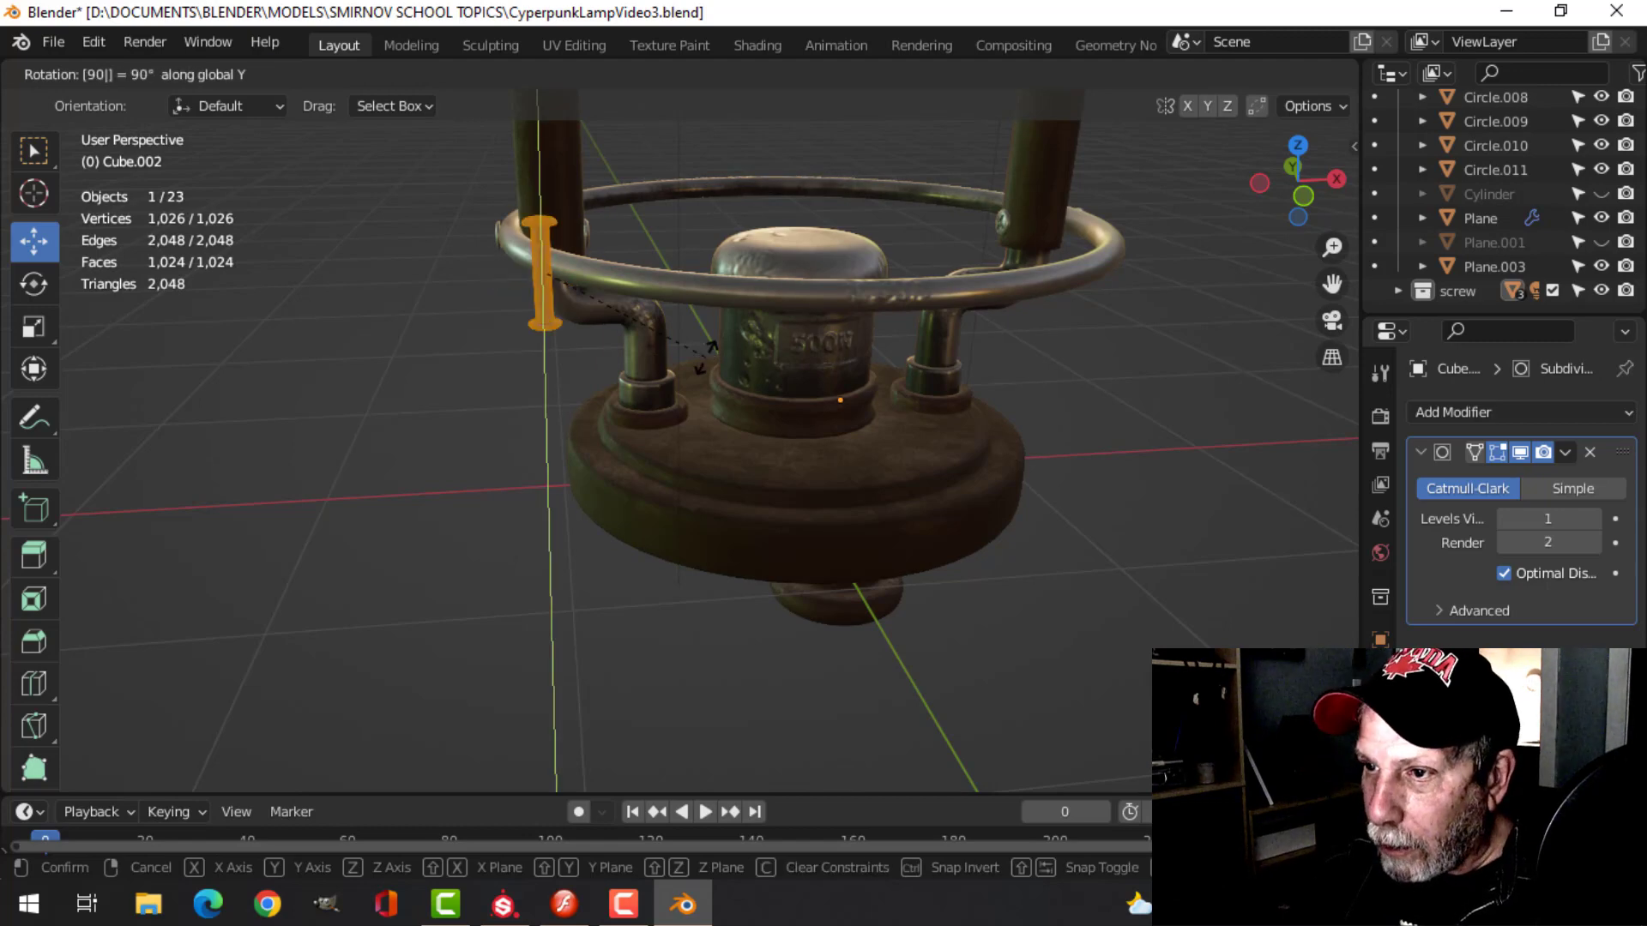
{"action": "type", "text": "0"}
{"action": "key", "text": "Return"}
- Move the upright screw over the front of the lamp base and lower it about 0.87539 m along Z
{"action": "key", "text": "KP_7"}
{"action": "key", "text": "g"}
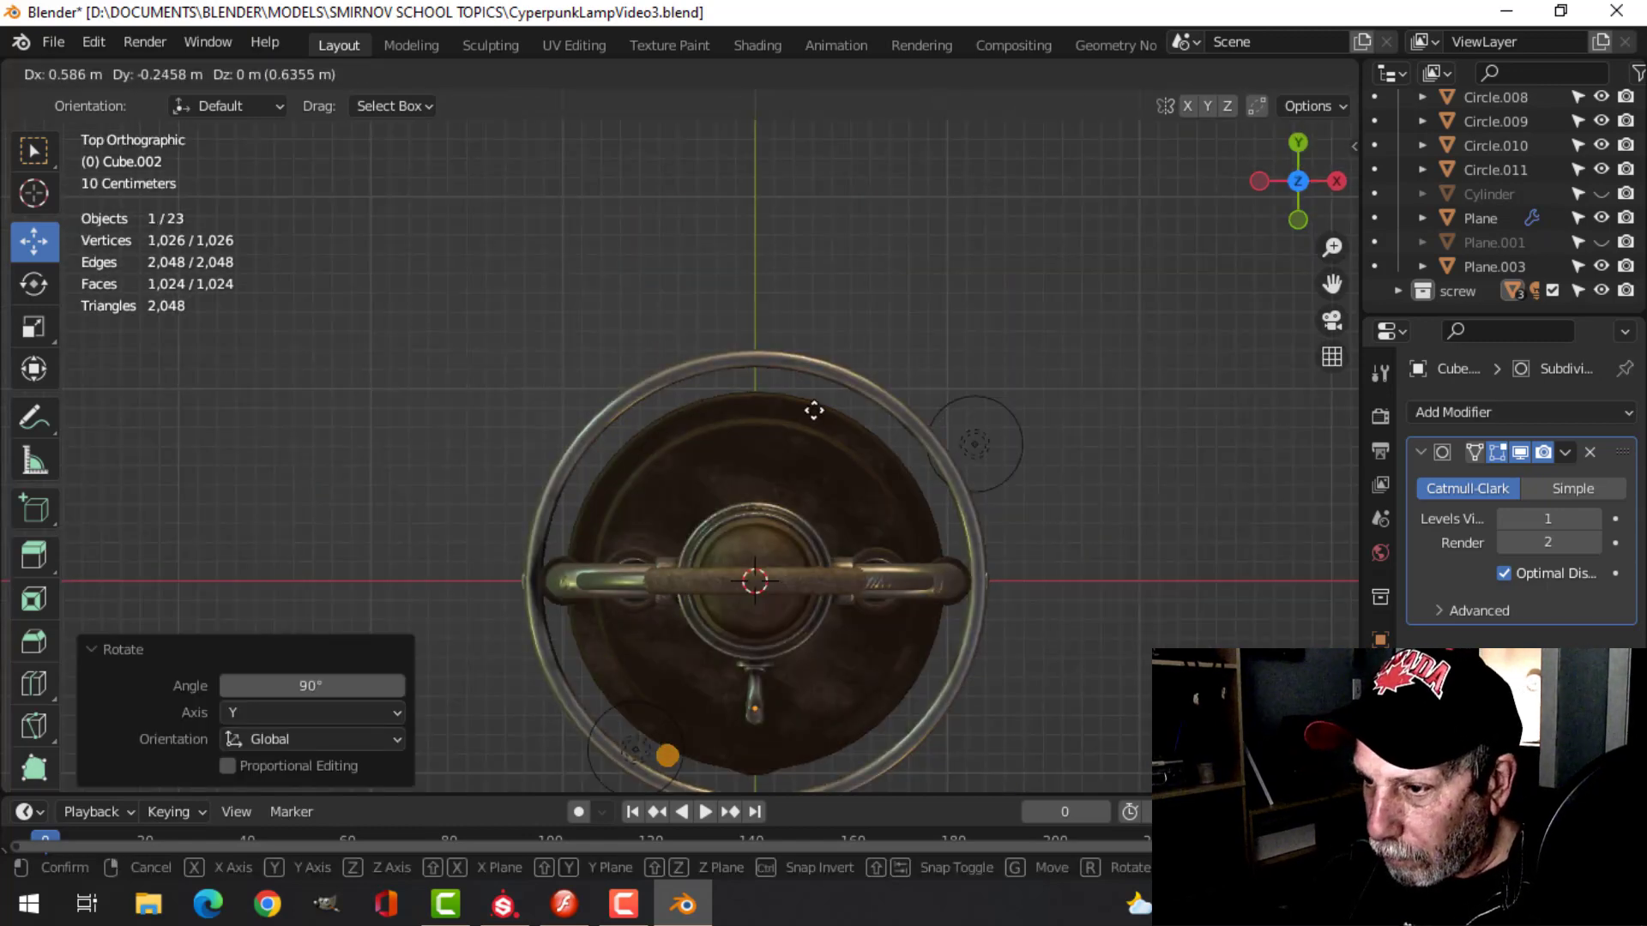
{"action": "left_click", "coordinate": [897, 395]}
{"action": "scroll", "coordinate": [867, 449], "scroll_direction": "up", "scroll_amount": 2}
{"action": "middle_click_drag", "start_coordinate": [867, 448], "coordinate": [841, 393]}
{"action": "key", "text": "g"}
{"action": "key", "text": "z"}
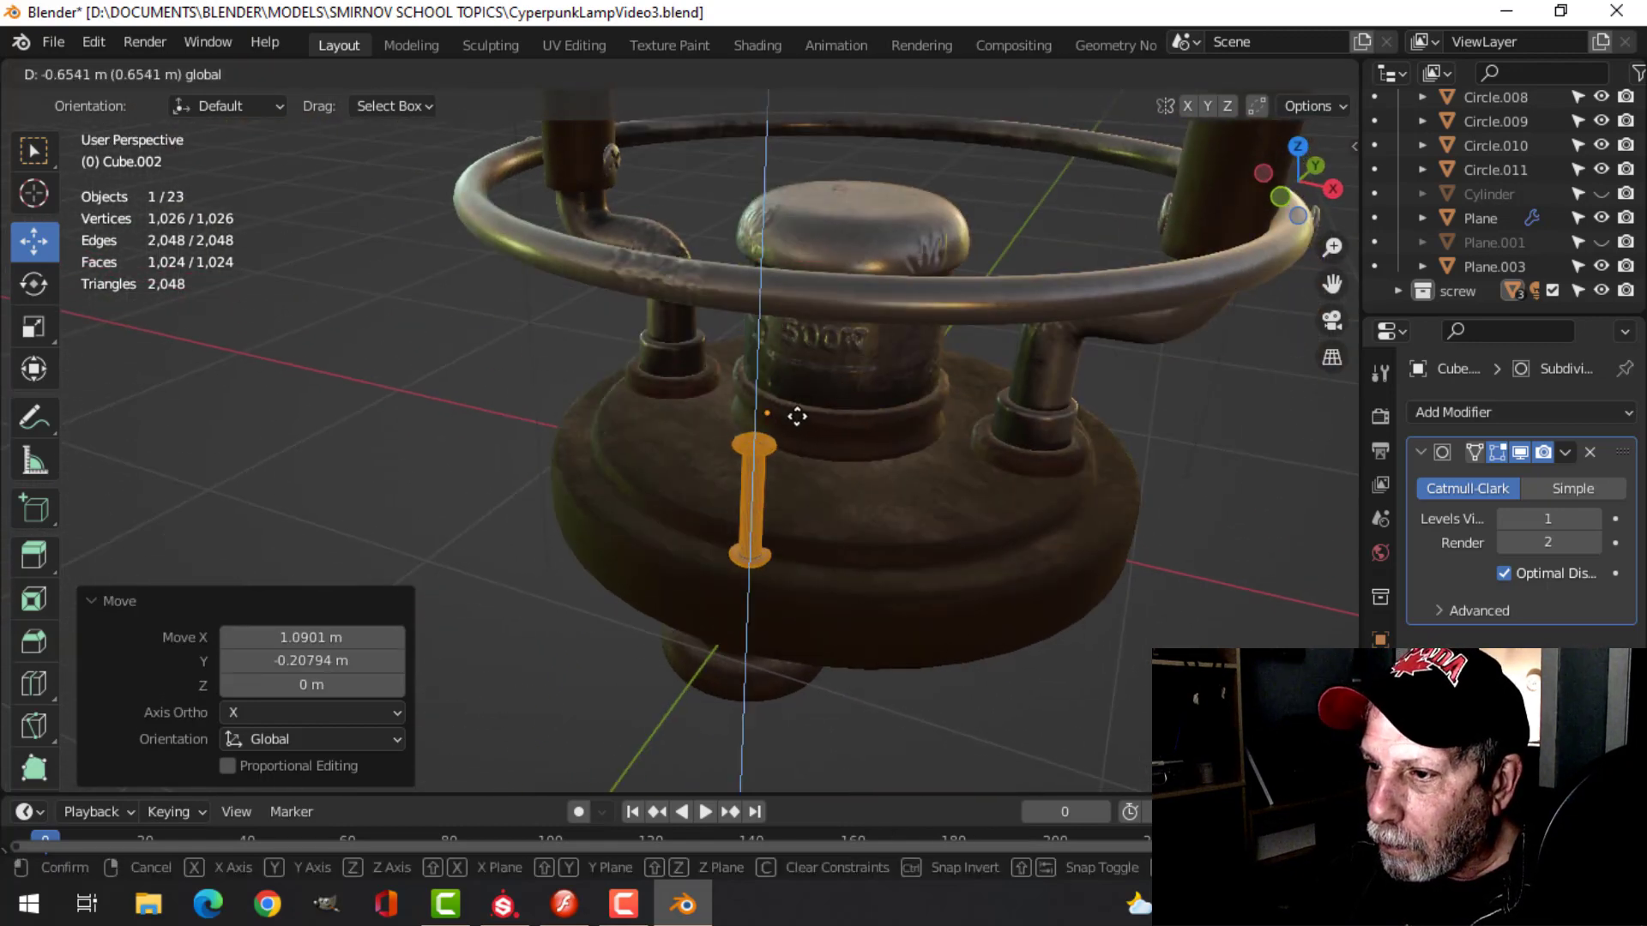
{"action": "left_click", "coordinate": [816, 485]}
{"action": "middle_click_drag", "start_coordinate": [815, 486], "coordinate": [718, 564]}
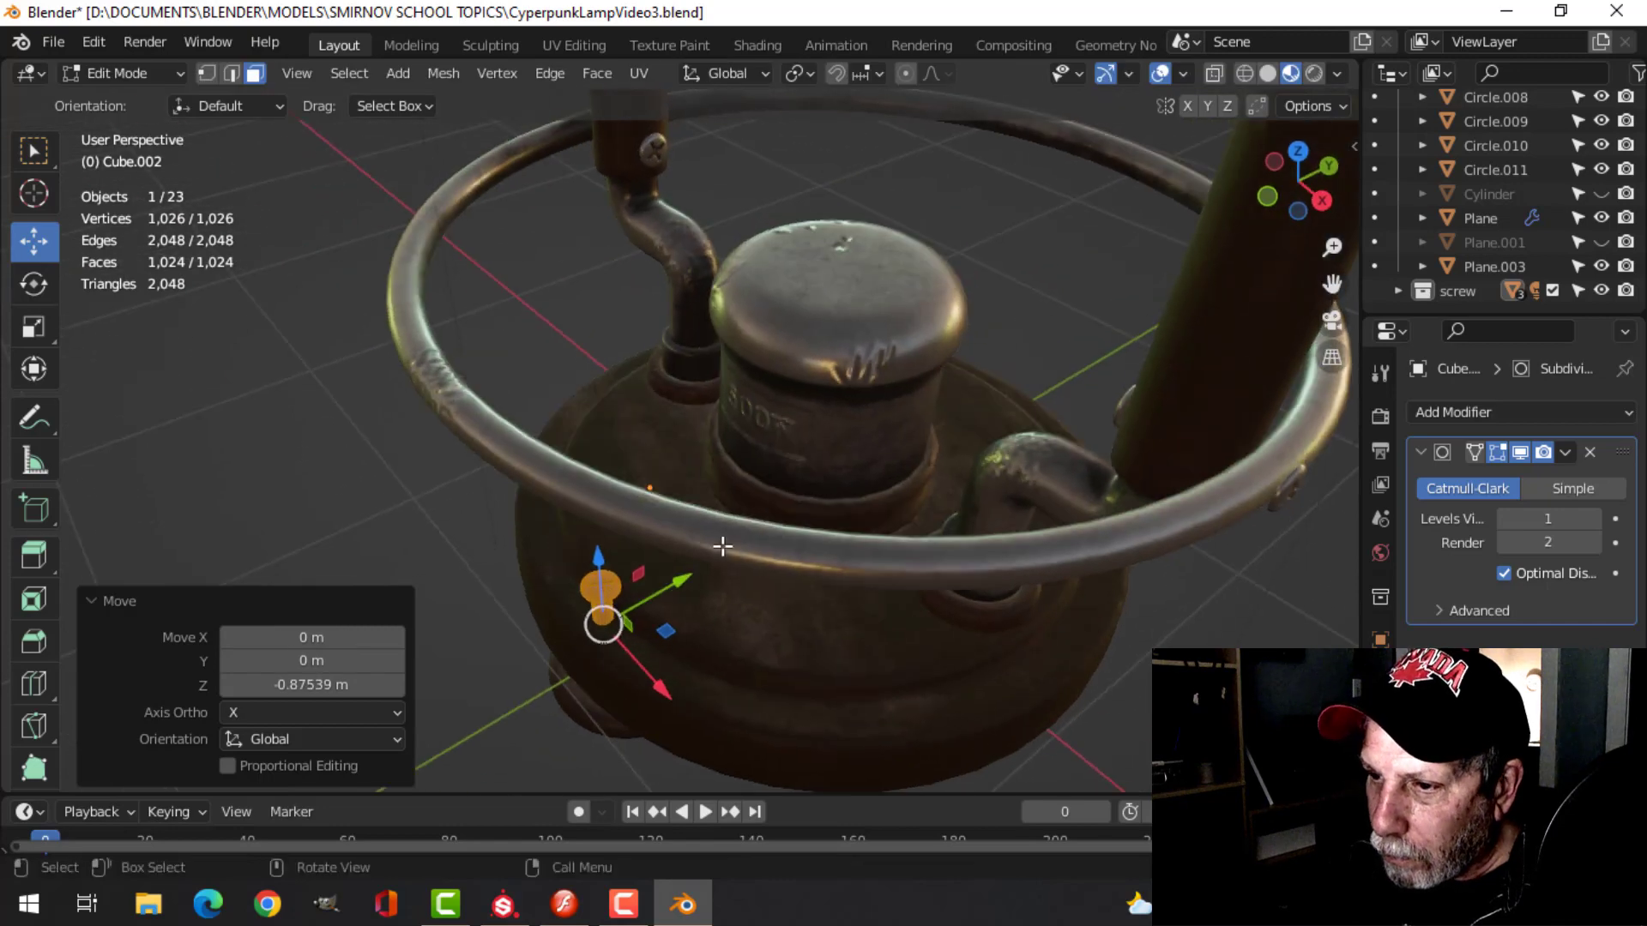
- Fine-tune the screw's position so its head sits on the base surface, and scale it up about 1.2 times
{"action": "left_click_drag", "start_coordinate": [682, 586], "coordinate": [962, 530]}
{"action": "key", "text": "KP_Decimal"}
{"action": "middle_click_drag", "start_coordinate": [1000, 497], "coordinate": [702, 329]}
{"action": "left_click_drag", "start_coordinate": [702, 329], "coordinate": [703, 438]}
{"action": "middle_click_drag", "start_coordinate": [860, 404], "coordinate": [680, 485]}
{"action": "left_click_drag", "start_coordinate": [775, 500], "coordinate": [823, 490]}
{"action": "key", "text": "s"}
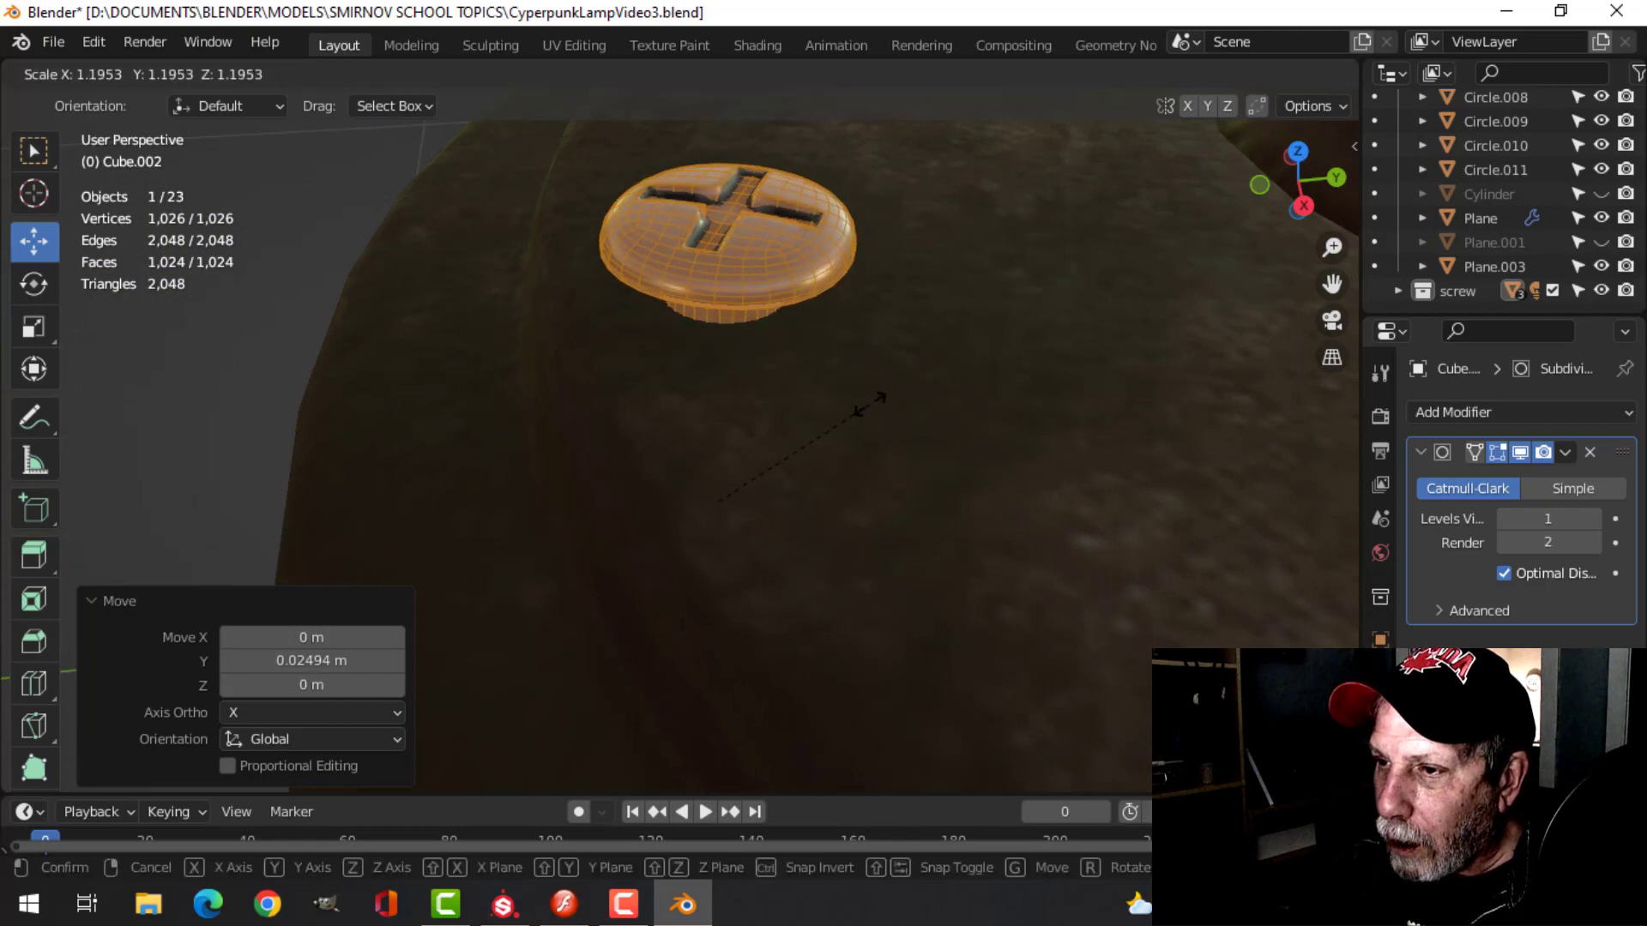
{"action": "left_click", "coordinate": [869, 405]}
- In front wireframe view, delete the screw's lower head vertices and return to Solid shading
{"action": "middle_click_drag", "start_coordinate": [870, 405], "coordinate": [932, 390]}
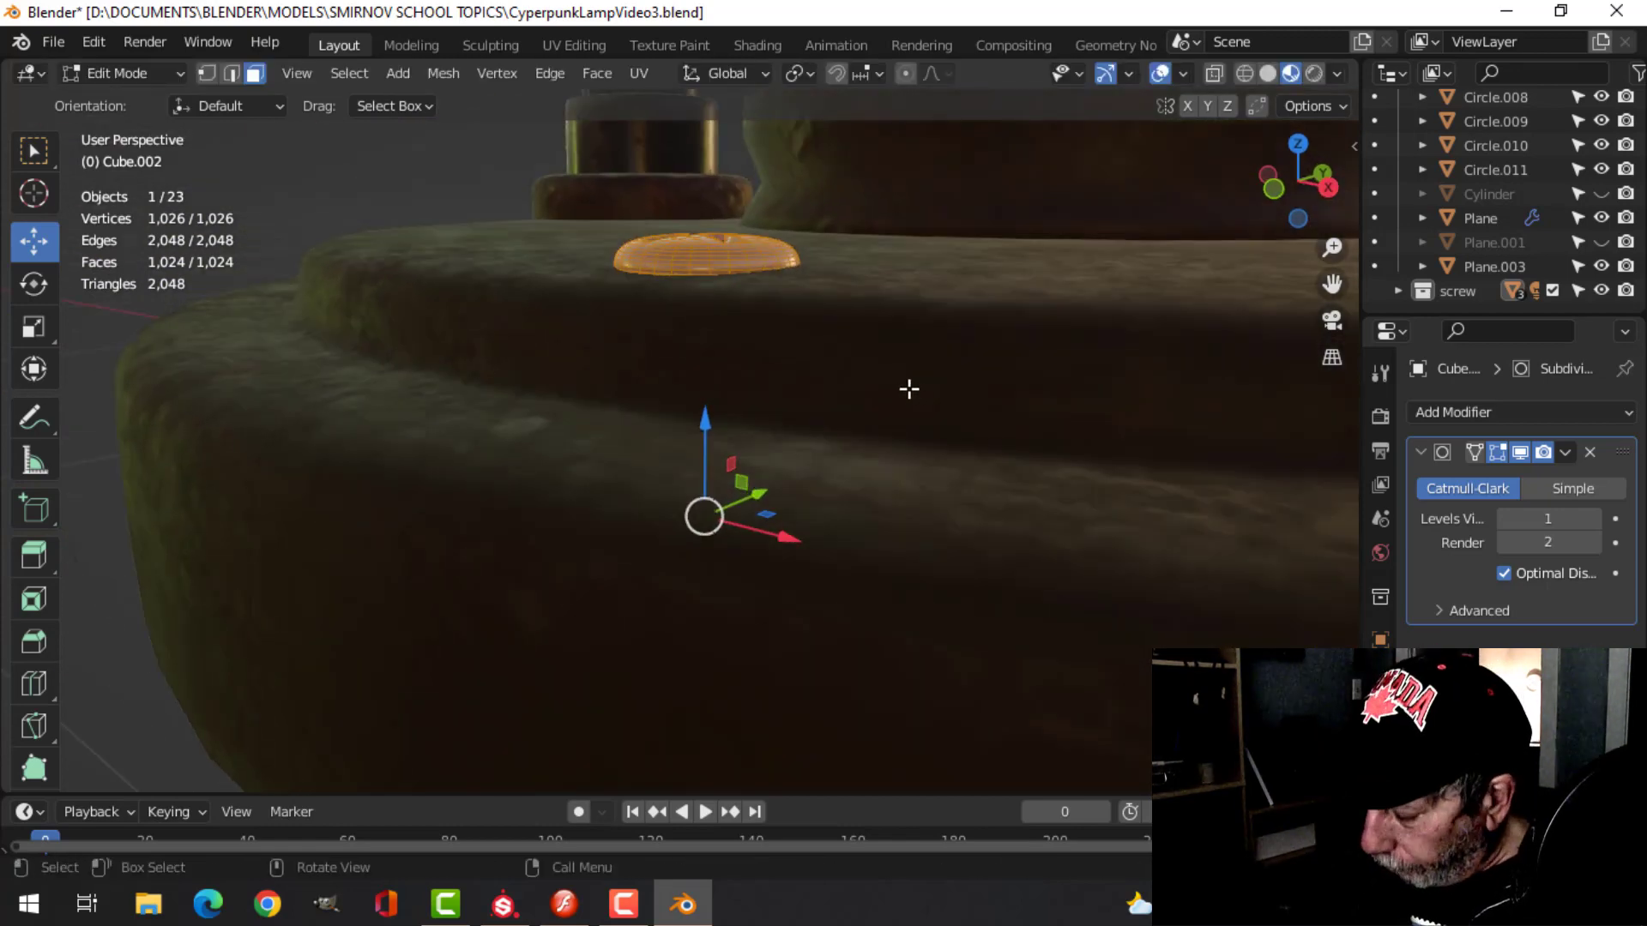
{"action": "key", "text": "KP_1"}
{"action": "key", "text": "z"}
{"action": "left_click", "coordinate": [700, 397]}
{"action": "key", "text": "alt+a"}
{"action": "middle_click_drag", "start_coordinate": [871, 592], "coordinate": [889, 440], "text": "shift"}
{"action": "key", "text": "b"}
{"action": "left_click_drag", "start_coordinate": [515, 393], "coordinate": [941, 650]}
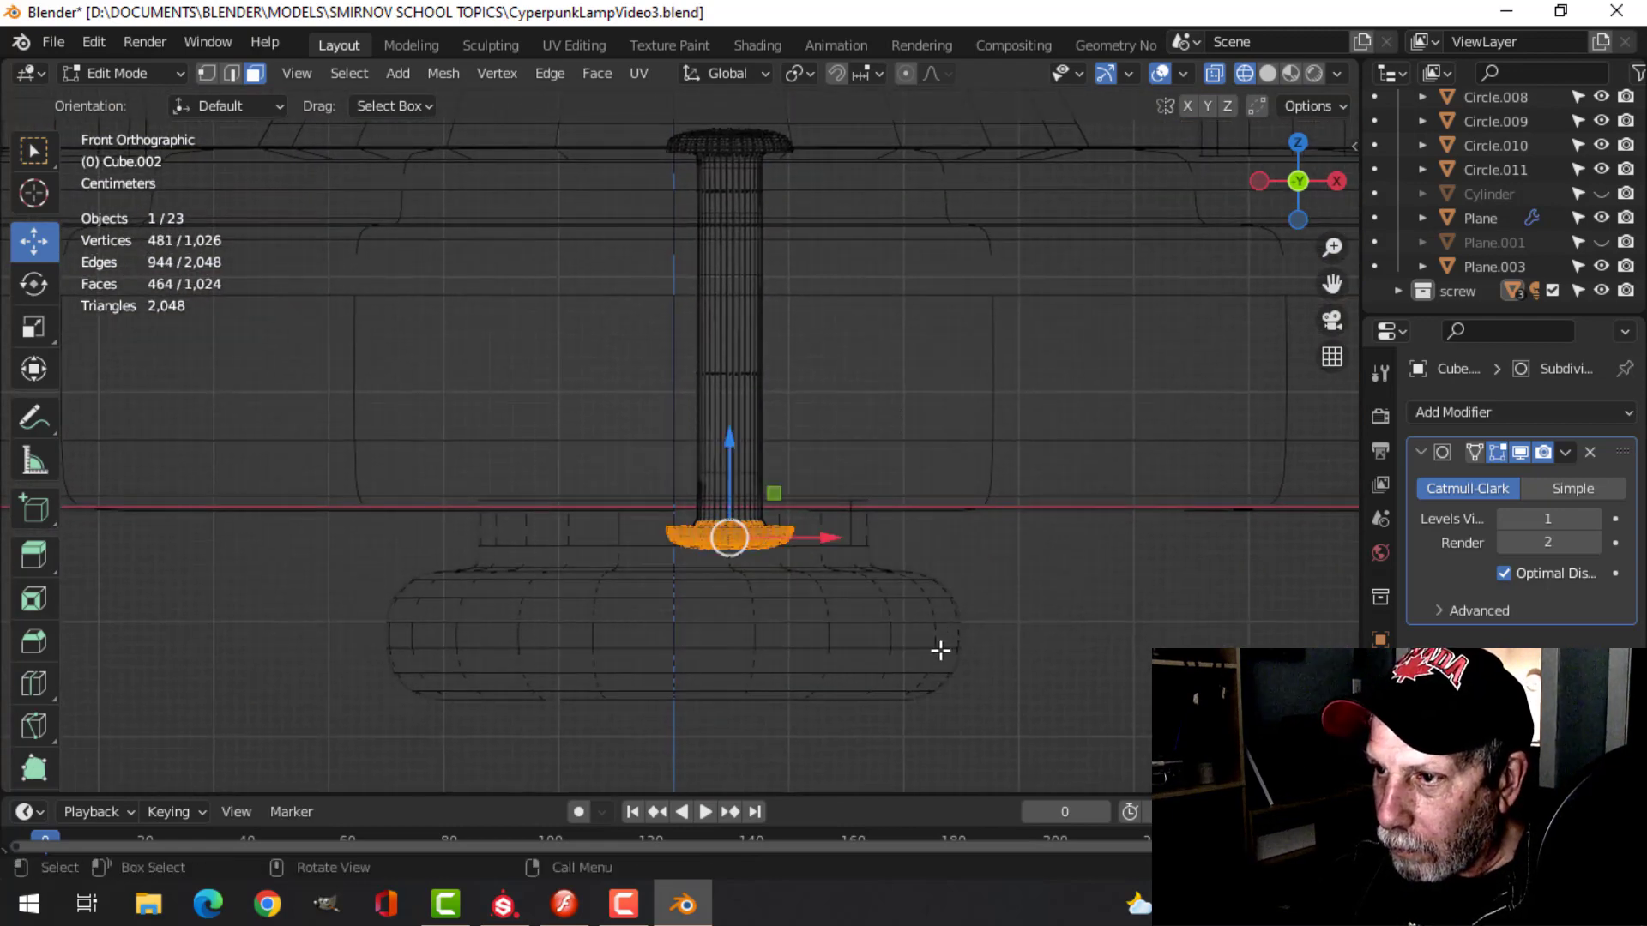
{"action": "key", "text": "x"}
{"action": "left_click", "coordinate": [897, 537]}
{"action": "key", "text": "z"}
{"action": "left_click", "coordinate": [1015, 434]}
- Scale the remaining screw mesh about 1.35 times in X and Y only, and return to Object Mode in Material Preview shading
{"action": "mouse_move", "coordinate": [969, 443]}
{"action": "middle_mouse_down"}
{"action": "mouse_move", "coordinate": [900, 492]}
{"action": "mouse_move", "coordinate": [897, 553]}
{"action": "middle_mouse_up"}
{"action": "key", "text": "a"}
{"action": "middle_click_drag", "start_coordinate": [926, 326], "coordinate": [841, 470], "text": "shift"}
{"action": "key", "text": "s"}
{"action": "key", "text": "shift+z"}
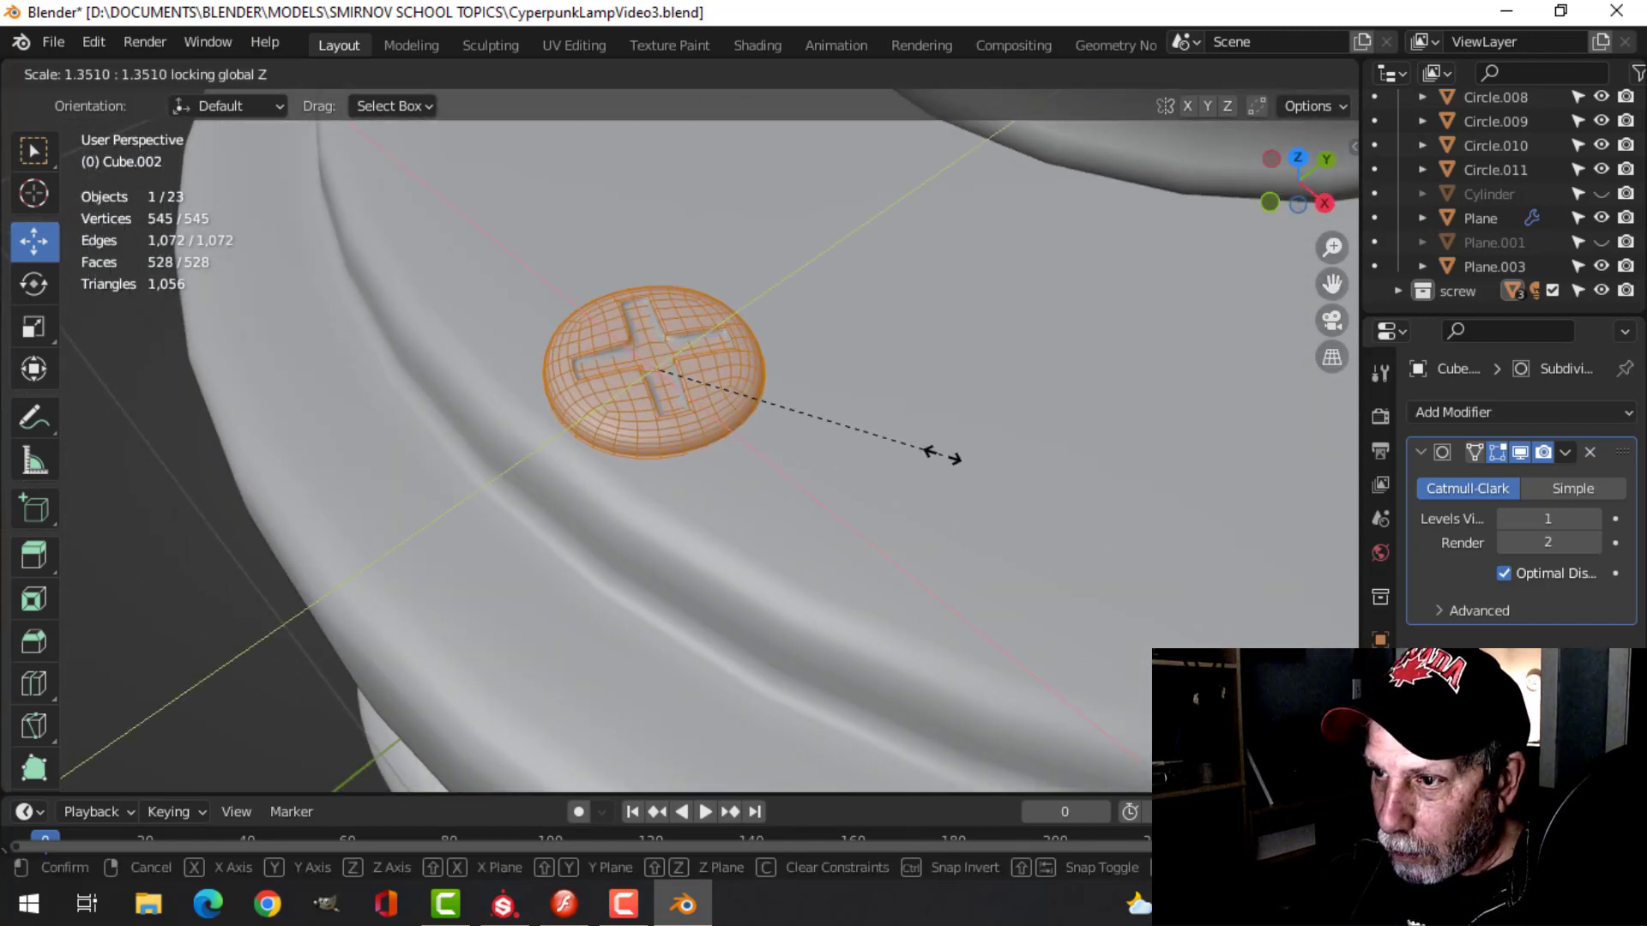
{"action": "left_click", "coordinate": [940, 452]}
{"action": "key", "text": "z"}
{"action": "key", "text": "Tab"}
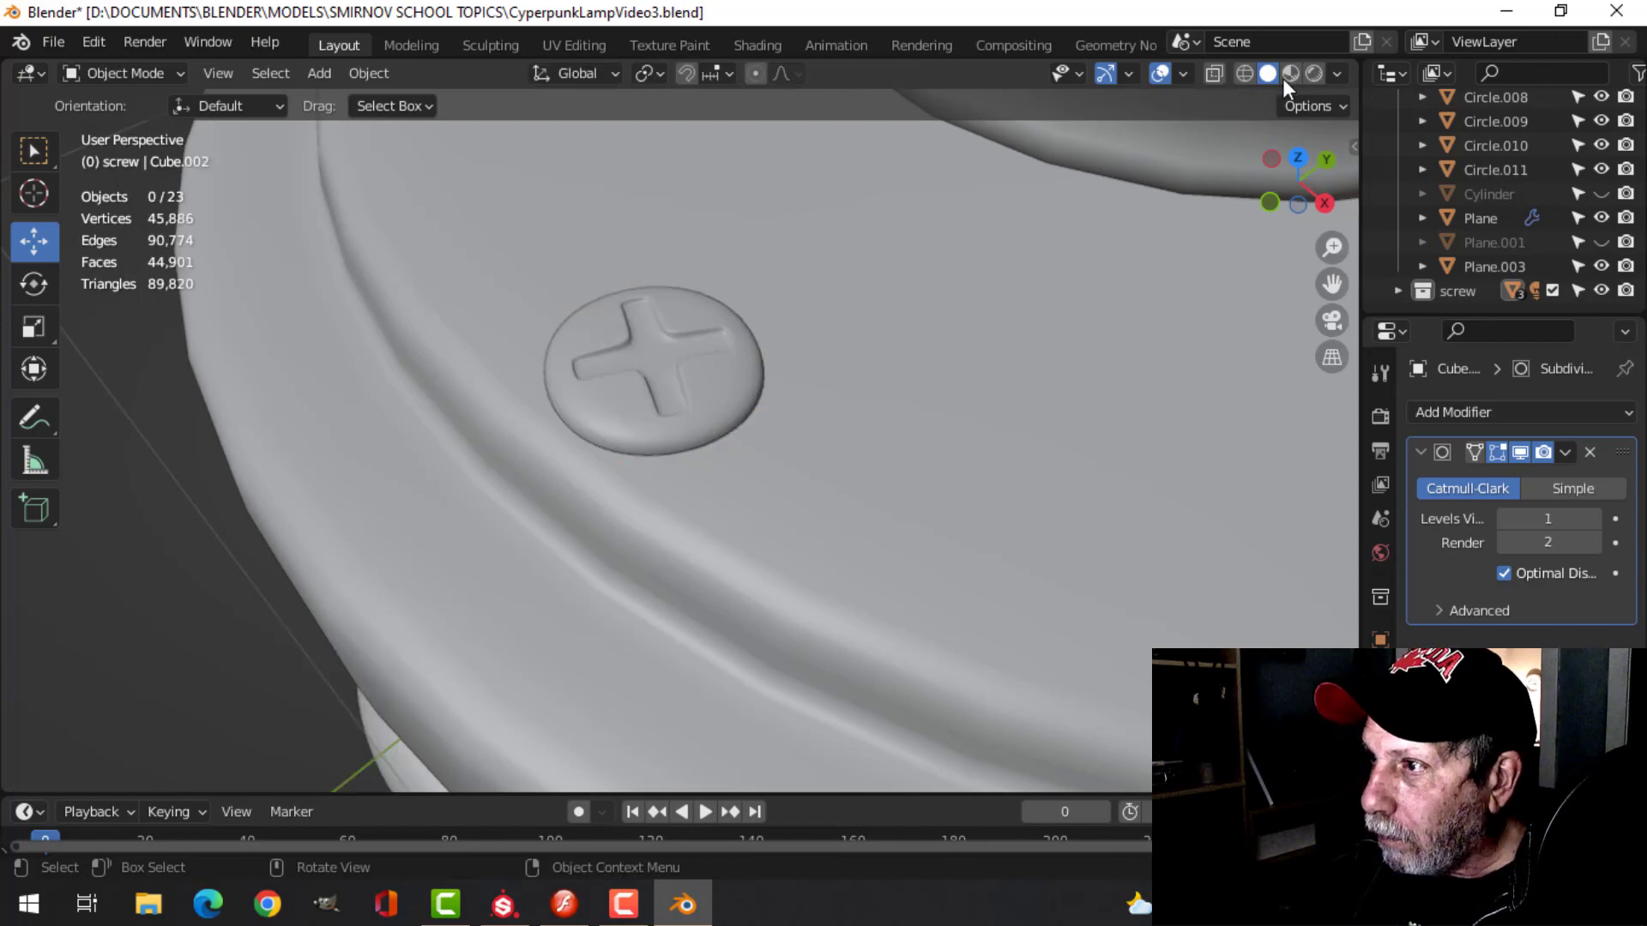
{"action": "left_click", "coordinate": [1289, 74]}
- Flatten the base screw slightly by scaling its mesh along Z in Edit Mode
{"action": "scroll", "coordinate": [801, 465], "scroll_direction": "down", "scroll_amount": 6}
{"action": "mouse_move", "coordinate": [806, 471]}
{"action": "middle_mouse_down"}
{"action": "mouse_move", "coordinate": [725, 482]}
{"action": "mouse_move", "coordinate": [799, 398]}
{"action": "mouse_move", "coordinate": [871, 445]}
{"action": "mouse_move", "coordinate": [915, 448]}
{"action": "middle_mouse_up"}
{"action": "scroll", "coordinate": [712, 467], "scroll_direction": "up", "scroll_amount": 4}
{"action": "left_click", "coordinate": [656, 387]}
{"action": "scroll", "coordinate": [708, 484], "scroll_direction": "down", "scroll_amount": 3}
{"action": "key", "text": "Tab"}
{"action": "key", "text": "s"}
{"action": "key", "text": "z"}
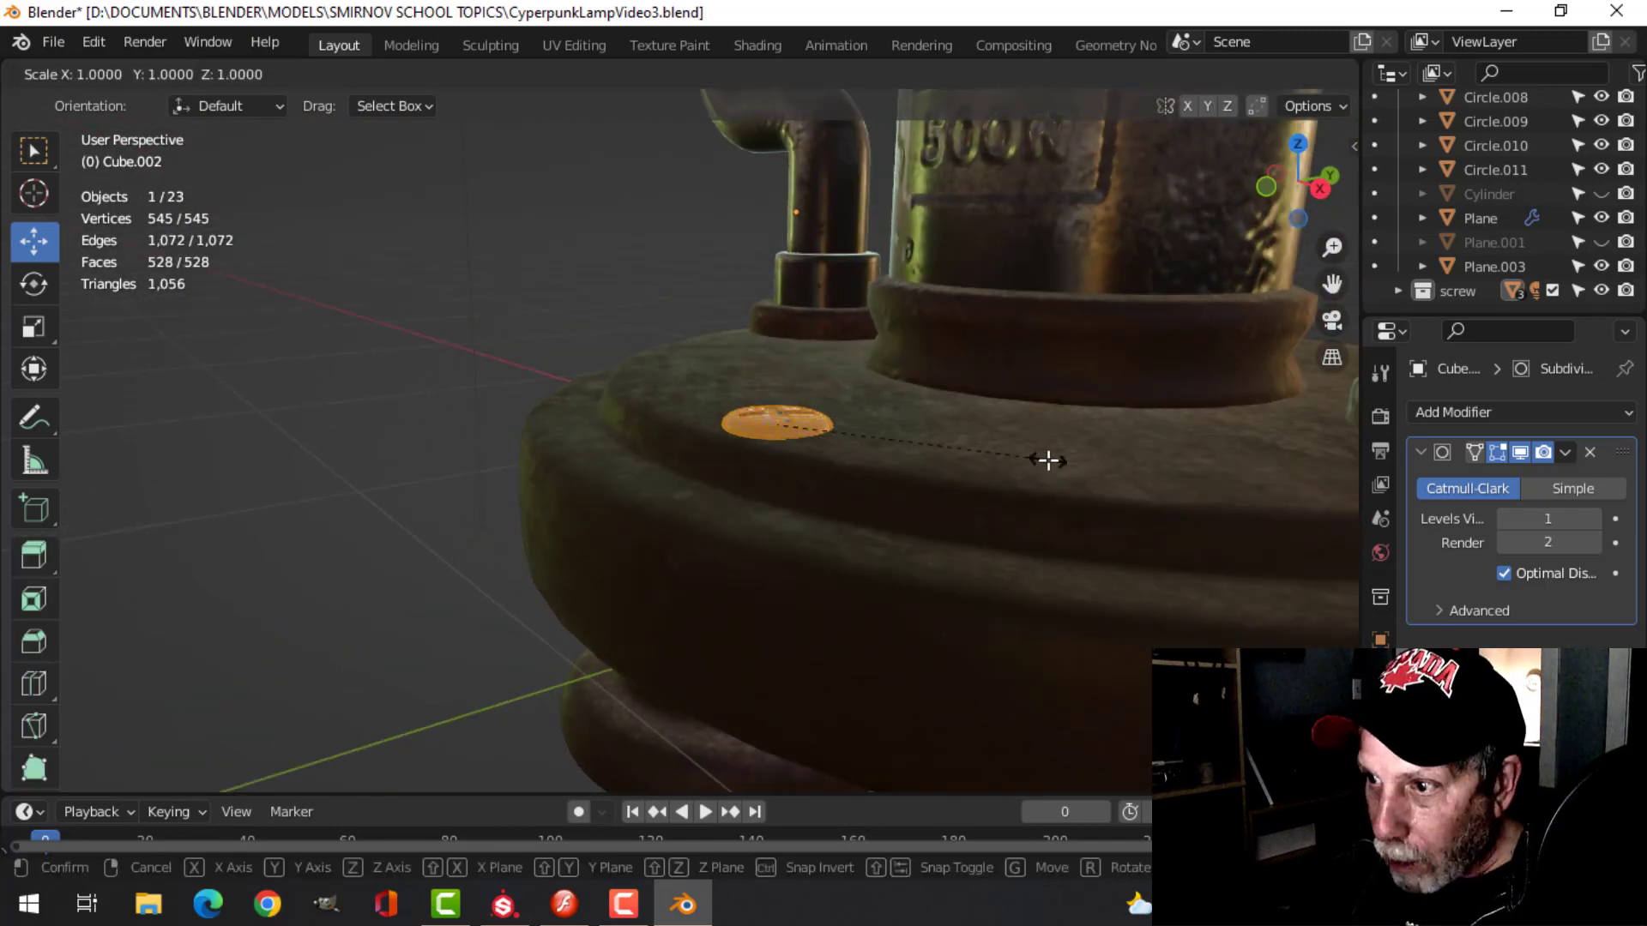
{"action": "left_click", "coordinate": [1003, 445]}
{"action": "key", "text": "Tab"}
{"action": "middle_click_drag", "start_coordinate": [911, 426], "coordinate": [845, 514]}
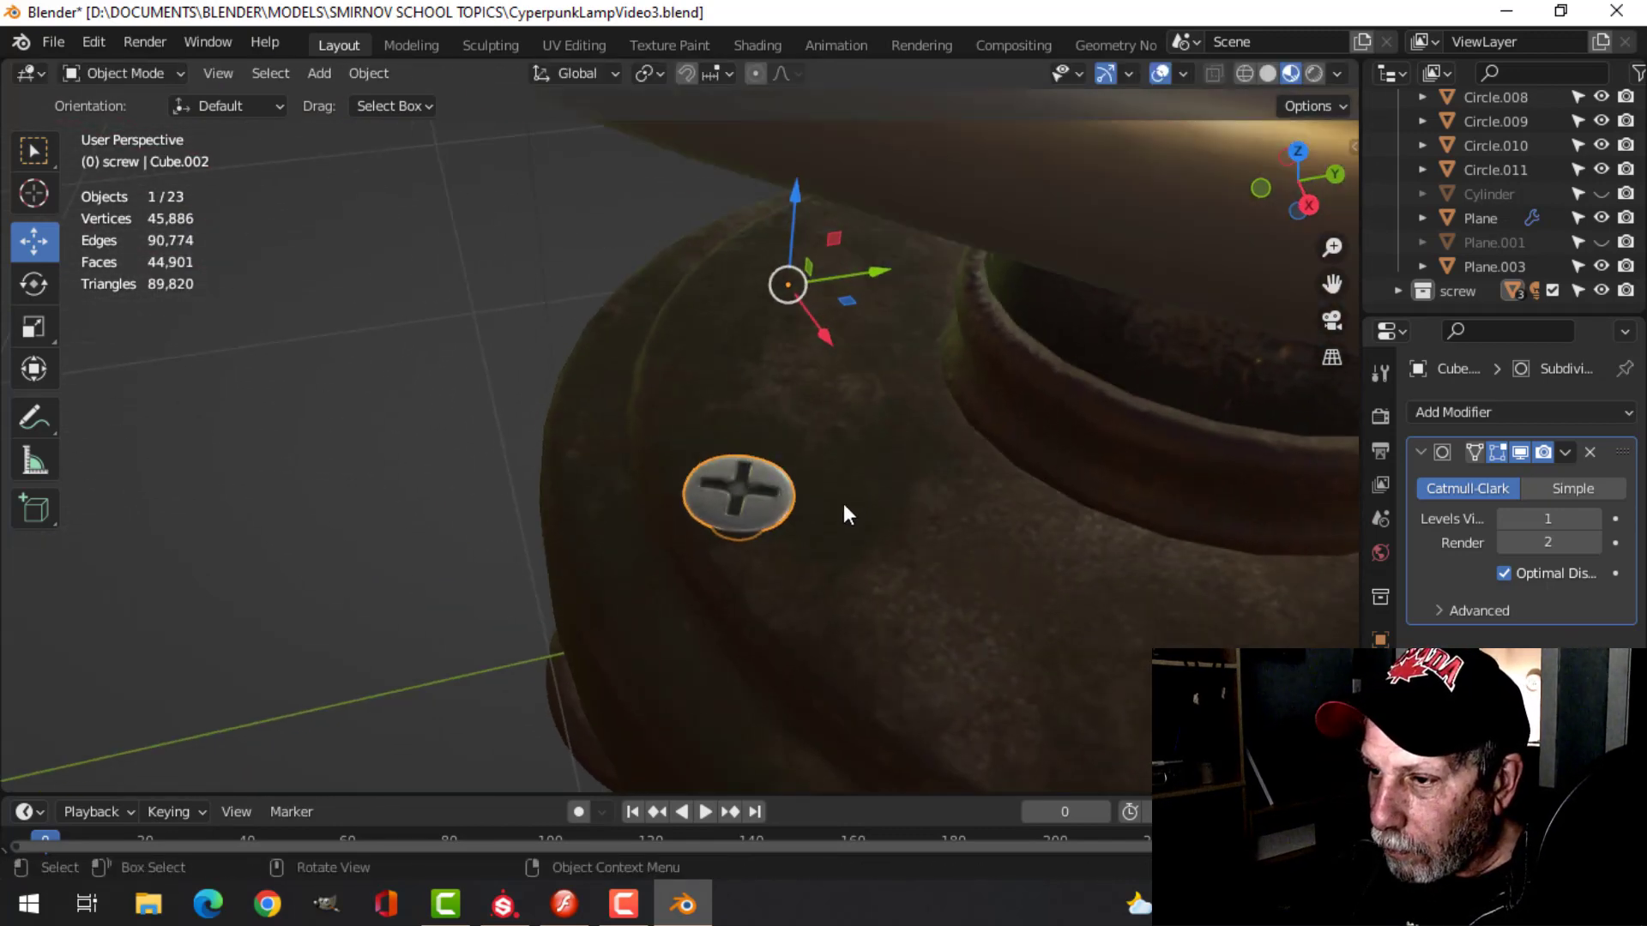
- Move the base screw's mesh about 0.0497 m along Y and rotate it -35.5° around Z
{"action": "key", "text": "Tab"}
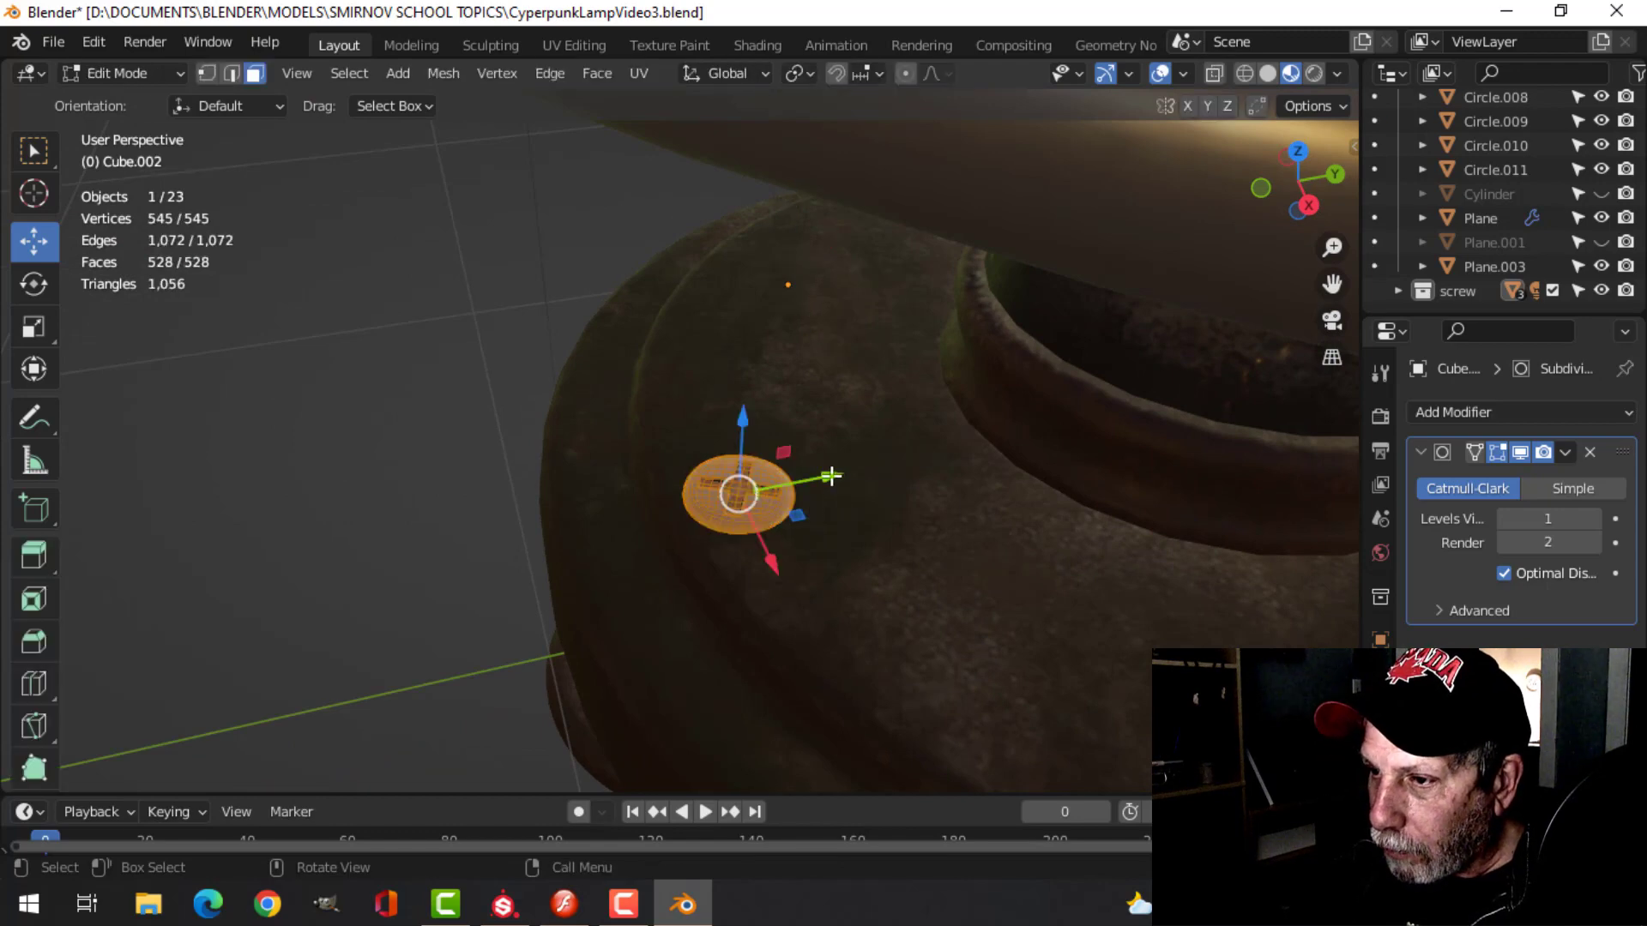
{"action": "left_click_drag", "start_coordinate": [832, 470], "coordinate": [871, 469]}
{"action": "key", "text": "r"}
{"action": "key", "text": "z"}
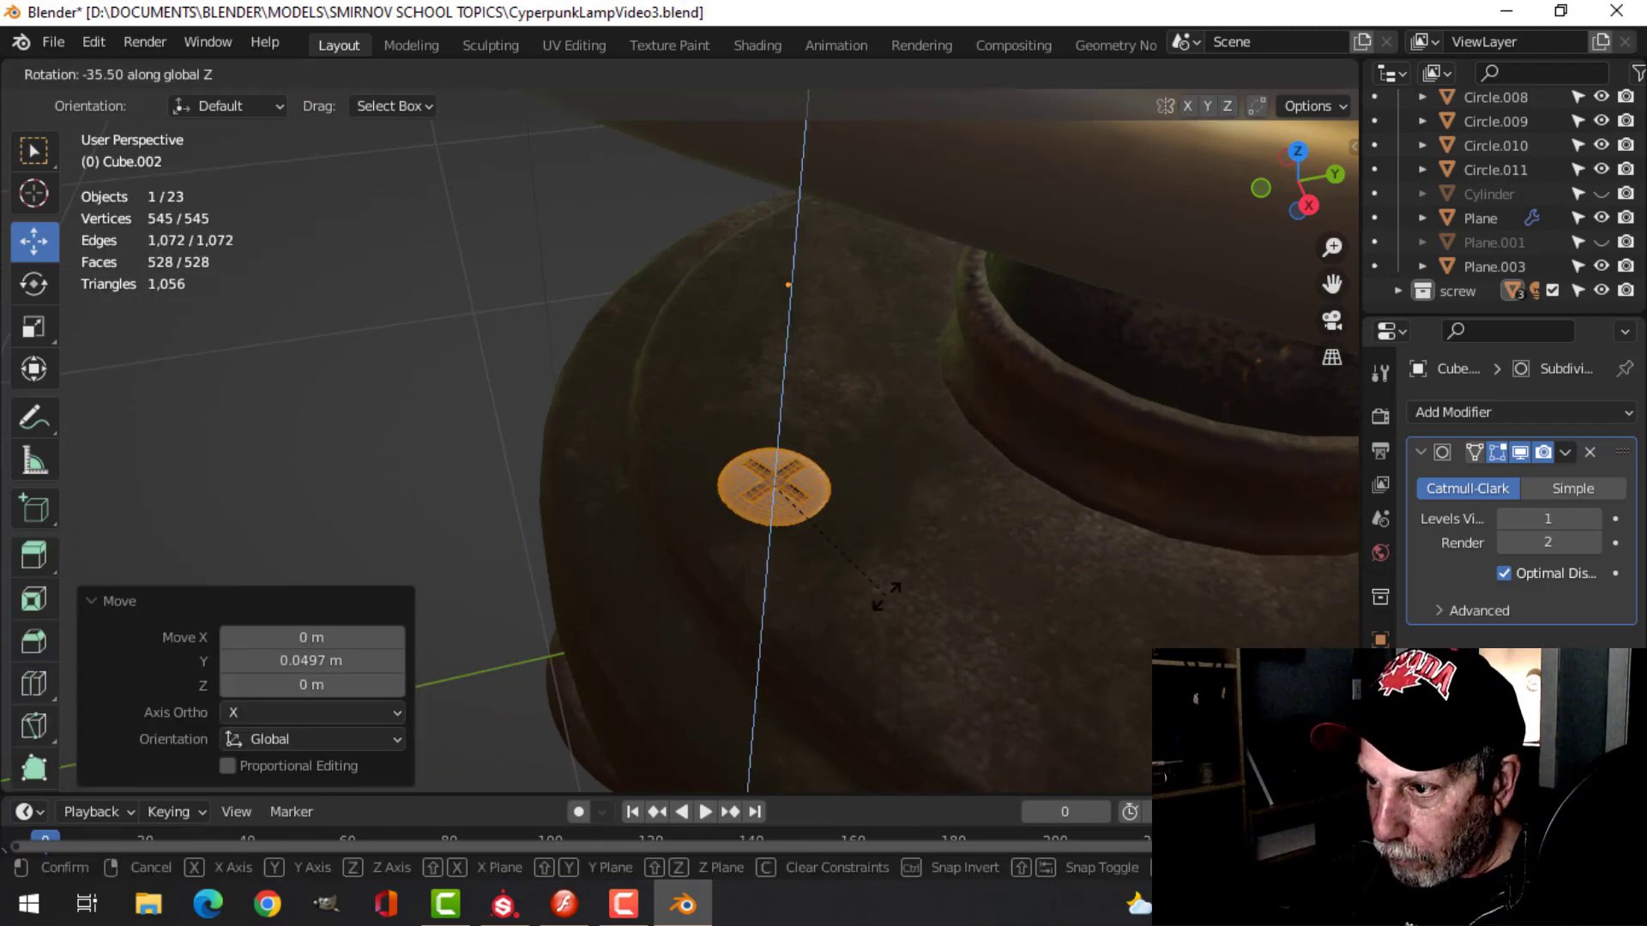
{"action": "left_click", "coordinate": [885, 594]}
- In top view, duplicate the screw mesh to the opposite side of the base, about 1.39 m along Y, and rotate the copy around Z
{"action": "key", "text": "KP_7"}
{"action": "middle_click_drag", "start_coordinate": [912, 570], "coordinate": [840, 689], "text": "shift"}
{"action": "scroll", "coordinate": [780, 619], "scroll_direction": "up", "scroll_amount": 3}
{"action": "scroll", "coordinate": [775, 626], "scroll_direction": "down", "scroll_amount": 3}
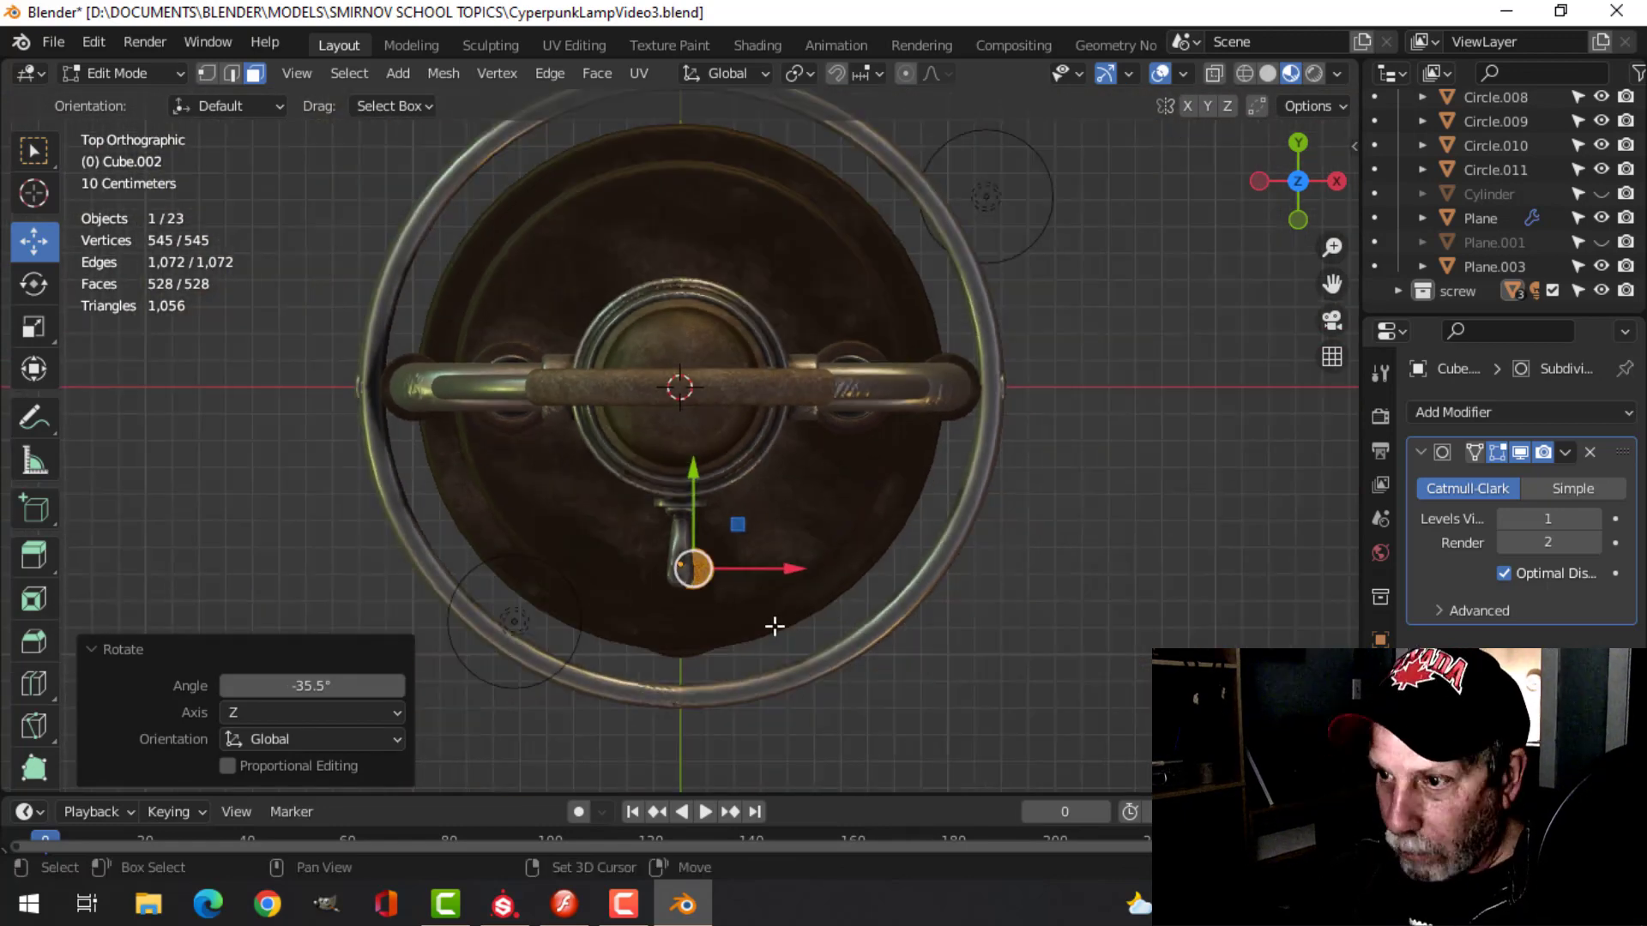
{"action": "key", "text": "shift+d"}
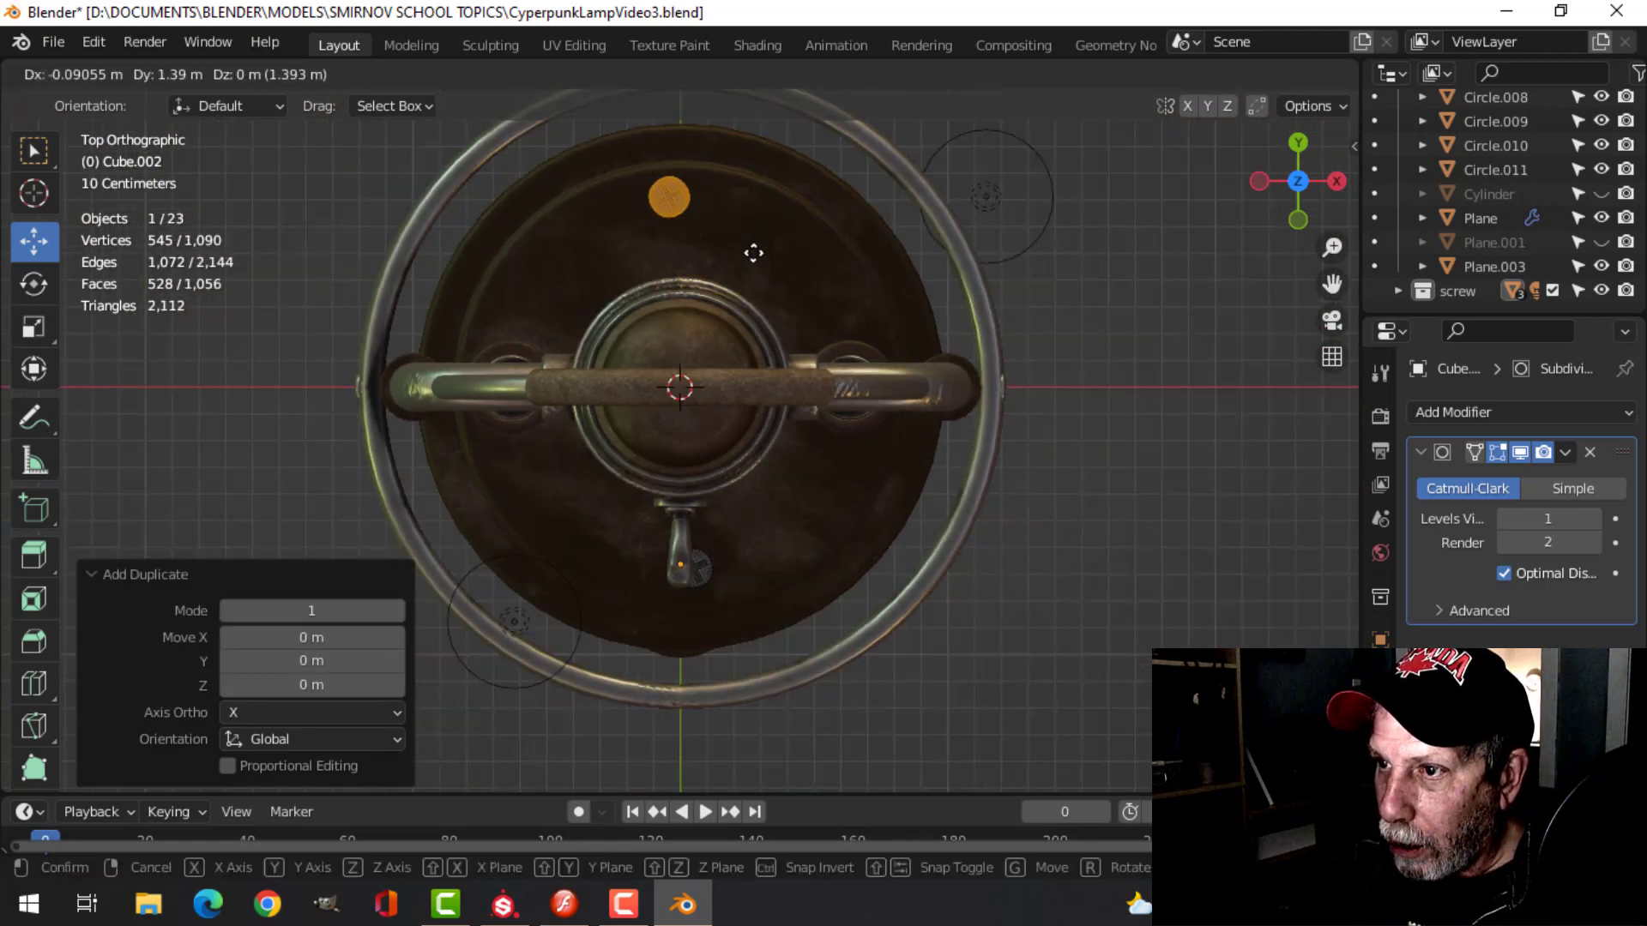
{"action": "left_click", "coordinate": [753, 252]}
{"action": "key", "text": "r"}
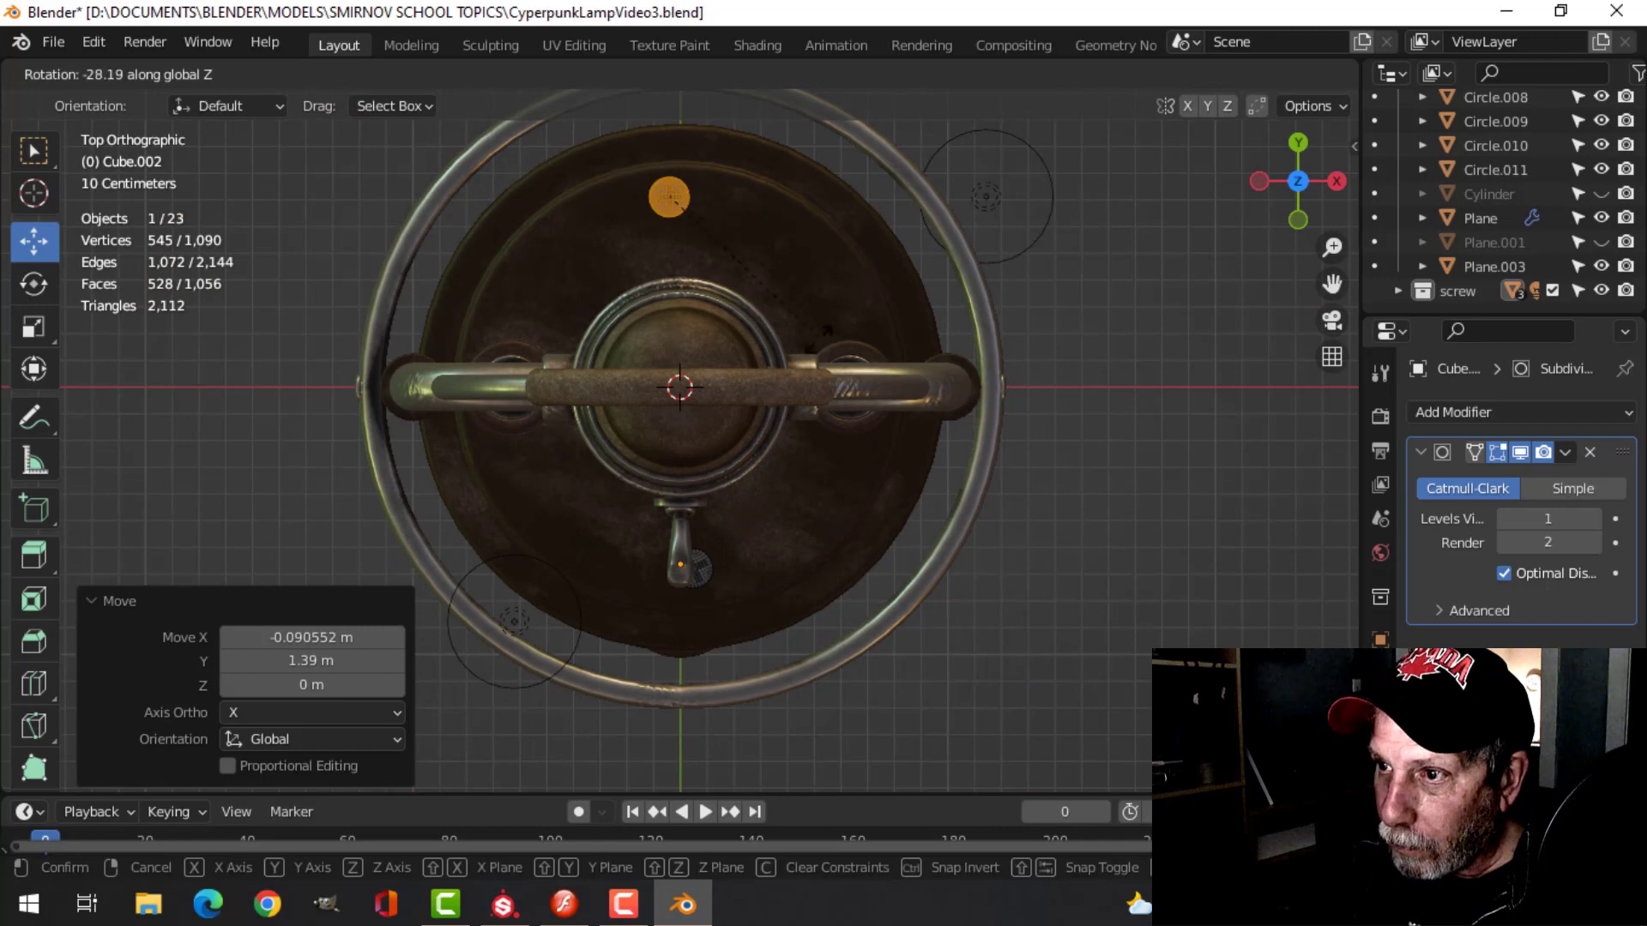
{"action": "left_click", "coordinate": [812, 339]}
{"action": "middle_click_drag", "start_coordinate": [812, 339], "coordinate": [673, 268]}
{"action": "key", "text": "Tab"}
- Inspect the new screws on the base and rings from several angles, close up and with the whole lamp in view
{"action": "scroll", "coordinate": [923, 358], "scroll_direction": "down", "scroll_amount": 5}
{"action": "middle_click_drag", "start_coordinate": [875, 361], "coordinate": [782, 417]}
{"action": "scroll", "coordinate": [798, 438], "scroll_direction": "up", "scroll_amount": 3}
{"action": "scroll", "coordinate": [782, 417], "scroll_direction": "up", "scroll_amount": 2}
{"action": "scroll", "coordinate": [600, 445], "scroll_direction": "down", "scroll_amount": 4}
{"action": "scroll", "coordinate": [701, 442], "scroll_direction": "up", "scroll_amount": 4}
{"action": "scroll", "coordinate": [583, 452], "scroll_direction": "down", "scroll_amount": 4}
{"action": "middle_click_drag", "start_coordinate": [626, 456], "coordinate": [770, 543]}
{"action": "scroll", "coordinate": [743, 436], "scroll_direction": "down", "scroll_amount": 1}
{"action": "scroll", "coordinate": [836, 466], "scroll_direction": "down", "scroll_amount": 4}
{"action": "middle_click_drag", "start_coordinate": [770, 432], "coordinate": [1004, 402]}
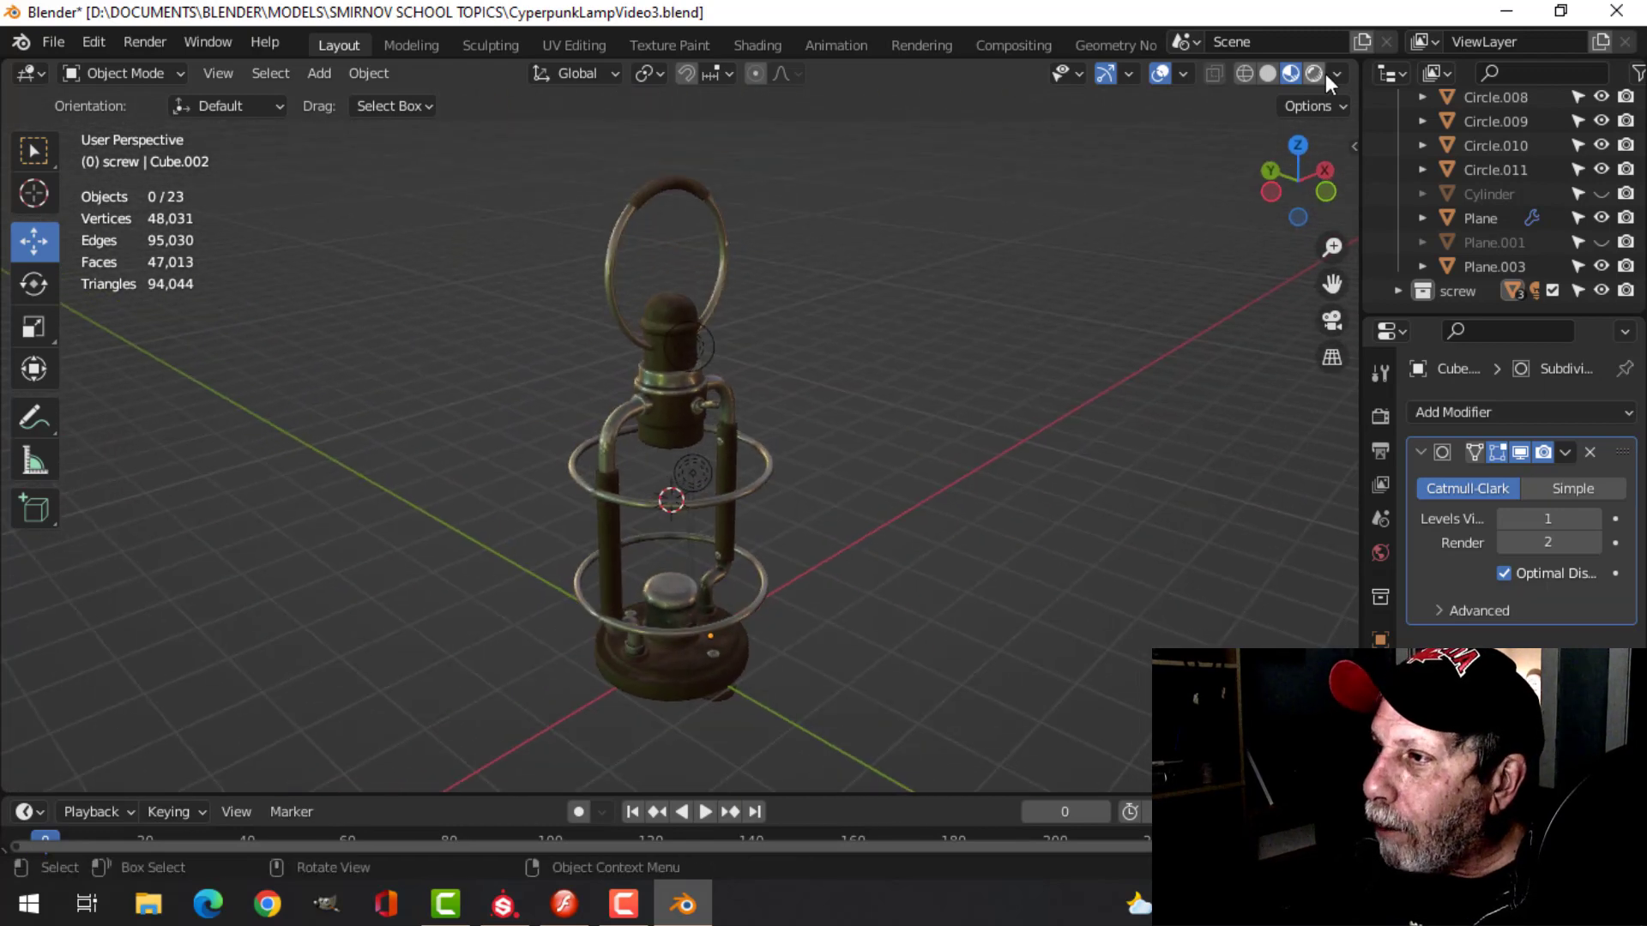
- Turn off the viewport gizmos and overlays to show the lamp on a clean background
{"action": "left_click", "coordinate": [1105, 73]}
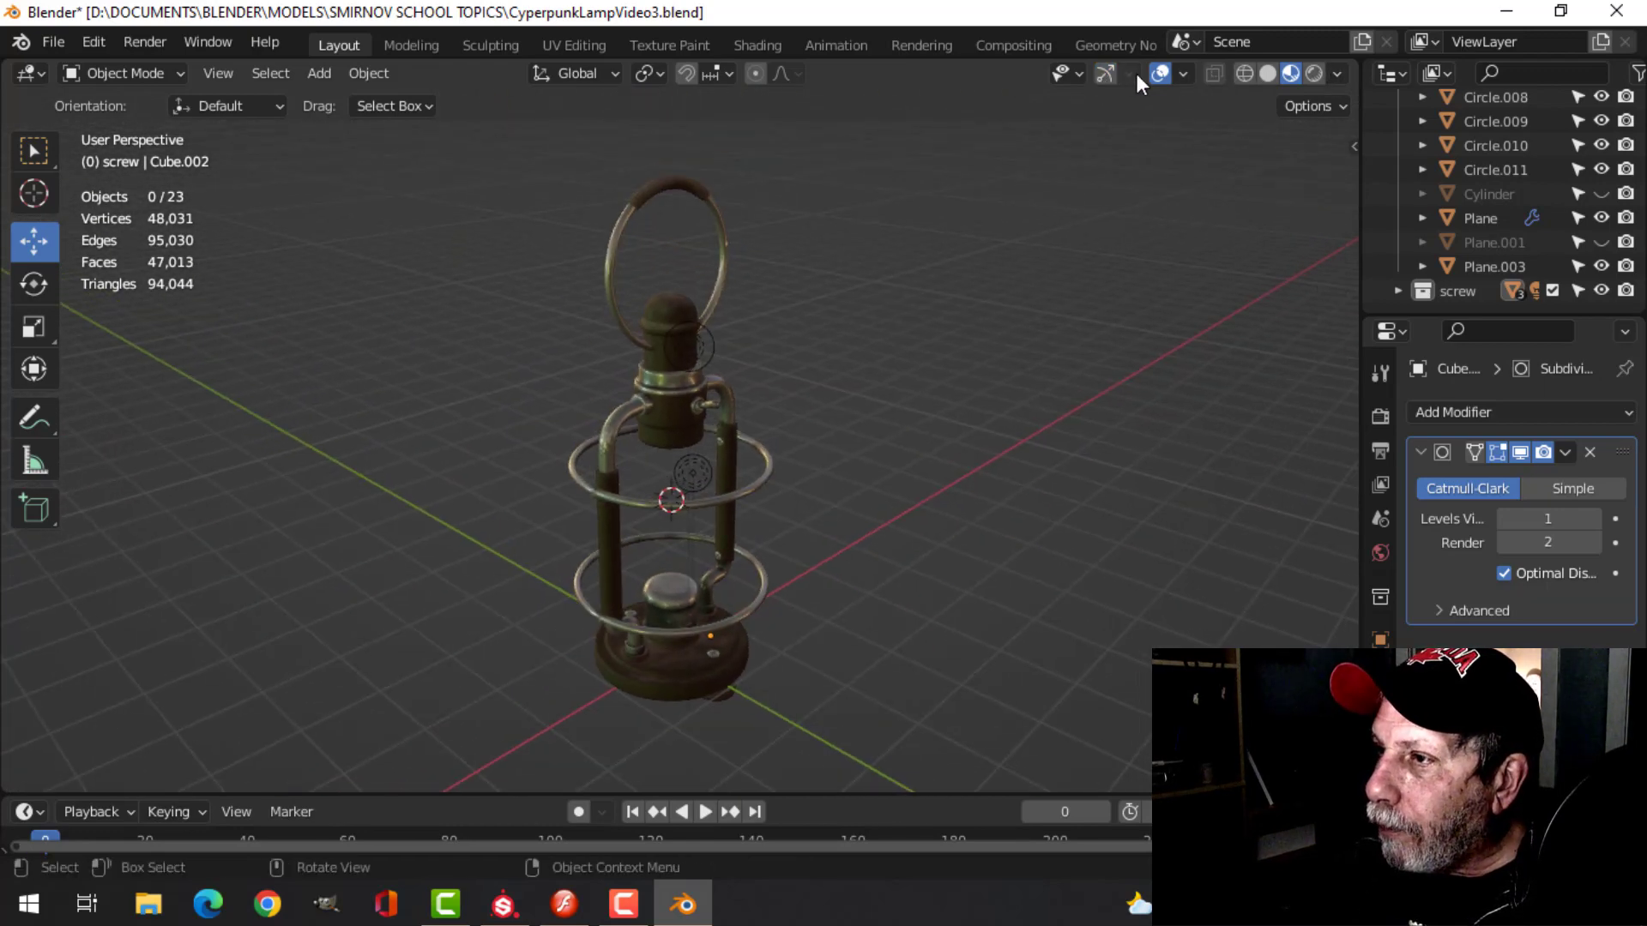
{"action": "key", "text": "shift+alt+z"}
{"action": "middle_click_drag", "start_coordinate": [969, 459], "coordinate": [930, 451]}
{"action": "scroll", "coordinate": [906, 451], "scroll_direction": "up", "scroll_amount": 2}
{"action": "scroll", "coordinate": [924, 466], "scroll_direction": "down", "scroll_amount": 1}
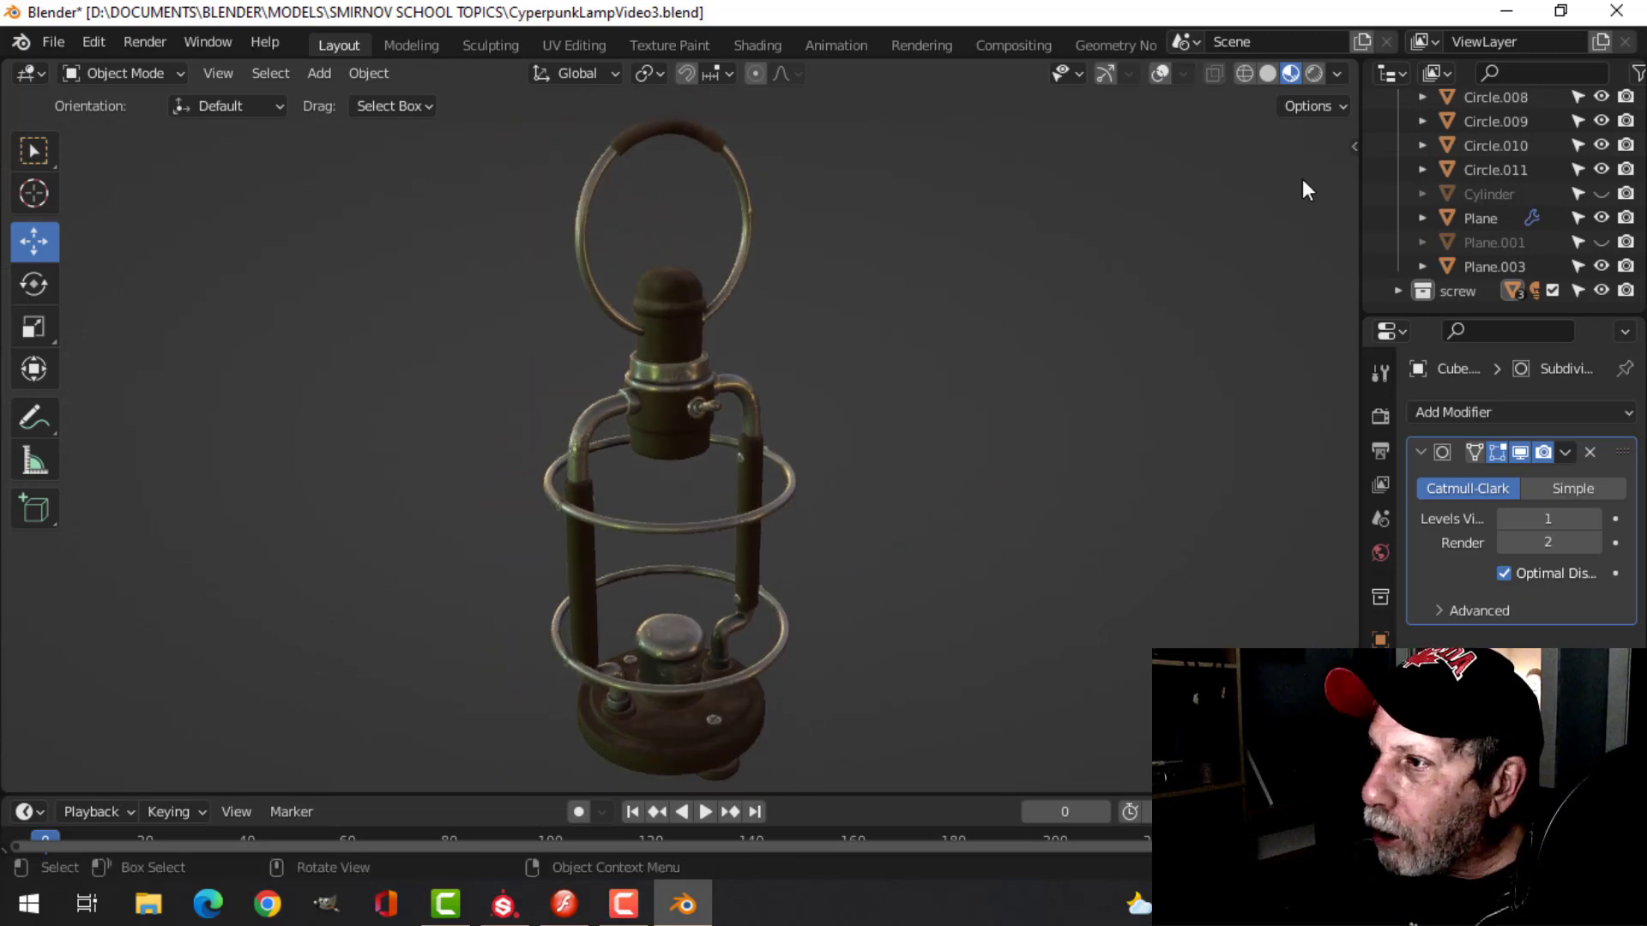
- Try the interior, forest and city HDRI environments as Material Preview lighting for the lamp
{"action": "left_click", "coordinate": [1338, 73]}
{"action": "left_click", "coordinate": [1312, 268]}
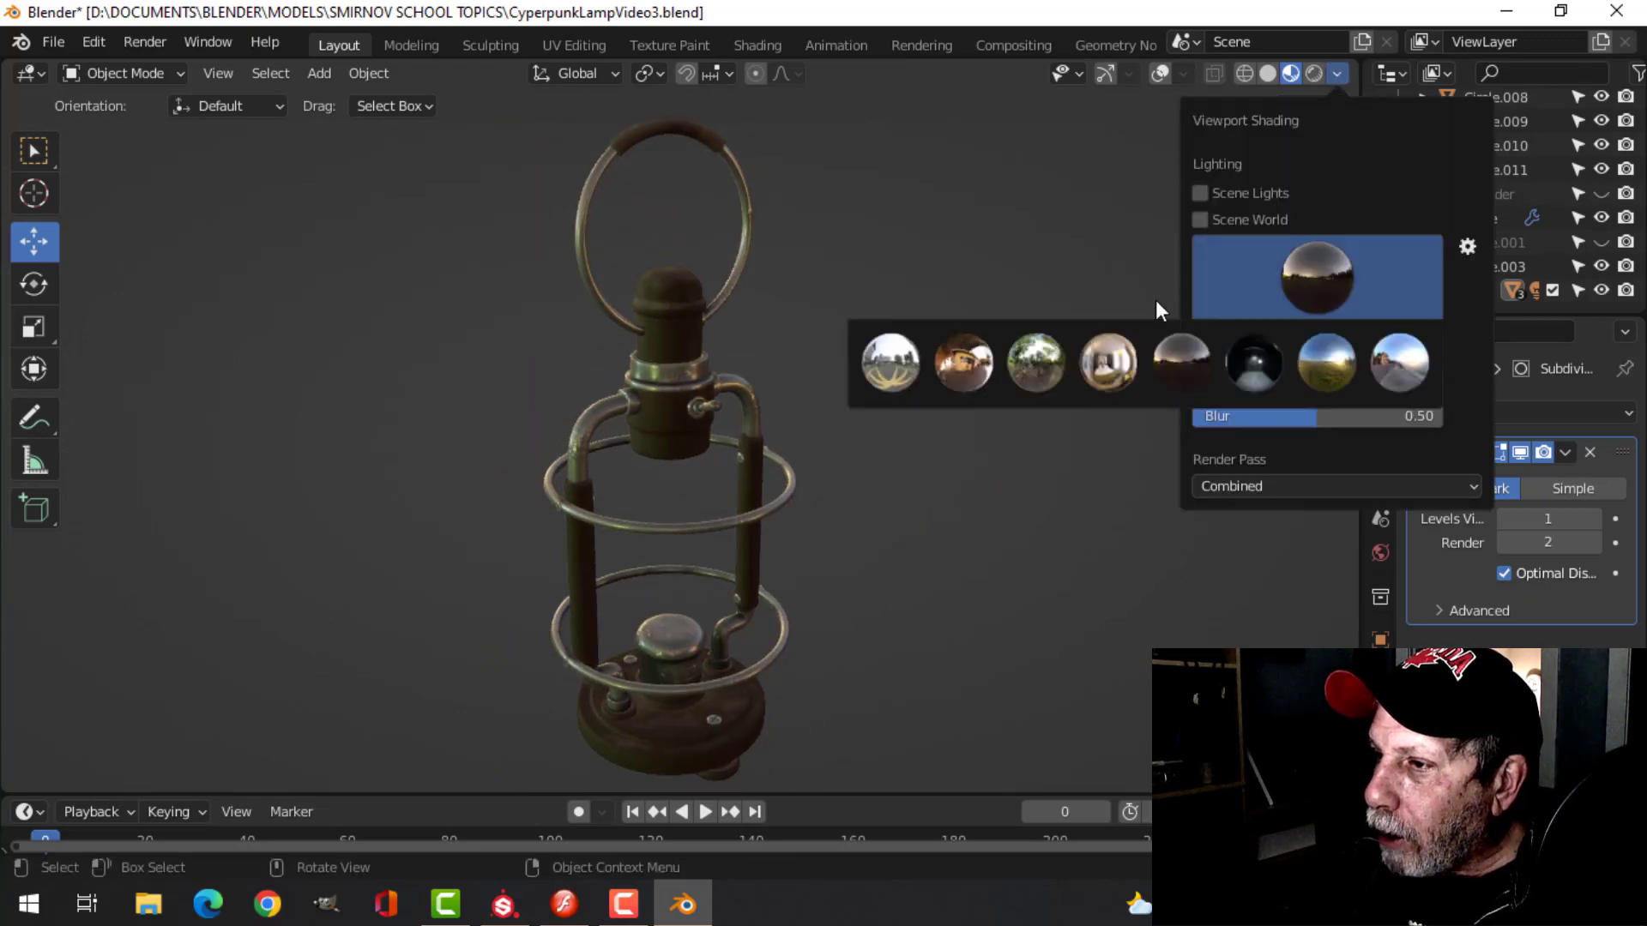
{"action": "left_click", "coordinate": [1108, 361]}
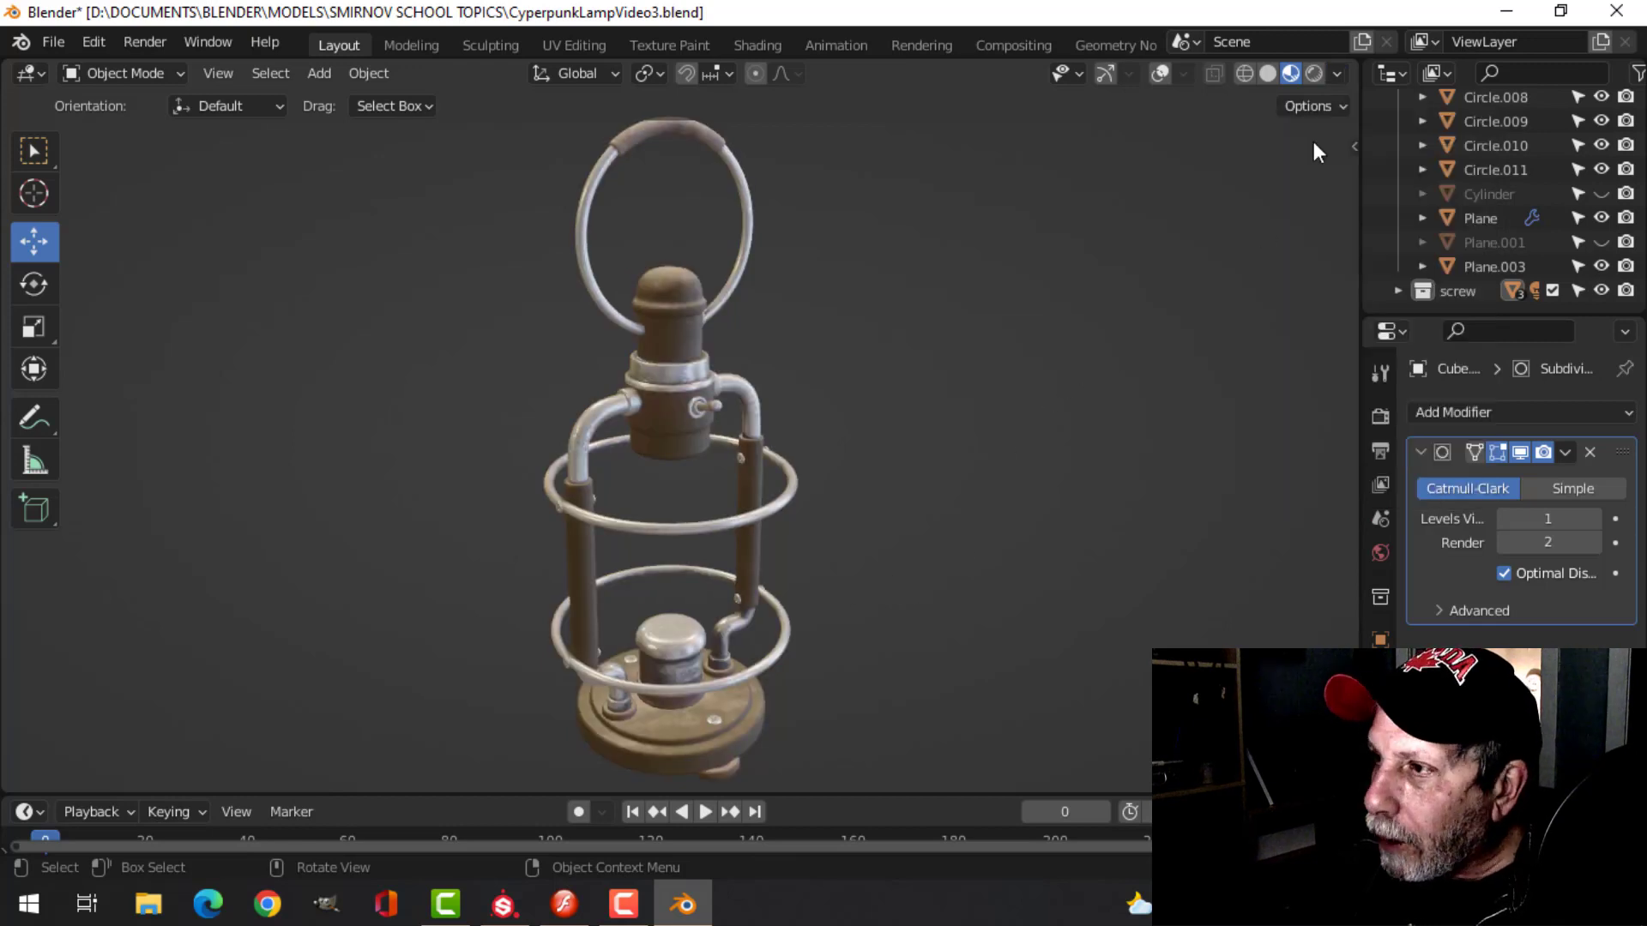
{"action": "left_click", "coordinate": [1336, 73]}
{"action": "left_click", "coordinate": [1314, 271]}
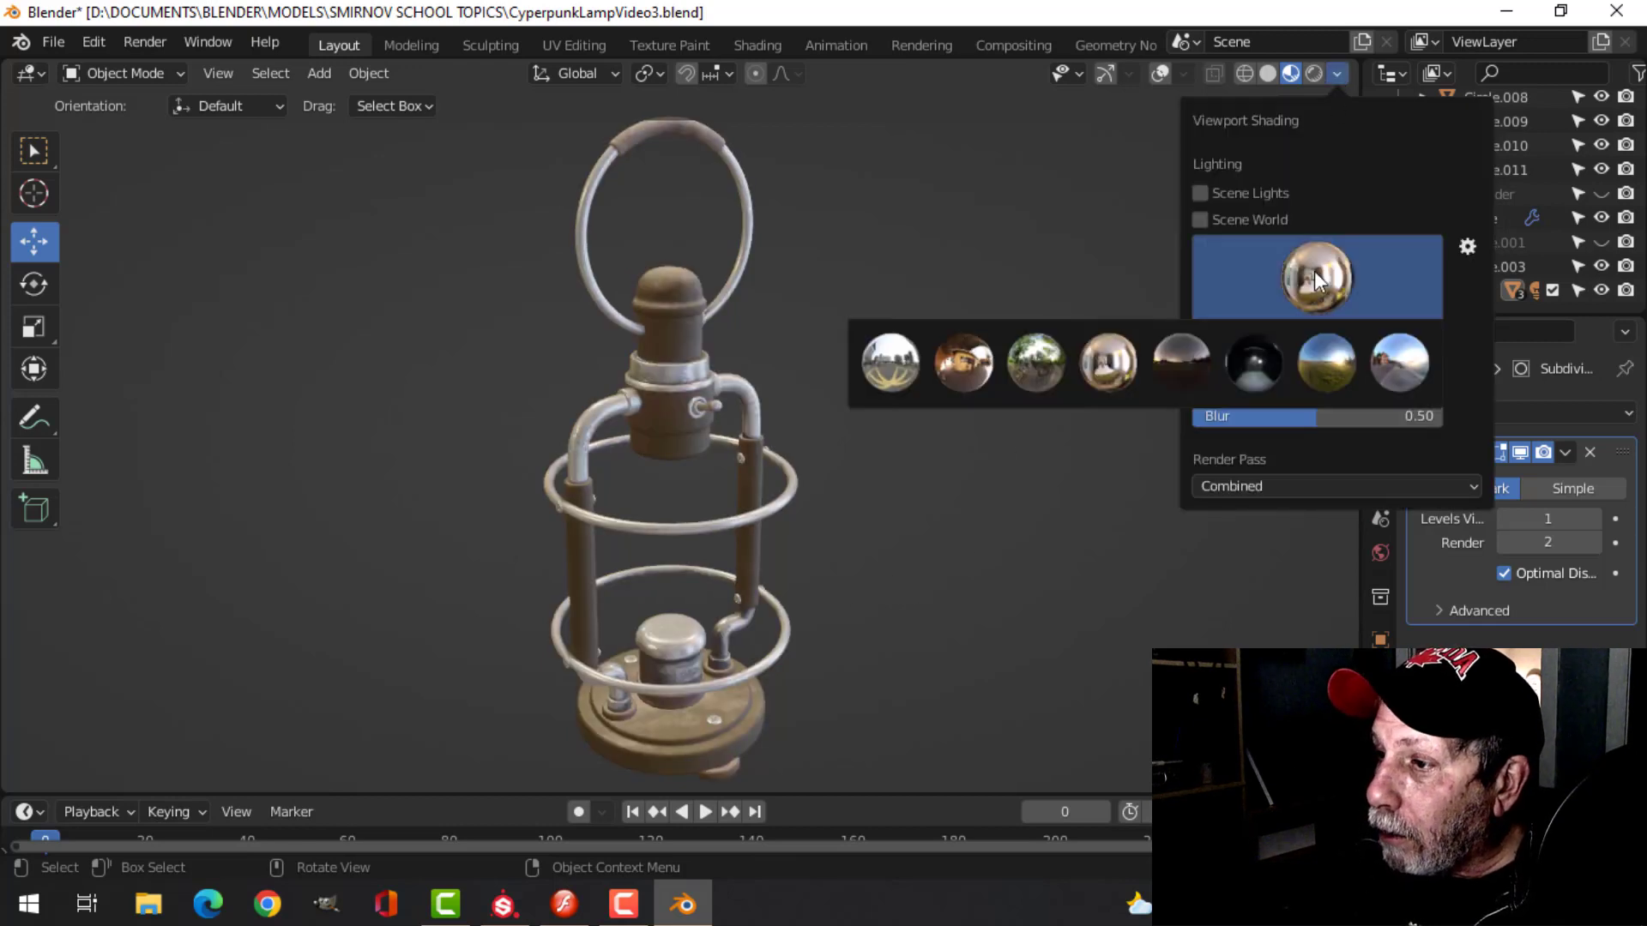
{"action": "left_click", "coordinate": [1034, 363]}
{"action": "scroll", "coordinate": [849, 507], "scroll_direction": "up", "scroll_amount": 4}
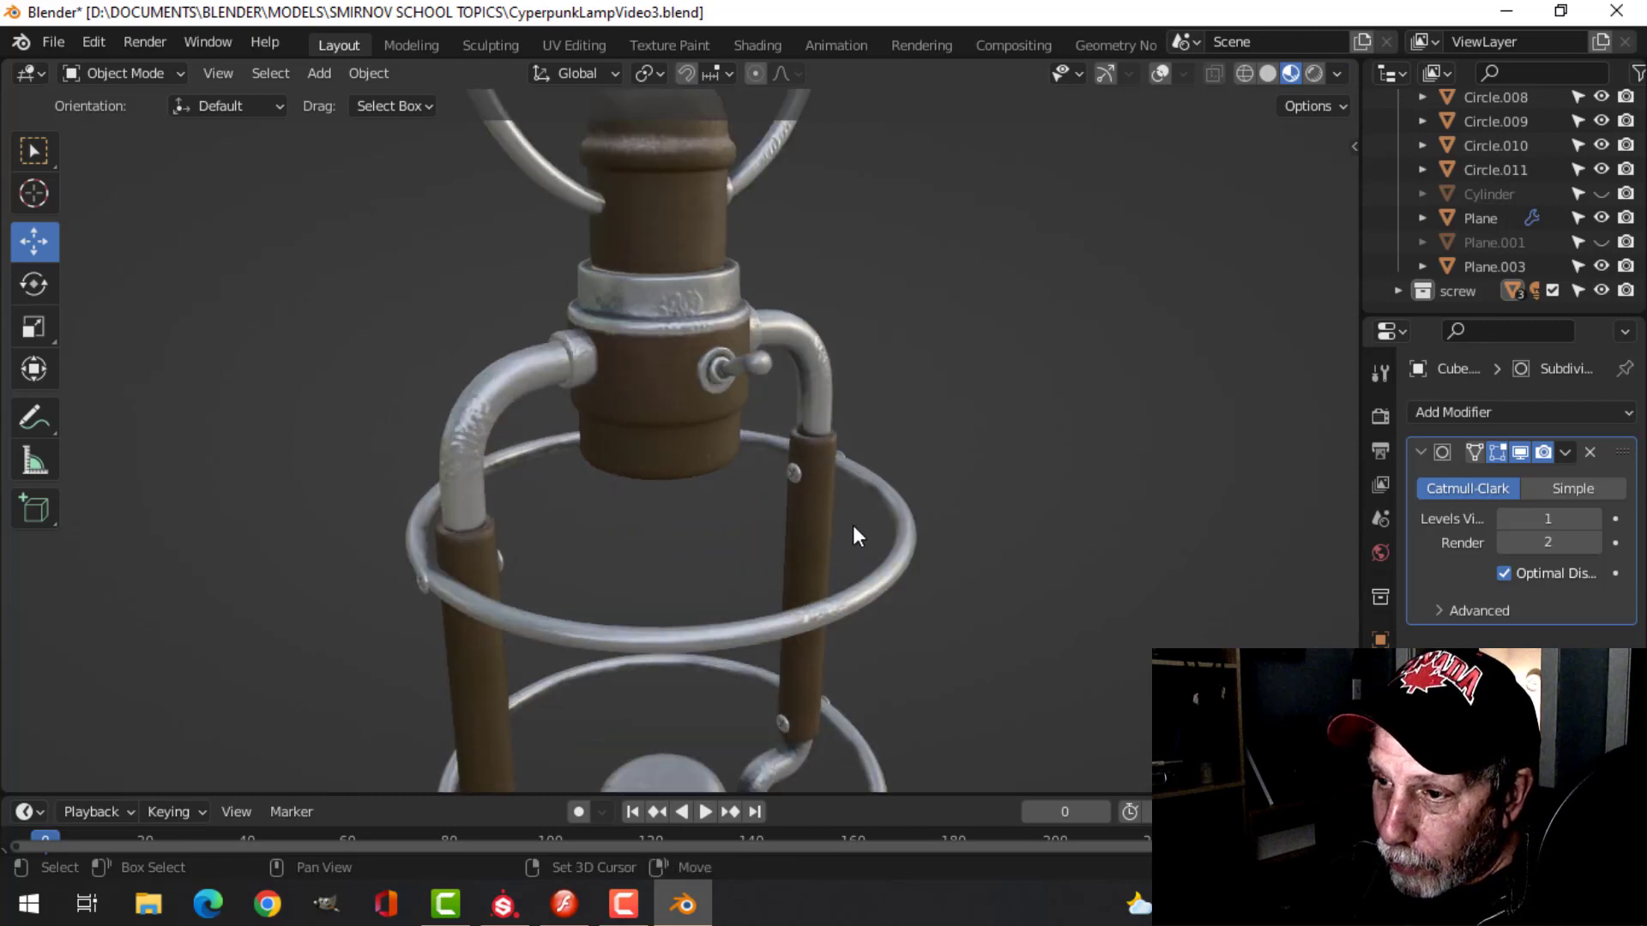
{"action": "middle_click_drag", "start_coordinate": [856, 507], "coordinate": [868, 305], "text": "shift"}
{"action": "mouse_move", "coordinate": [871, 396]}
{"action": "middle_mouse_down"}
{"action": "mouse_move", "coordinate": [866, 326]}
{"action": "mouse_move", "coordinate": [873, 397]}
{"action": "middle_mouse_up"}
{"action": "left_click", "coordinate": [1334, 71]}
{"action": "left_click", "coordinate": [1296, 284]}
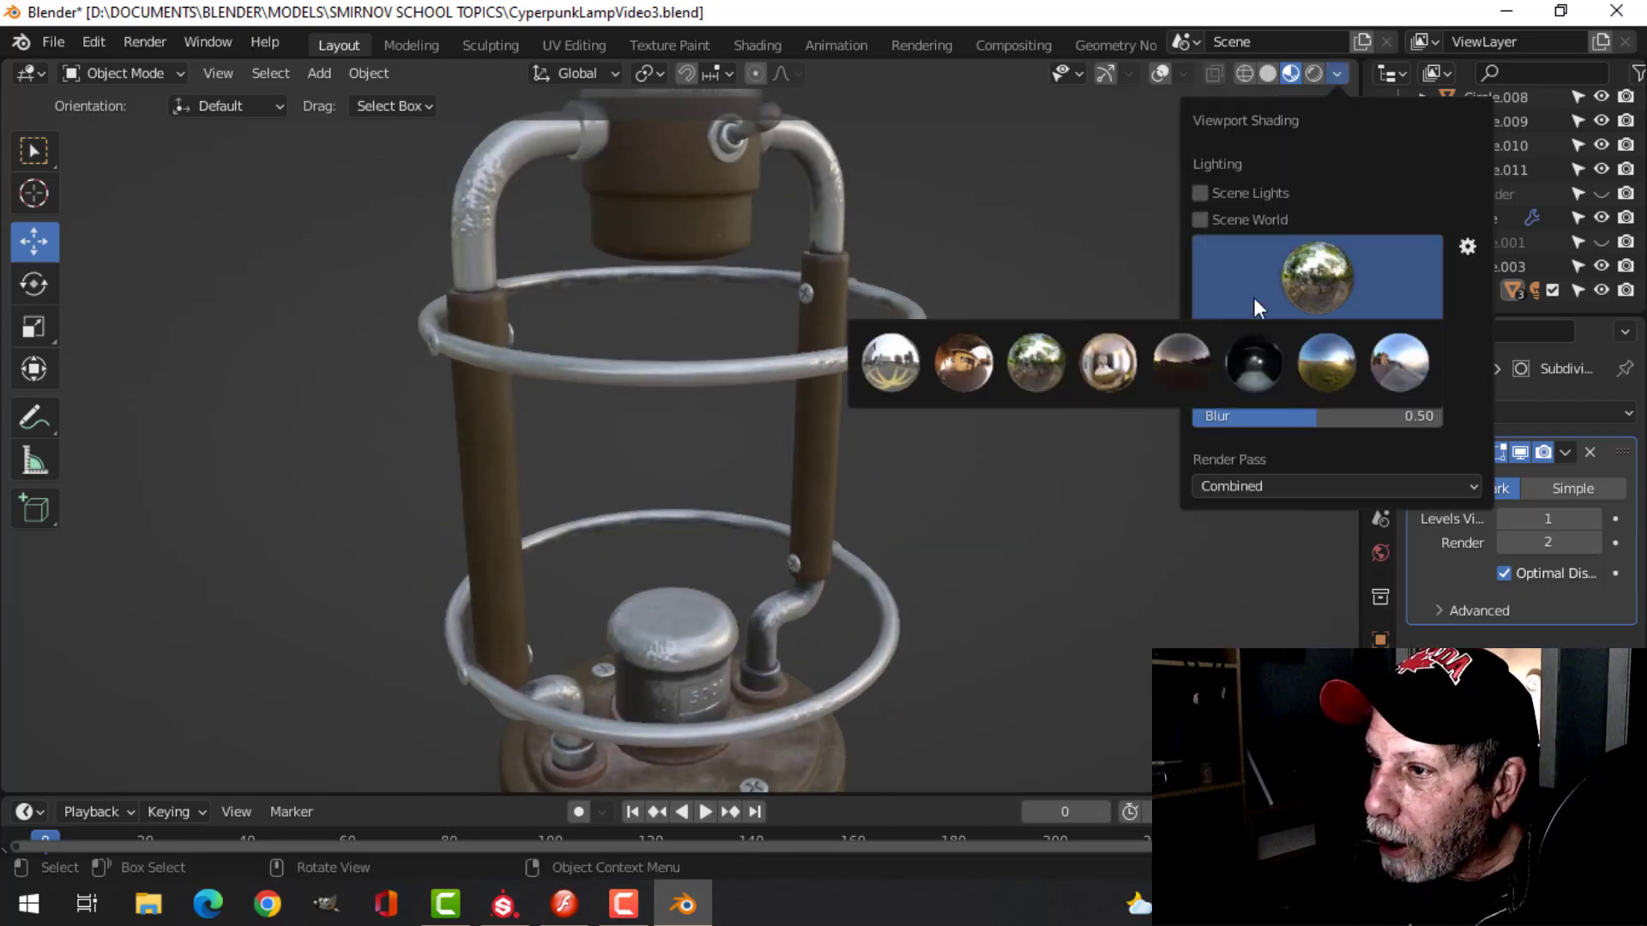
{"action": "left_click", "coordinate": [888, 377]}
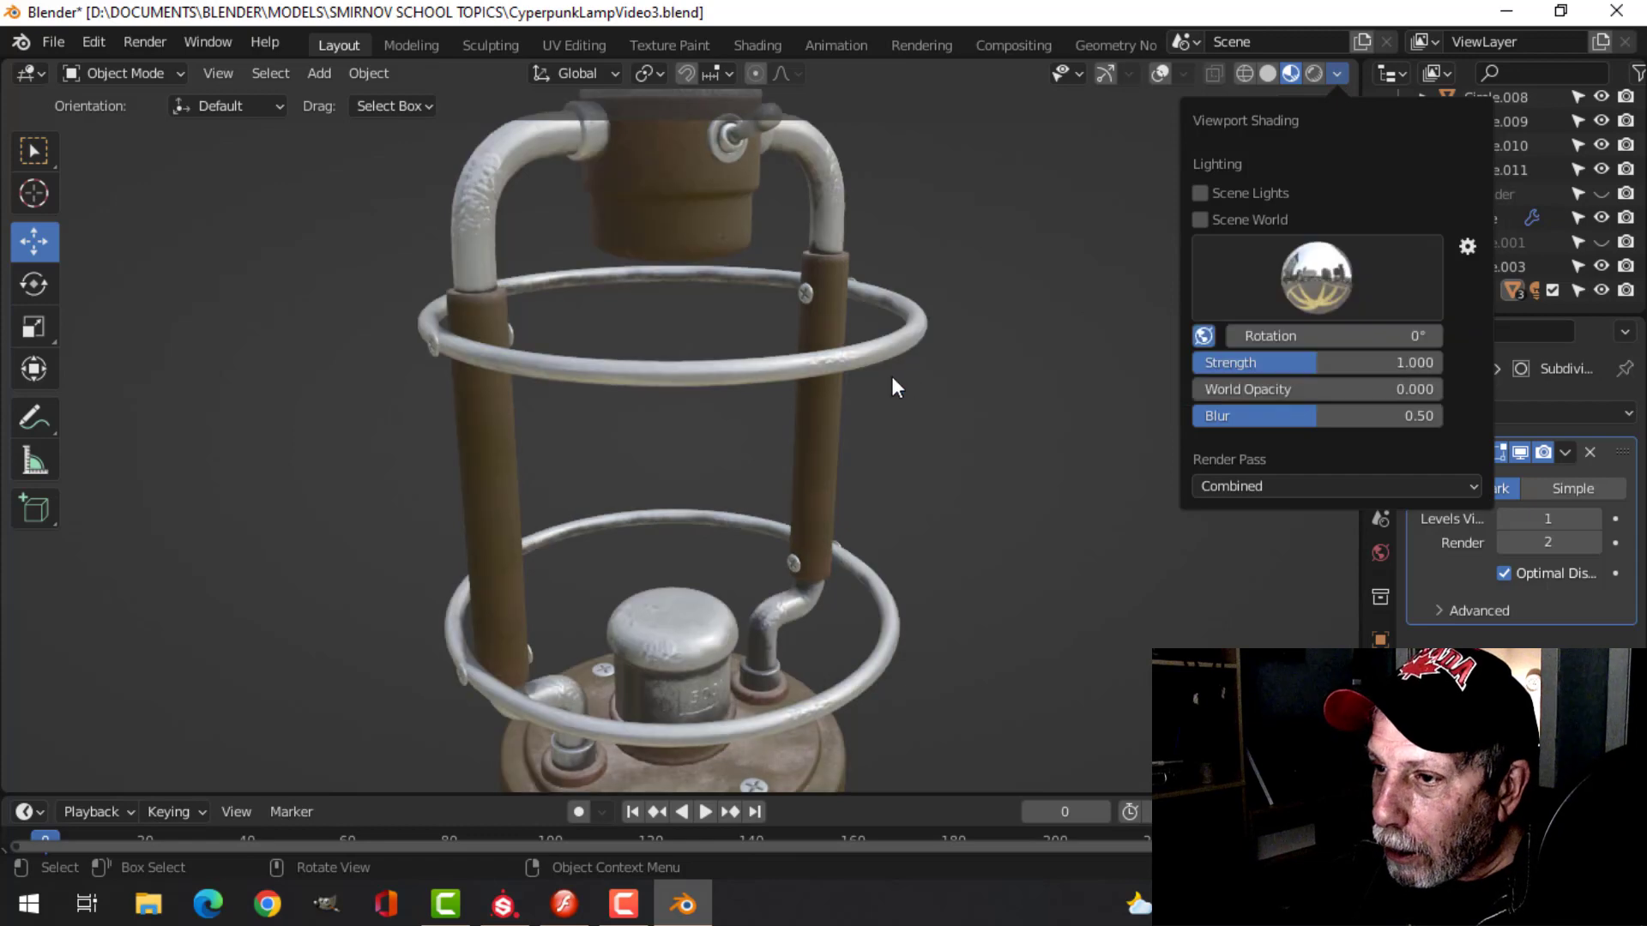
- Light the Material Preview with the warm courtyard HDRI environment and examine the lamp's materials up close
{"action": "left_click", "coordinate": [1308, 292]}
{"action": "left_click", "coordinate": [964, 366]}
{"action": "scroll", "coordinate": [889, 491], "scroll_direction": "down", "scroll_amount": 3}
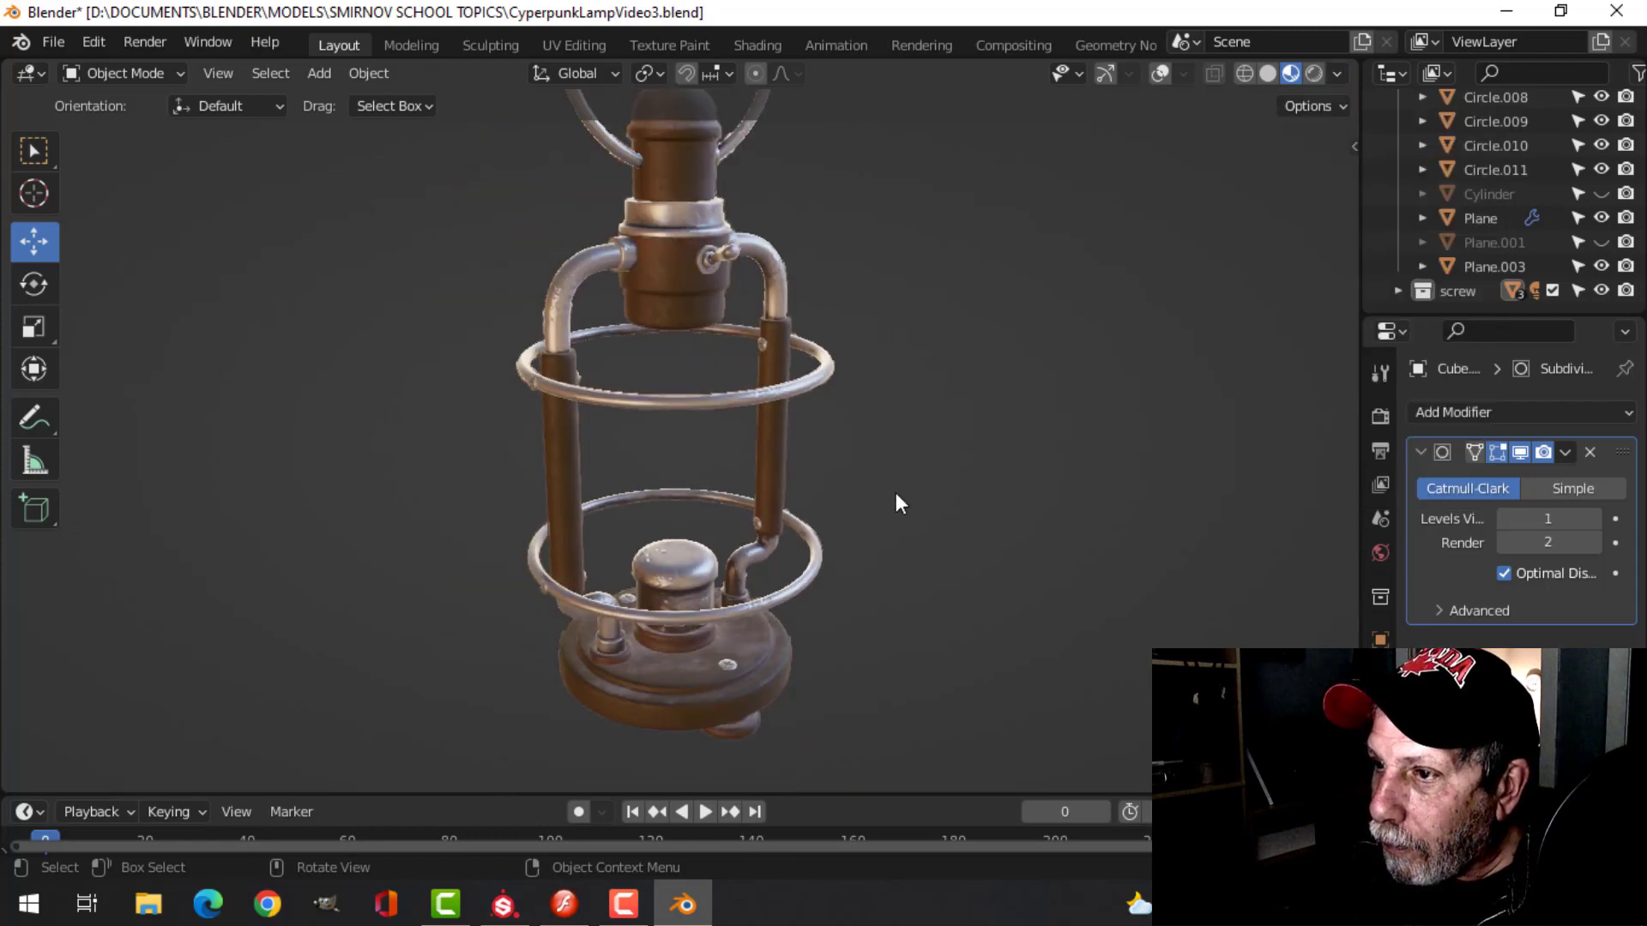
{"action": "scroll", "coordinate": [922, 586], "scroll_direction": "up", "scroll_amount": 1}
{"action": "middle_click_drag", "start_coordinate": [923, 587], "coordinate": [964, 446]}
{"action": "scroll", "coordinate": [946, 444], "scroll_direction": "up", "scroll_amount": 4}
{"action": "scroll", "coordinate": [964, 446], "scroll_direction": "down", "scroll_amount": 3}
{"action": "scroll", "coordinate": [902, 410], "scroll_direction": "up", "scroll_amount": 5}
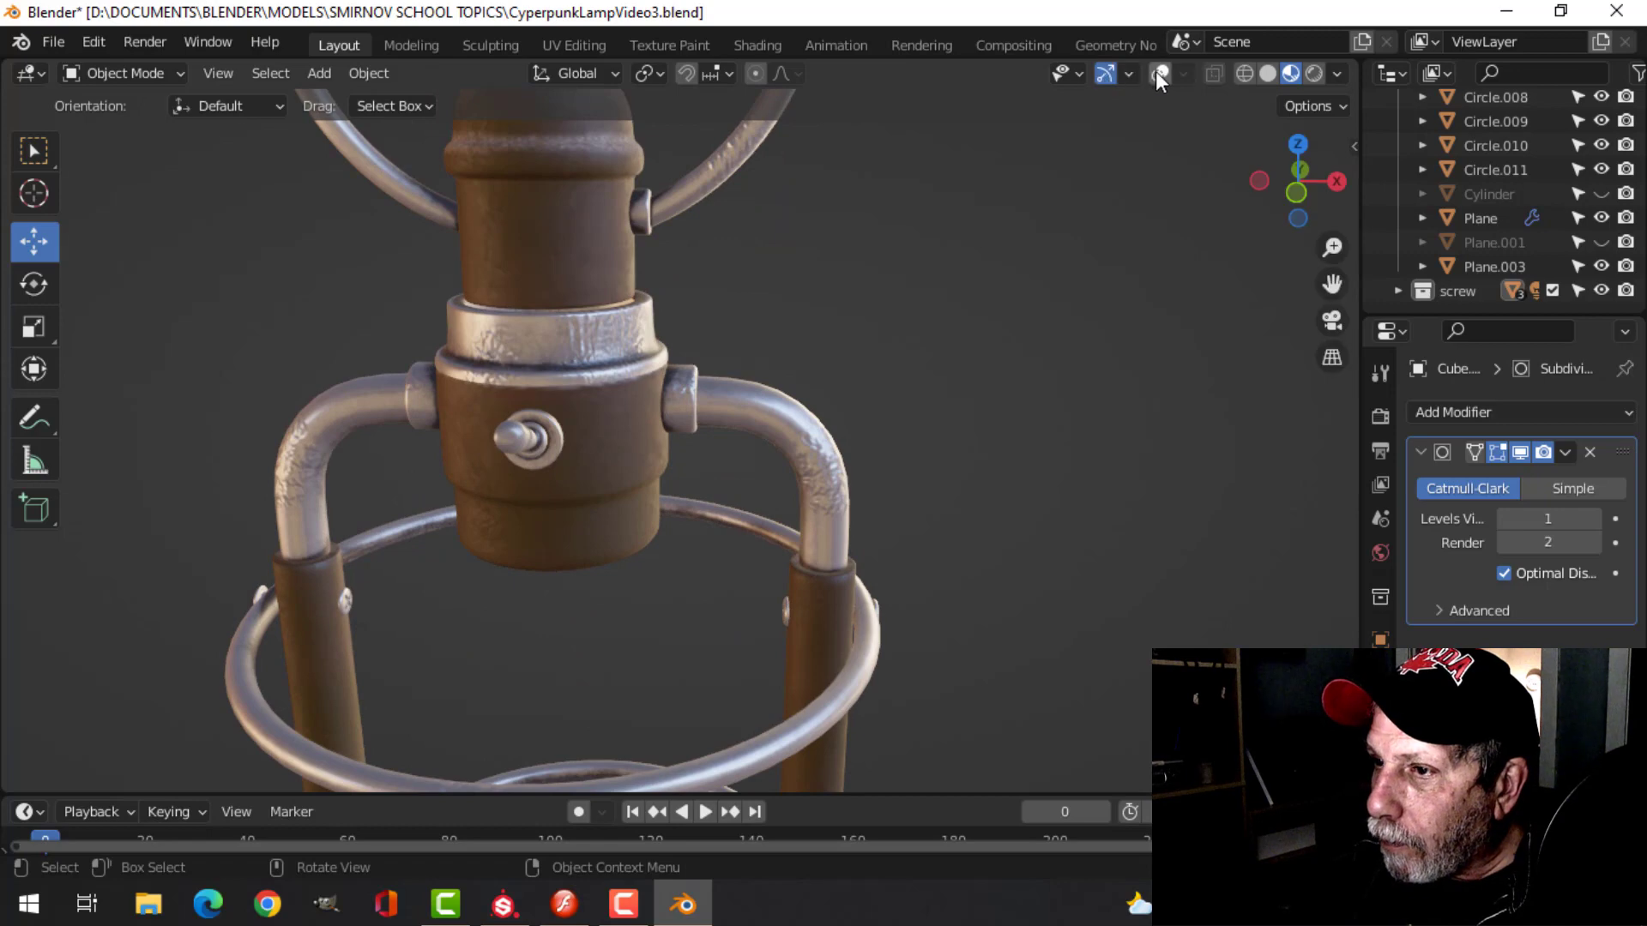
- Show the overlays again and enable viewport display of the Mirror modifier on the small fastener where the handle ring meets the upper body
{"action": "left_click", "coordinate": [1158, 73]}
{"action": "left_click", "coordinate": [643, 219]}
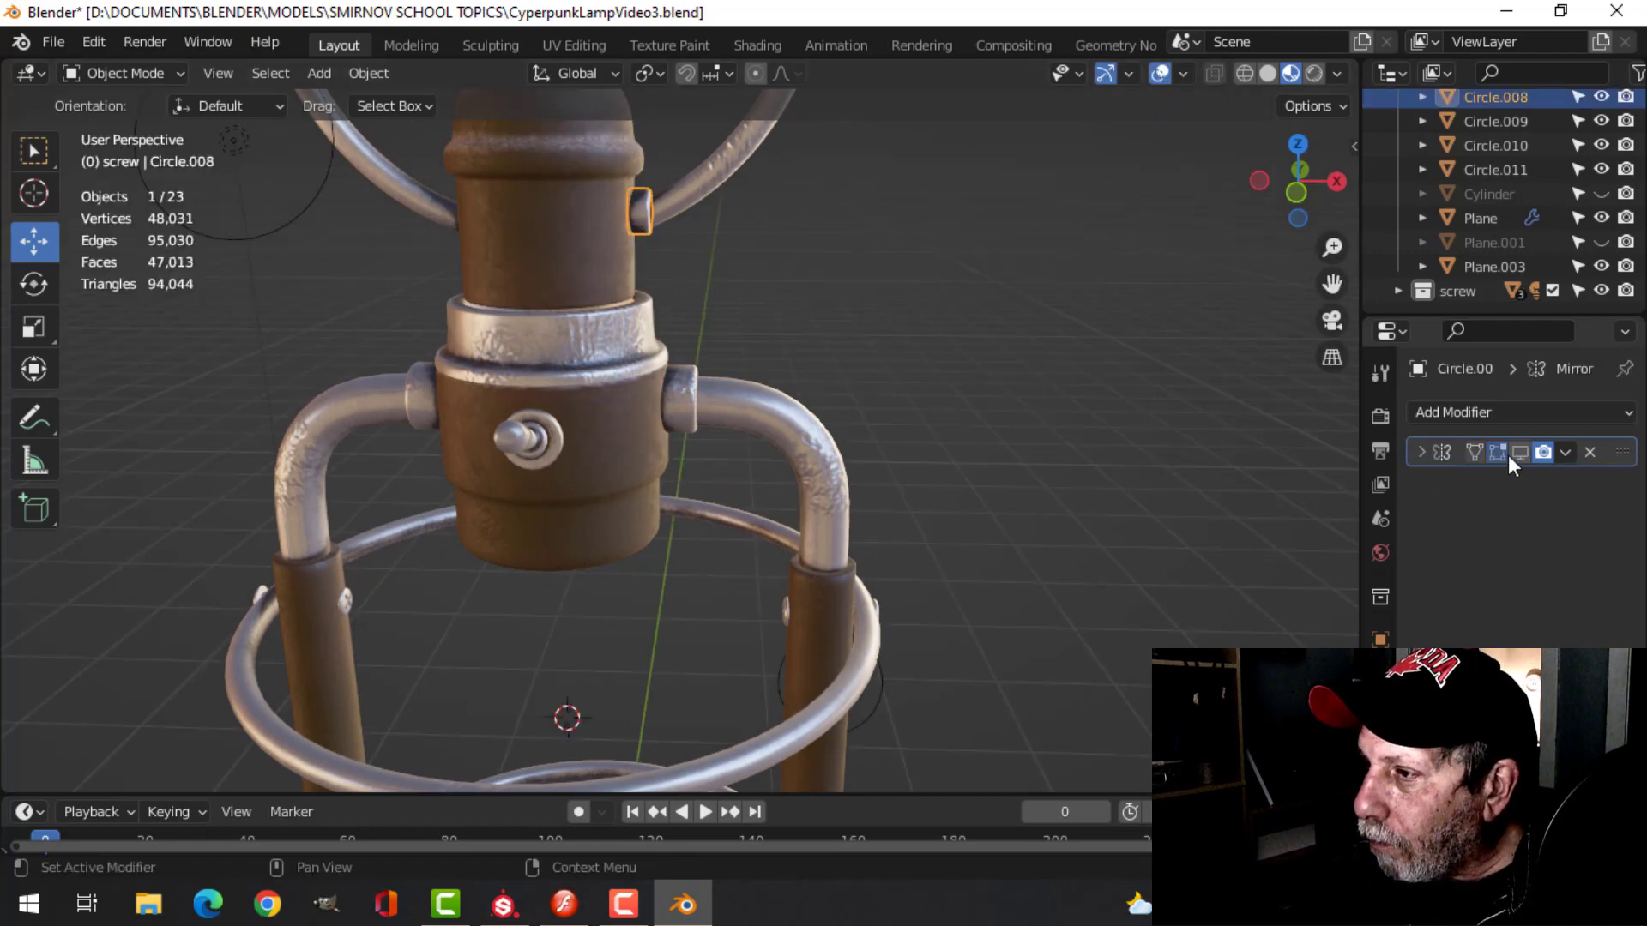
{"action": "left_click", "coordinate": [938, 400]}
{"action": "scroll", "coordinate": [906, 368], "scroll_direction": "down", "scroll_amount": 4}
{"action": "middle_click_drag", "start_coordinate": [903, 366], "coordinate": [957, 372]}
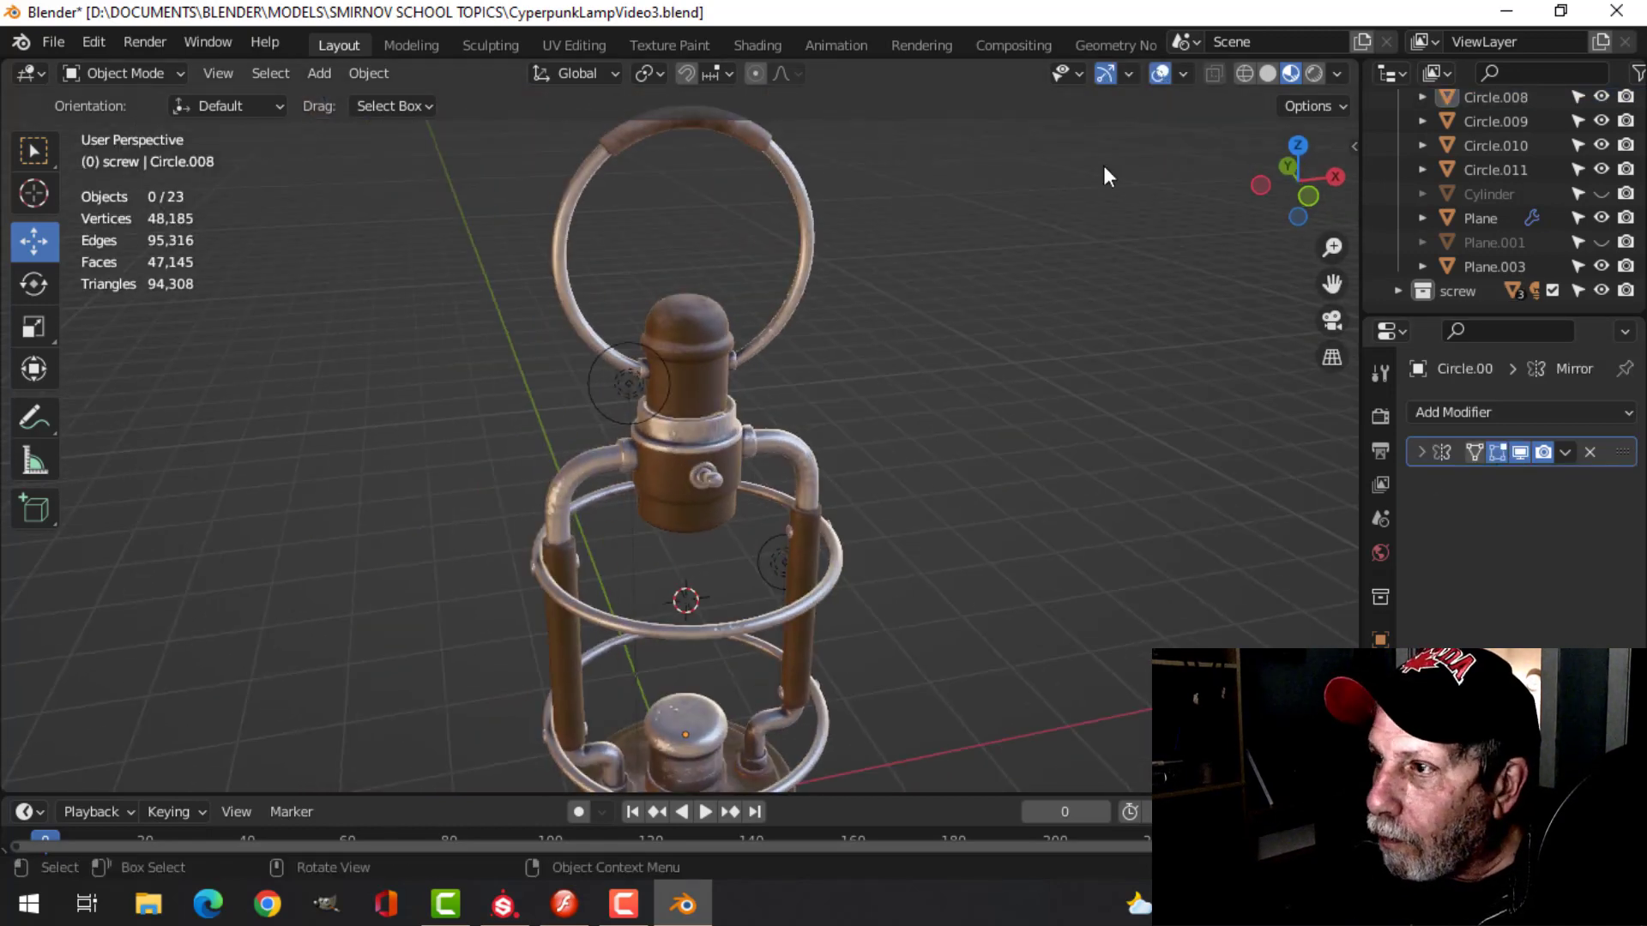
- Hide the viewport overlays and gizmos, and enable Scene Lights for the Material Preview shading
{"action": "left_click", "coordinate": [1160, 75]}
{"action": "left_click", "coordinate": [1336, 74]}
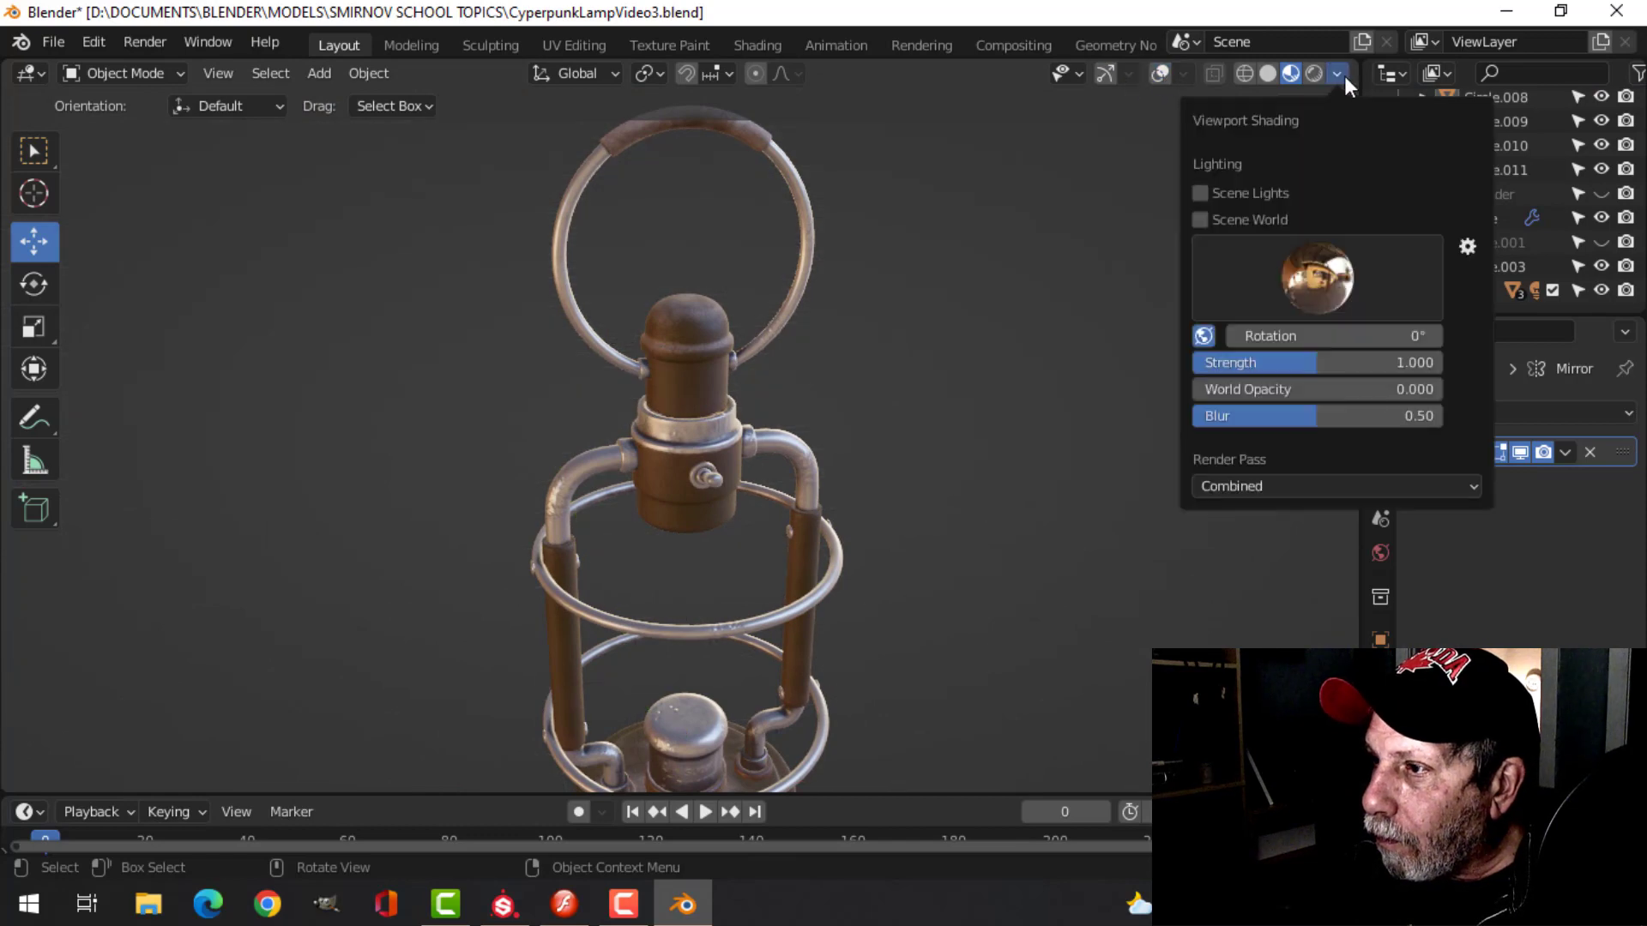
{"action": "left_click", "coordinate": [1200, 193]}
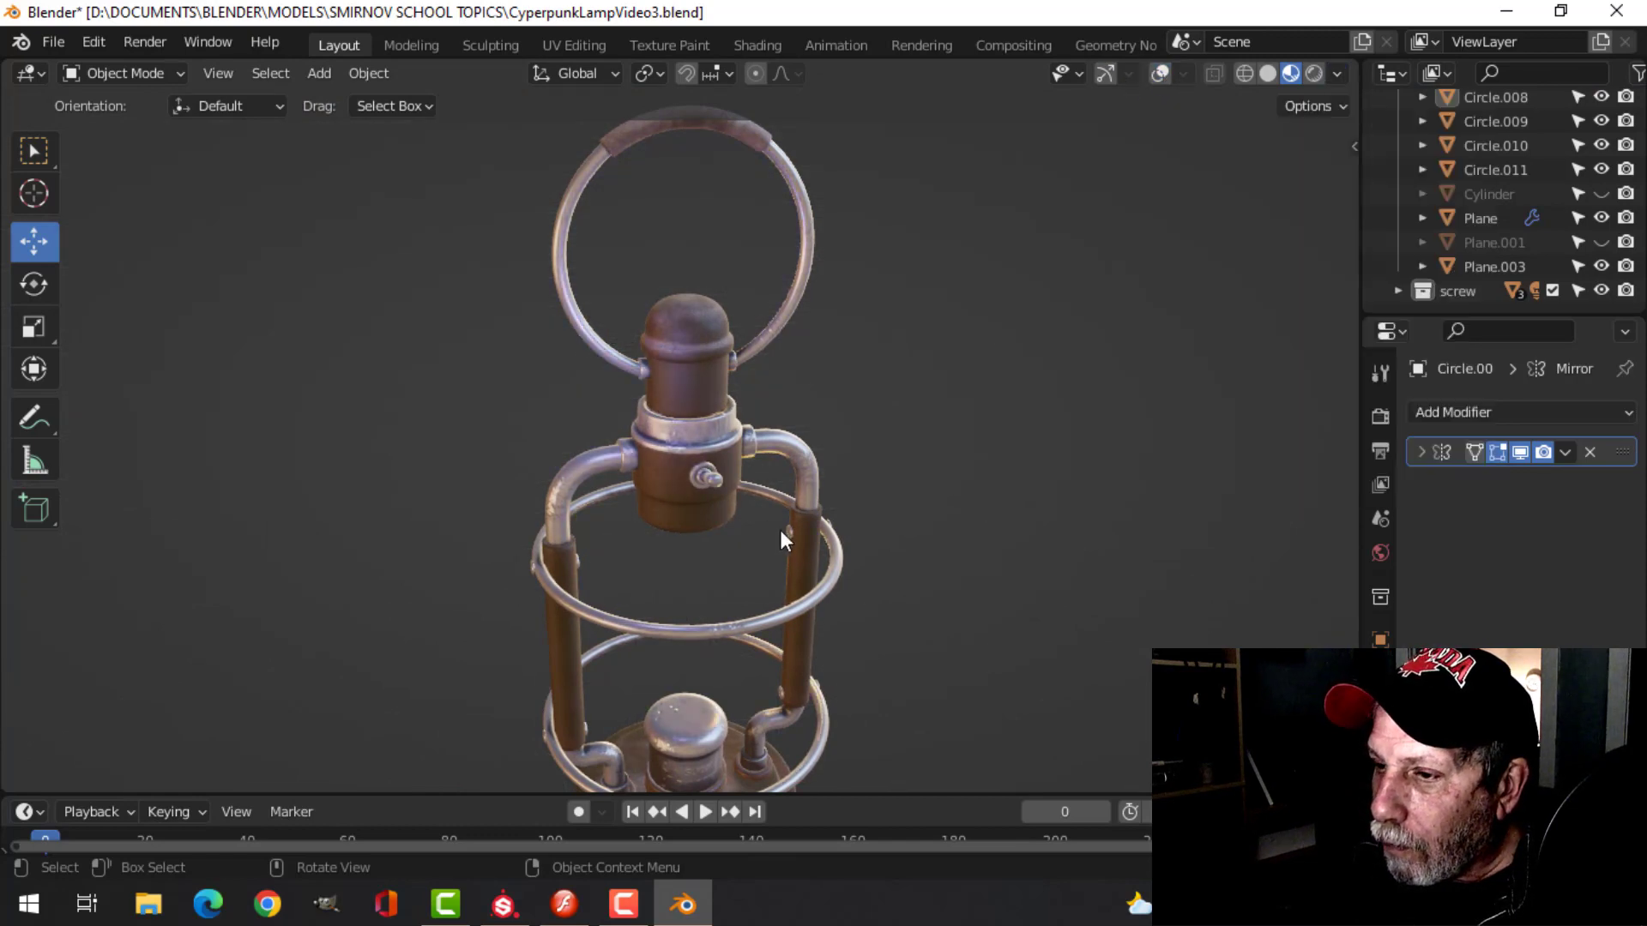
- Examine the lamp under the scene lights from several angles, from the base and rings up to the handle
{"action": "scroll", "coordinate": [899, 384], "scroll_direction": "up", "scroll_amount": 5}
{"action": "scroll", "coordinate": [945, 548], "scroll_direction": "down", "scroll_amount": 4}
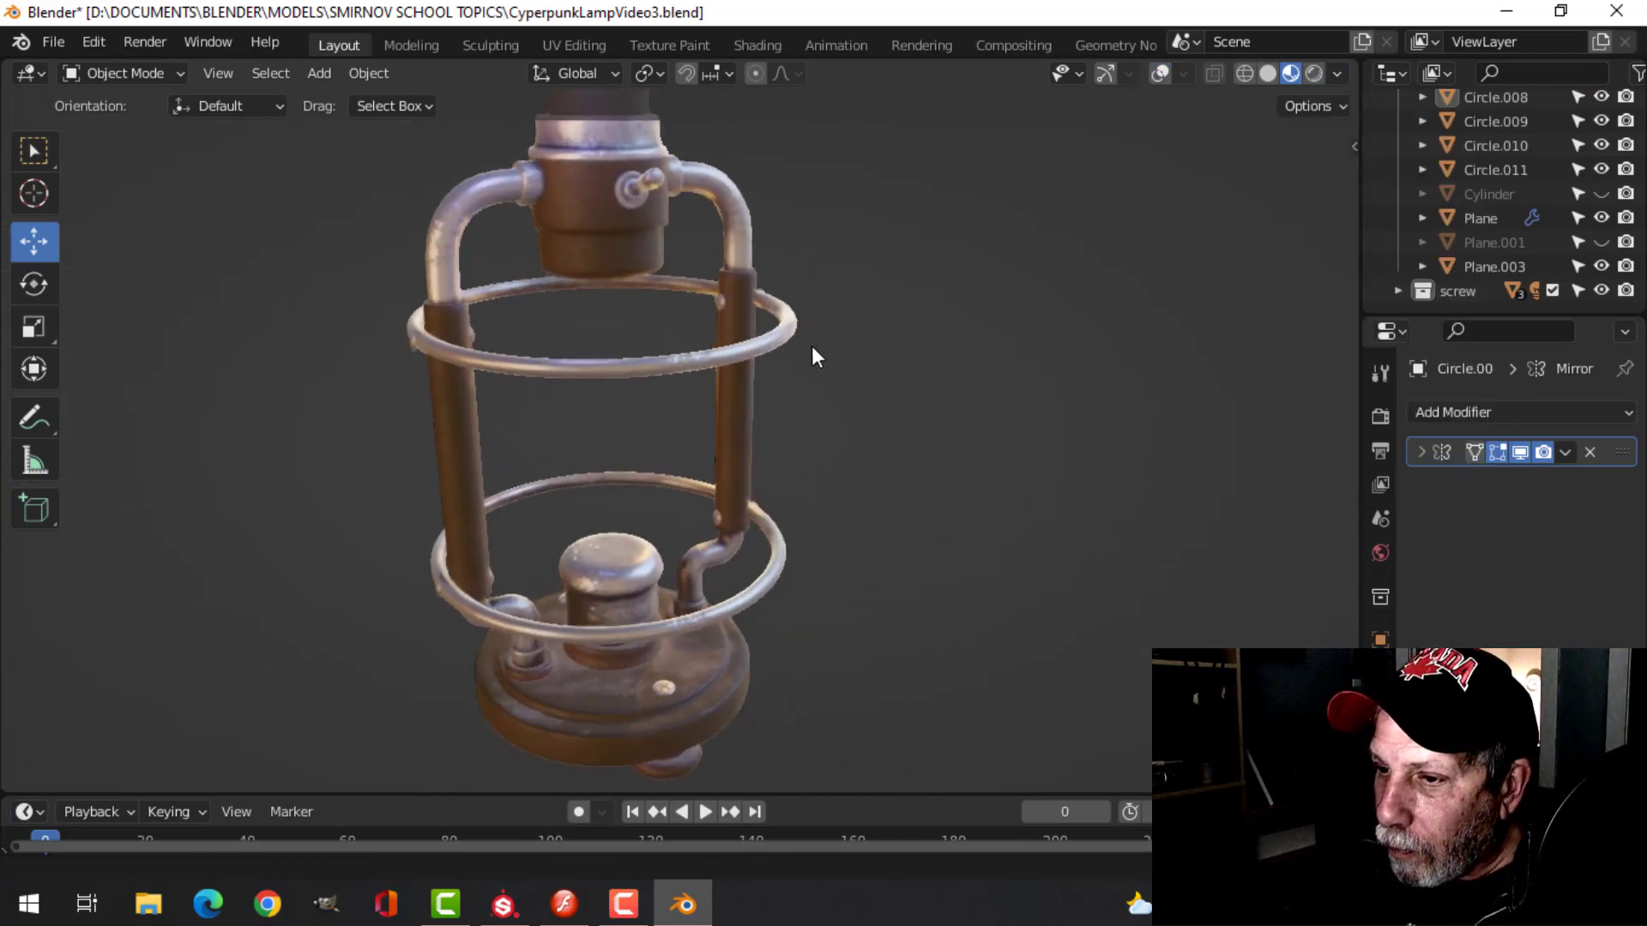
{"action": "scroll", "coordinate": [784, 544], "scroll_direction": "up", "scroll_amount": 5}
{"action": "scroll", "coordinate": [787, 544], "scroll_direction": "down", "scroll_amount": 2}
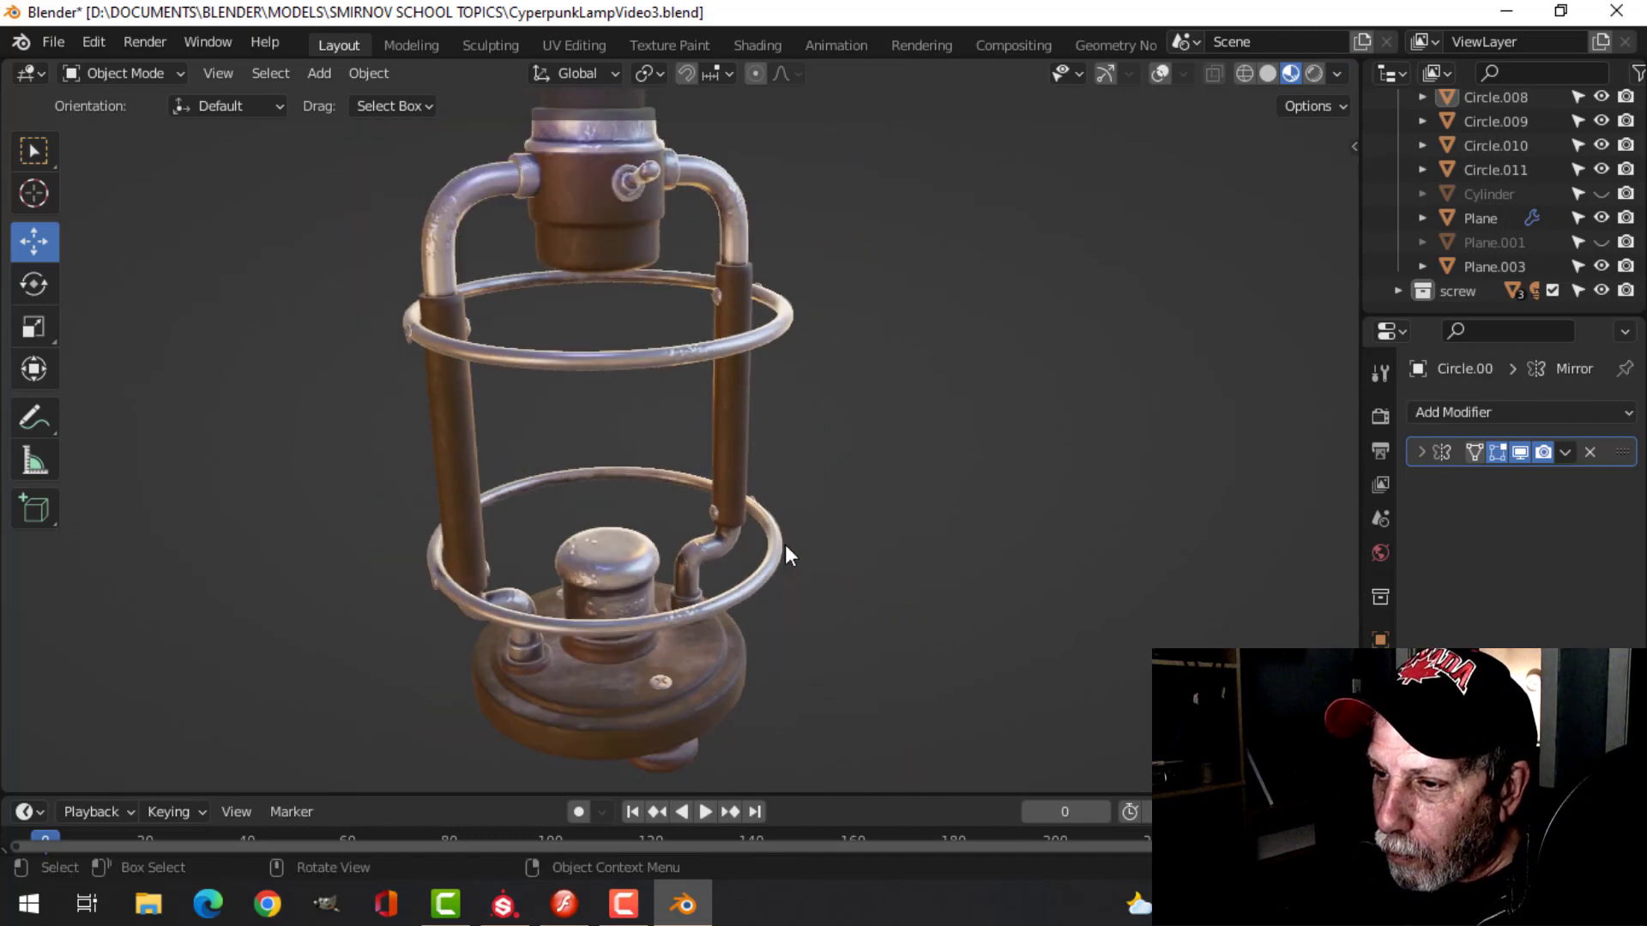
{"action": "middle_click_drag", "start_coordinate": [787, 544], "coordinate": [840, 427]}
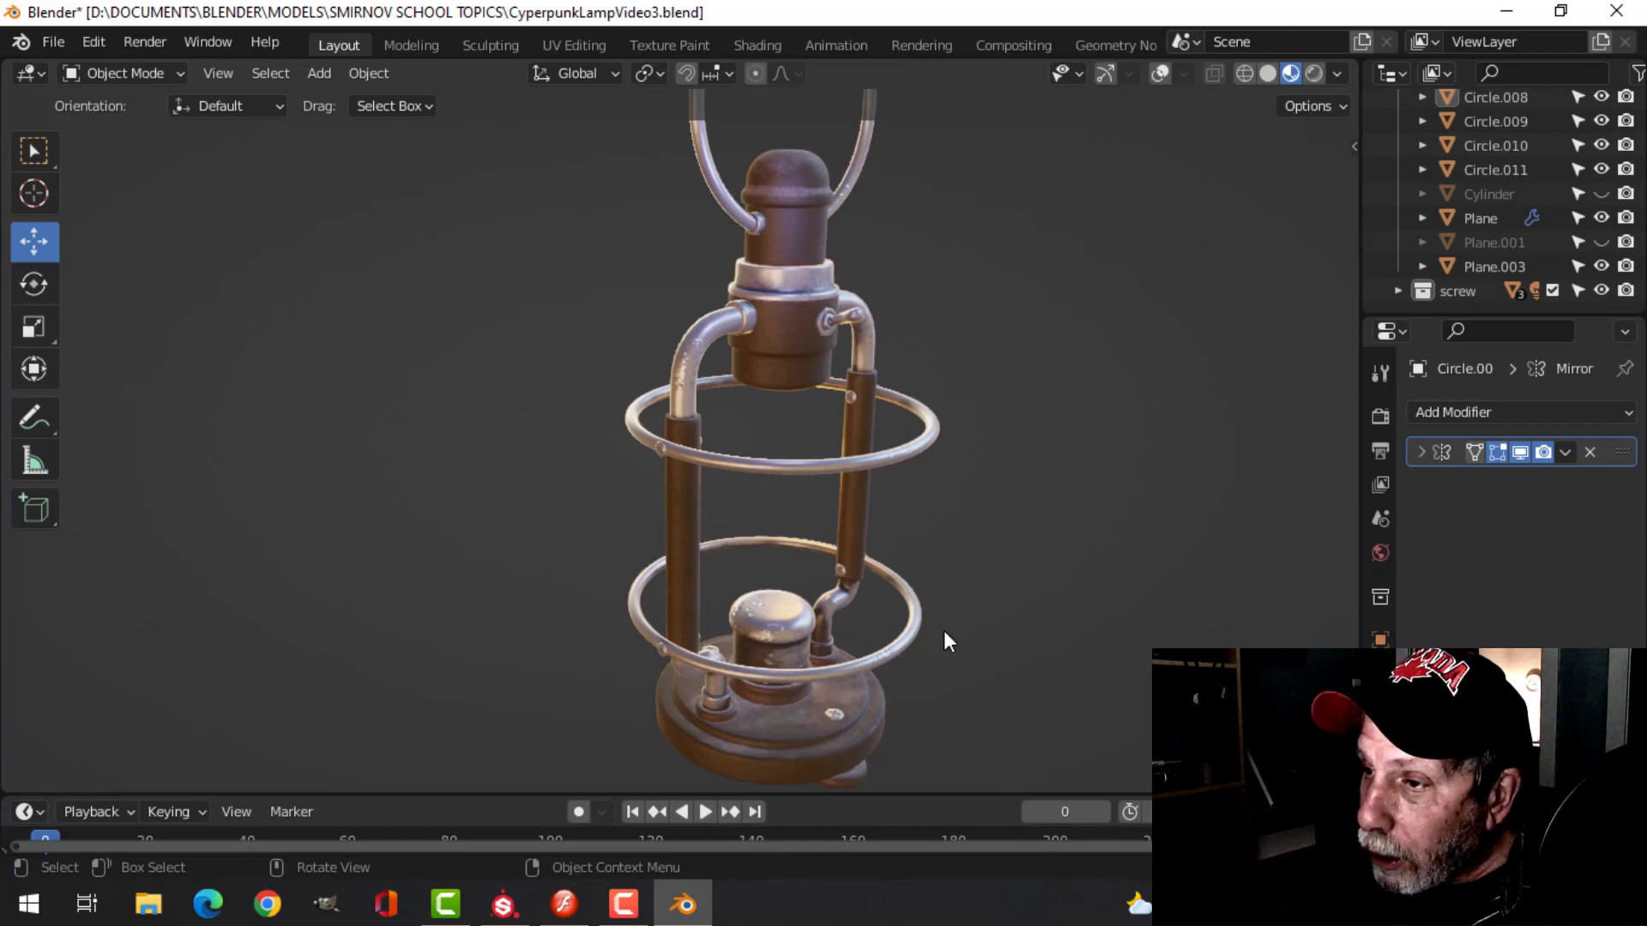
{"action": "middle_click_drag", "start_coordinate": [943, 632], "coordinate": [999, 578]}
{"action": "middle_click_drag", "start_coordinate": [957, 480], "coordinate": [930, 574]}
{"action": "scroll", "coordinate": [935, 575], "scroll_direction": "up", "scroll_amount": 2}
{"action": "scroll", "coordinate": [931, 563], "scroll_direction": "down", "scroll_amount": 3}
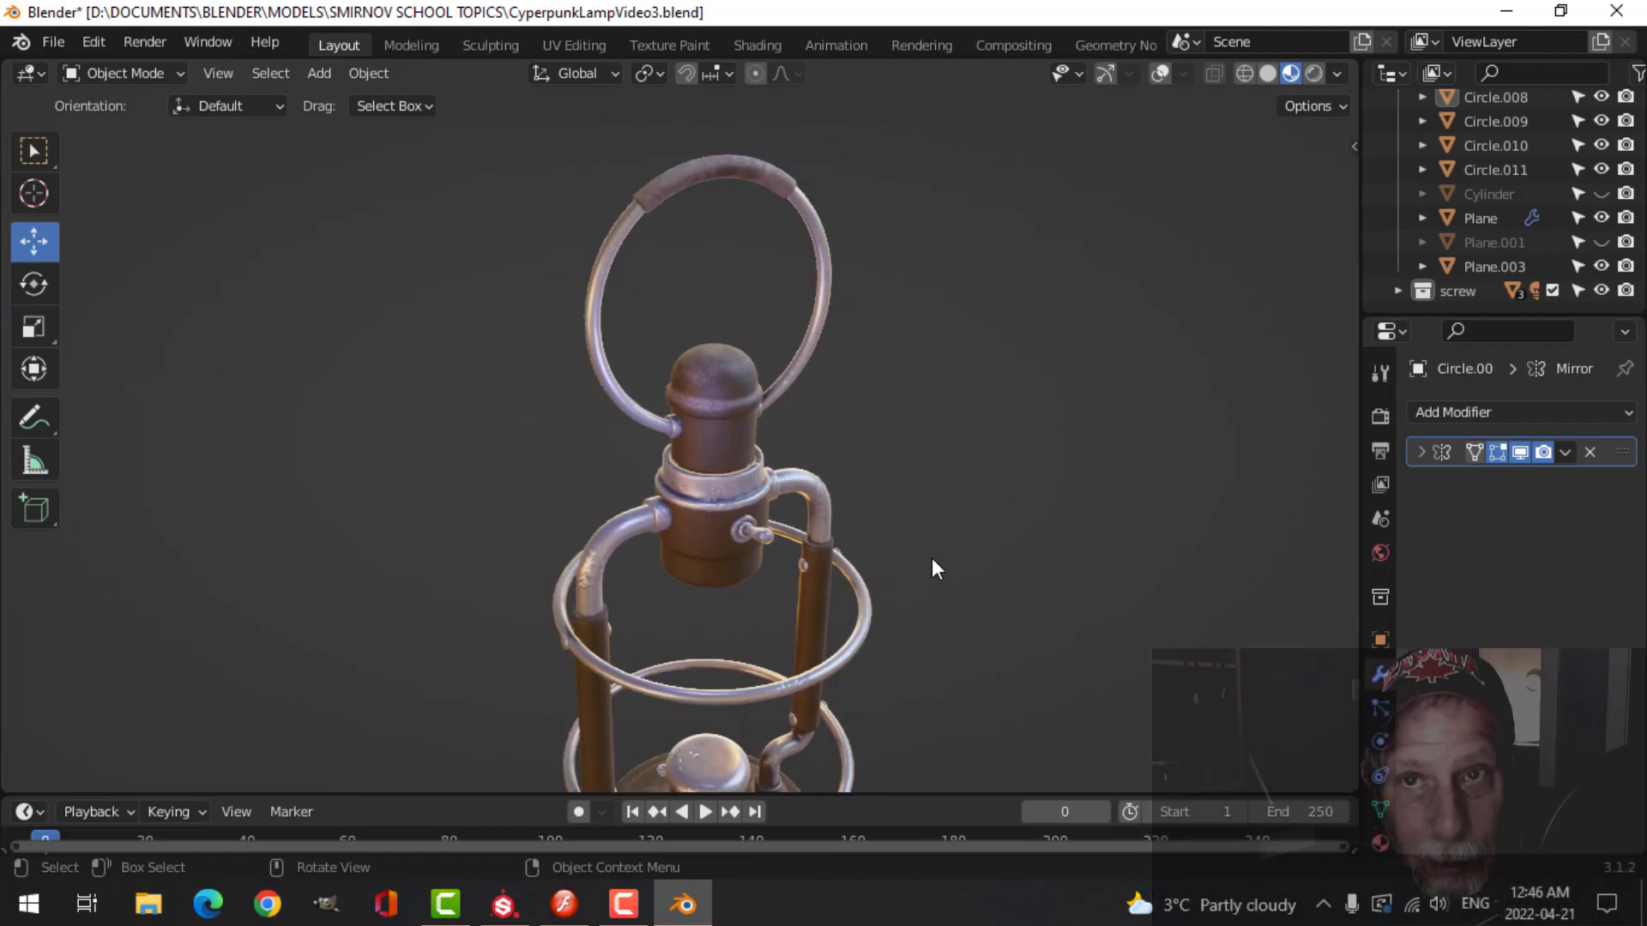